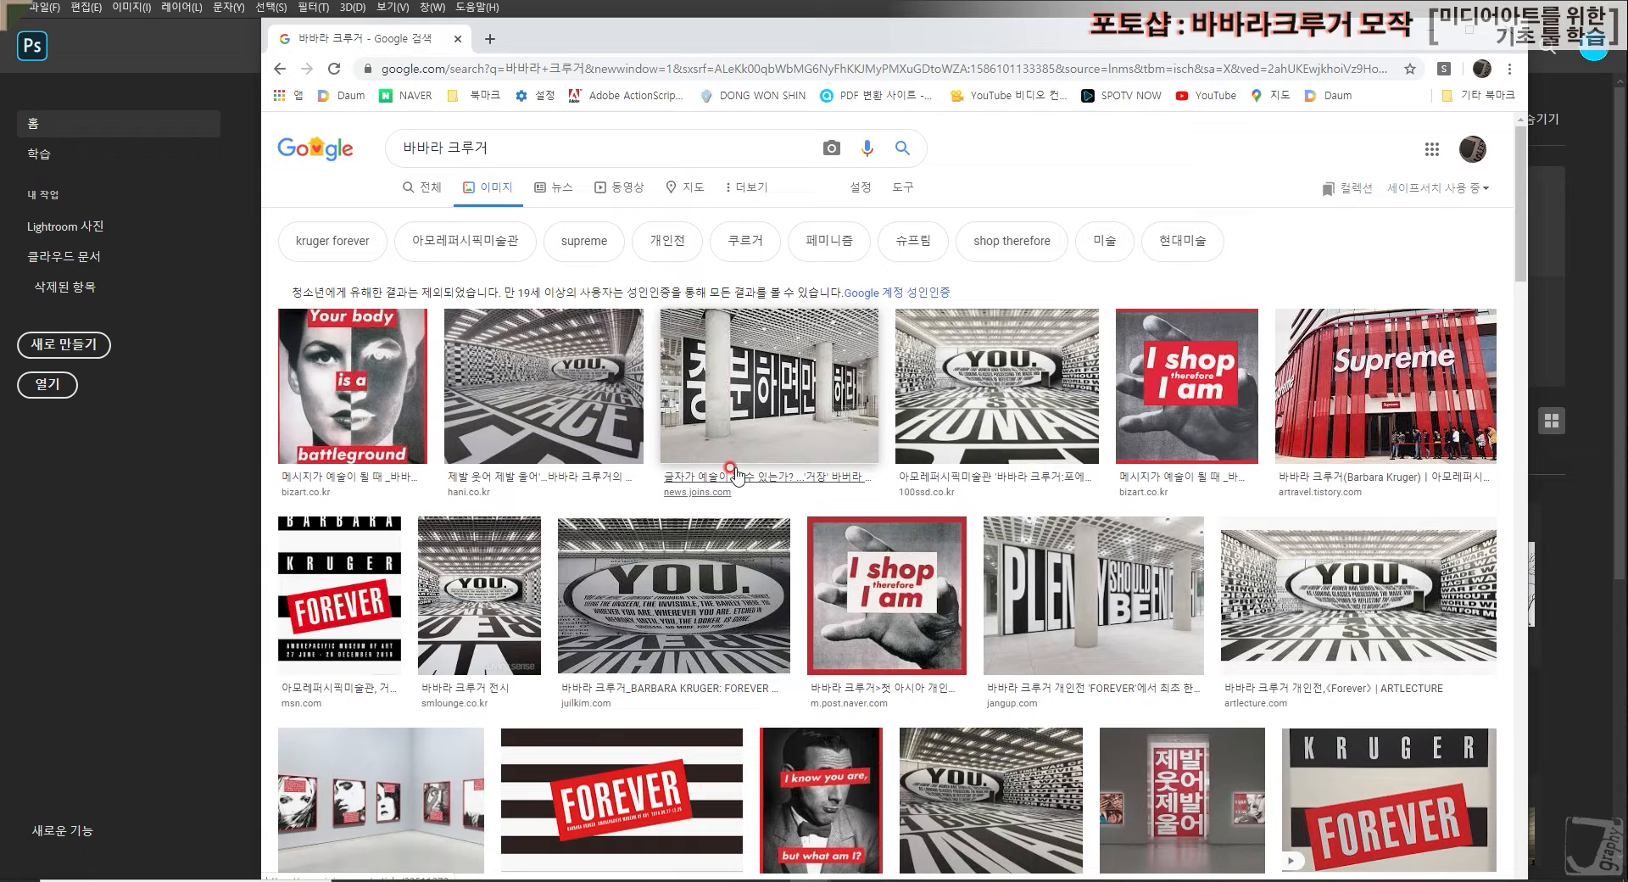
Step: Examine Barbara Kruger artworks in the Google image results, previewing several works, and close the browser
scroll(1005, 629, down, 2)
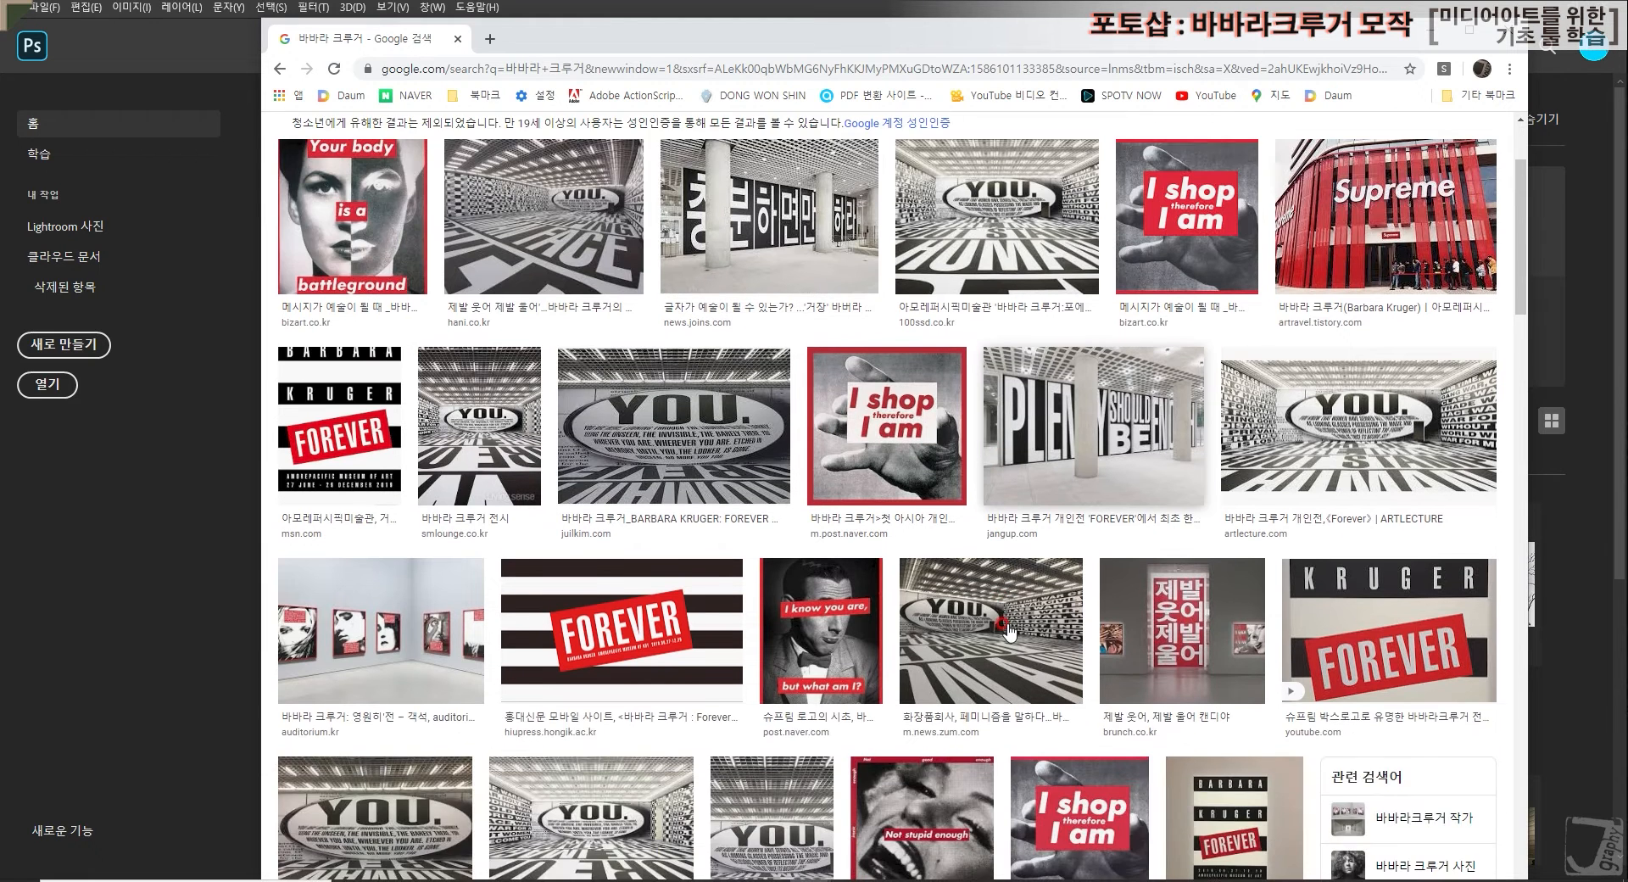
click(907, 417)
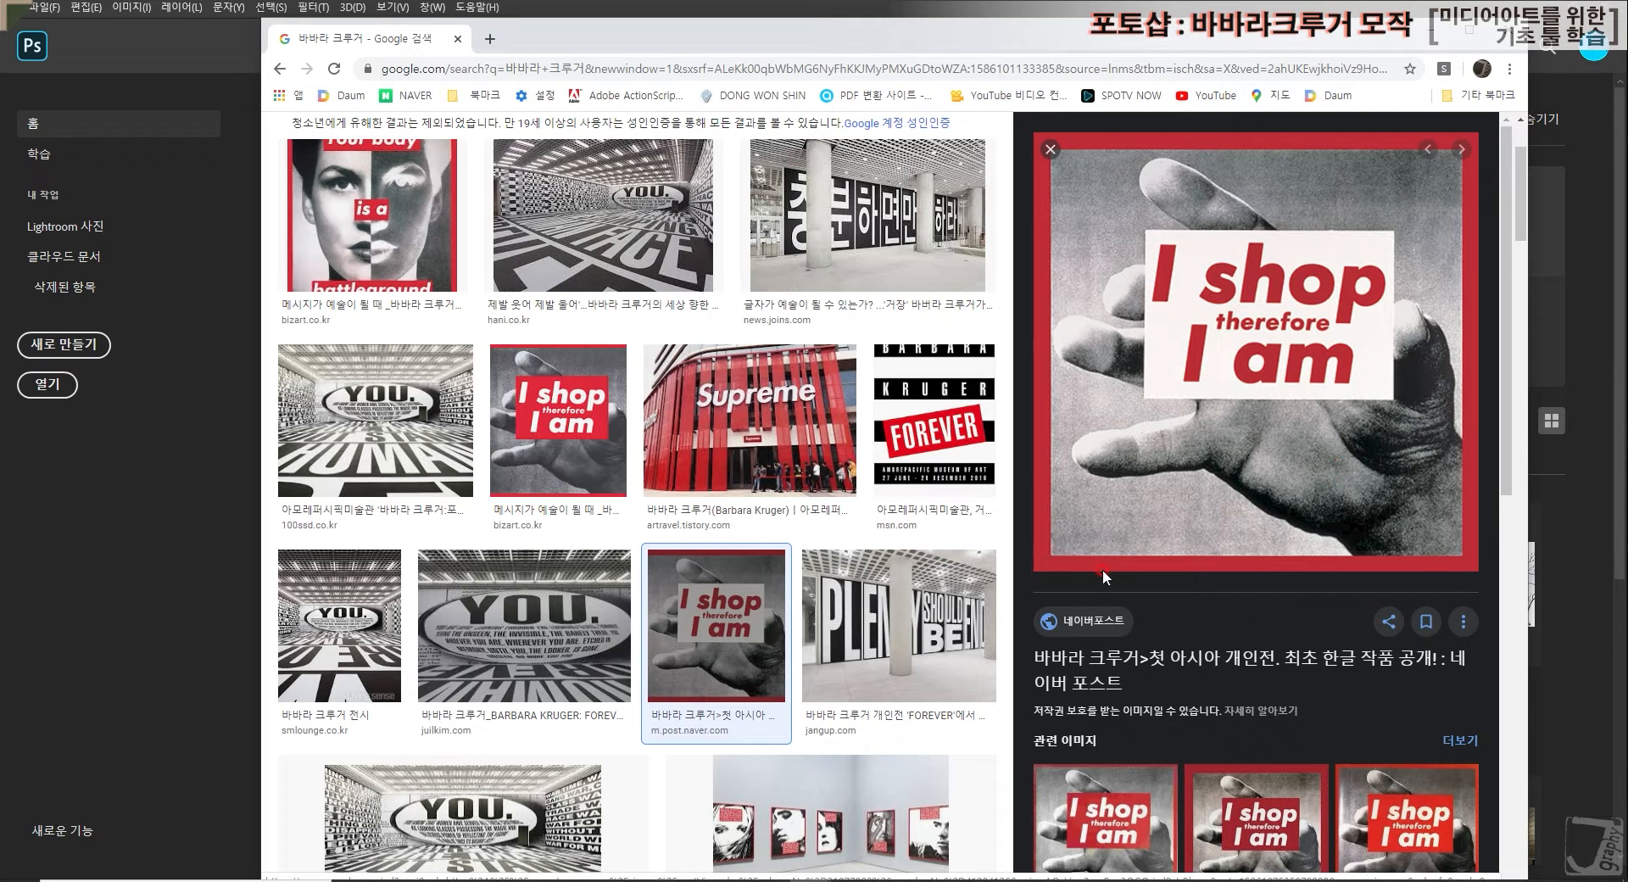
click(417, 436)
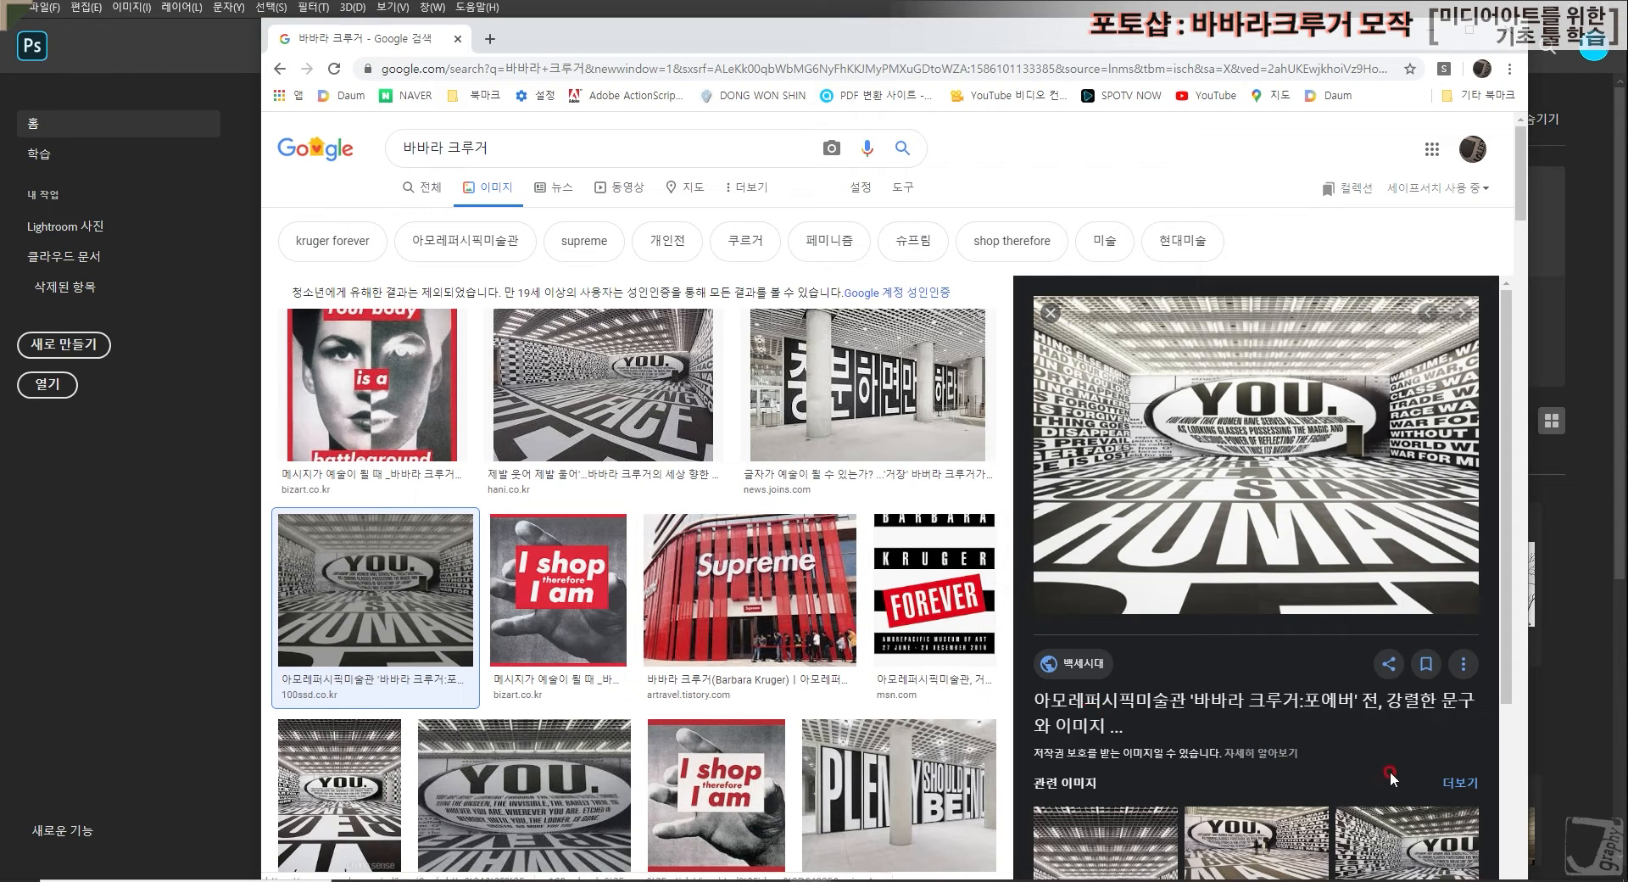
scroll(914, 612, down, 3)
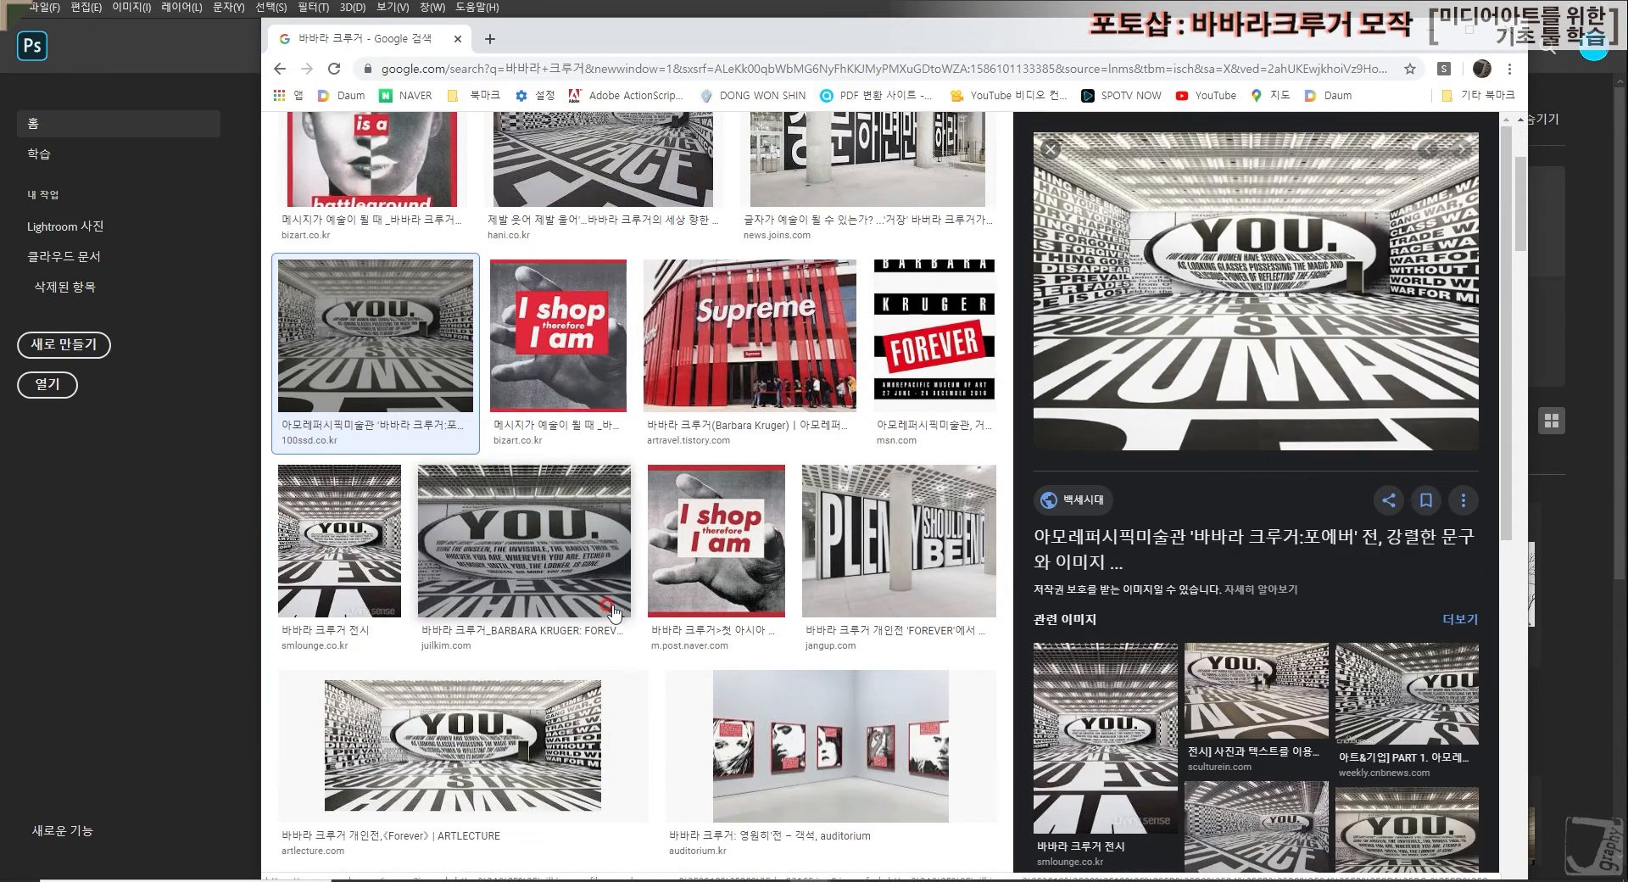
scroll(914, 612, down, 5)
click(653, 441)
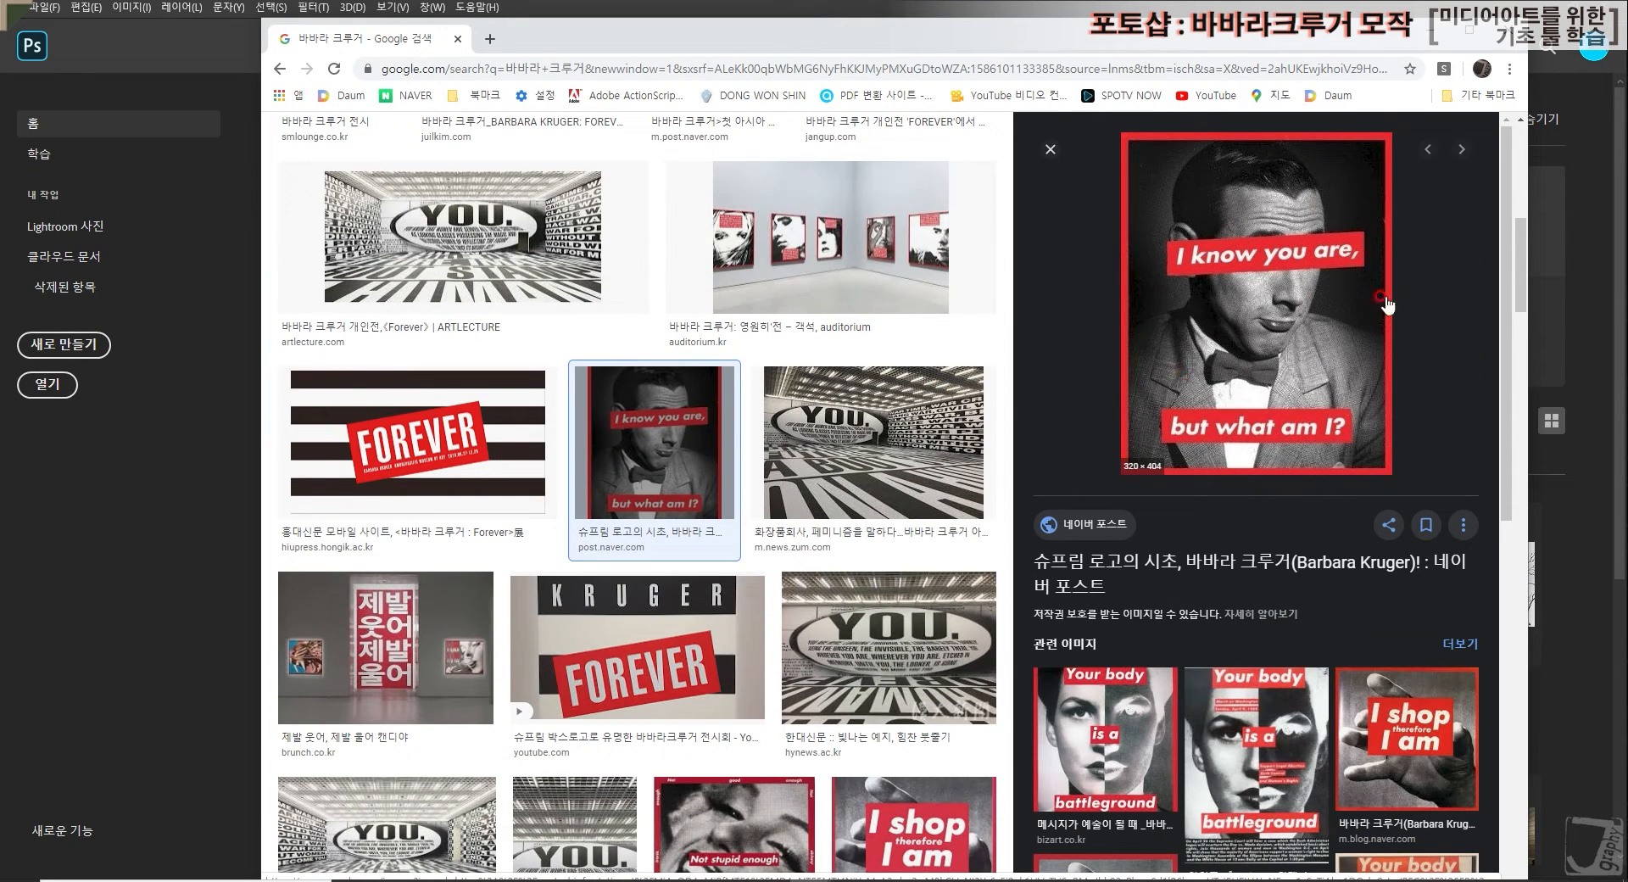
scroll(745, 551, down, 8)
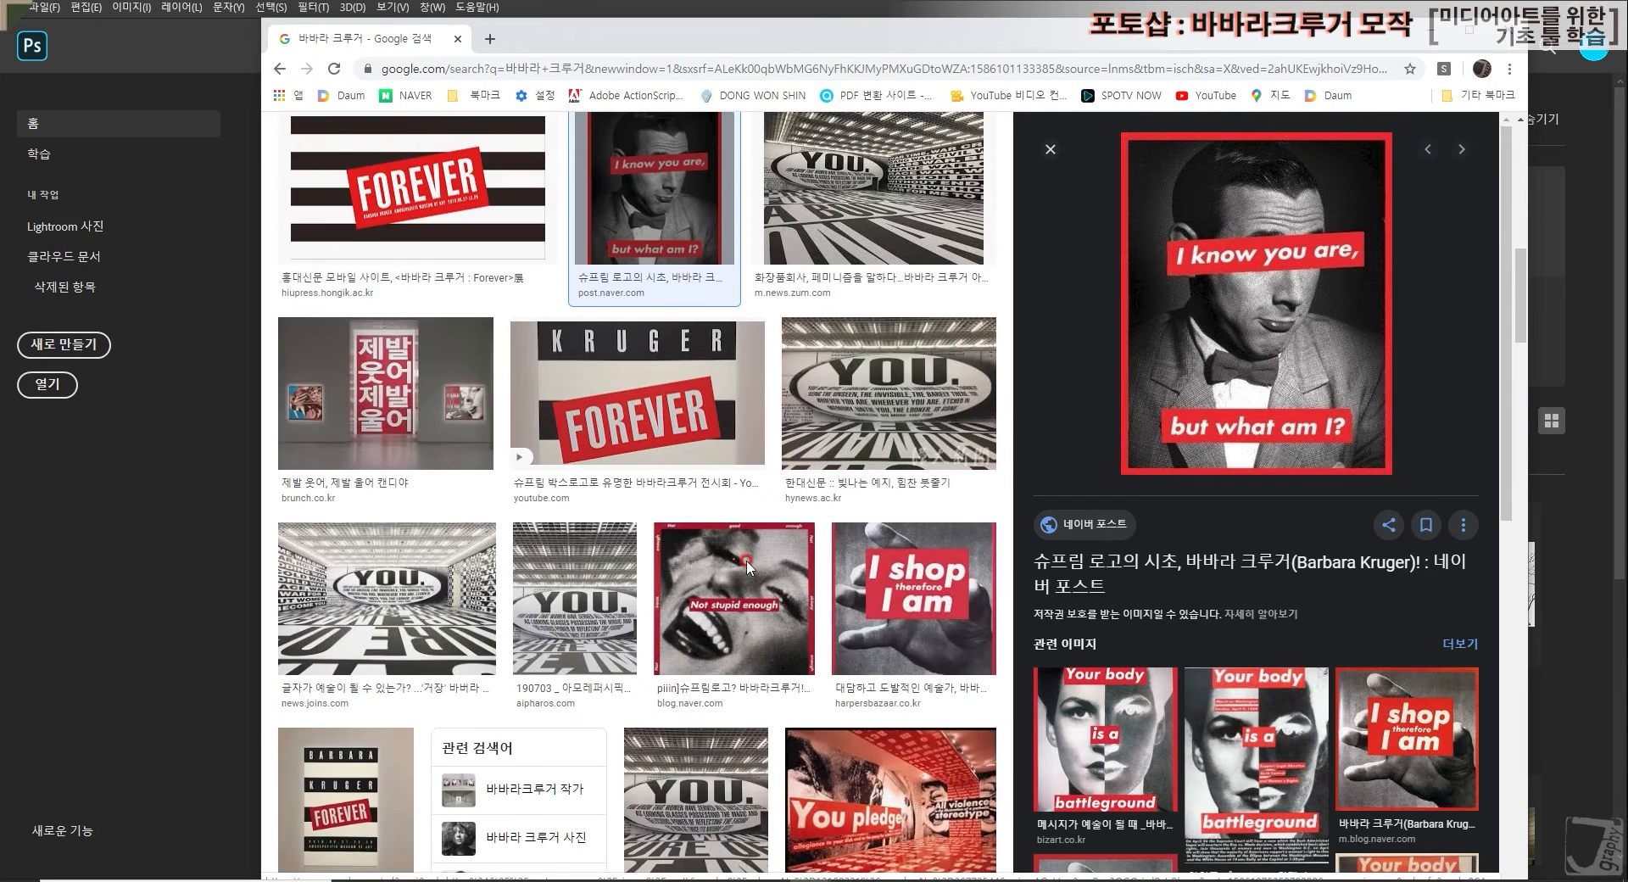
click(614, 697)
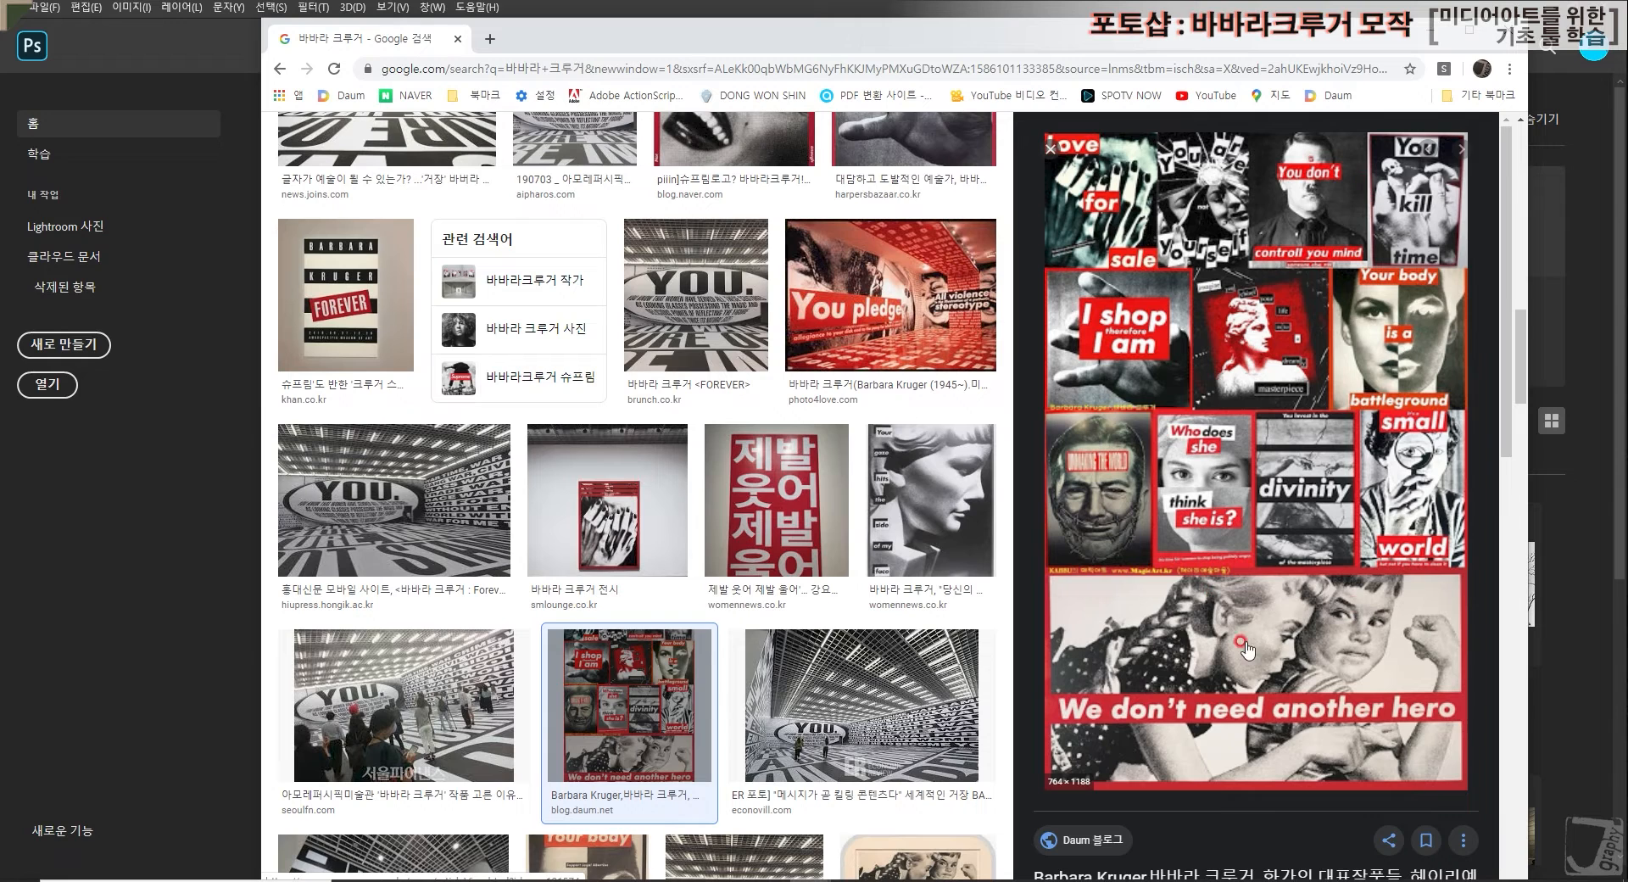
click(1508, 30)
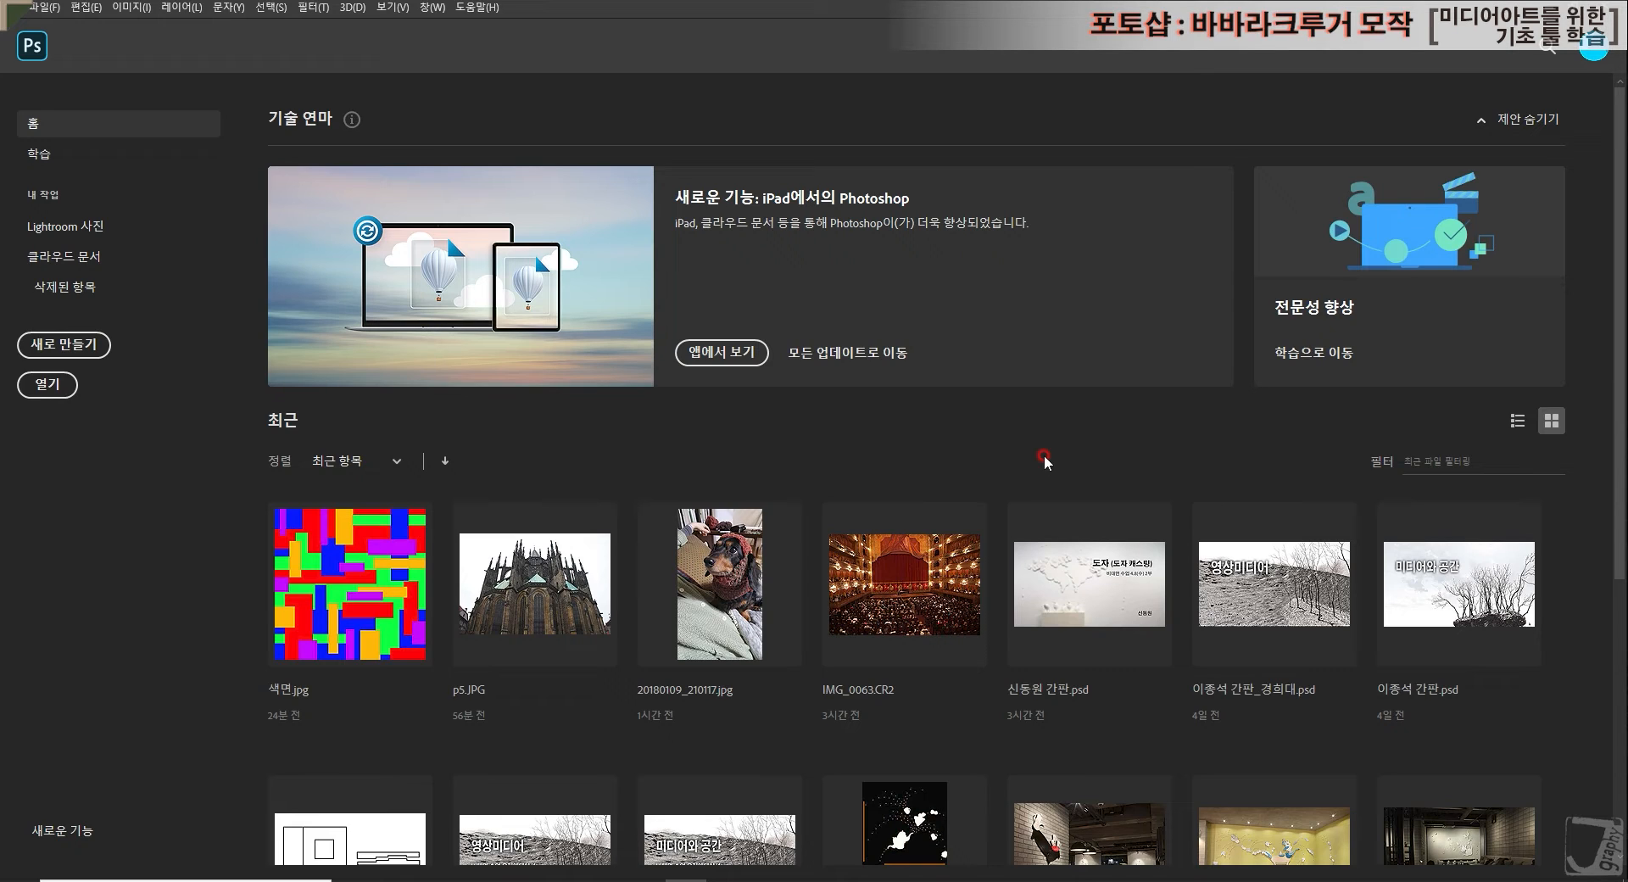
Step: Switch to the 이미지 folder in File Explorer and open rowSample.CR2 from it in Photoshop's Camera Raw
click(394, 880)
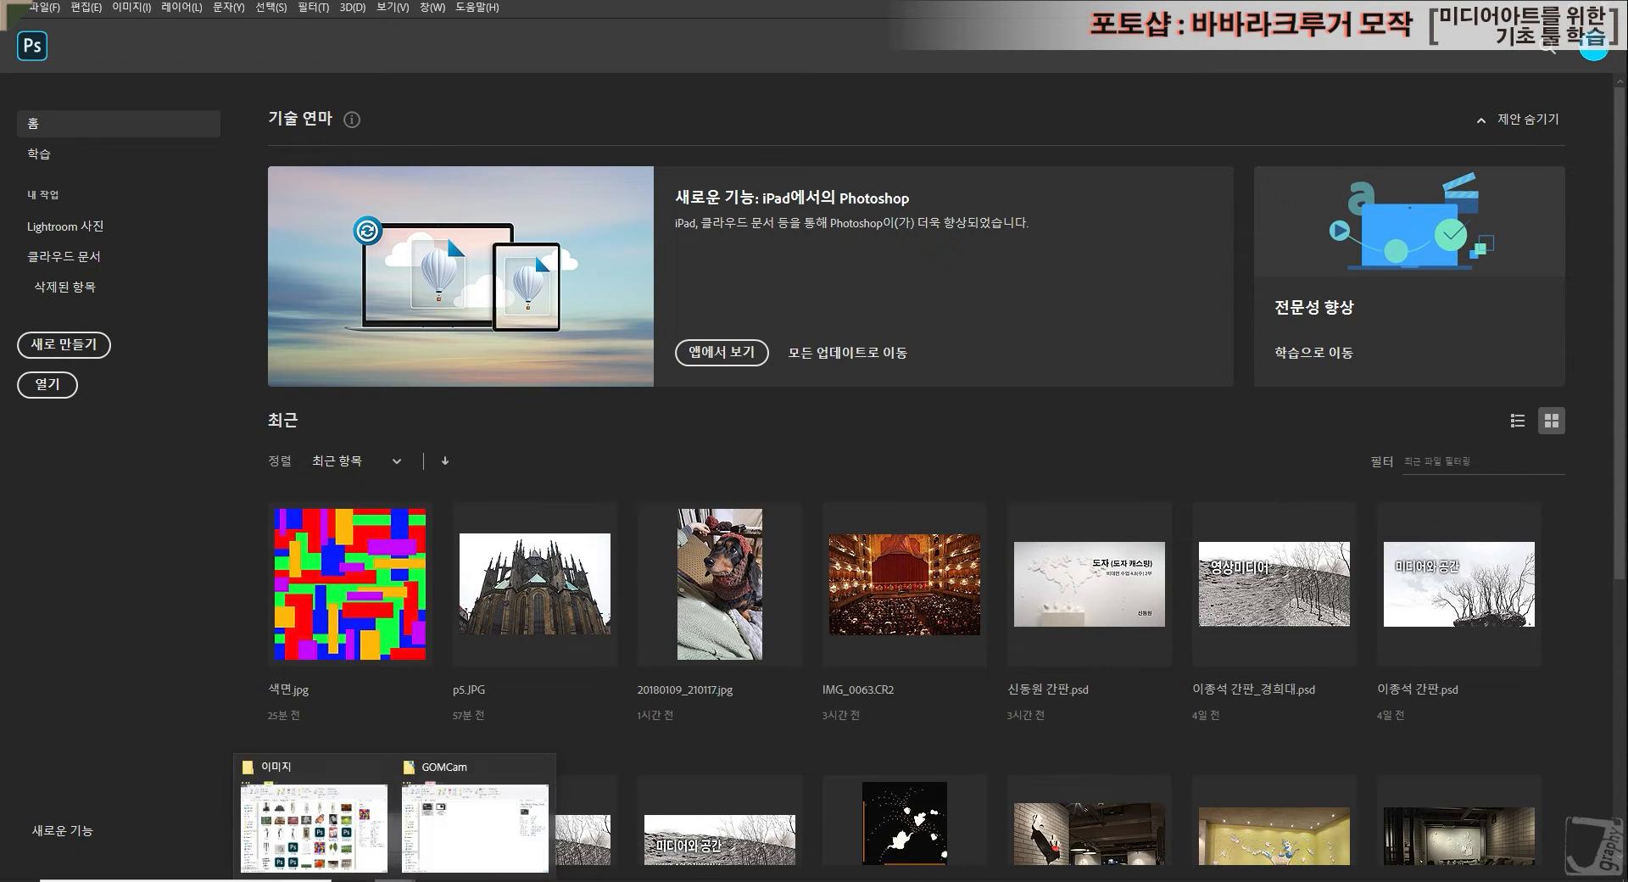
click(319, 763)
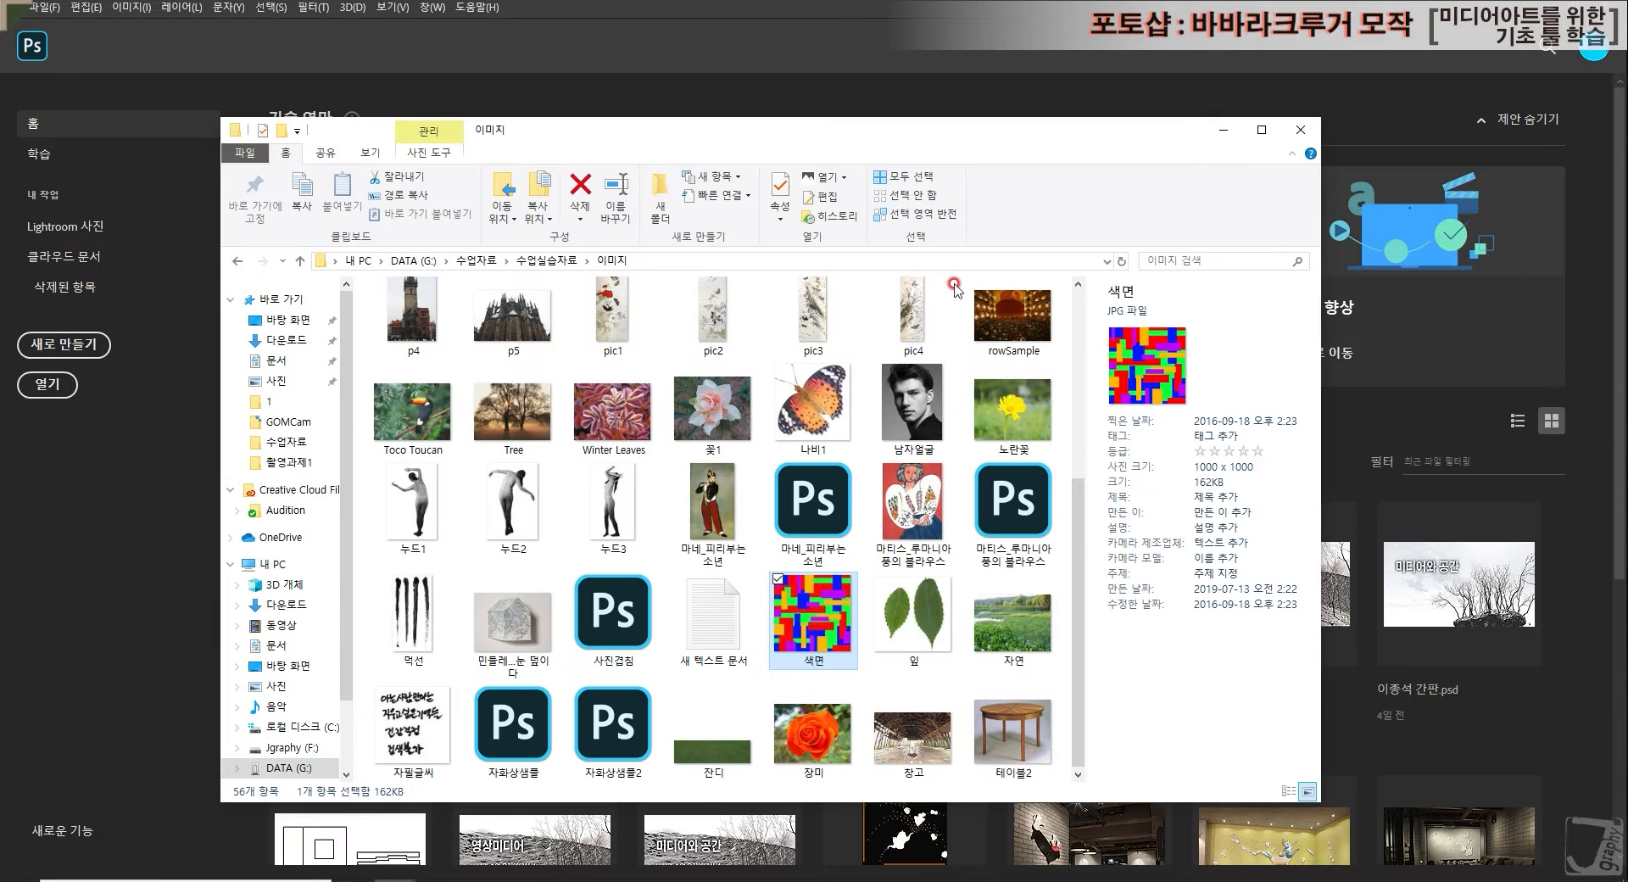
drag(920, 134, 1146, 158)
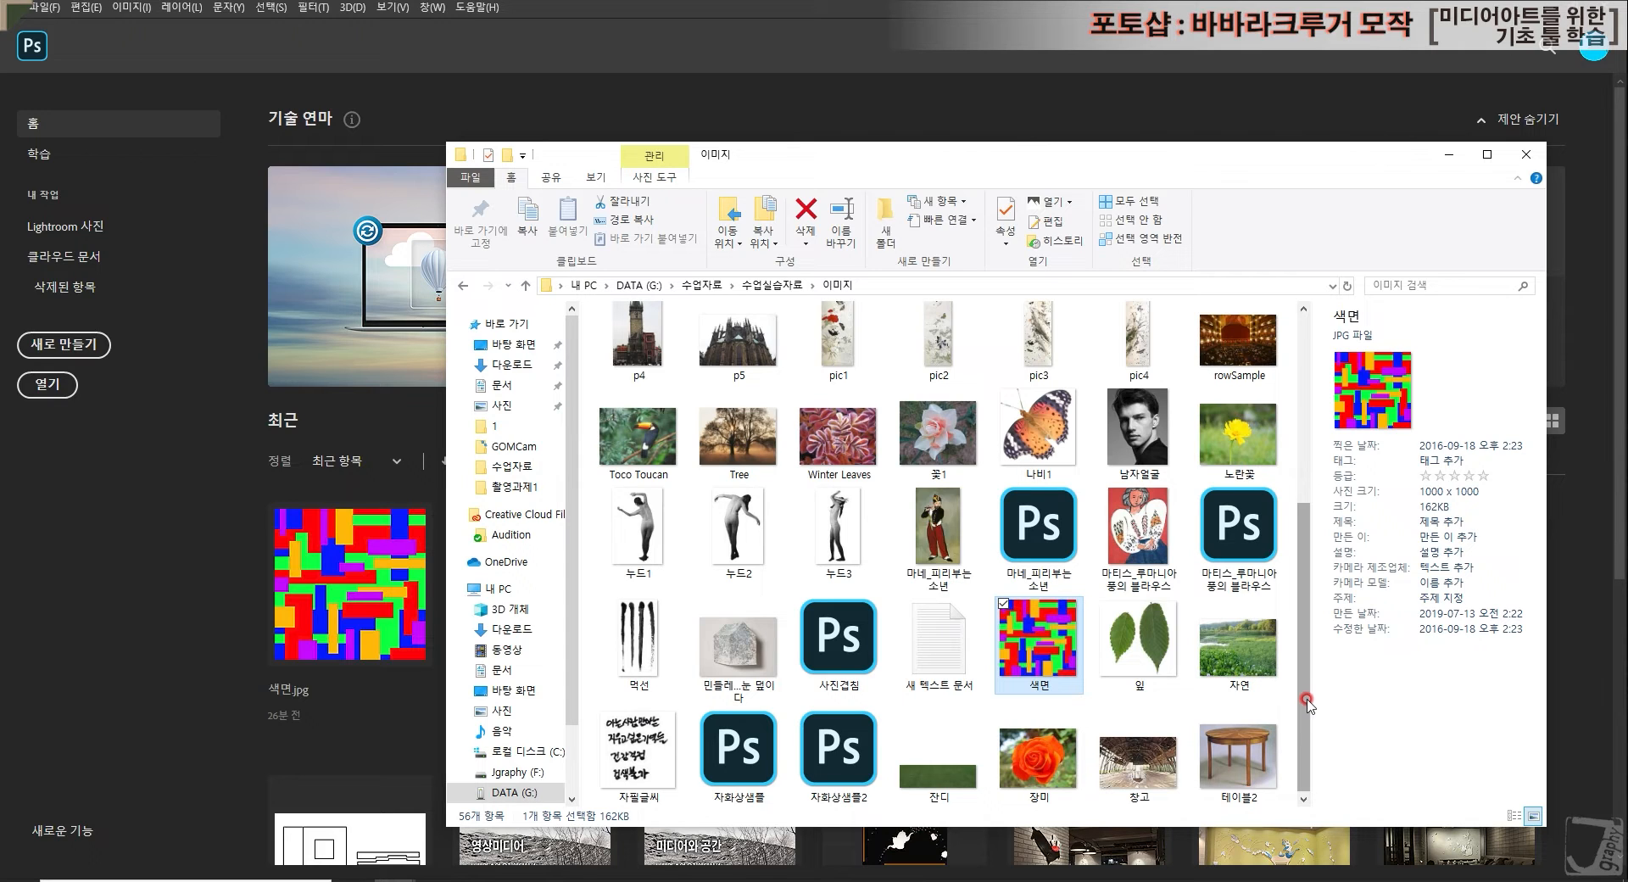
click(1238, 348)
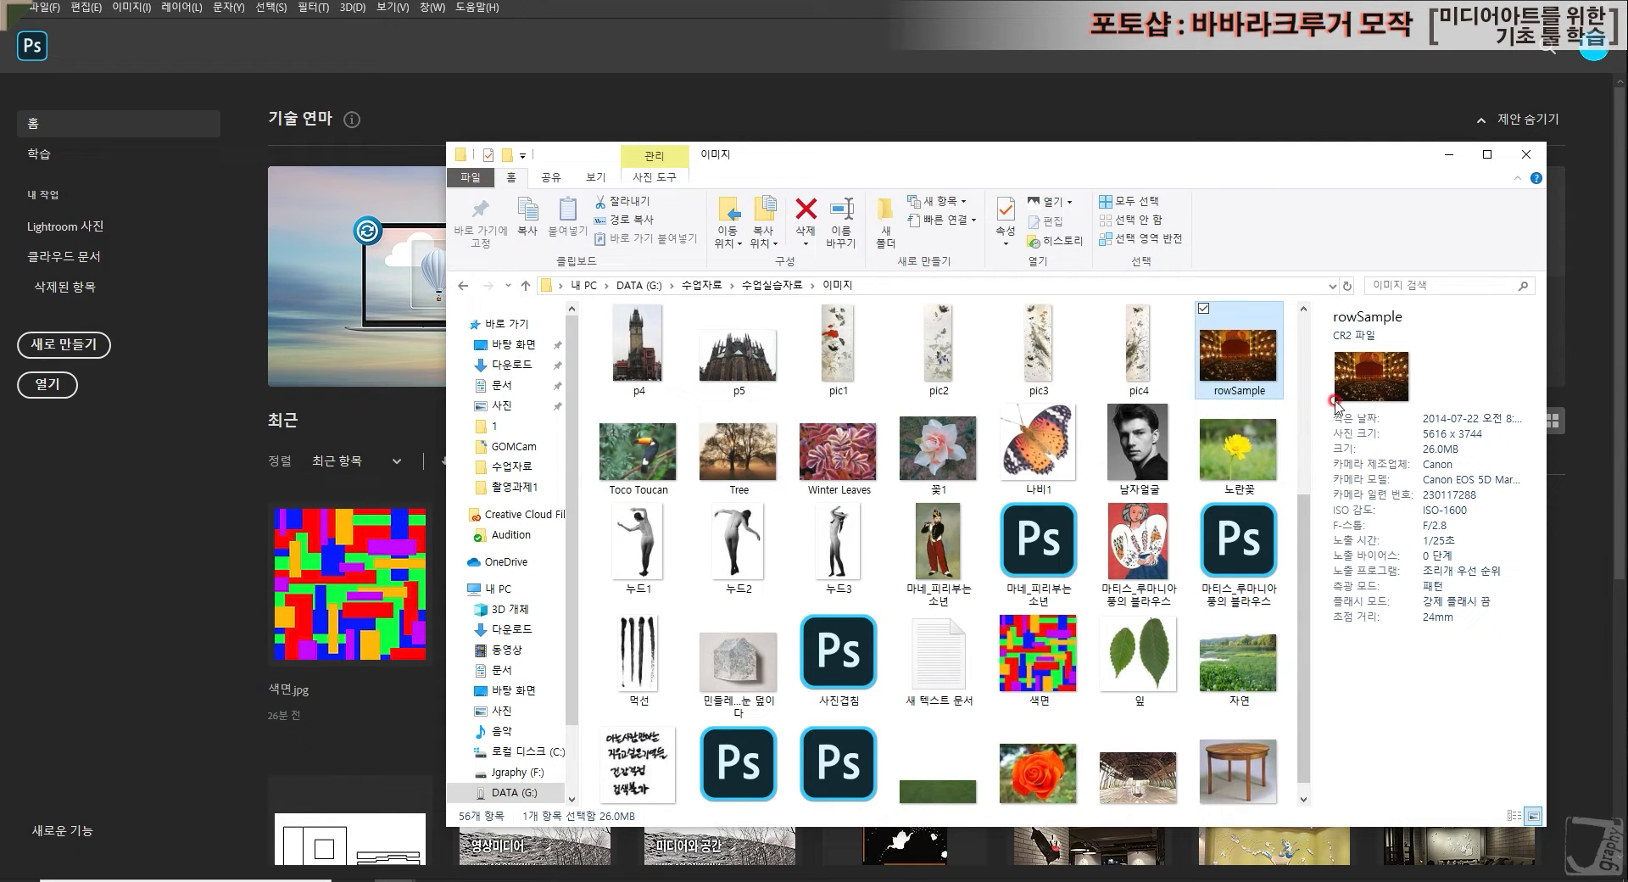
drag(1252, 363, 204, 329)
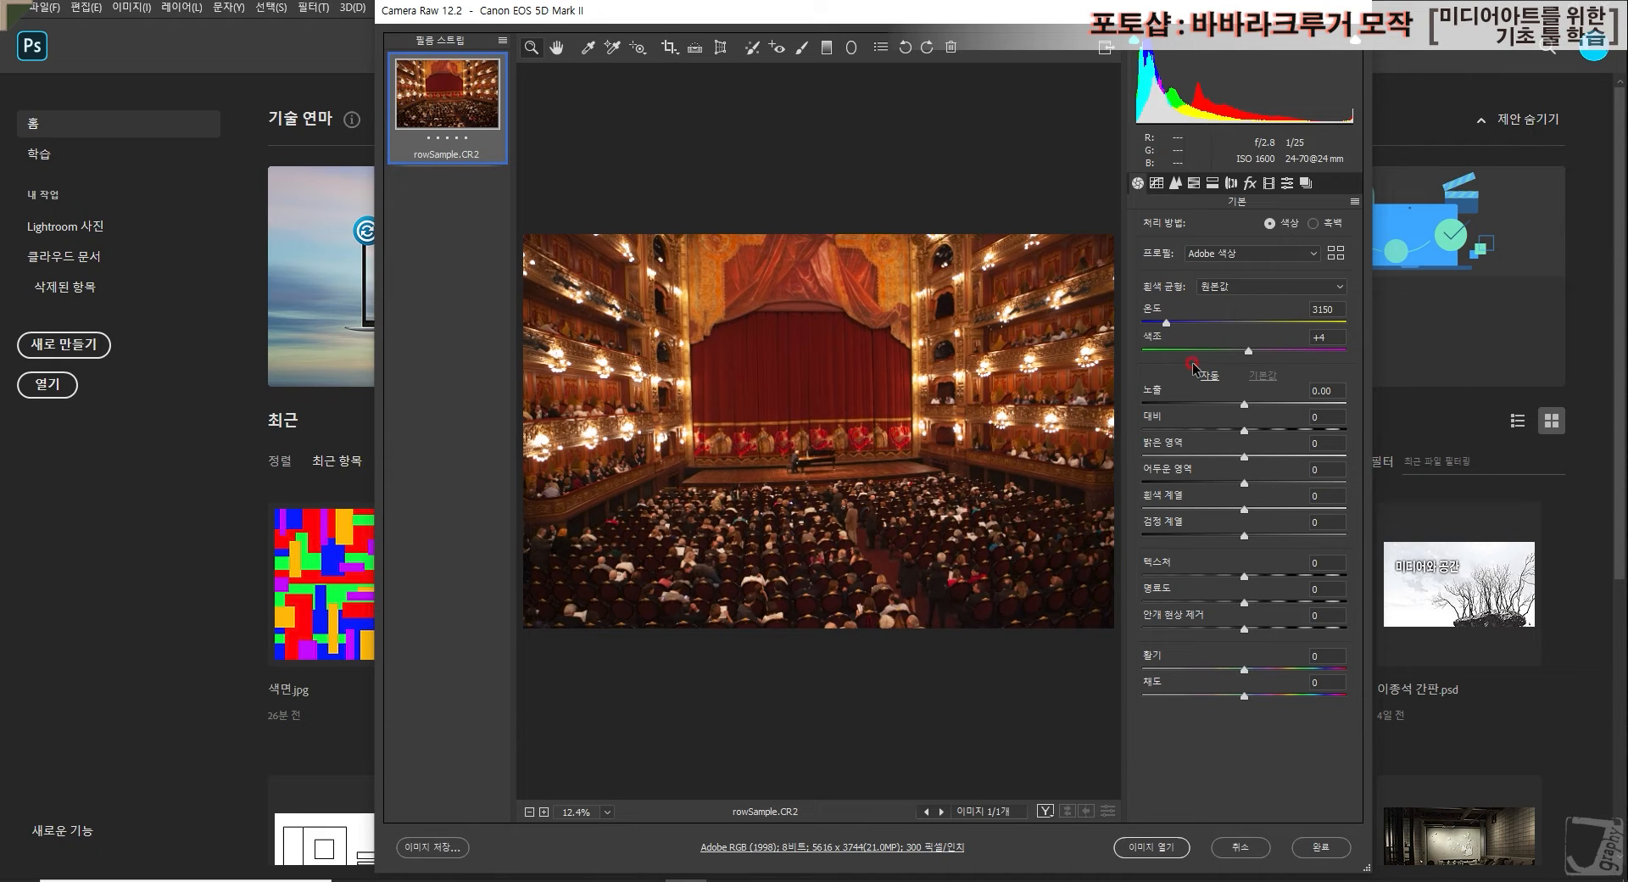
Step: Try warmer and cooler color temperatures between 2300 and 5300 on the theater photo
drag(1167, 327, 1209, 327)
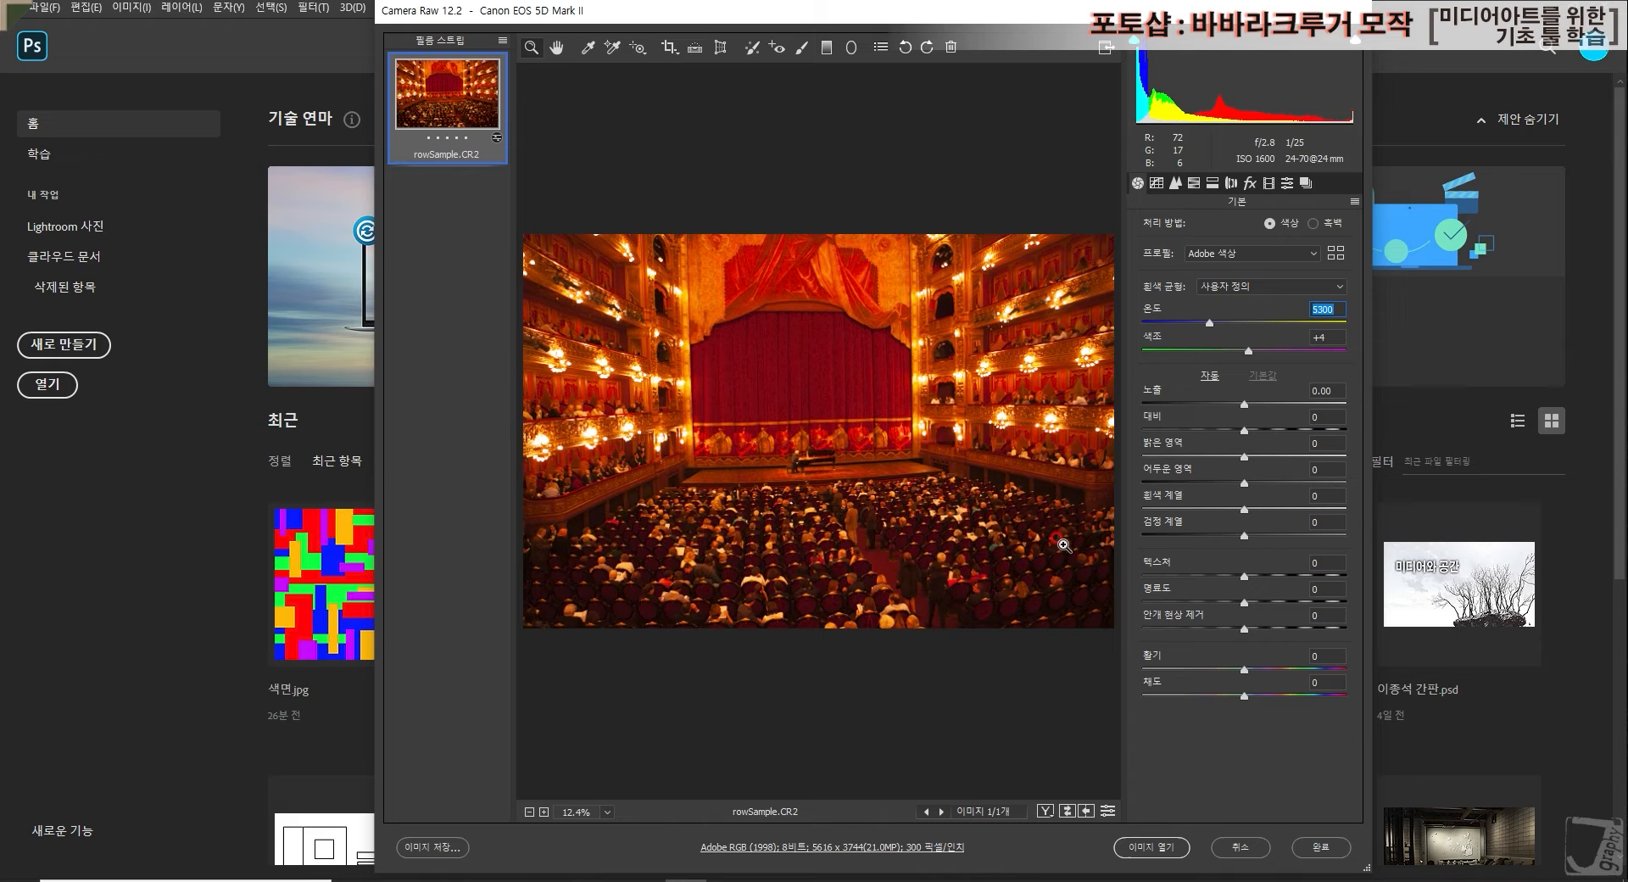
drag(1210, 324, 1152, 338)
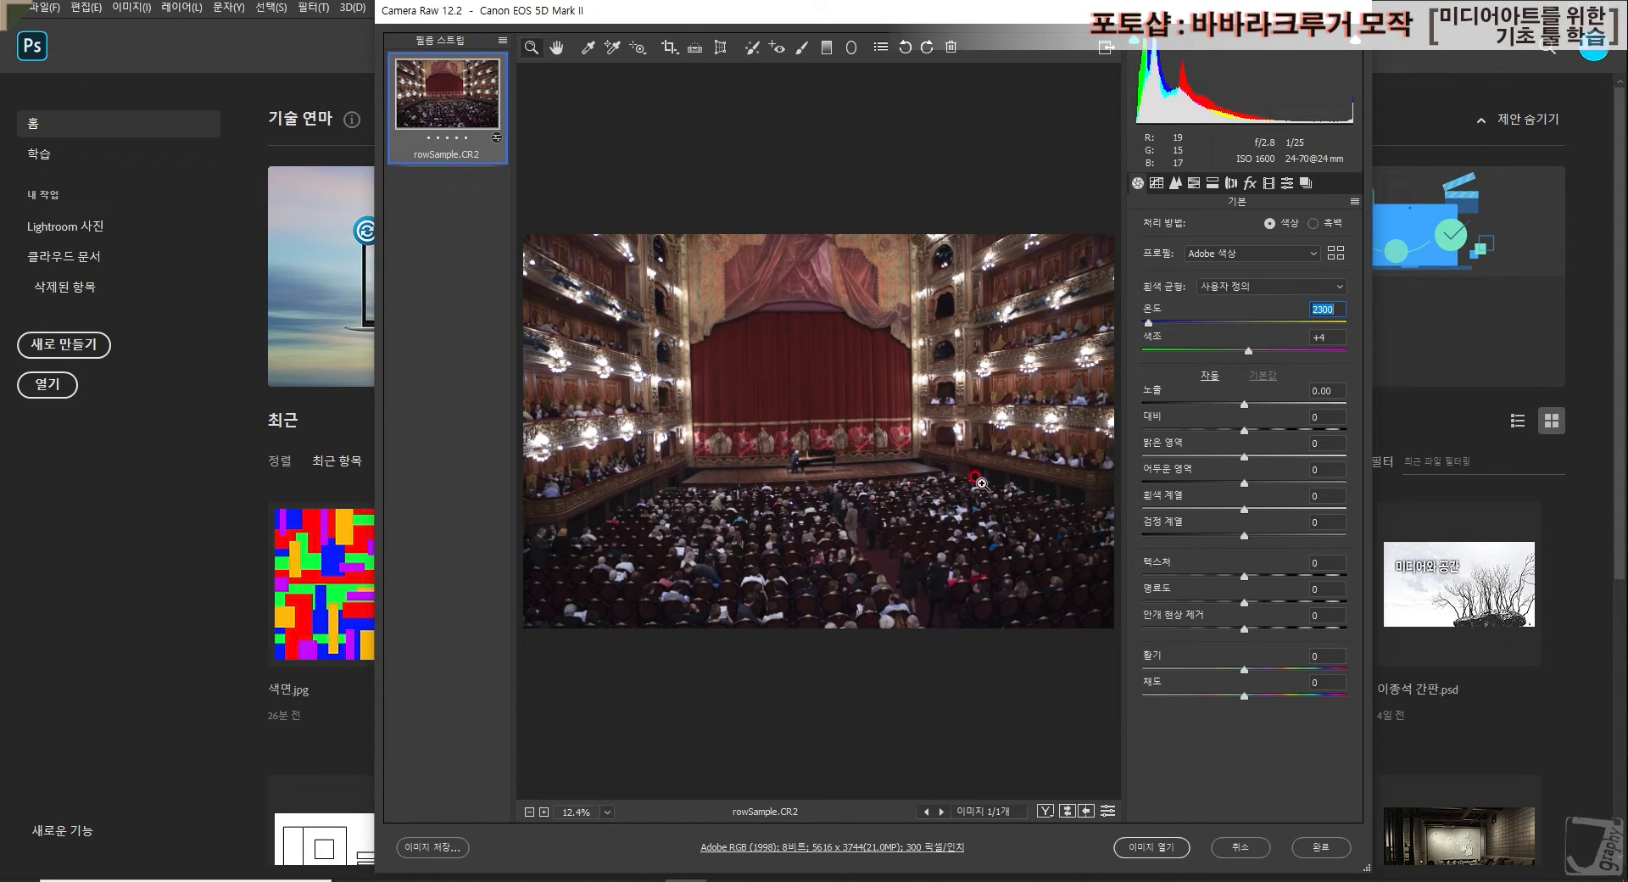
drag(1148, 323, 1160, 325)
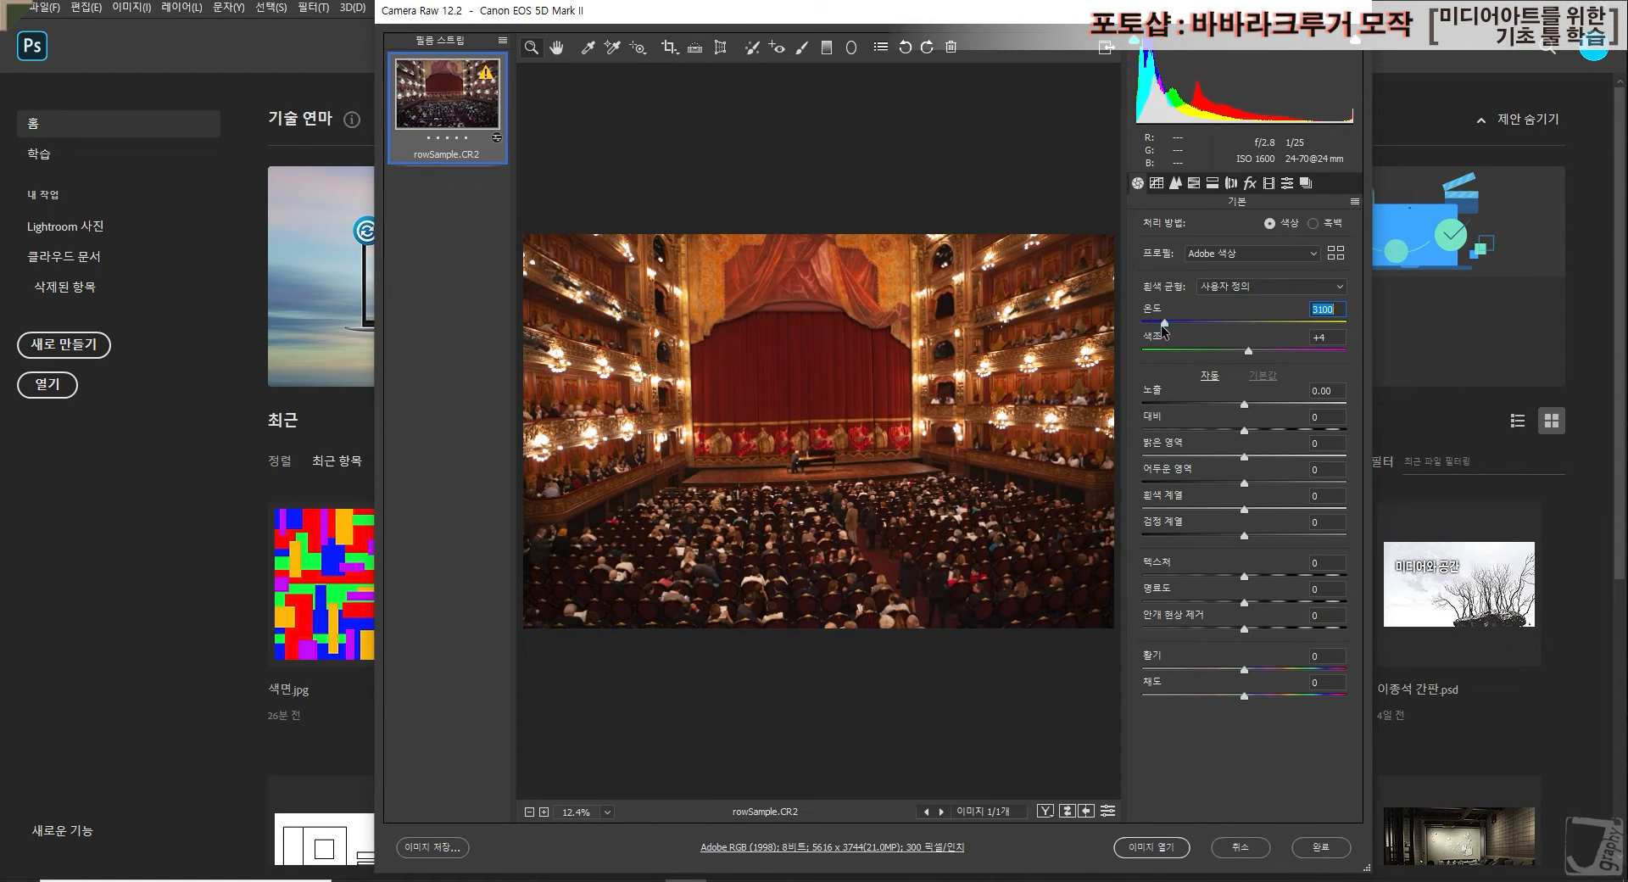
drag(1161, 331, 1148, 329)
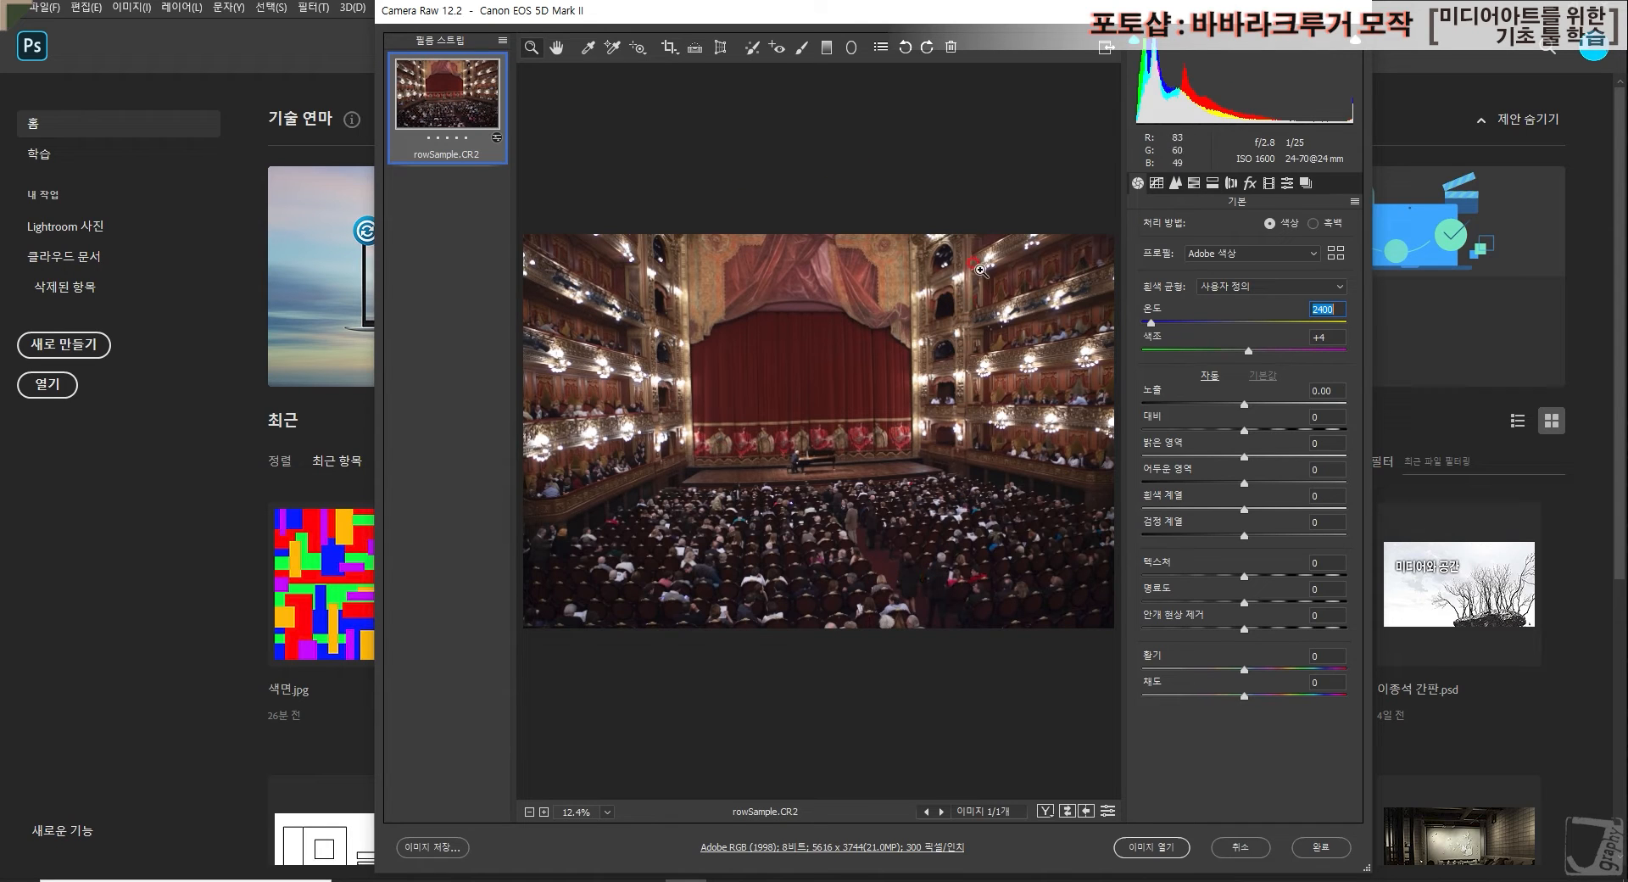
drag(1151, 323, 1197, 322)
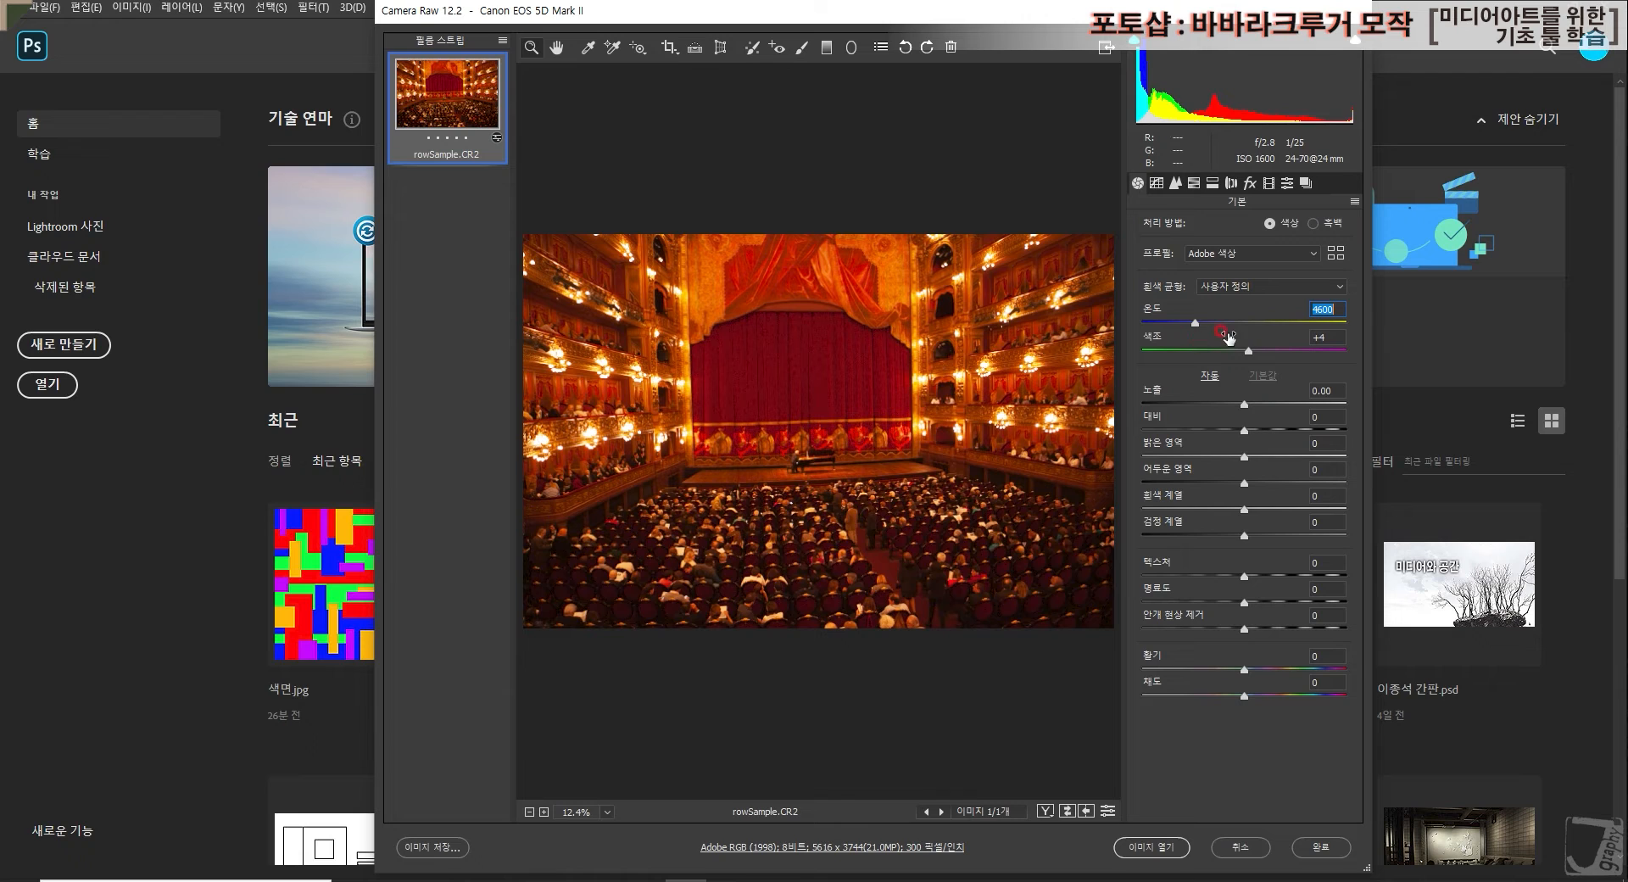
Step: Set the photo's color temperature to 3650 and its tint to +2
drag(1194, 327, 1256, 357)
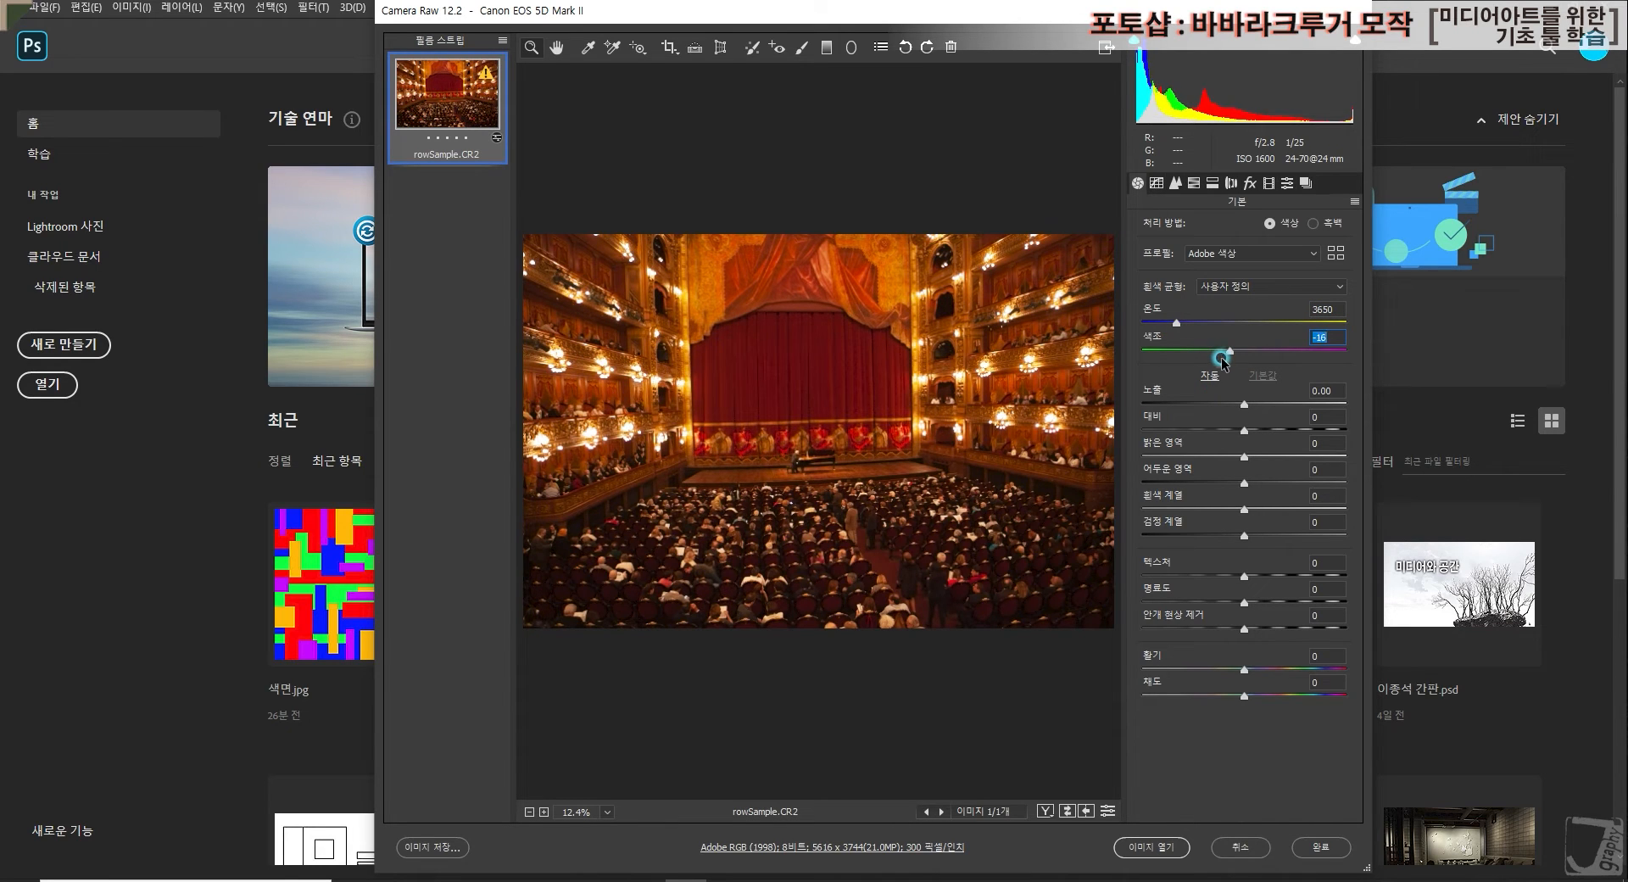
double_click(1240, 359)
drag(1240, 359, 1243, 362)
click(1241, 360)
click(1281, 376)
drag(1248, 356, 1245, 353)
Step: Set exposure to +0.45, contrast to -3, highlights to -13 and shadows to +28, with whites and blacks at 0
drag(1244, 406, 1254, 409)
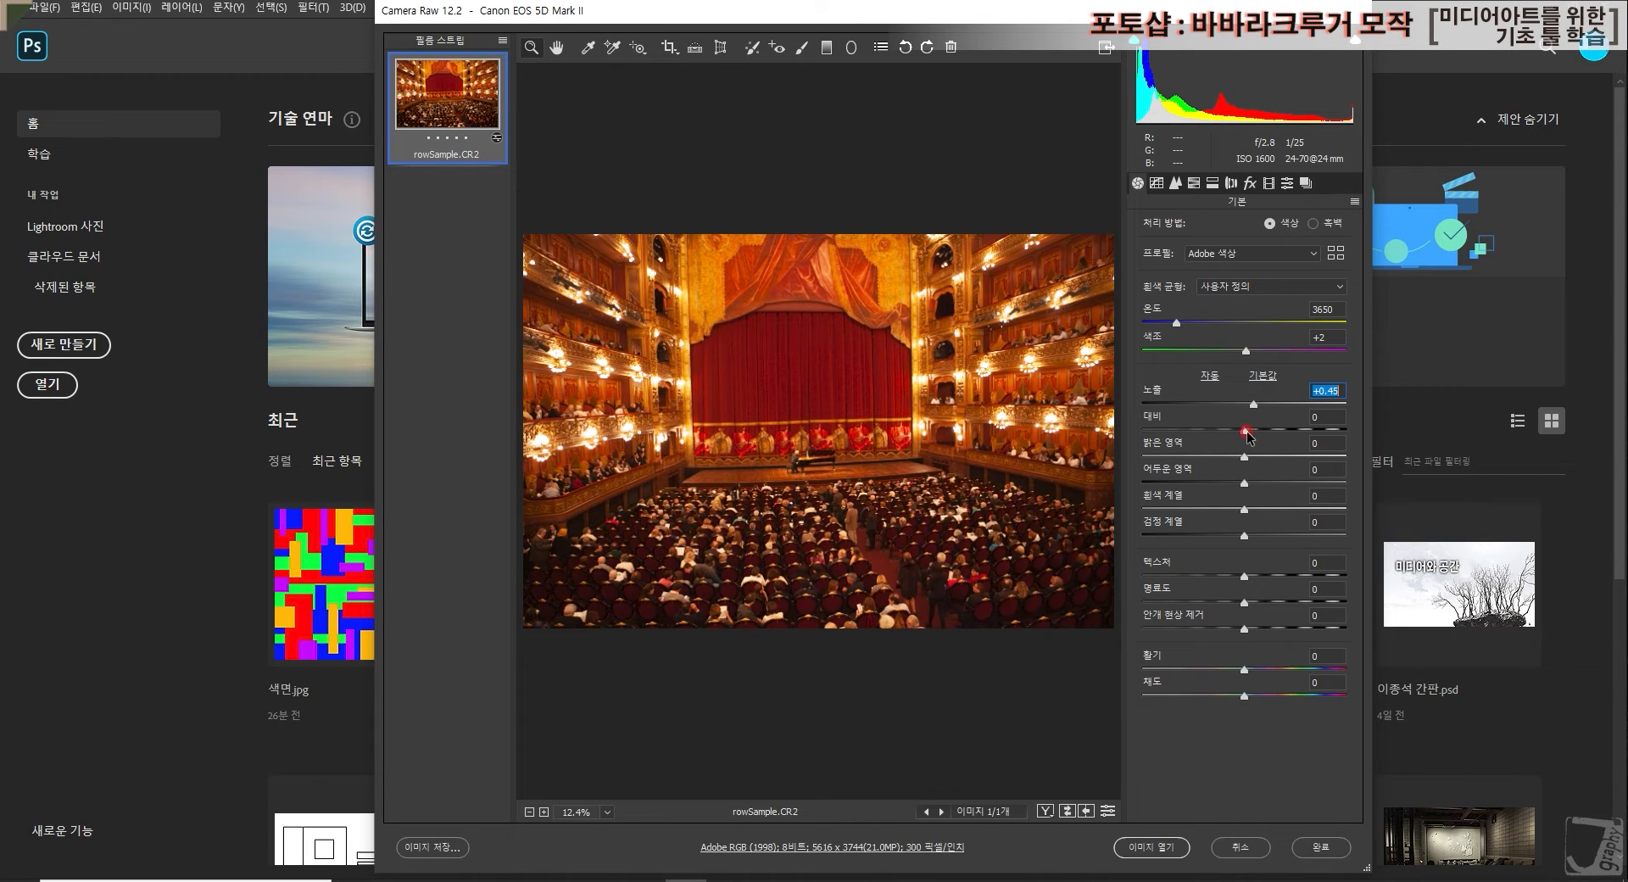
drag(1244, 432, 1242, 432)
mouse_move(1244, 480)
mouse_down()
mouse_move(1274, 481)
mouse_move(1230, 458)
mouse_up()
key(Tab)
mouse_move(1242, 512)
mouse_down()
mouse_move(1288, 515)
mouse_move(1215, 541)
mouse_move(1236, 539)
mouse_up()
double_click(1239, 512)
double_click(1236, 540)
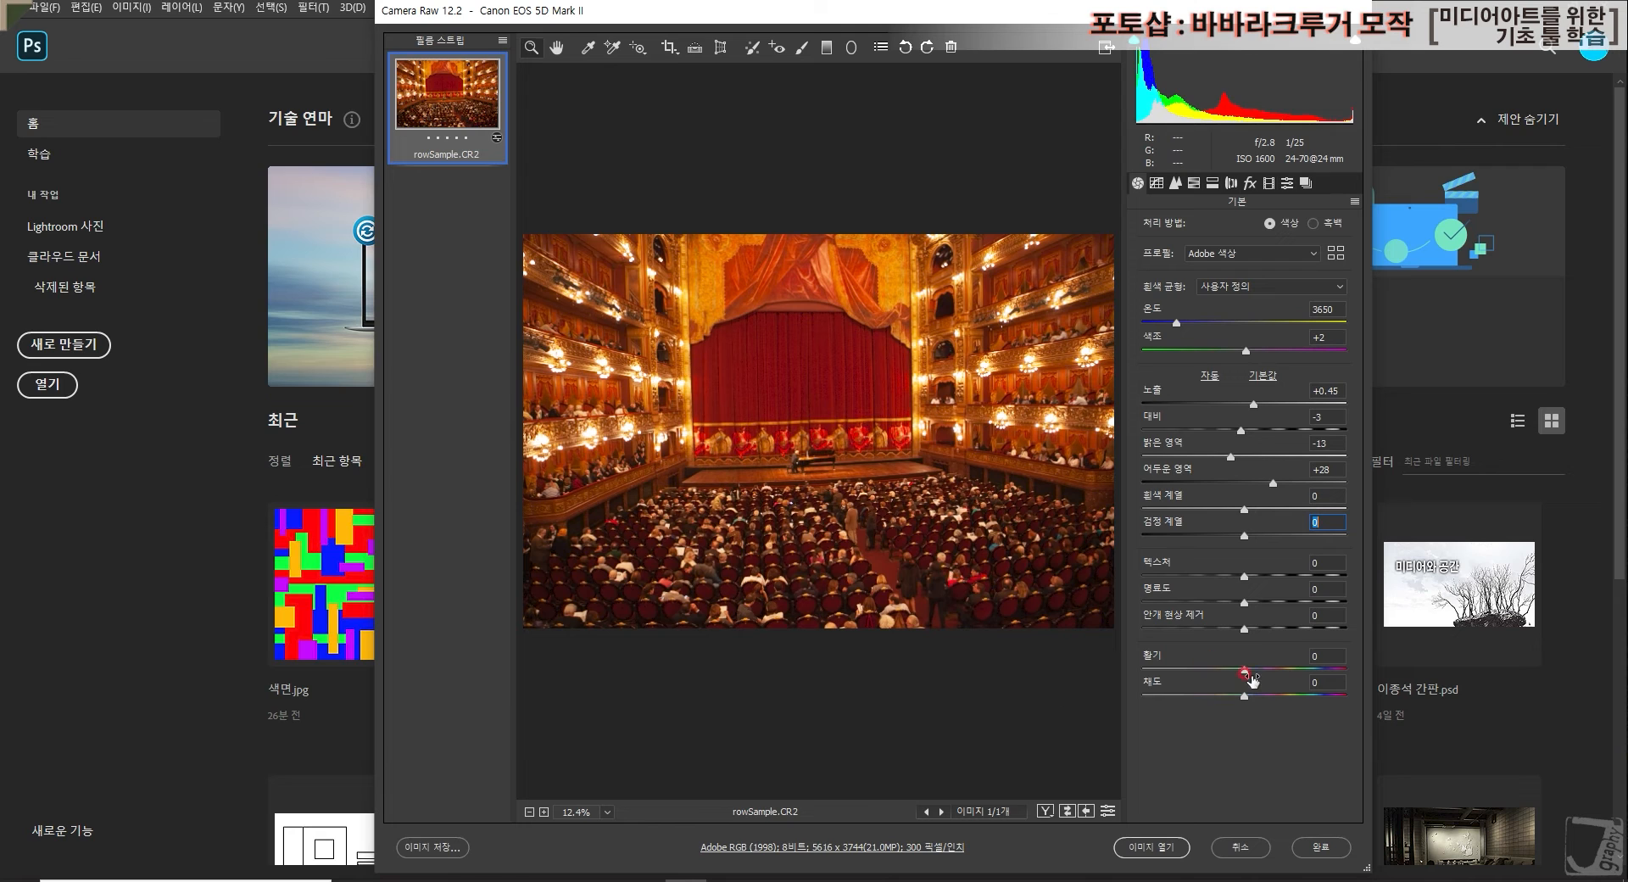
Step: Raise the photo's vibrance slightly and open the developed image for editing in Photoshop
mouse_move(1271, 672)
mouse_down()
mouse_move(1244, 671)
mouse_move(1259, 675)
mouse_up()
click(1152, 846)
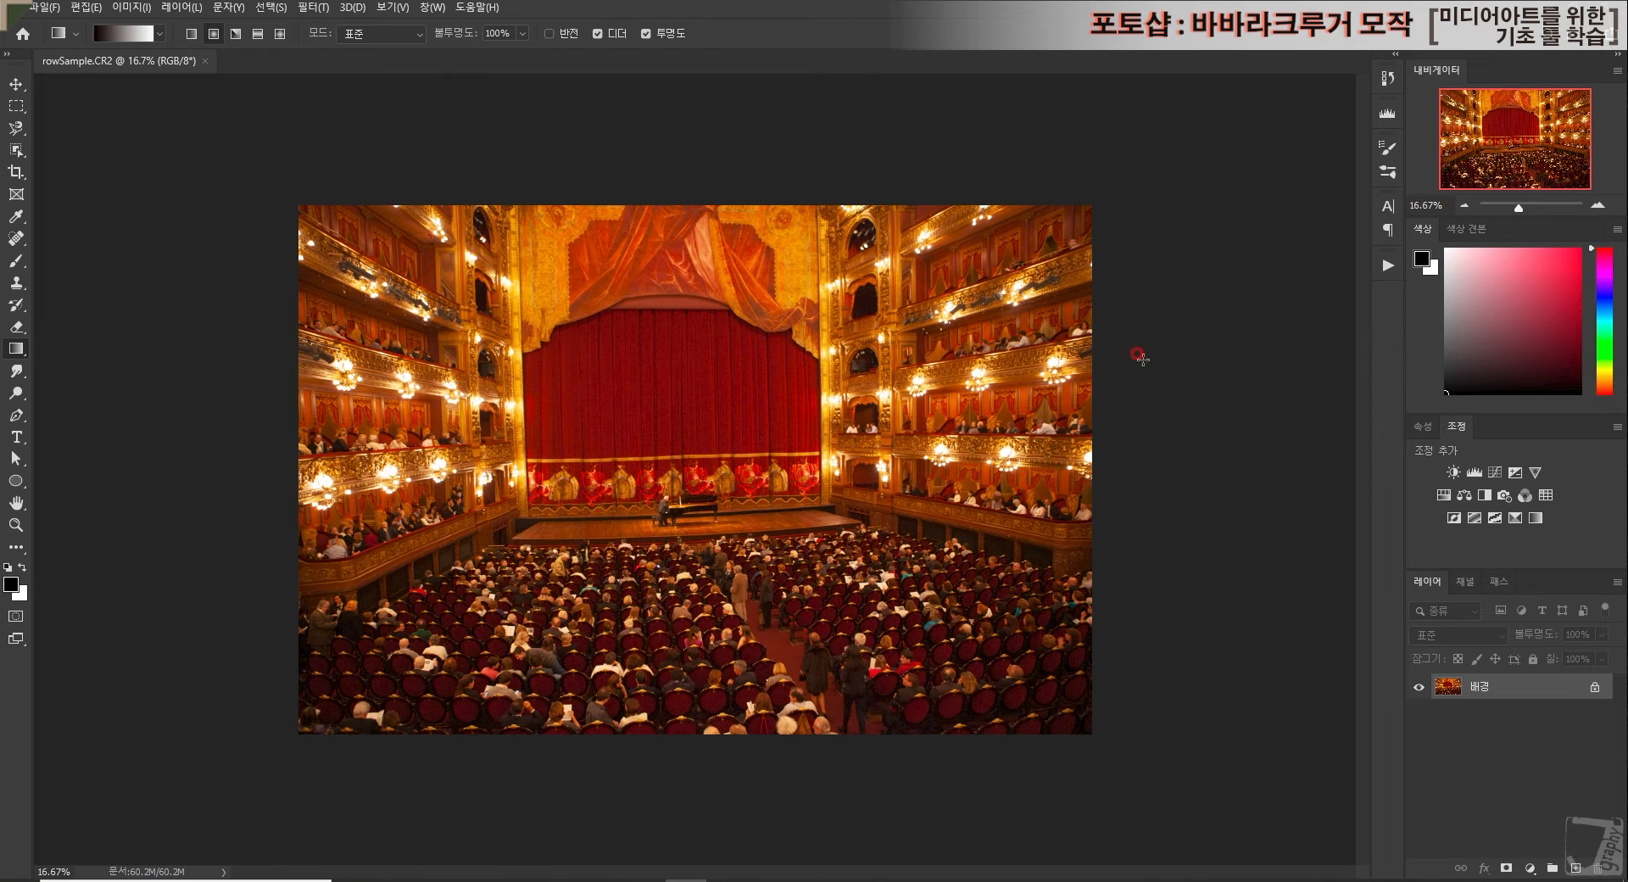
Step: Examine the image's color mode and bit depth options without changing them
click(133, 7)
mouse_move(135, 26)
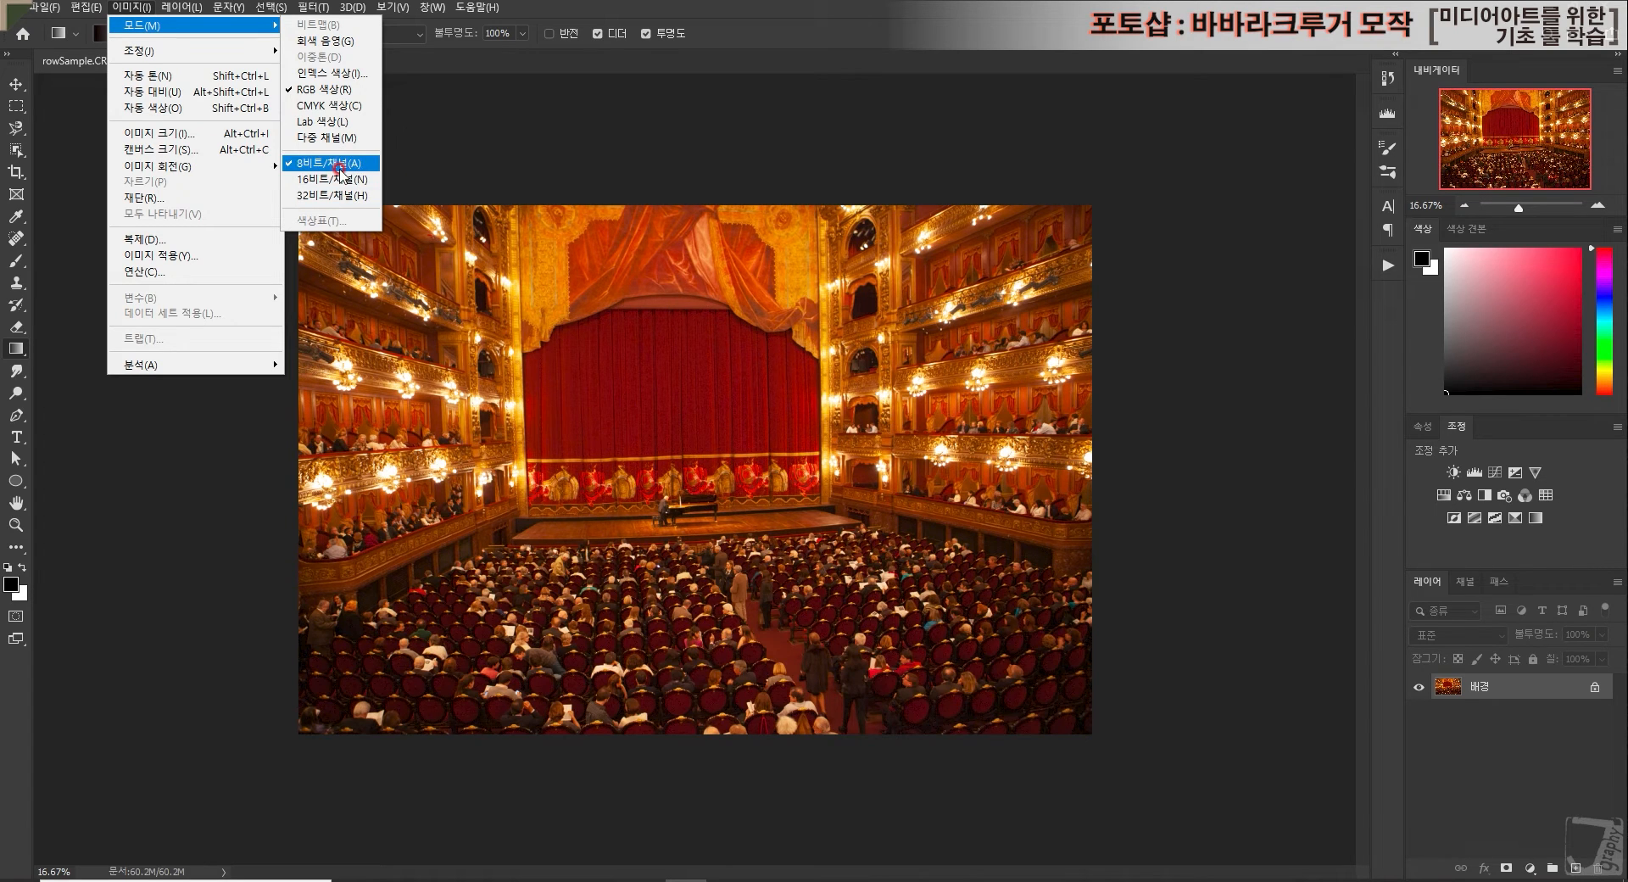
click(557, 148)
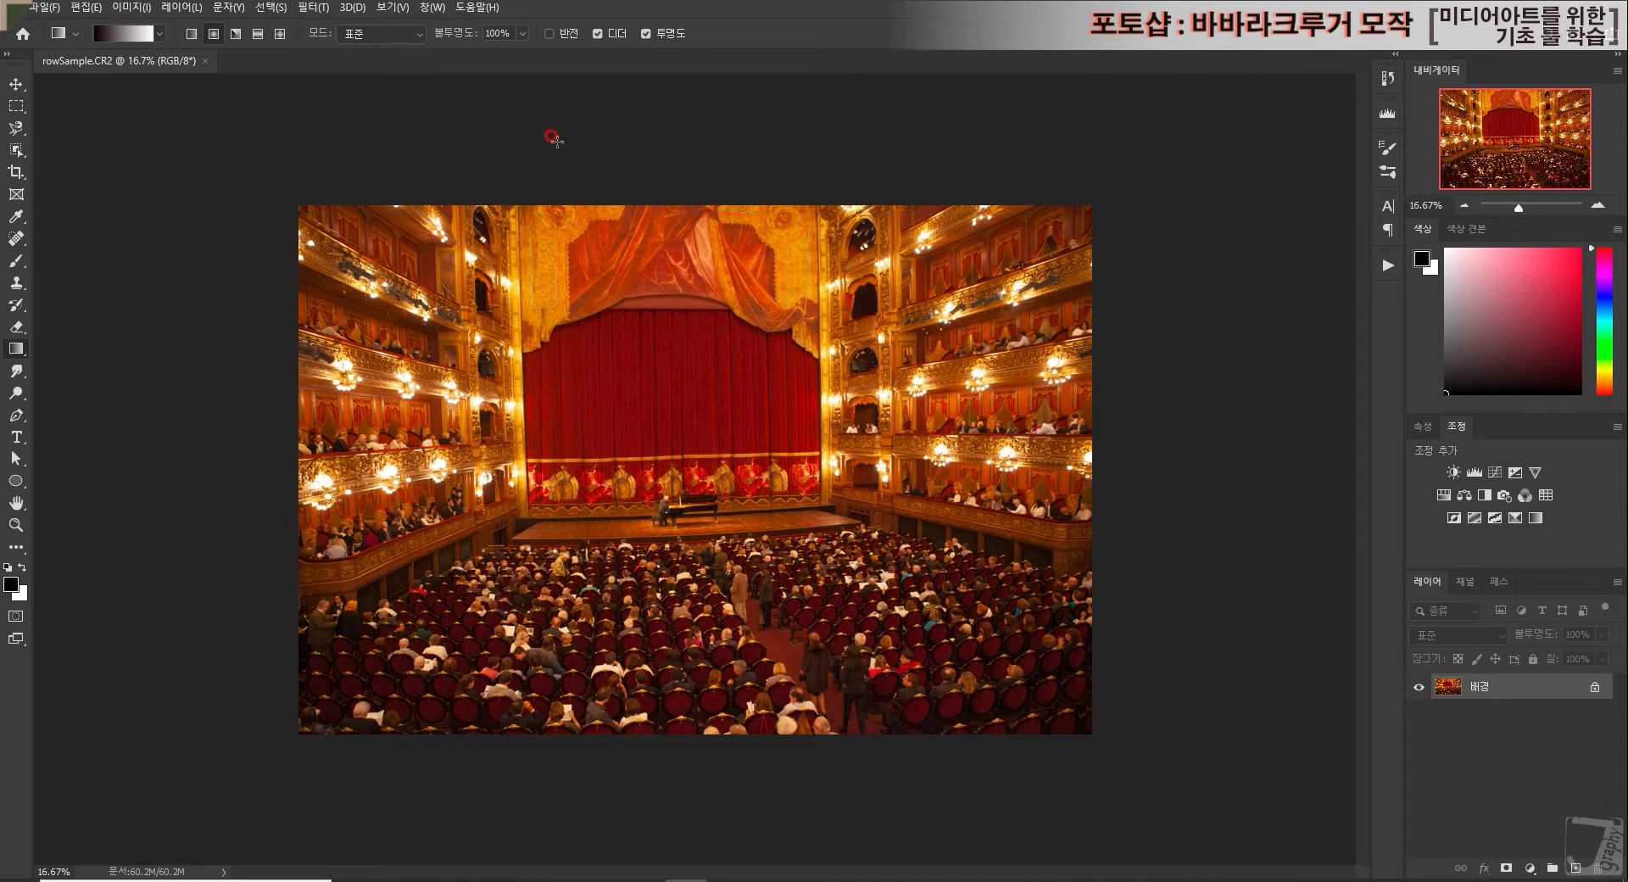
Step: Switch to the Move tool with the Background layer selected
click(12, 85)
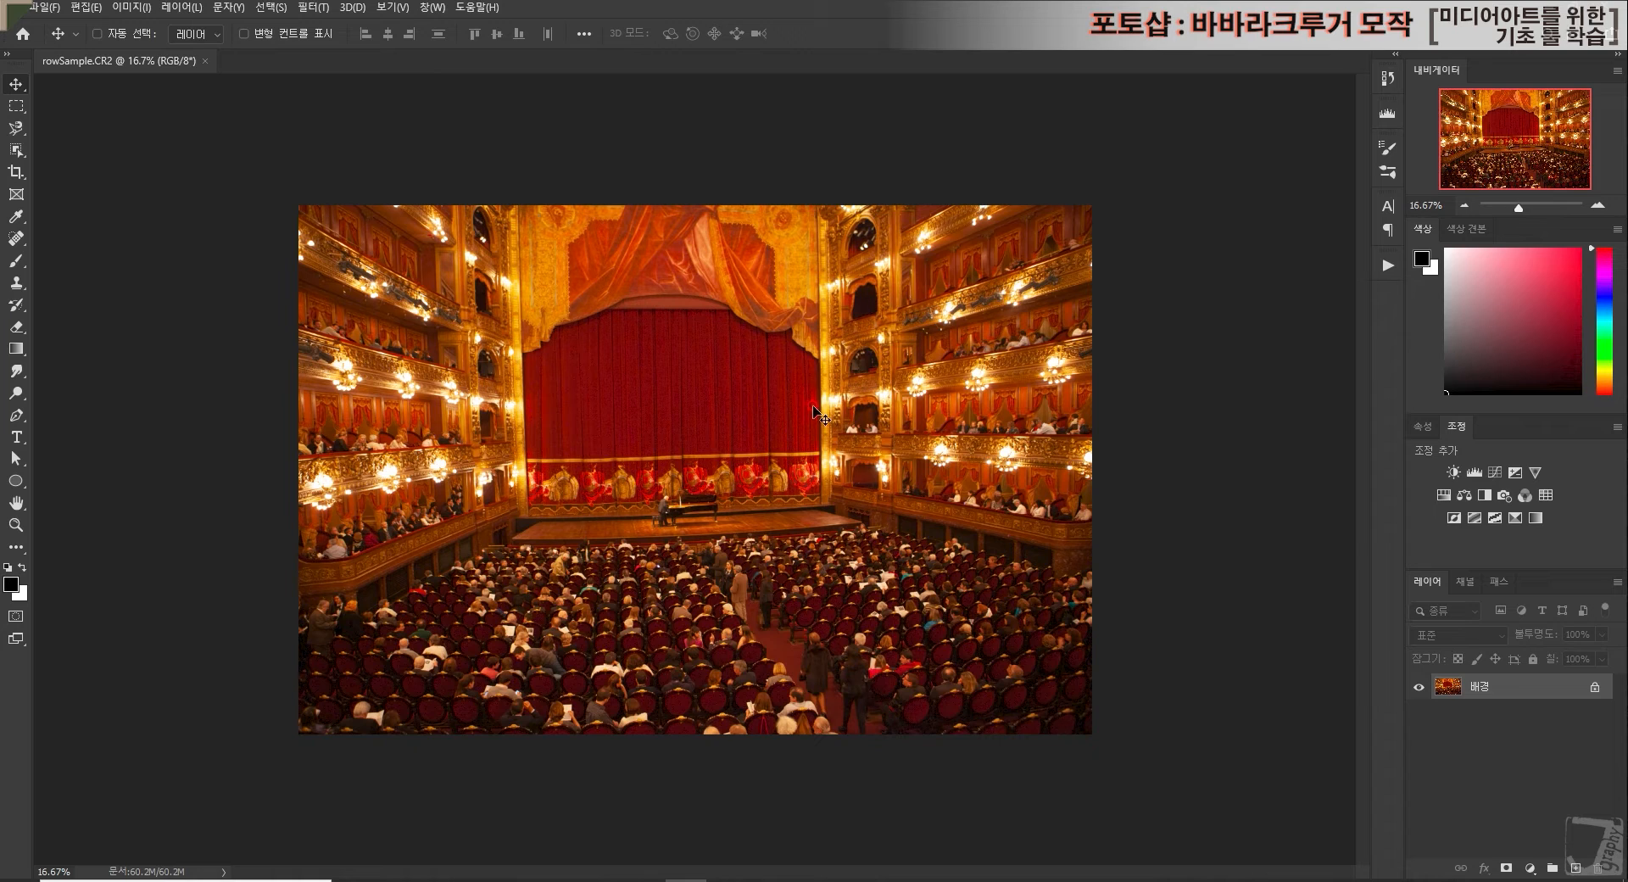
click(309, 173)
click(880, 267)
click(838, 288)
click(810, 283)
click(1184, 469)
mouse_move(1532, 693)
mouse_down()
mouse_move(1534, 793)
mouse_move(1572, 852)
mouse_move(1544, 683)
mouse_up()
Step: Add an empty layer above the Background layer and delete it again
click(1575, 868)
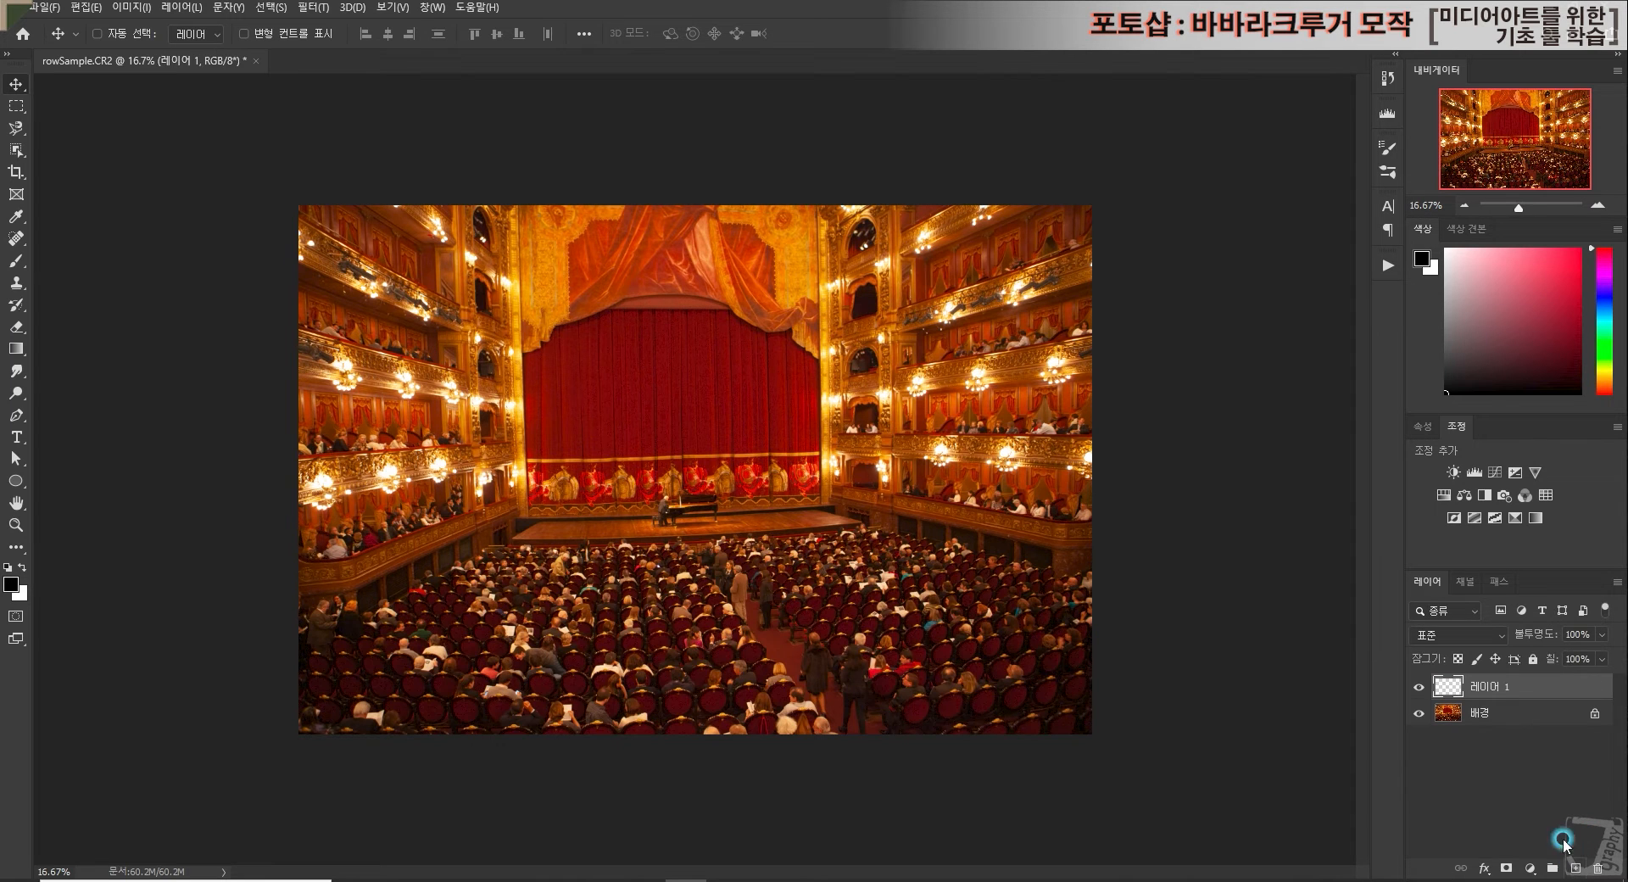
click(1419, 714)
click(1416, 714)
key(Delete)
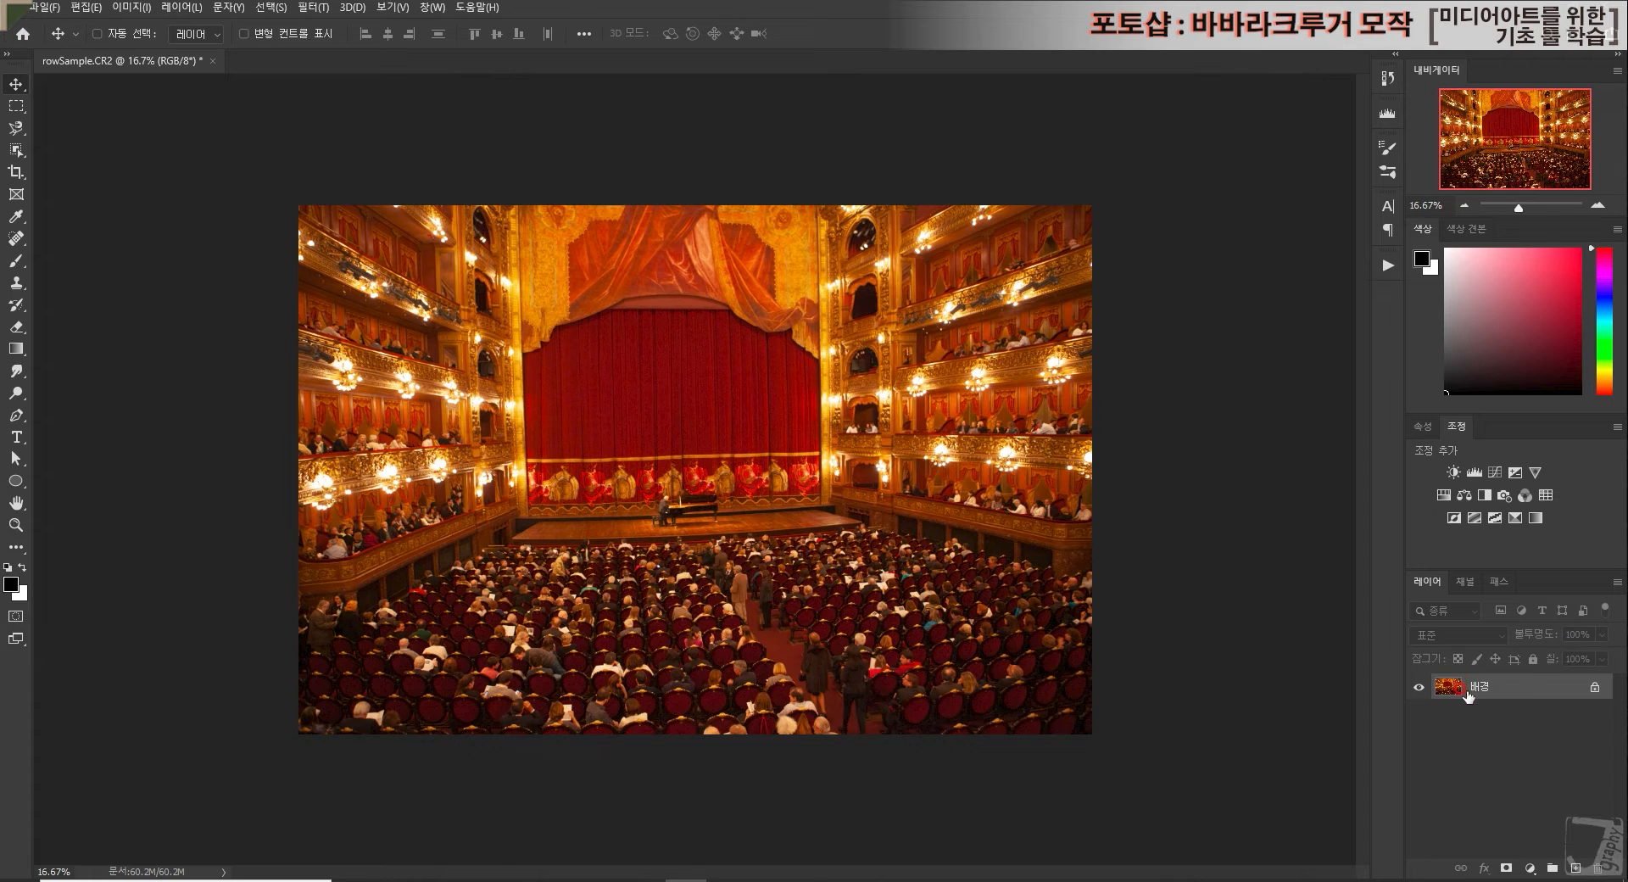
Step: Duplicate the Background layer
click(1496, 686)
drag(1499, 690, 1577, 865)
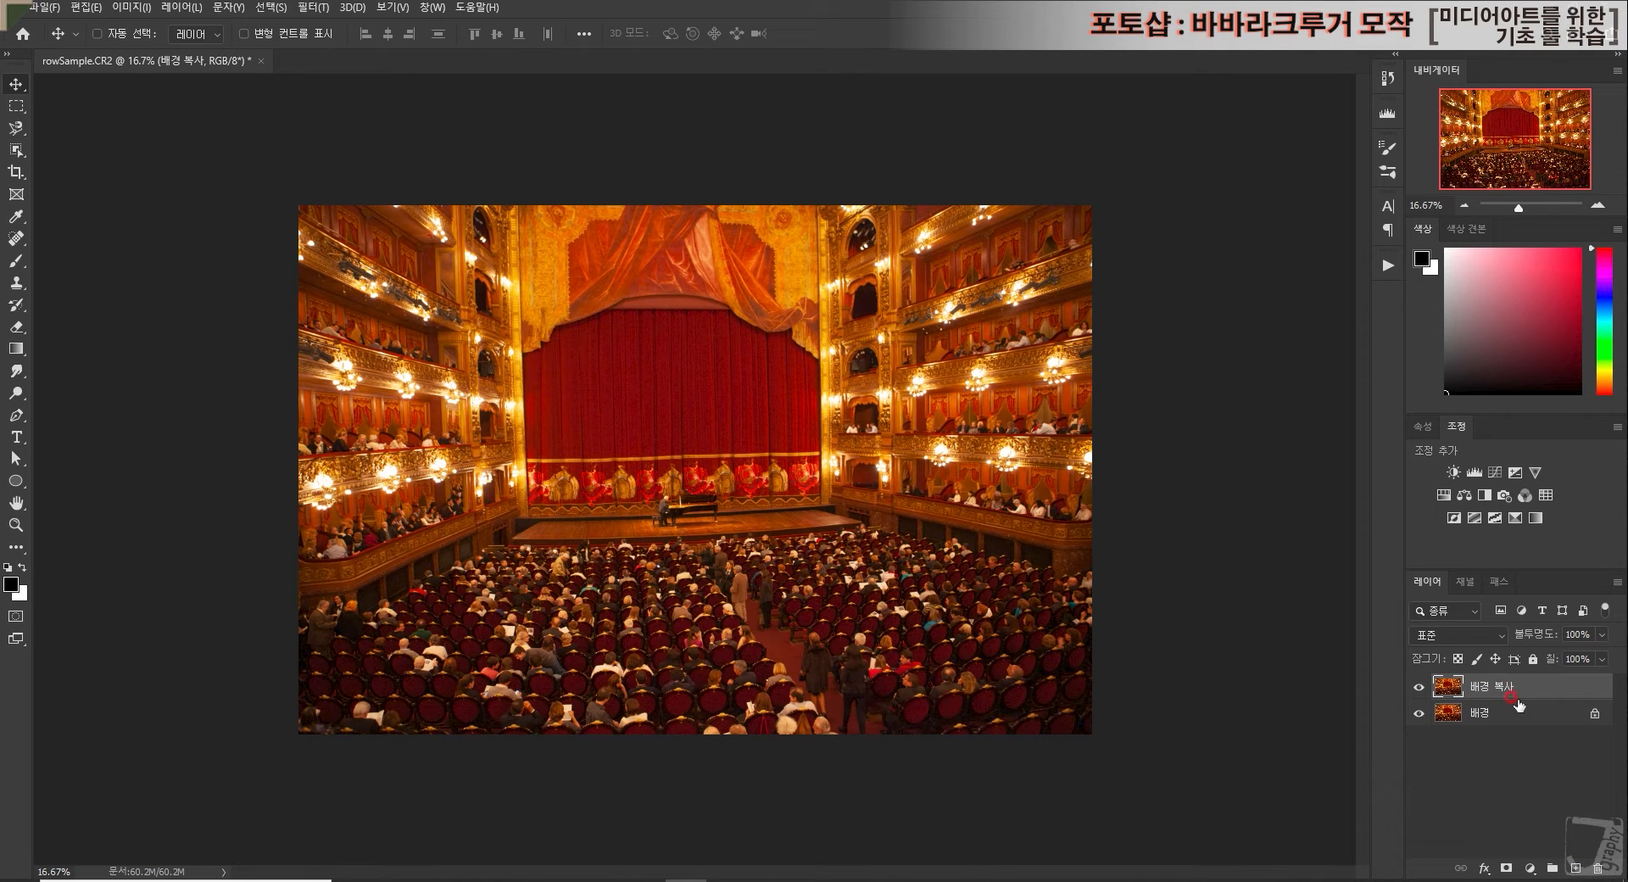
Step: Toggle the visibility of the Background layer and its copy to compare them, and delete the copy
click(1419, 687)
click(1418, 688)
click(1417, 687)
click(1418, 713)
click(1416, 713)
click(1416, 713)
click(1417, 713)
click(1417, 712)
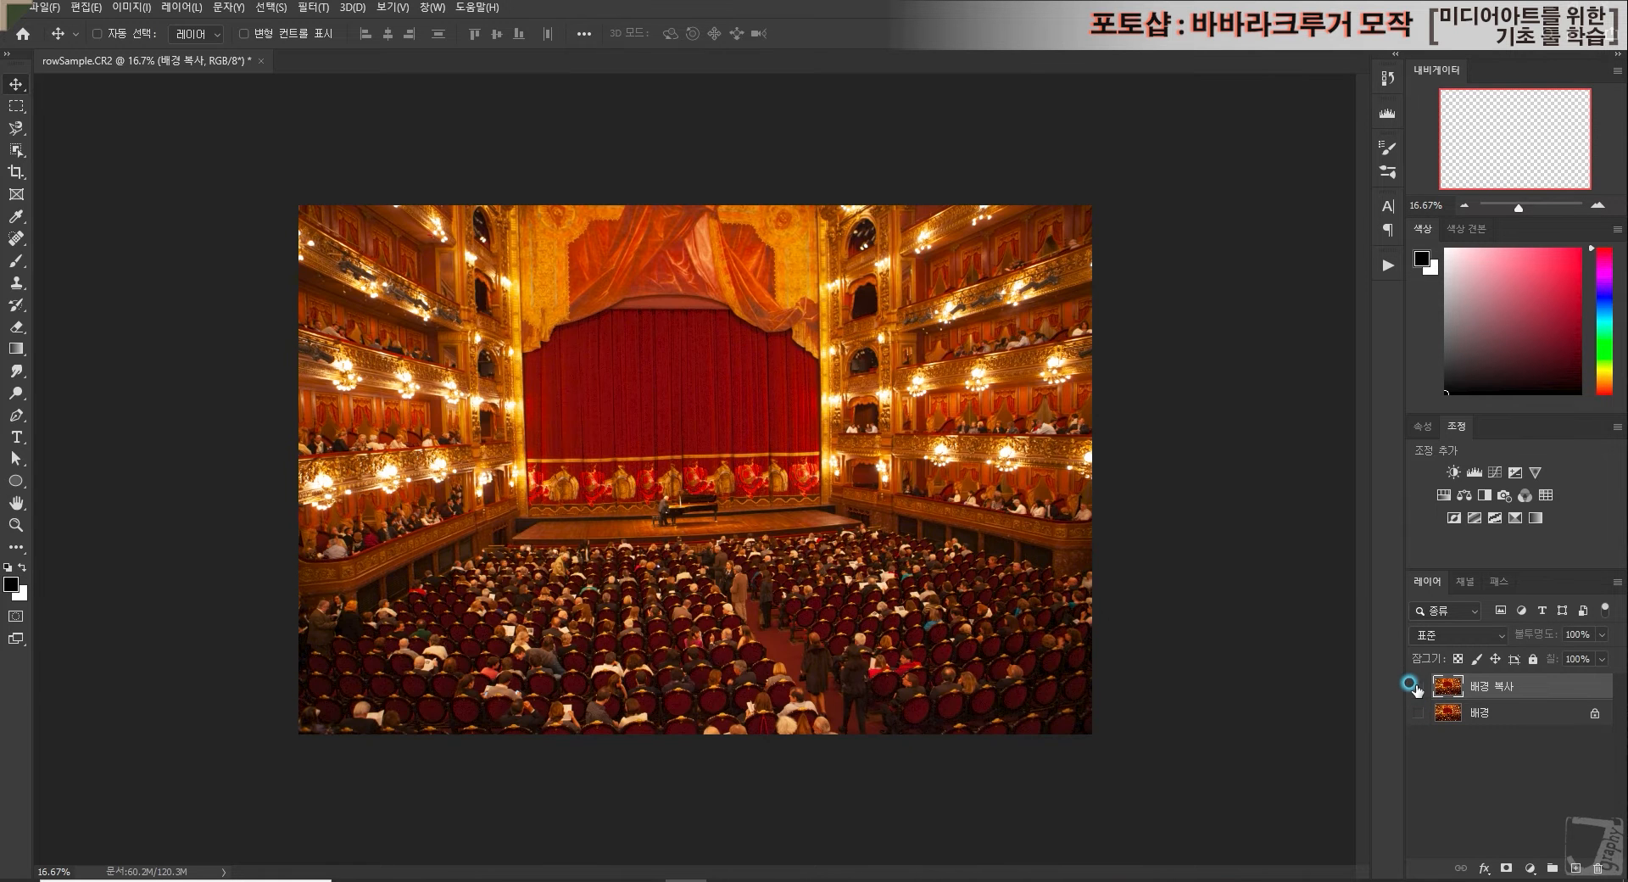
click(1417, 712)
click(1418, 687)
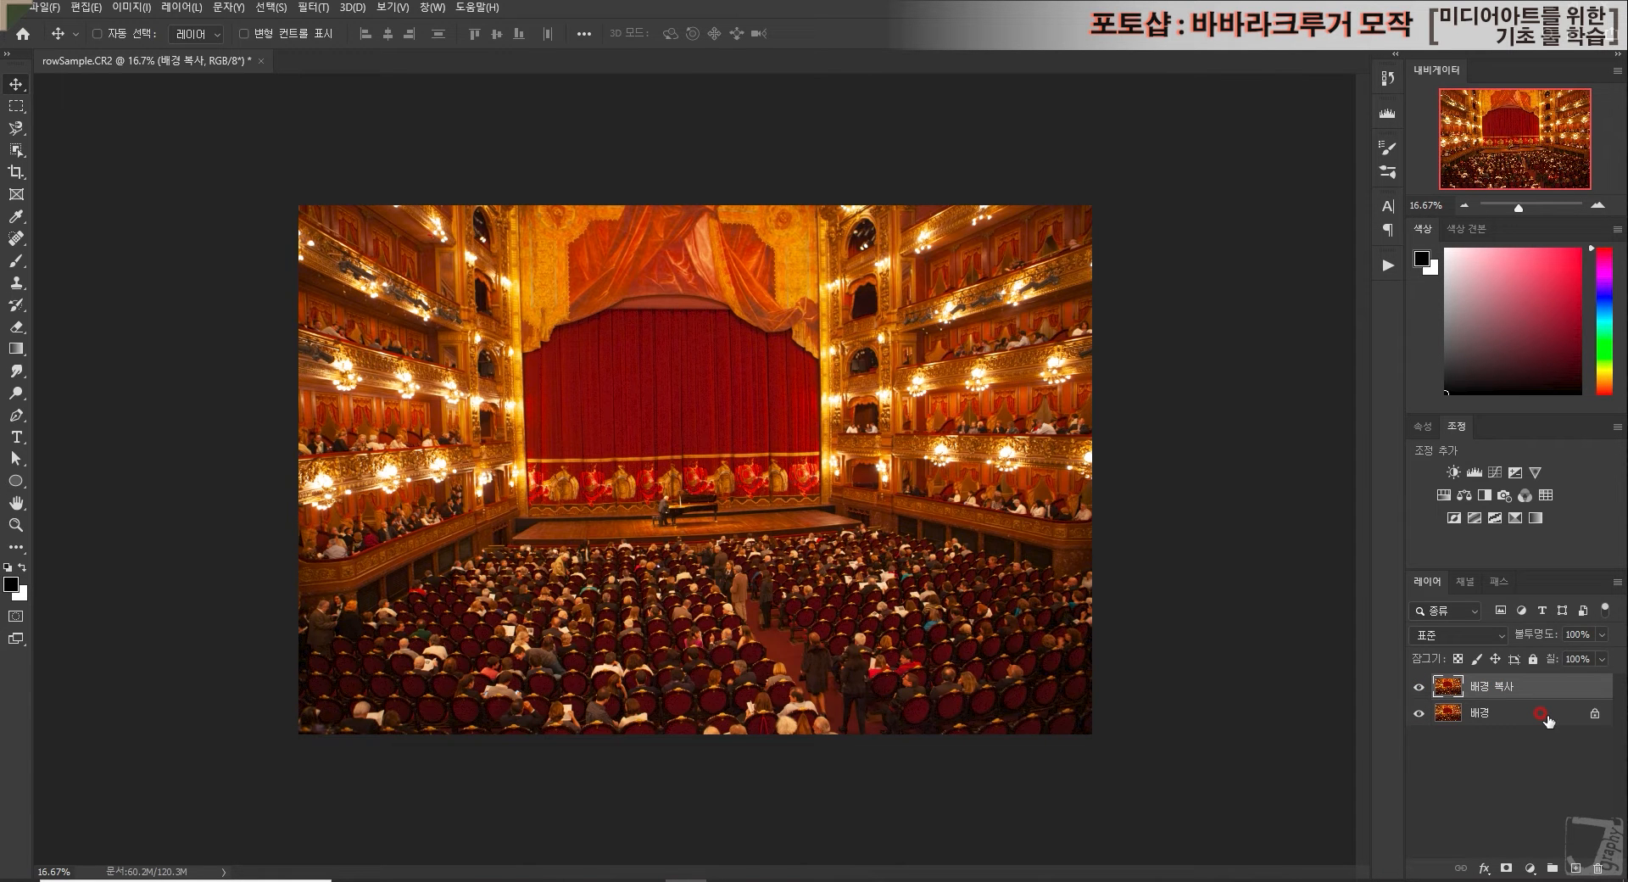
key(Delete)
Step: Duplicate the Background layer again and select the copy as the active layer
drag(1505, 689, 1572, 866)
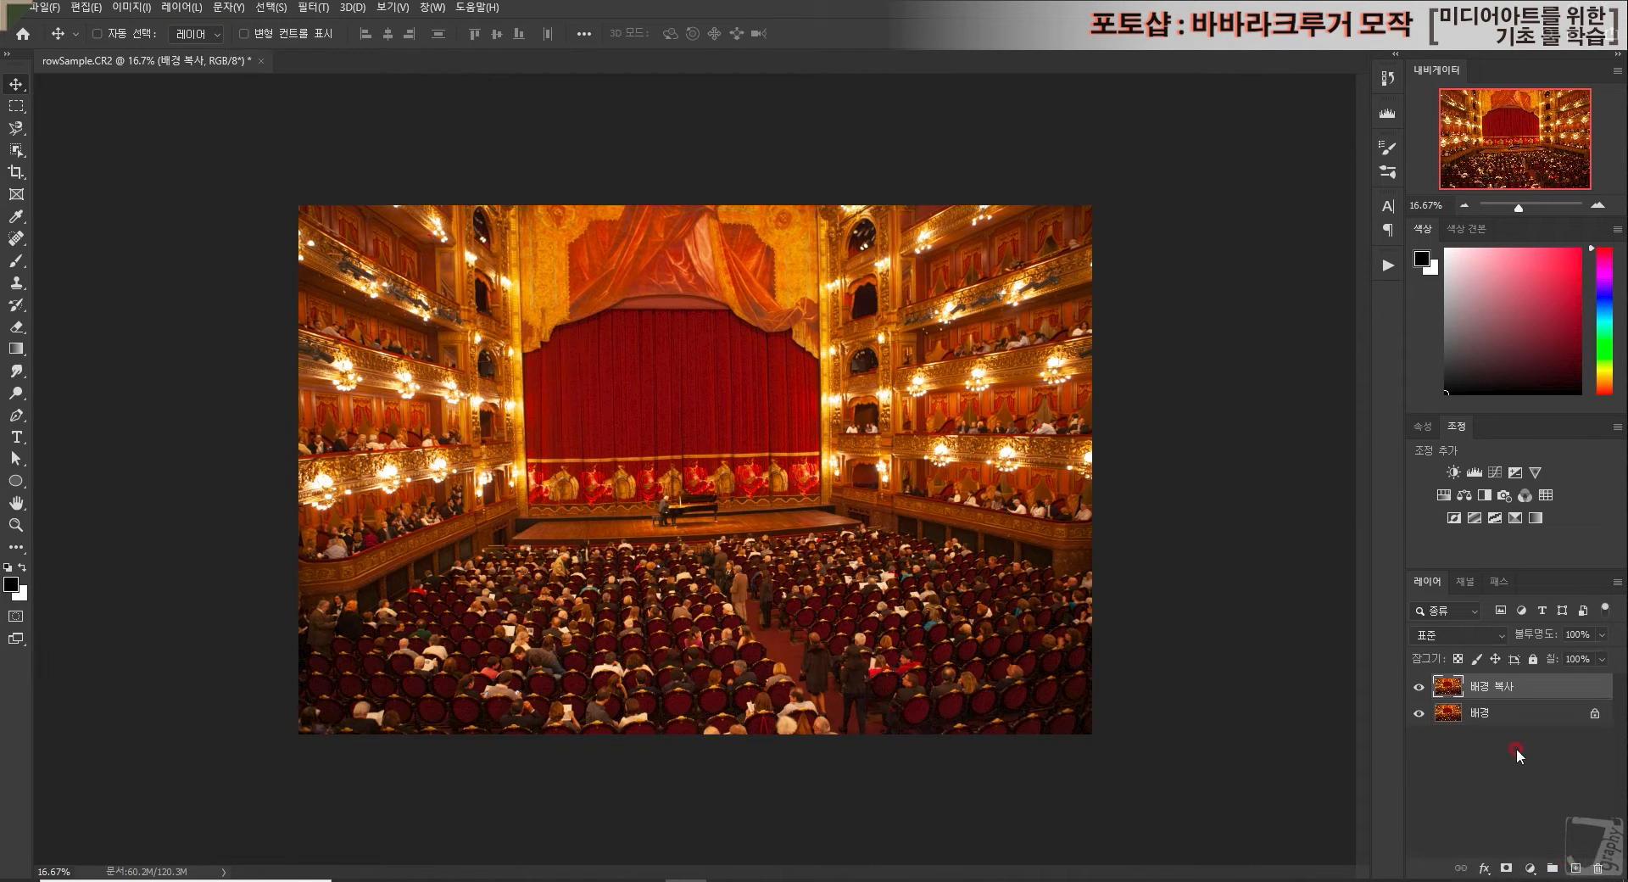
click(1479, 713)
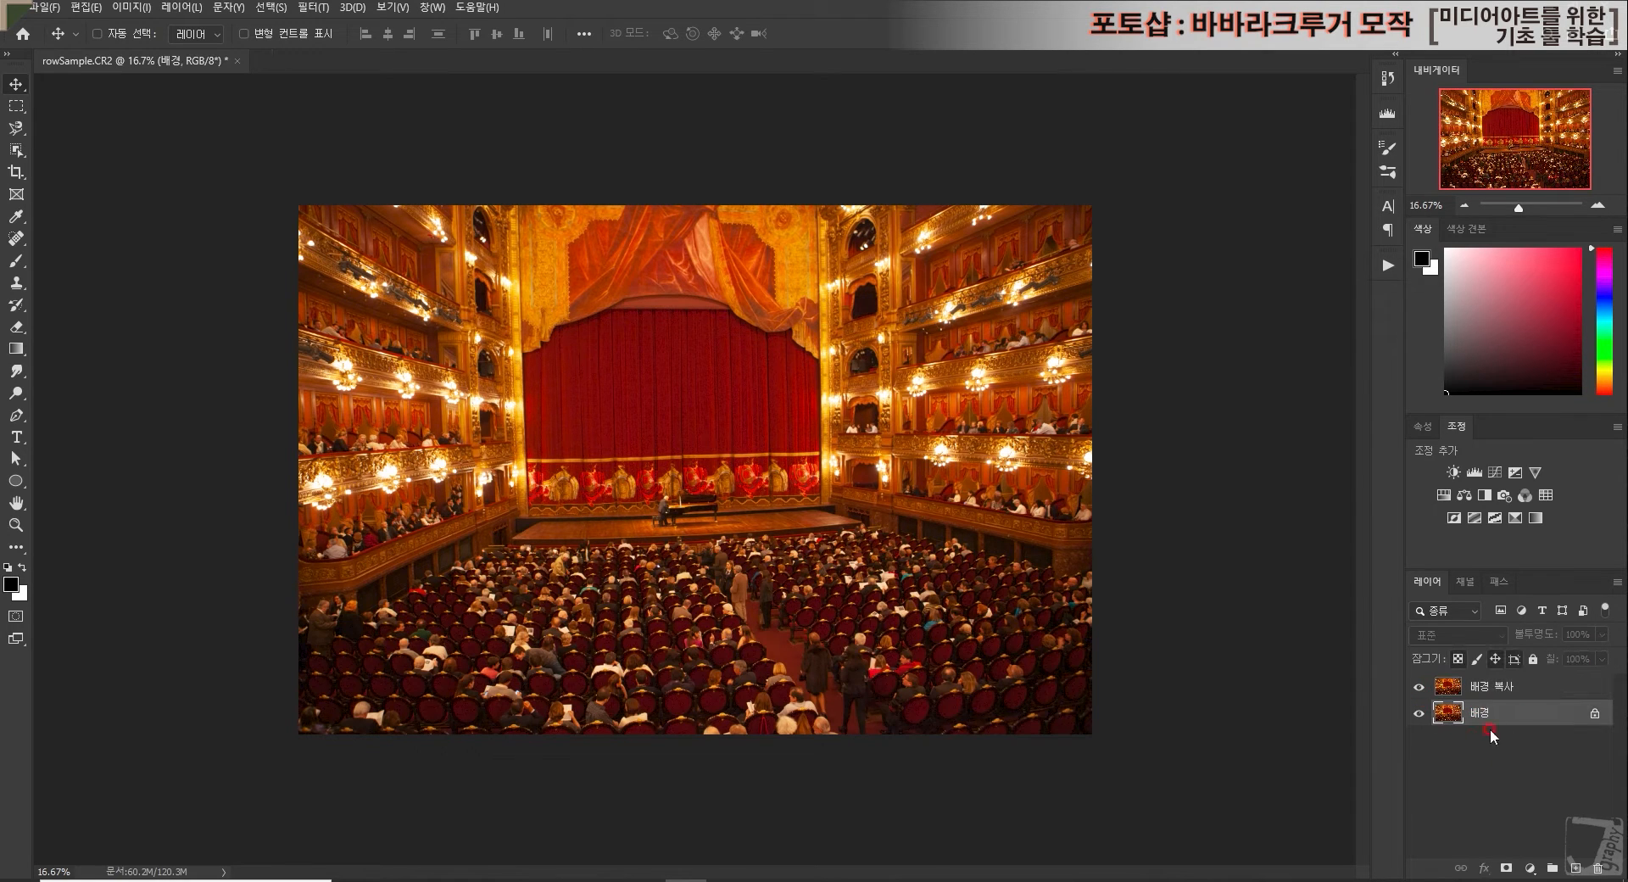
click(1494, 686)
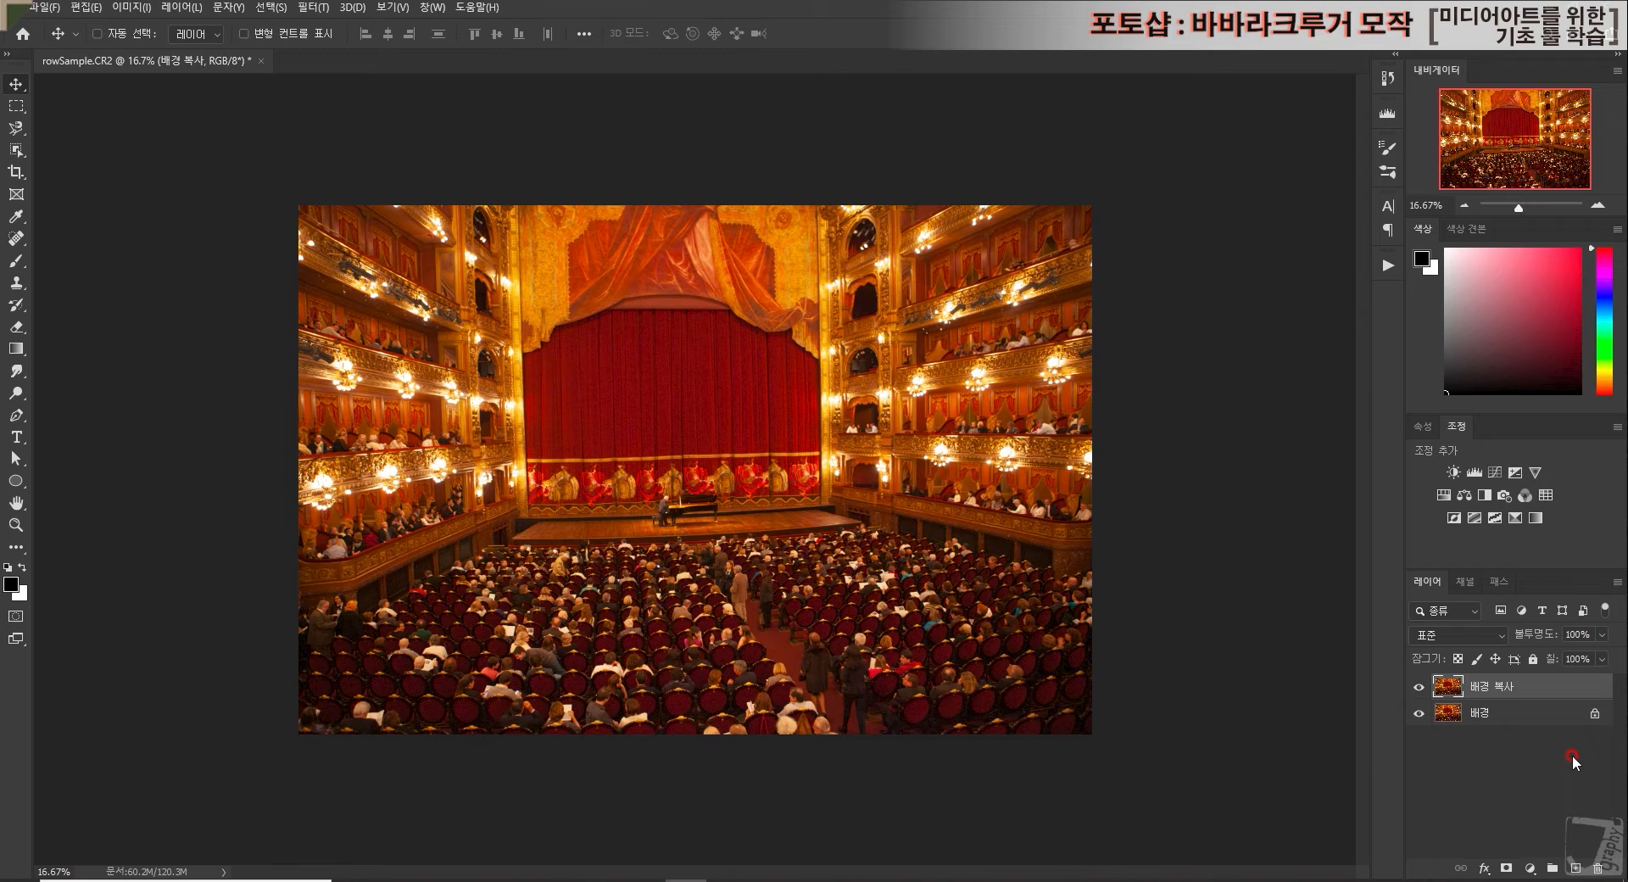
click(1485, 719)
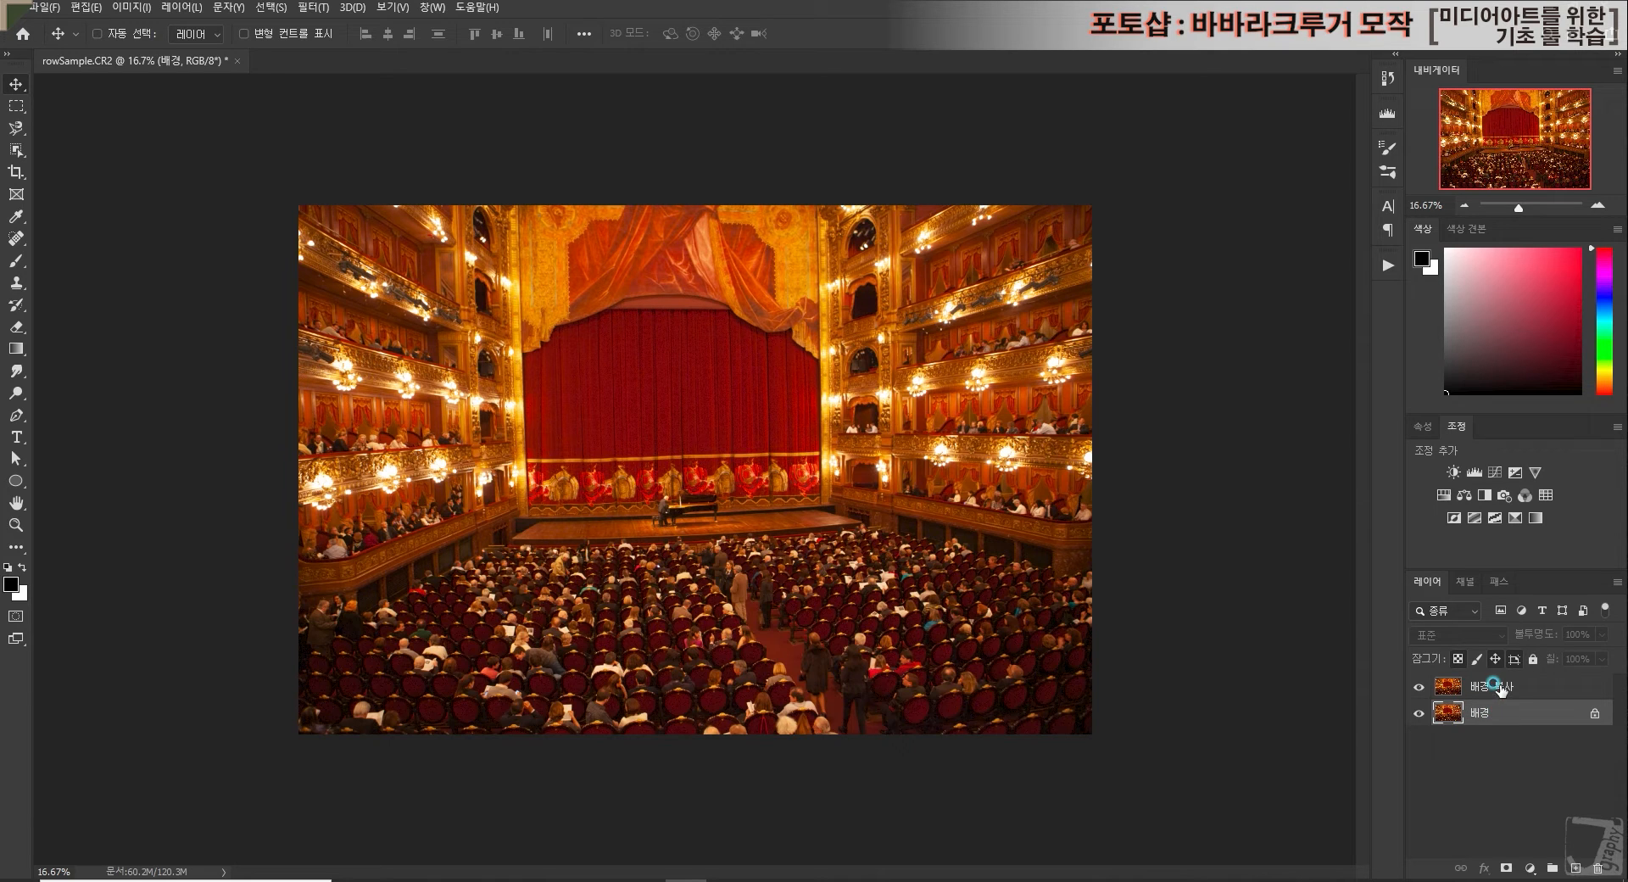
click(1499, 686)
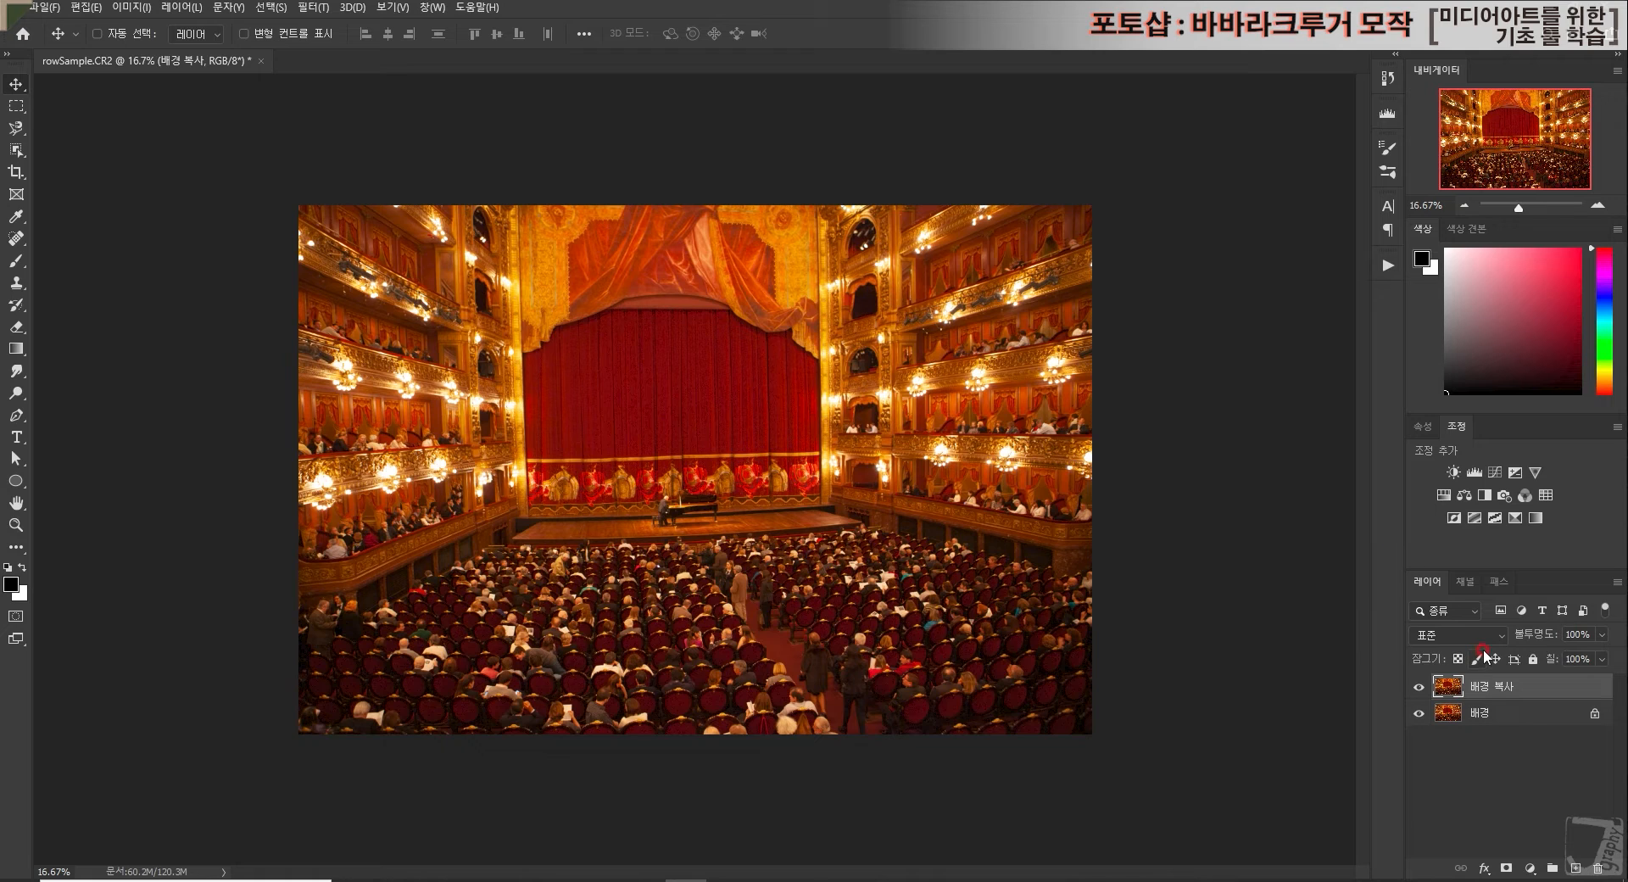
click(1495, 690)
right_click(1497, 687)
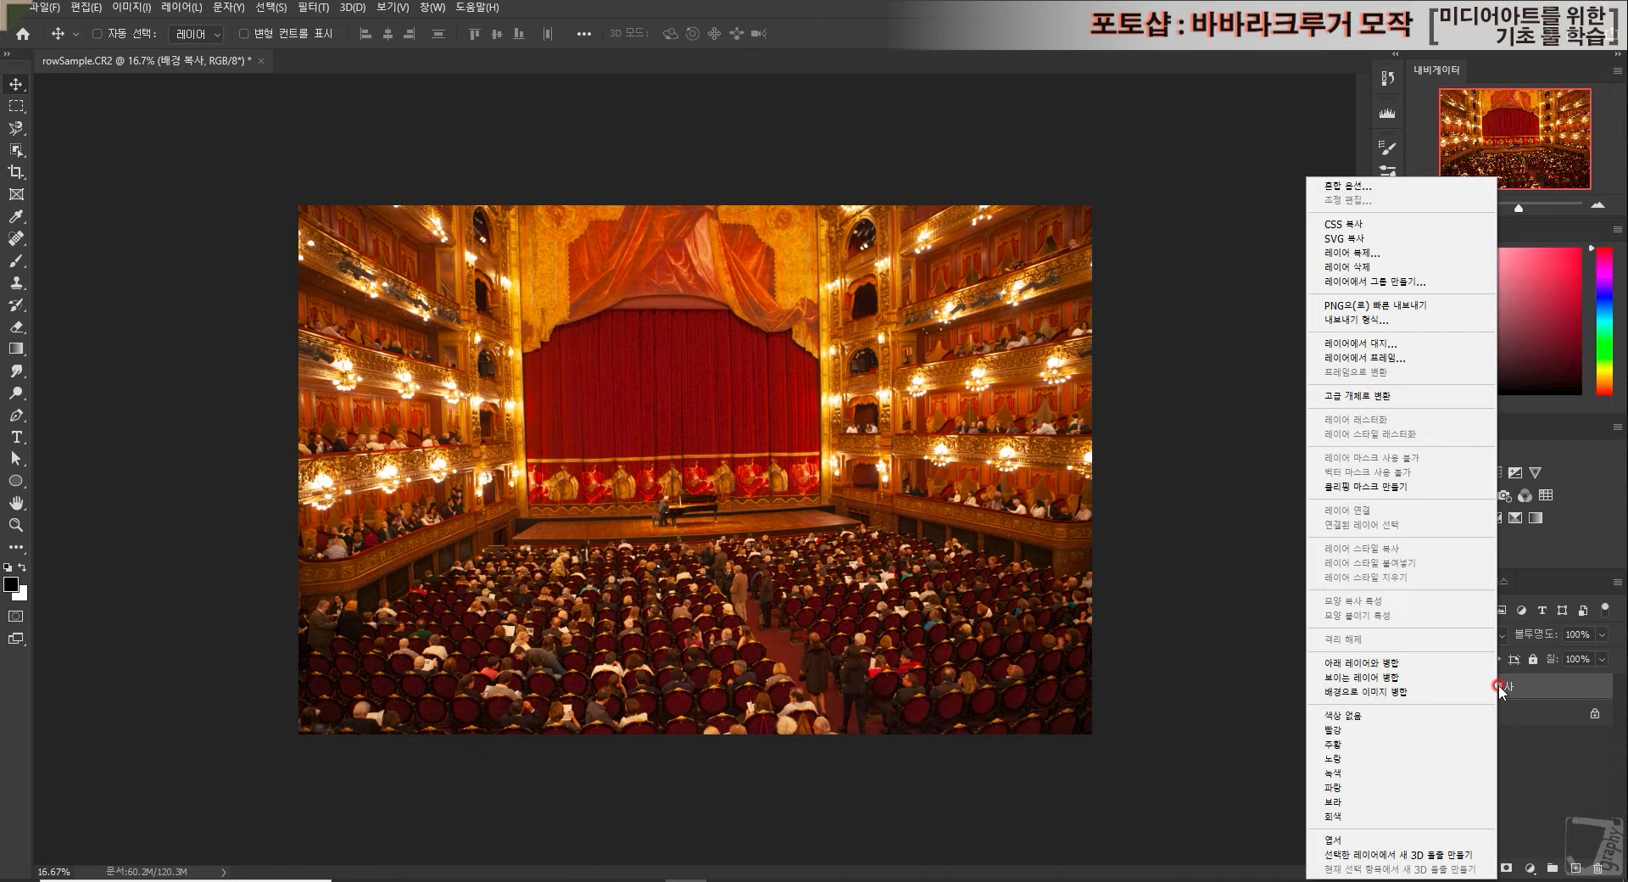
click(1570, 757)
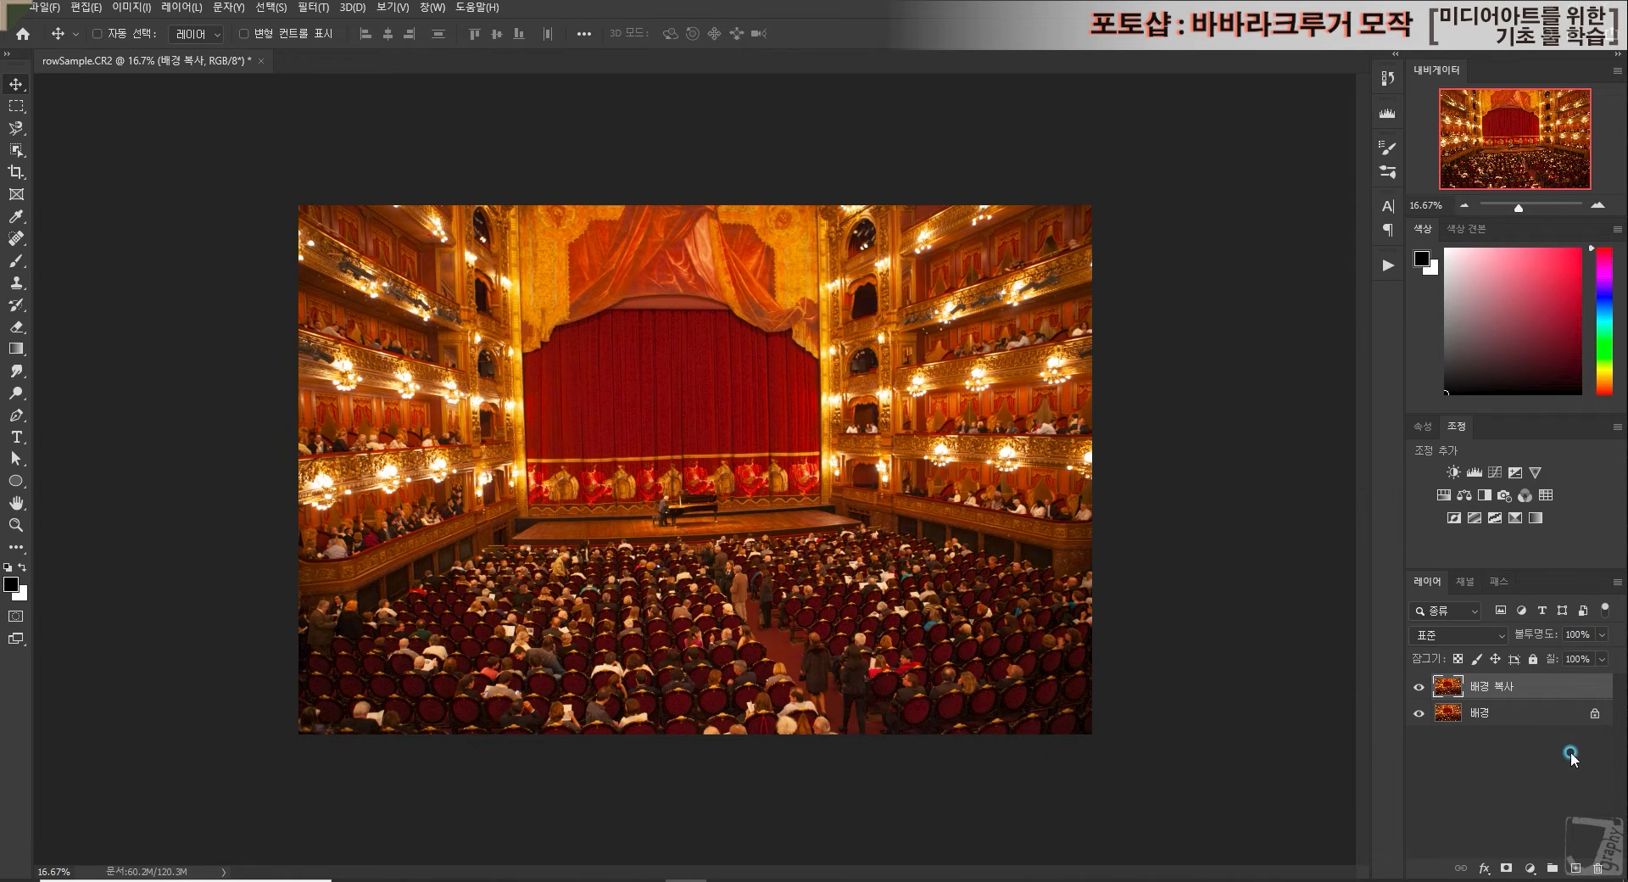
right_click(1447, 691)
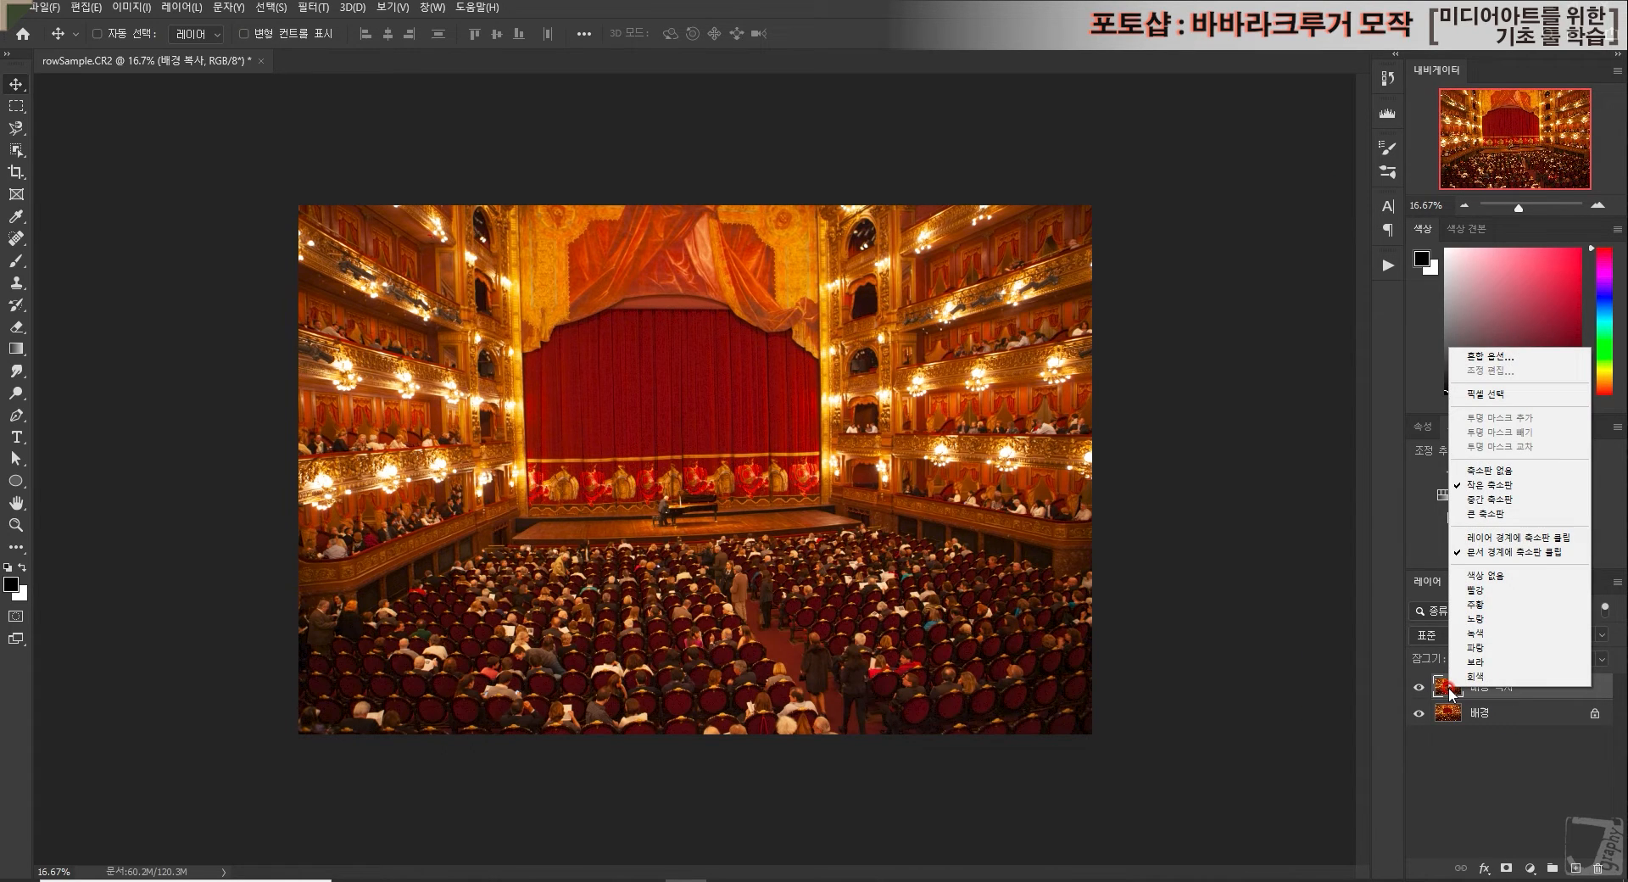
click(1498, 726)
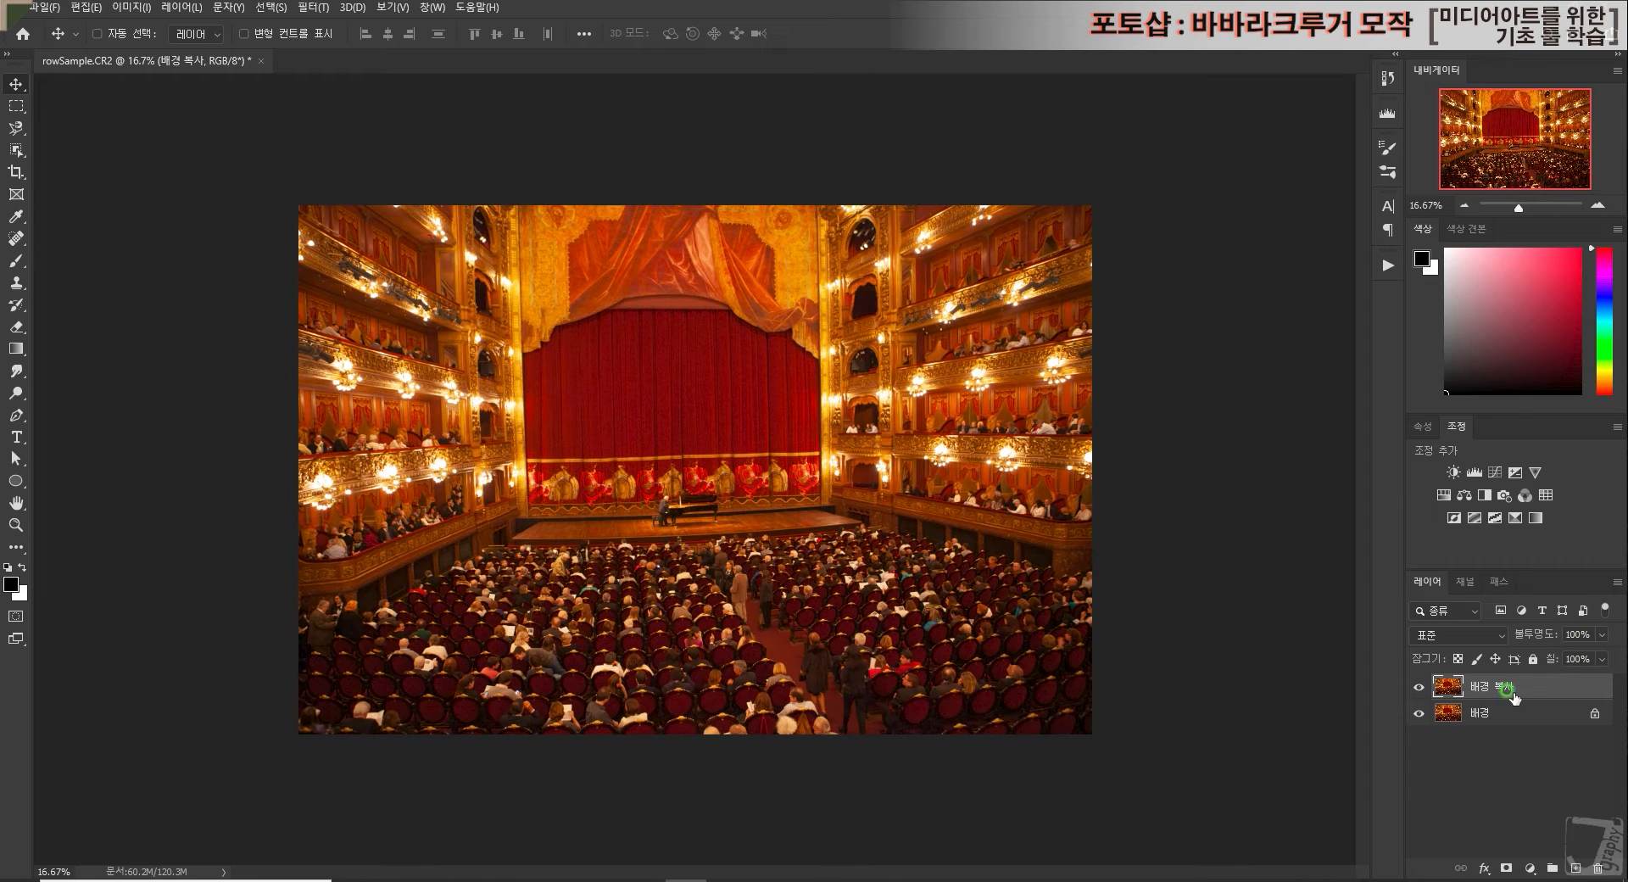
right_click(1514, 692)
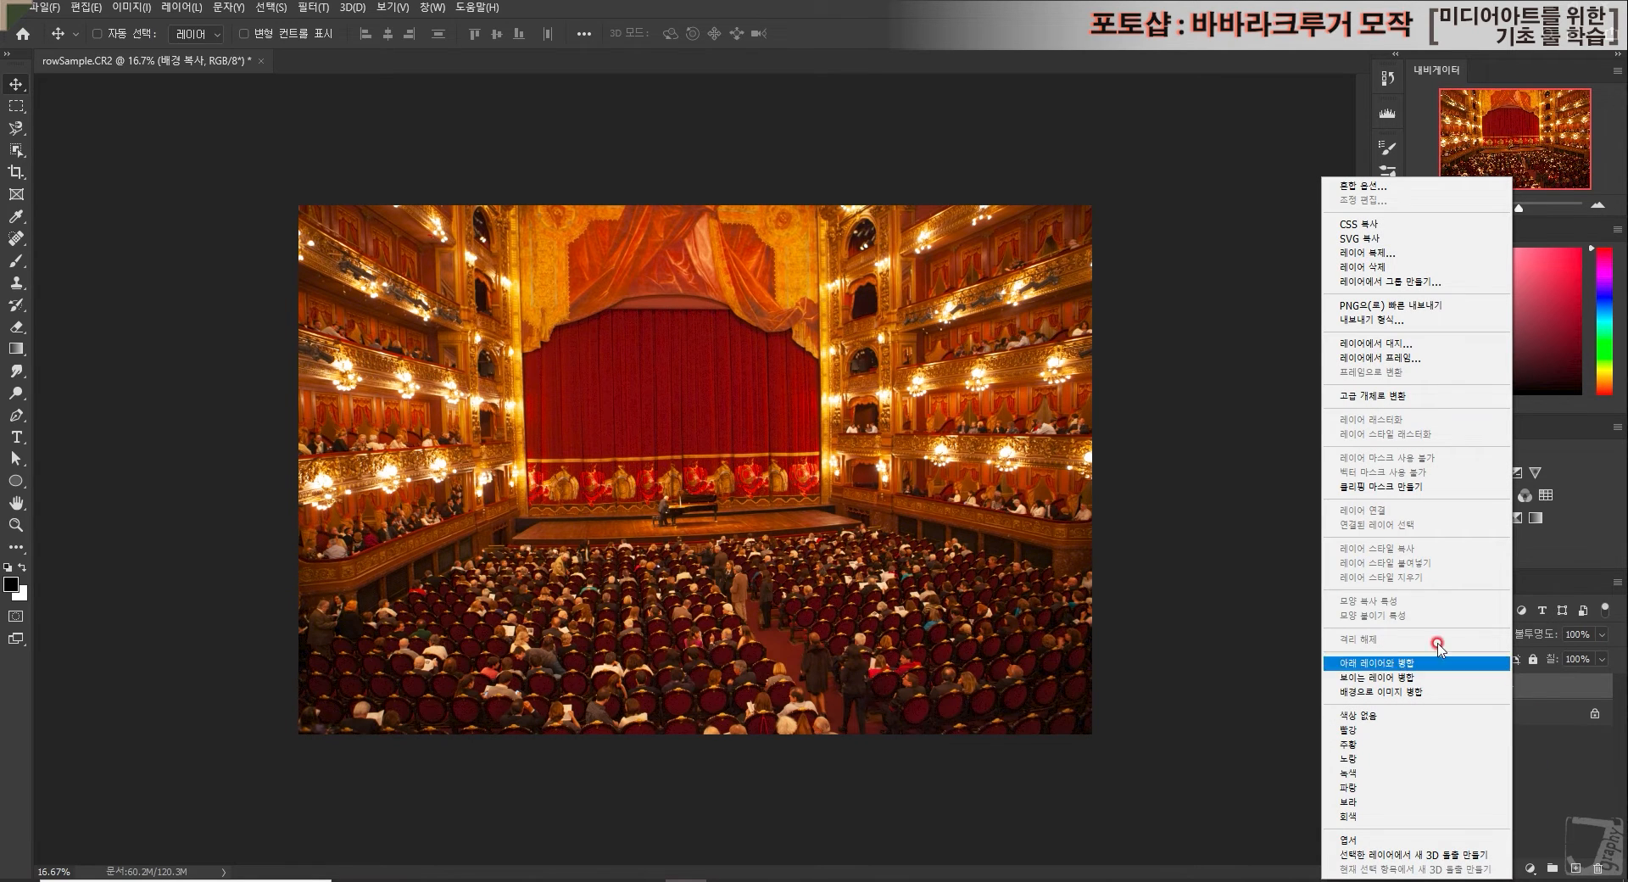
click(1575, 783)
right_click(1443, 695)
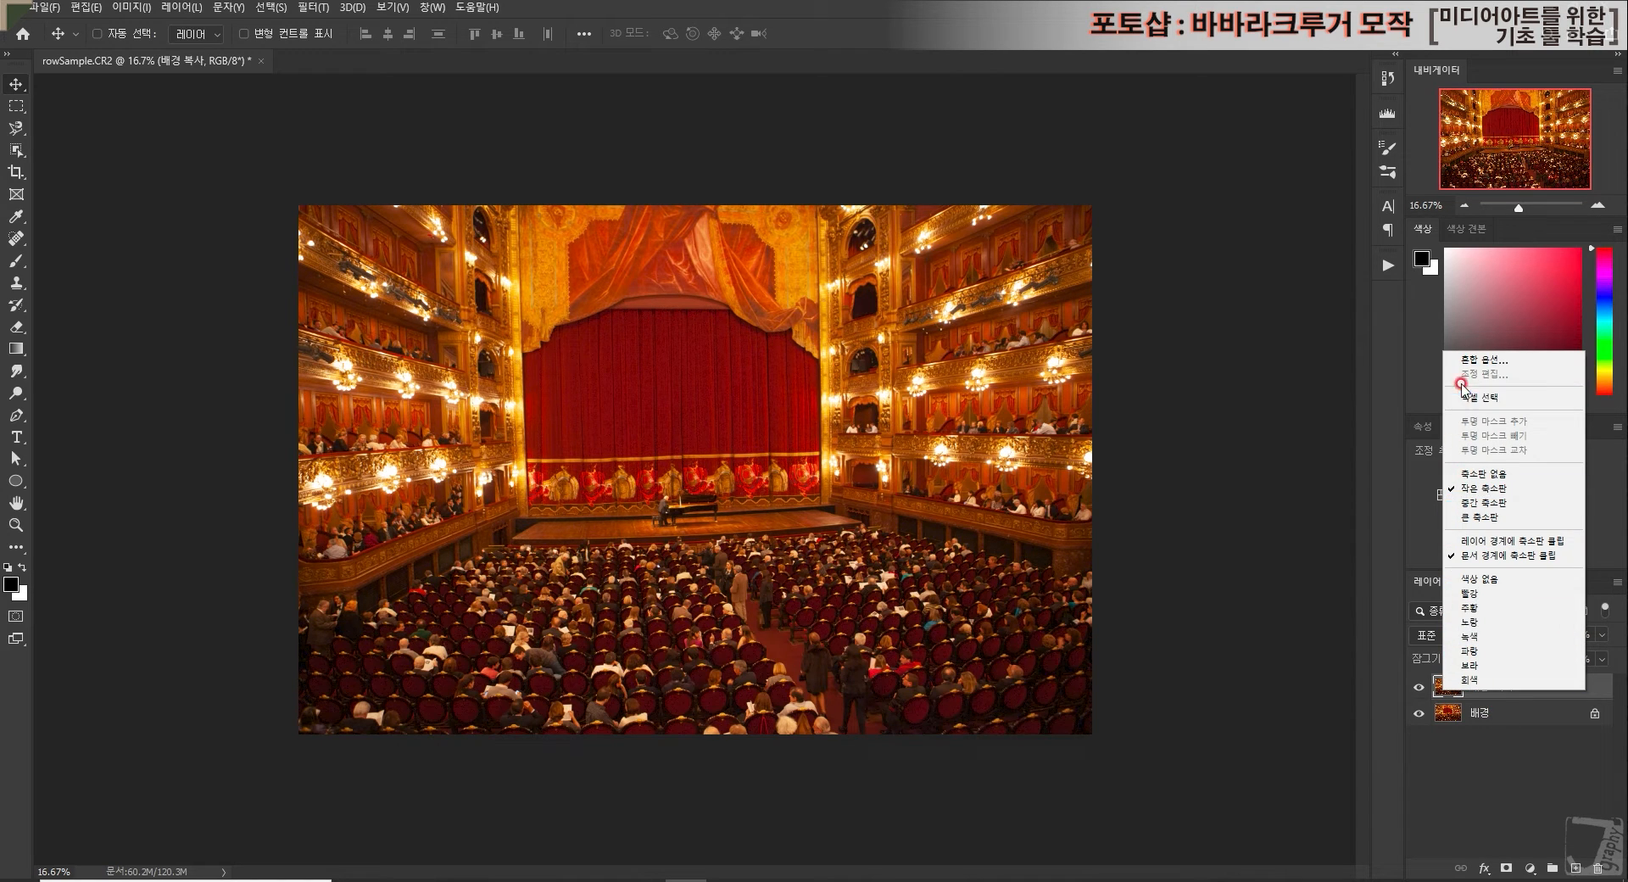
click(1505, 721)
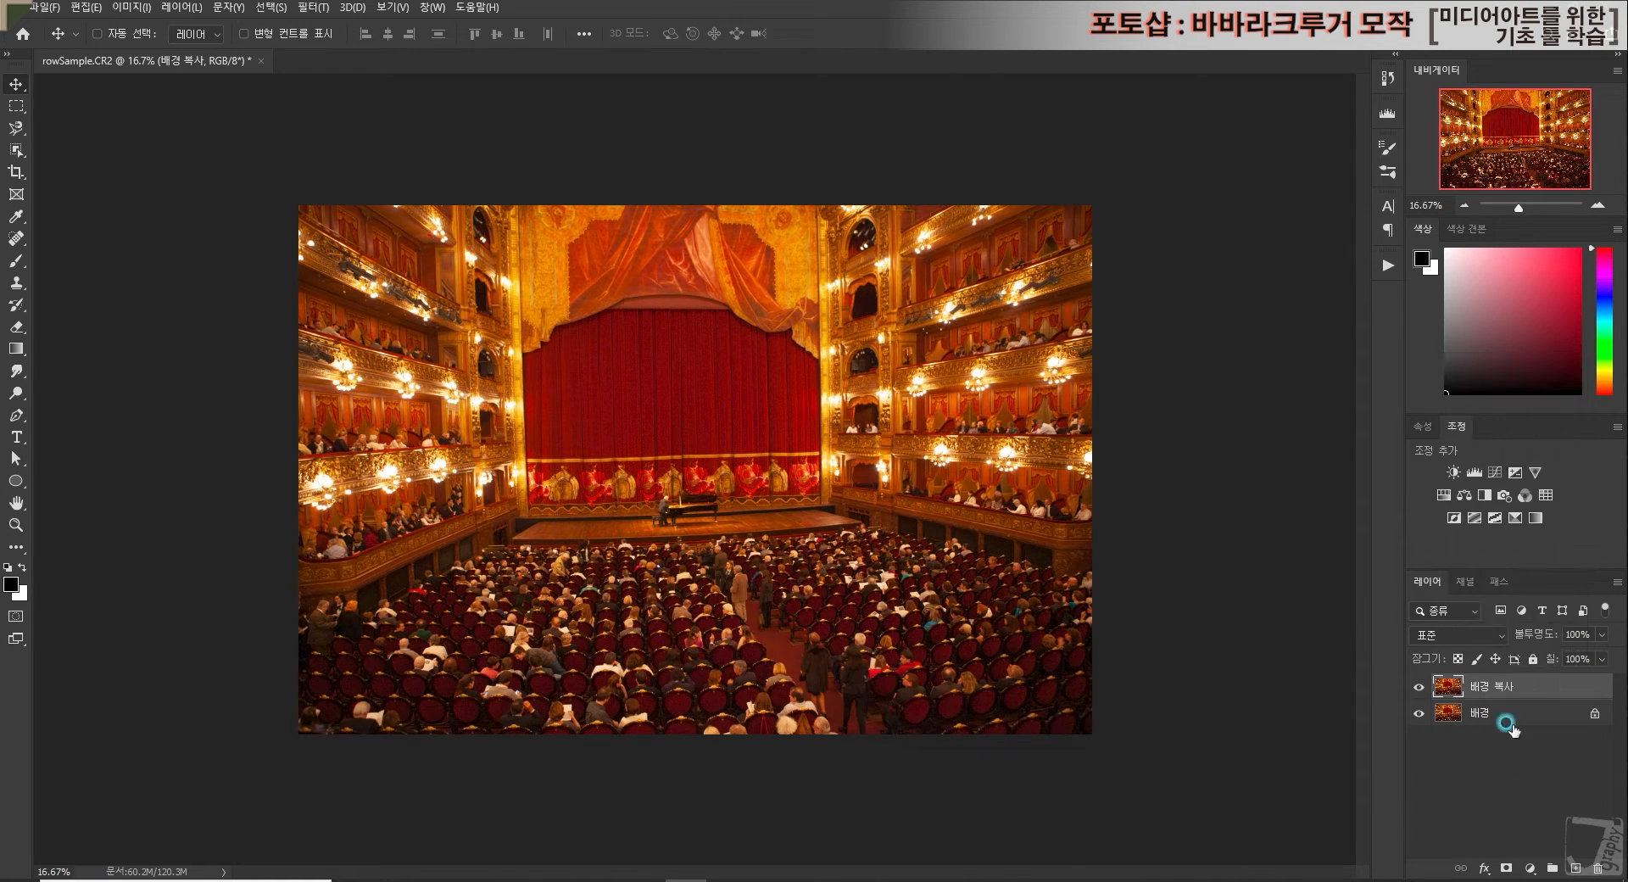
Step: Convert the Background copy layer to a smart object
right_click(1509, 687)
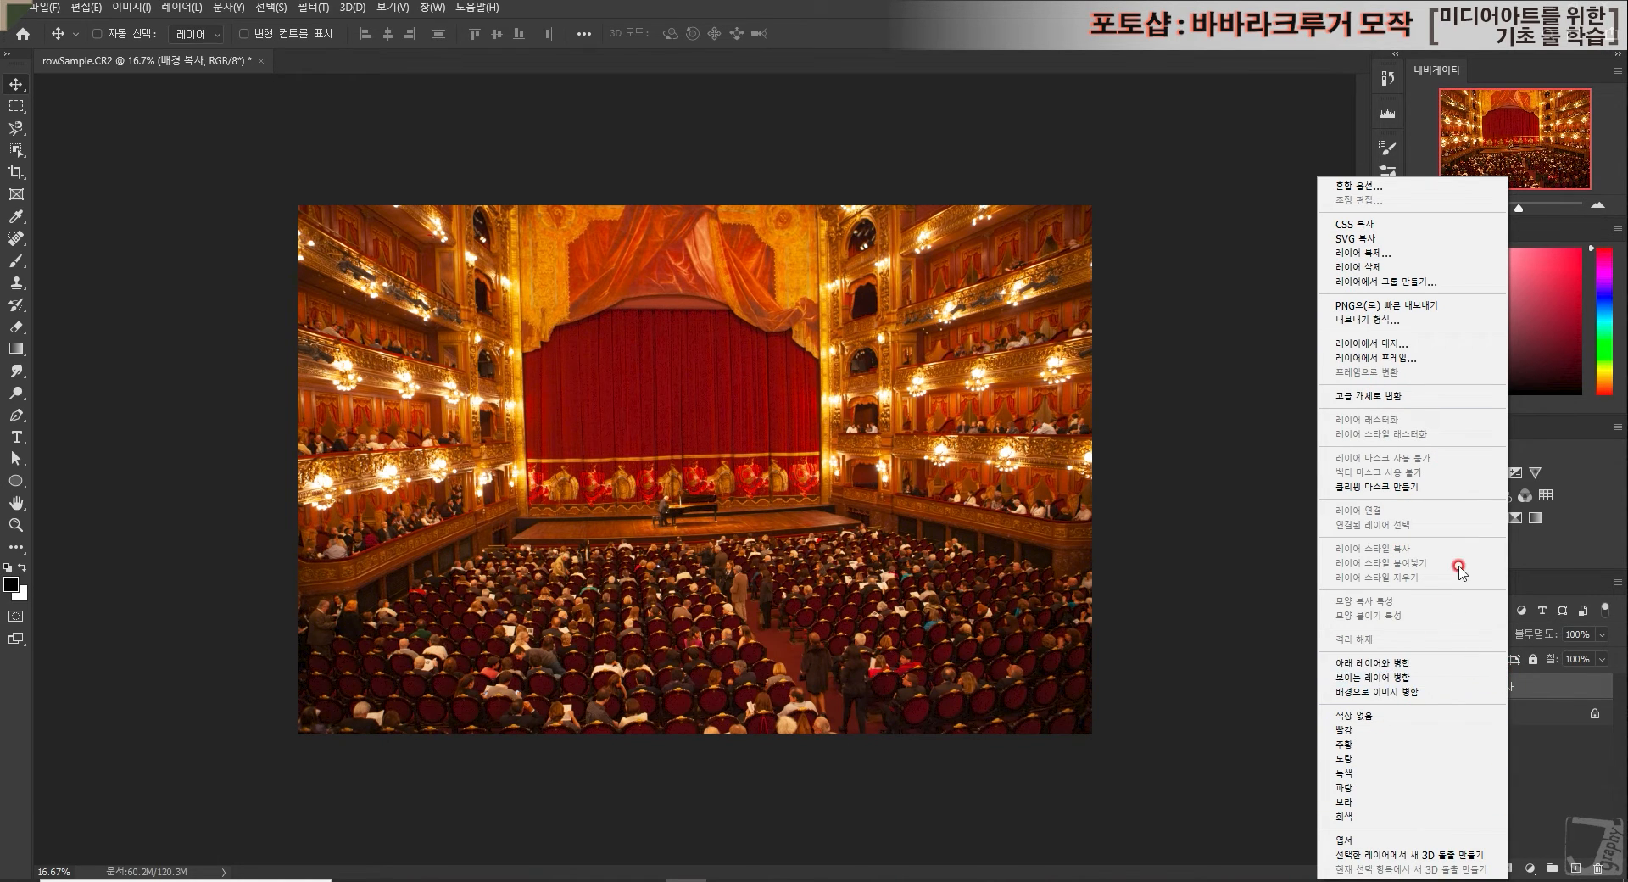
click(1399, 396)
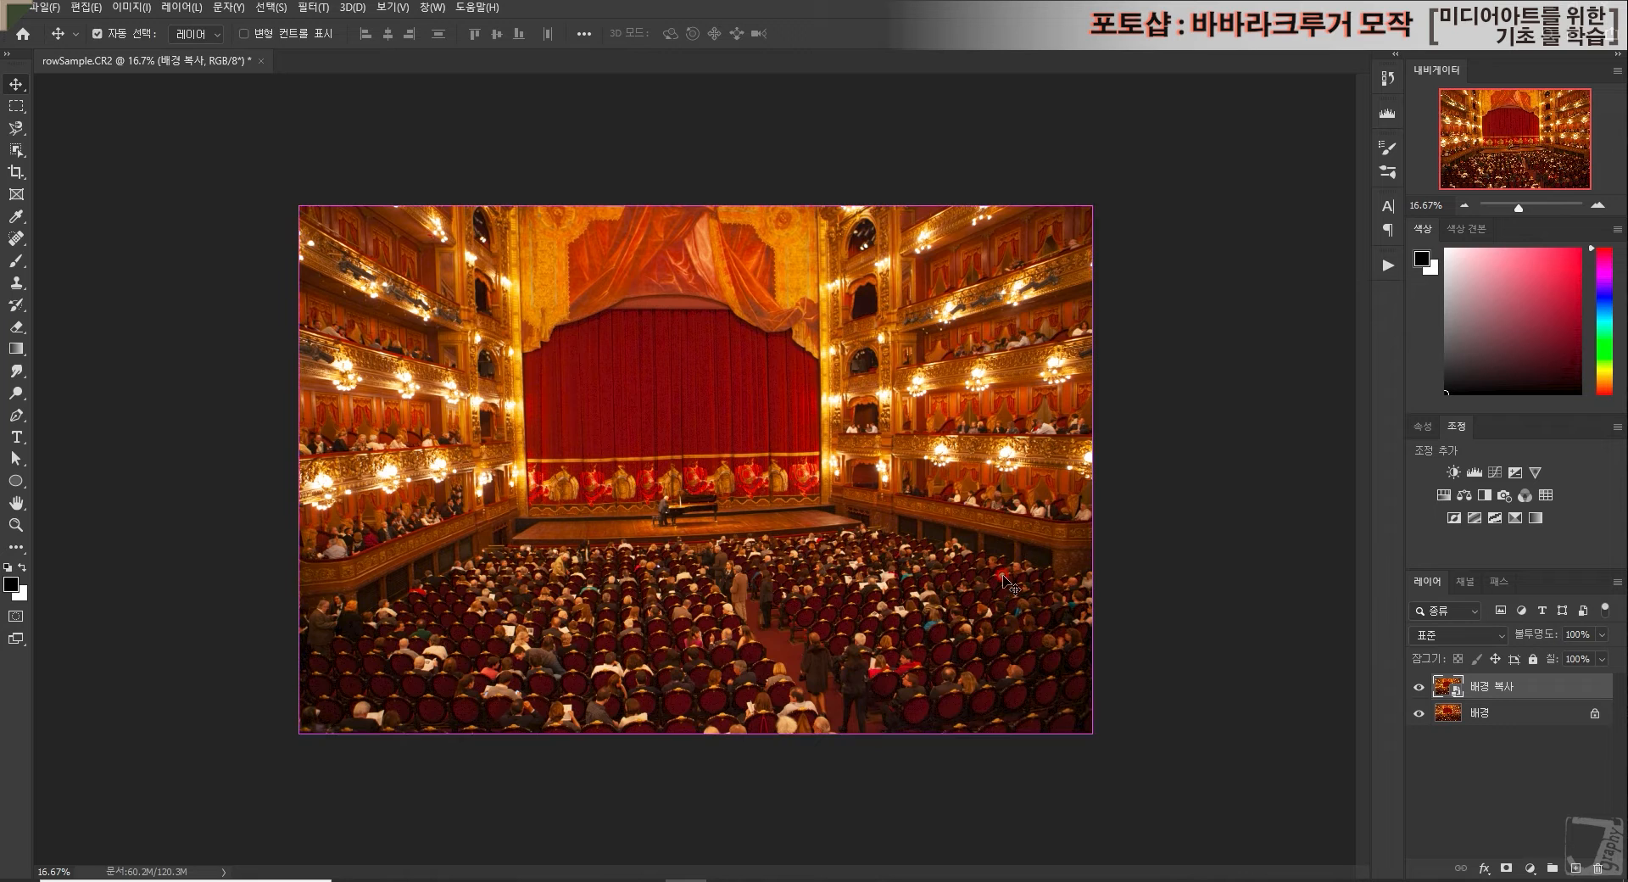
Step: Try scaling the smart object down to about 33.5% and back up to about 100.4%, and undo both transforms
key(ctrl+t)
drag(1083, 198, 551, 541)
key(Return)
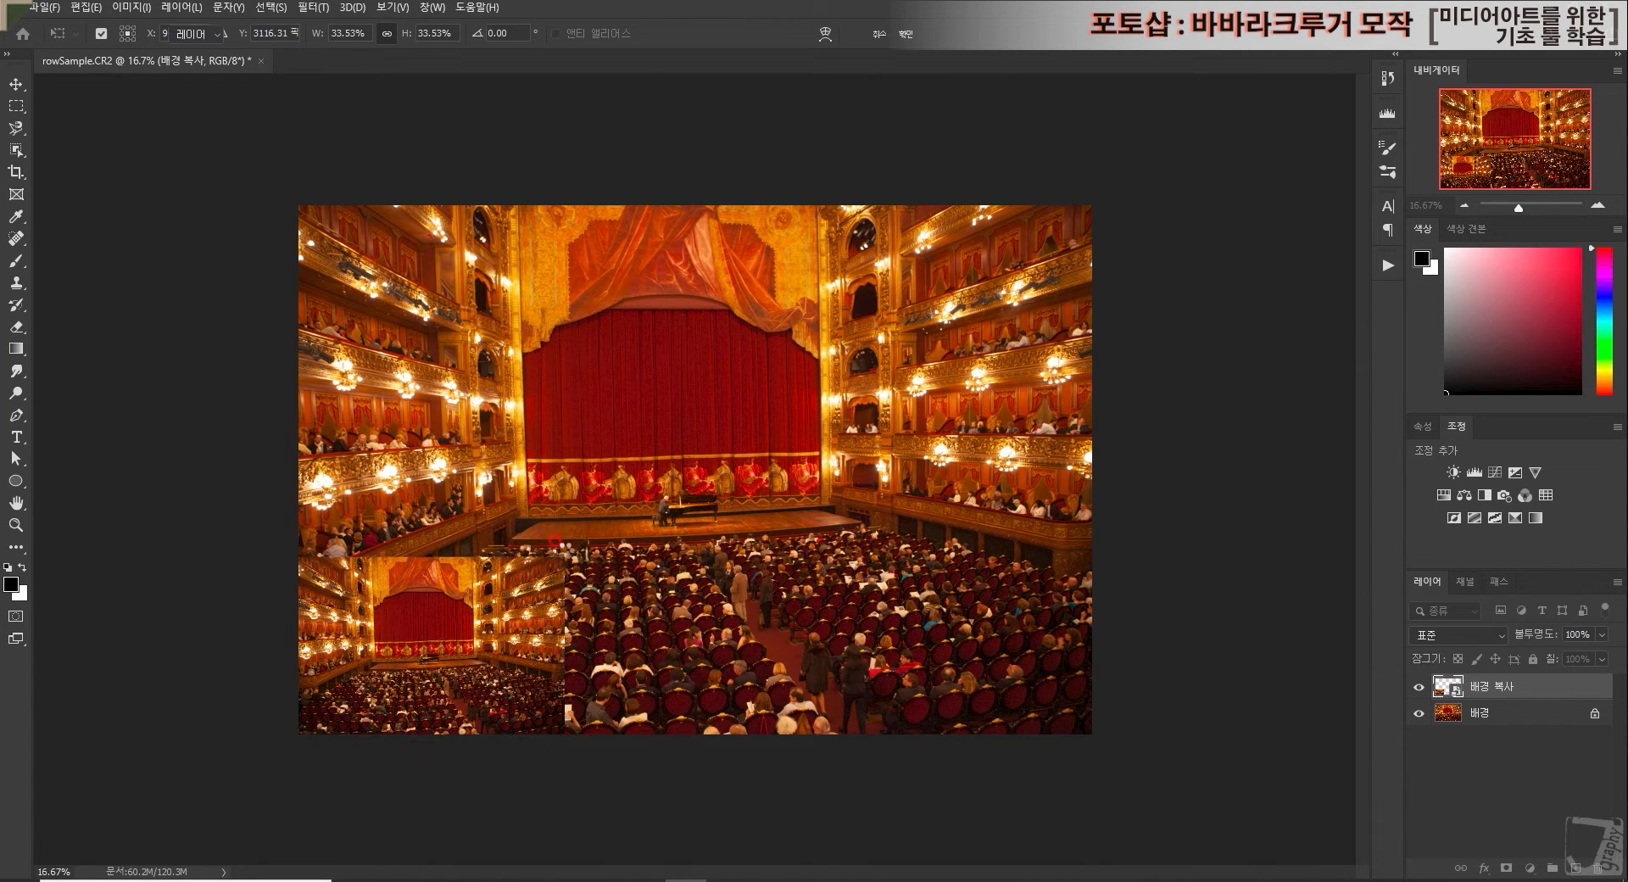
key(ctrl+t)
drag(563, 556, 1115, 225)
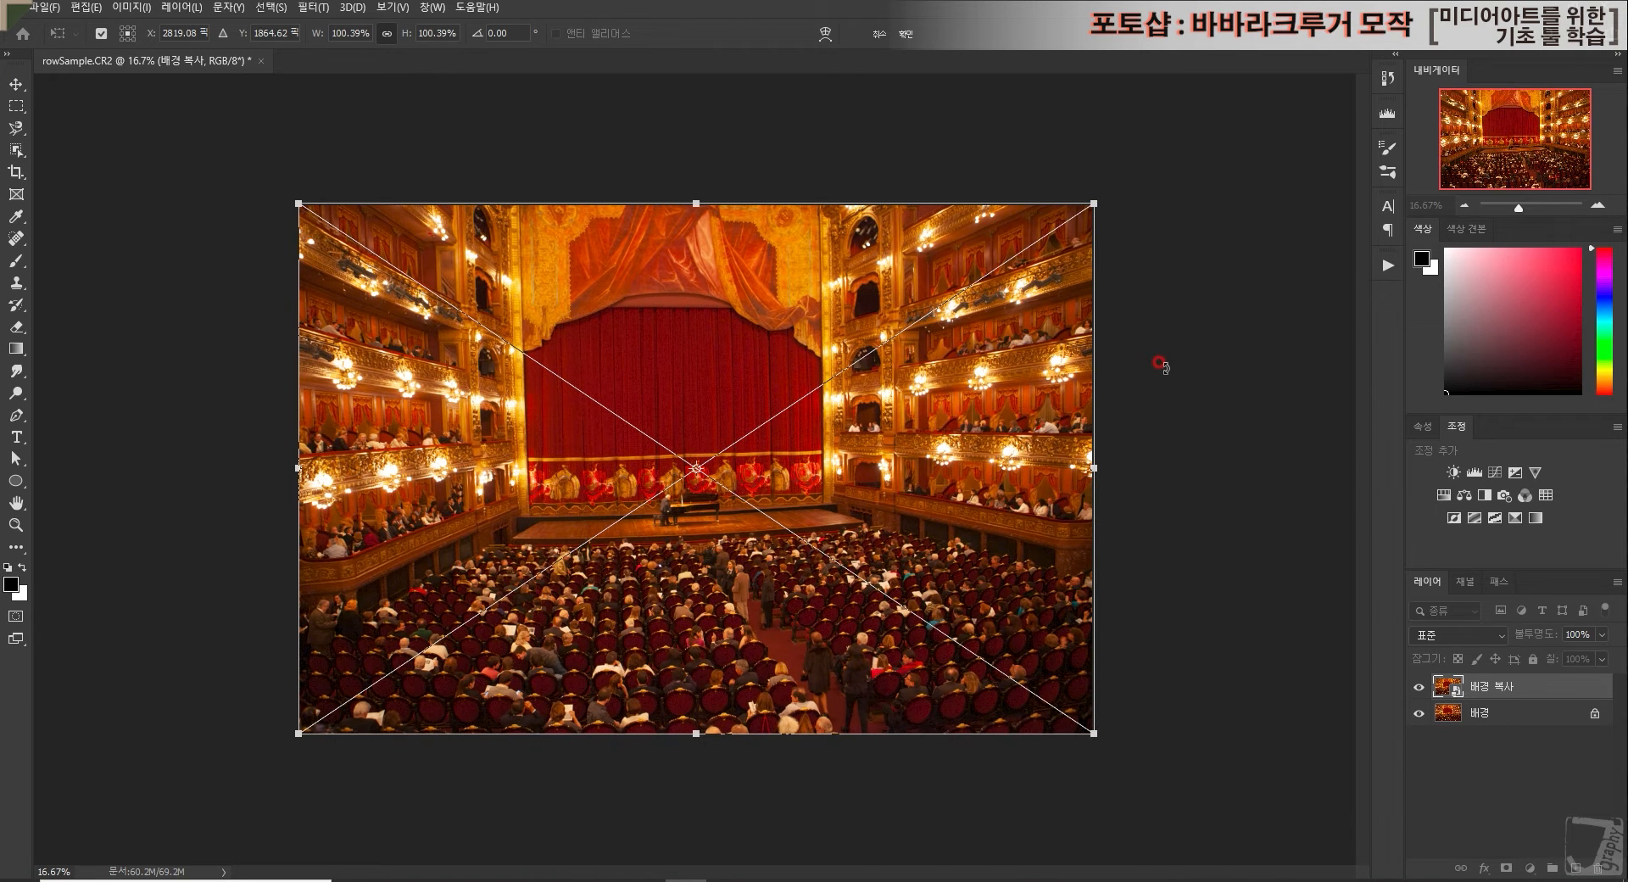
key(Return)
key(ctrl+z)
key(ctrl+z)
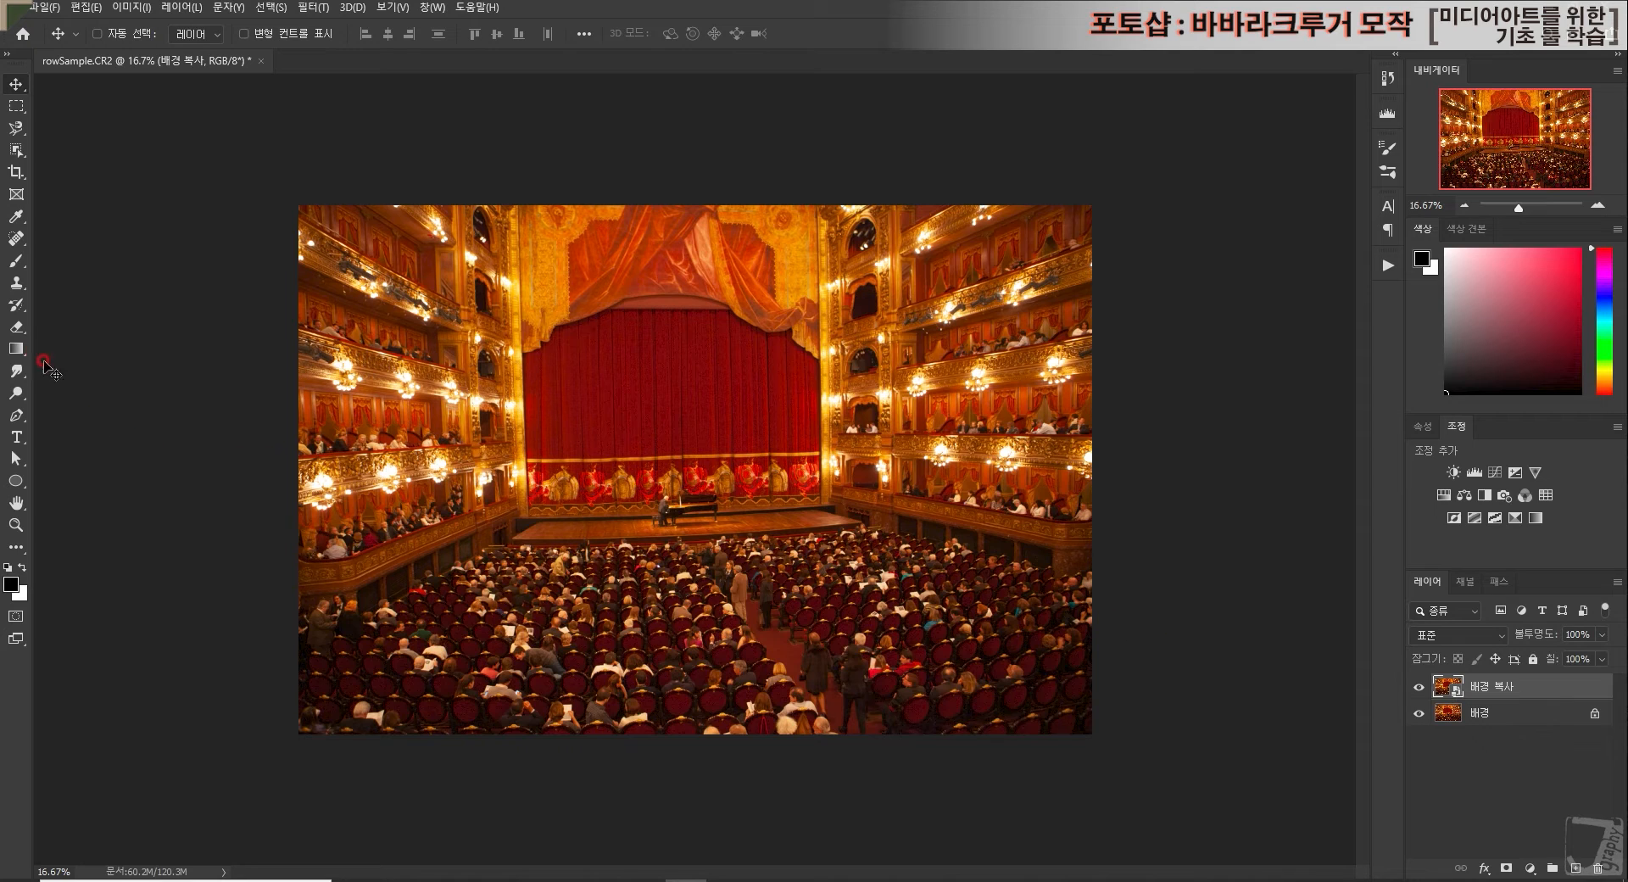
click(25, 327)
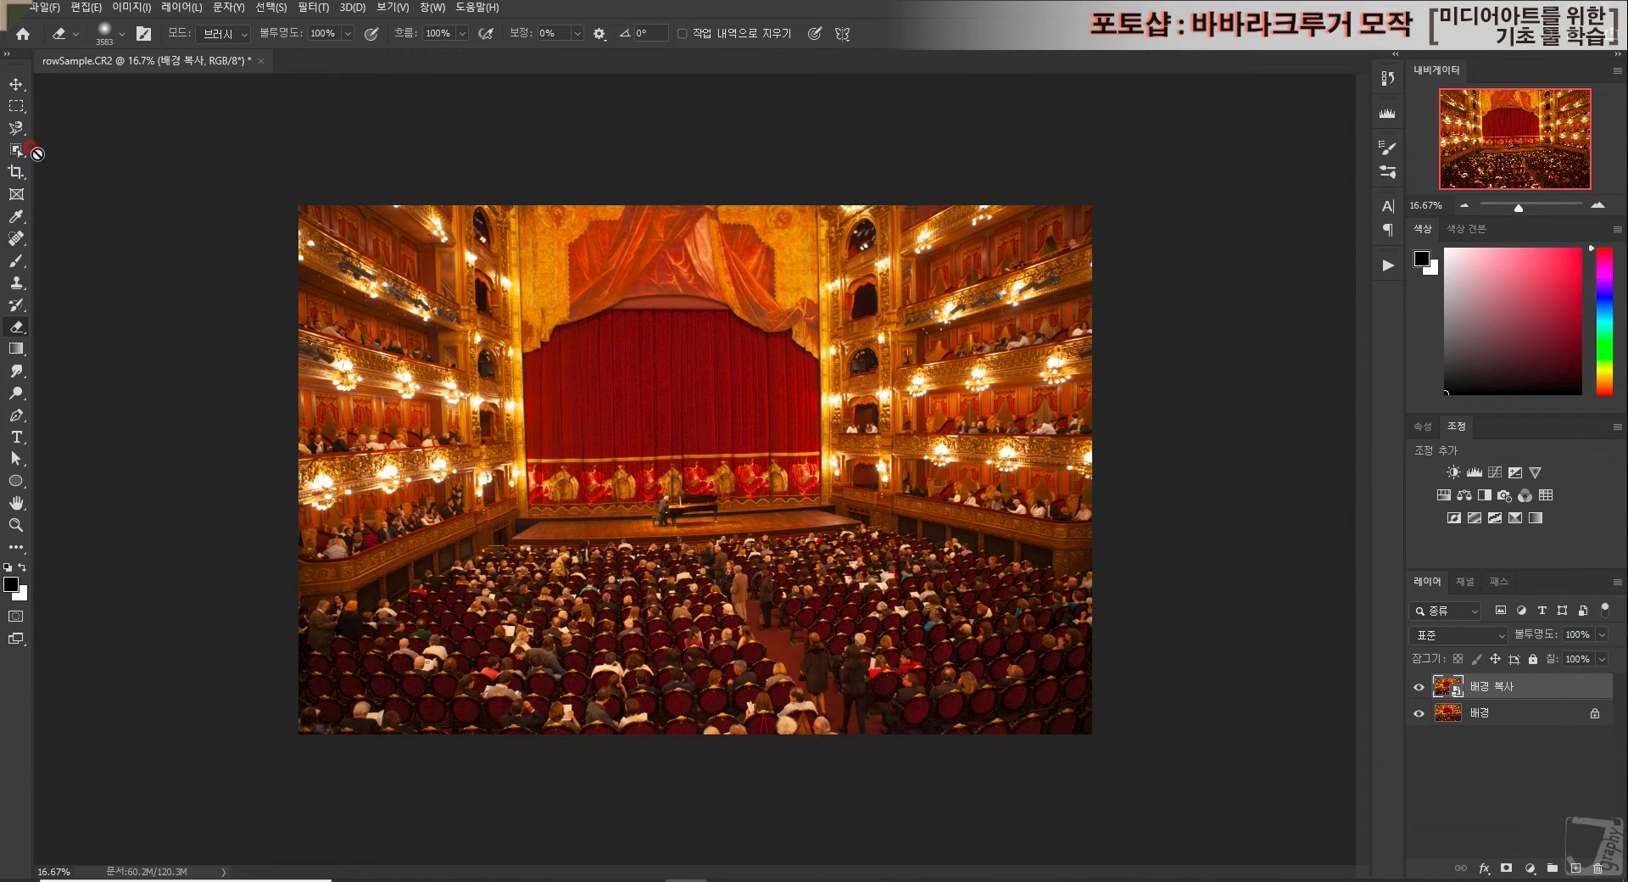
click(16, 90)
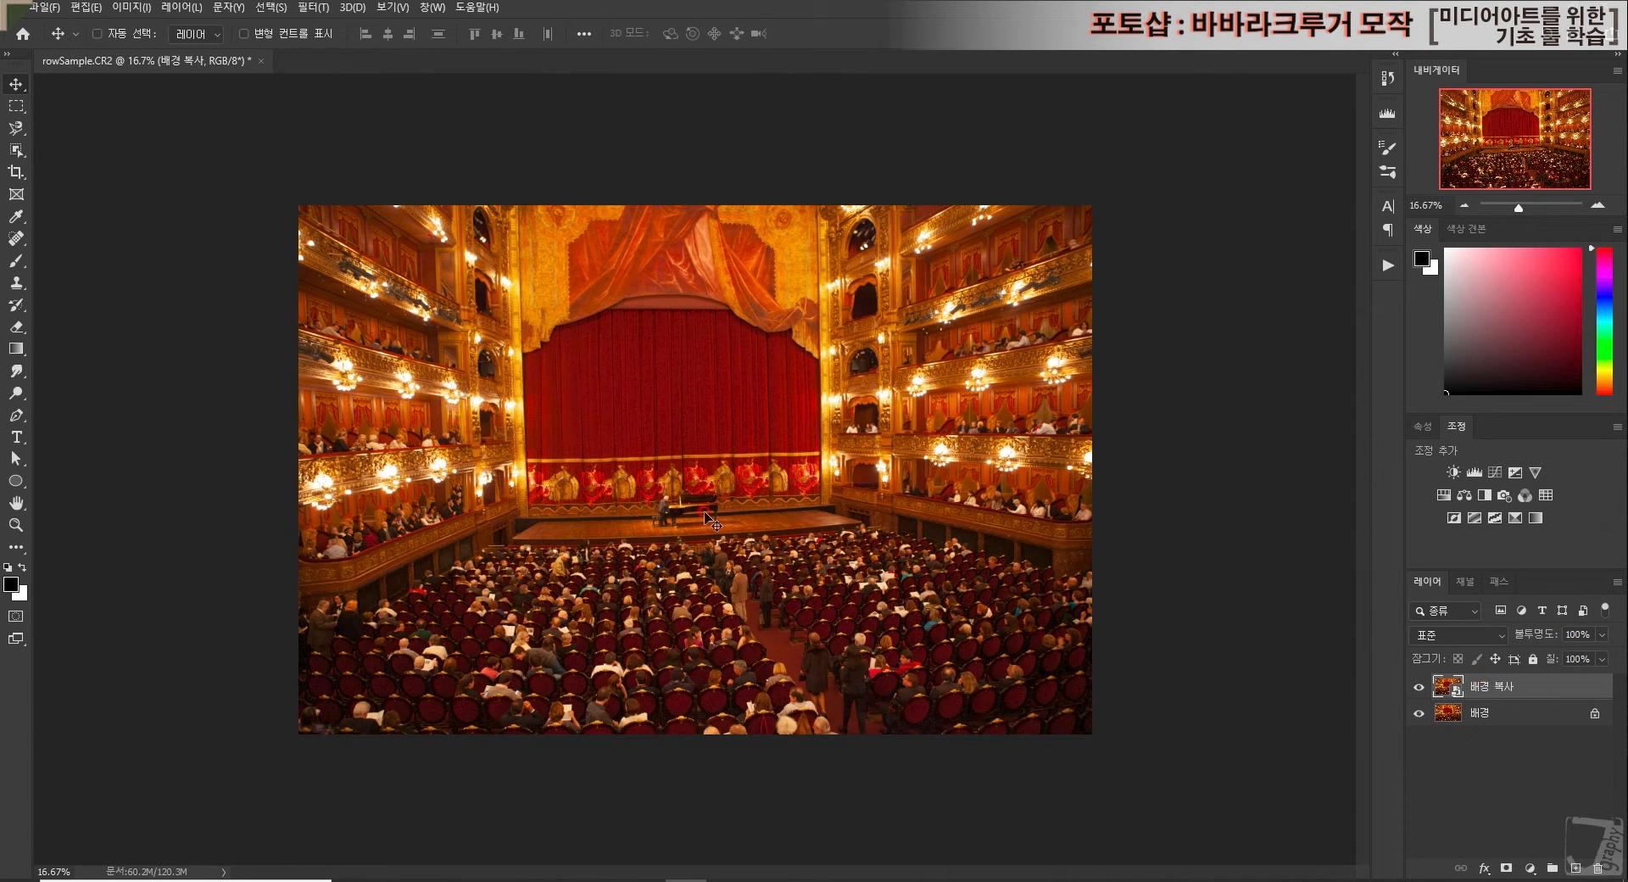
Step: Start a Levels adjustment on the smart object layer and raise the midtone input level to 1.14
click(144, 10)
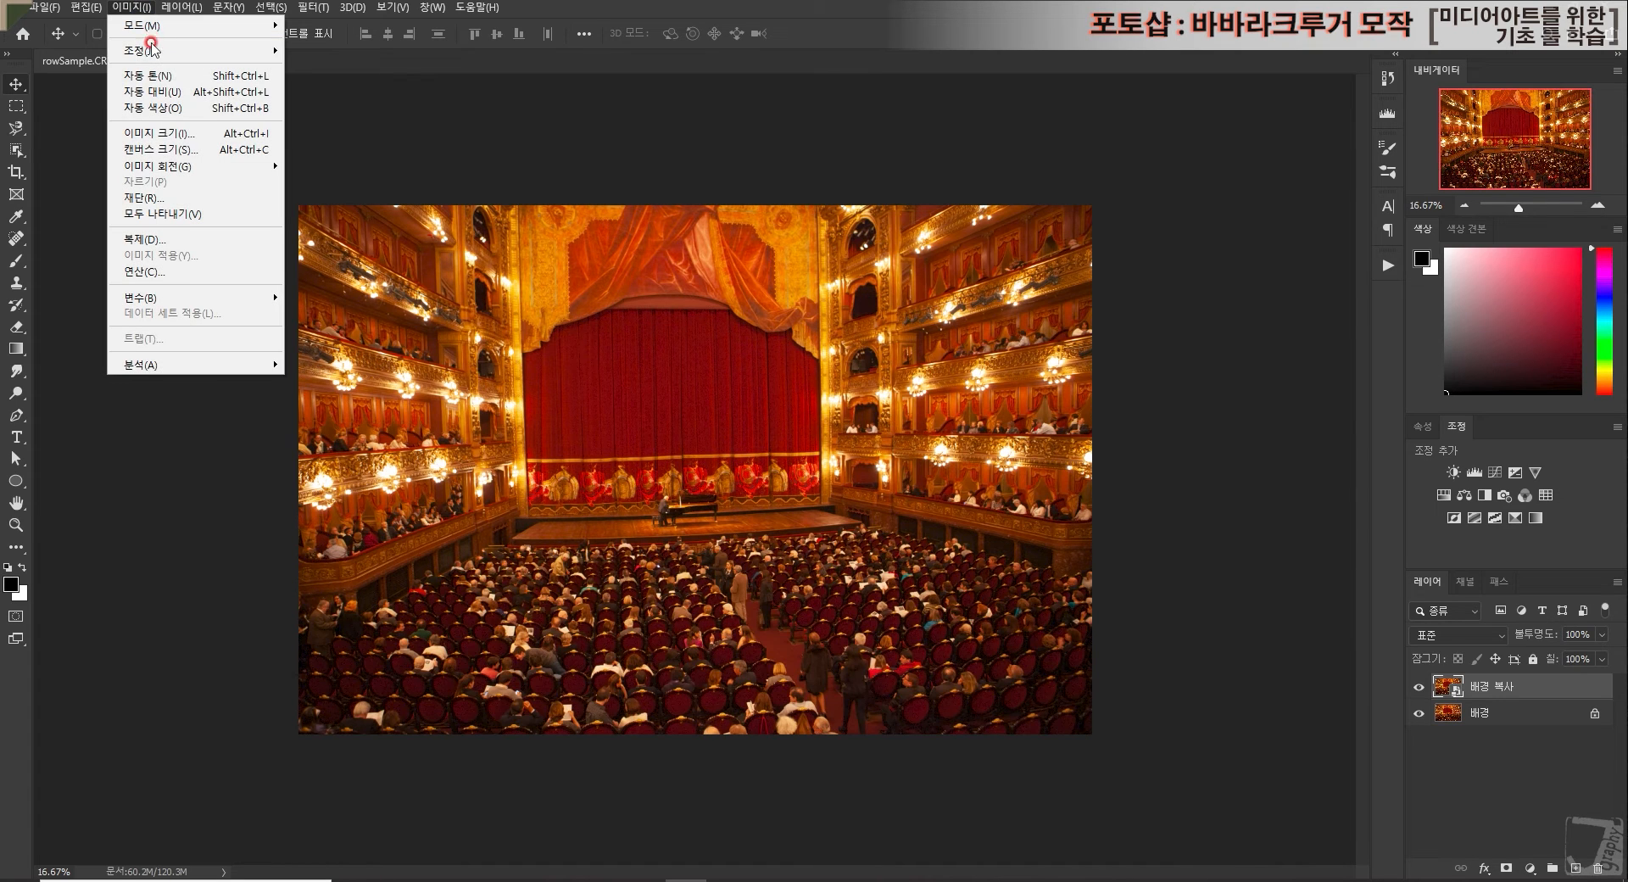
click(178, 53)
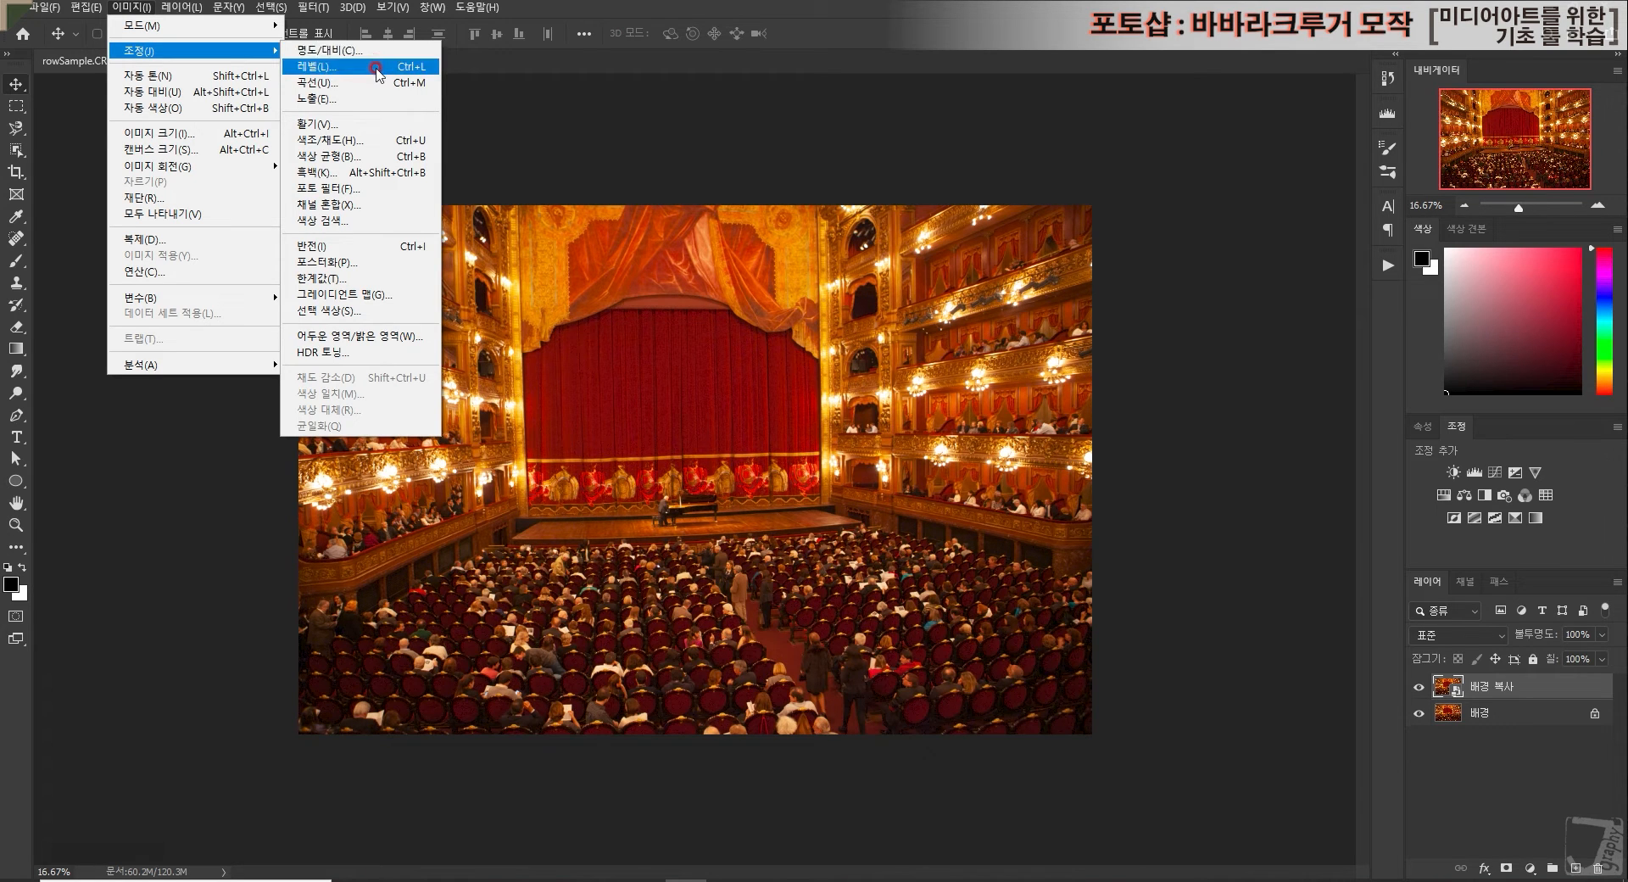
click(375, 68)
drag(817, 174, 1269, 185)
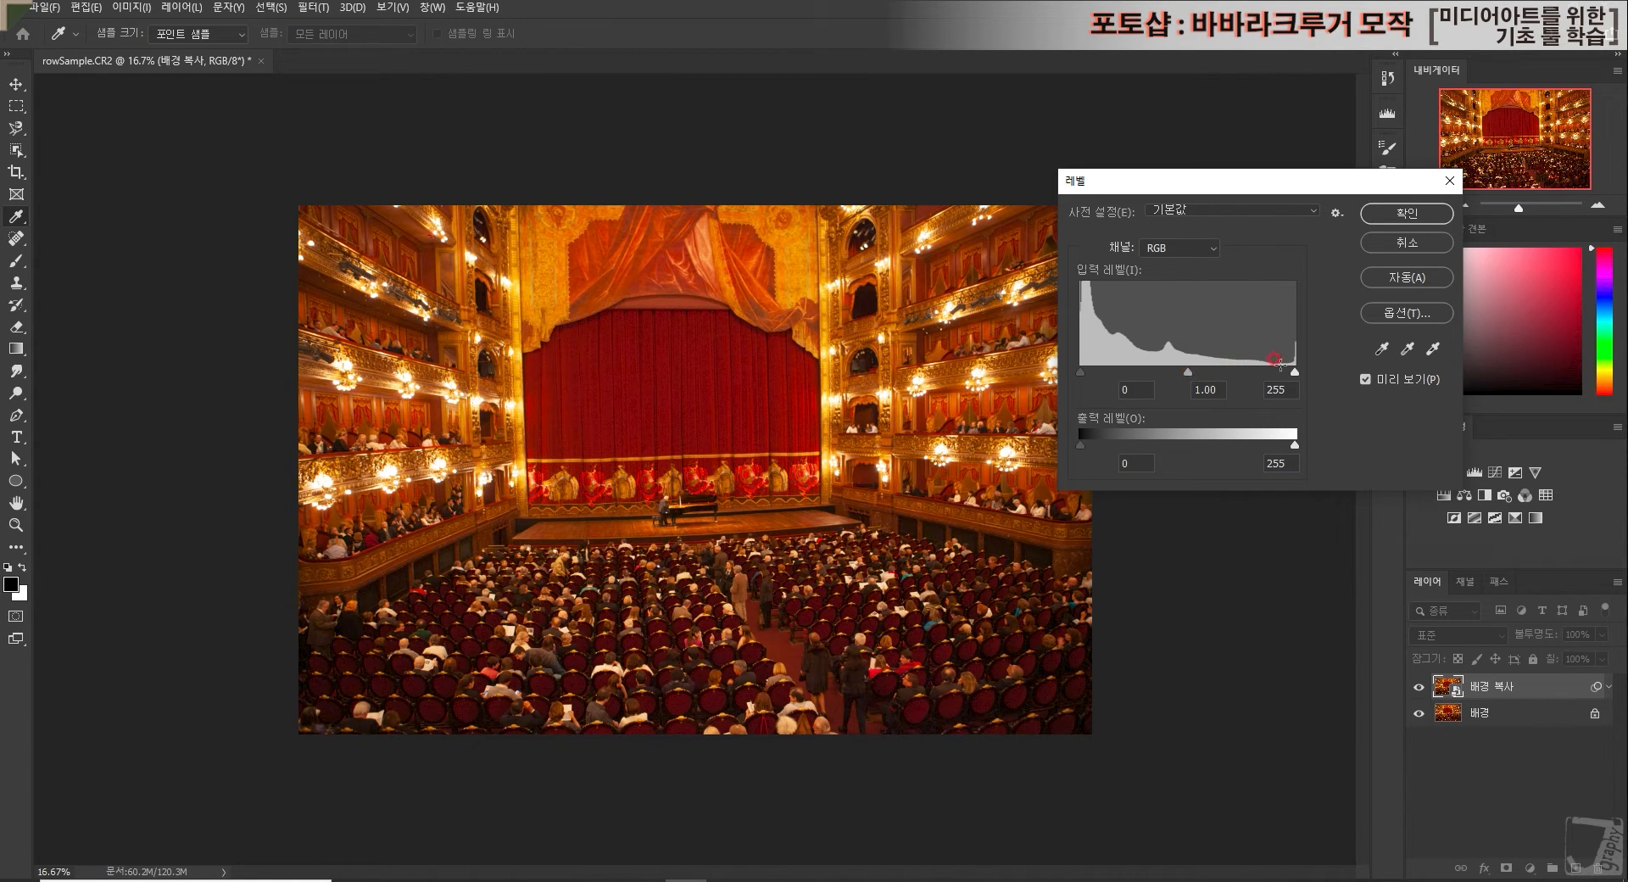
drag(1189, 378, 1179, 378)
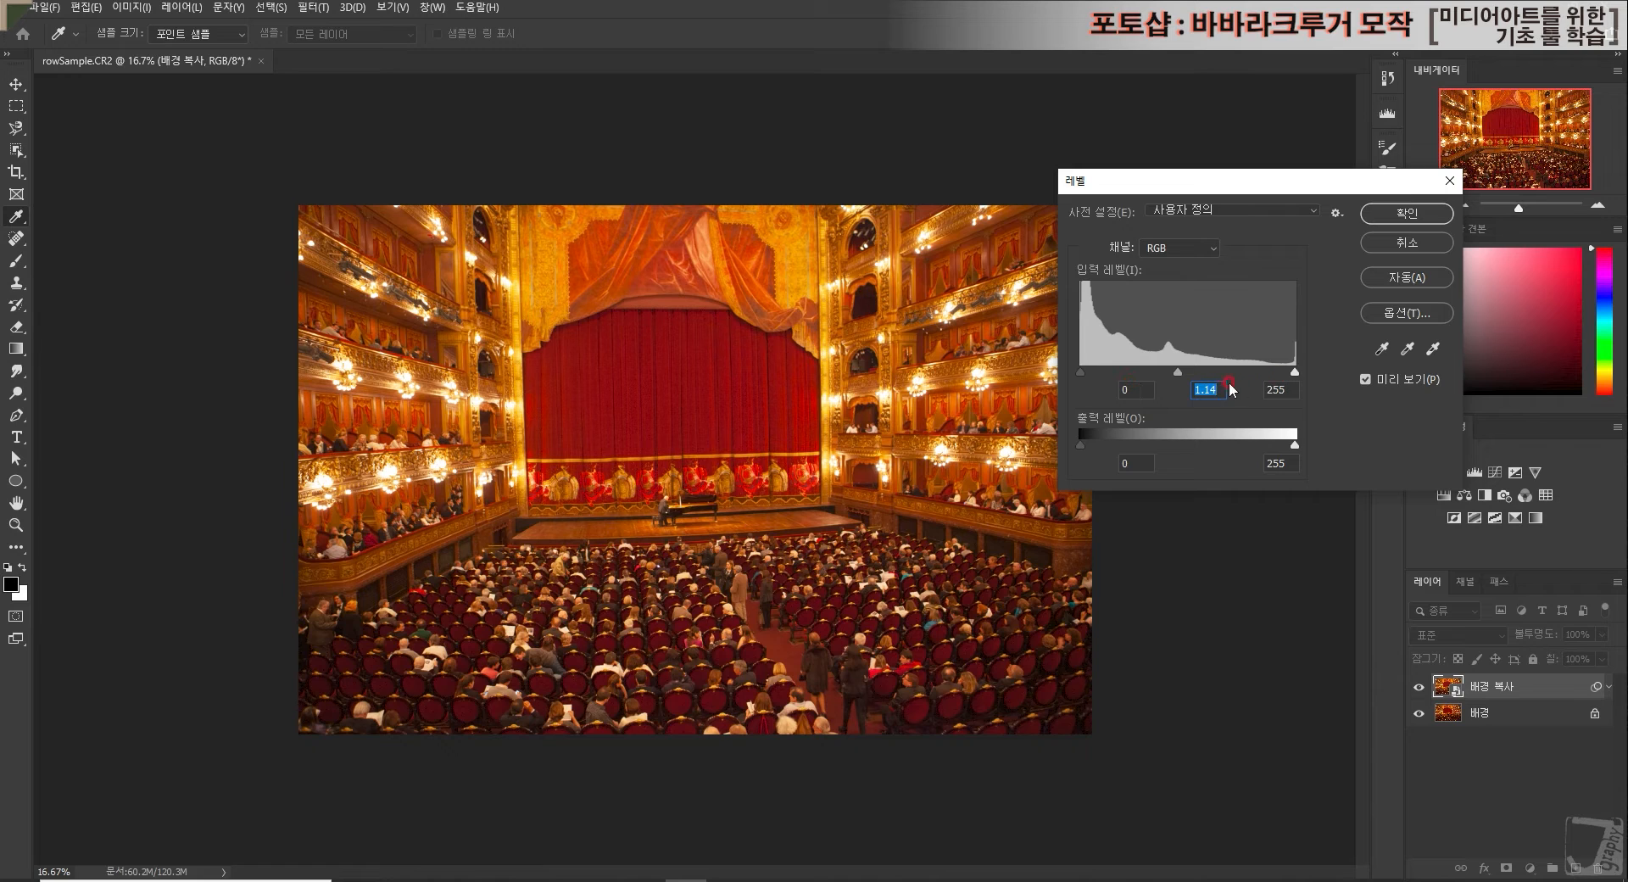
drag(1175, 369, 1179, 373)
Step: Try output levels of 71 for black and 212 for white, and restore them to 0 and 255
drag(1080, 445, 1140, 441)
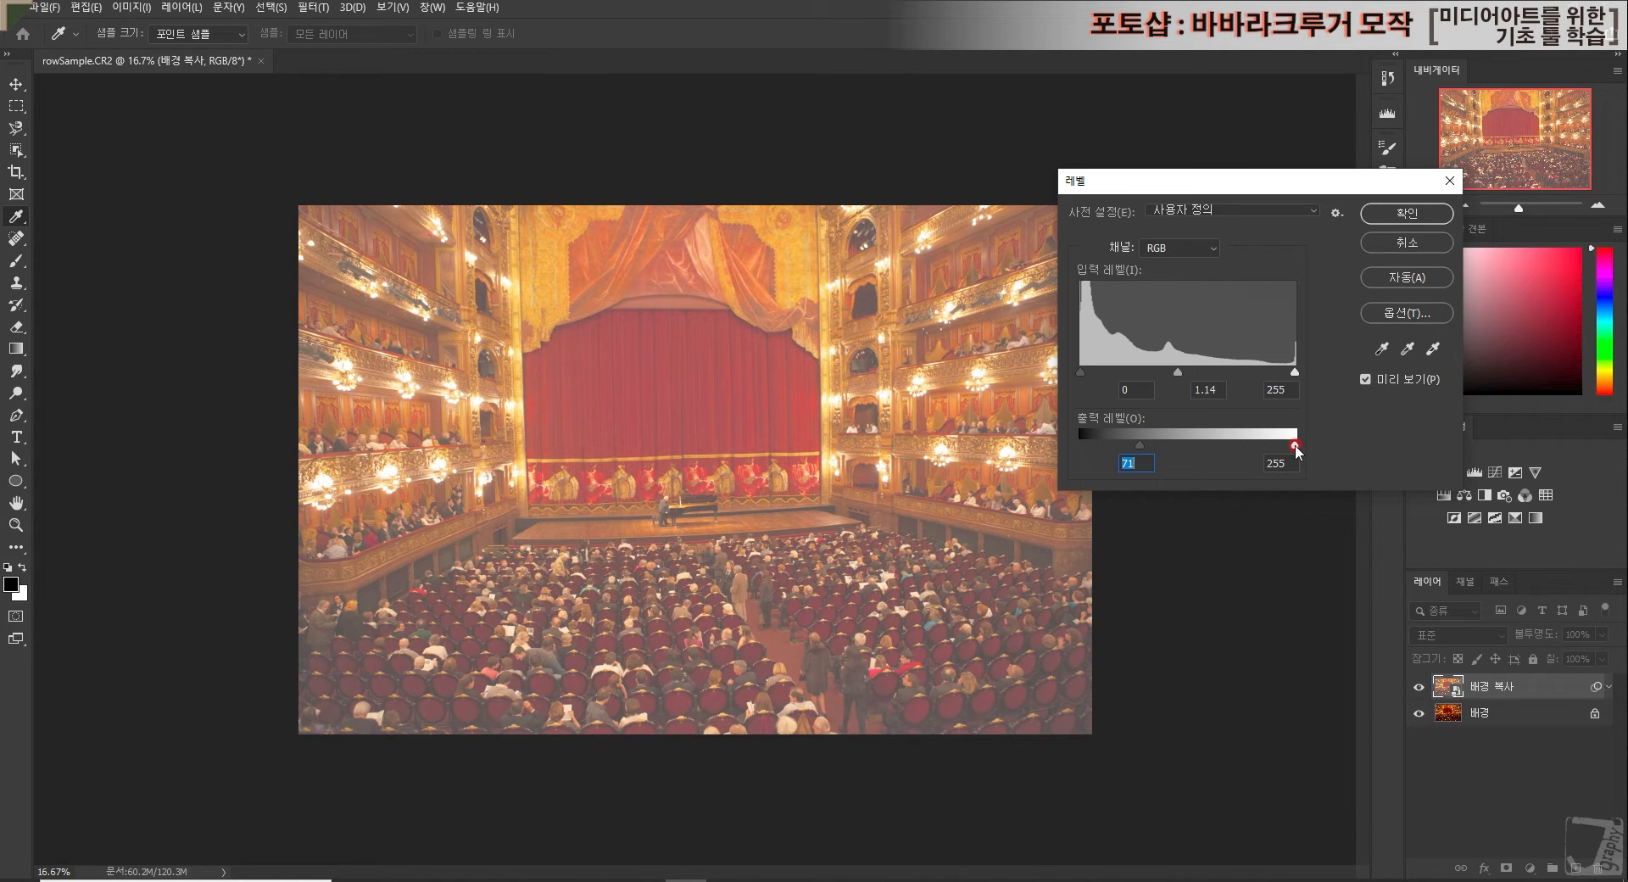
drag(1294, 445, 1258, 444)
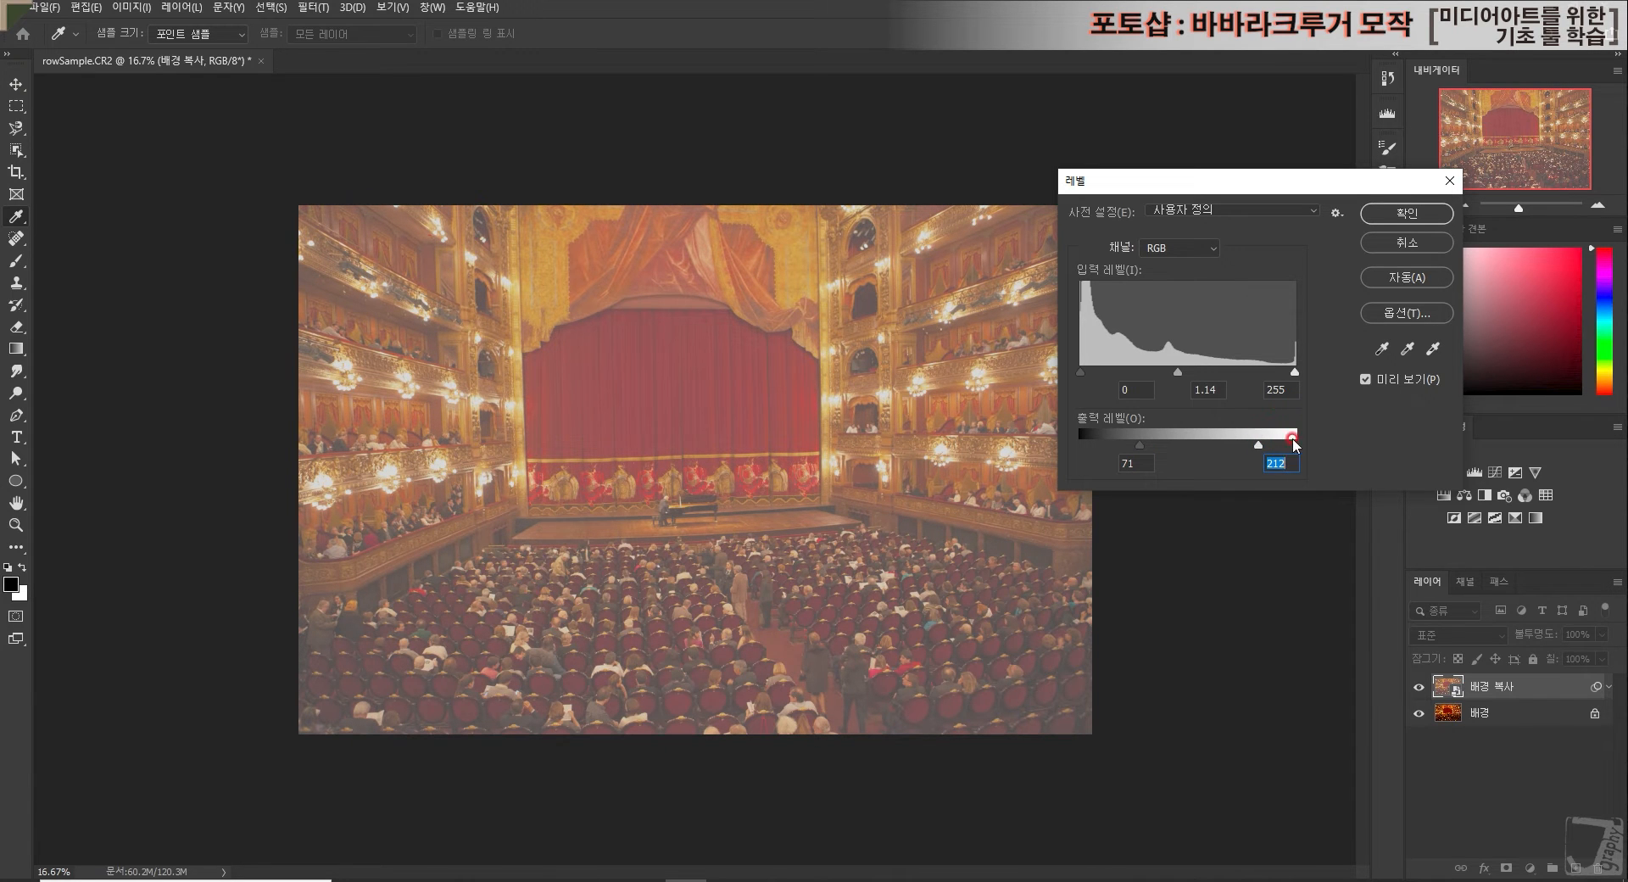
drag(1262, 444, 1295, 444)
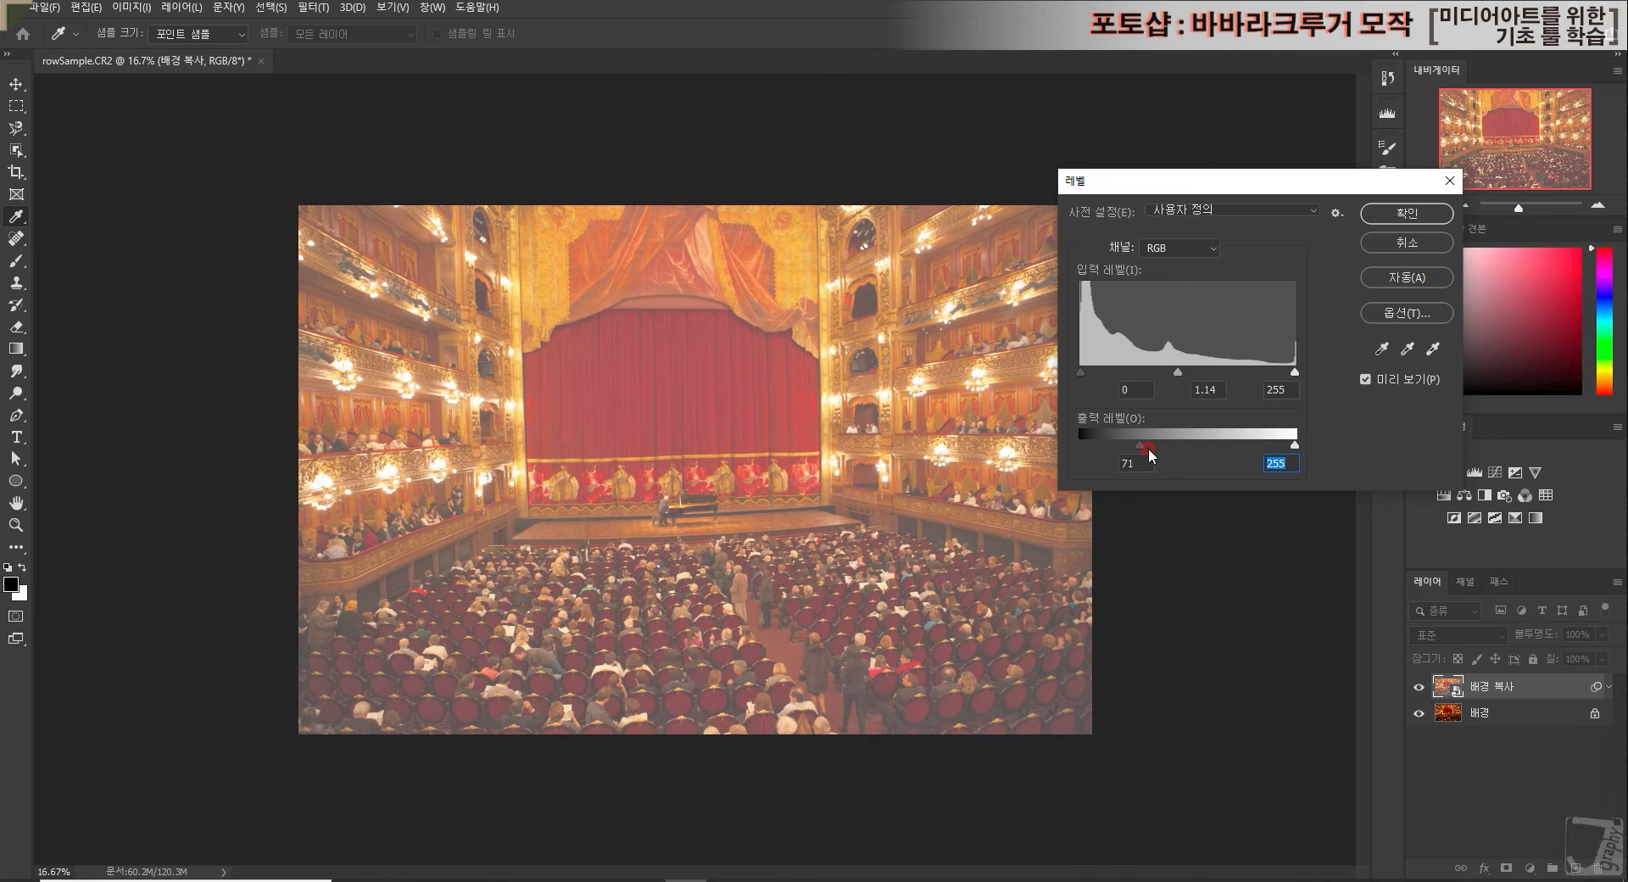
drag(1142, 444, 1049, 445)
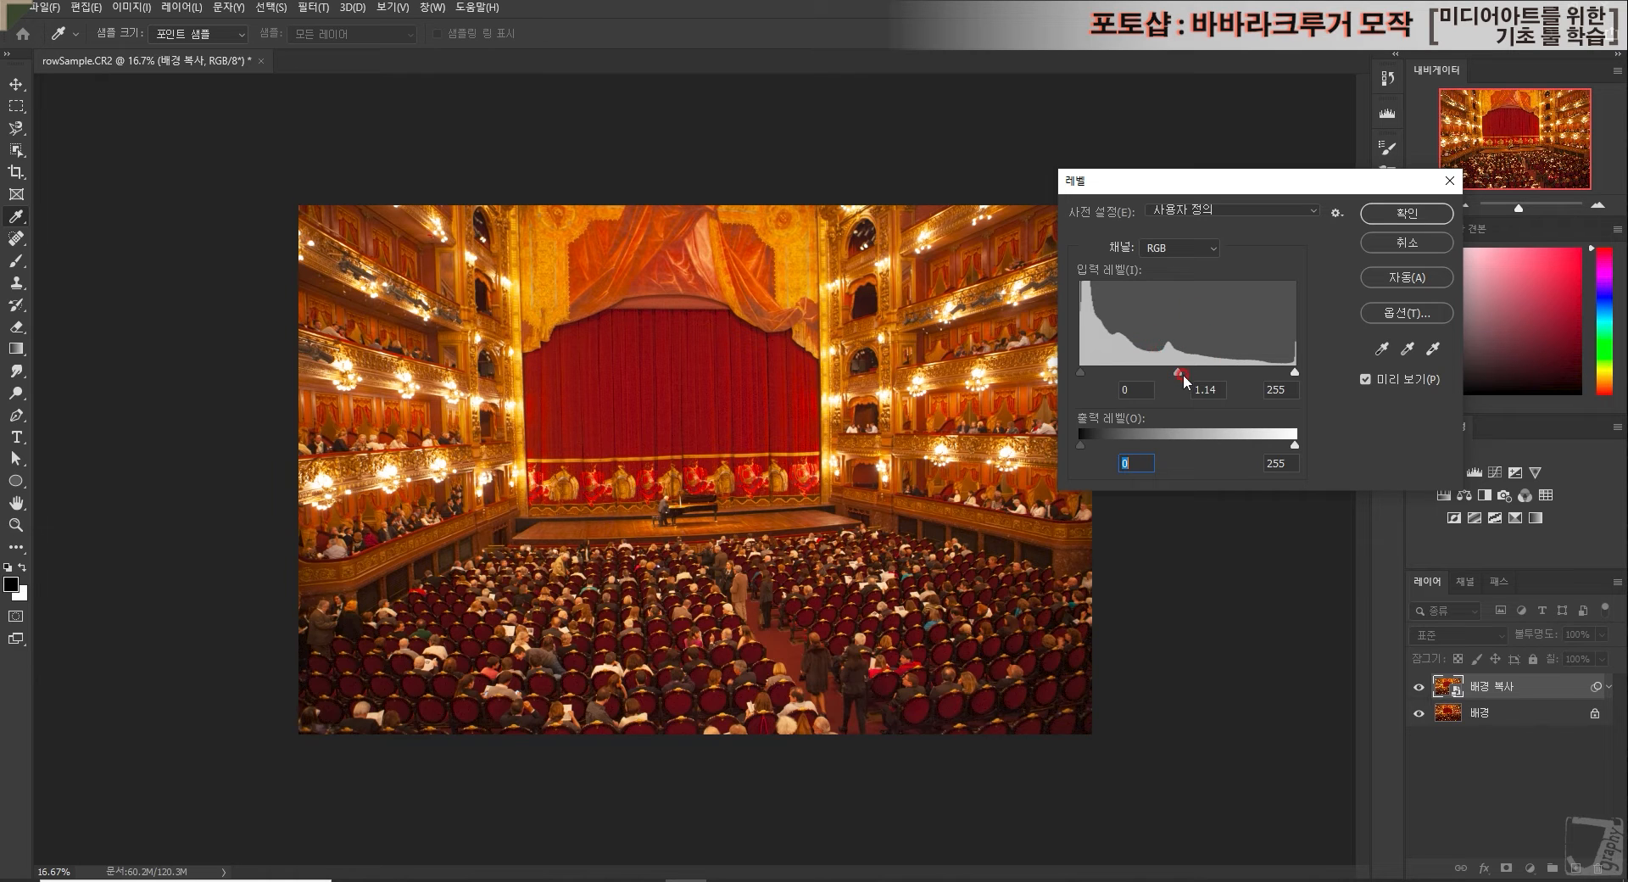
Step: Brighten the midtones slightly more and apply the Levels adjustment to the smart object
drag(1180, 377, 1173, 378)
click(1390, 217)
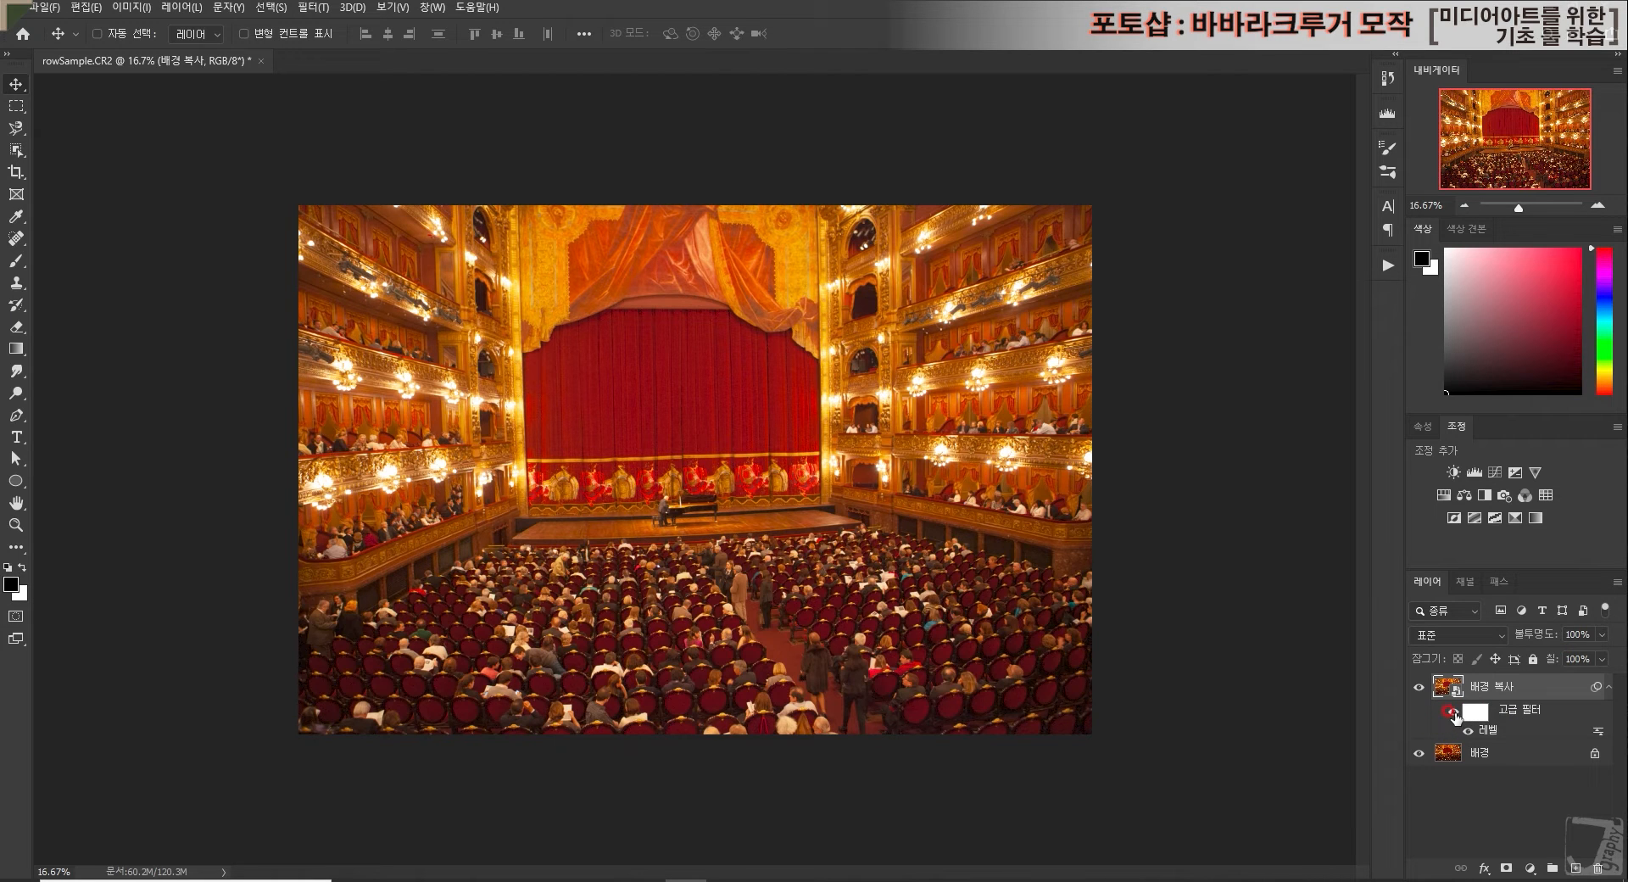
Step: Toggle the smart filters of the Background copy off and on to compare the image with and without Levels
click(1449, 712)
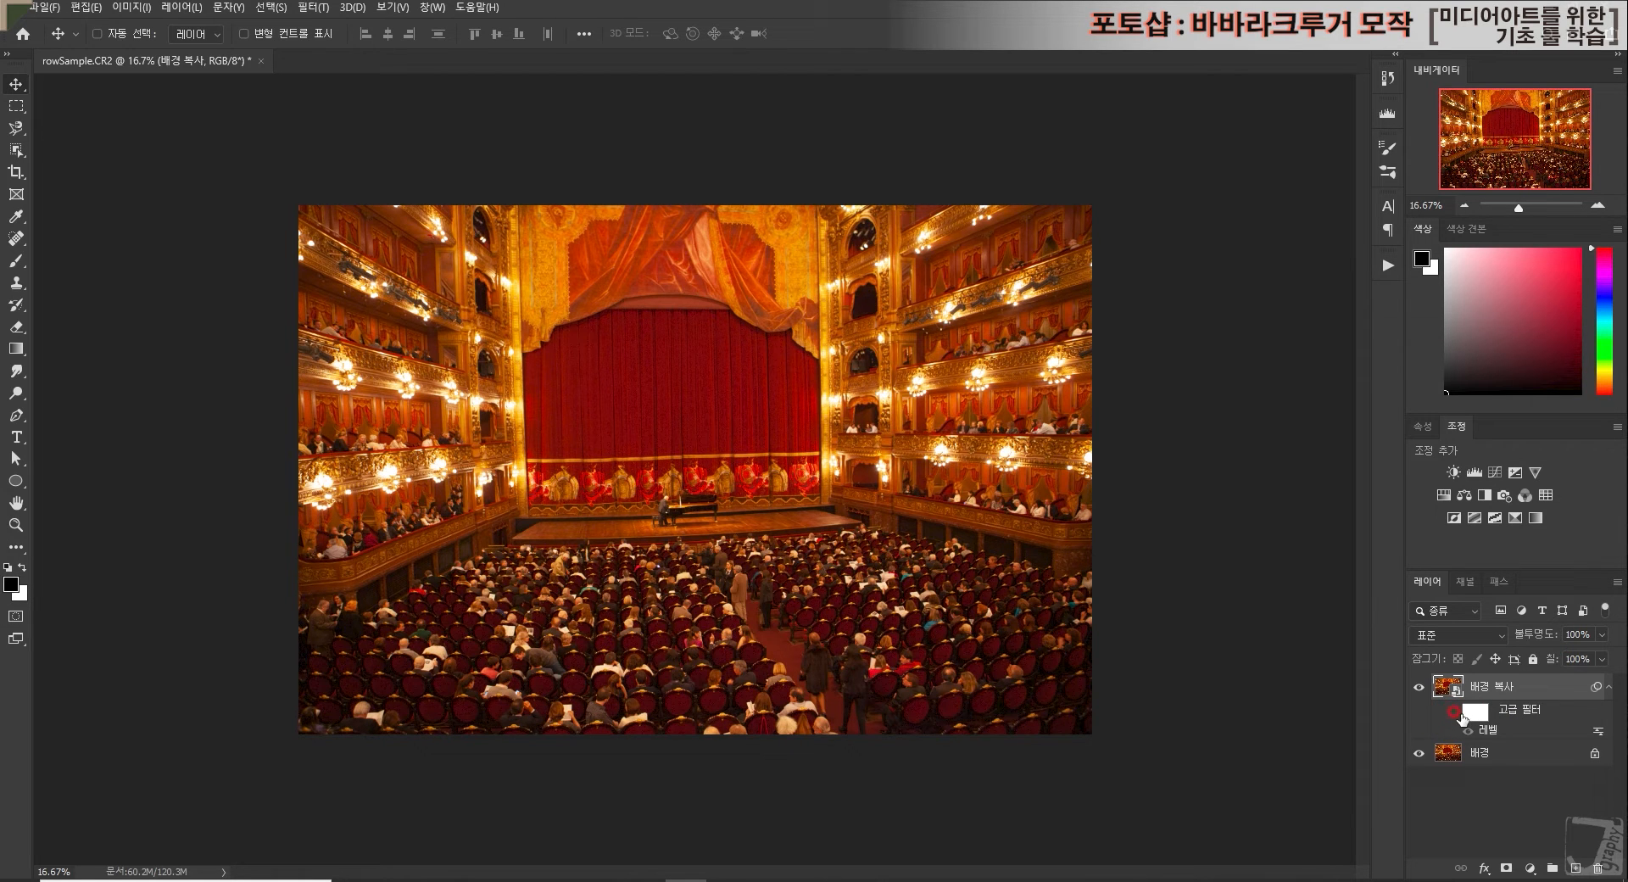
click(1450, 710)
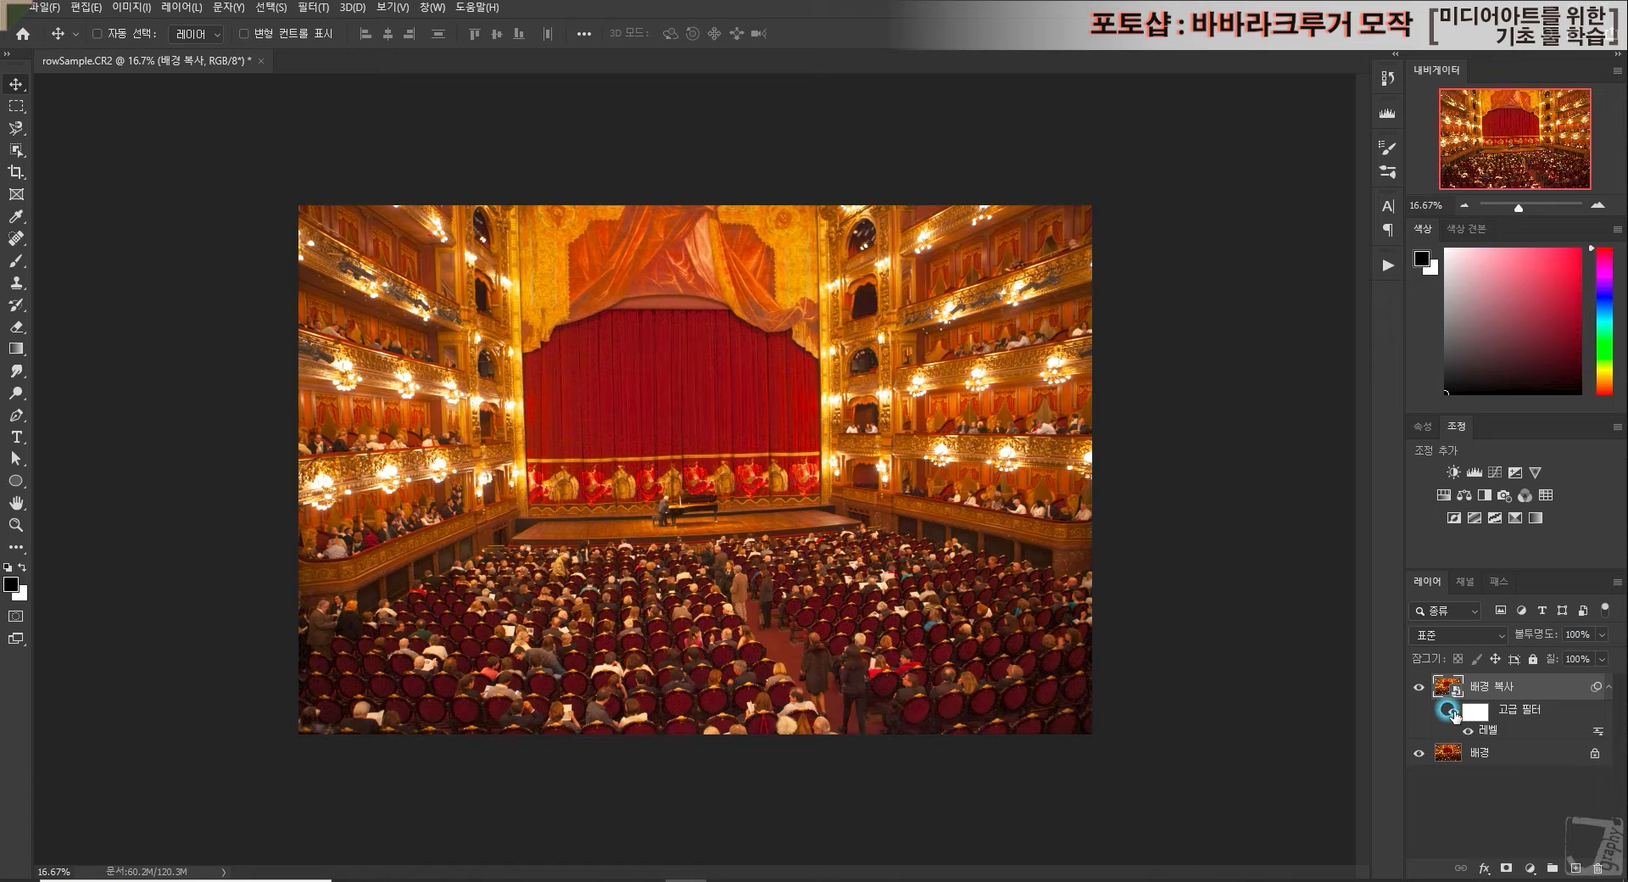
click(1449, 710)
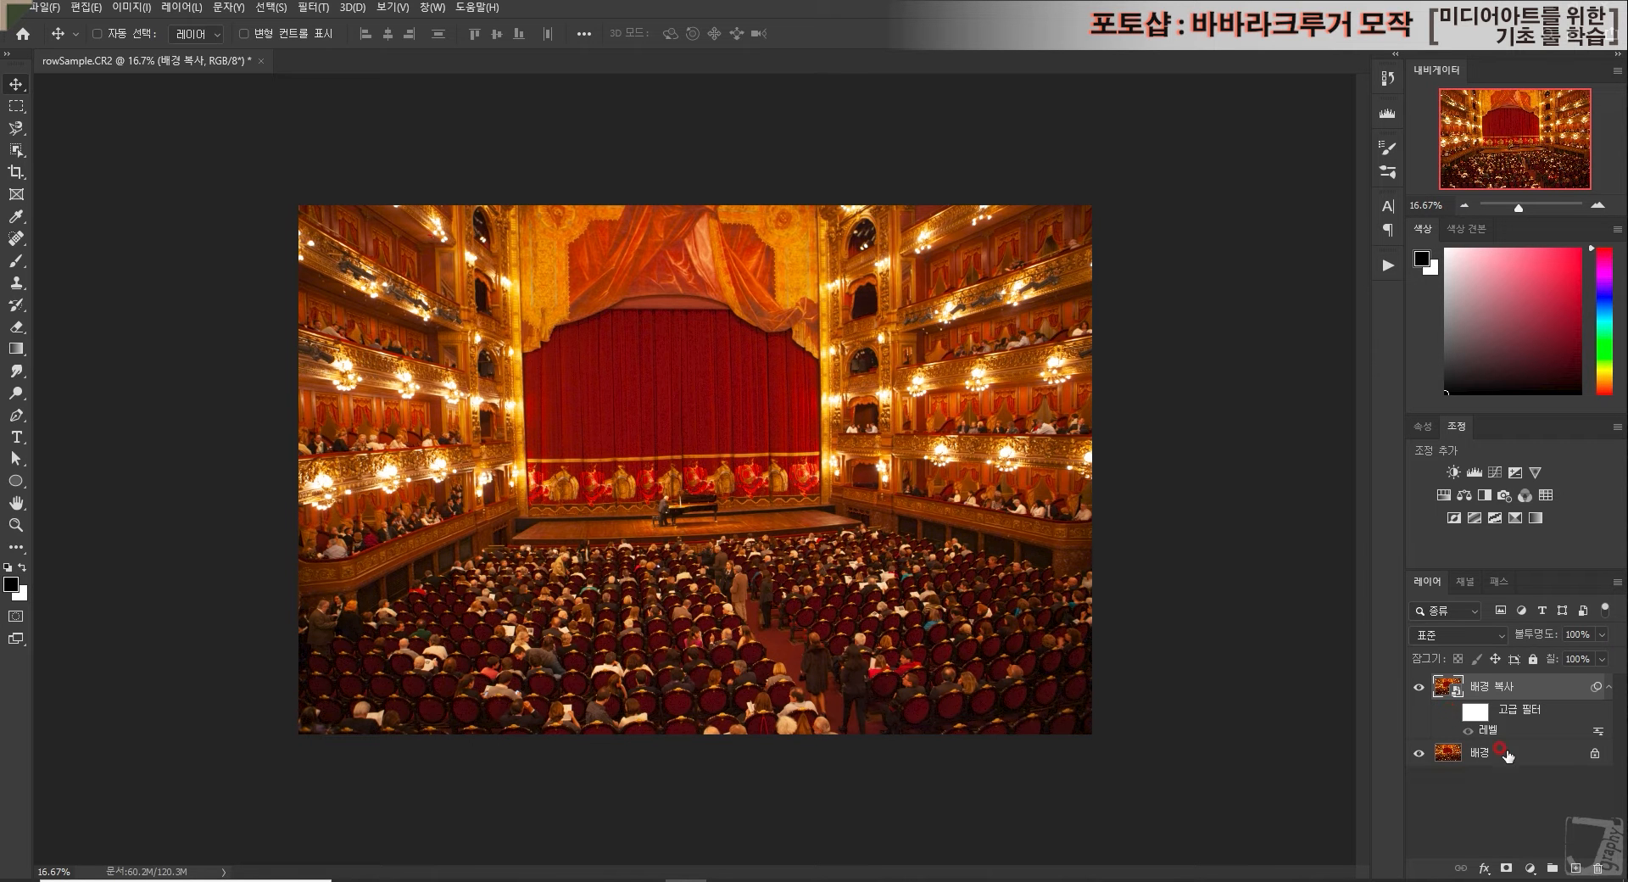
click(1449, 714)
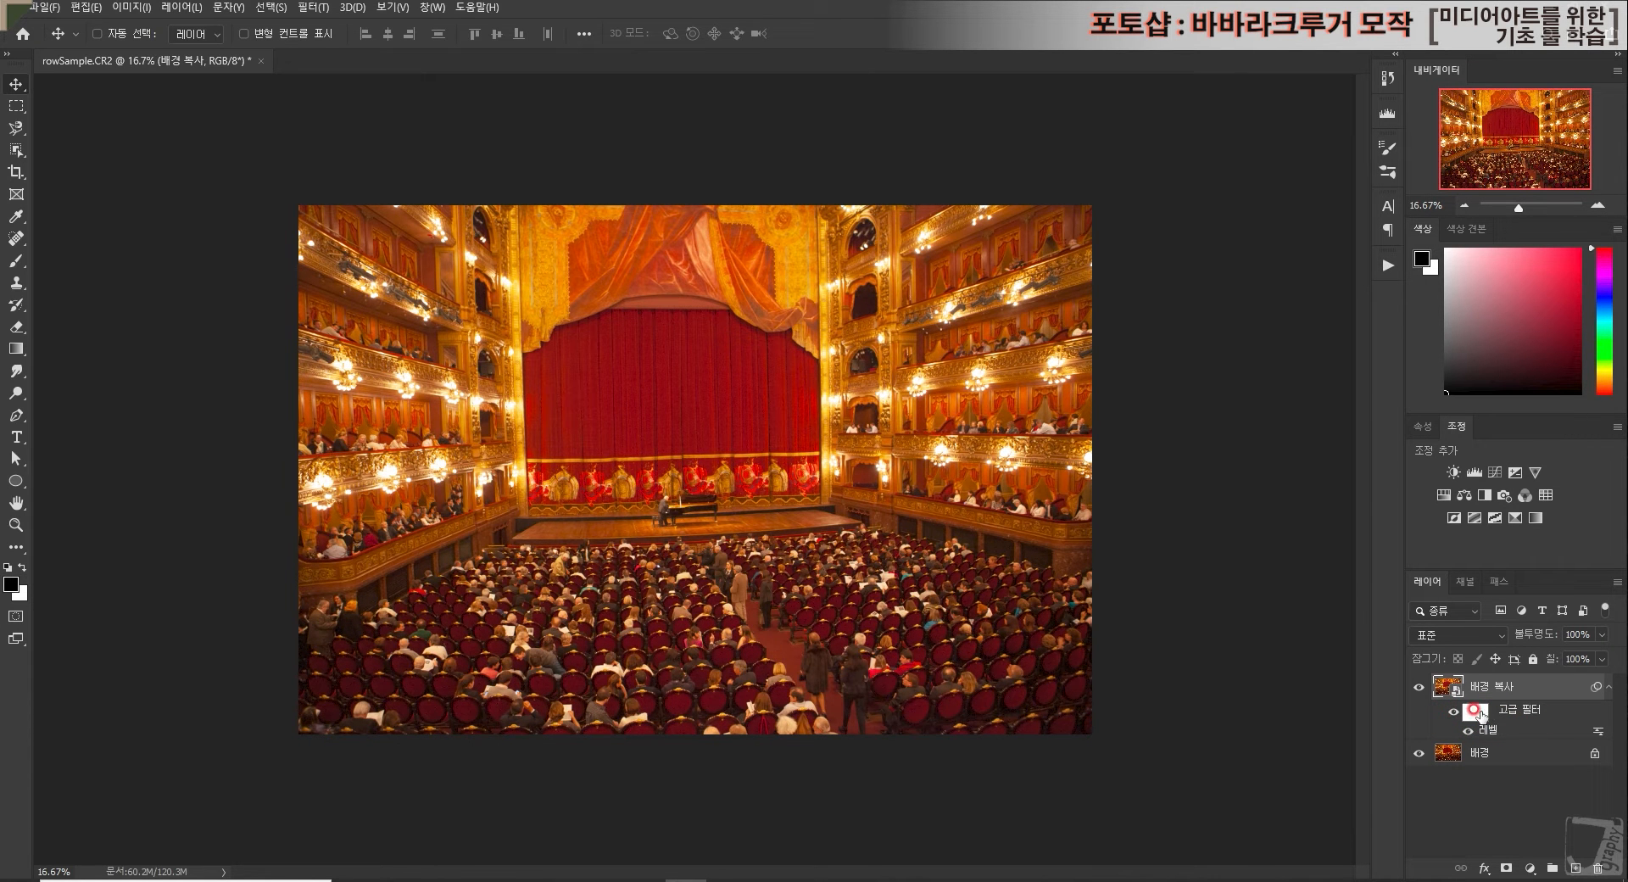
Step: Toggle the visibility of the smart object layer repeatedly to compare it with the original Background layer
click(1419, 688)
click(1418, 687)
click(1418, 687)
click(1418, 687)
click(1417, 686)
click(1417, 685)
click(1418, 687)
click(1418, 686)
Step: Duplicate the Background layer as a second copy below the smart object, and hide the smart object layer
click(1557, 727)
drag(1525, 751, 1575, 868)
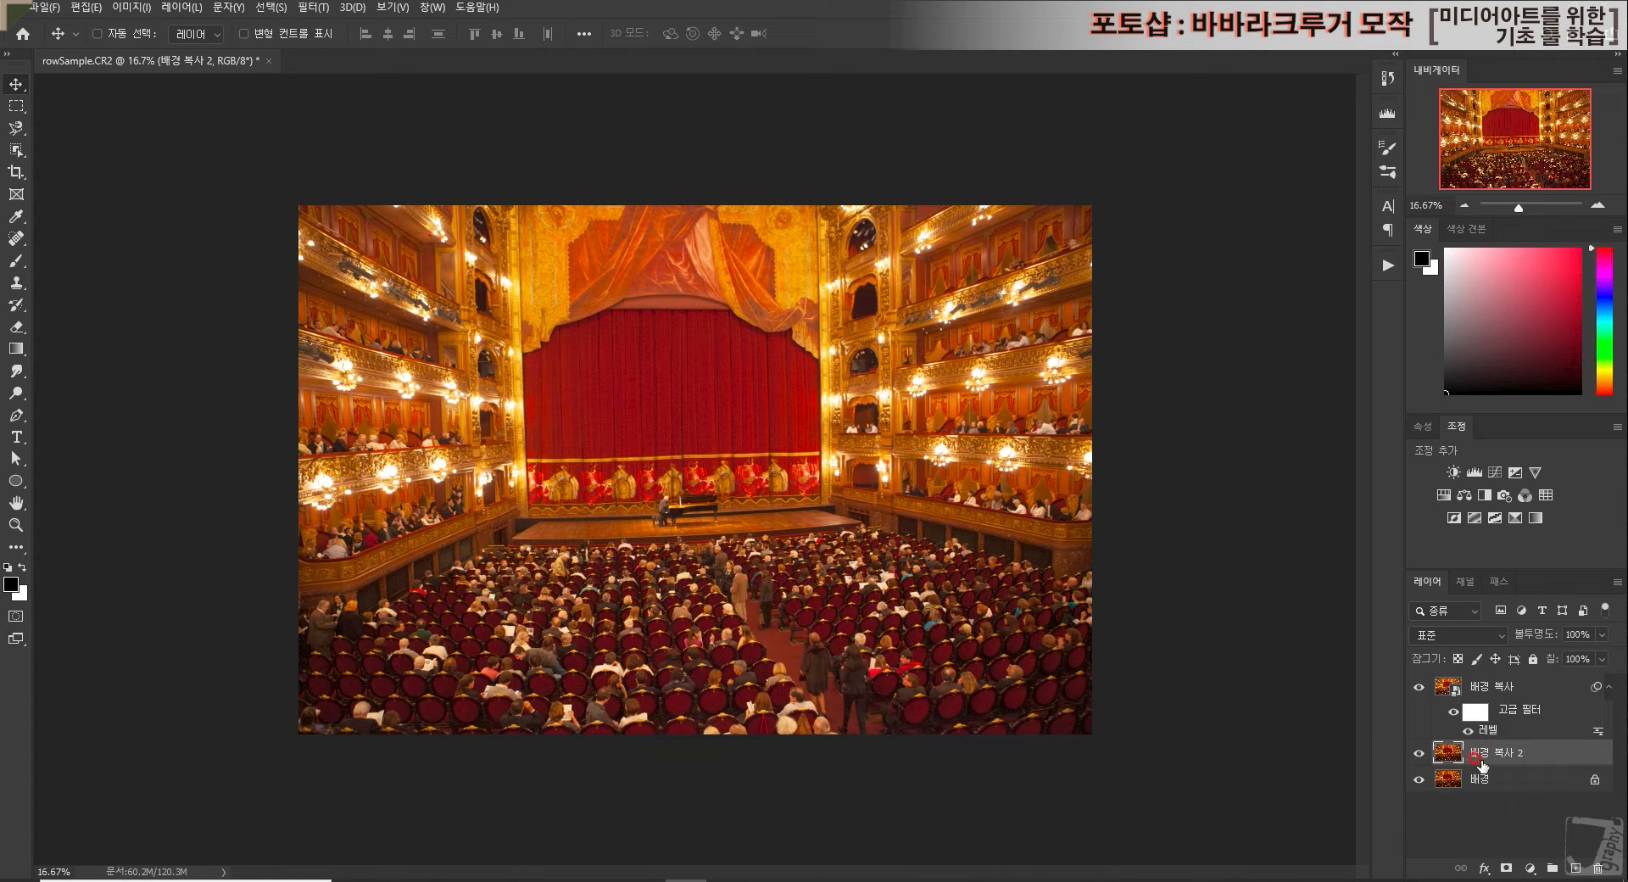
click(1418, 687)
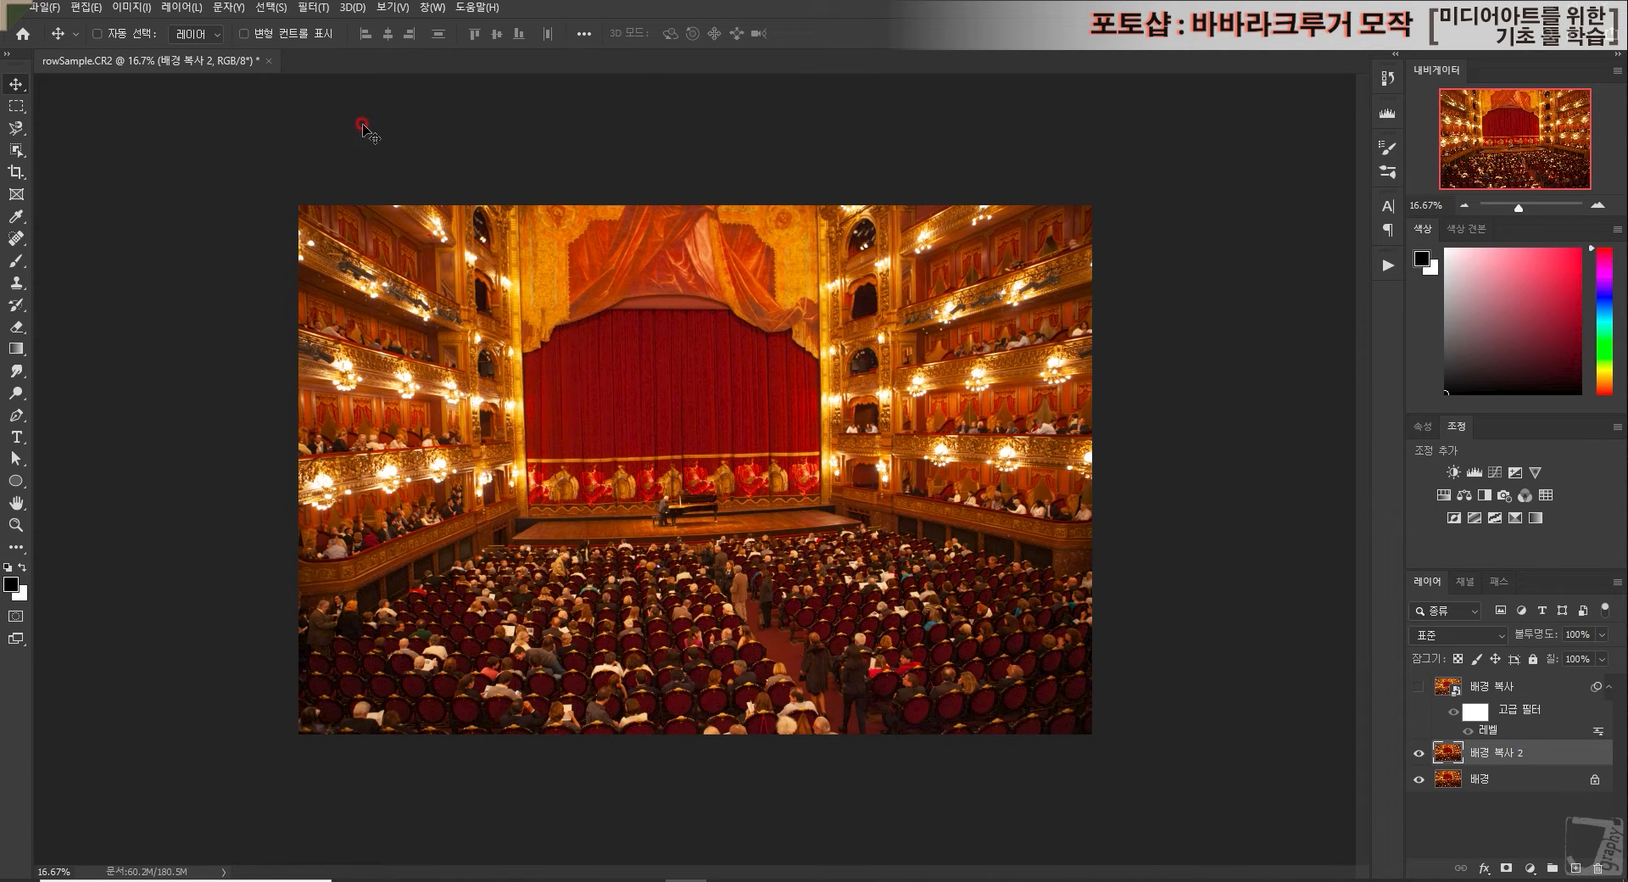
Step: Apply Levels with a midtone input of 1.18 to the second Background copy, and toggle its visibility to compare
click(132, 8)
mouse_move(139, 51)
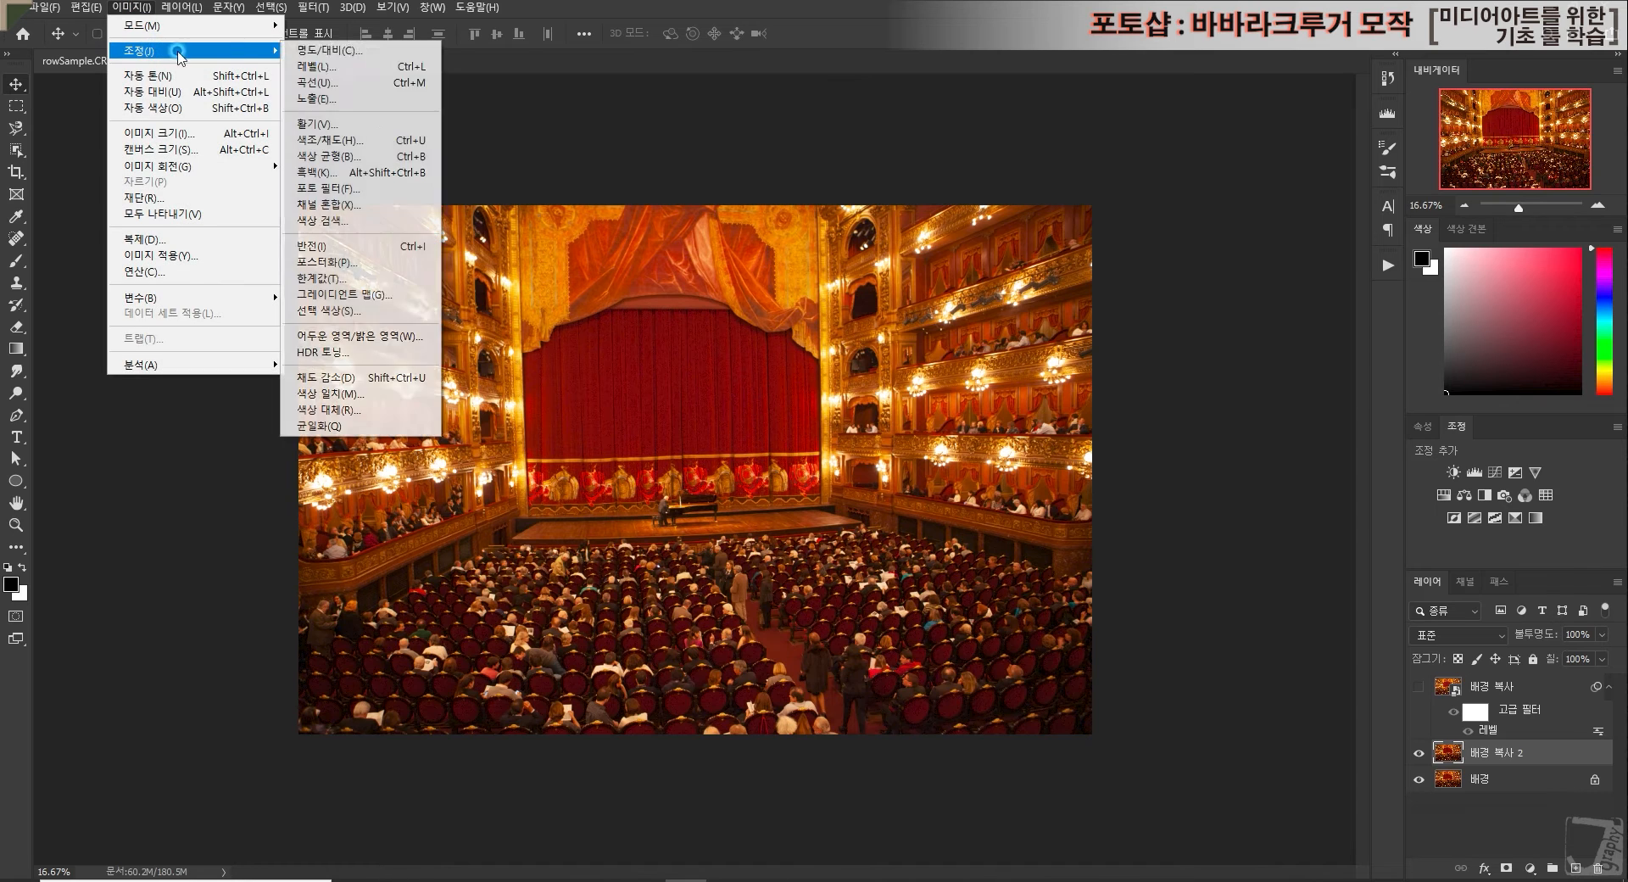
click(331, 63)
drag(1257, 325, 1245, 326)
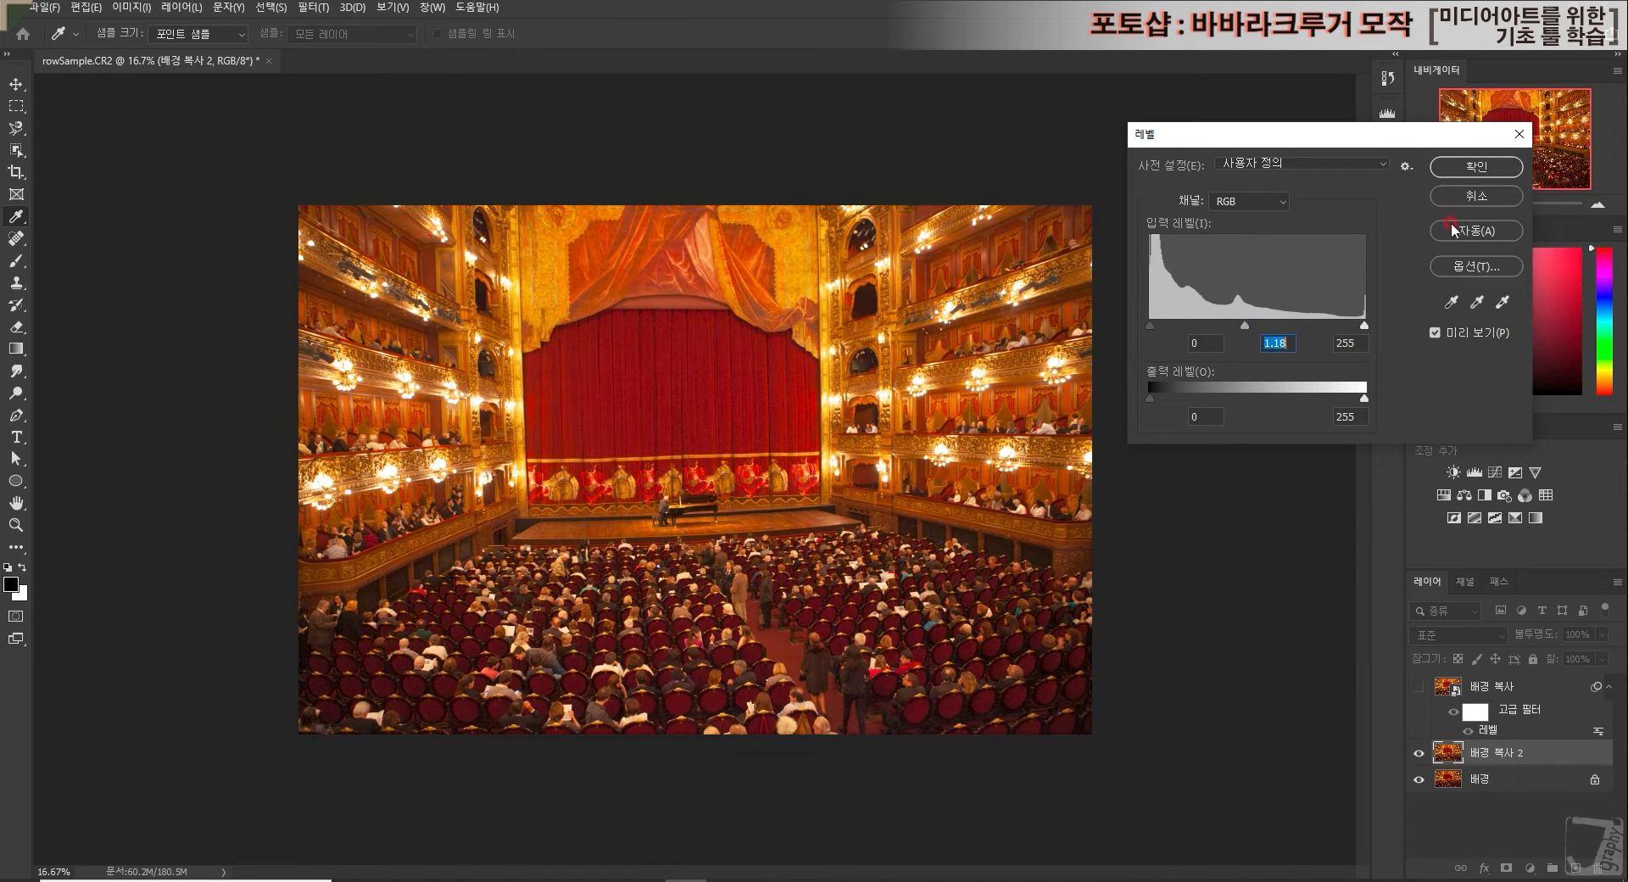
click(1476, 166)
click(1418, 753)
click(1418, 753)
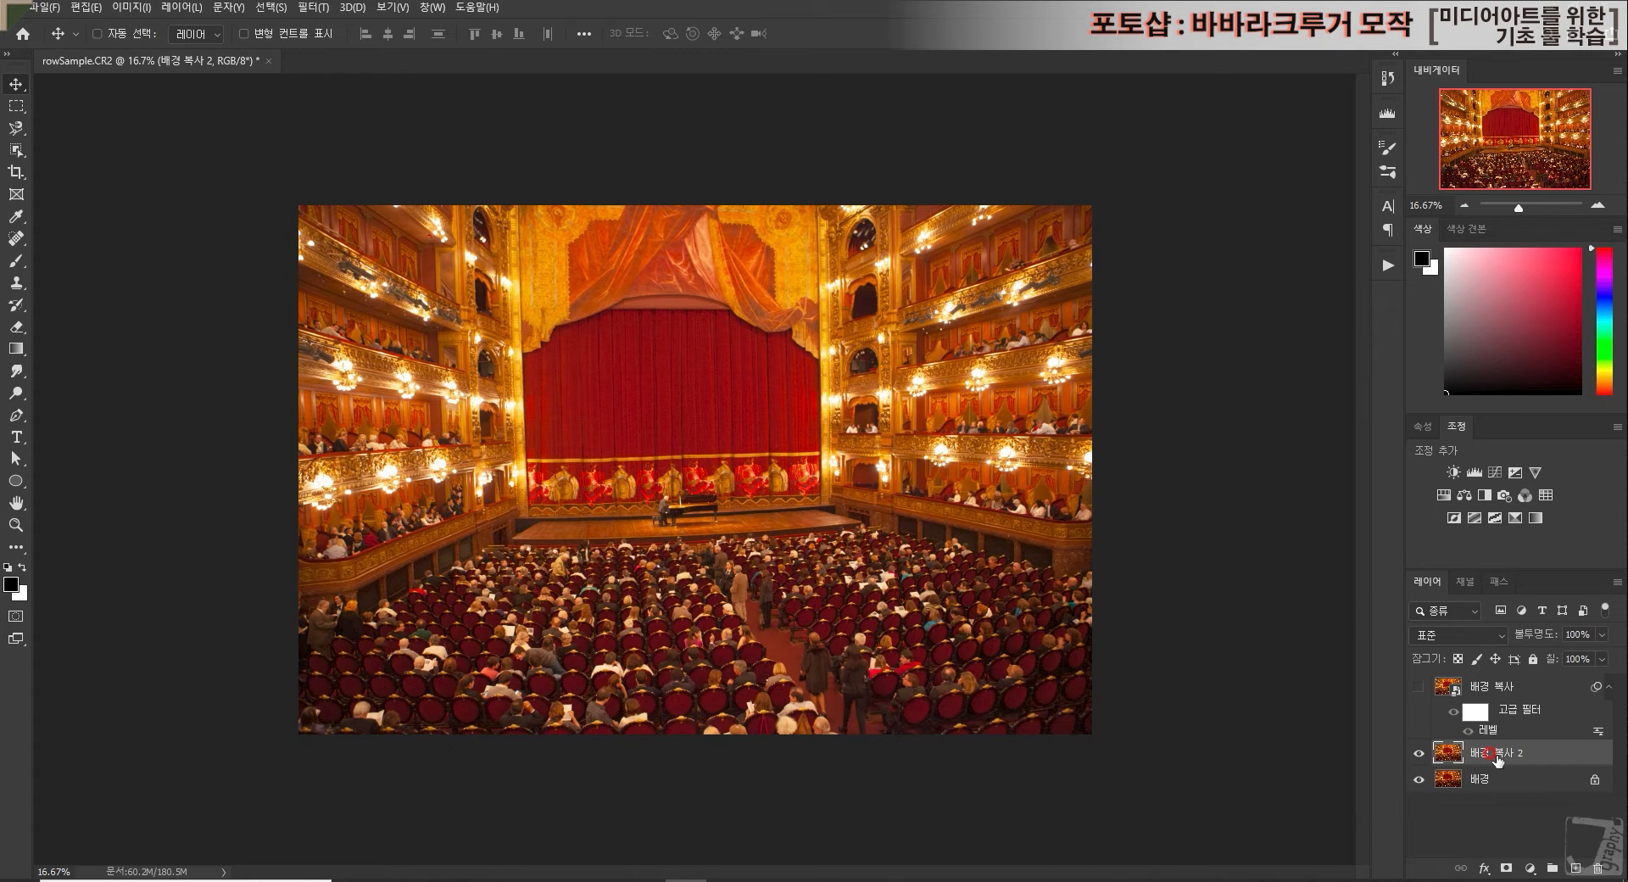
Step: Show the smart object layer again and make it the active layer
click(1590, 794)
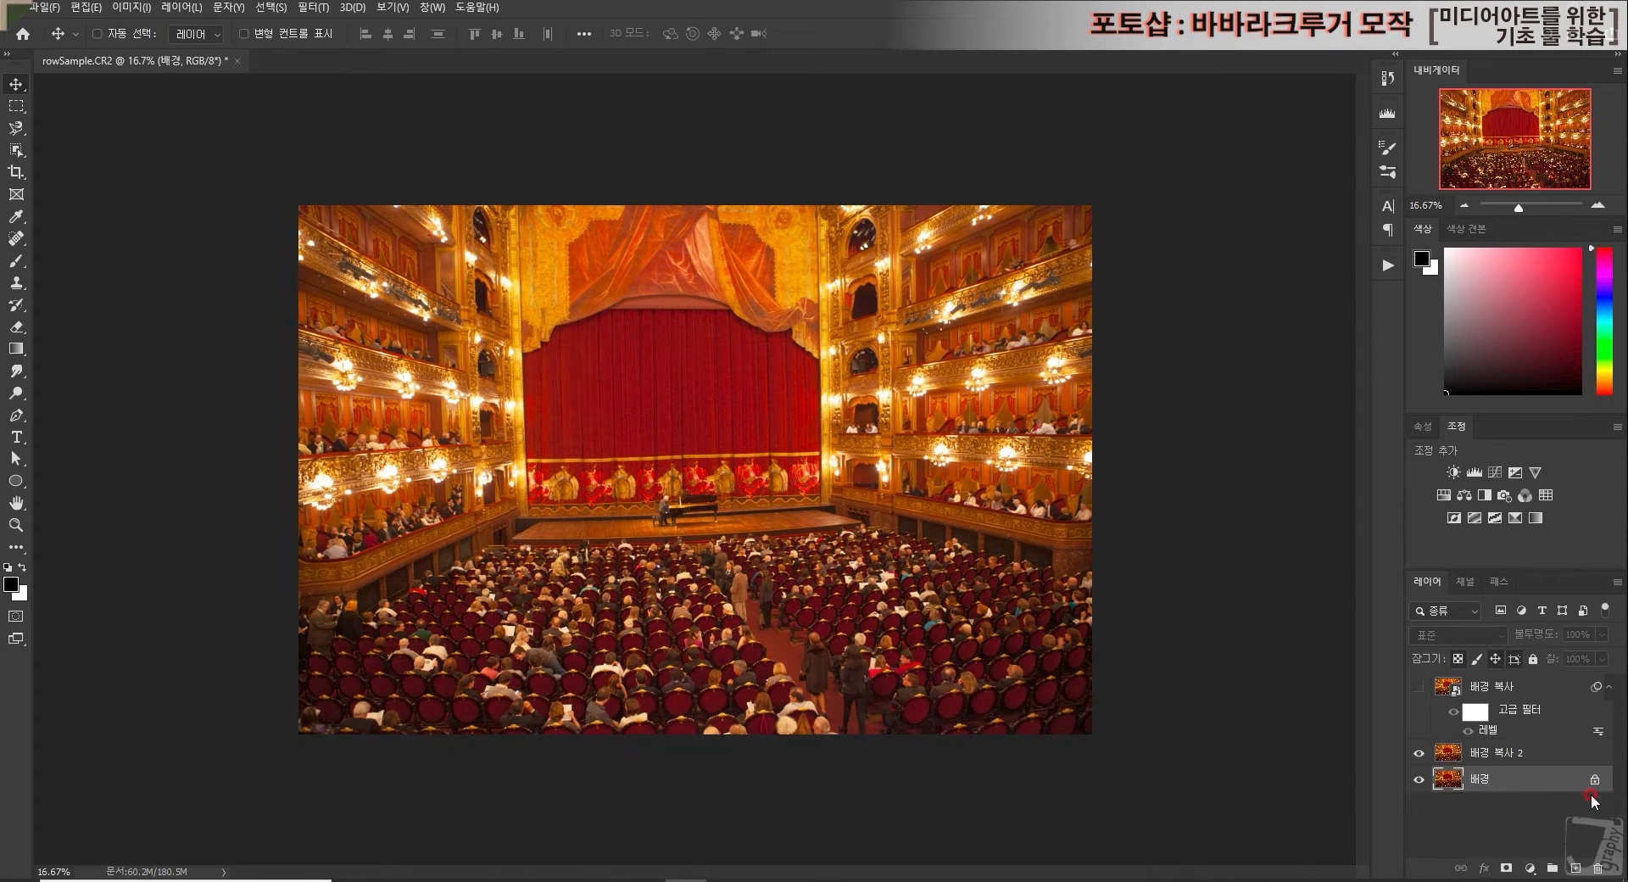
click(1500, 753)
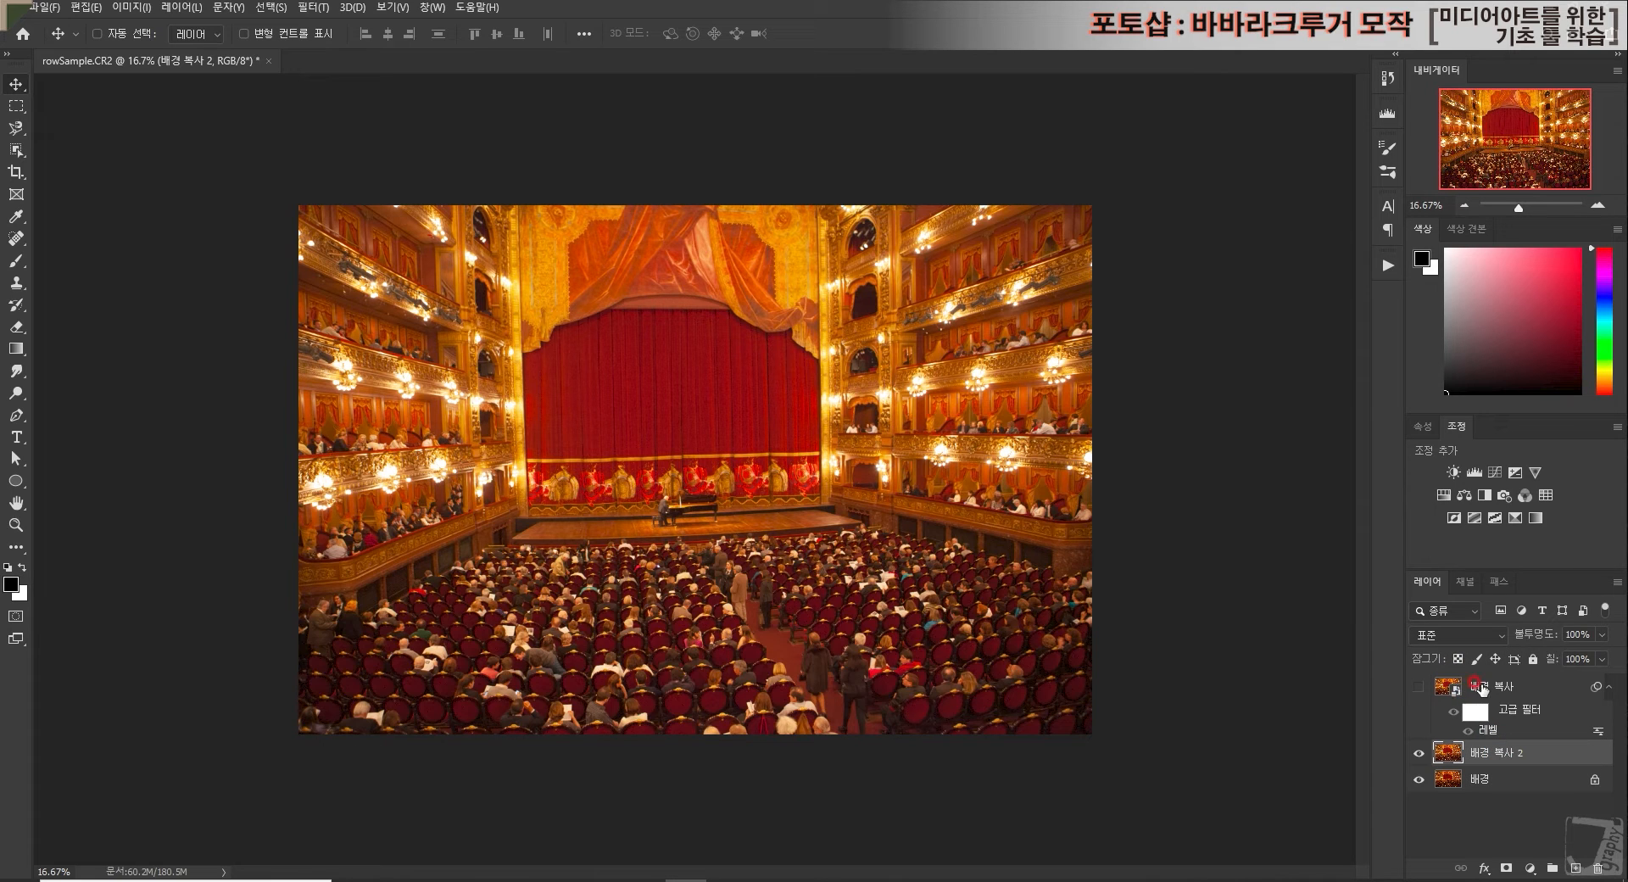
click(1417, 687)
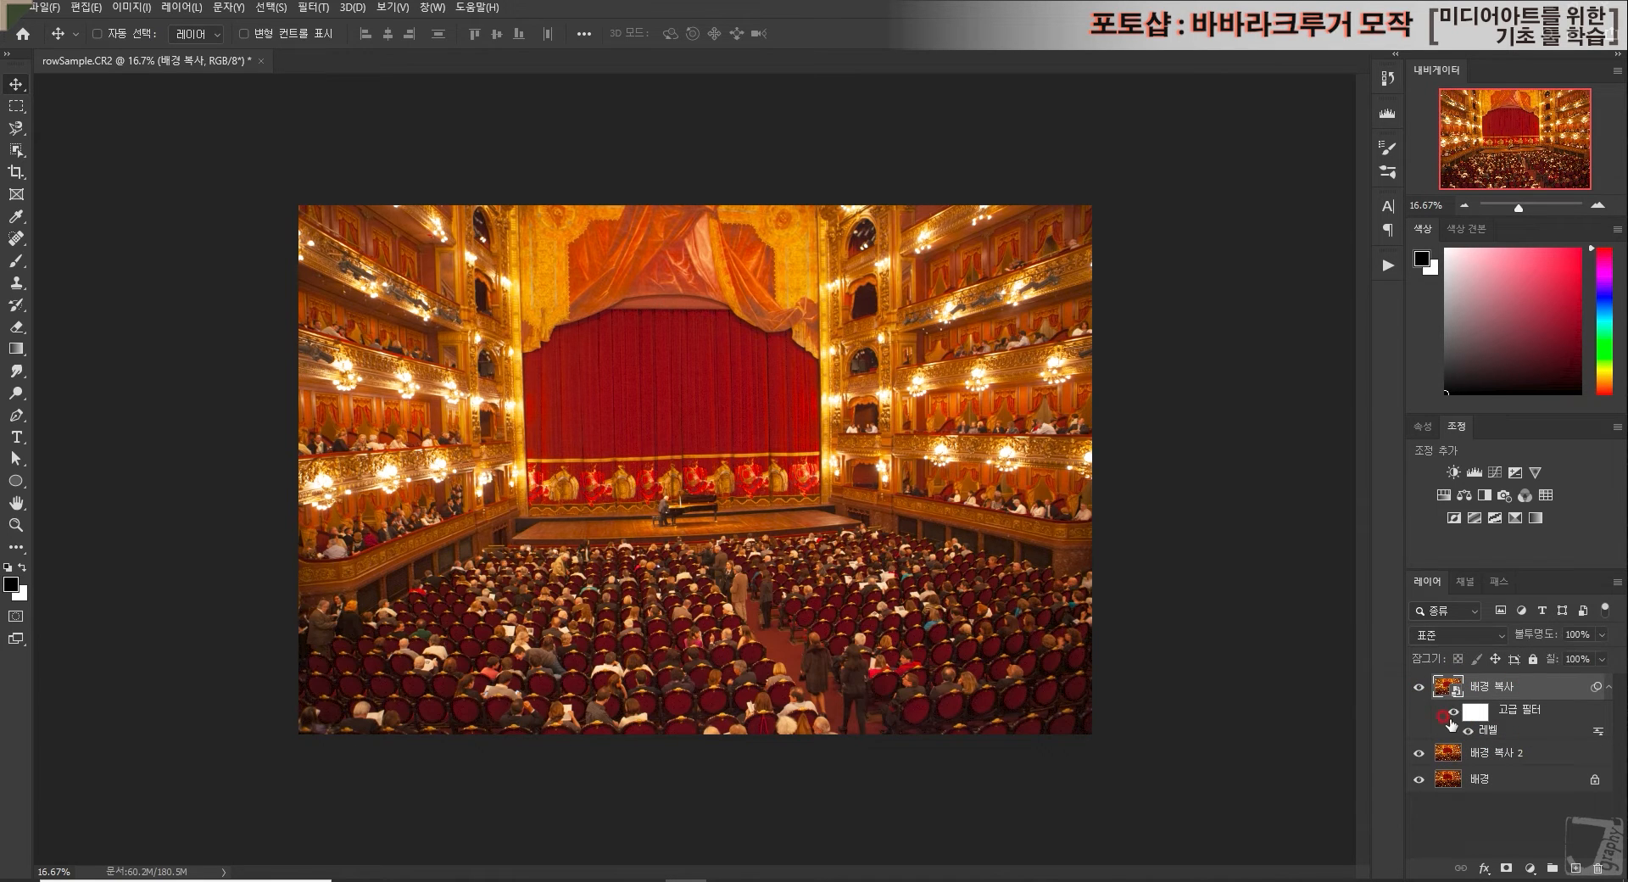
Step: Toggle the smart filters of the smart object layer off and on to compare the Levels effect
click(1453, 709)
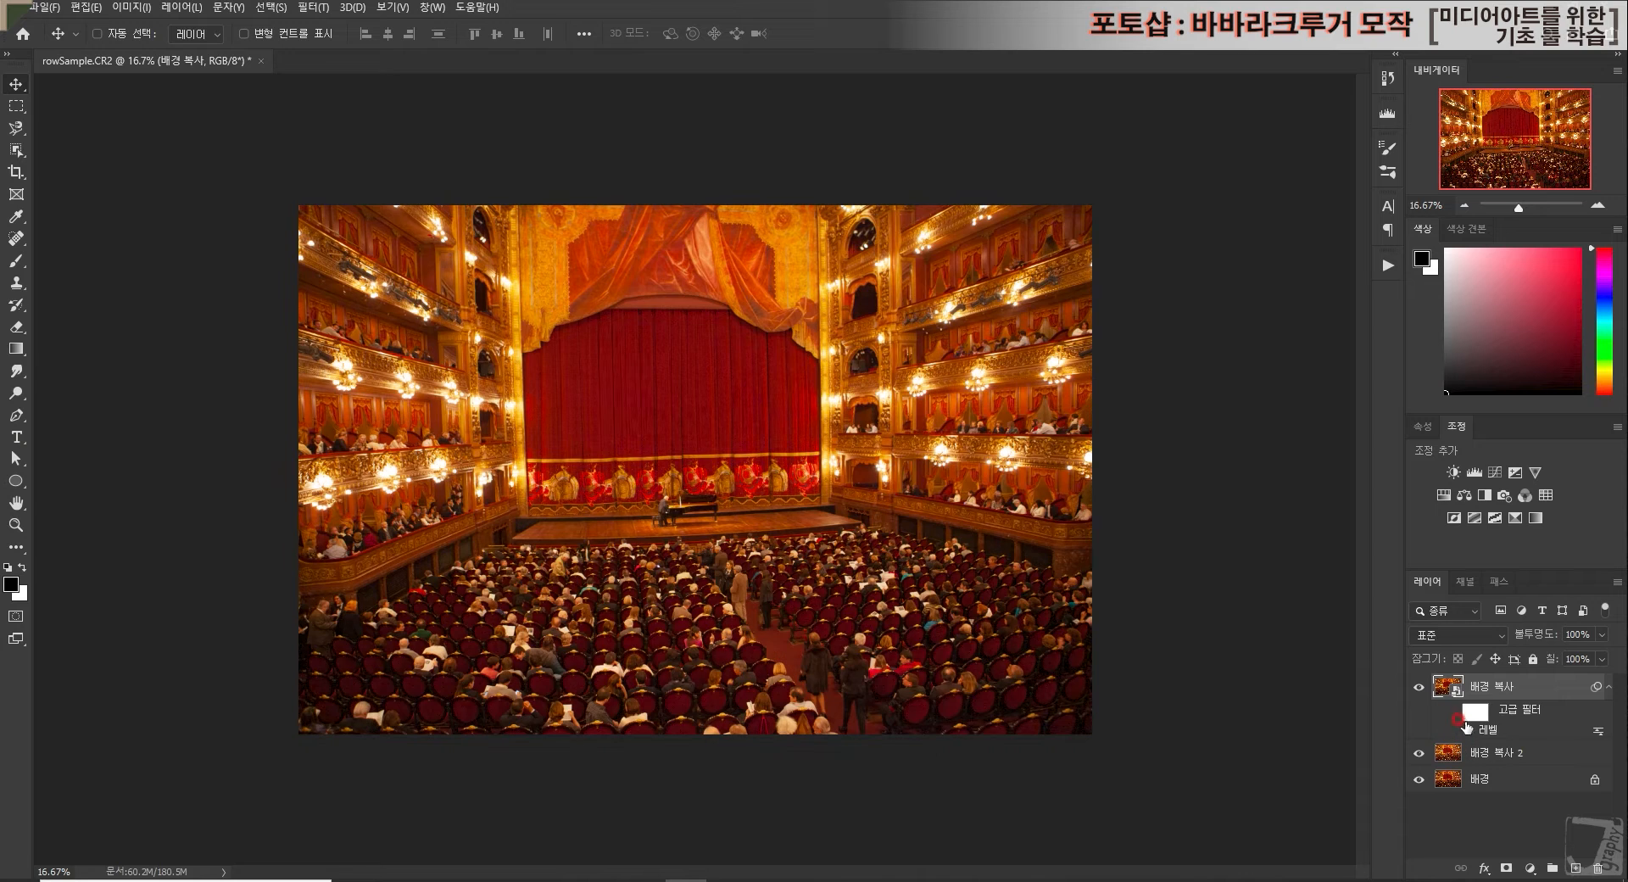
click(1446, 710)
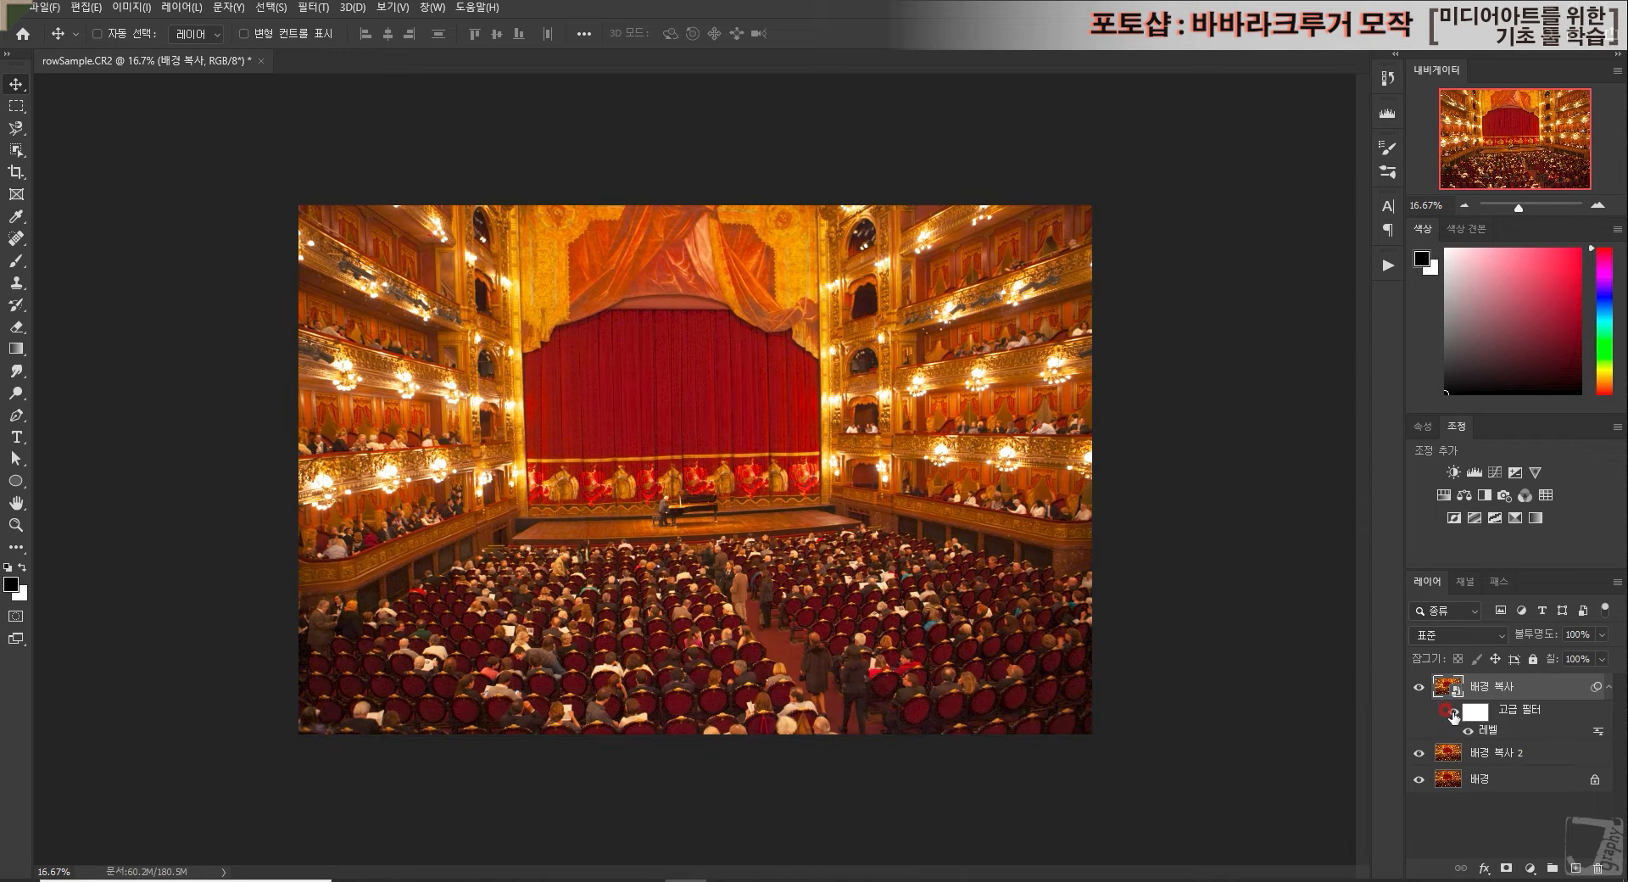
click(1447, 711)
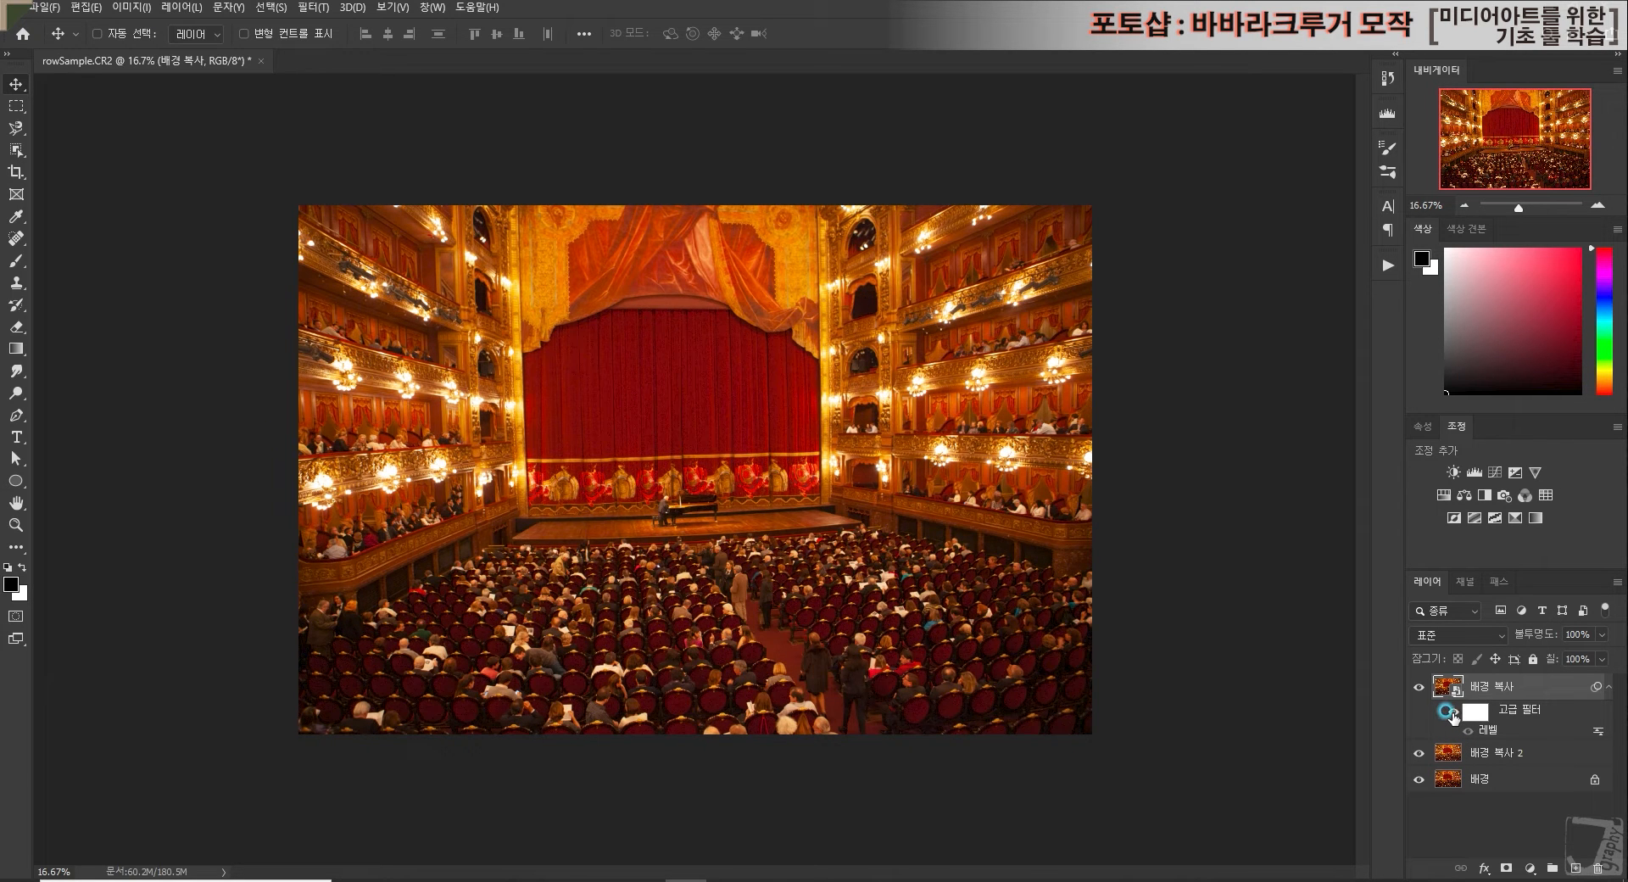
click(1448, 711)
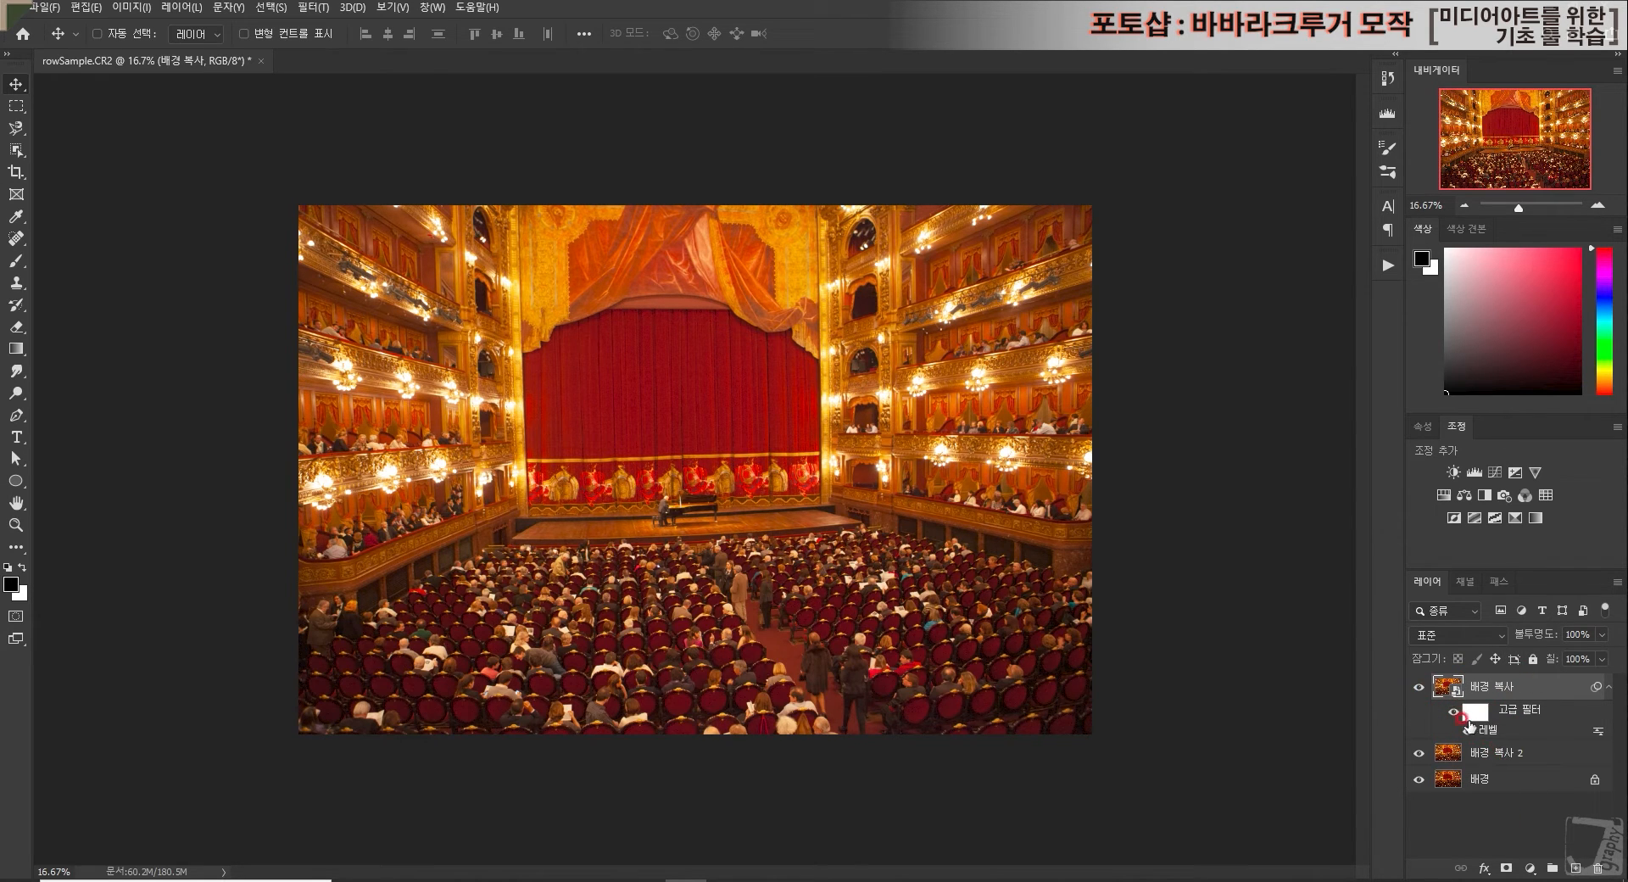
Step: Hide the smart object and Background layers, and try the Eraser tool across the second Background copy with one broad stroke
click(16, 326)
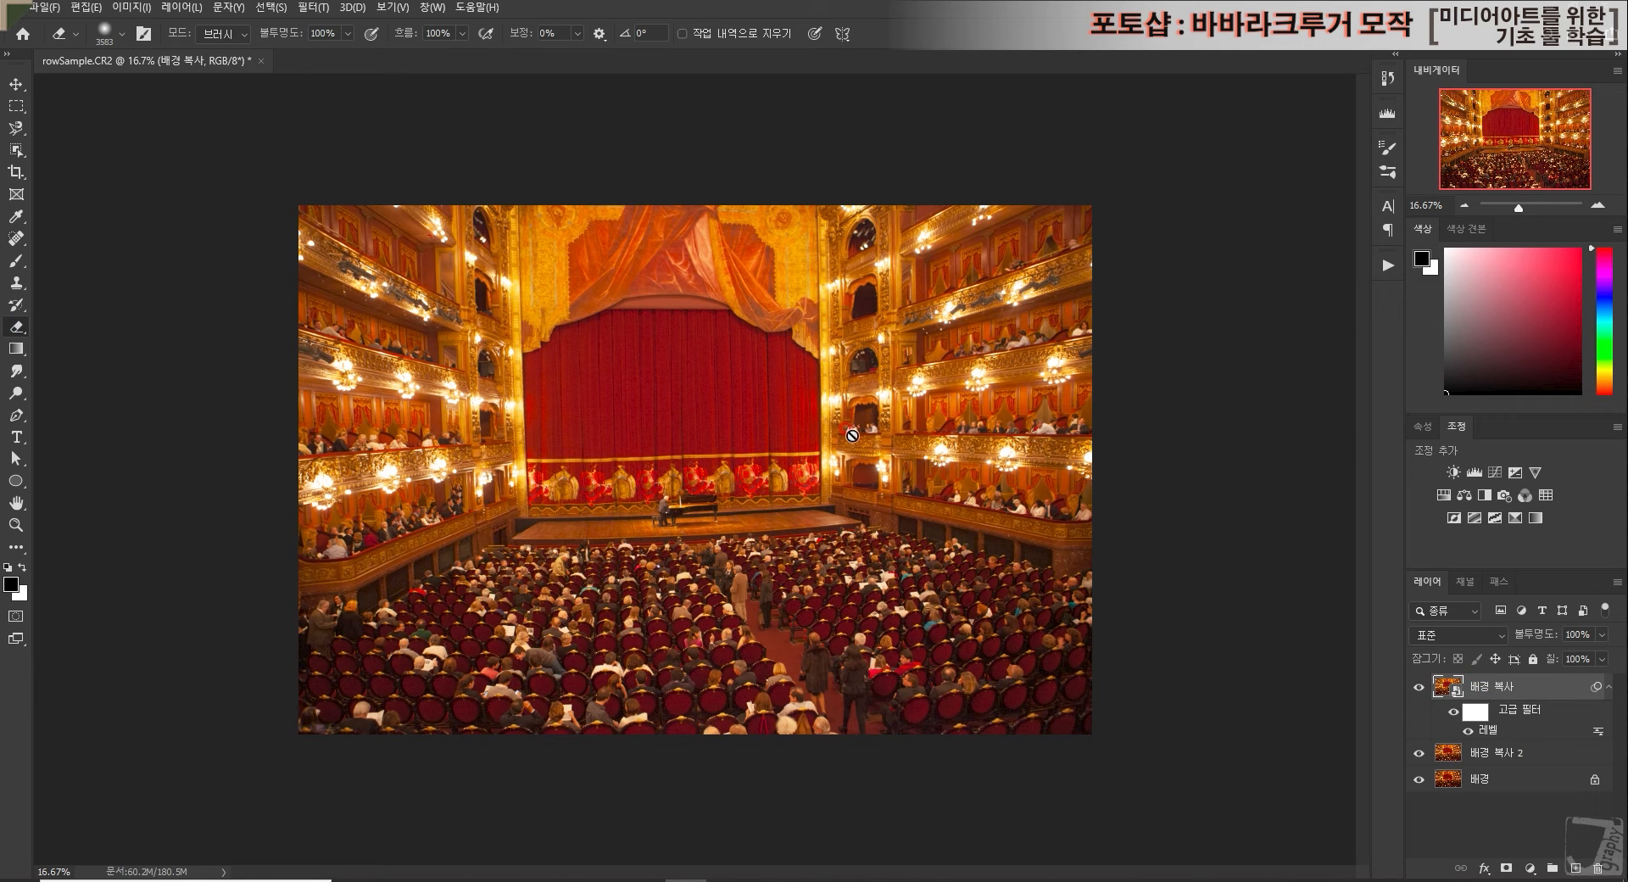
click(1418, 686)
click(1518, 761)
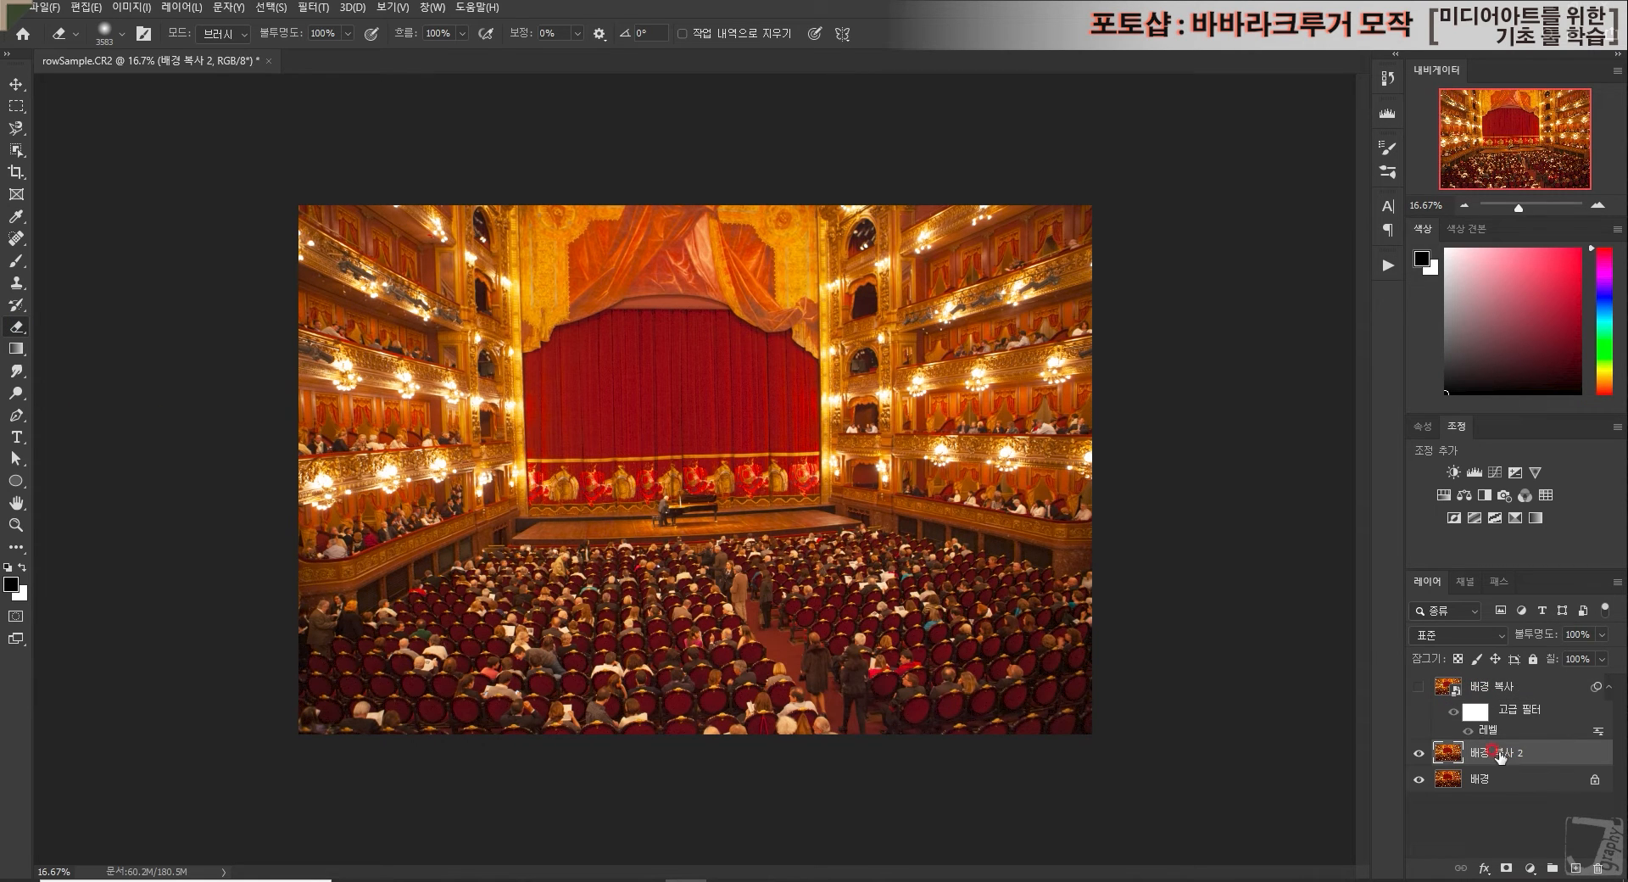
click(1418, 779)
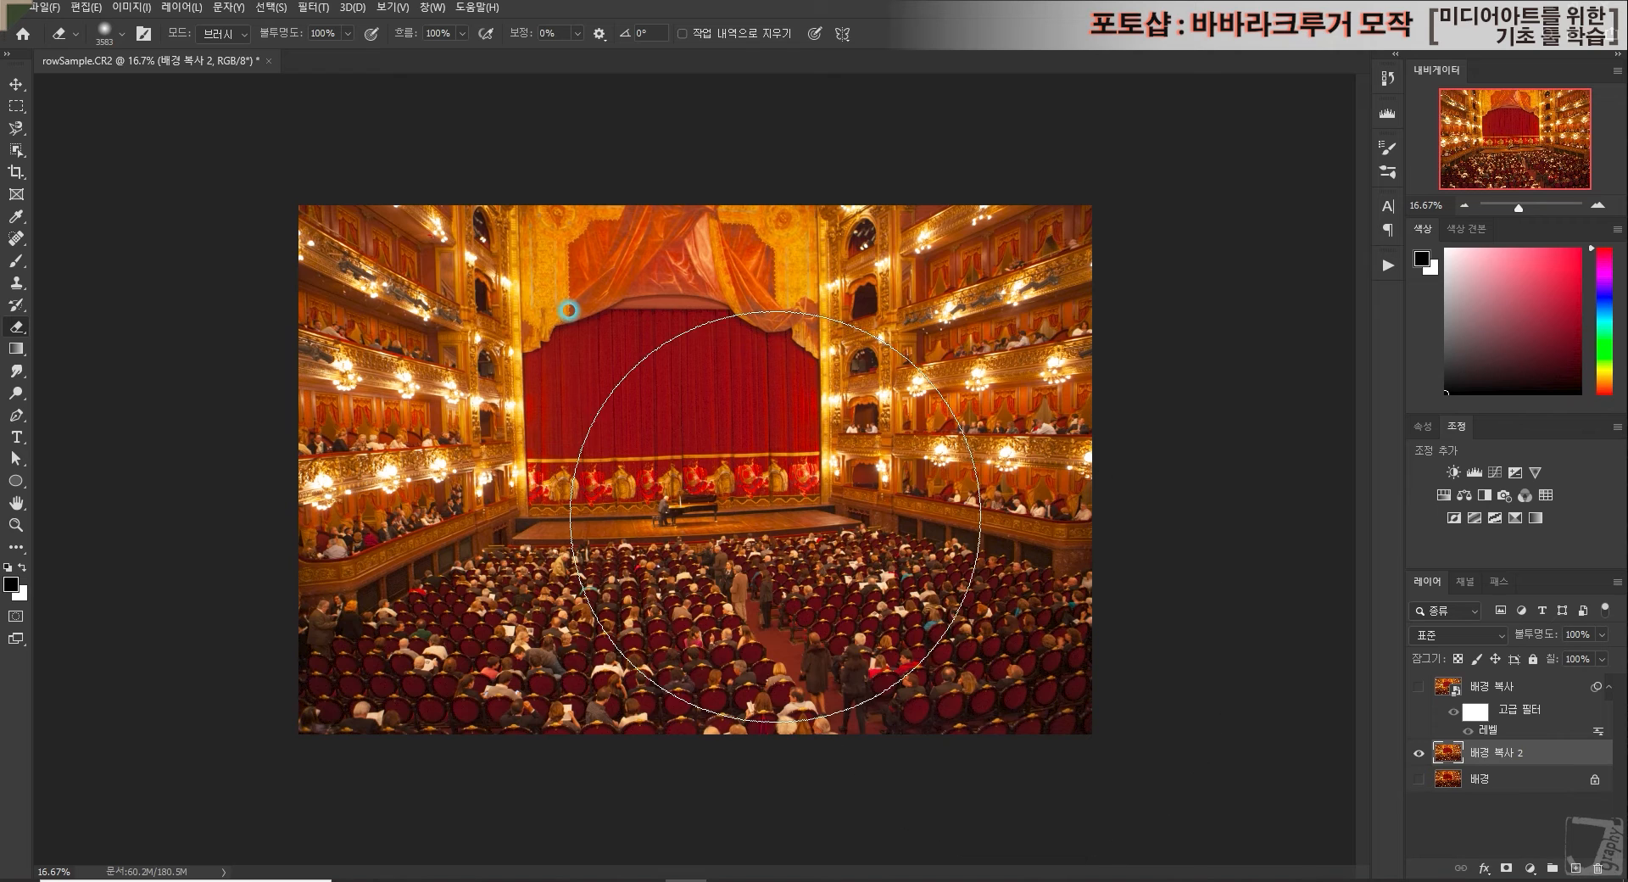
drag(744, 448, 1125, 482)
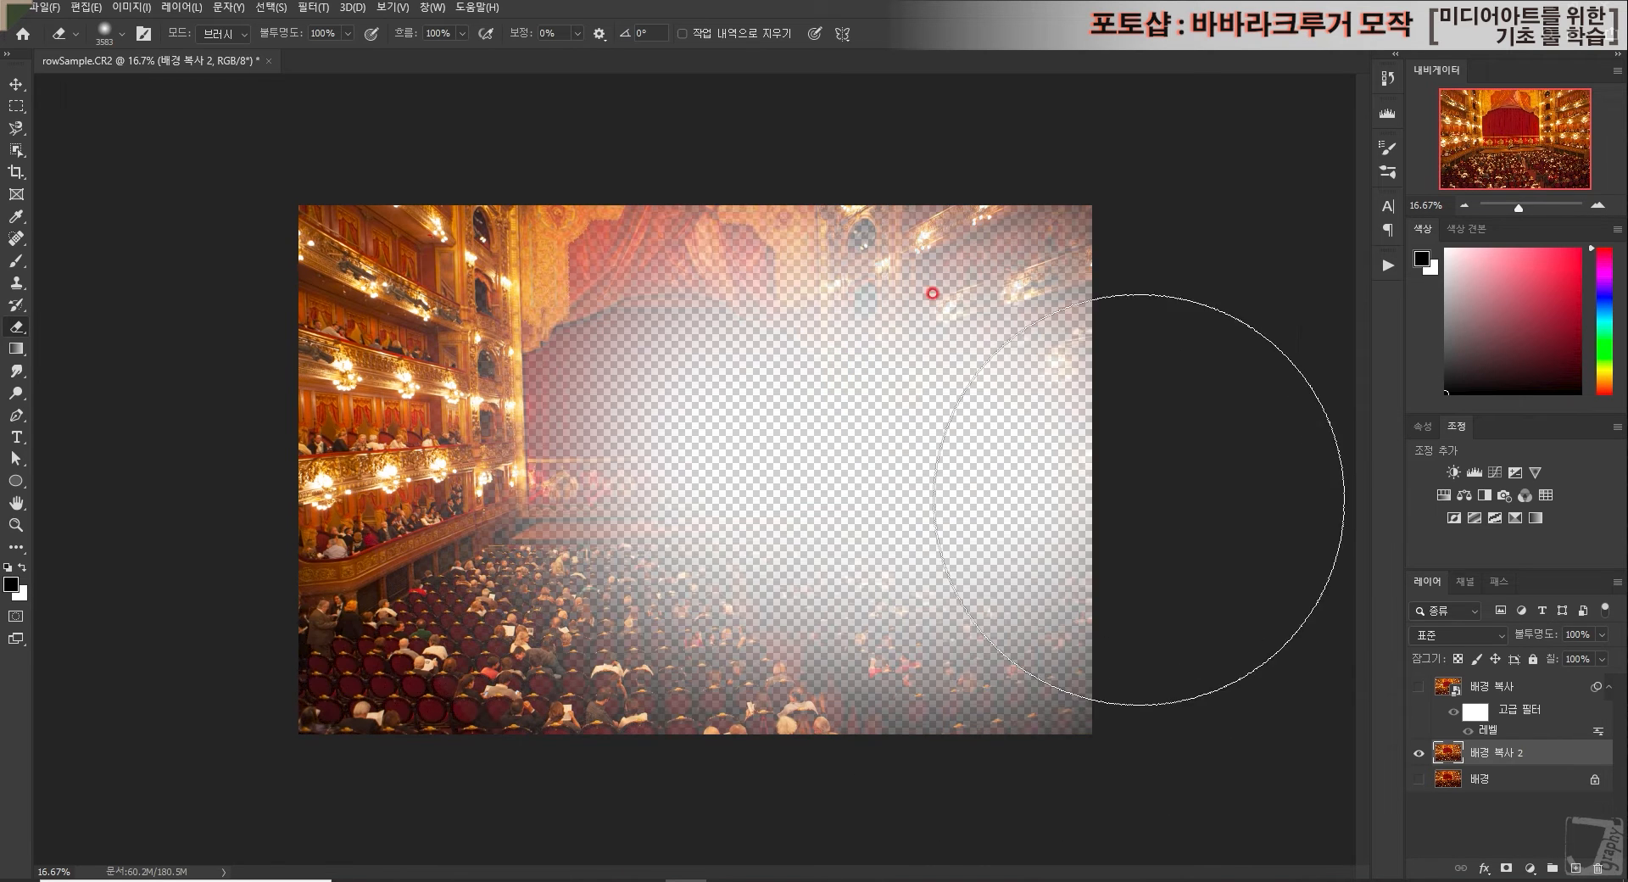
Step: Undo the eraser stroke, return to the Move tool, and show the Background and smart object layers again
key(ctrl+z)
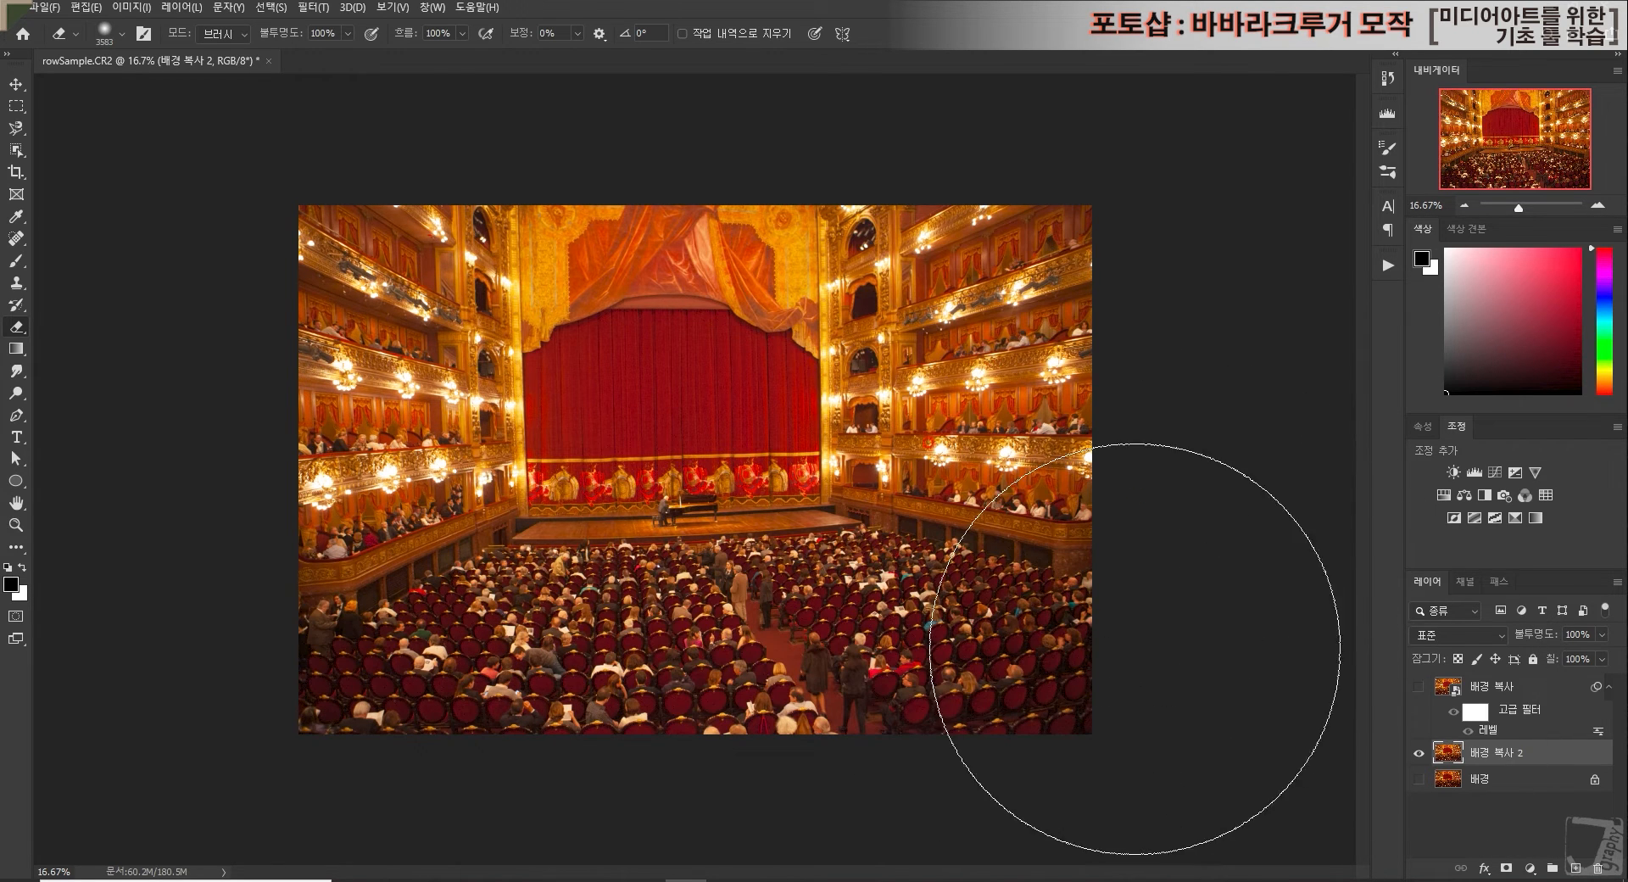
click(16, 84)
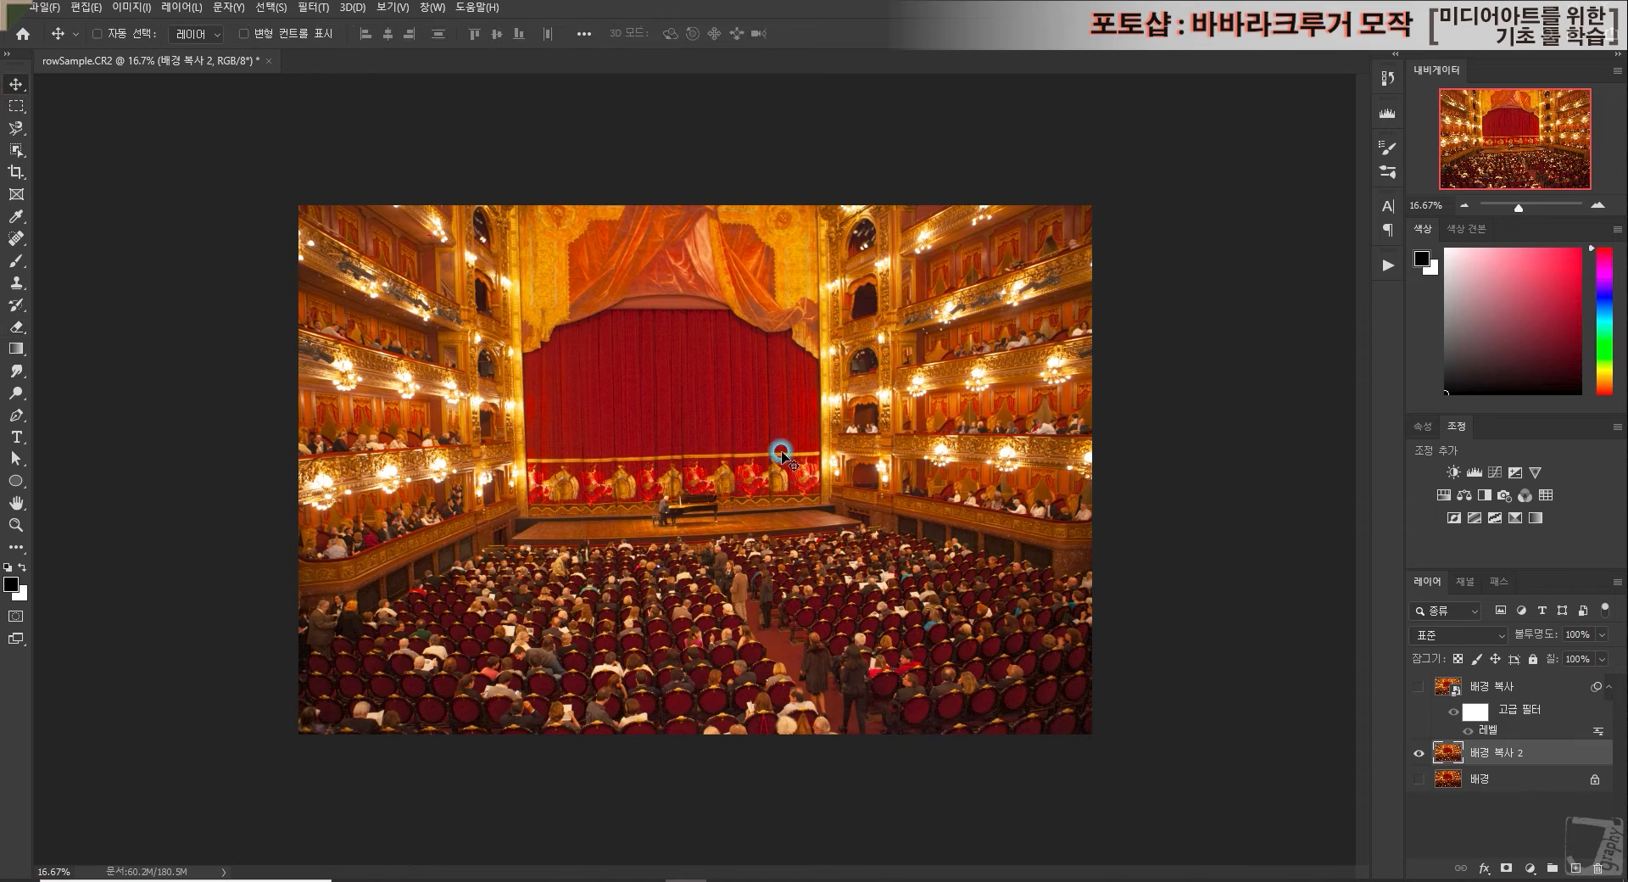
click(1419, 778)
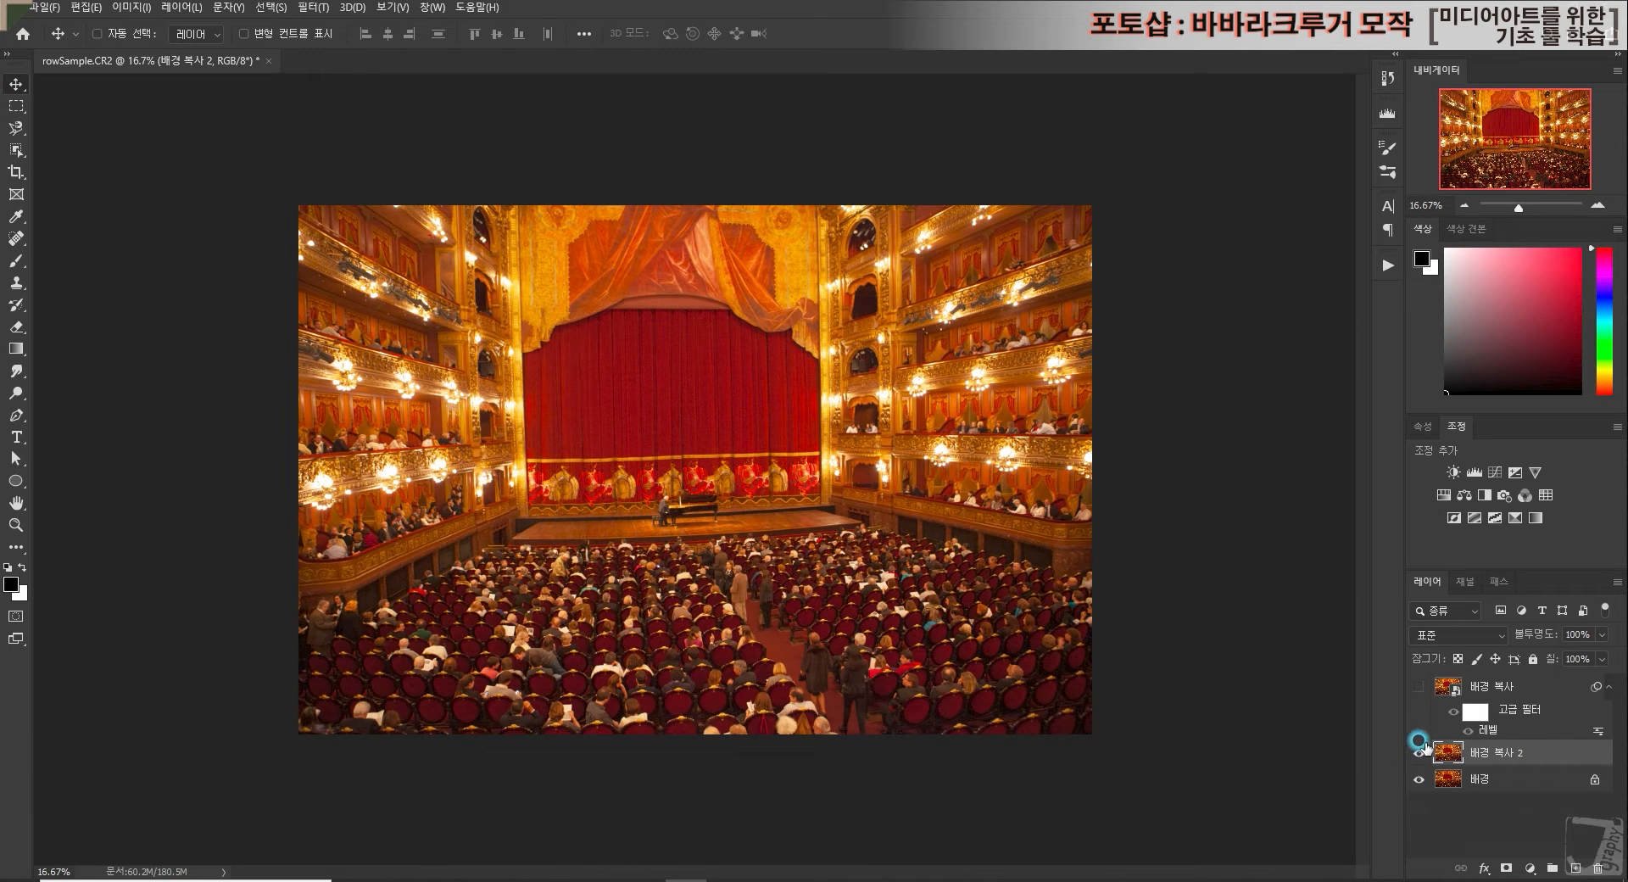
click(1418, 686)
Step: Switch the active layer back and forth between the smart object and the second Background copy to compare their layer structure
click(1602, 763)
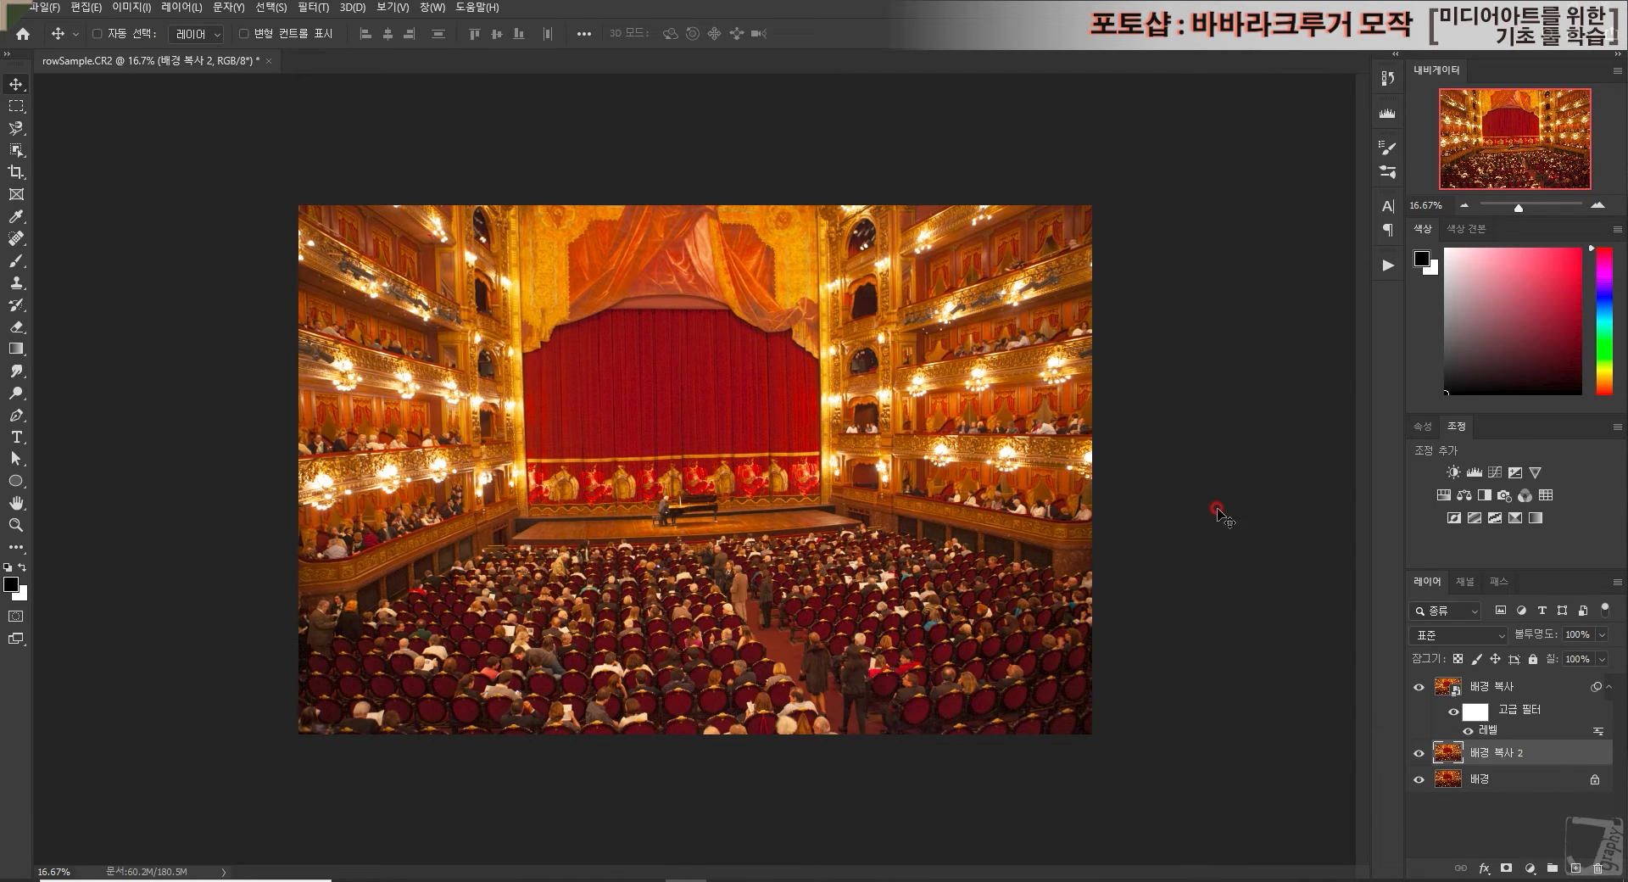
click(1490, 695)
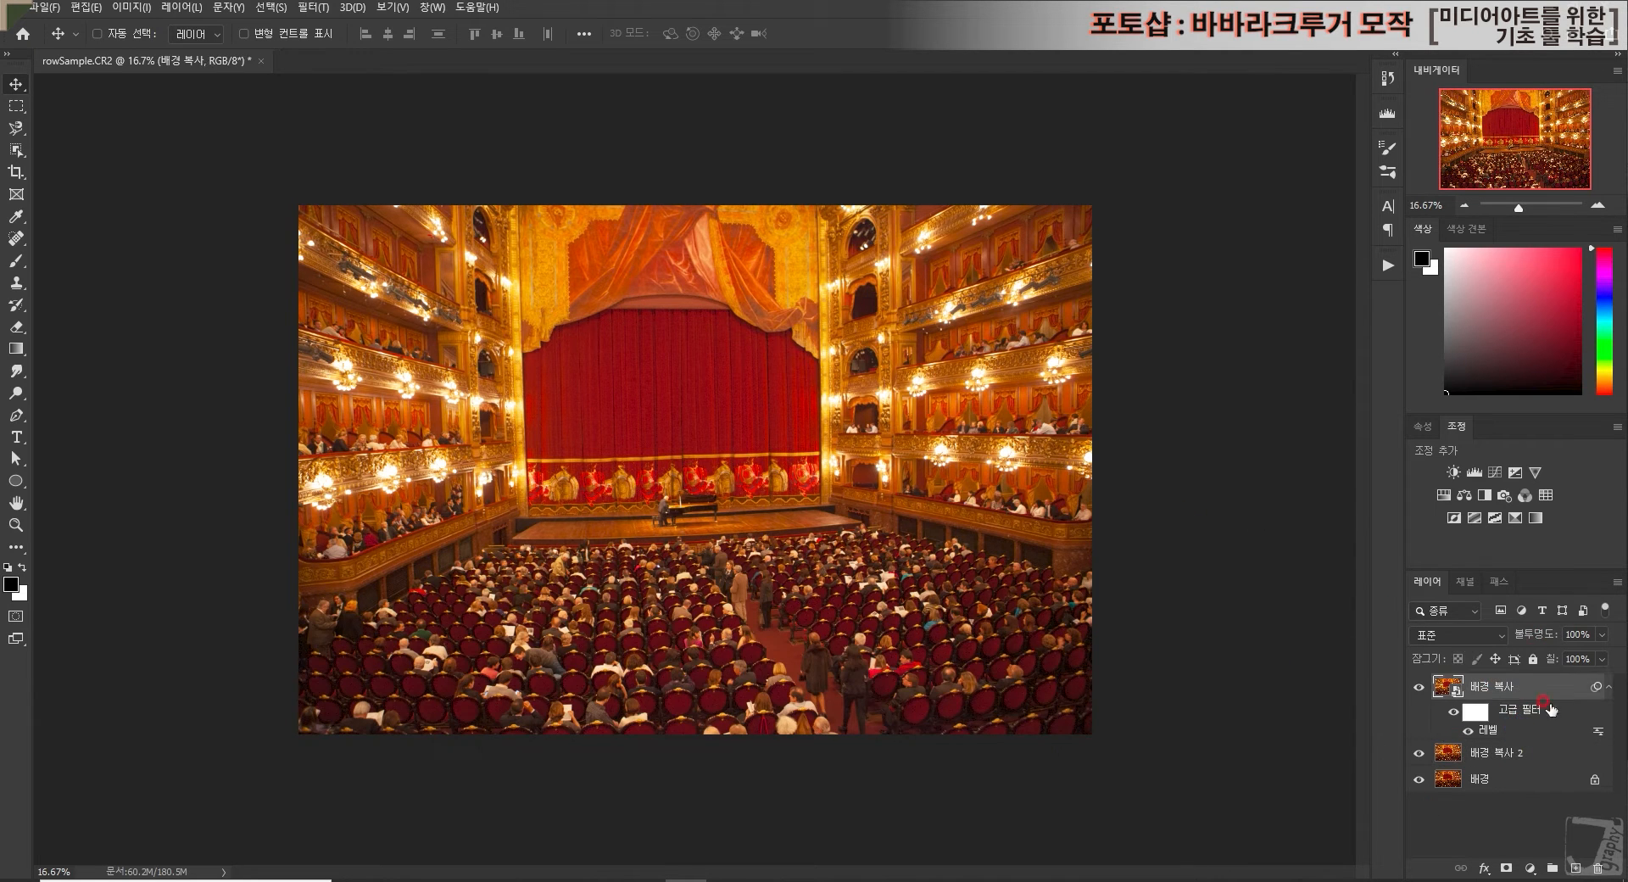
click(1516, 753)
click(1493, 685)
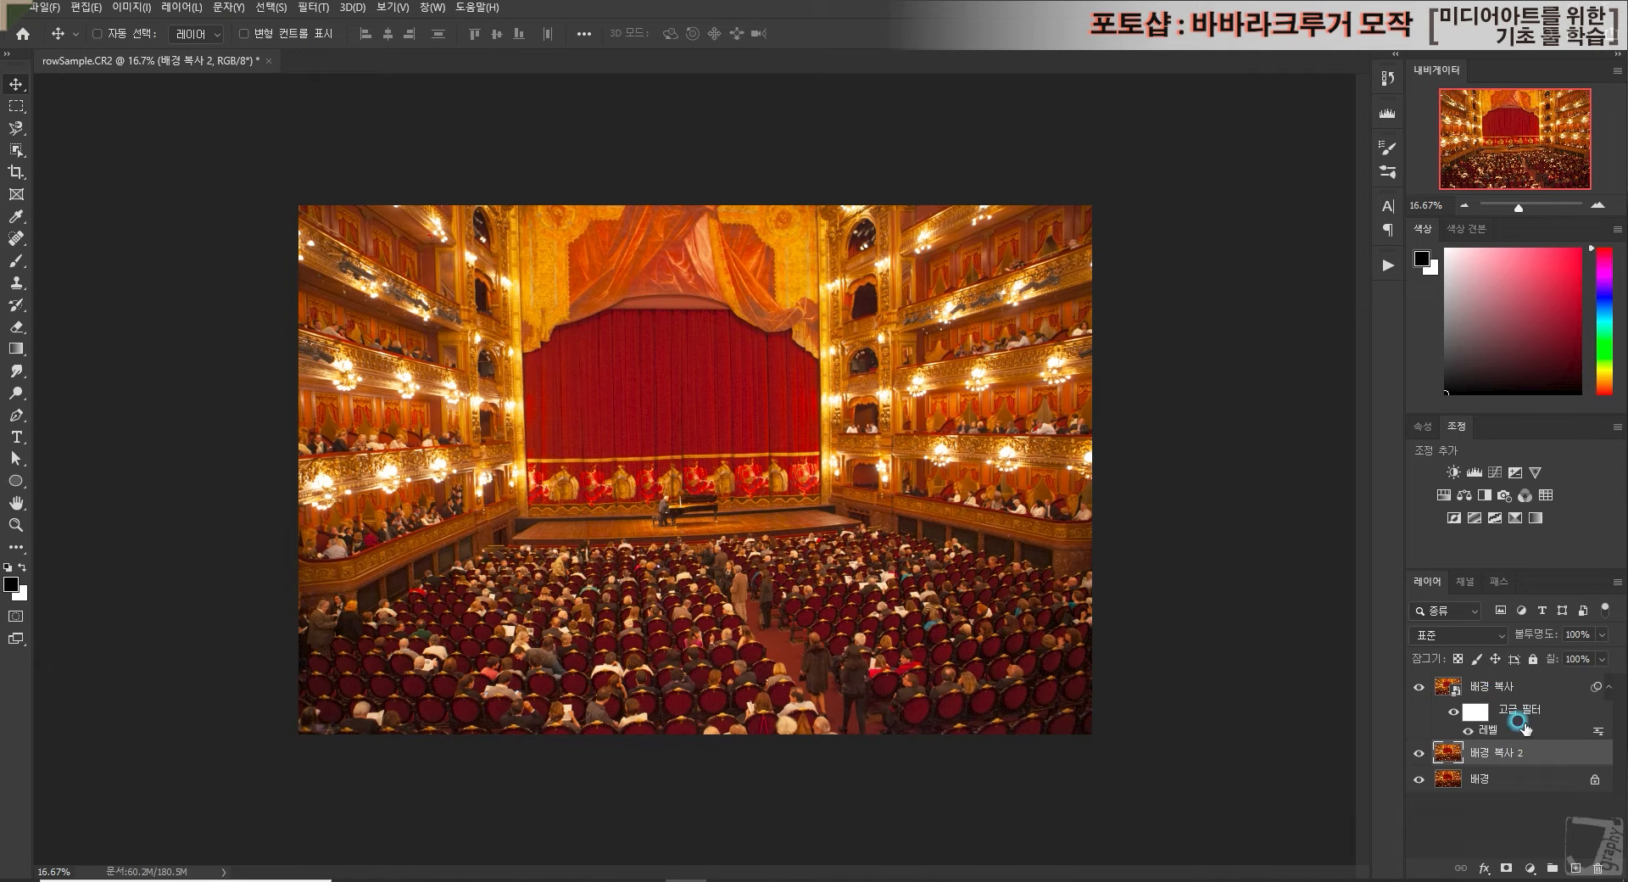
click(1506, 755)
click(1506, 697)
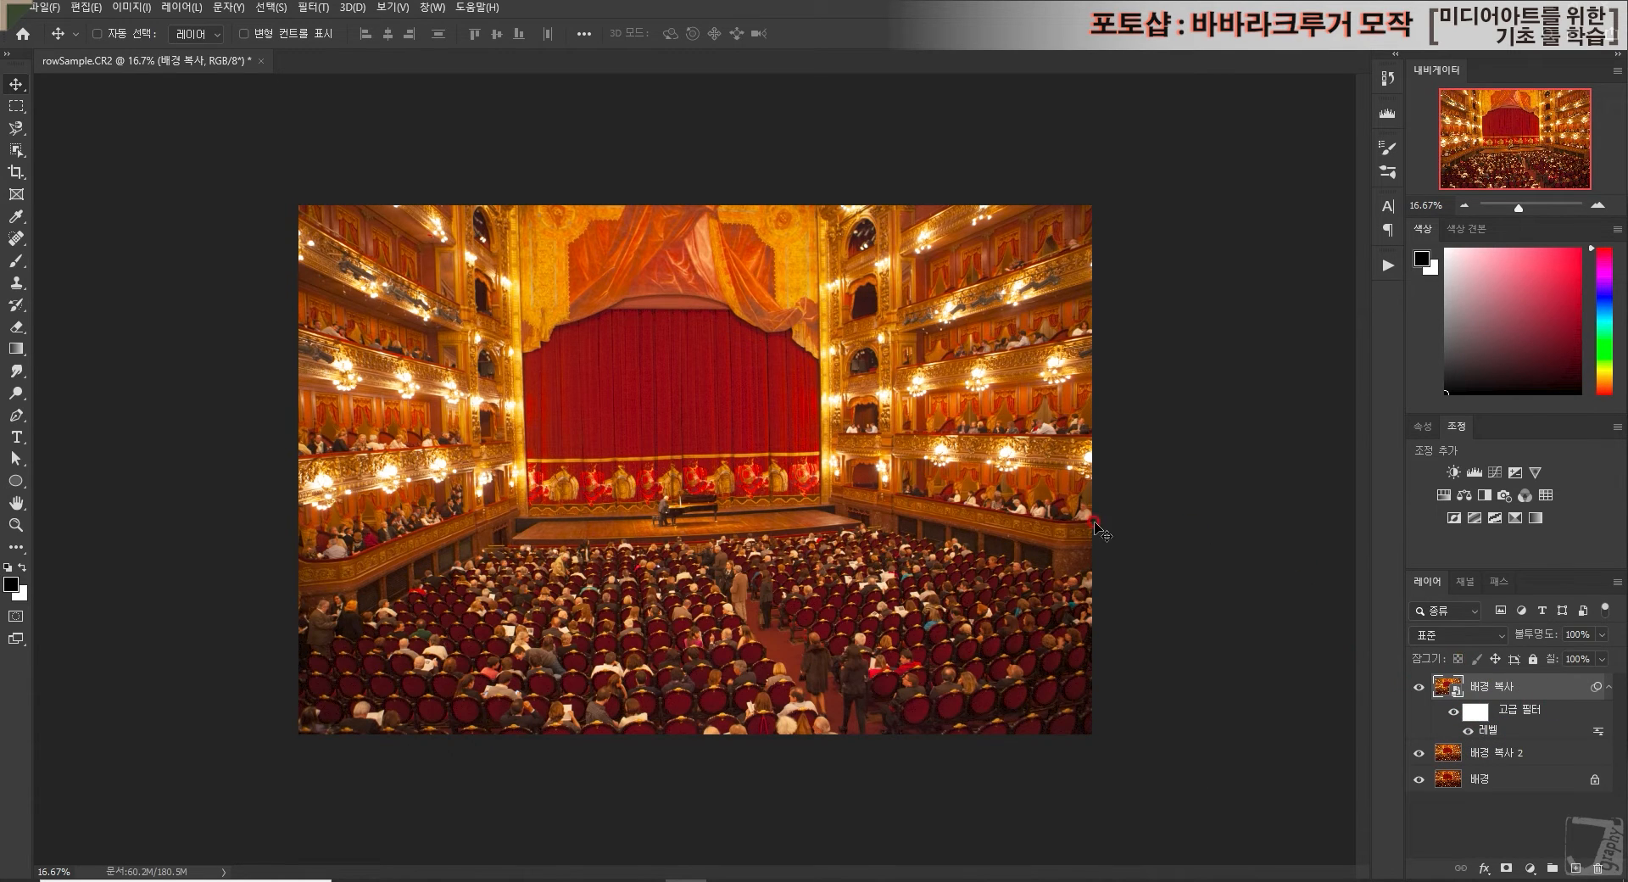
click(1498, 751)
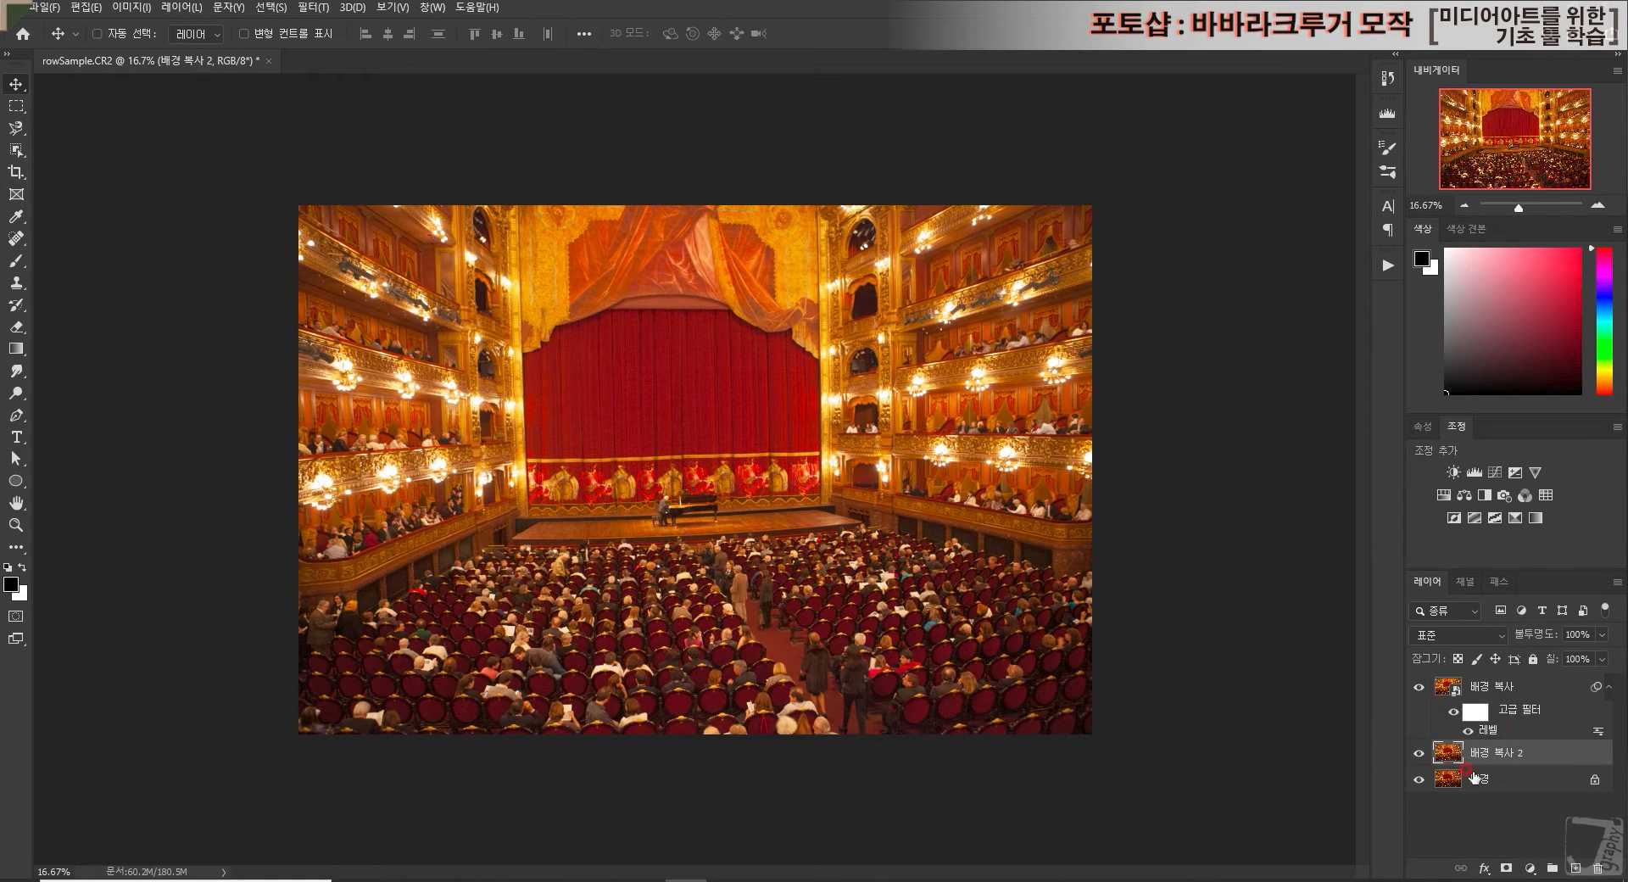
click(1500, 688)
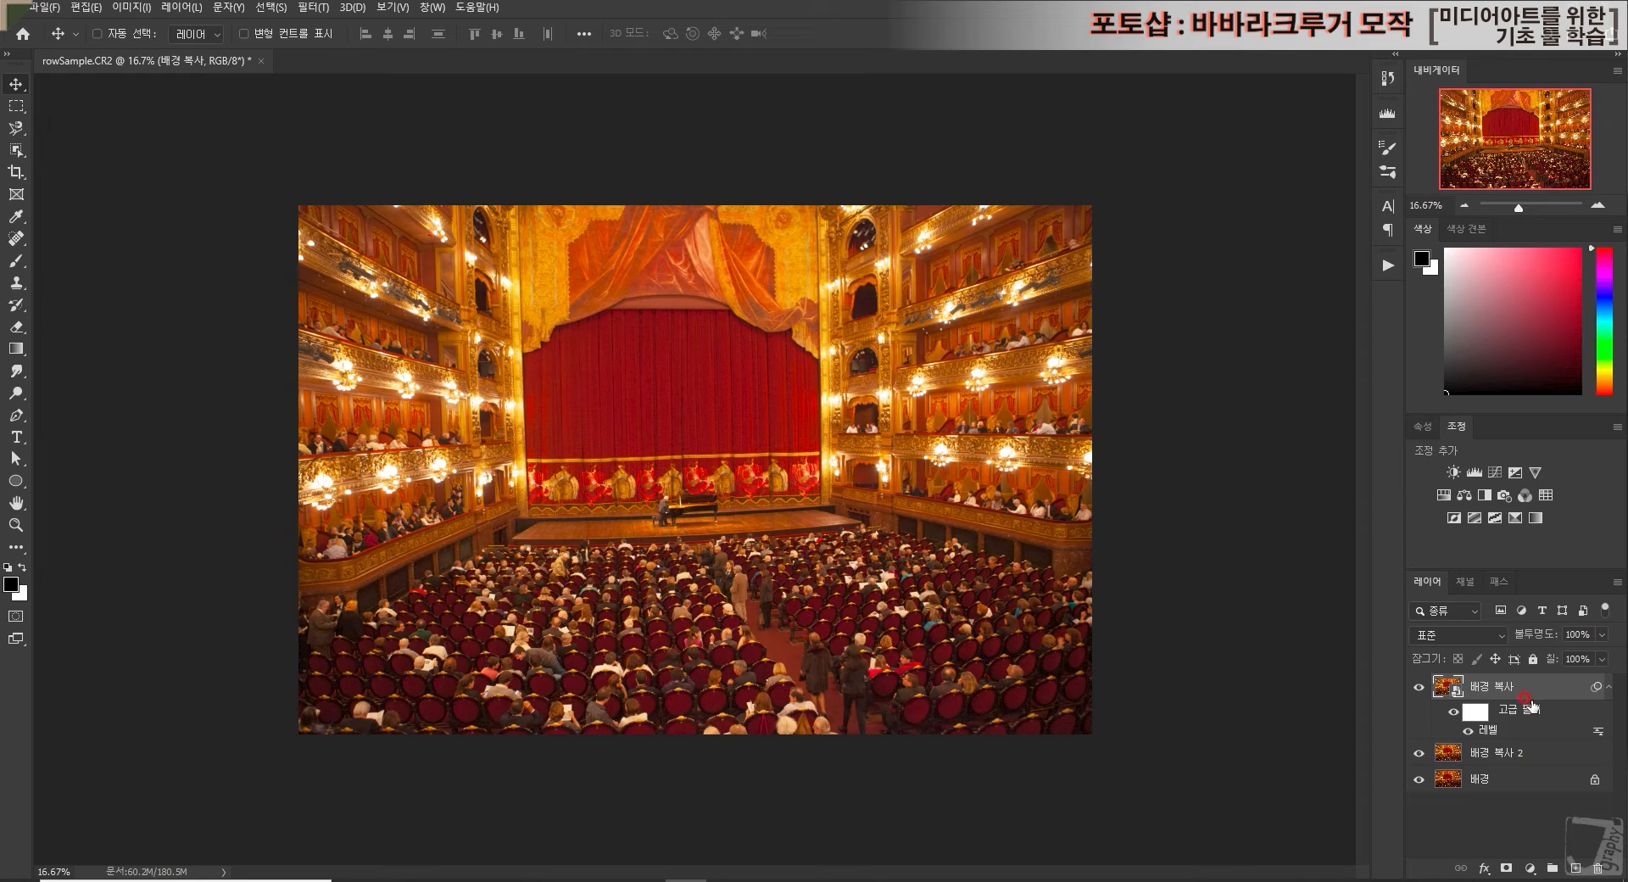
click(1500, 752)
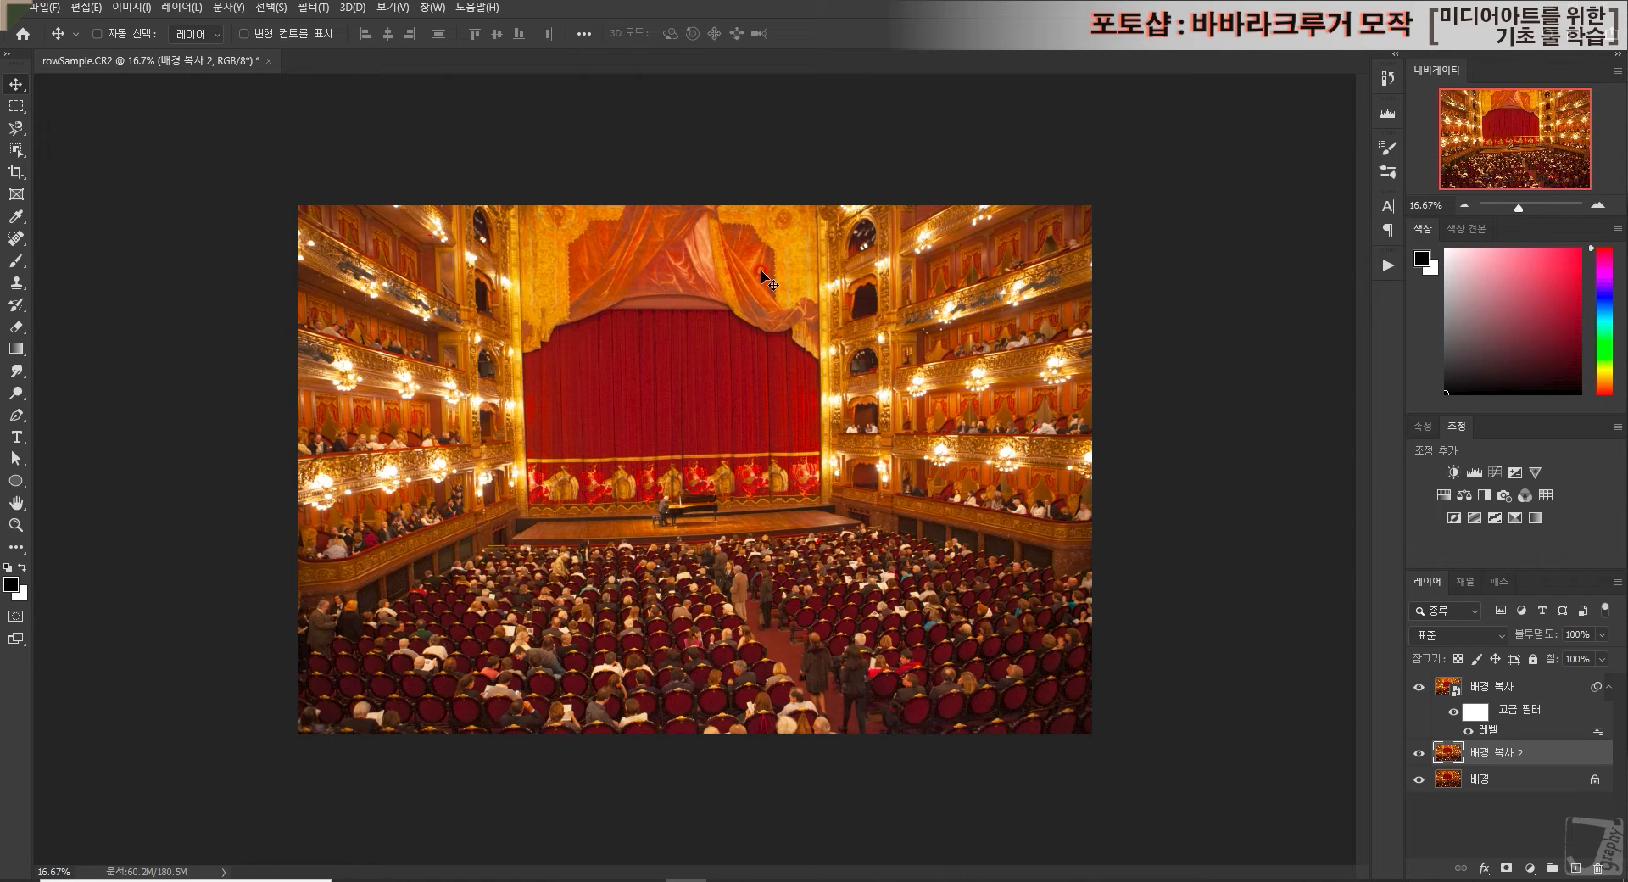
Step: Start a Curves adjustment on the smart object and raise a dark tone sampled from the audience seats from input 14 to output 20
click(1504, 688)
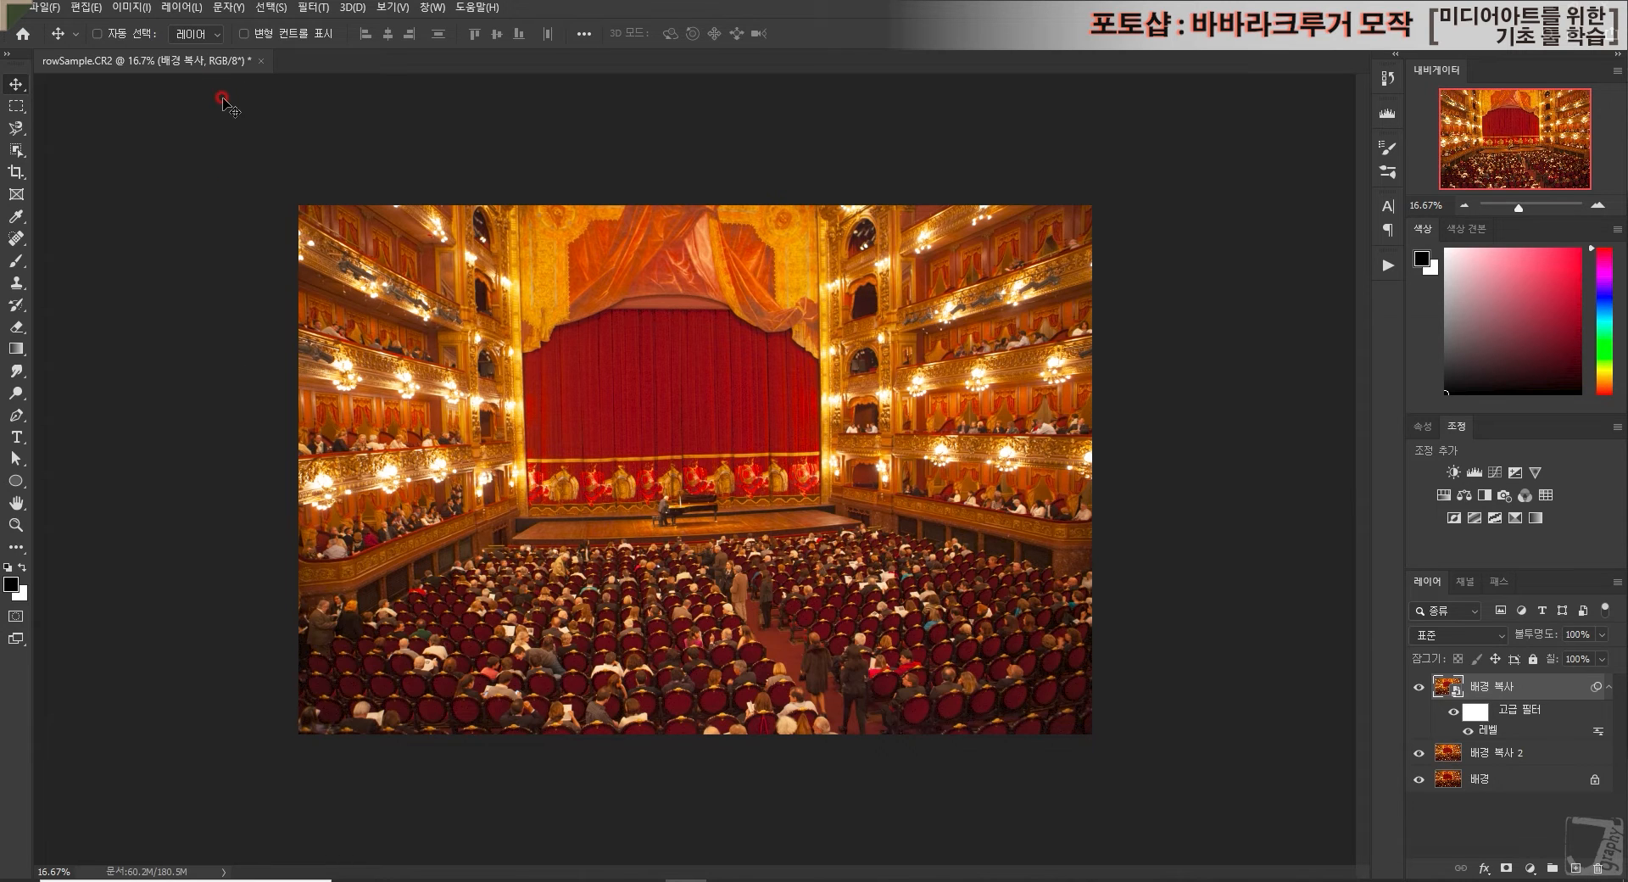
click(142, 11)
mouse_move(160, 52)
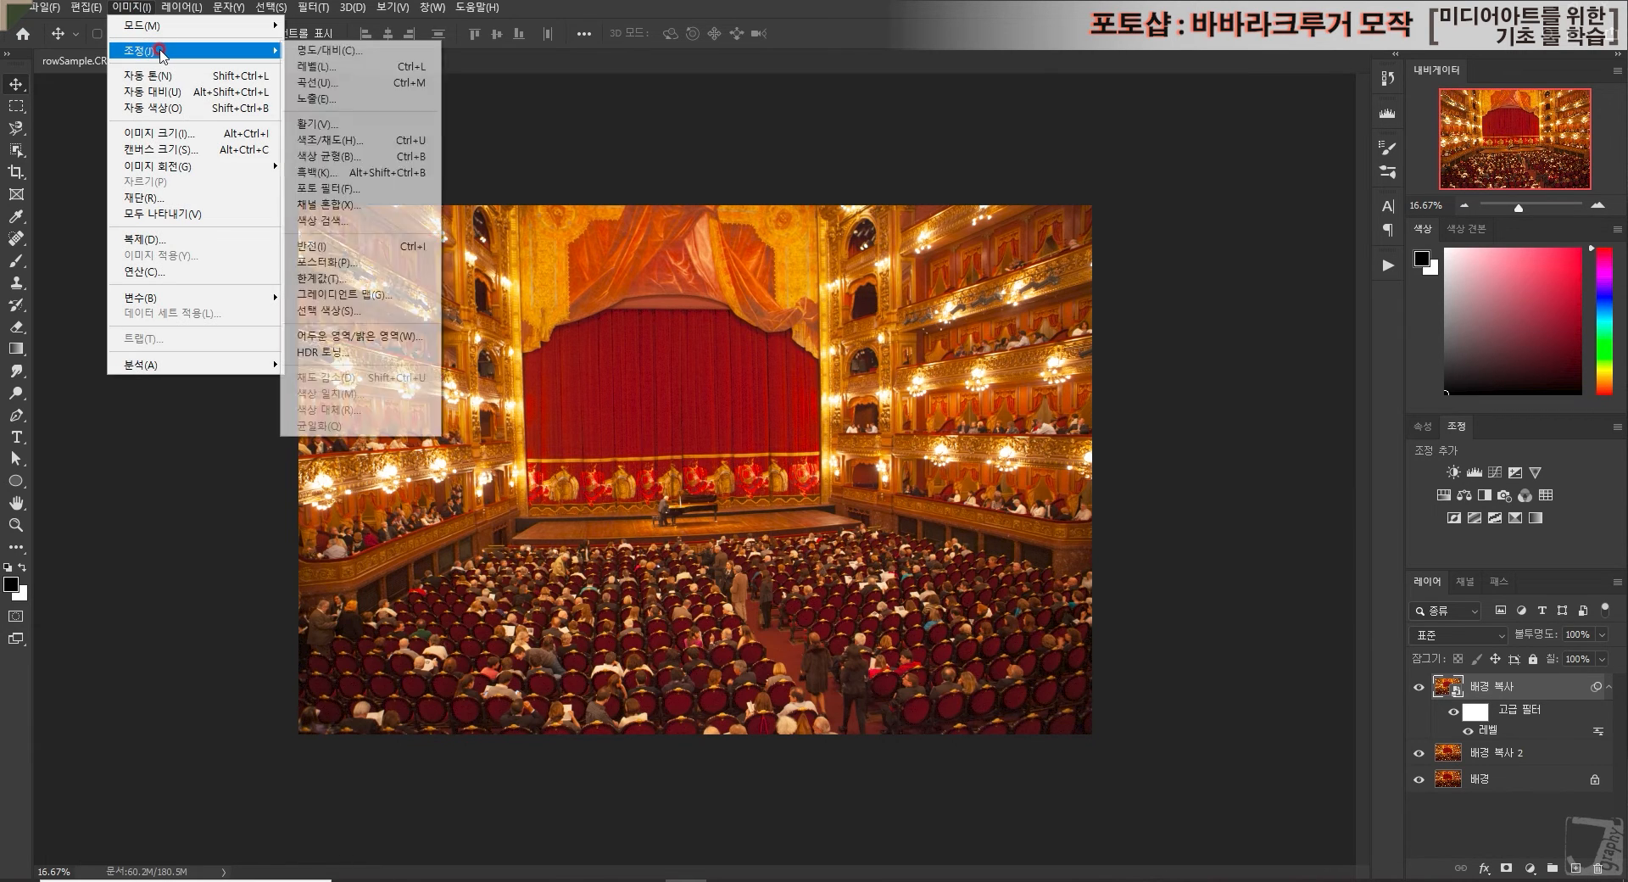
click(350, 82)
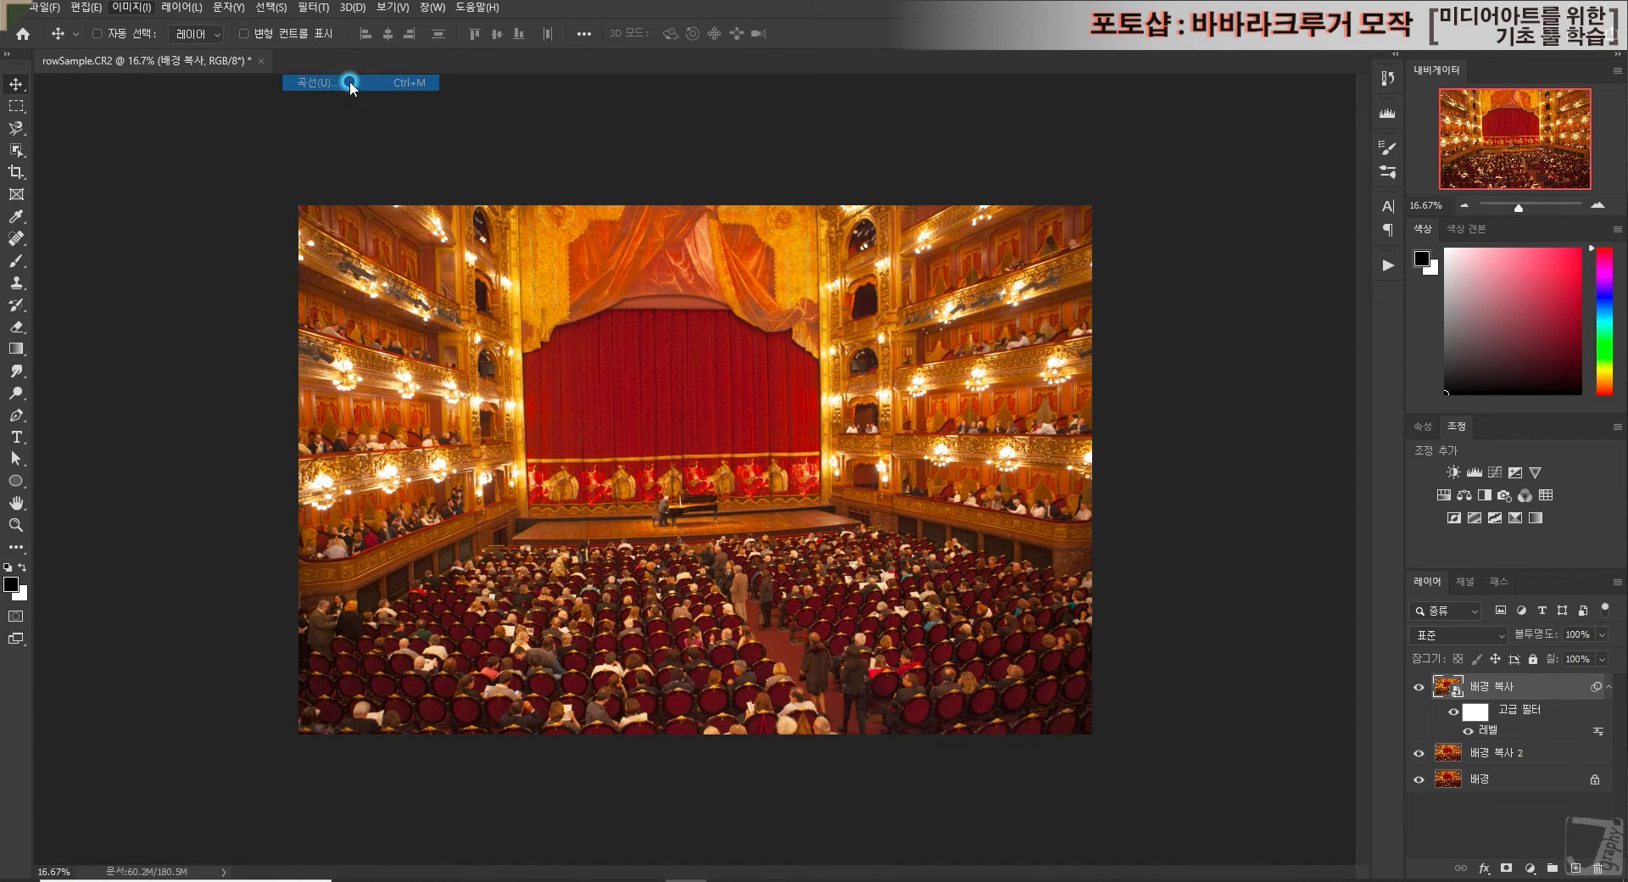
mouse_move(660, 150)
mouse_down()
mouse_move(1055, 43)
mouse_move(1204, 140)
mouse_move(1067, 134)
mouse_move(1132, 162)
mouse_up()
click(1155, 359)
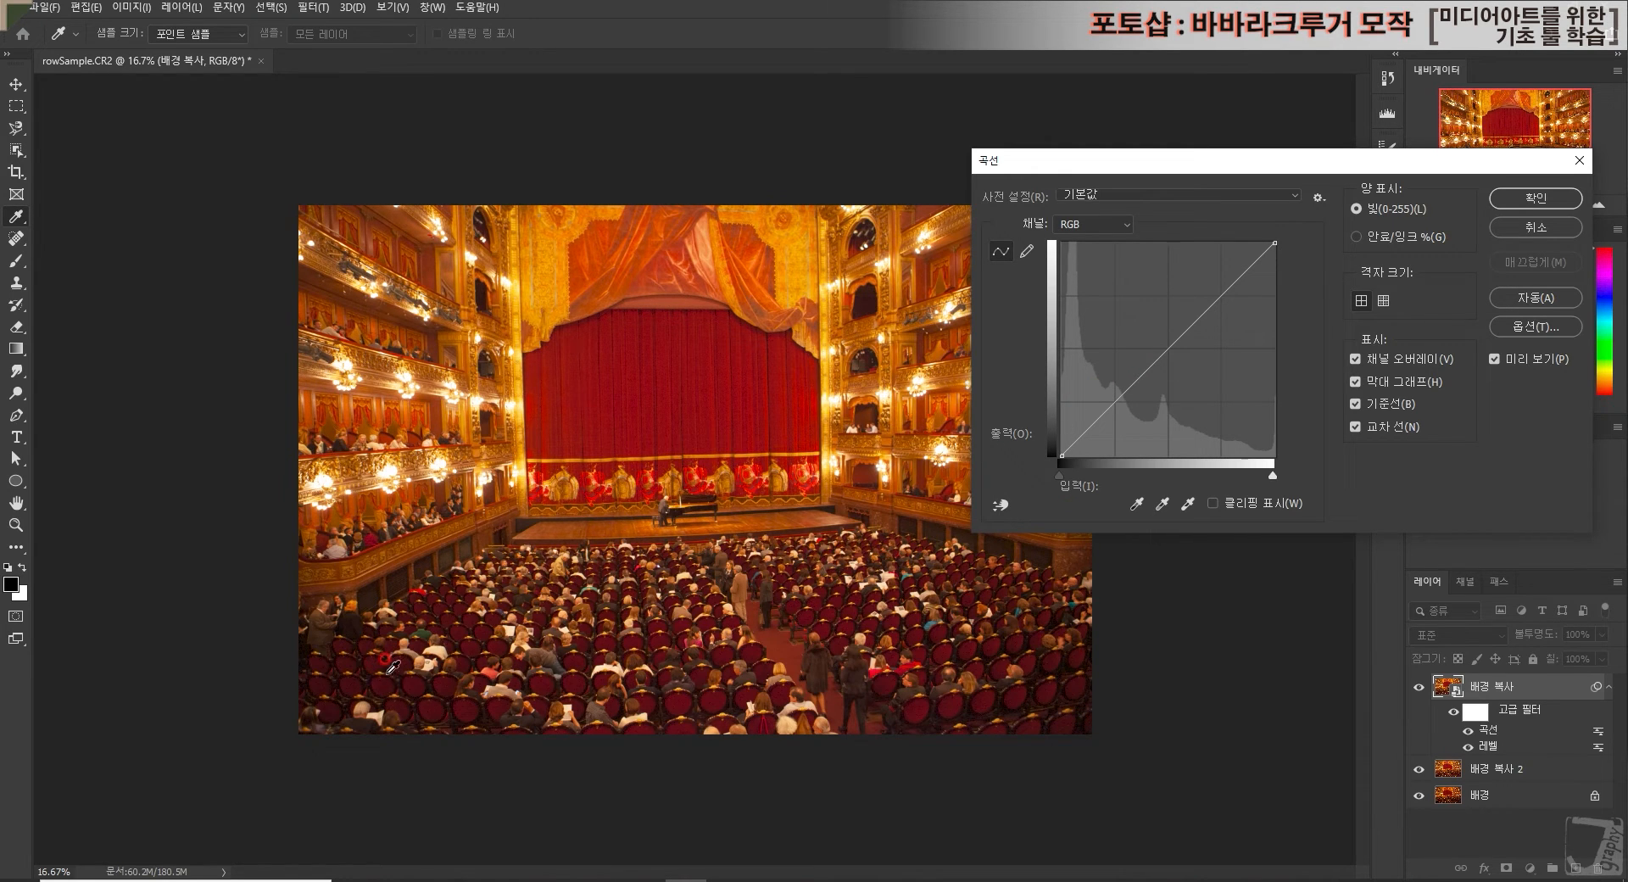
click(1001, 506)
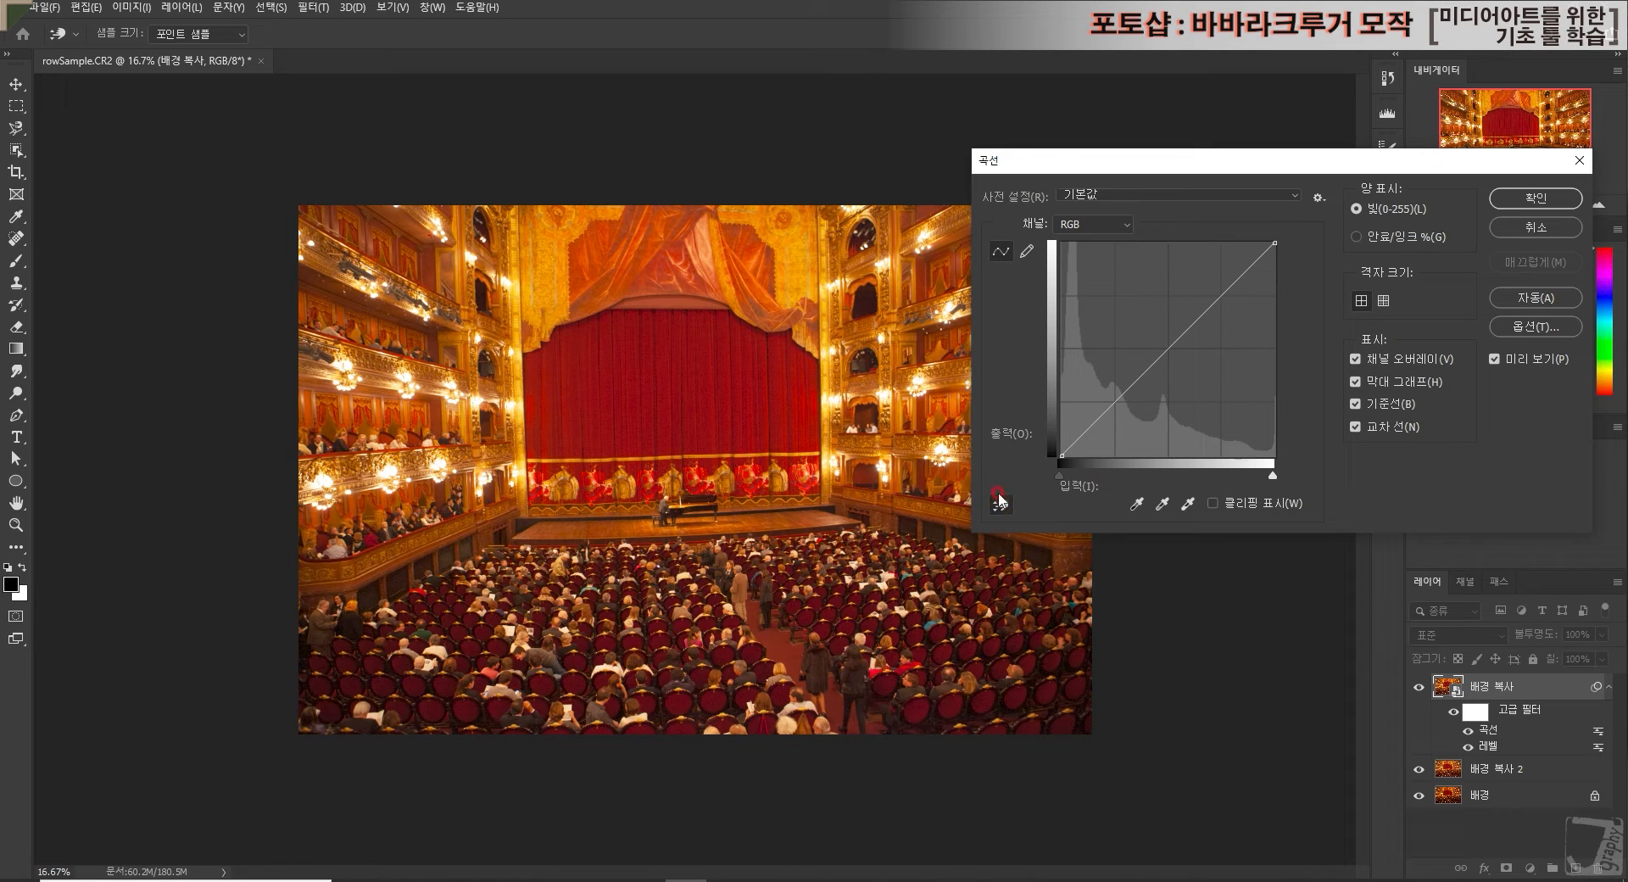
click(351, 675)
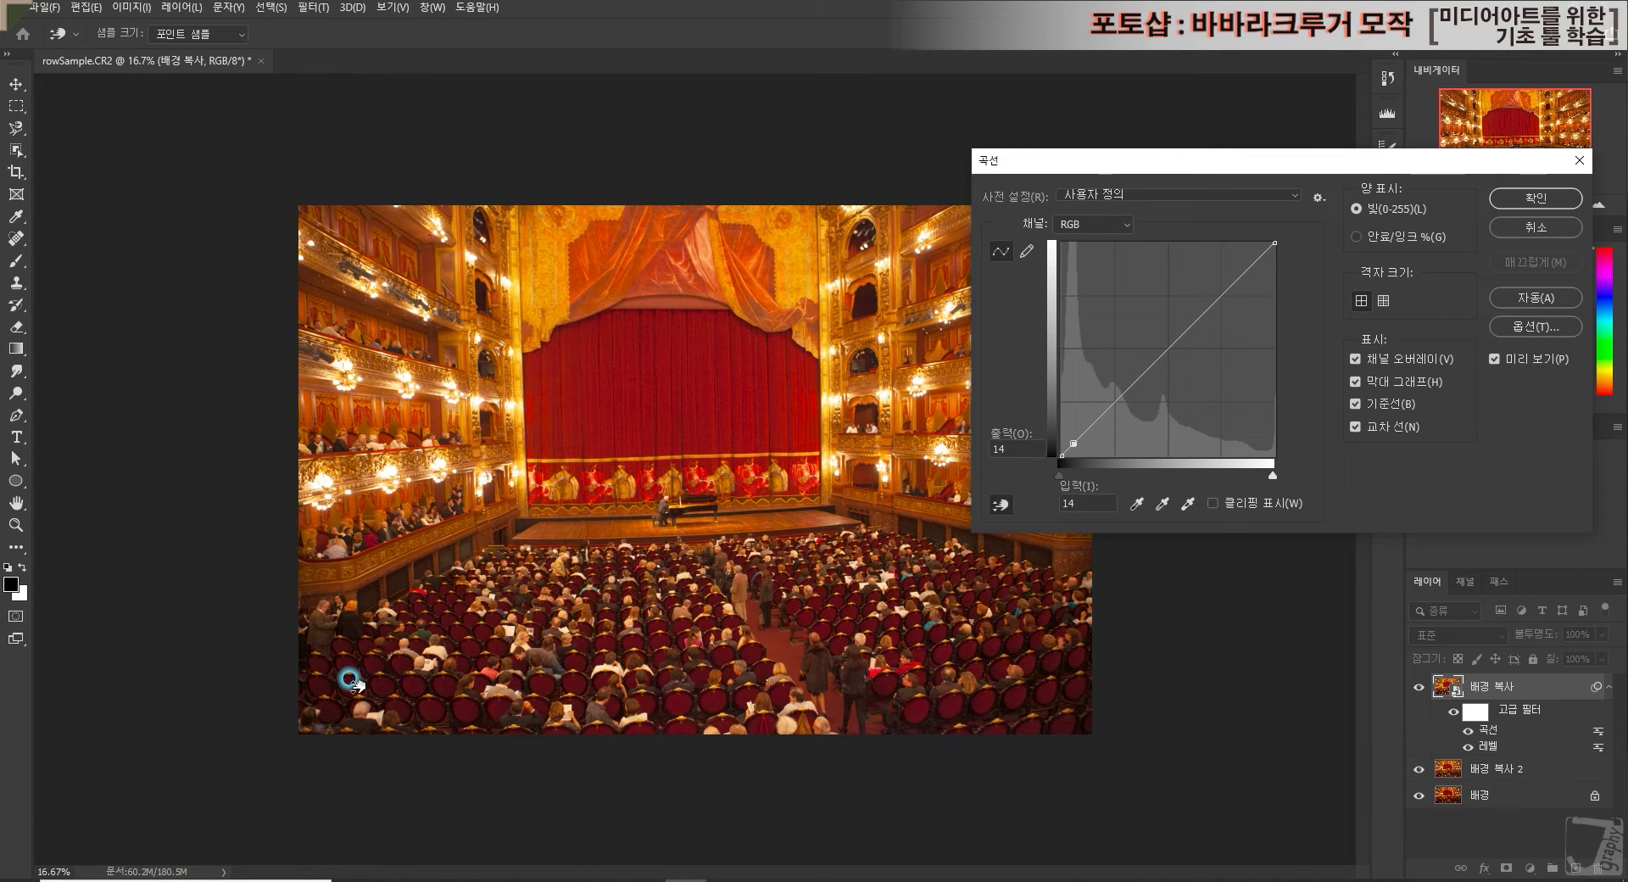
drag(350, 678, 348, 673)
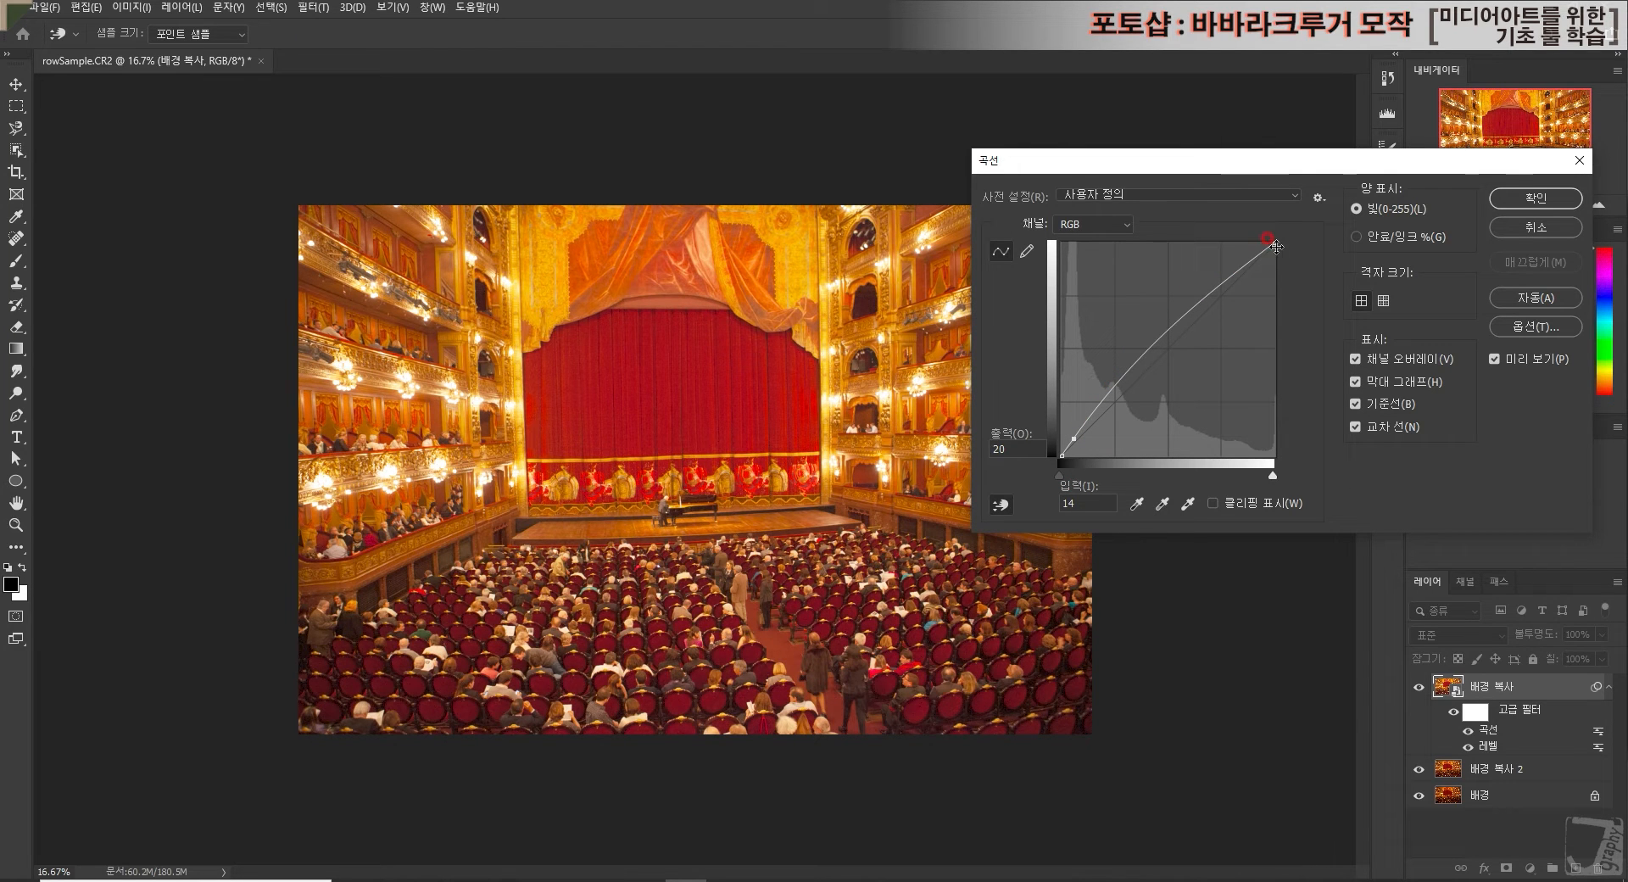
click(352, 669)
Step: Add two more shadow points to the RGB curve, one at input 52 and output 55, apply it, and toggle the Curves filter
click(1058, 477)
drag(1097, 402, 1101, 409)
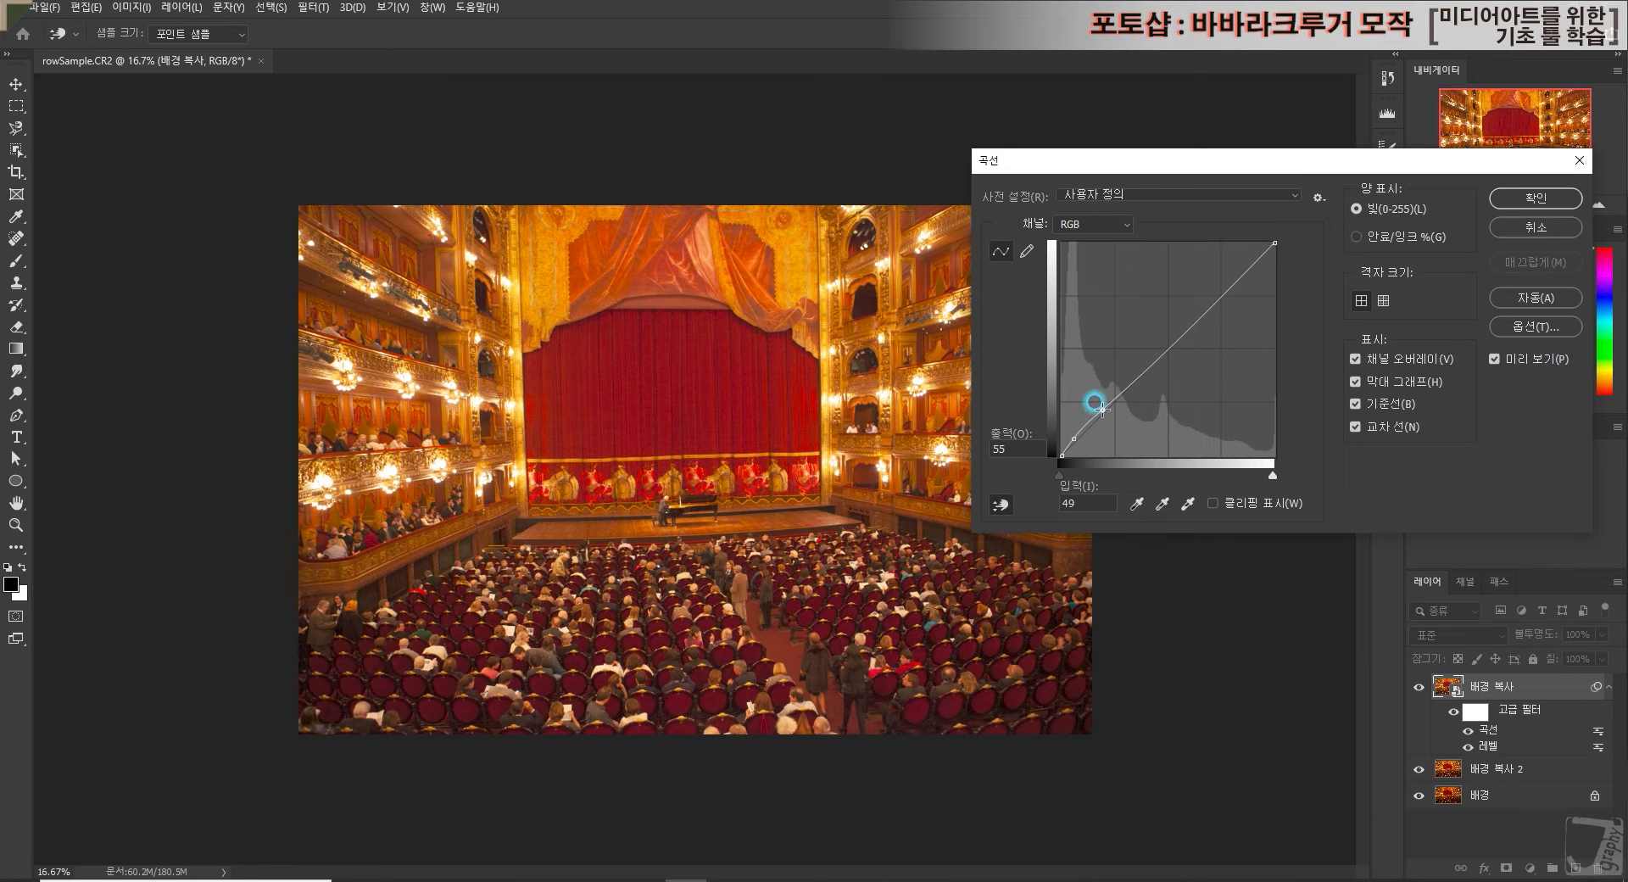
click(1092, 424)
drag(1091, 425, 1105, 410)
click(1194, 480)
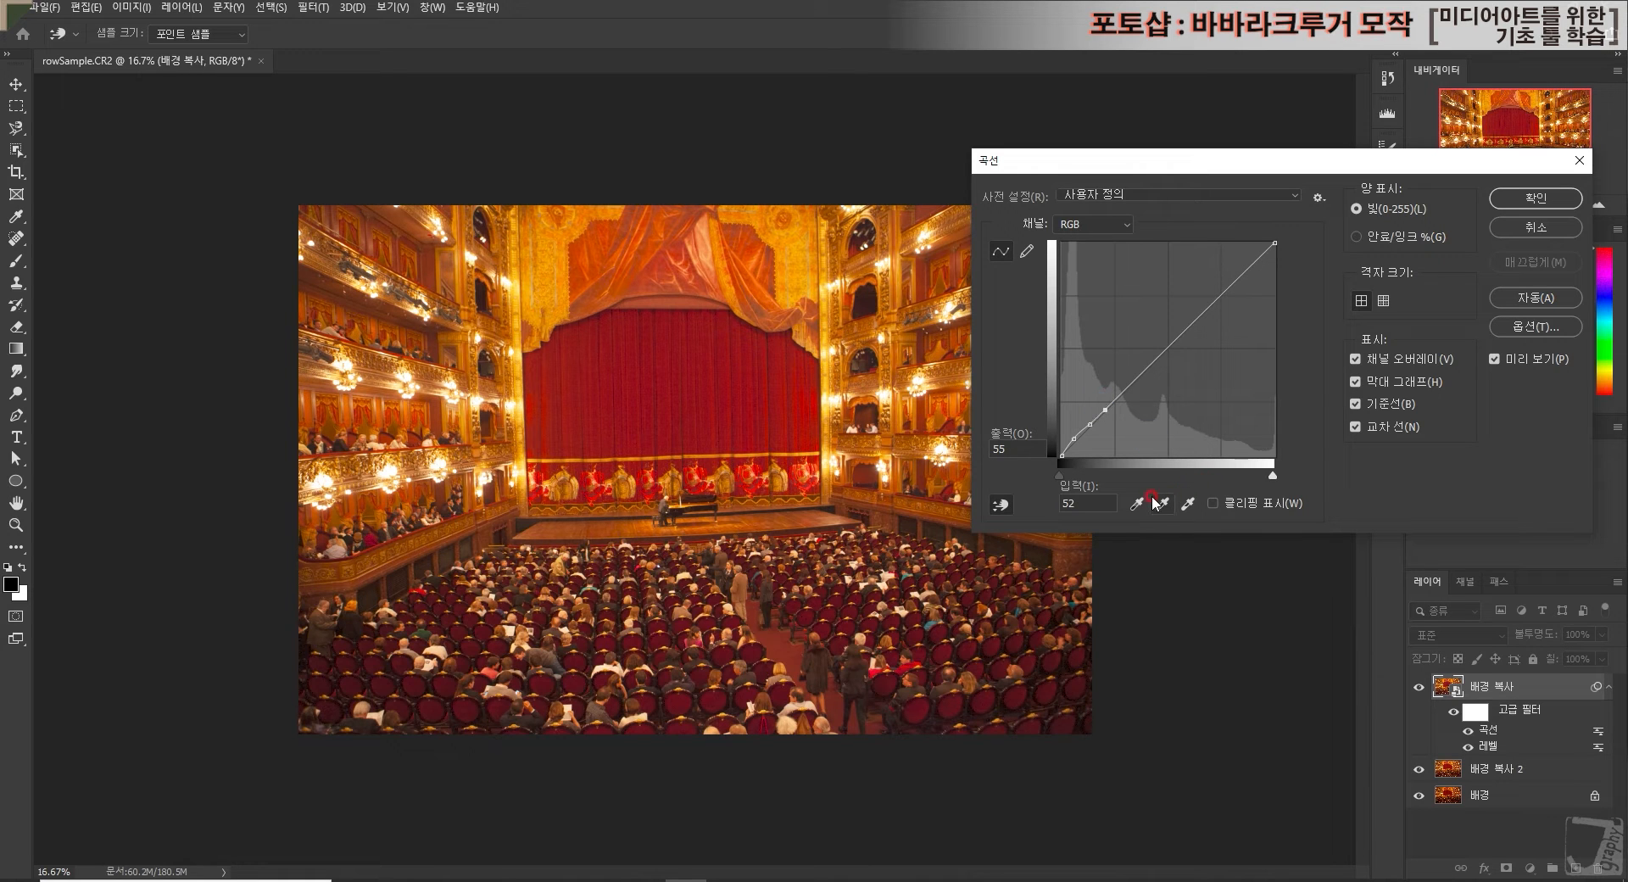
click(1541, 201)
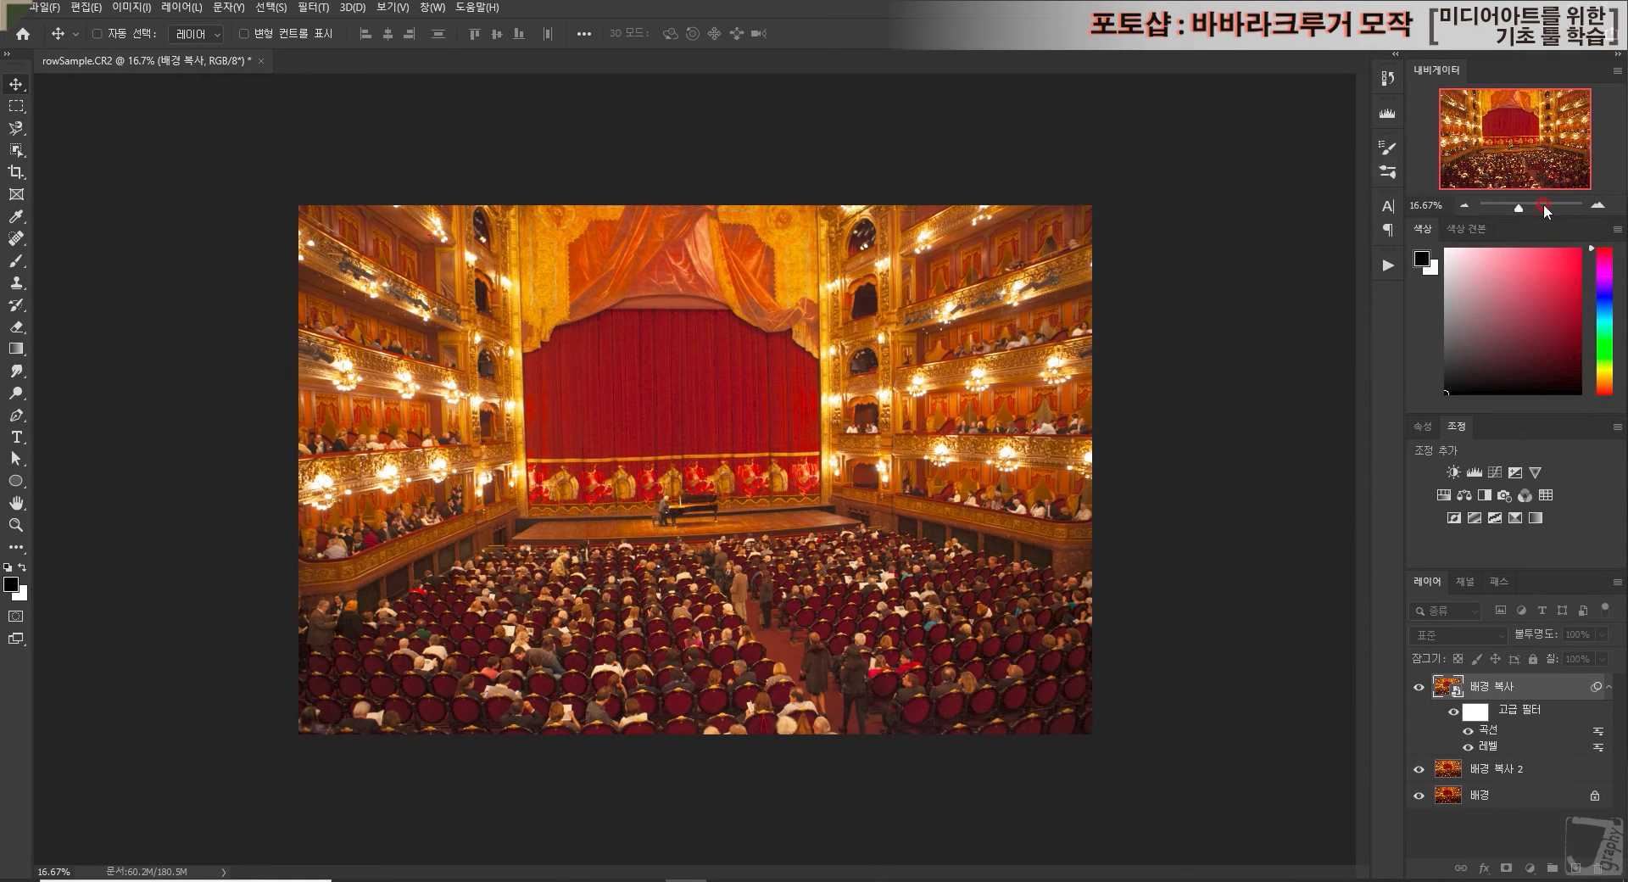
click(1465, 733)
click(1465, 735)
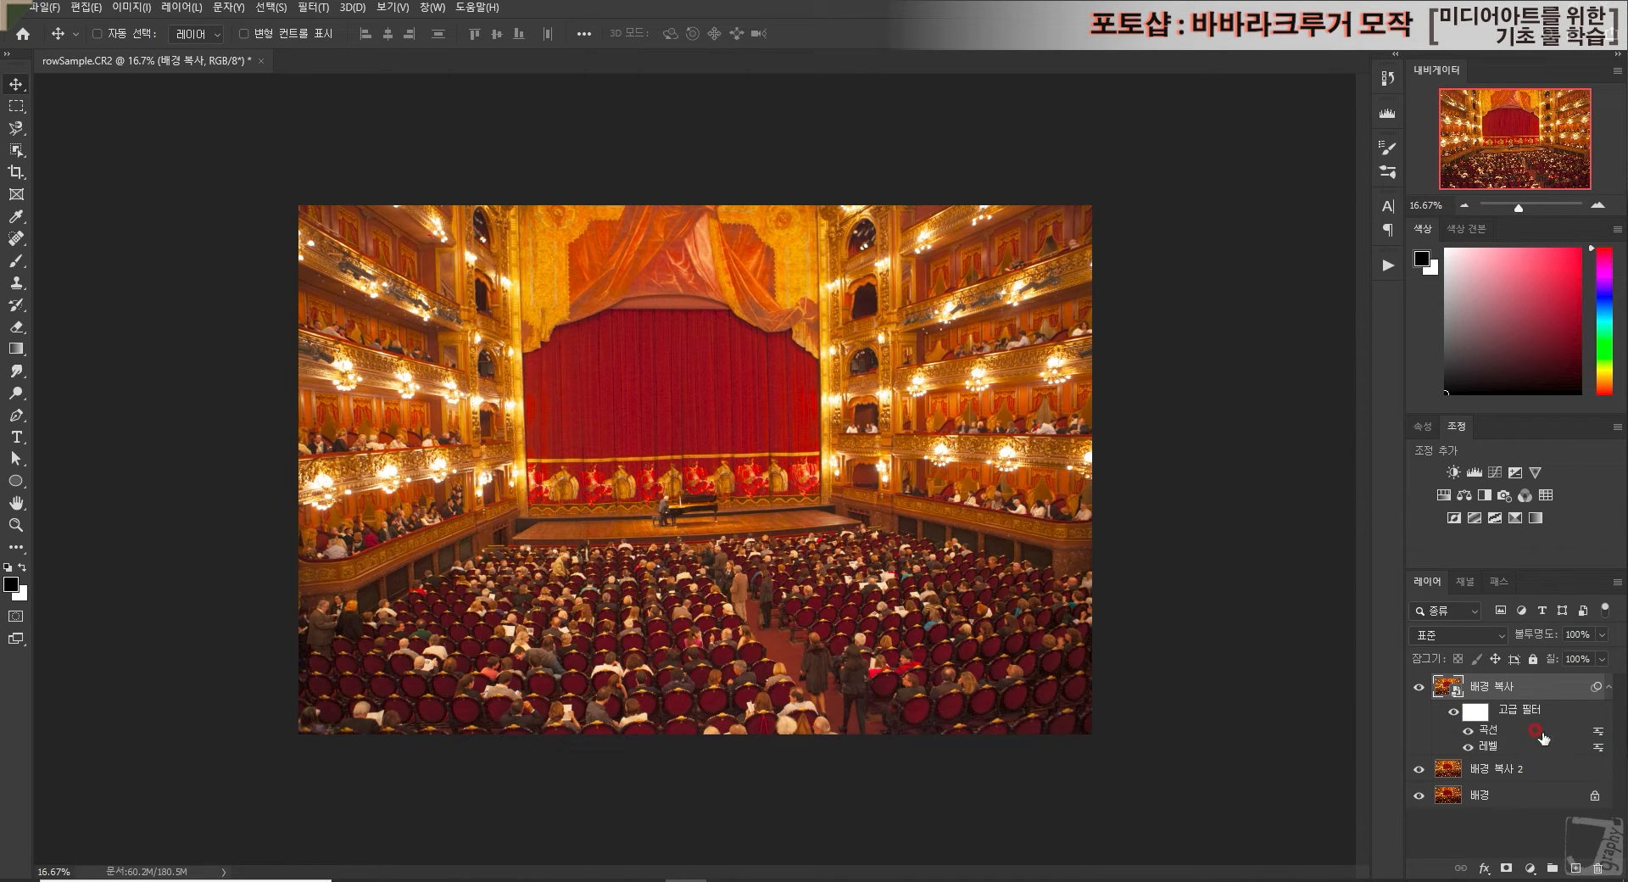
Step: Reopen the Curves smart filter and raise the midtones of the Red channel slightly
double_click(1488, 730)
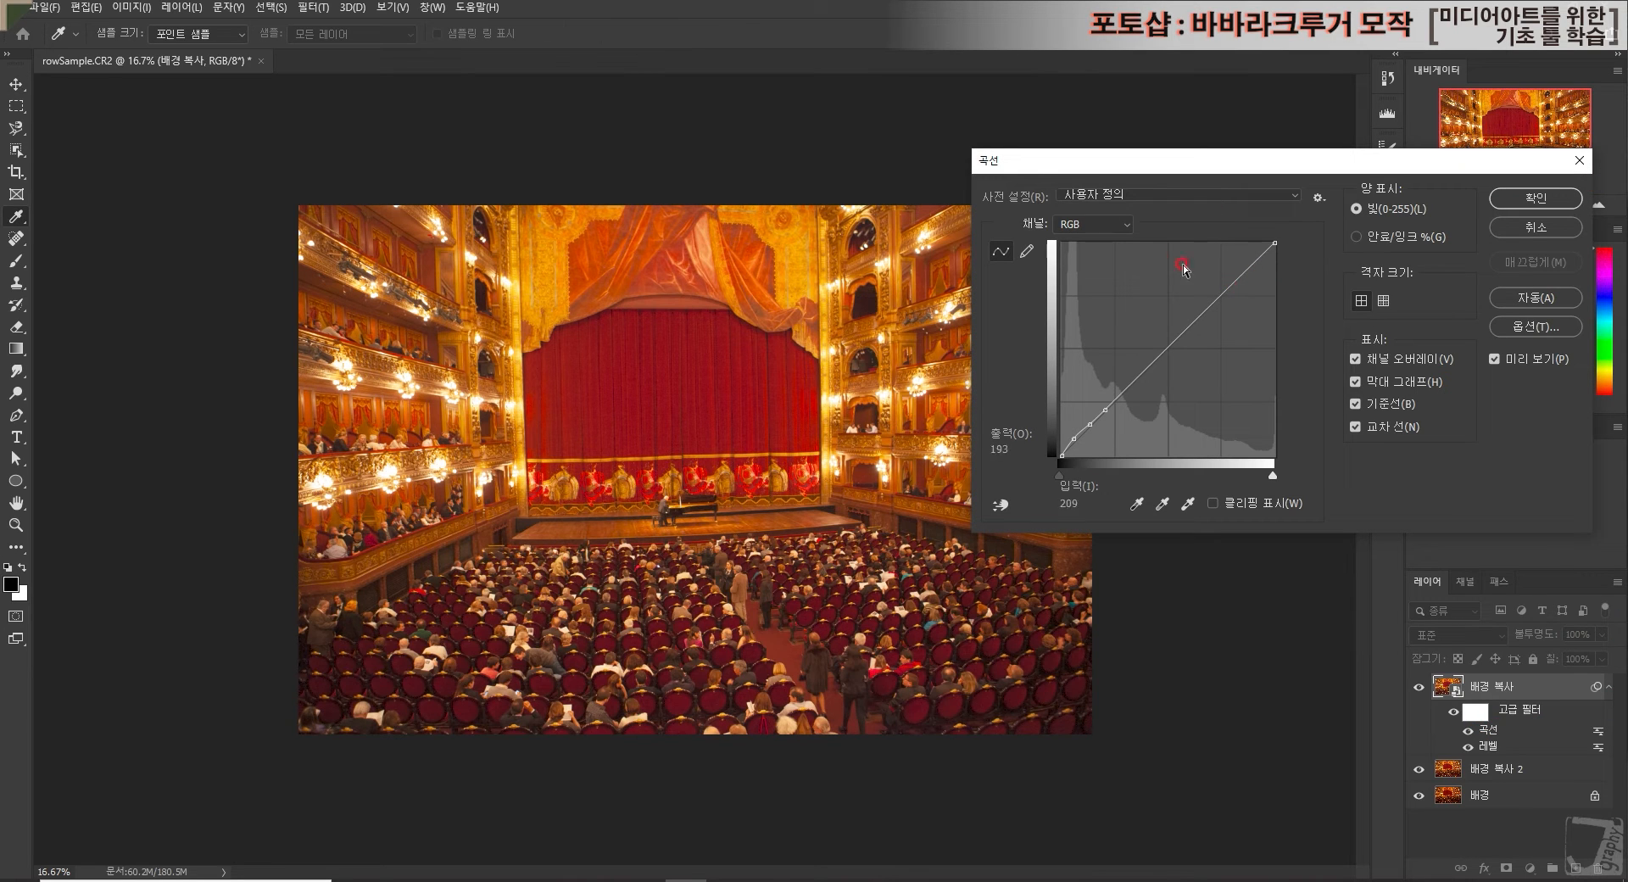
click(1104, 227)
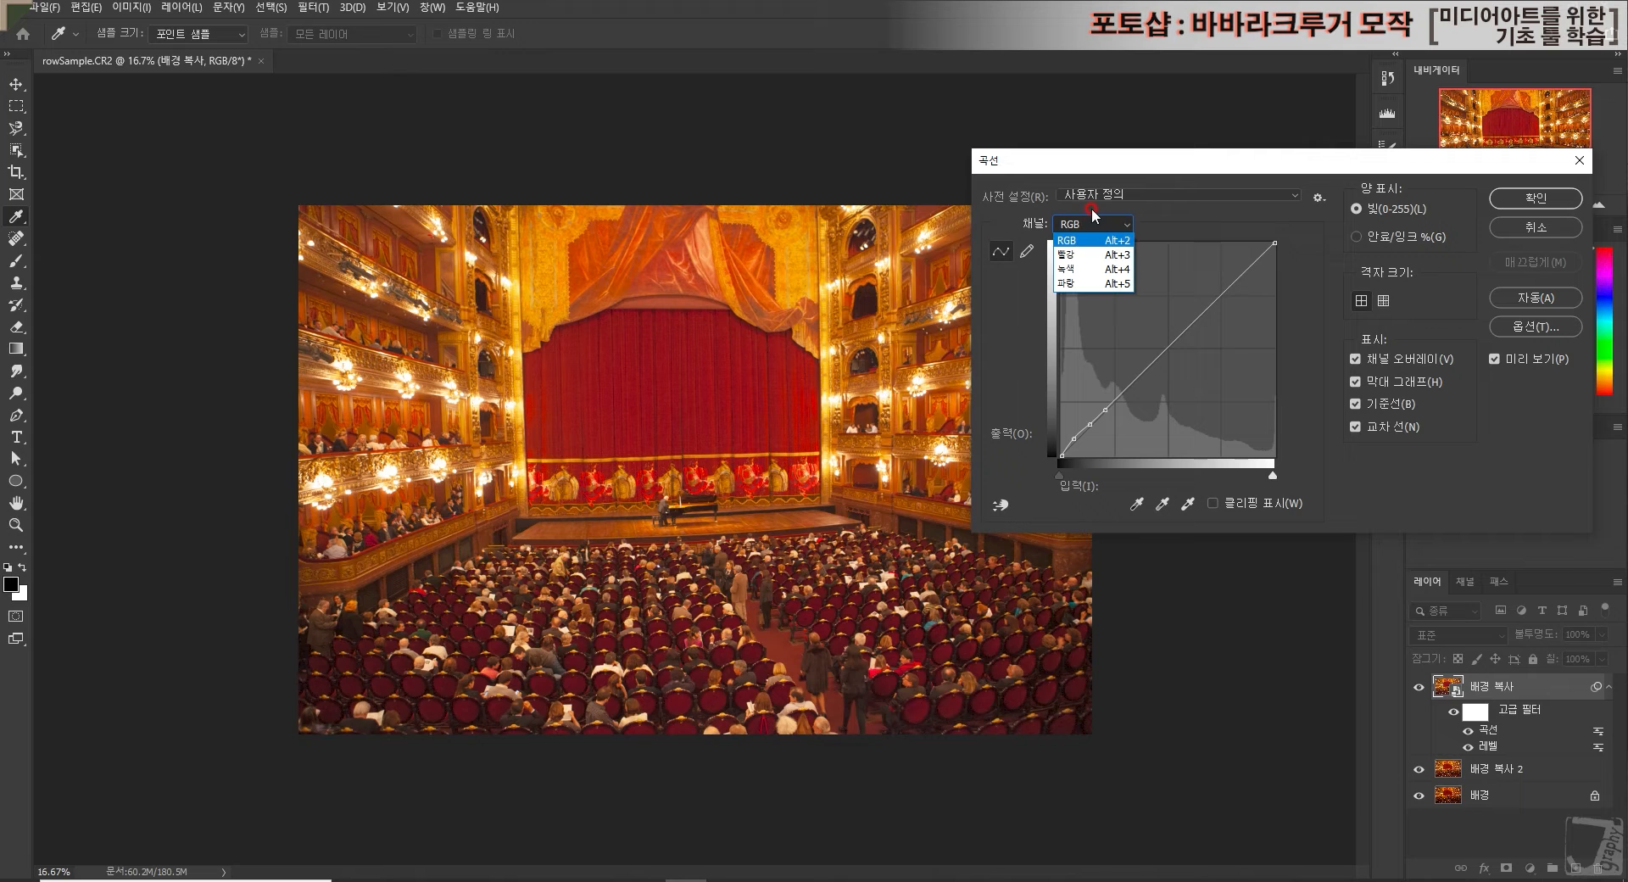
click(1110, 255)
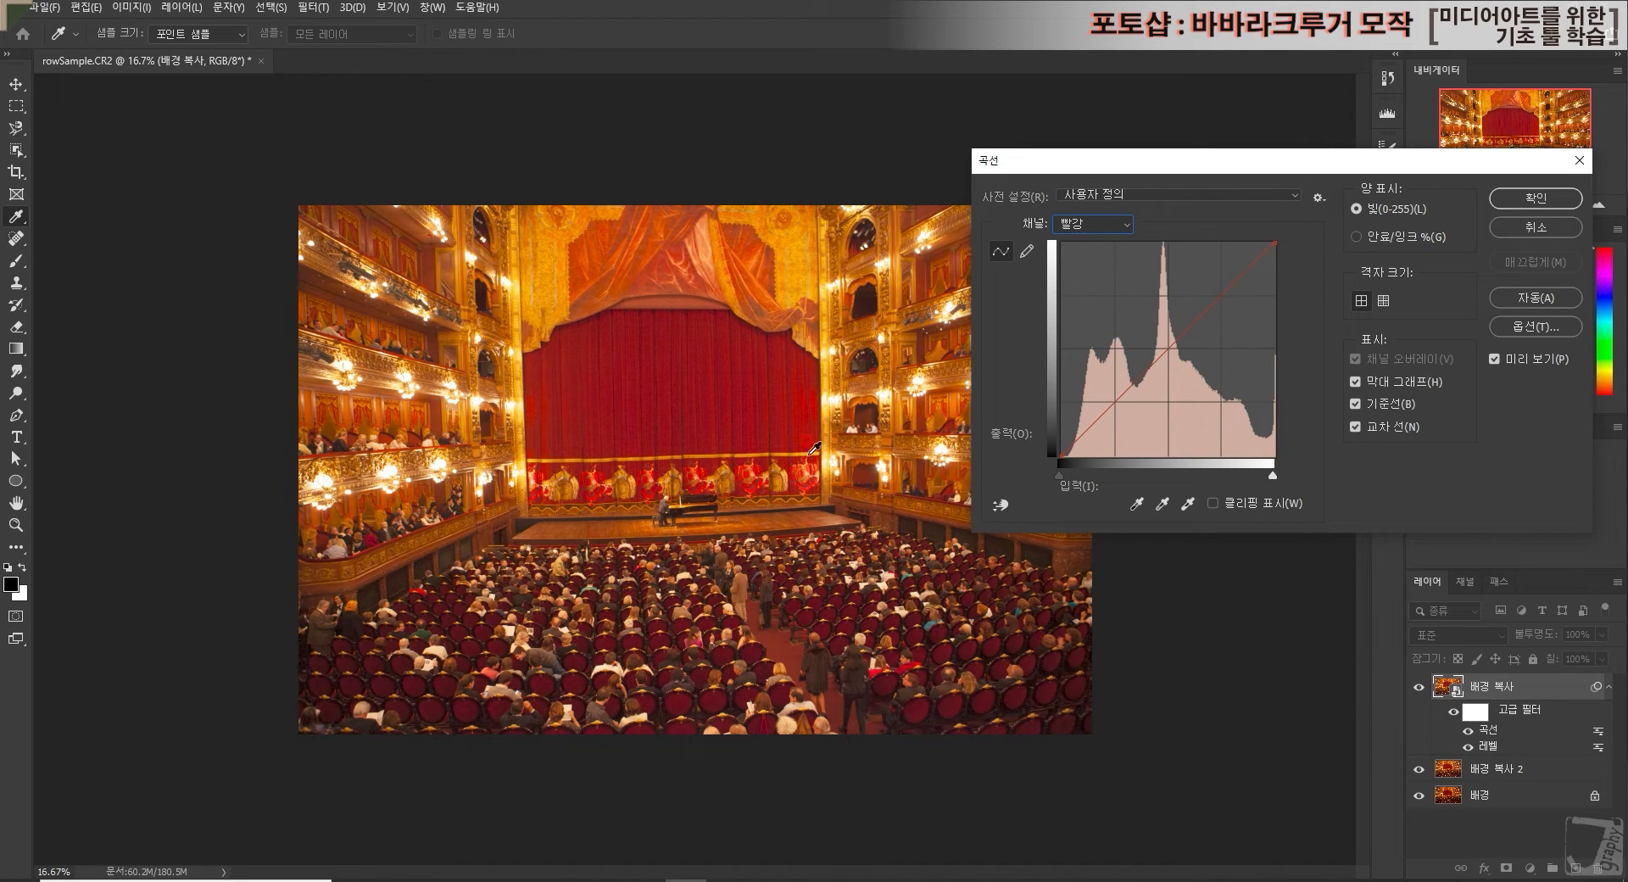
click(1147, 367)
drag(1163, 366, 1170, 345)
click(1548, 200)
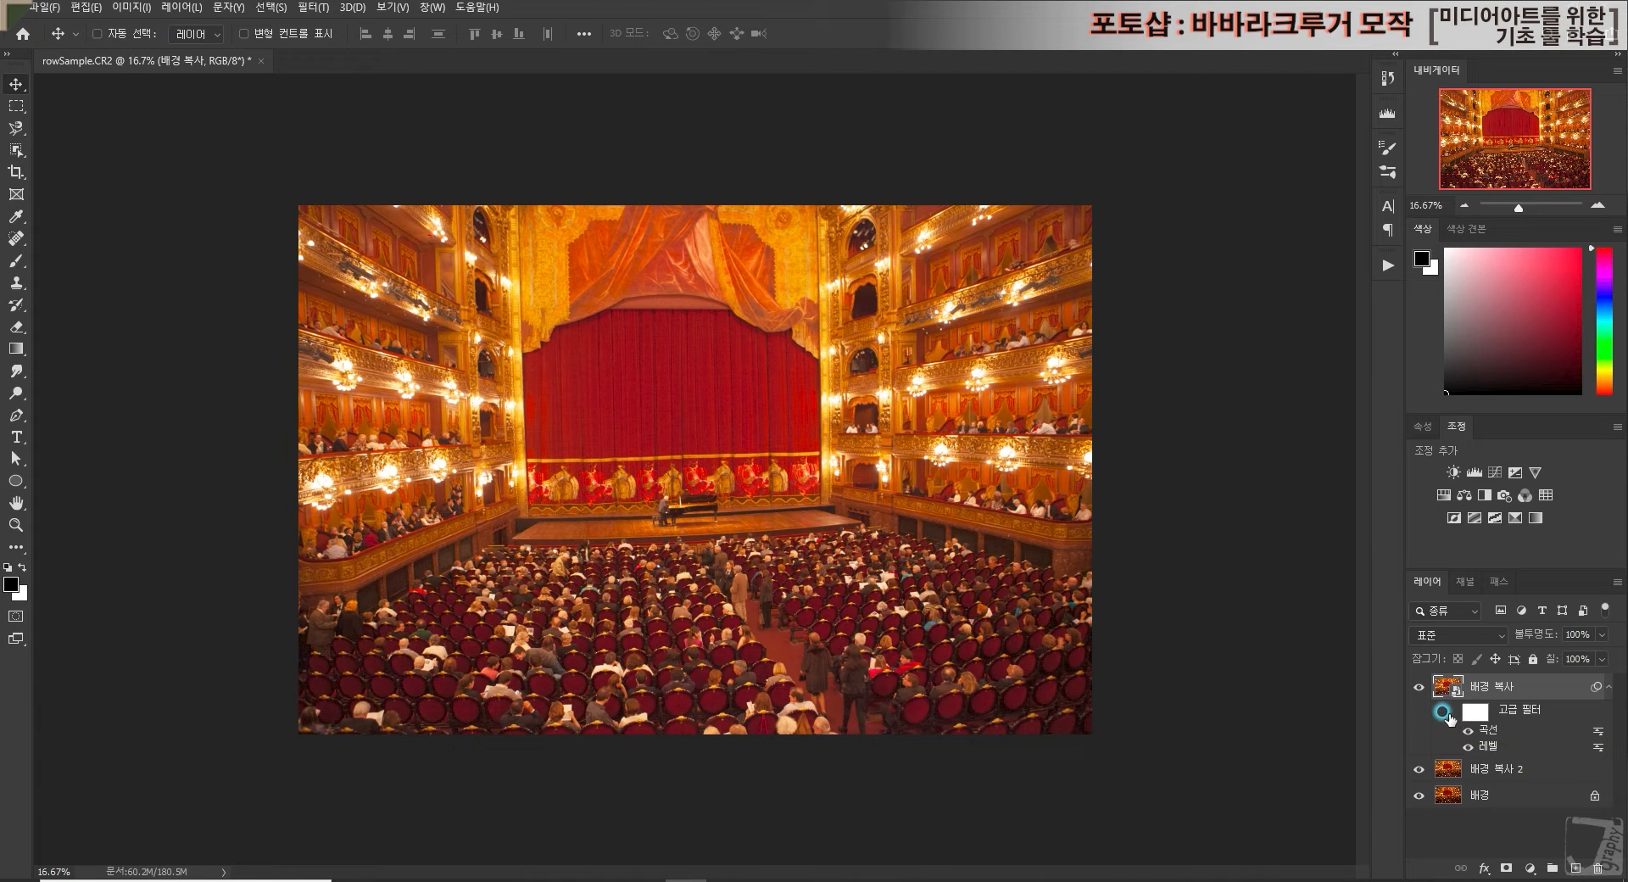
Step: Toggle all smart filters of the smart object repeatedly to compare the combined Curves and Levels result with the unfiltered image
click(1449, 712)
click(1449, 714)
click(1449, 713)
click(1449, 714)
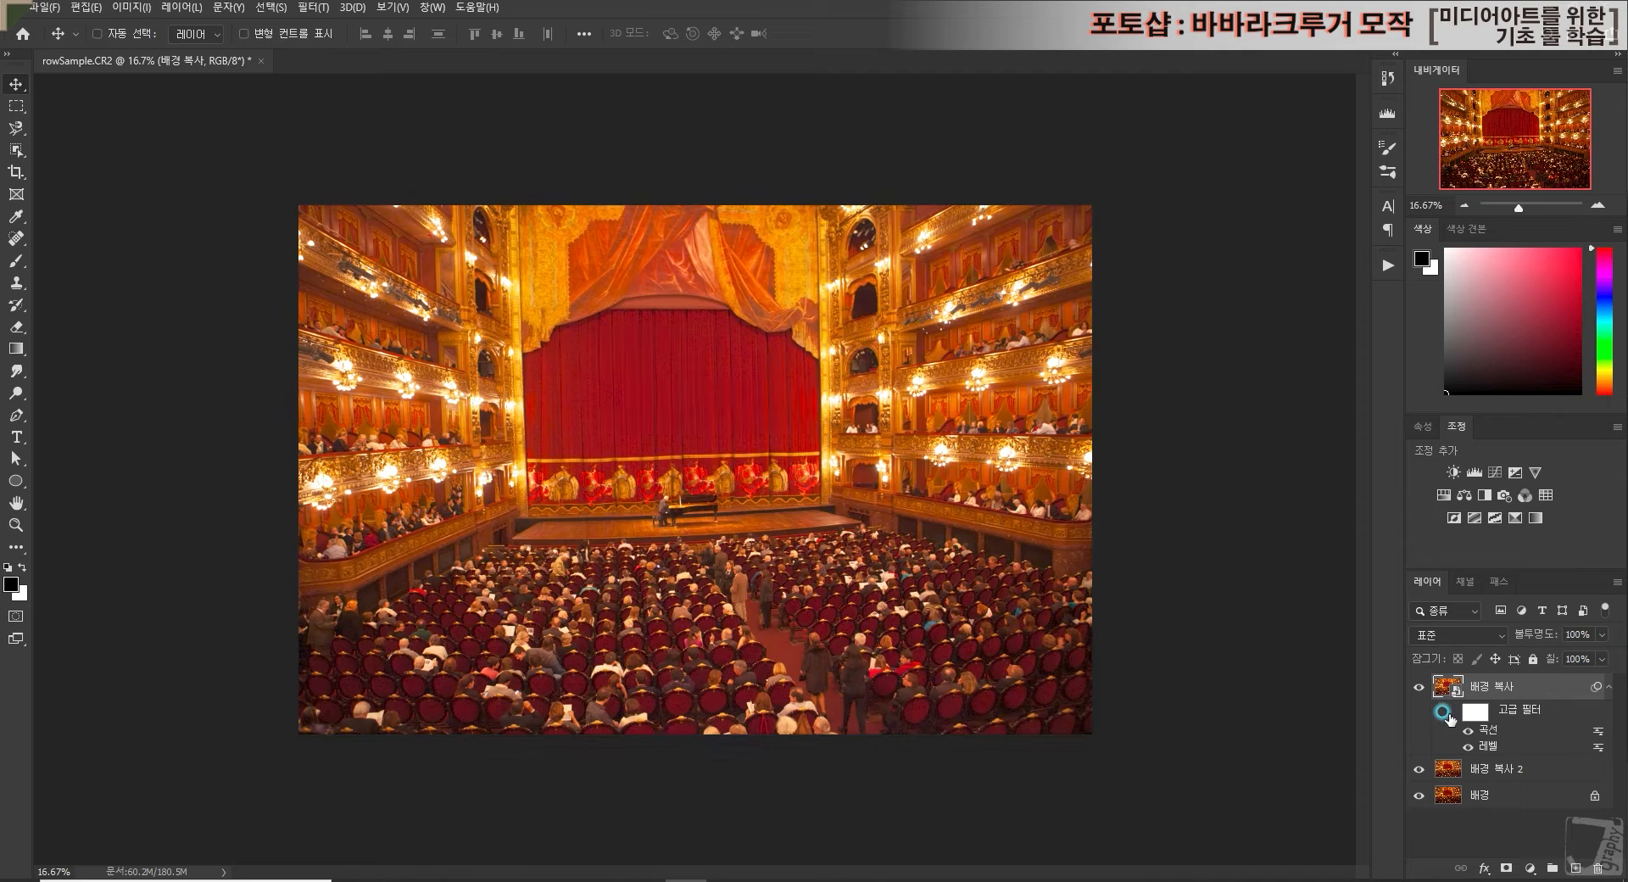
click(1449, 714)
click(1450, 714)
click(1450, 714)
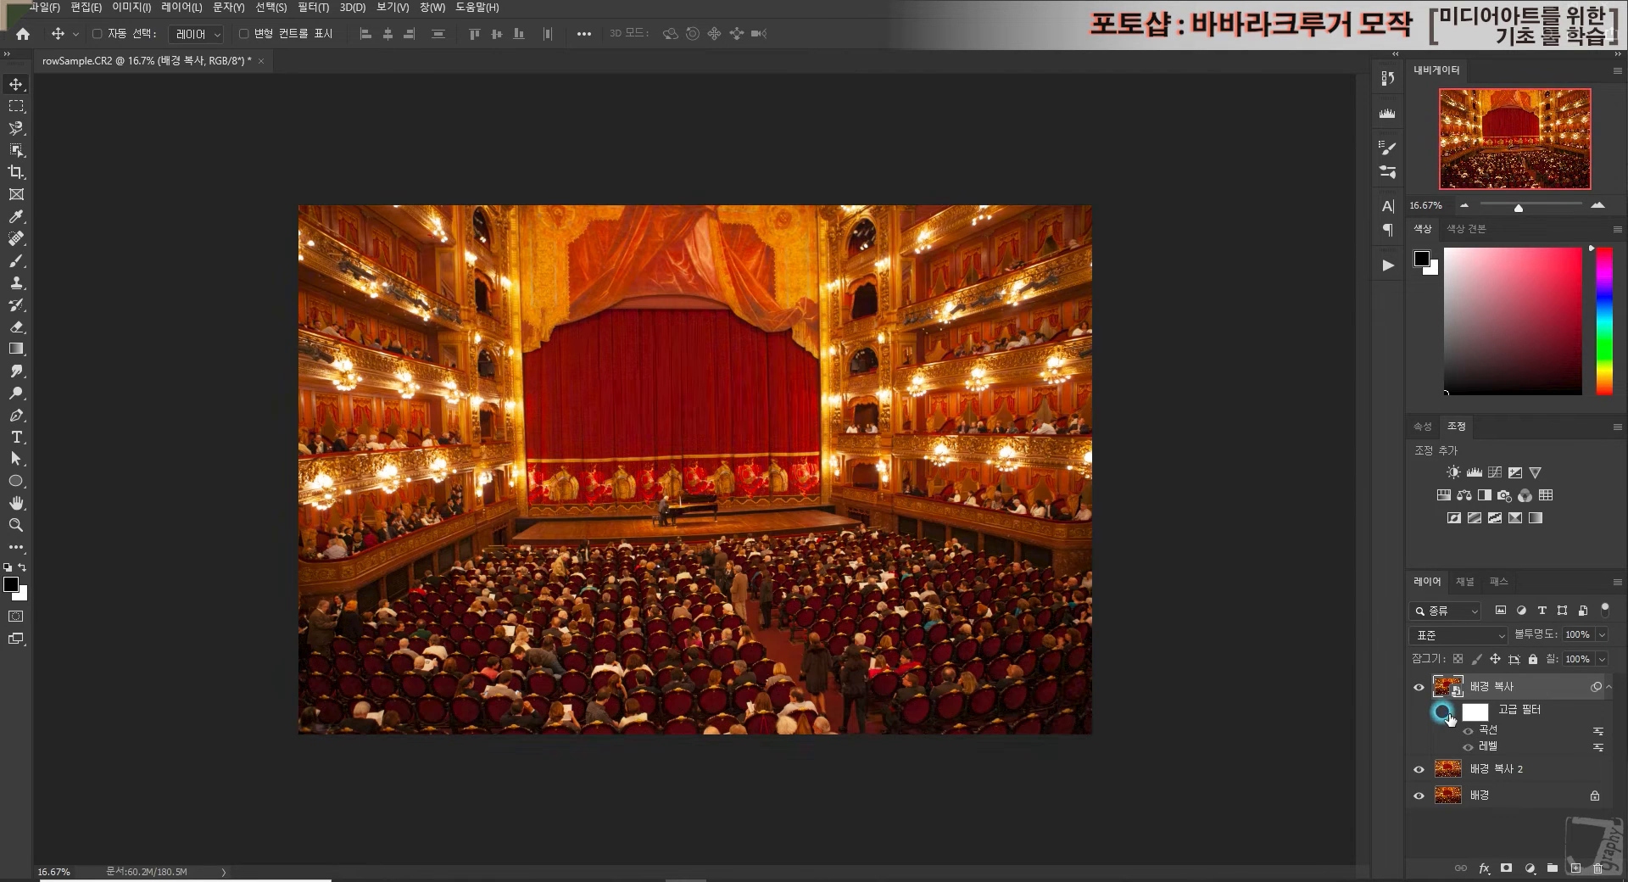
Step: Turn the smart filters back on and duplicate the smart object layer
click(1451, 713)
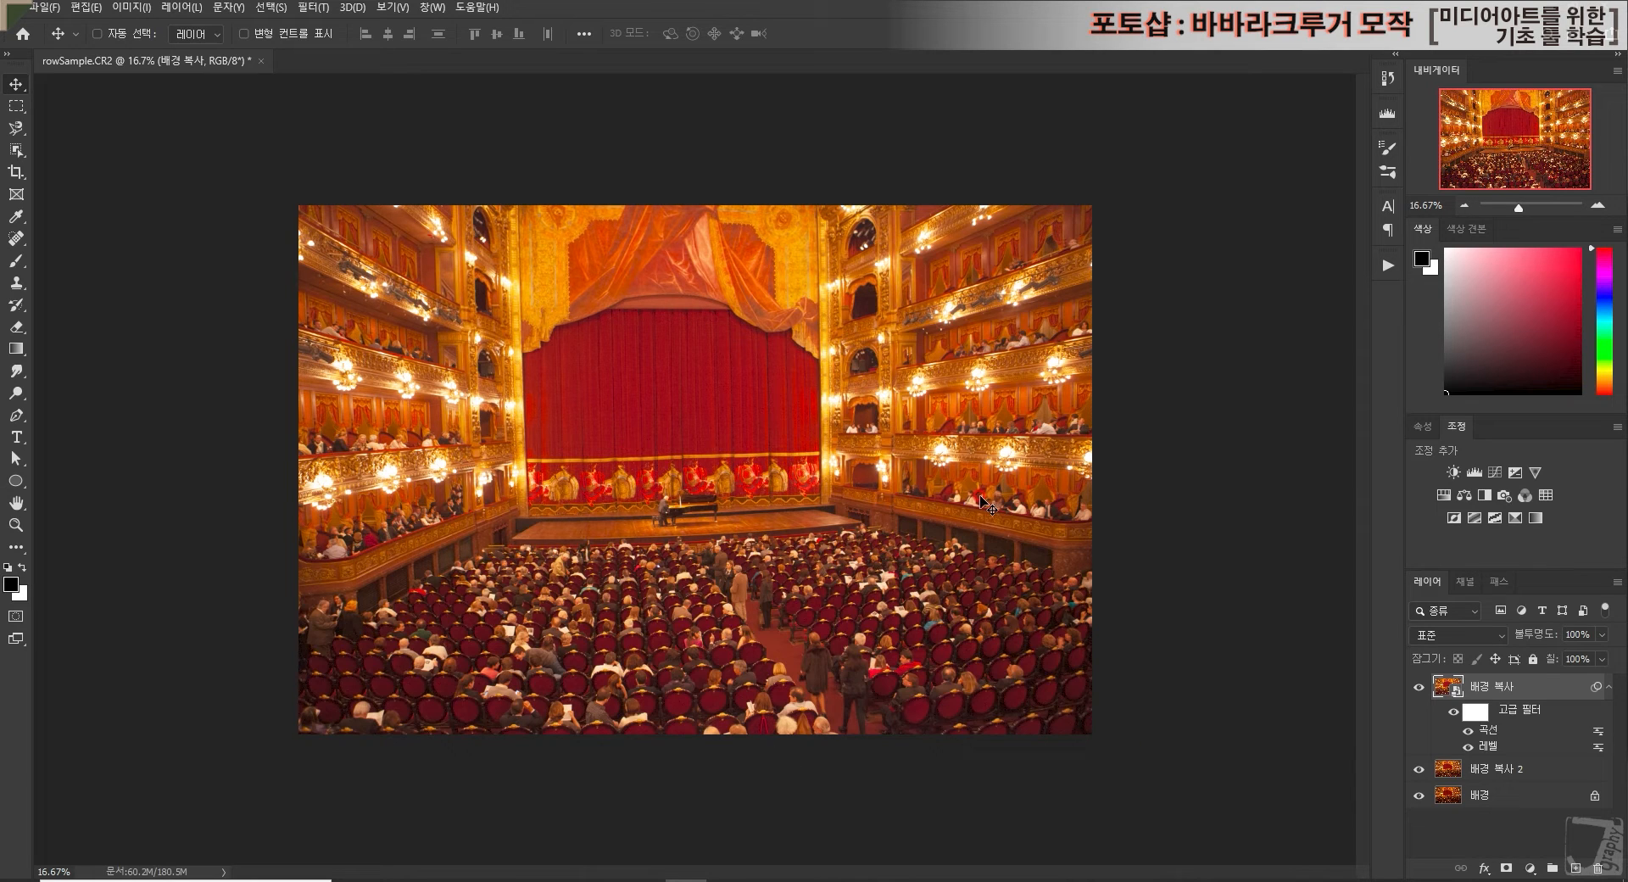
click(1155, 505)
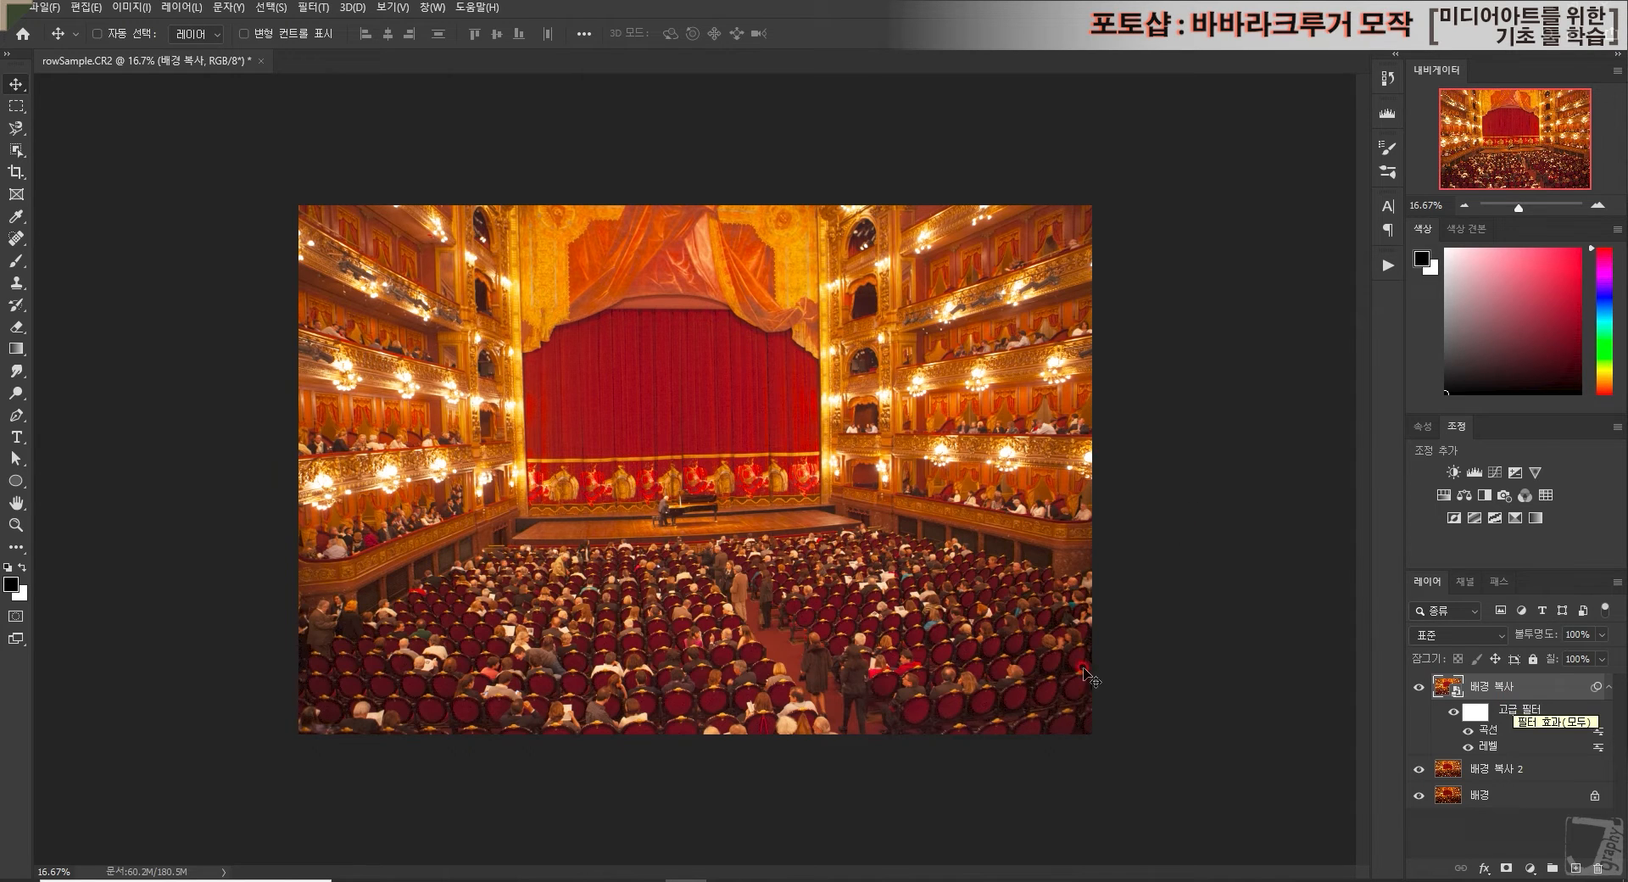
drag(1460, 703, 1575, 866)
Step: Apply a Black & White smart filter to the duplicate with reds at 25% and yellows at about 72%
click(132, 7)
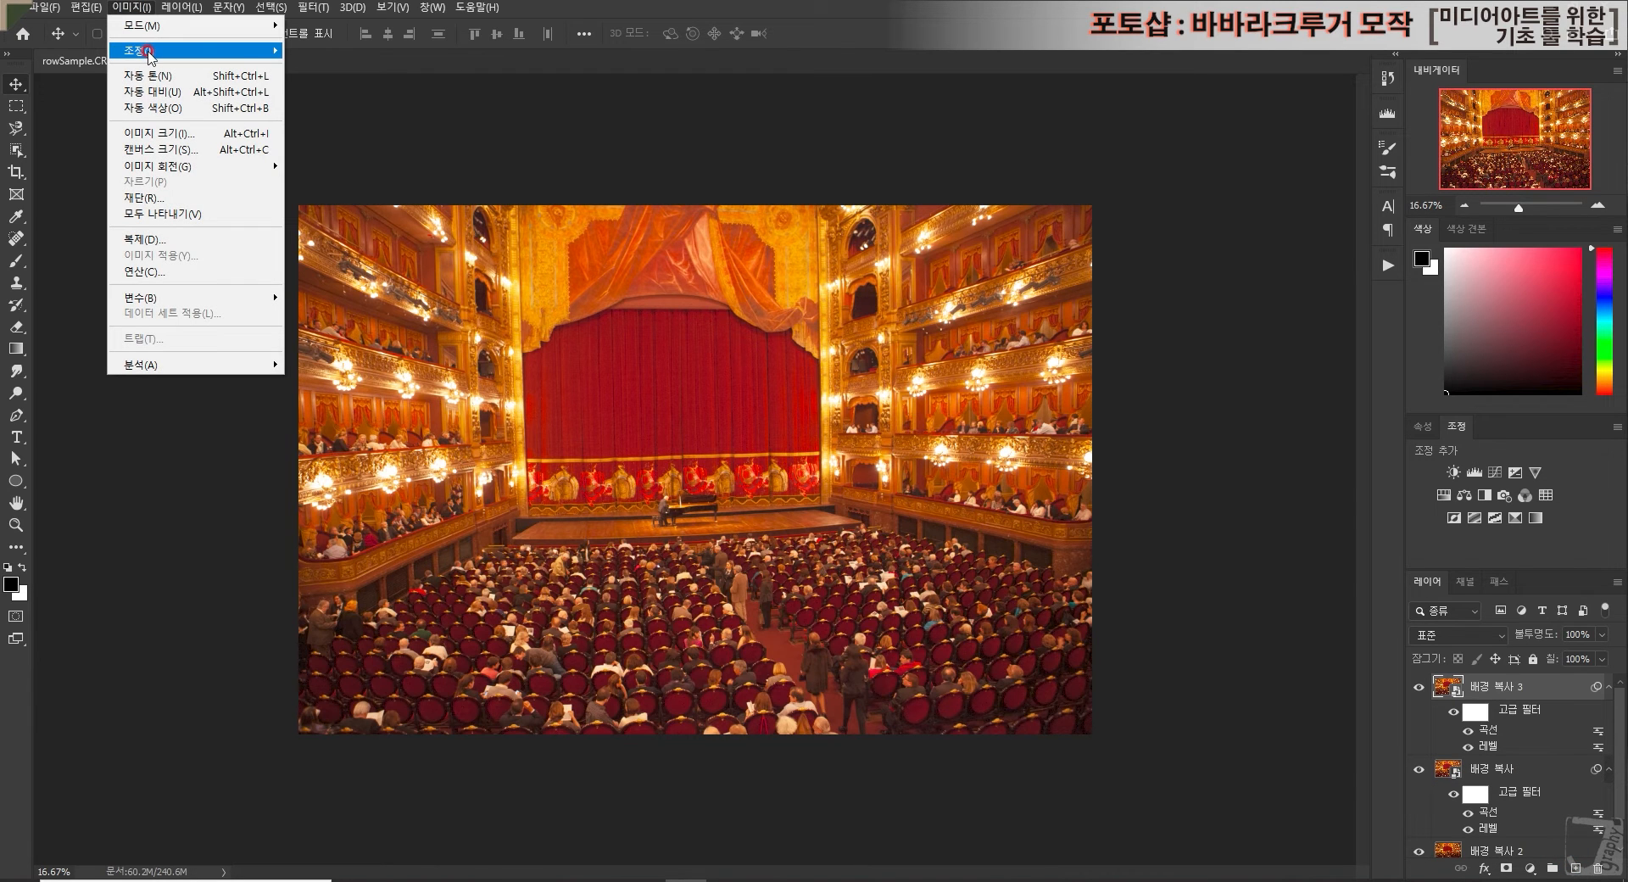
mouse_move(150, 52)
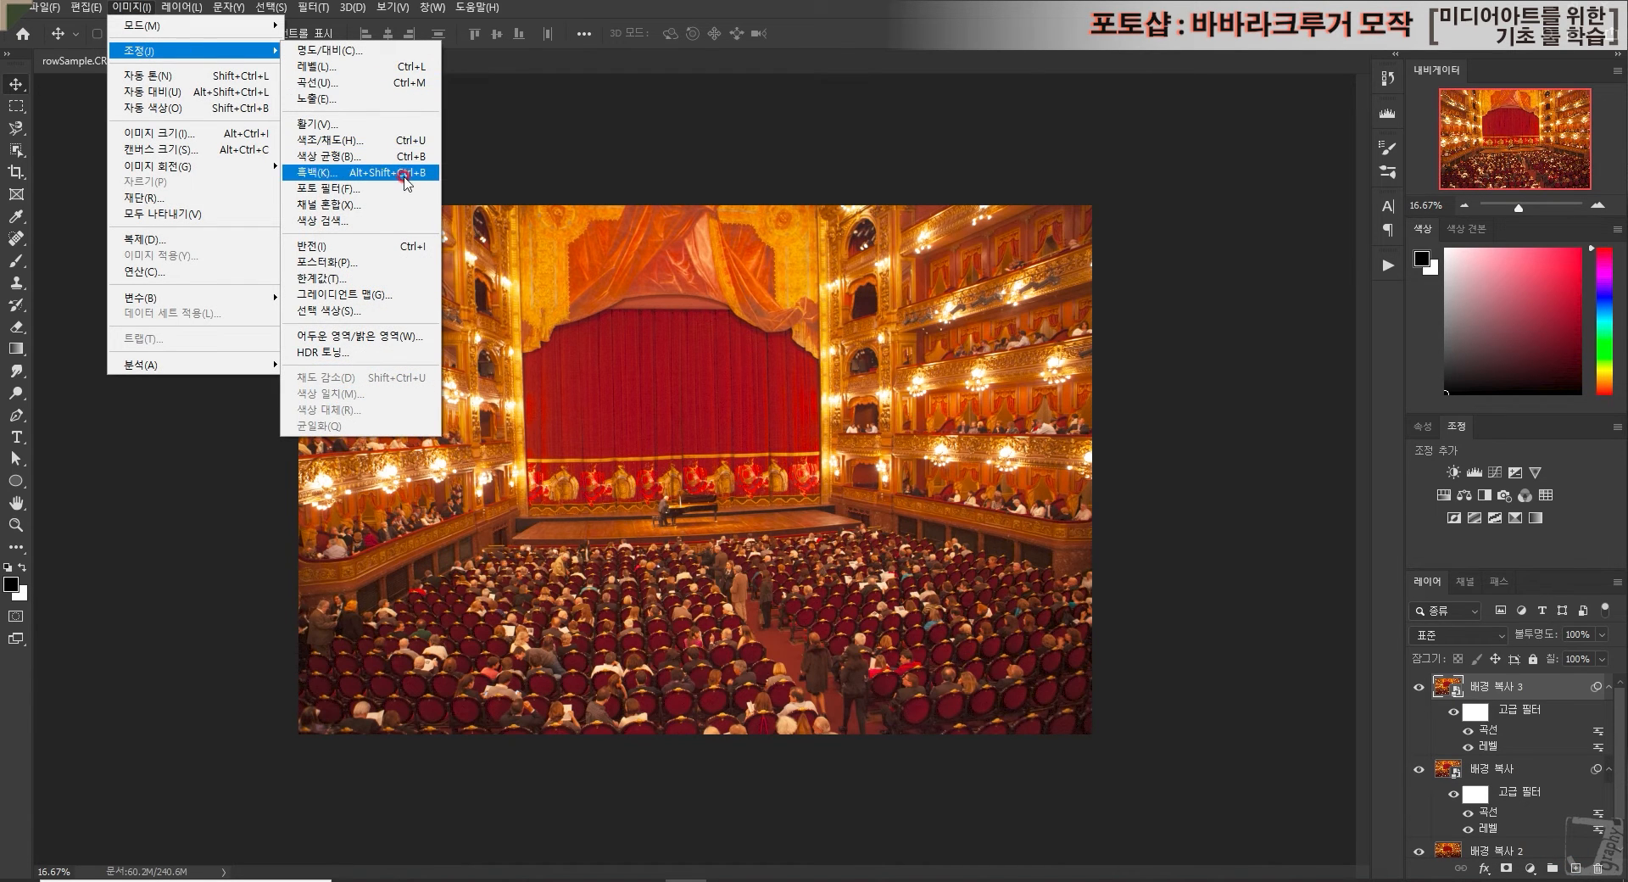
click(405, 179)
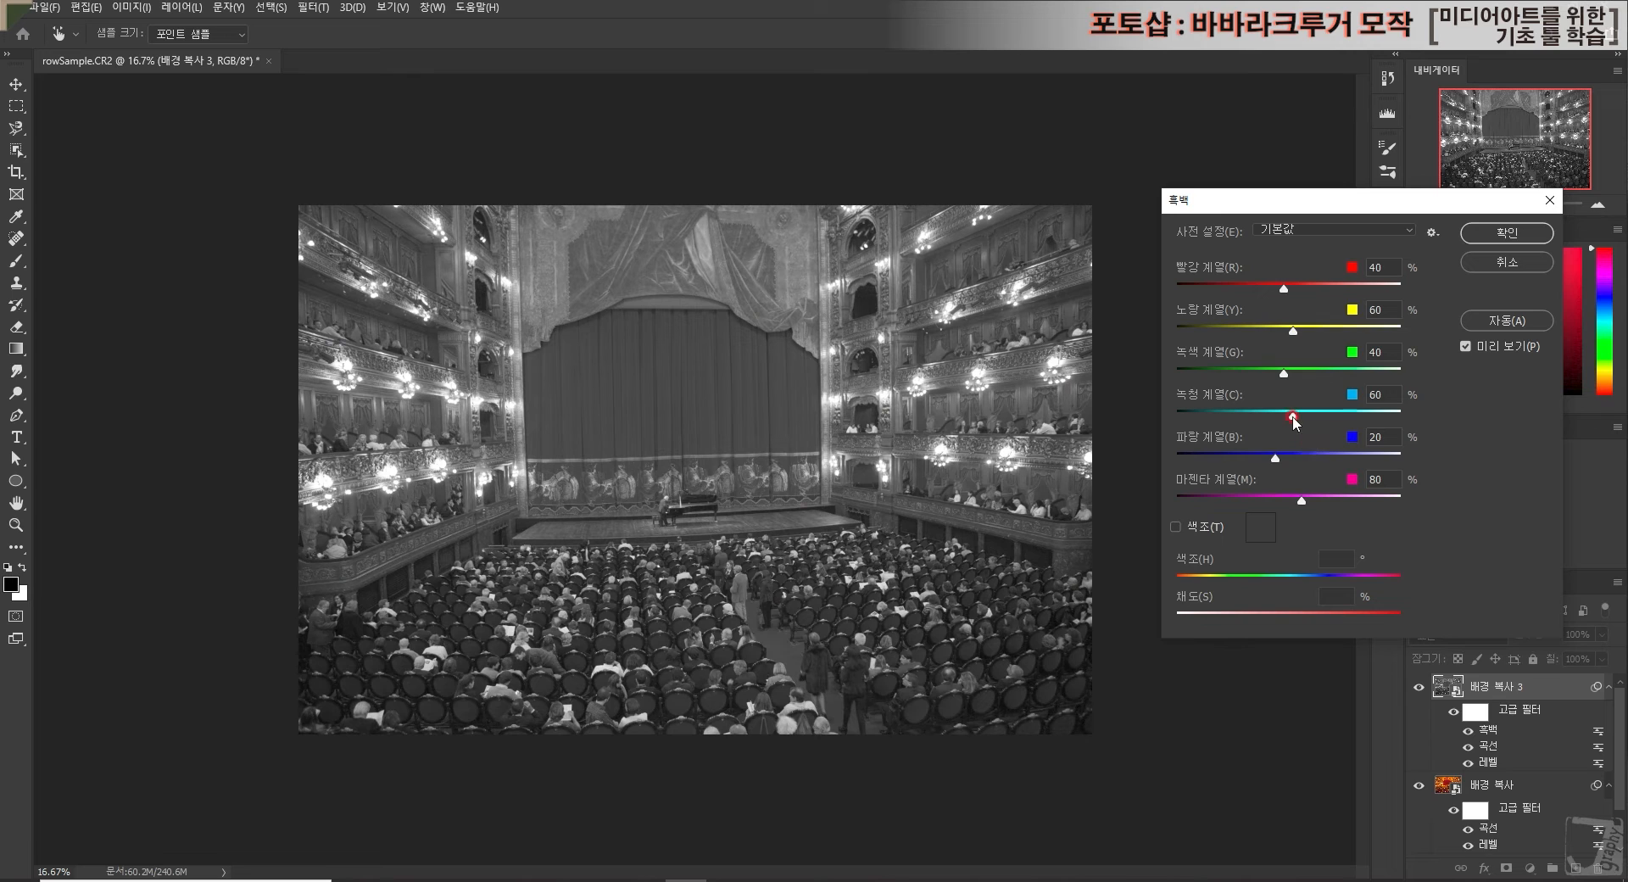
drag(1282, 283, 1307, 334)
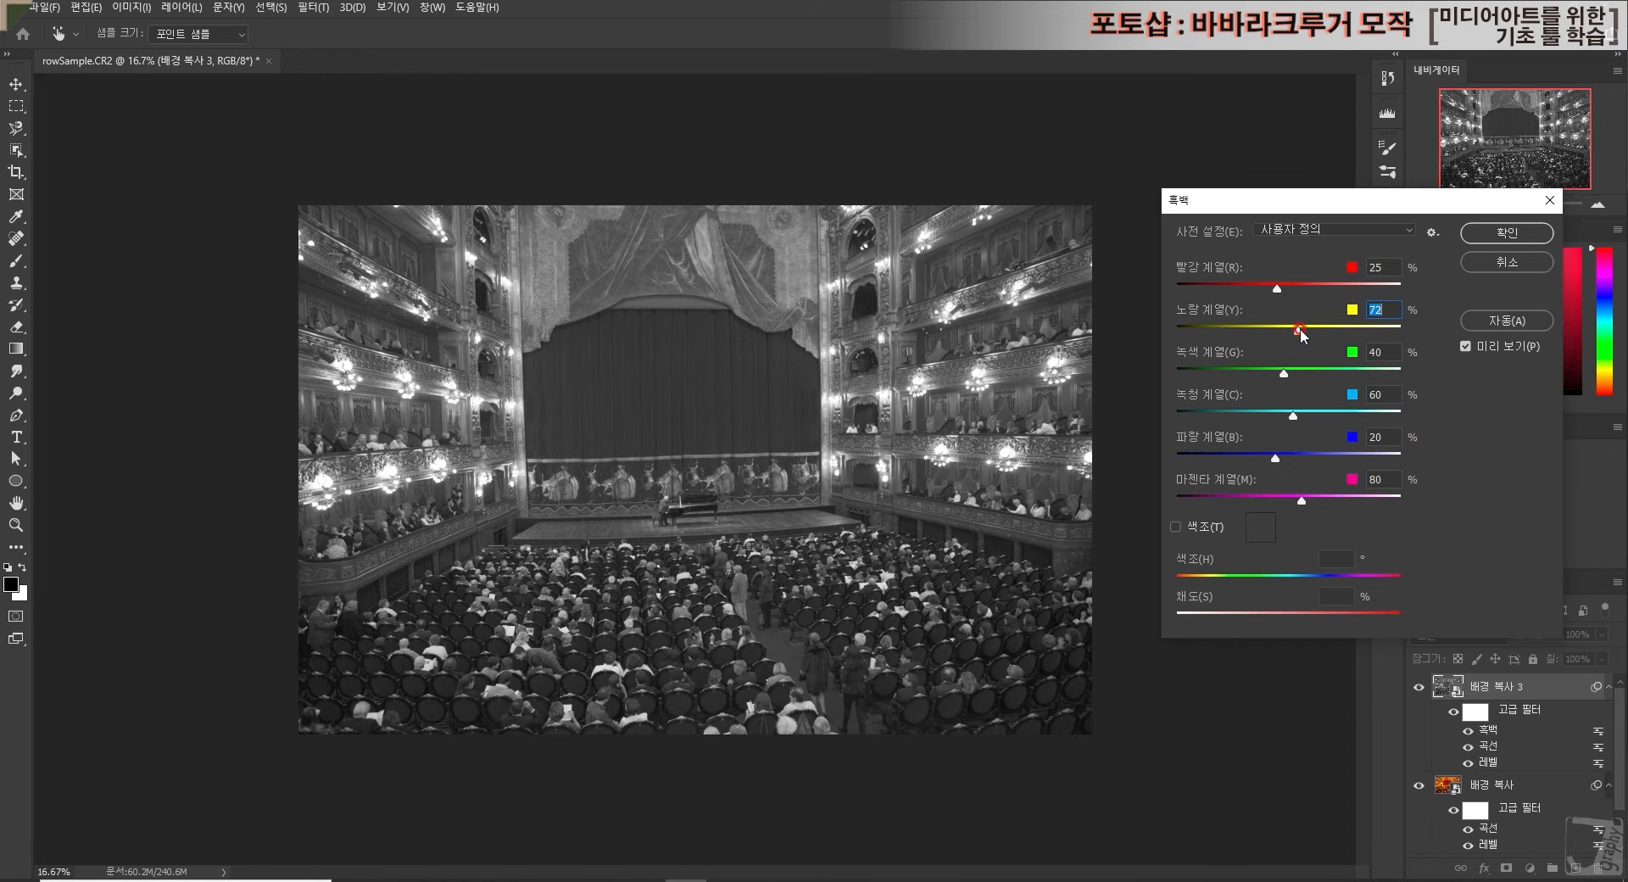
drag(1297, 333, 1298, 333)
click(1476, 239)
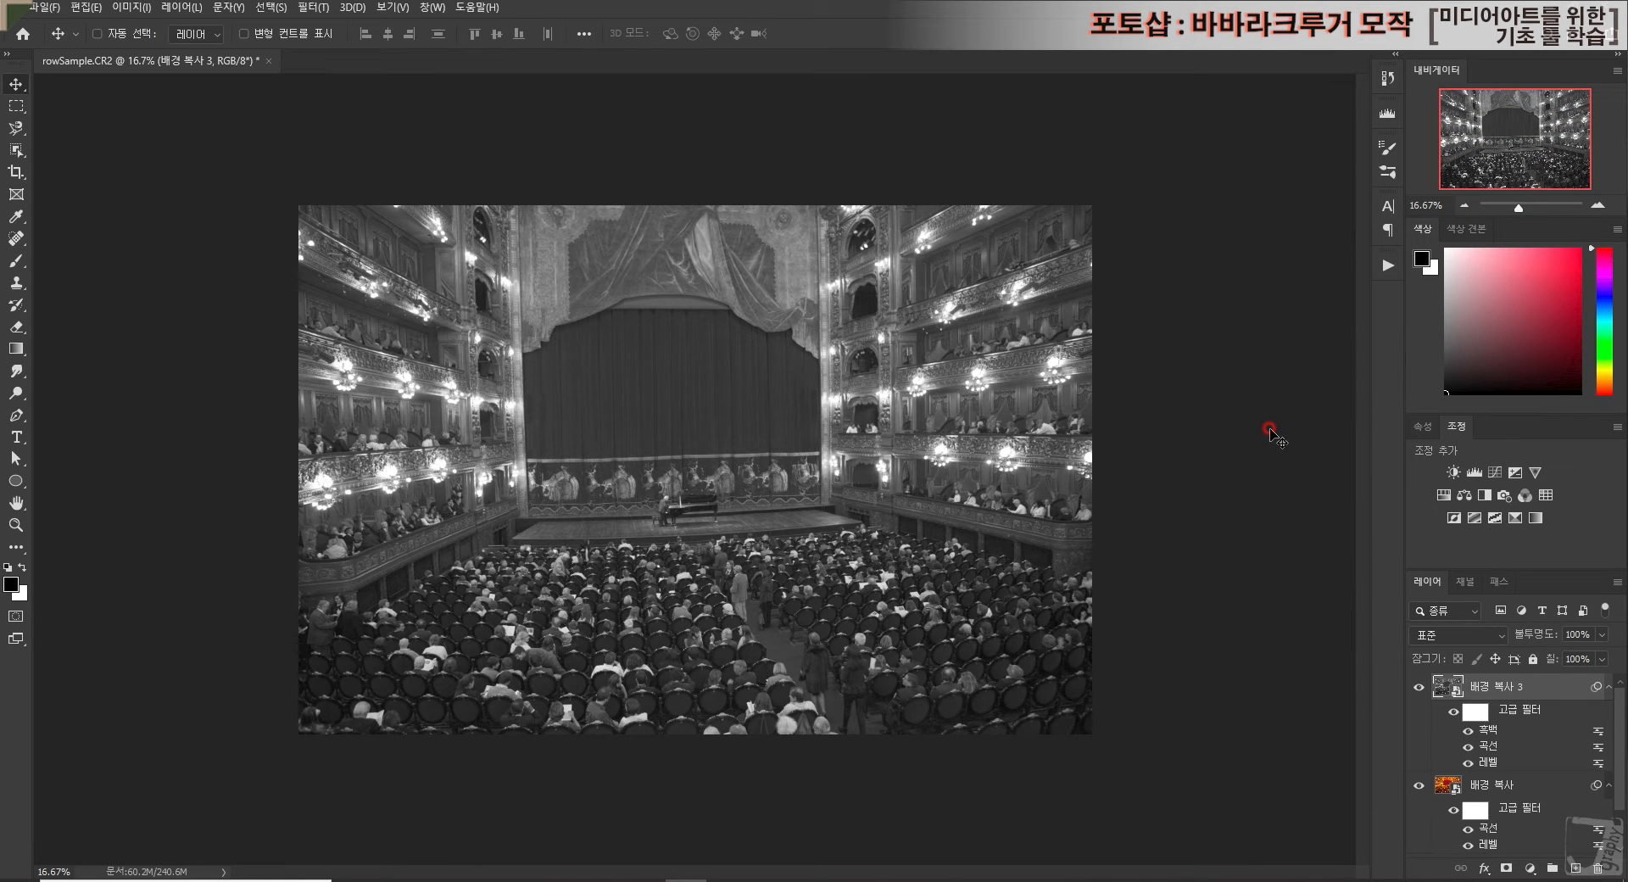
Step: Toggle the black-and-white layer's visibility repeatedly to compare it with the color version beneath
click(1413, 687)
click(1413, 687)
click(1414, 687)
click(1413, 686)
Step: Choose the Eraser, try it on the black-and-white smart object, and rasterize that layer
click(13, 323)
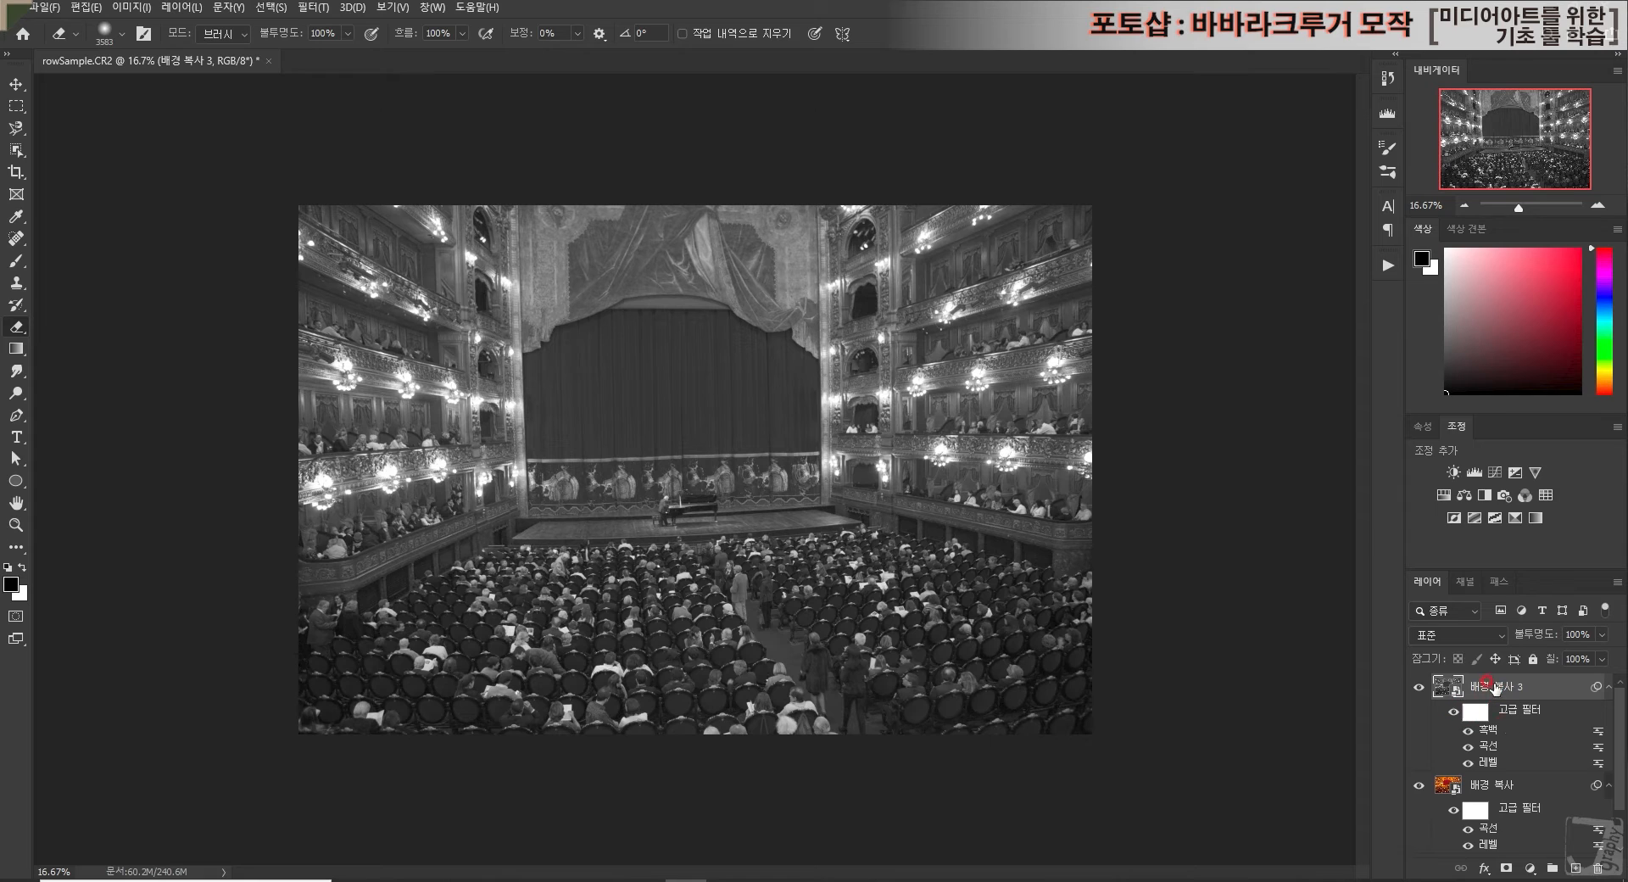
click(630, 337)
click(17, 332)
click(1578, 611)
right_click(1500, 686)
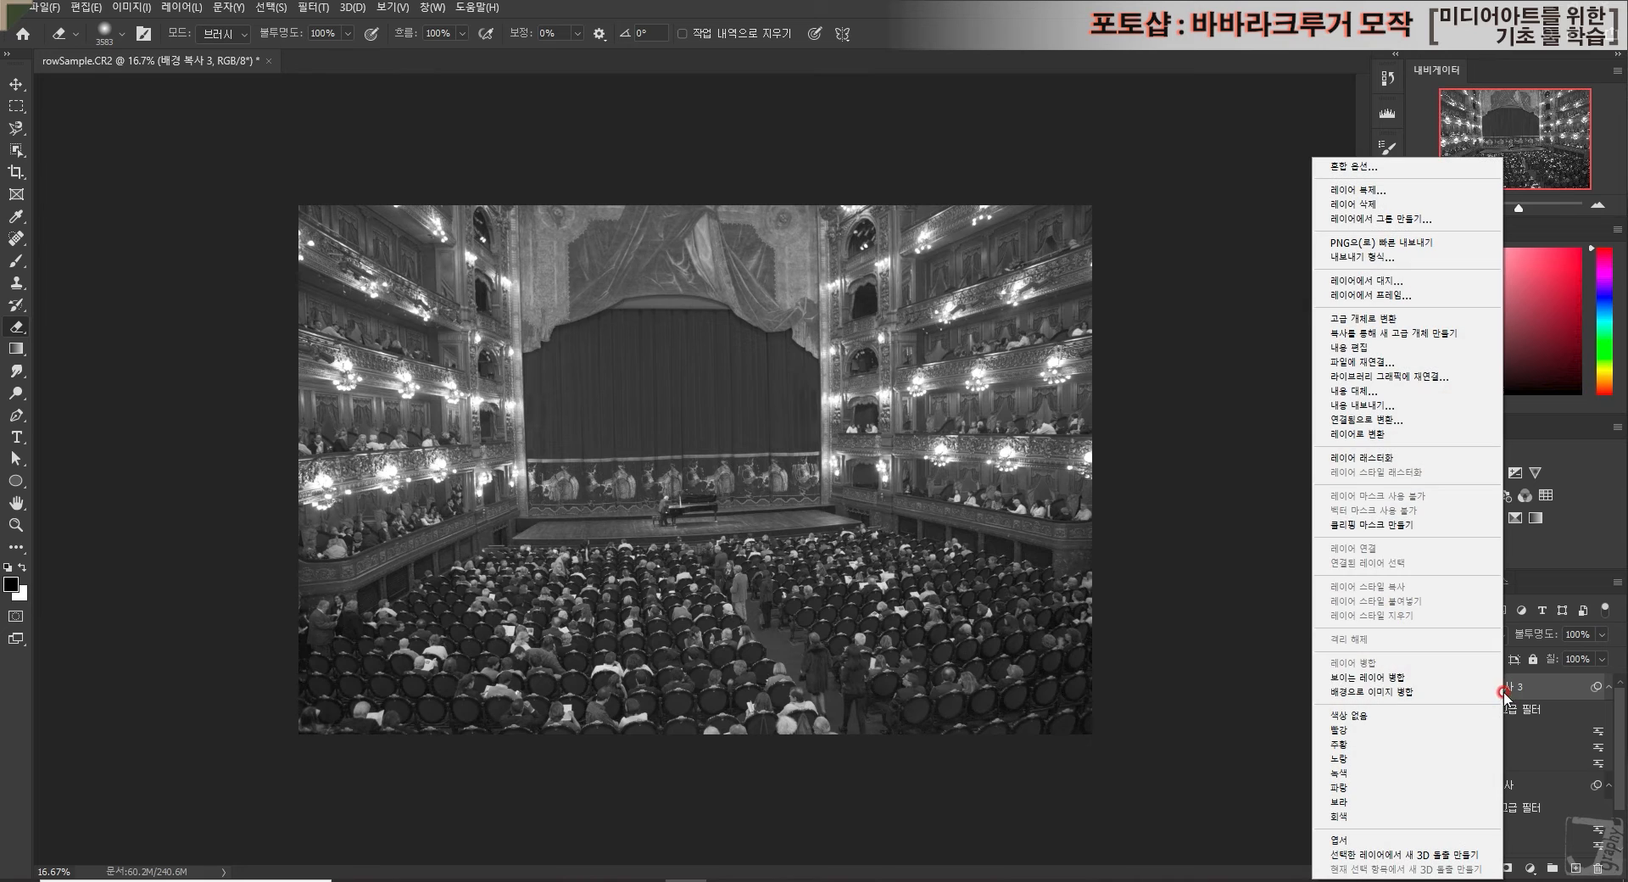
click(1430, 458)
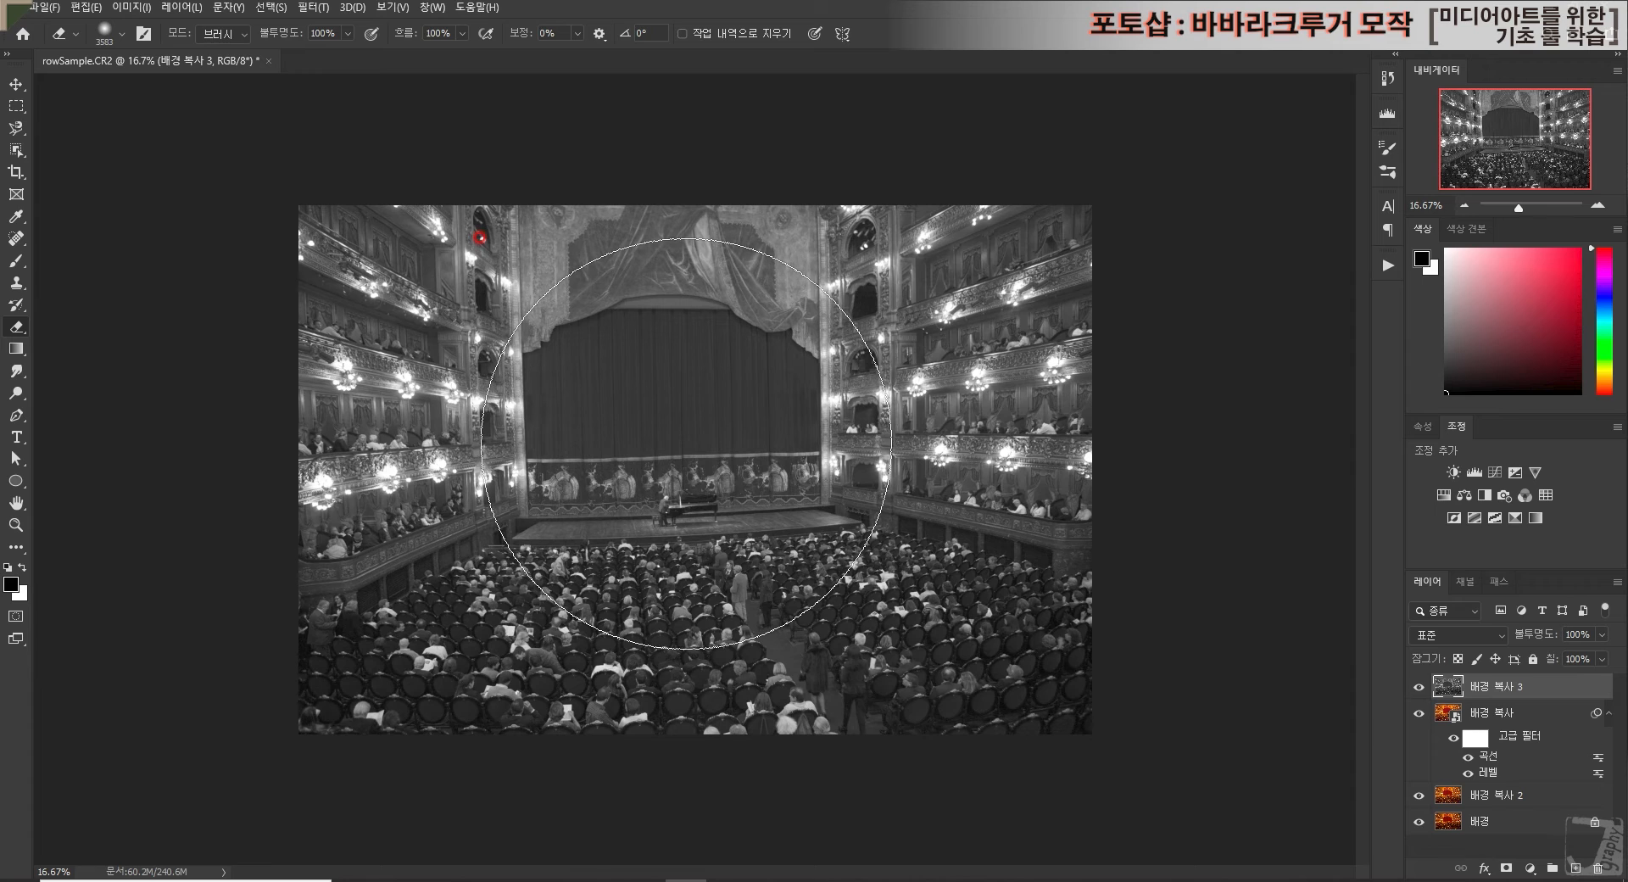
Step: Erase the center of the black-and-white layer with a large soft eraser and inspect the hole with the layers beneath temporarily hidden
click(686, 445)
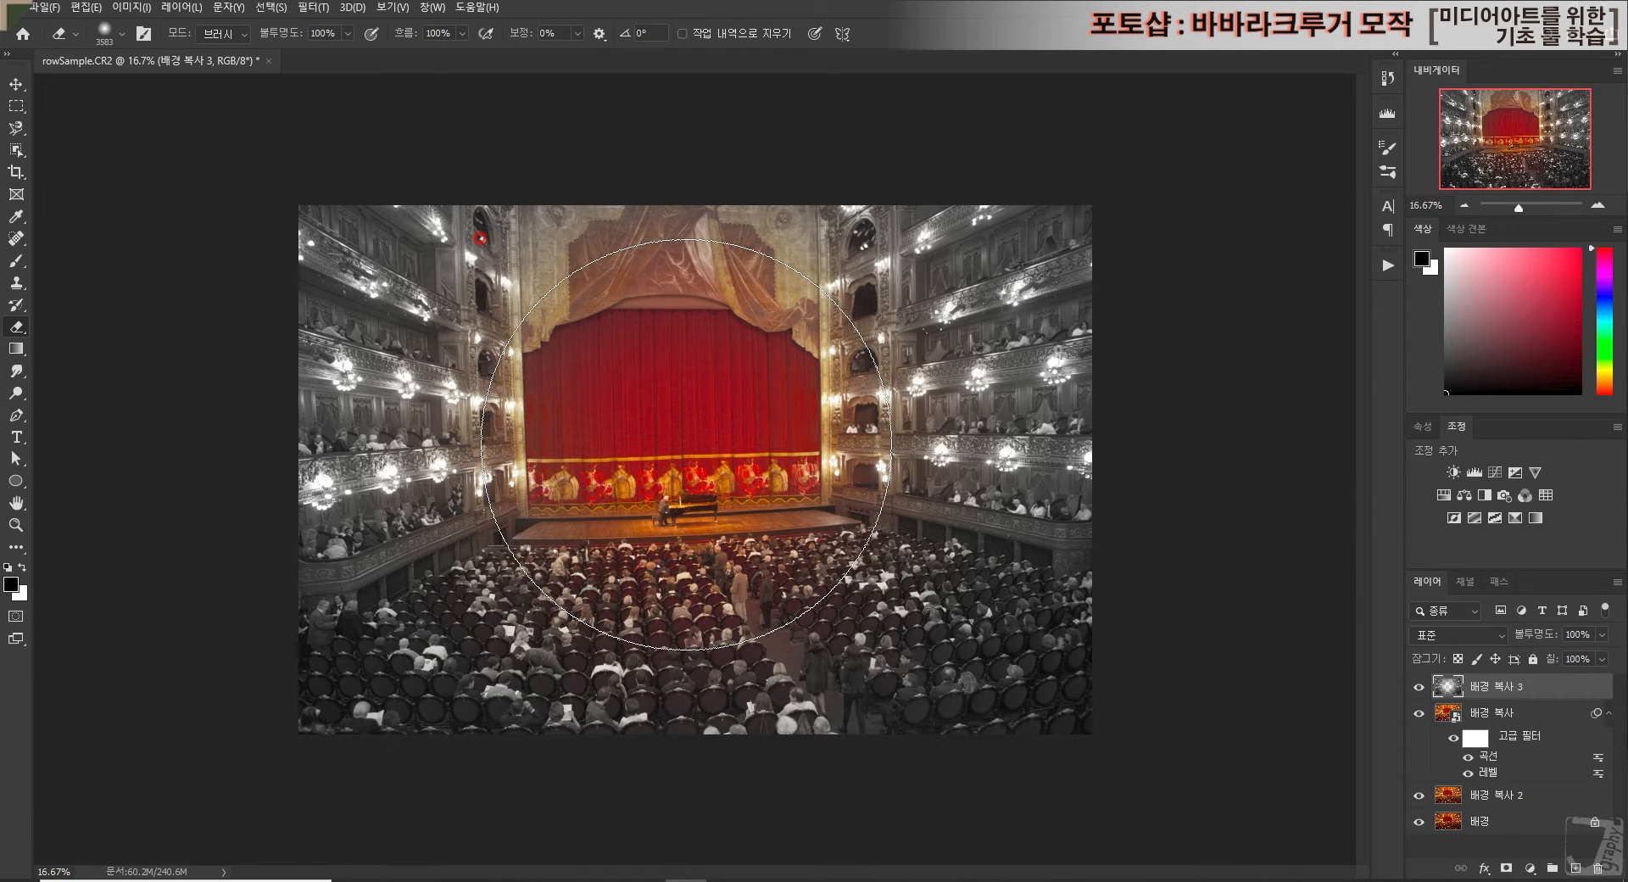
click(686, 445)
click(748, 450)
click(618, 456)
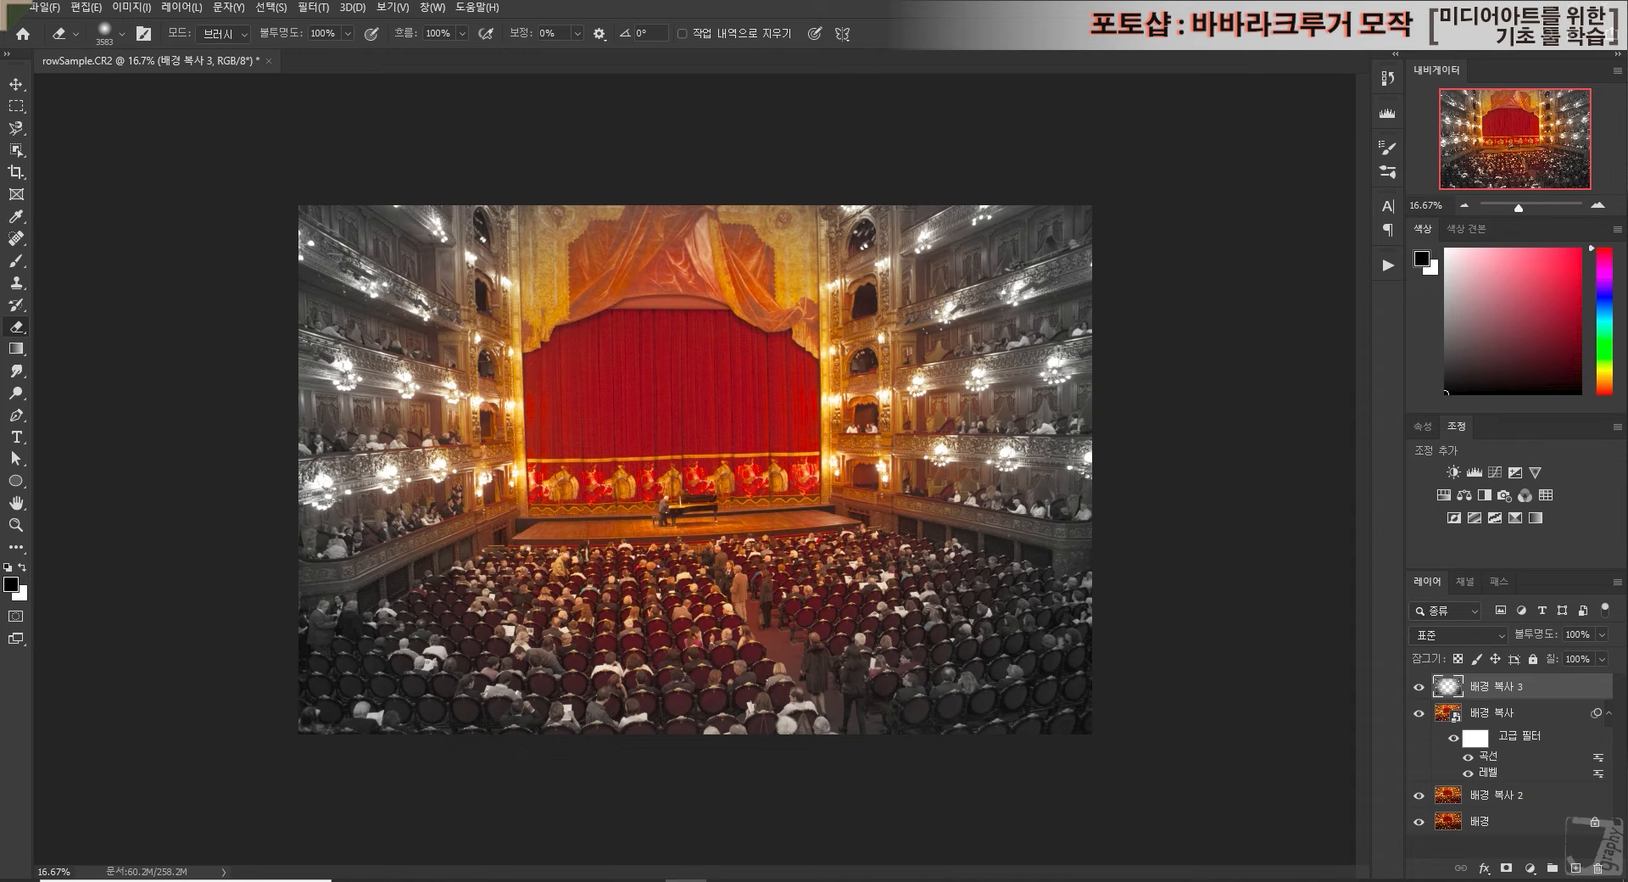
drag(1419, 715, 1418, 822)
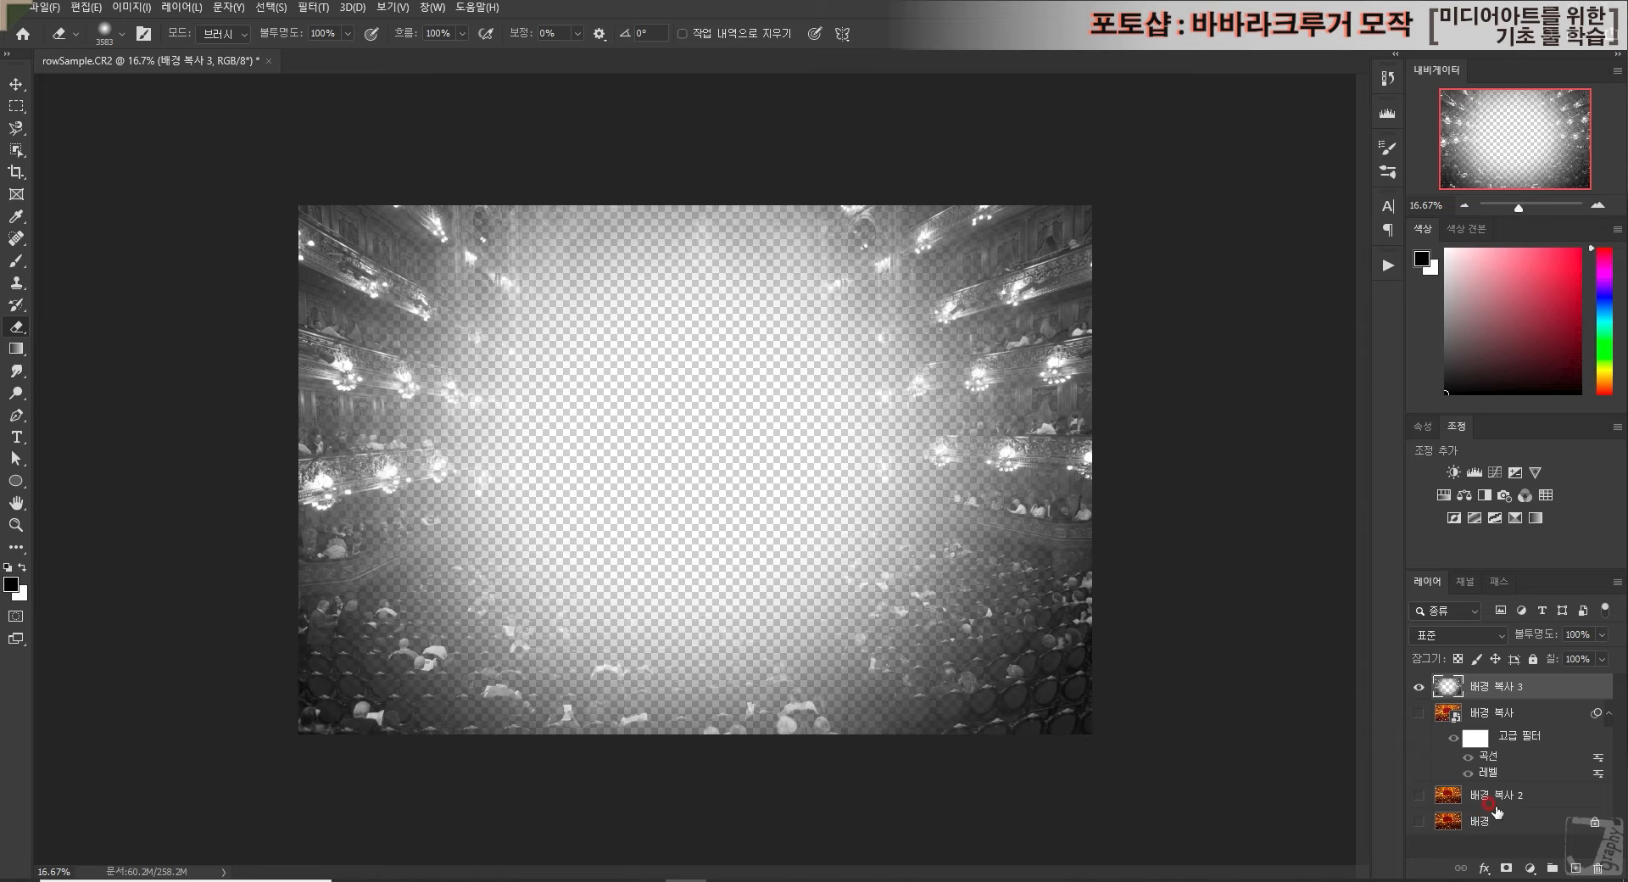
drag(1420, 716, 1414, 820)
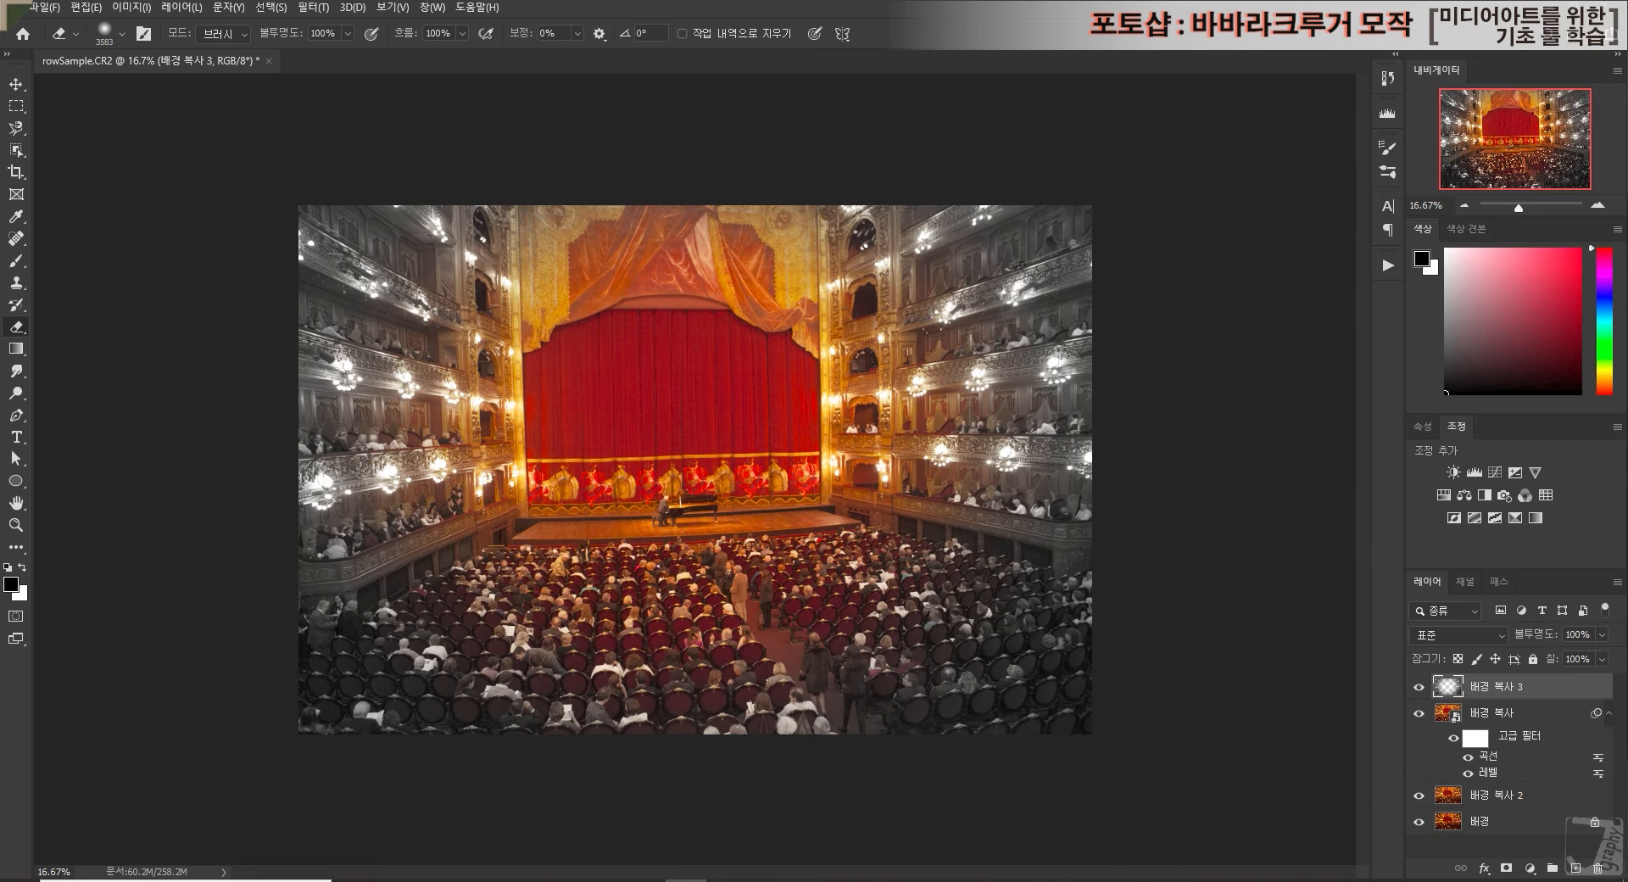
Step: Hide the erased layer and convert a duplicate of the color smart object with a Black & White smart filter, reds at 30%
click(1418, 686)
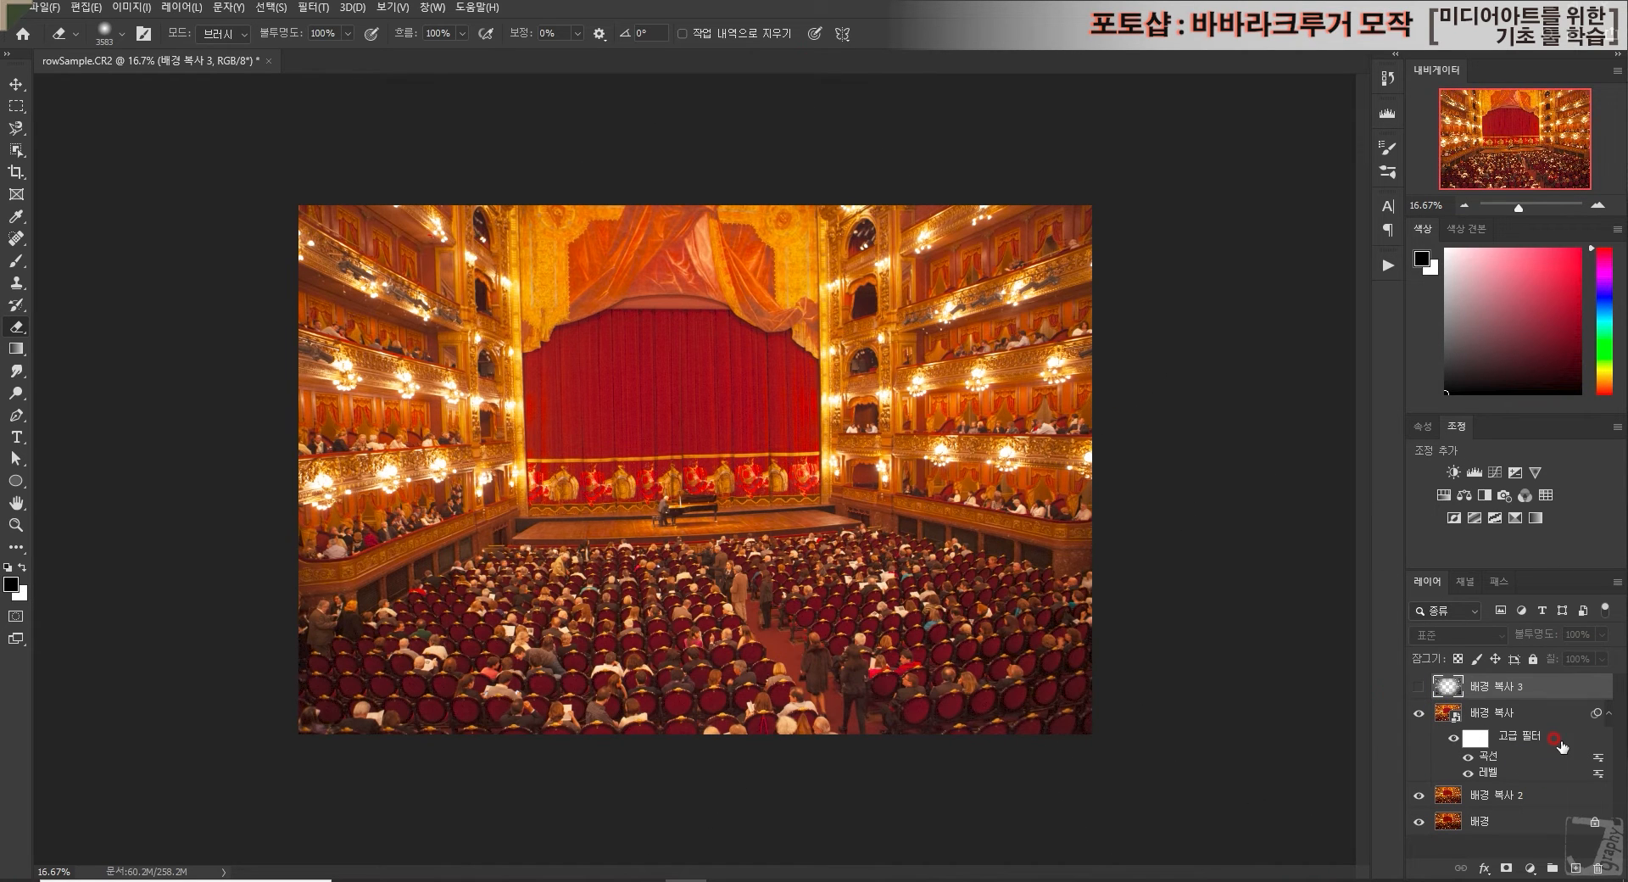
drag(1501, 719, 1575, 864)
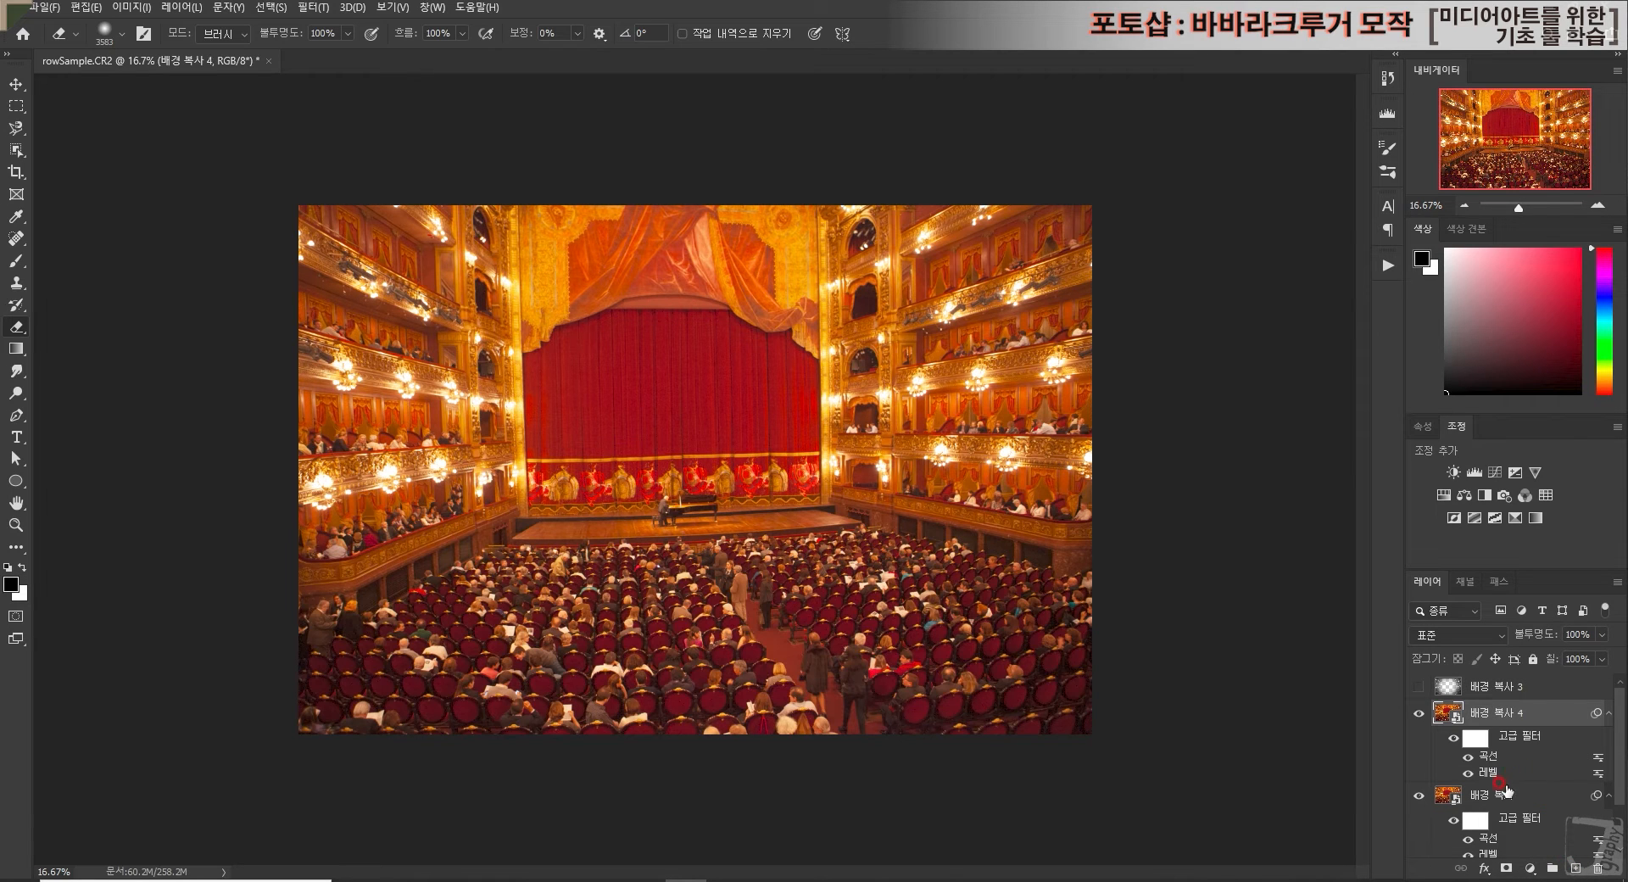
click(131, 8)
mouse_move(162, 55)
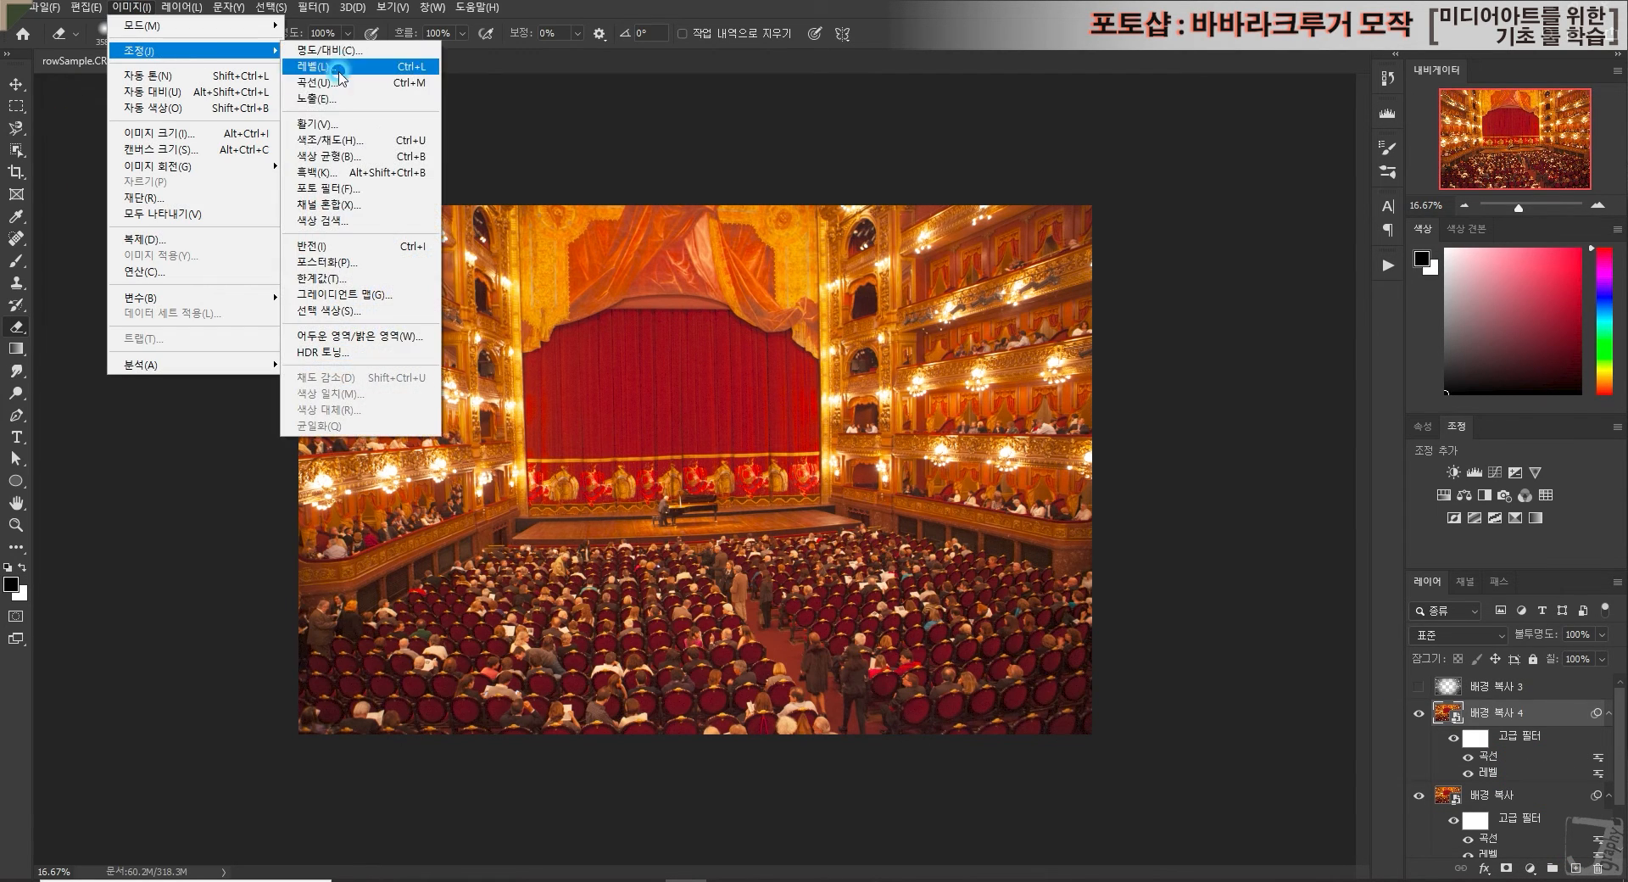
click(349, 169)
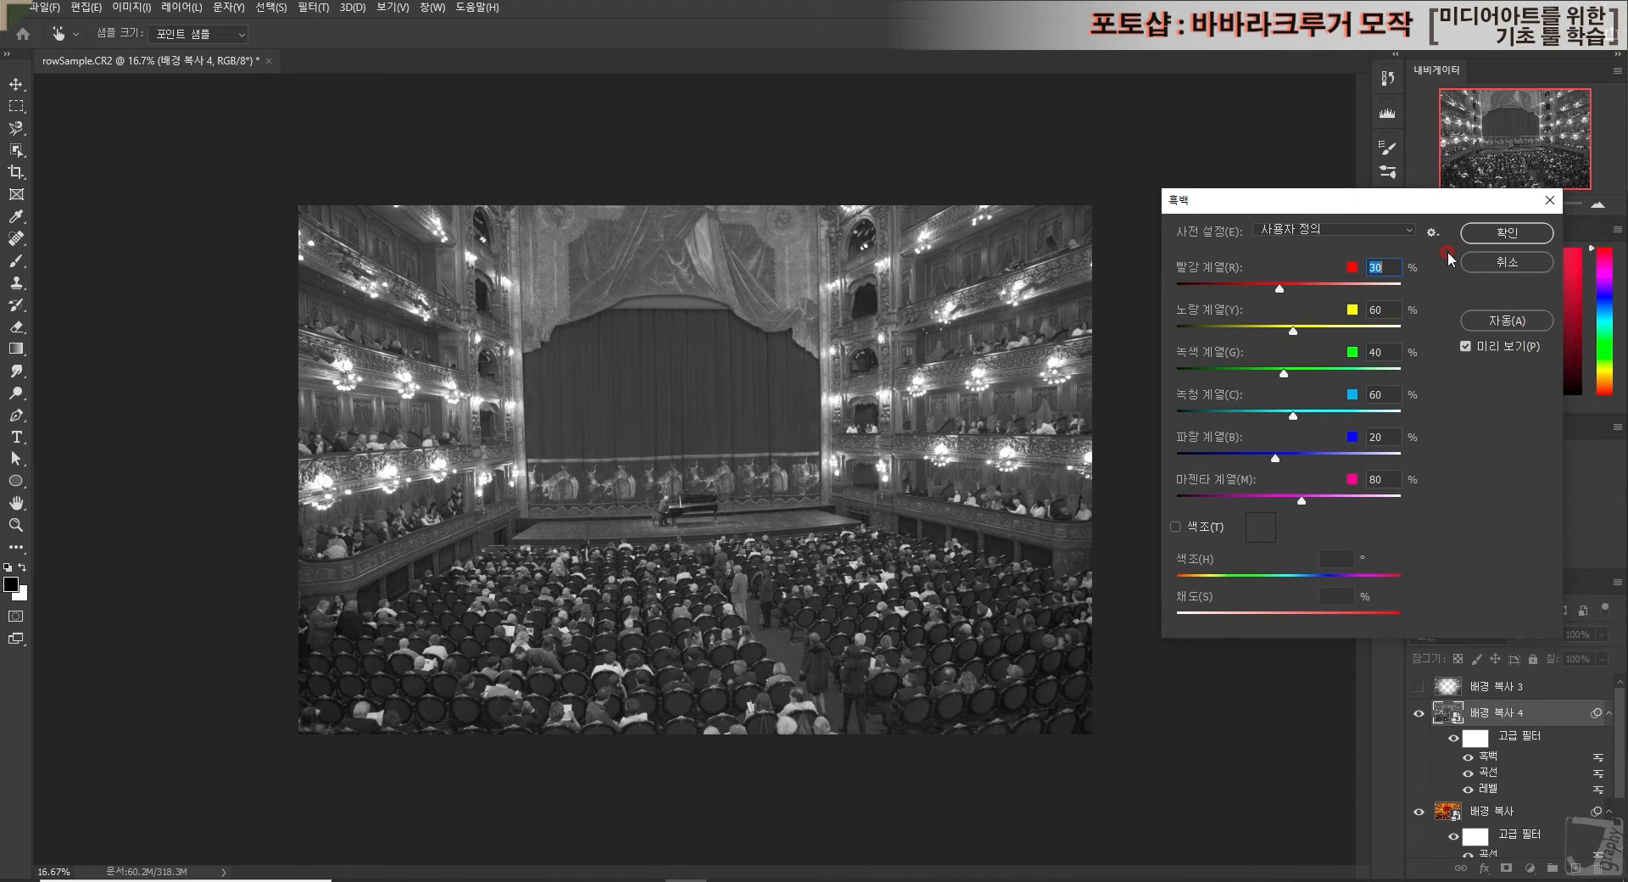
click(1506, 233)
scroll(1564, 689, down, 1)
scroll(1564, 689, up, 1)
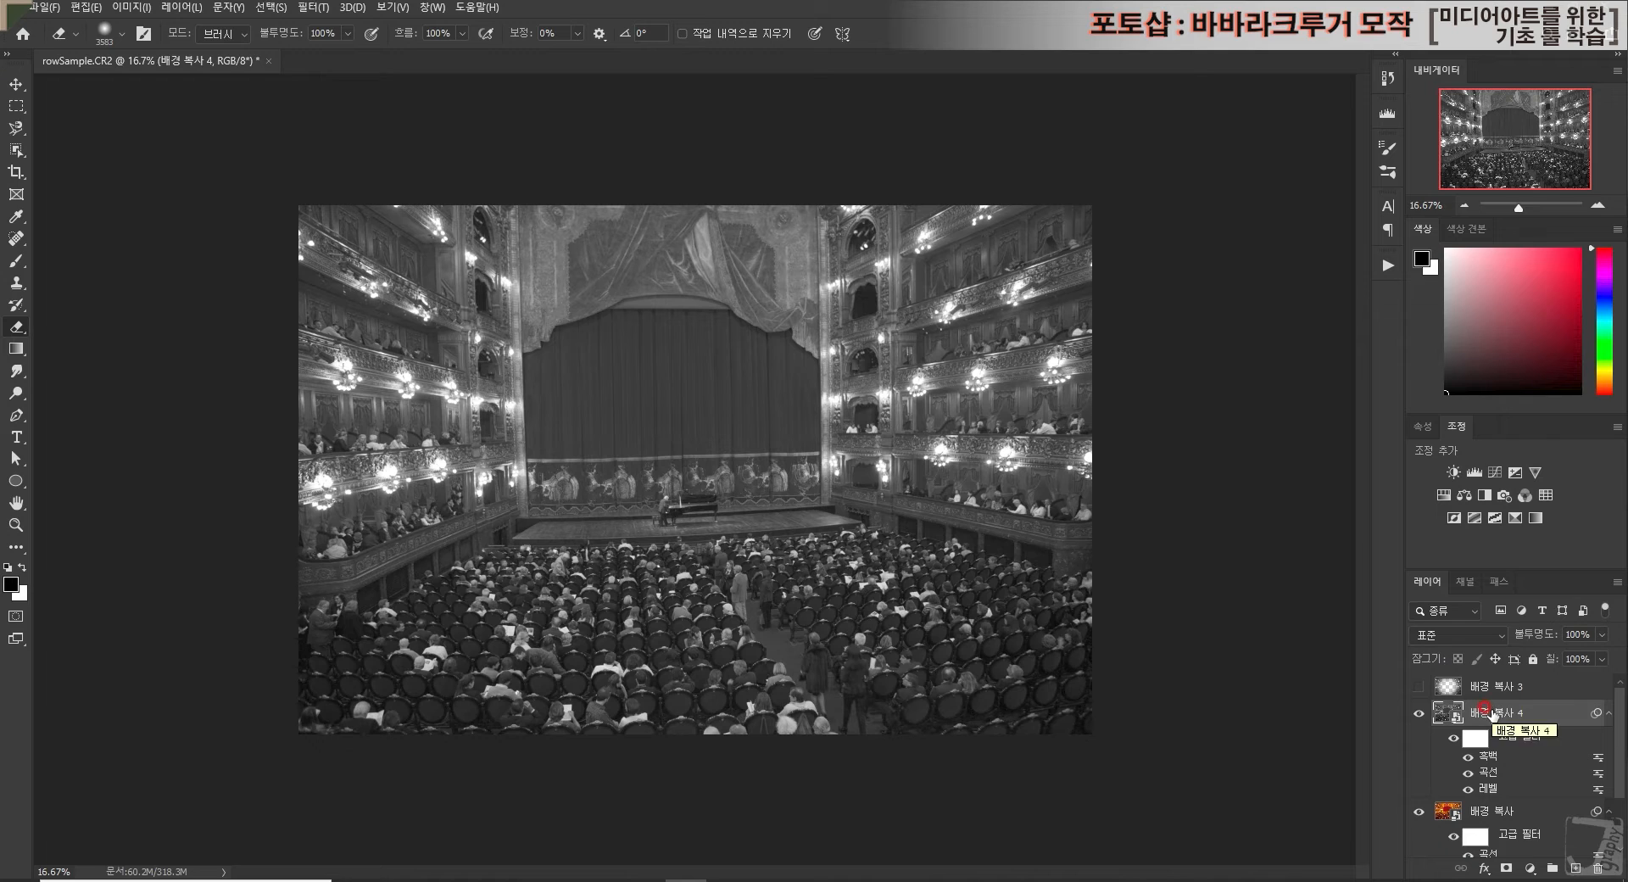
Step: Add a layer mask to the new black-and-white smart object and paint large black looping brush strokes on it over the stage and seats
click(1504, 868)
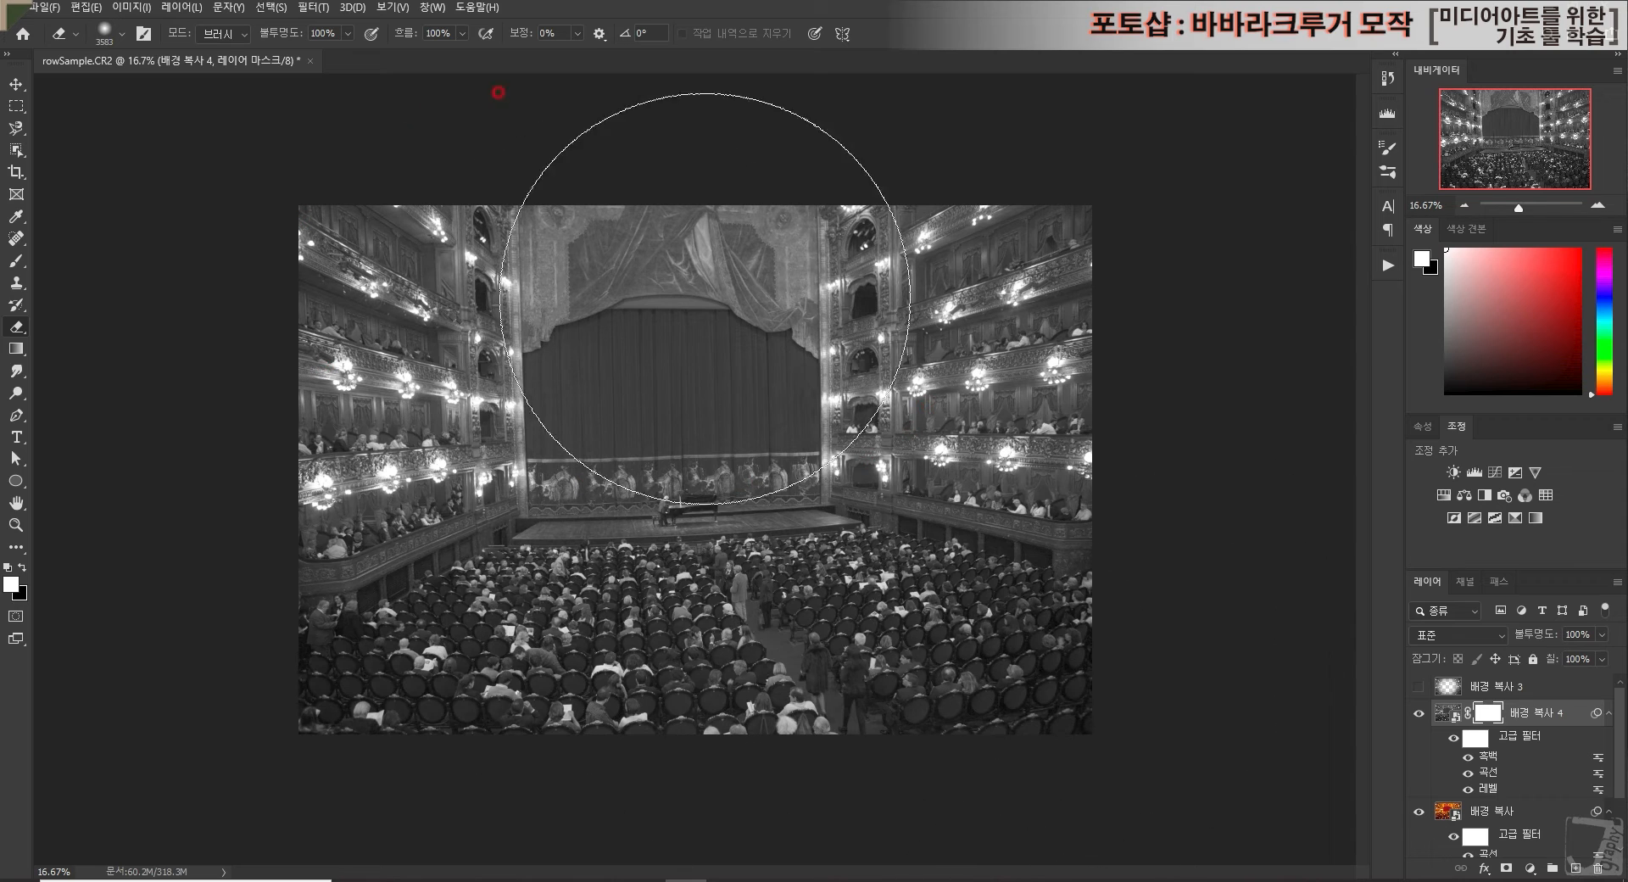
click(17, 261)
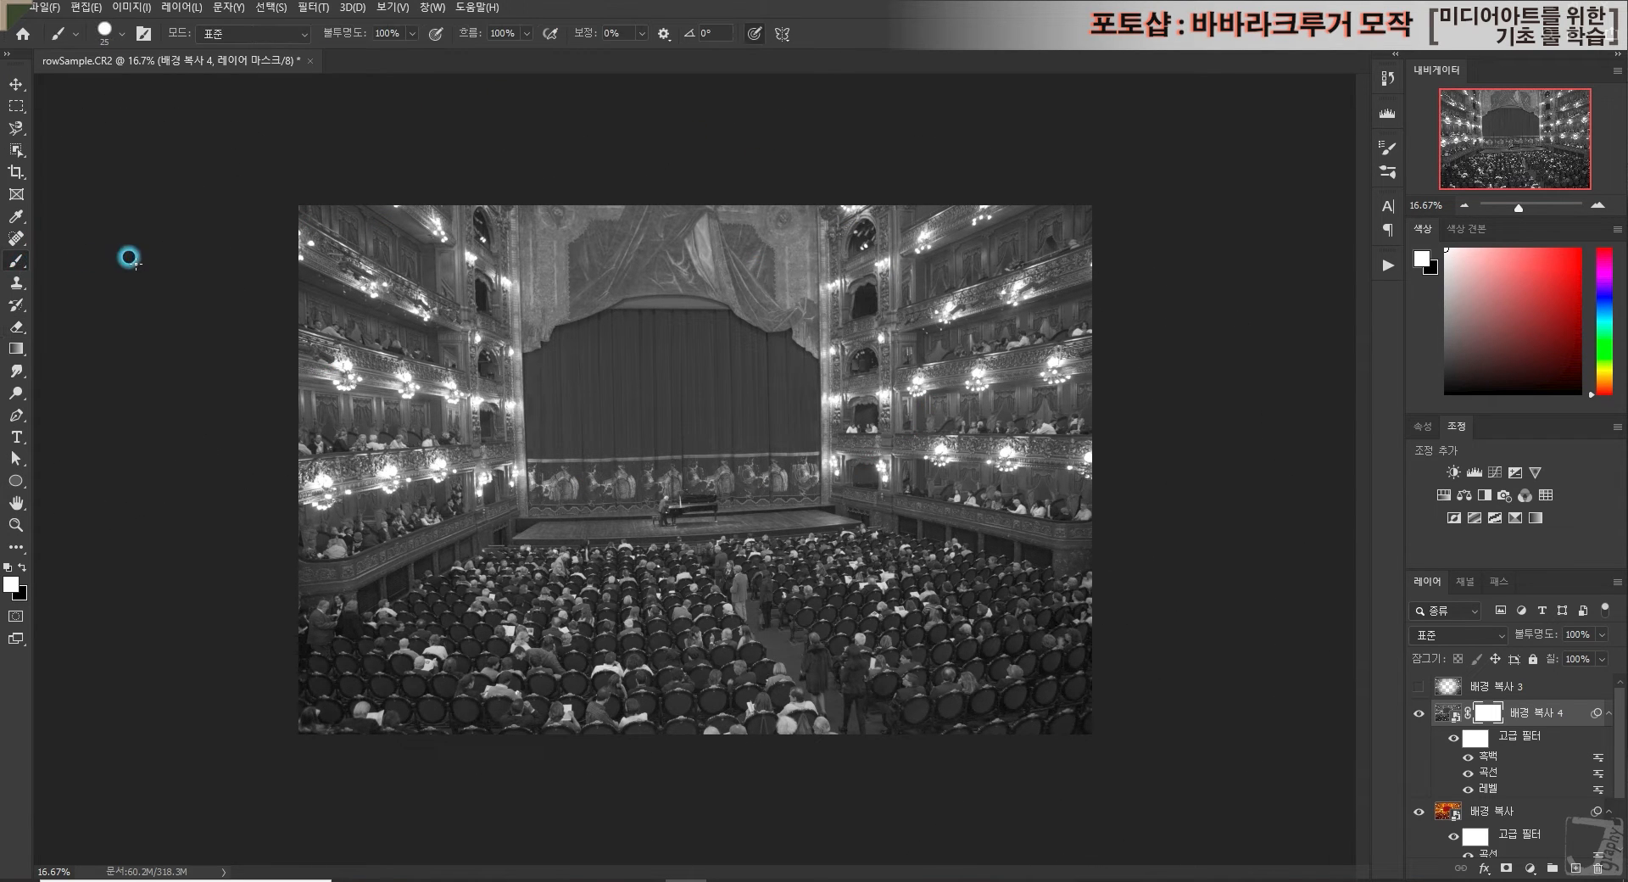
drag(1462, 371, 1404, 398)
click(104, 39)
click(146, 88)
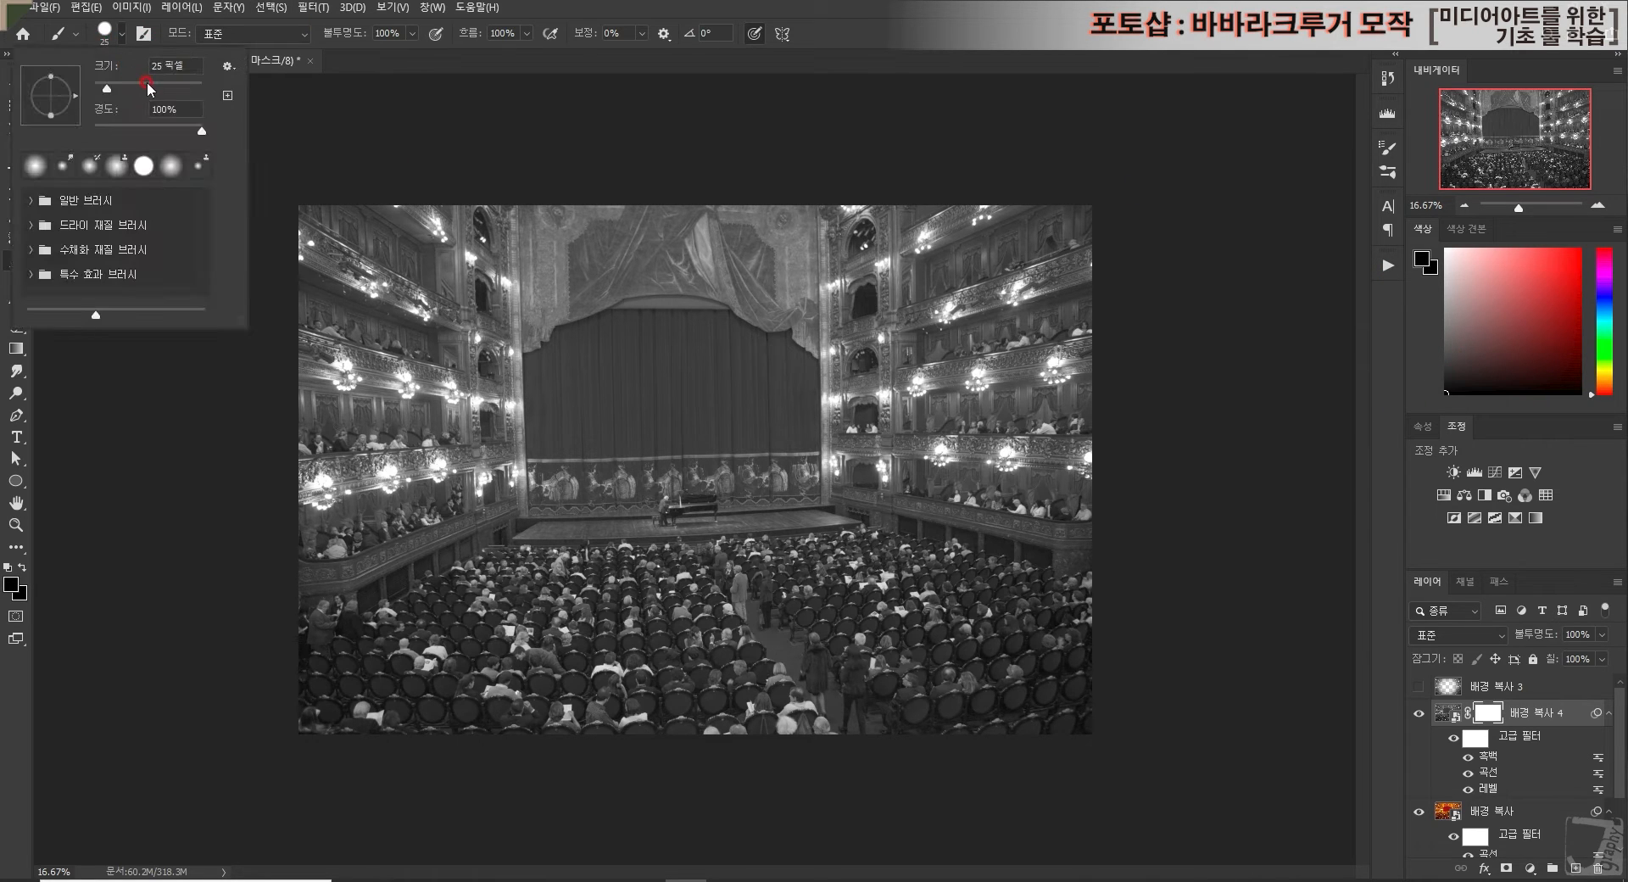
click(618, 334)
click(769, 349)
mouse_move(766, 273)
mouse_down()
mouse_move(546, 518)
mouse_move(492, 628)
mouse_move(327, 574)
mouse_move(490, 642)
mouse_up()
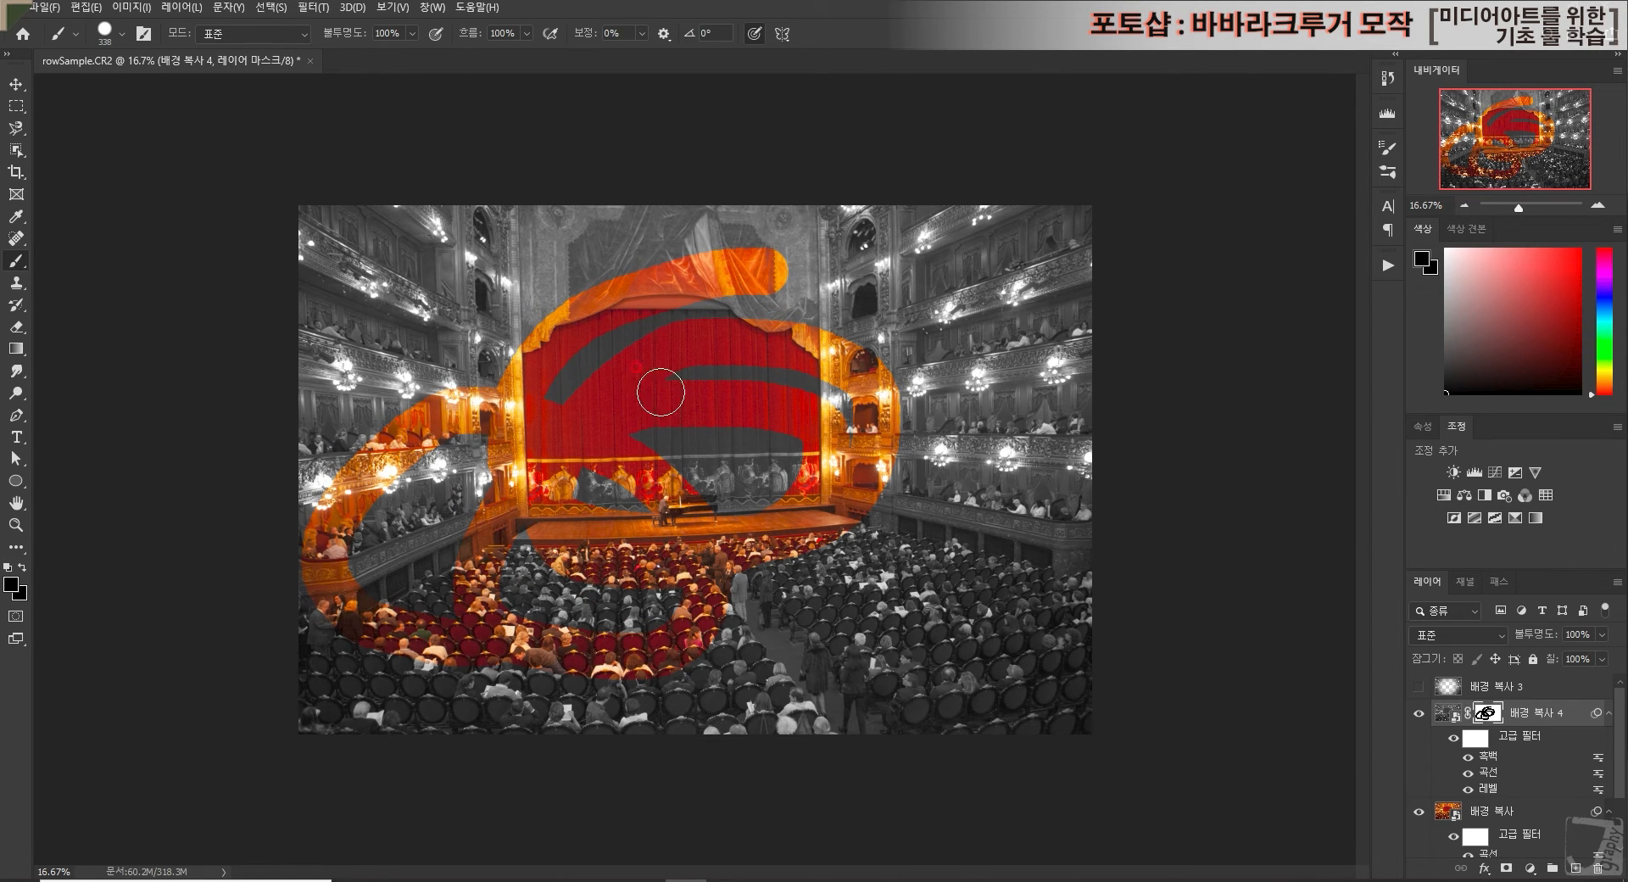
Step: Hide the color layers beneath to examine the areas concealed by the mask strokes
scroll(1472, 795, down, 3)
scroll(1444, 774, up, 1)
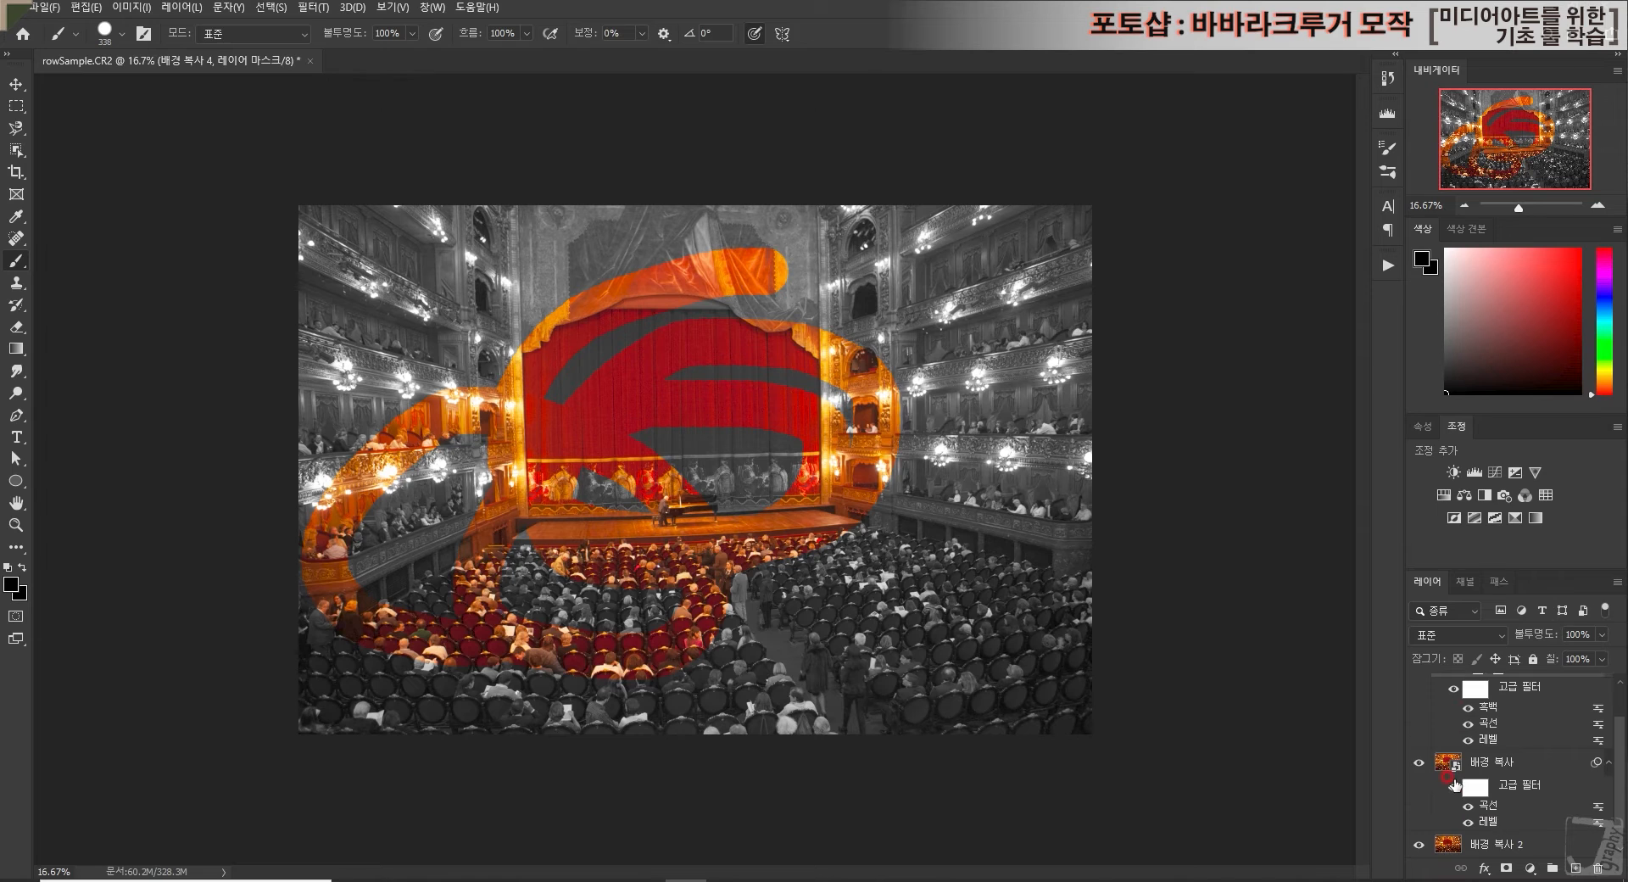
drag(1418, 763, 1418, 843)
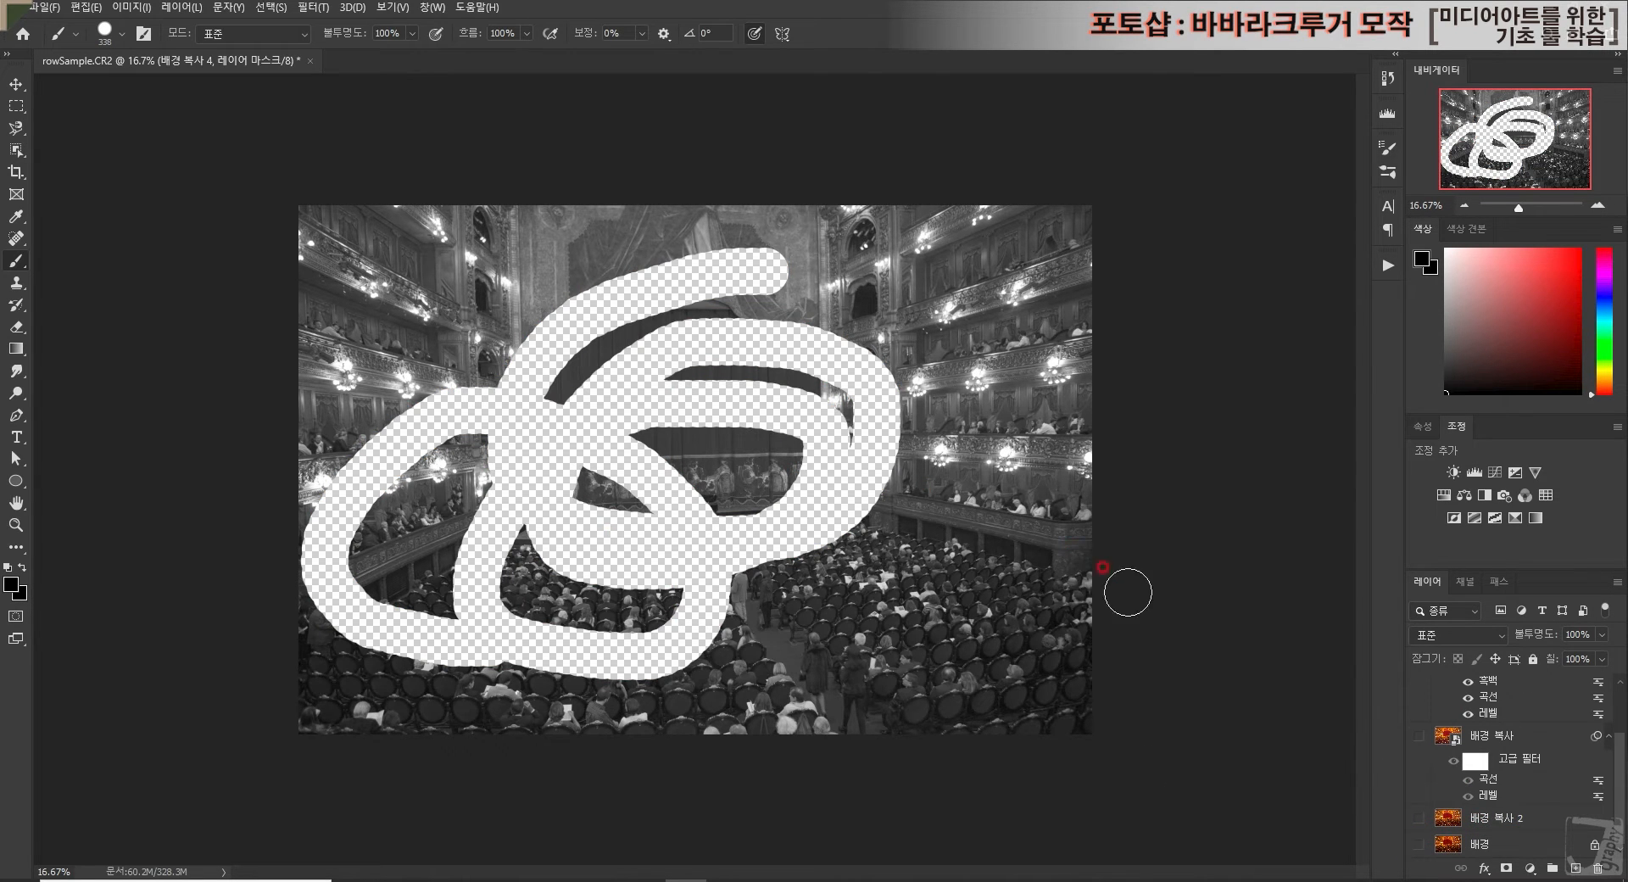
scroll(1529, 760, up, 3)
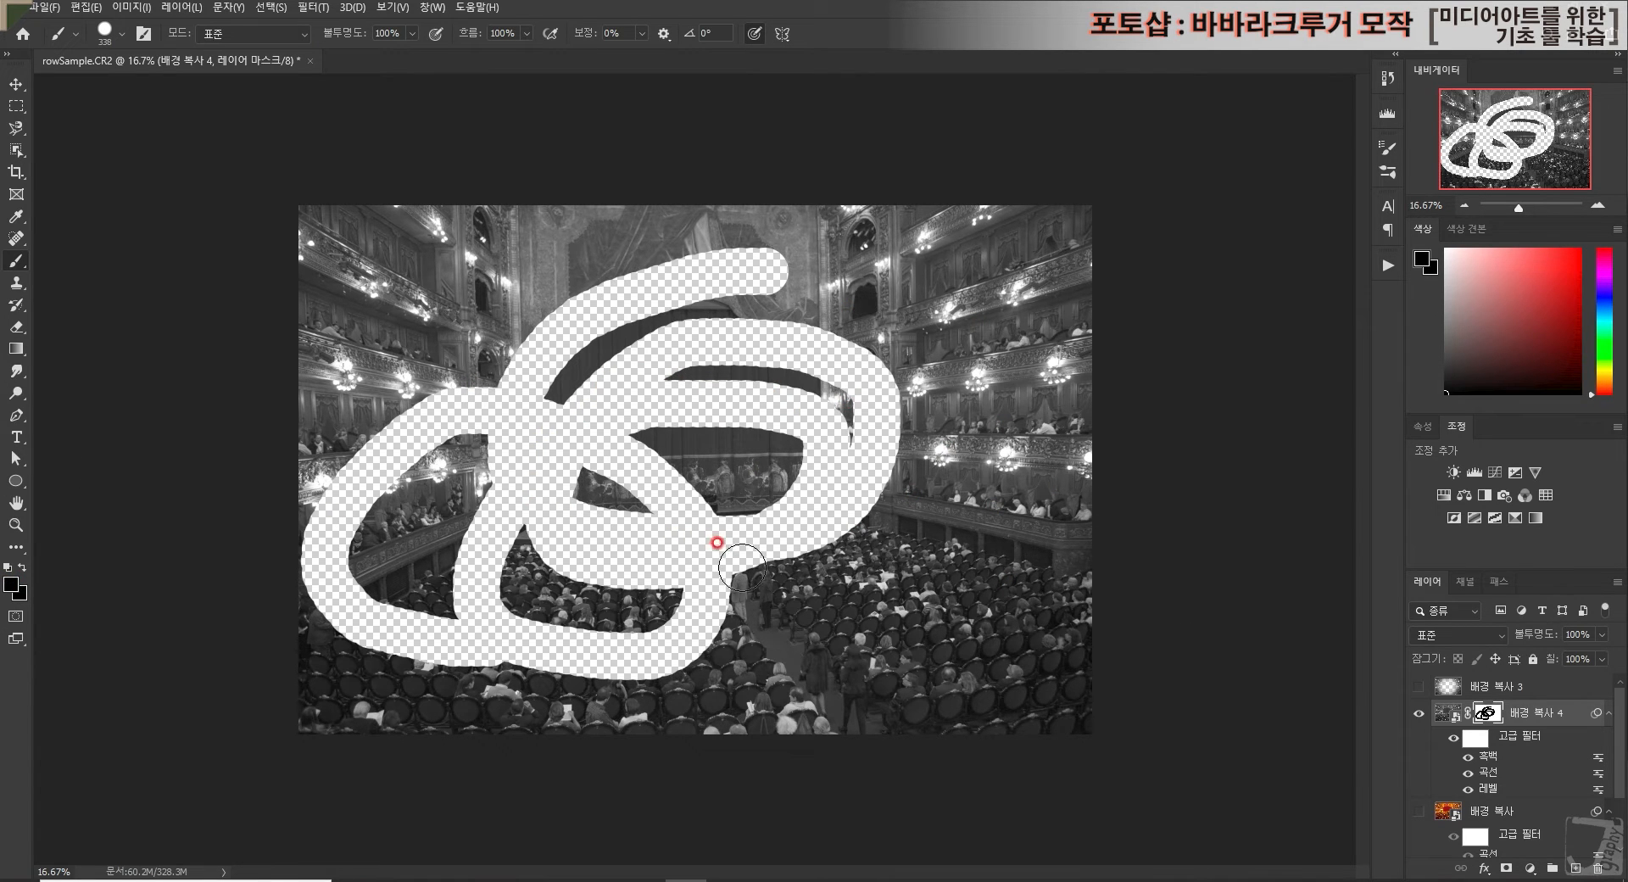
Step: Clear the painted strokes from the layer mask and show the color smart object beneath again
key(ctrl+BackSpace)
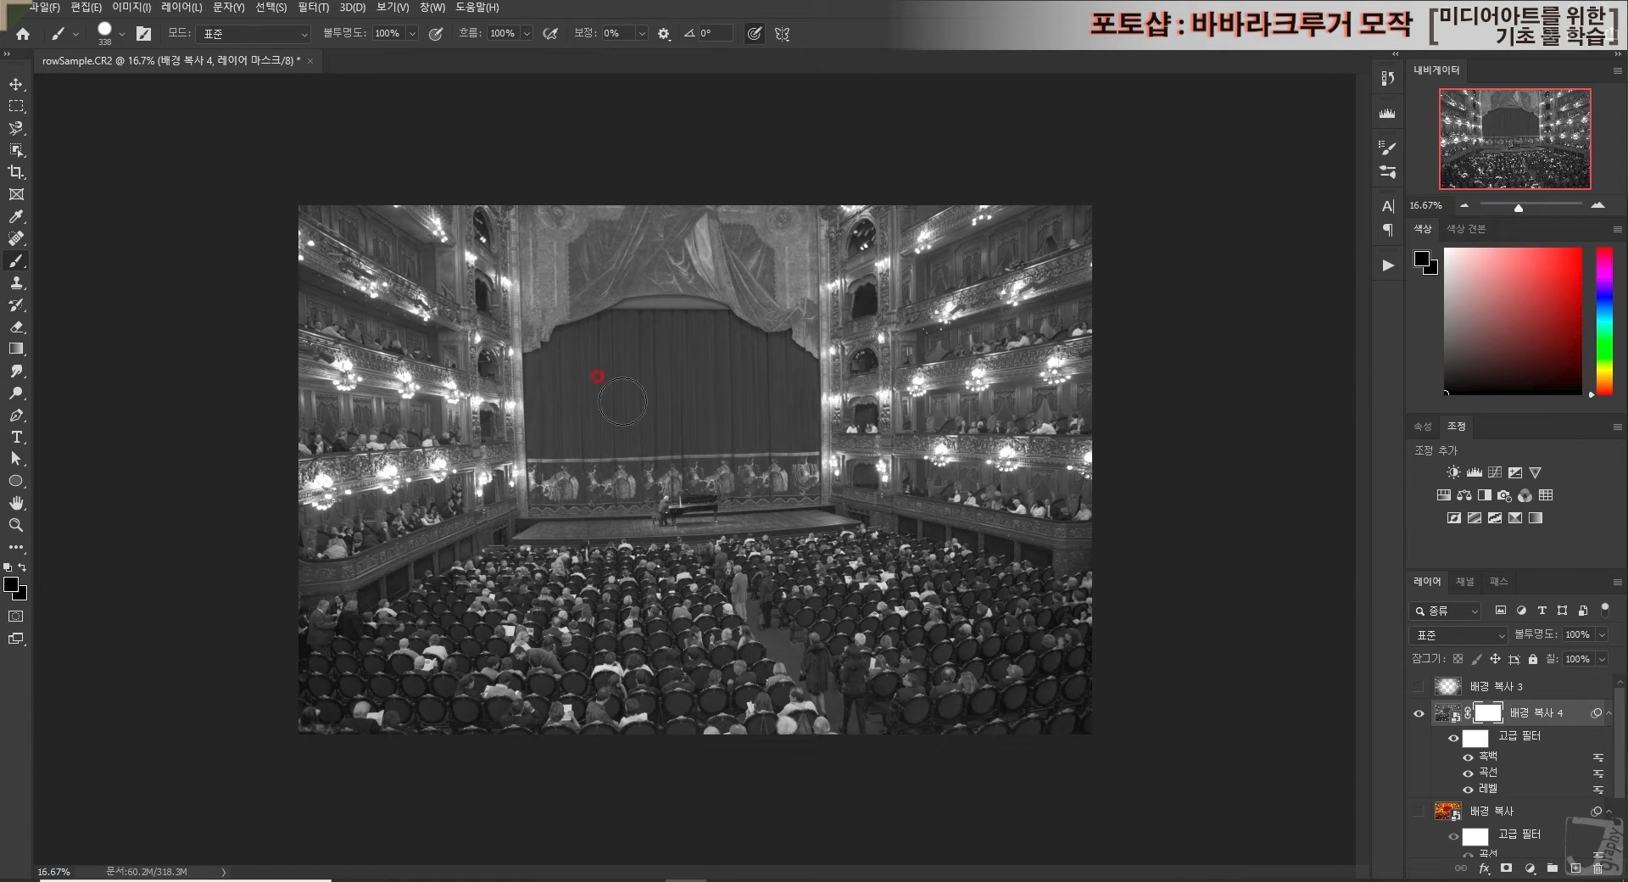
click(1419, 811)
Step: Choose the Gradient tool and set it to the radial gradient type
drag(16, 348, 57, 353)
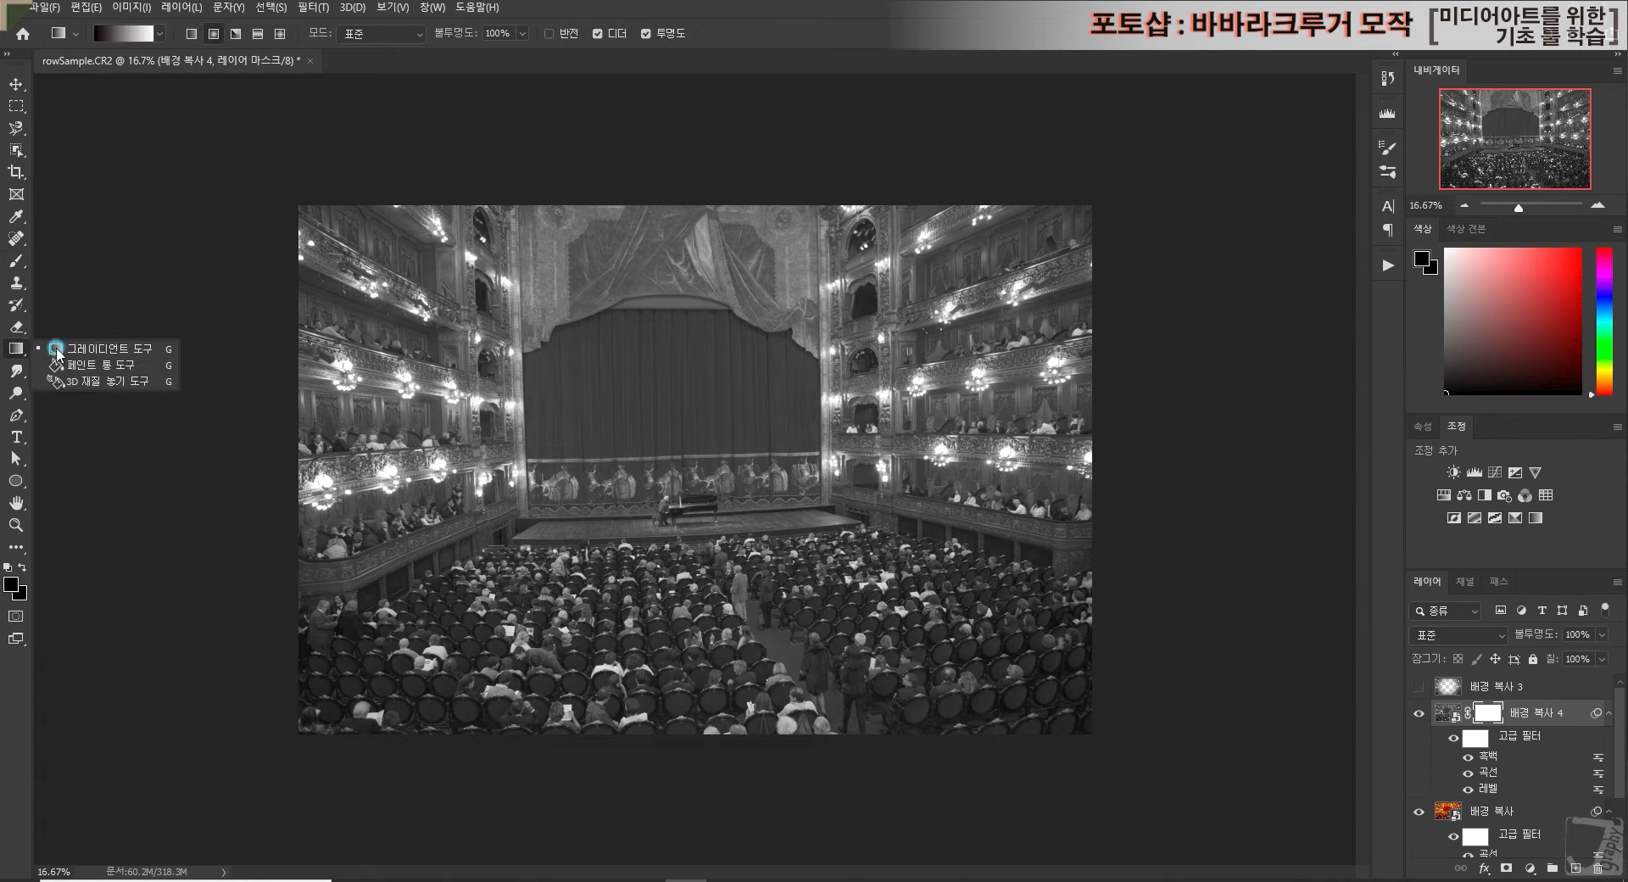
click(103, 348)
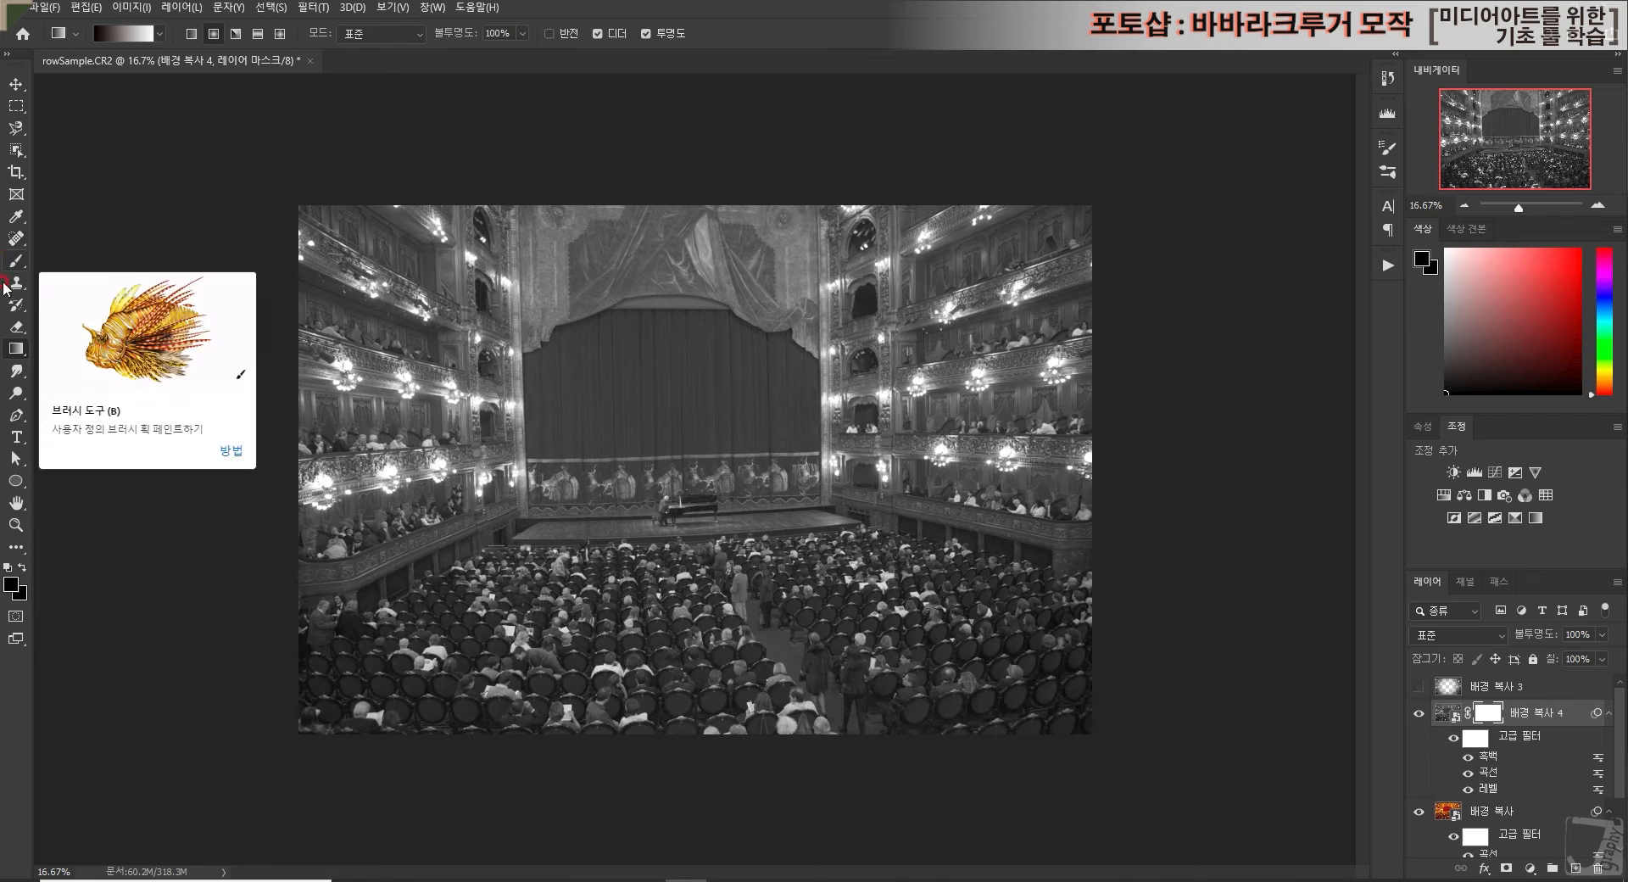
click(252, 33)
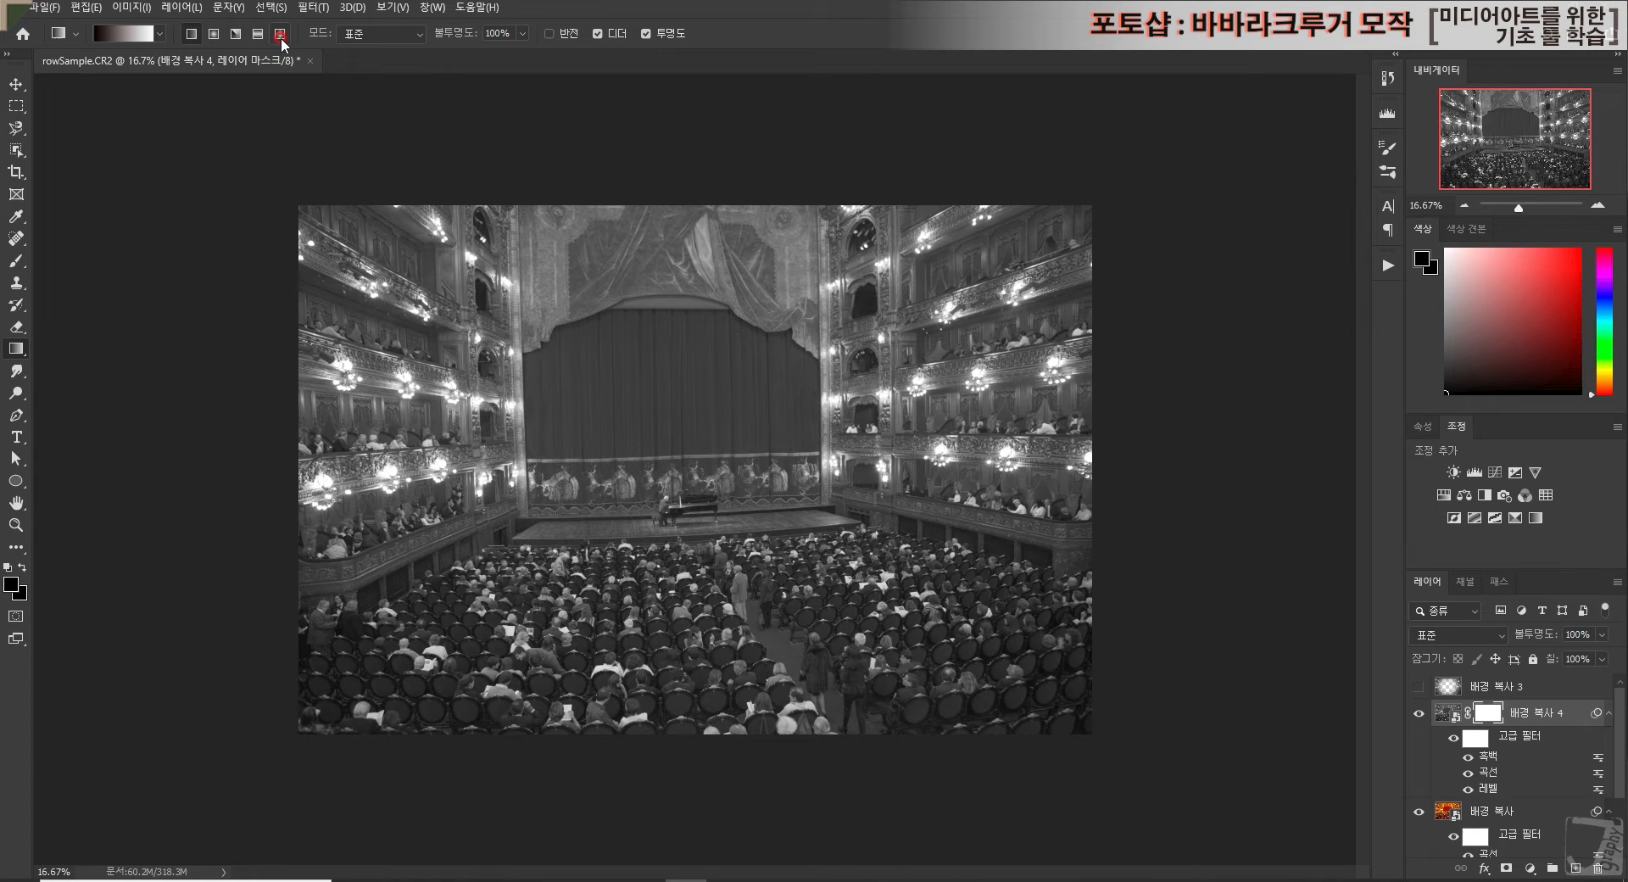
click(215, 36)
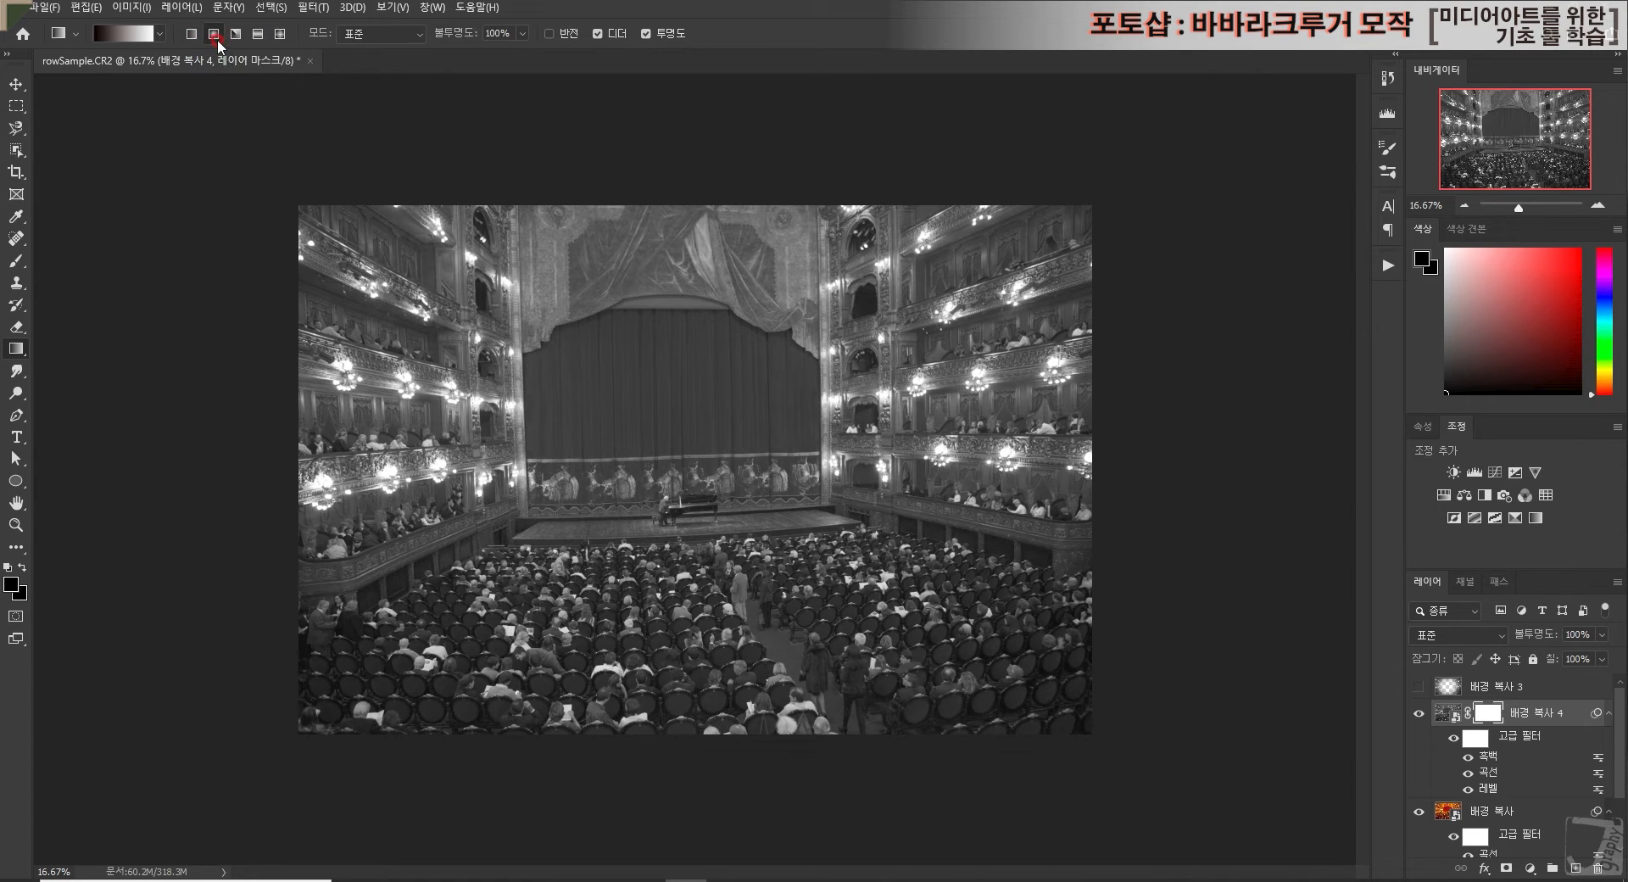
Step: Pick the black-to-white gradient preset and open it in the Gradient Editor
click(157, 35)
click(114, 110)
click(141, 101)
click(95, 74)
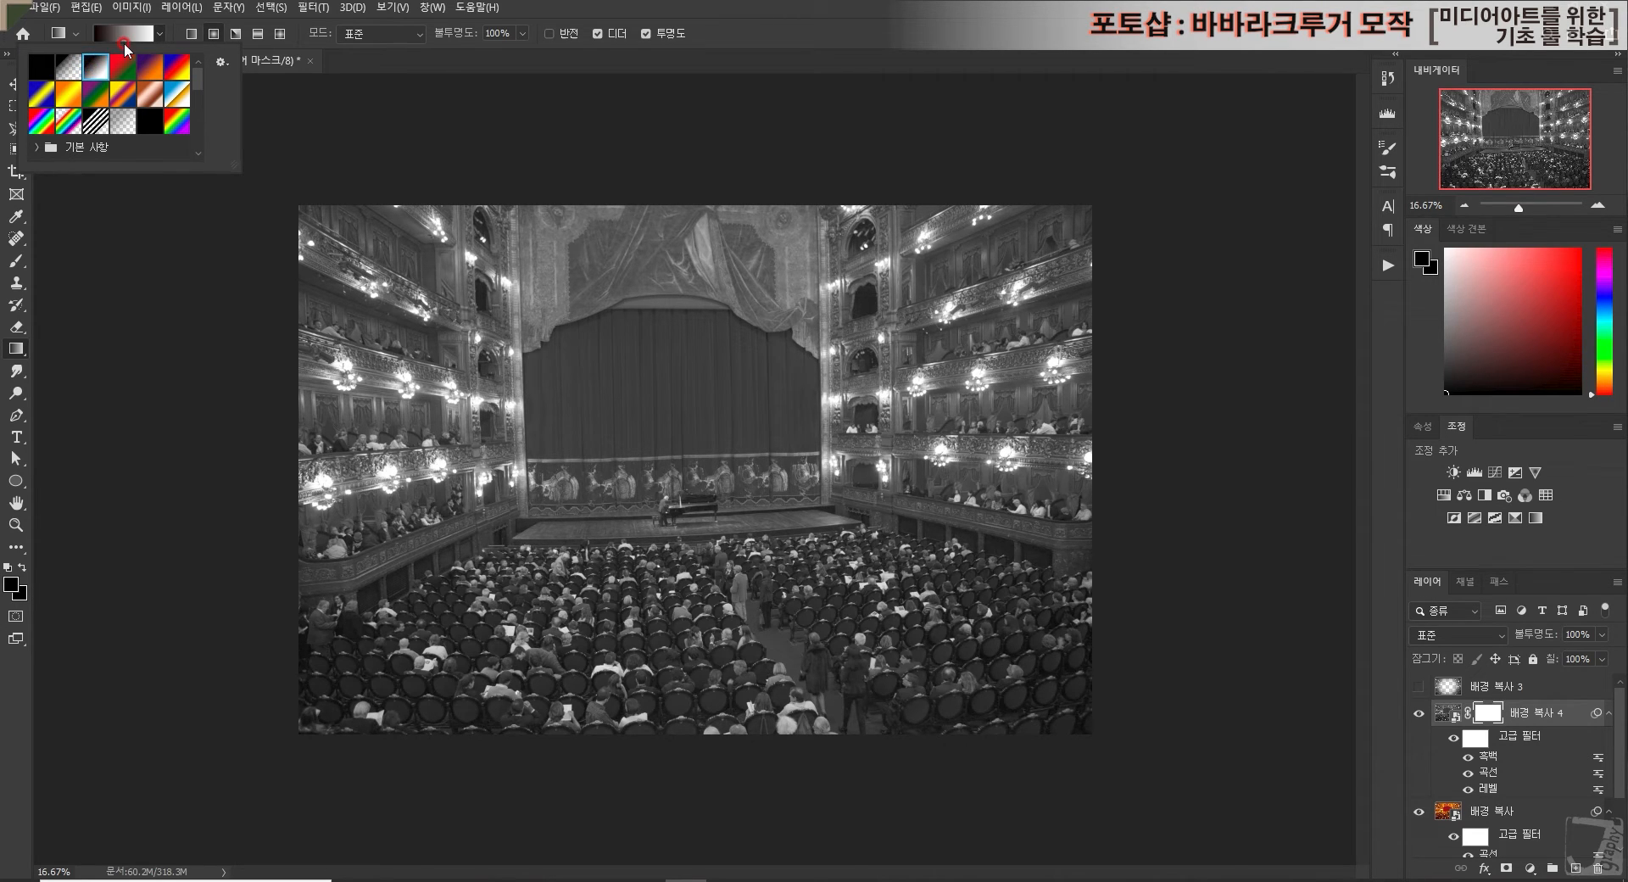
click(91, 66)
click(134, 39)
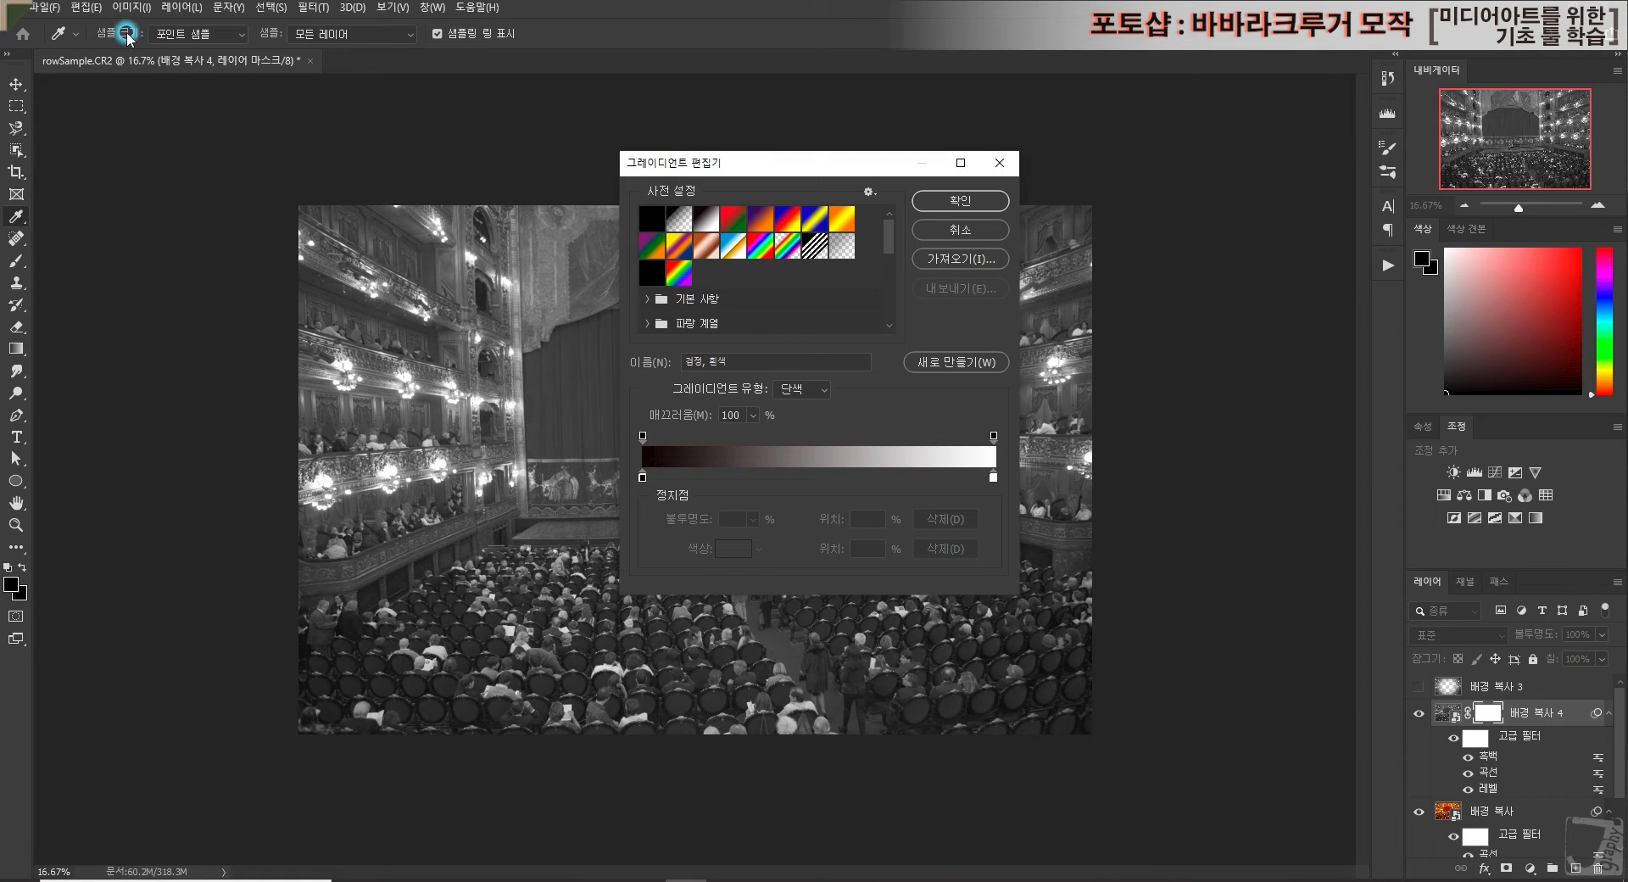
Step: Move the Gradient Editor off the photo, sketch a direction arrow on a blank drawing board to illustrate the gradient, and close the board
drag(854, 170, 303, 249)
click(856, 476)
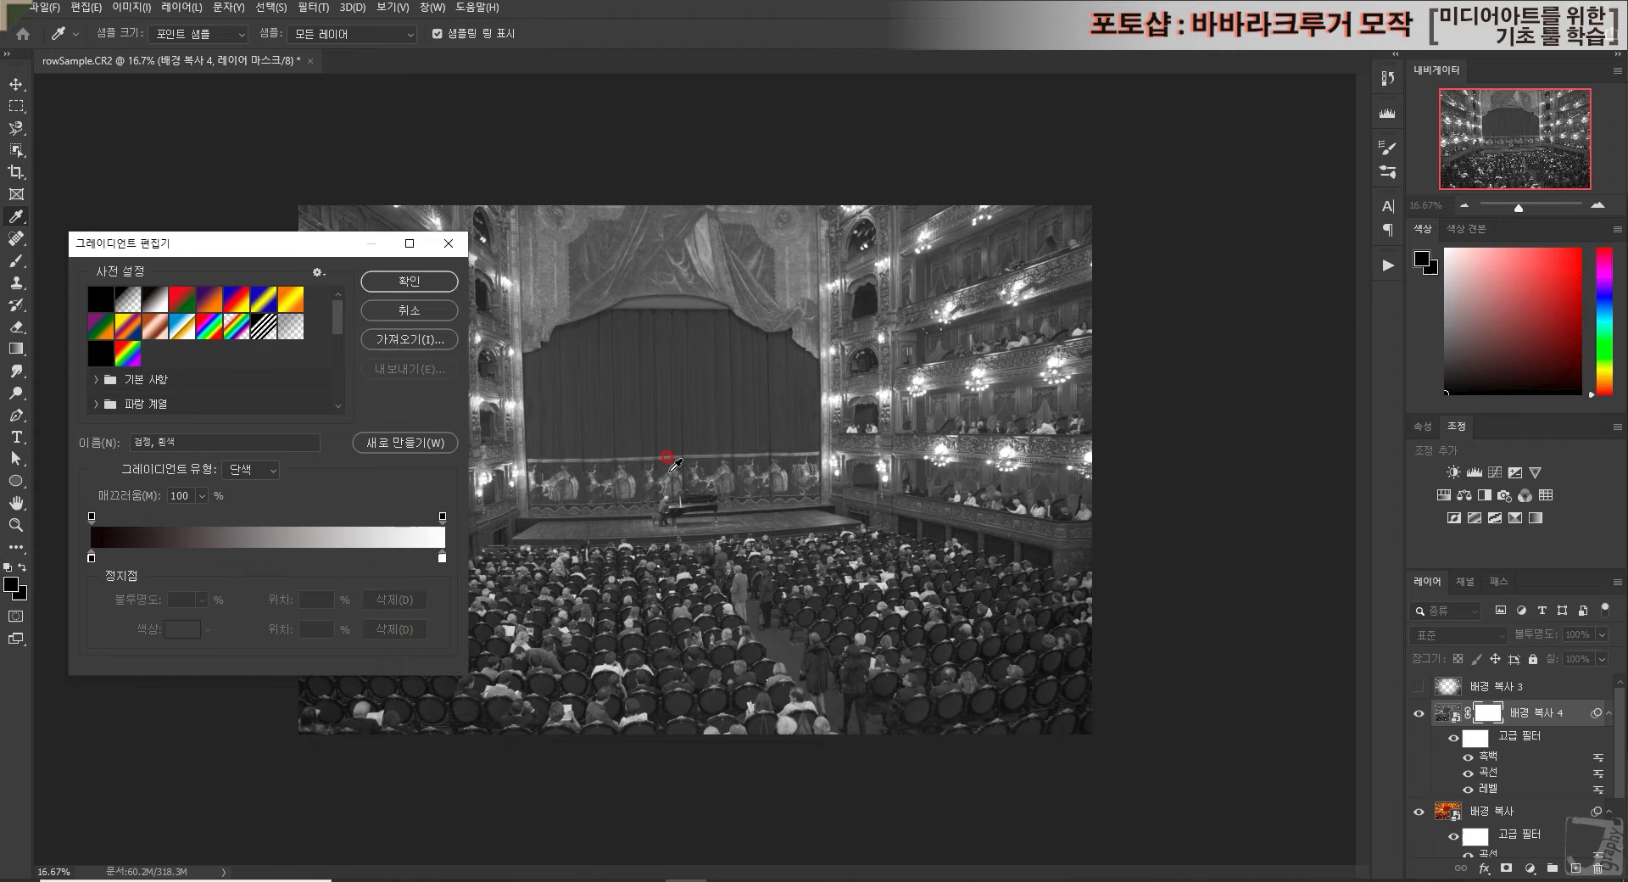
key(alt+Tab)
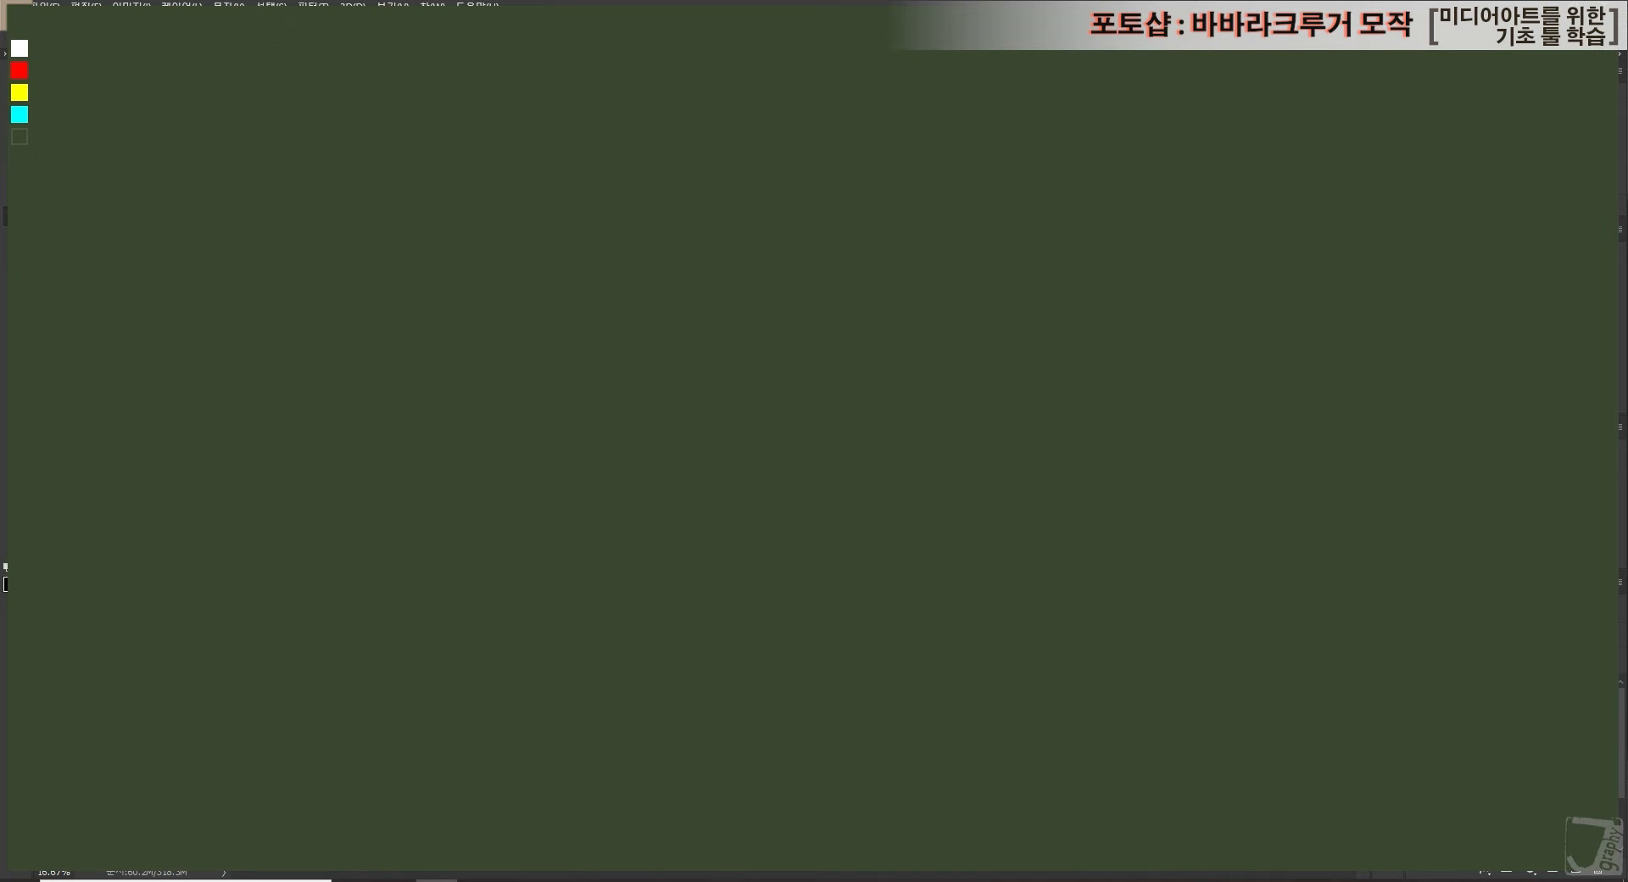
mouse_move(781, 425)
mouse_down()
mouse_move(1232, 578)
mouse_move(1200, 599)
mouse_up()
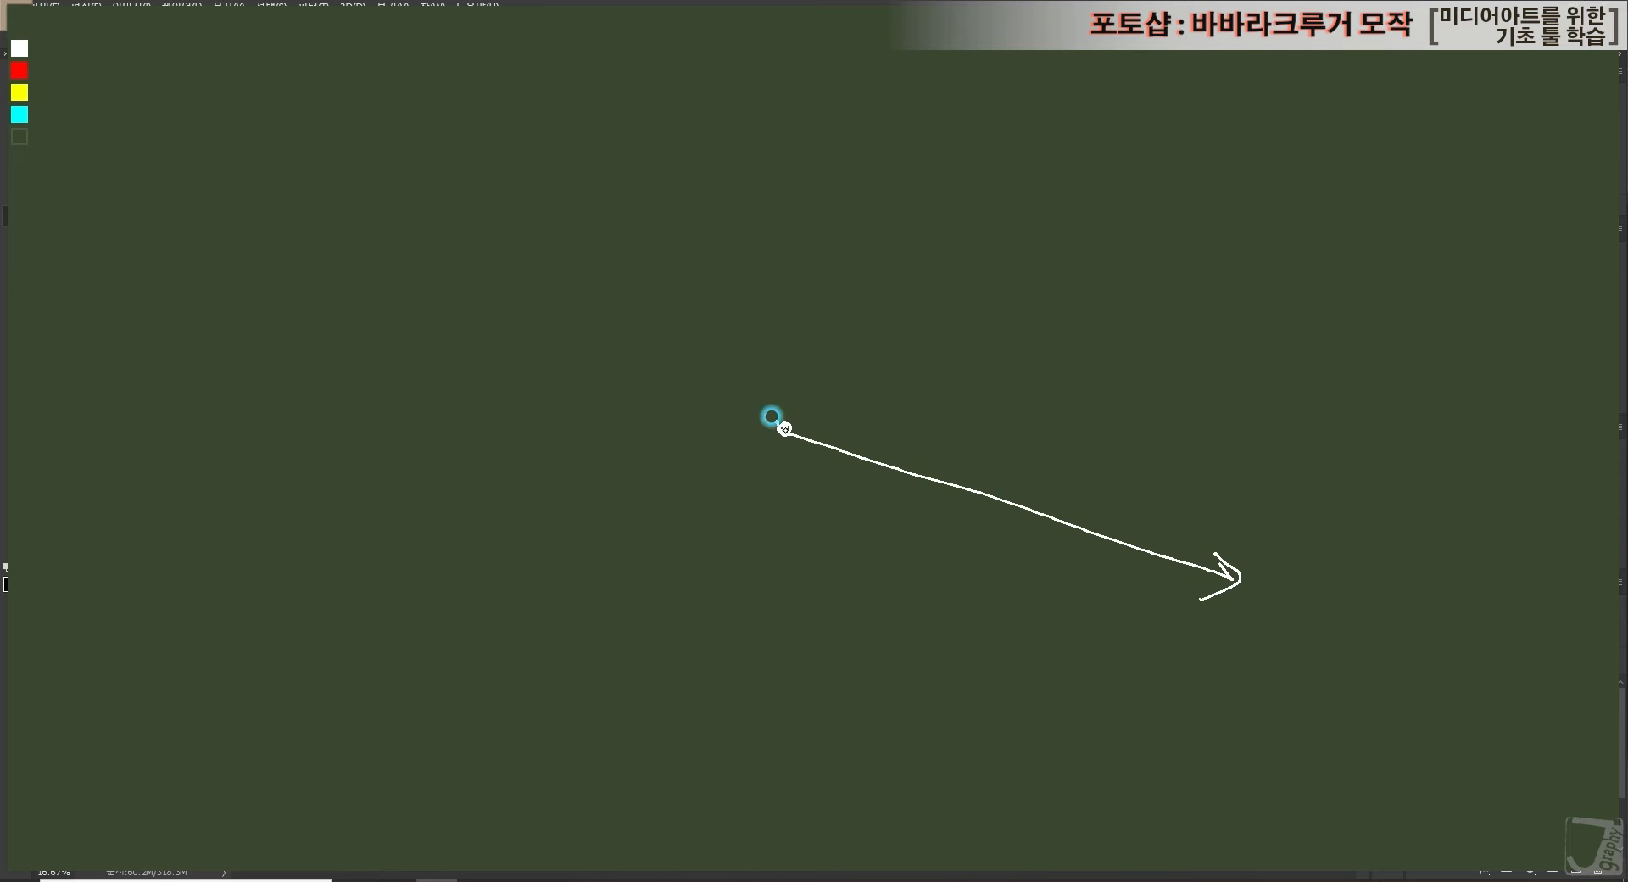
mouse_move(766, 500)
mouse_down()
mouse_move(706, 459)
mouse_move(708, 364)
mouse_move(844, 350)
mouse_move(870, 453)
mouse_move(780, 503)
mouse_move(726, 483)
mouse_up()
mouse_move(937, 808)
mouse_down()
mouse_move(1246, 526)
mouse_move(549, 94)
mouse_move(444, 672)
mouse_move(1099, 793)
mouse_move(977, 59)
mouse_move(316, 406)
mouse_move(405, 710)
mouse_up()
key(Escape)
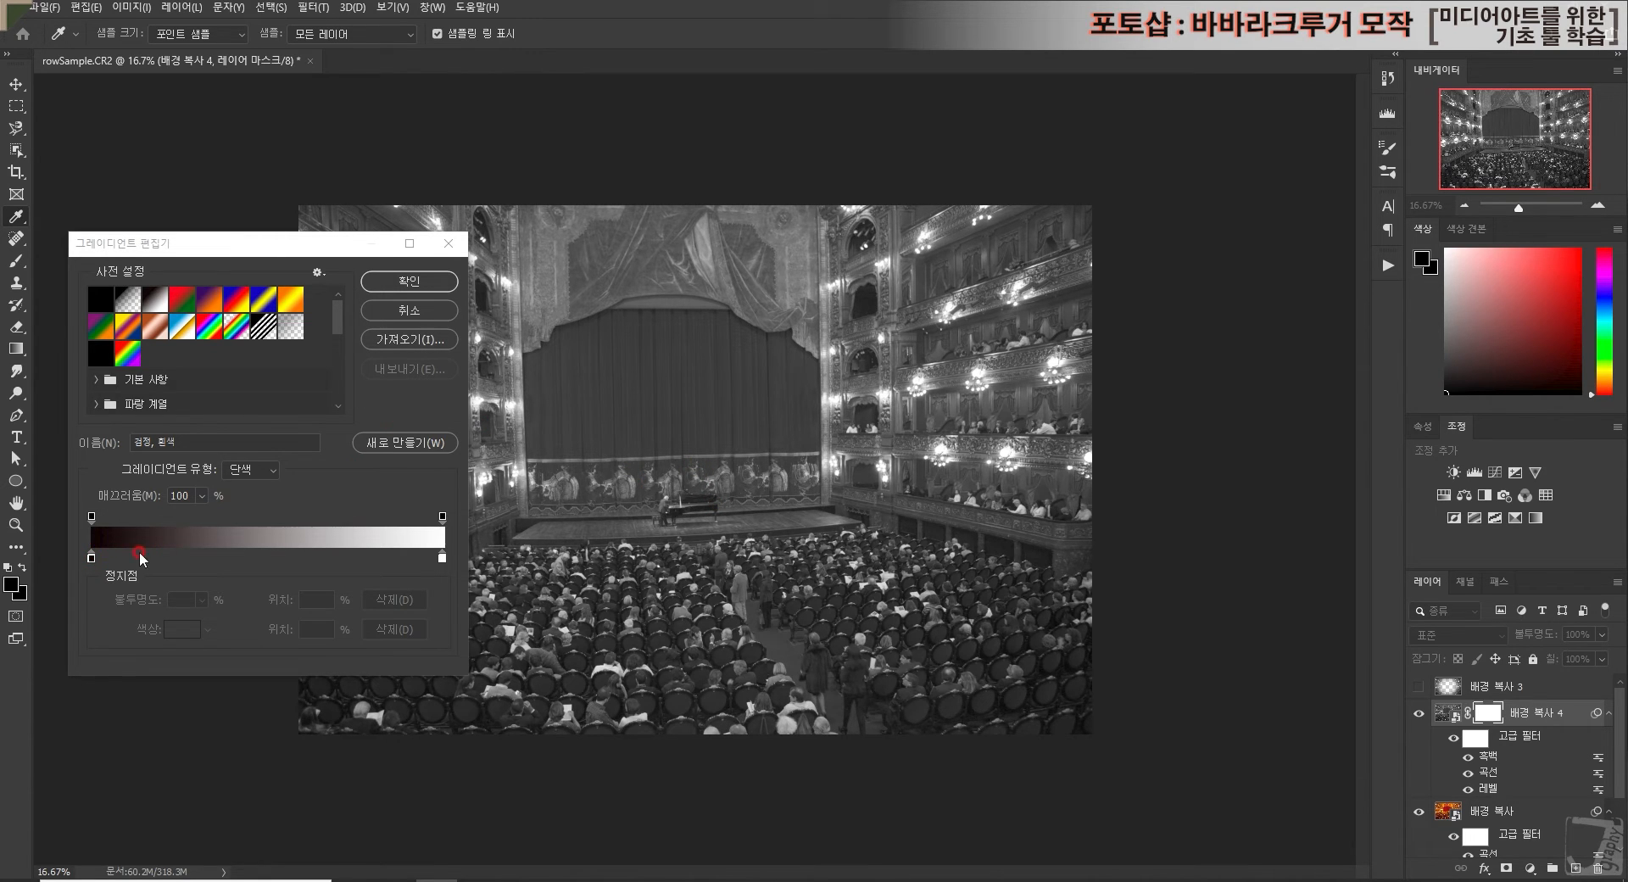
Step: Set the gradient's dark color stop to pure black, 000000, and accept the edited gradient
click(92, 559)
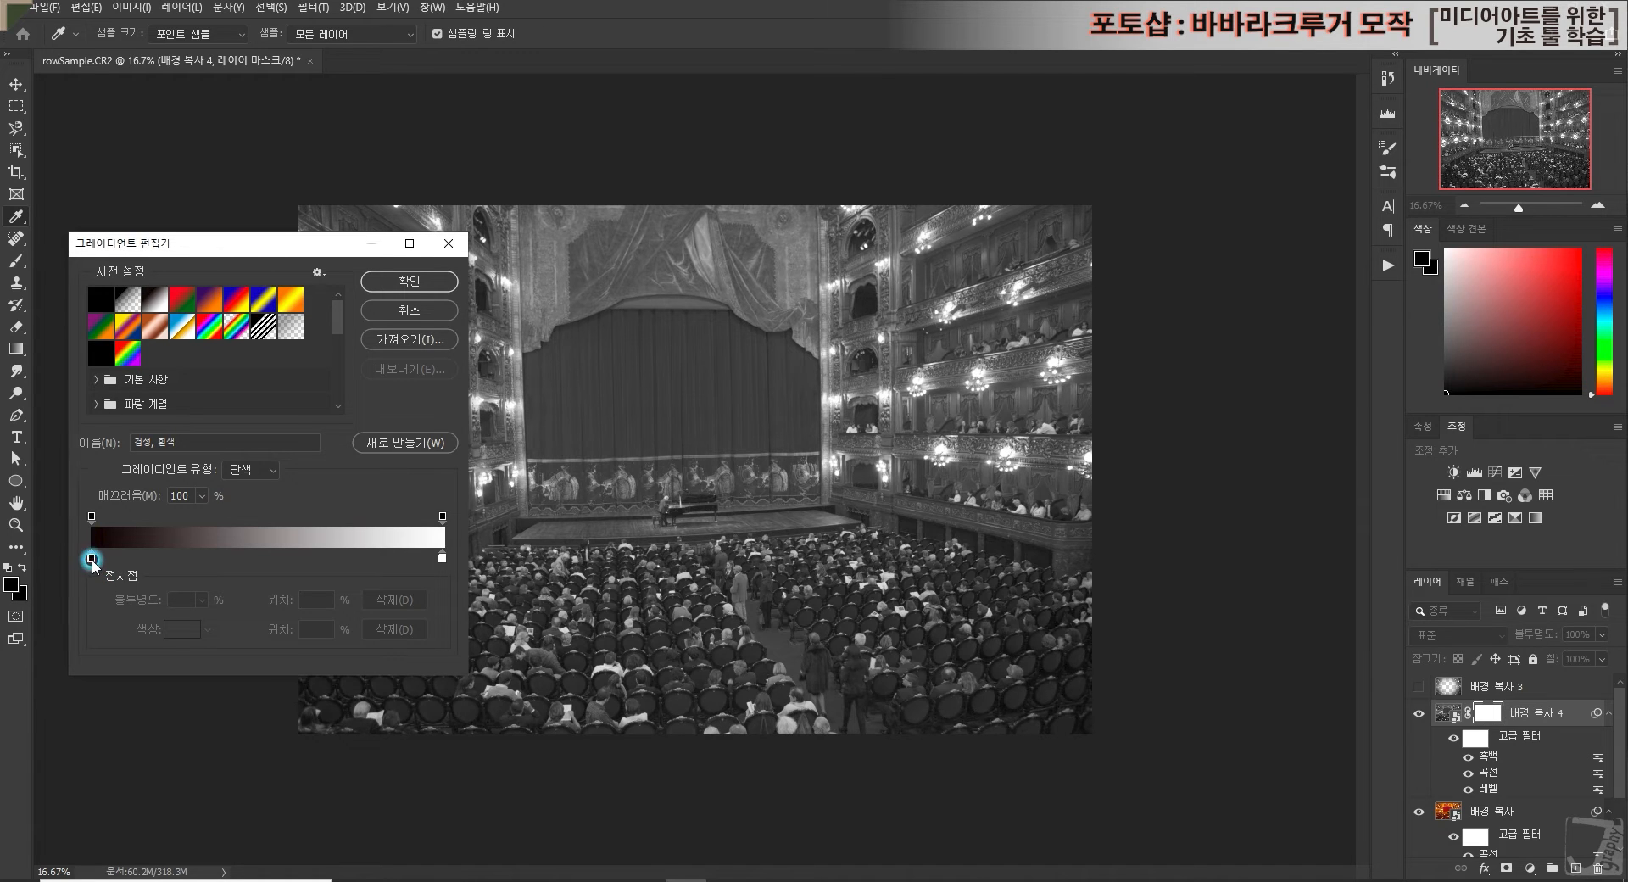
double_click(91, 559)
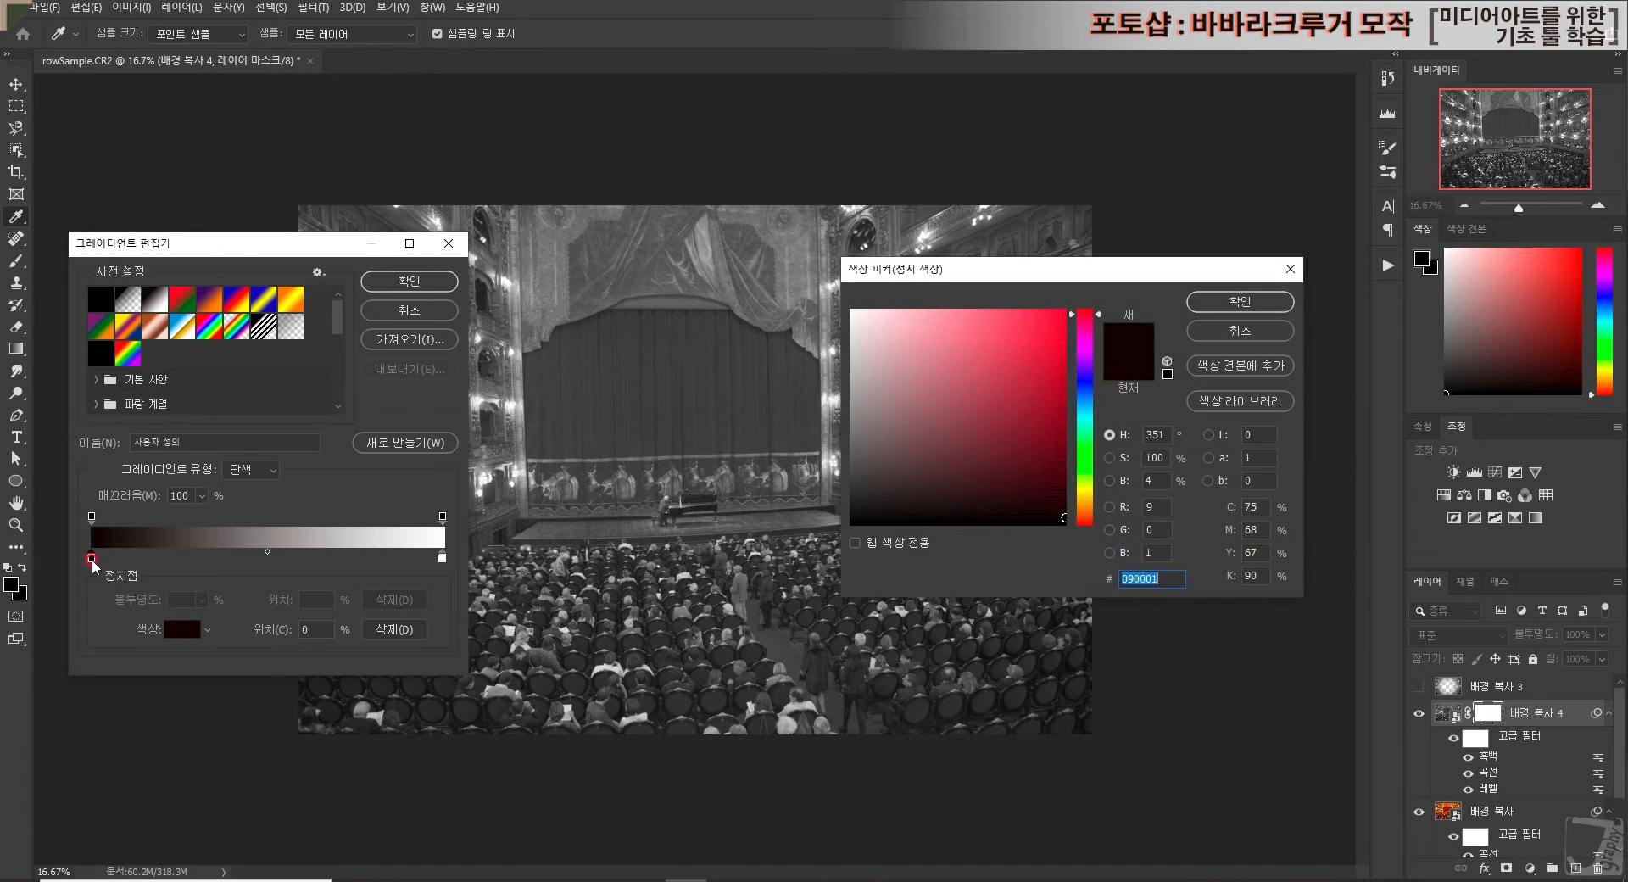
drag(883, 522, 794, 527)
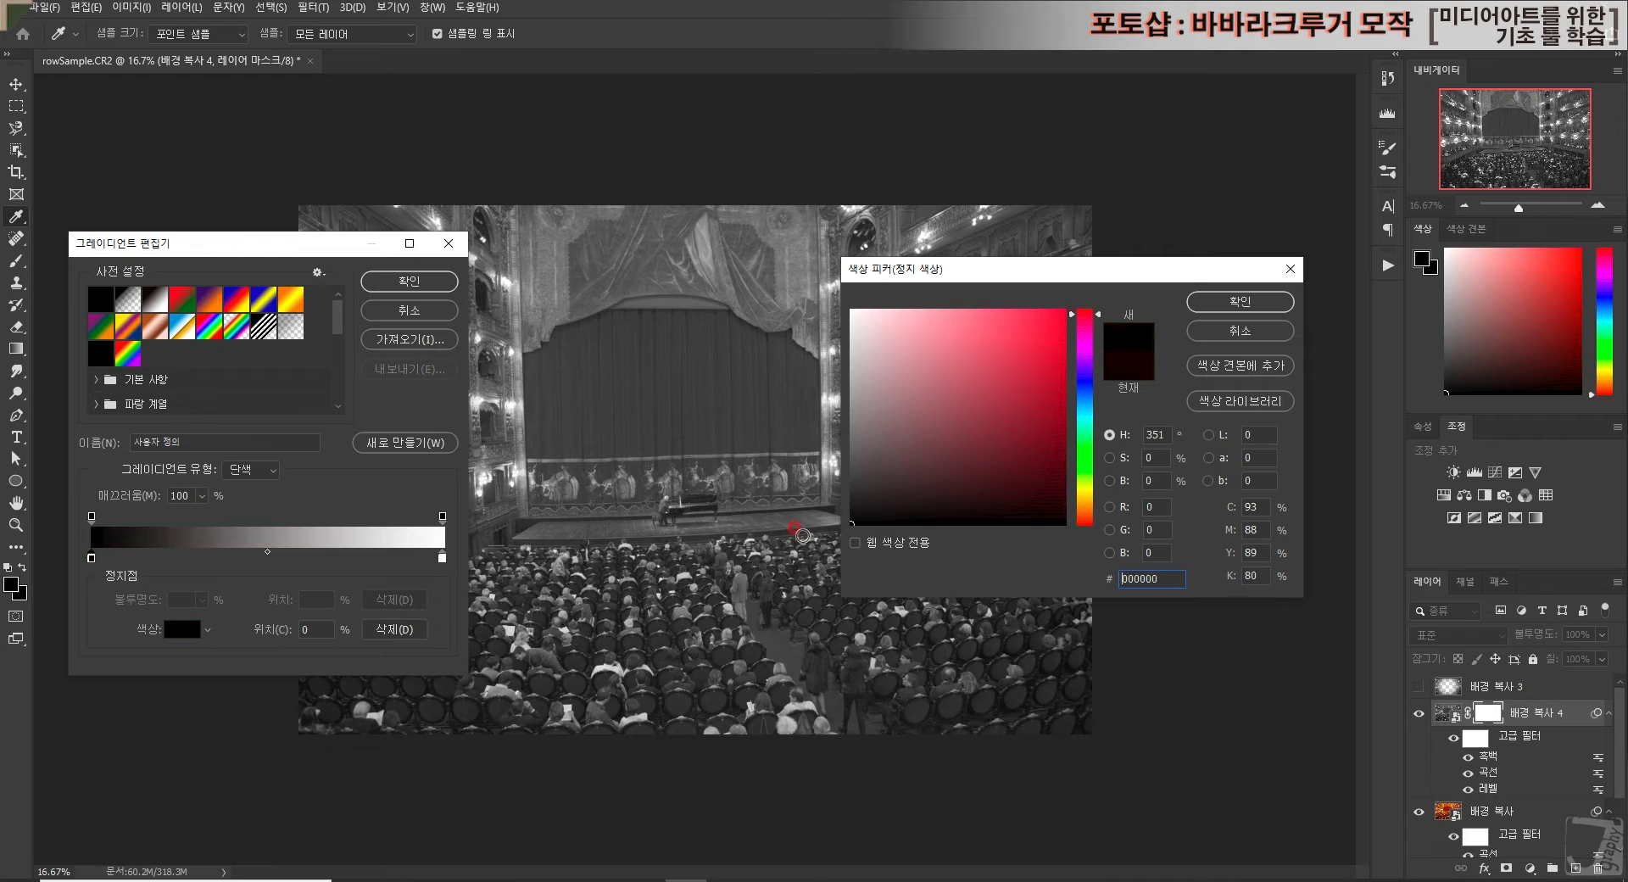
click(1239, 301)
click(442, 558)
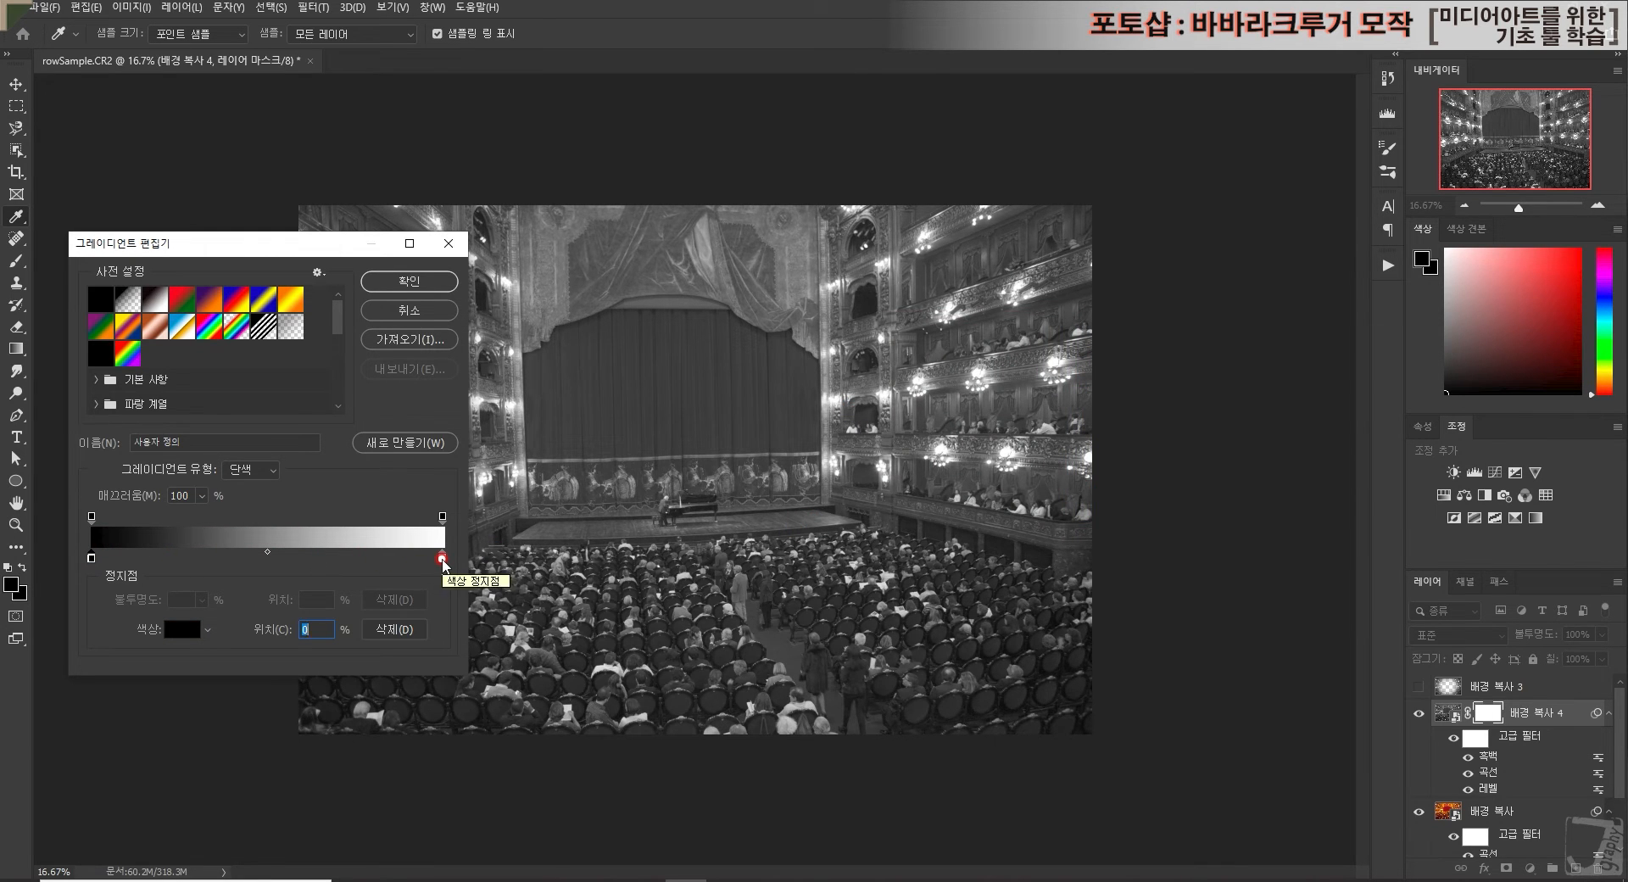
click(424, 282)
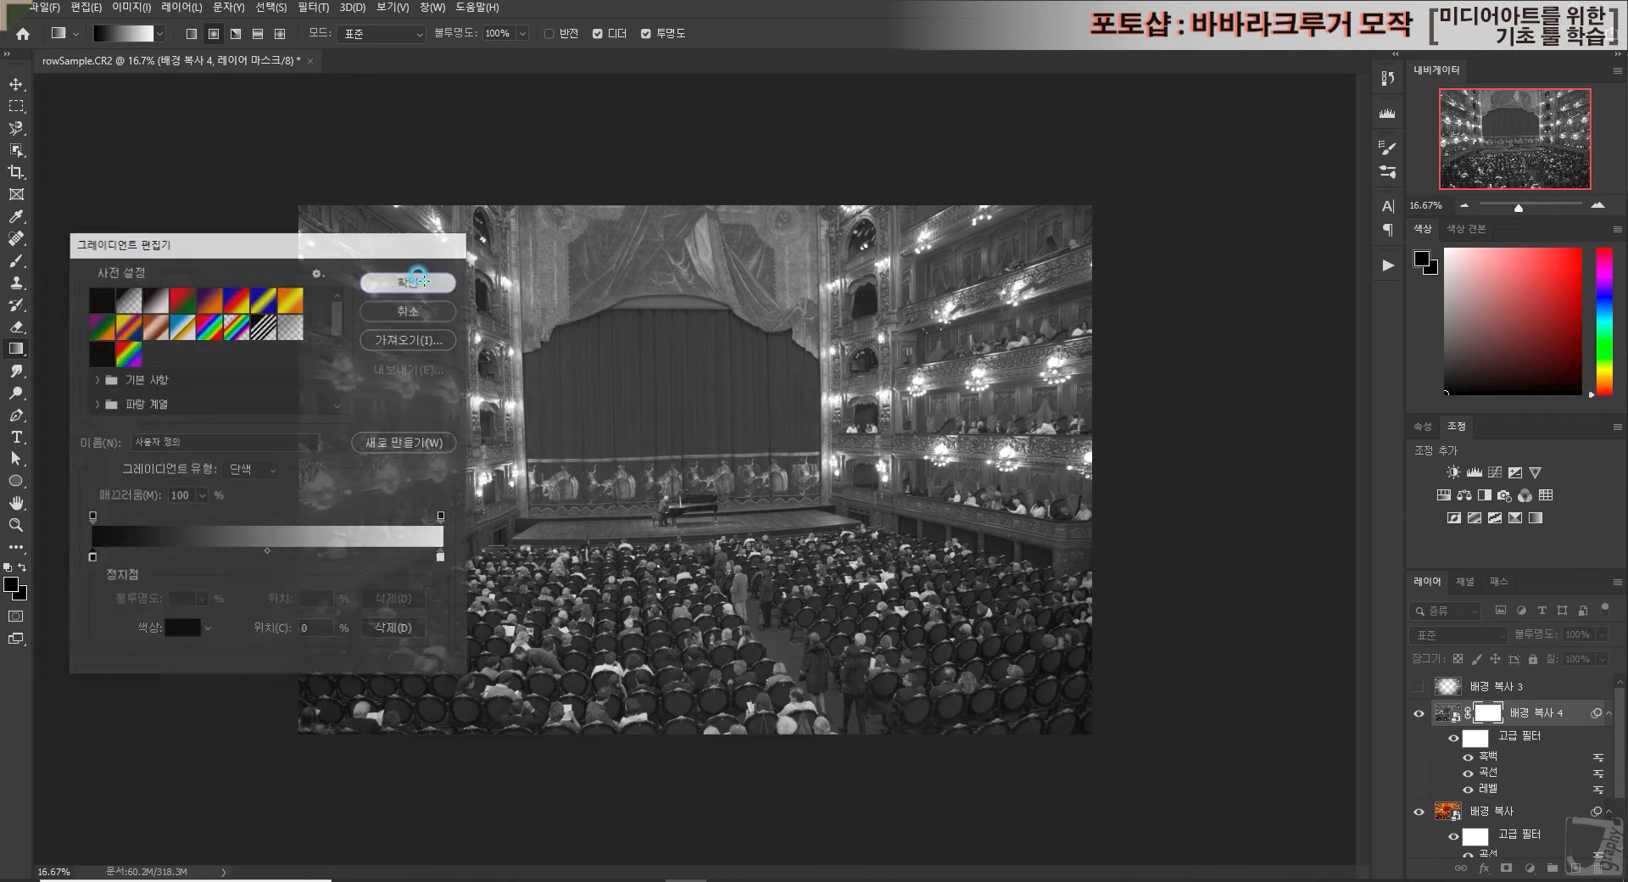
Step: Apply a radial gradient to the layer mask of 배경 복사 4, from the center of the stage curtain out to the lower-right seats
click(97, 8)
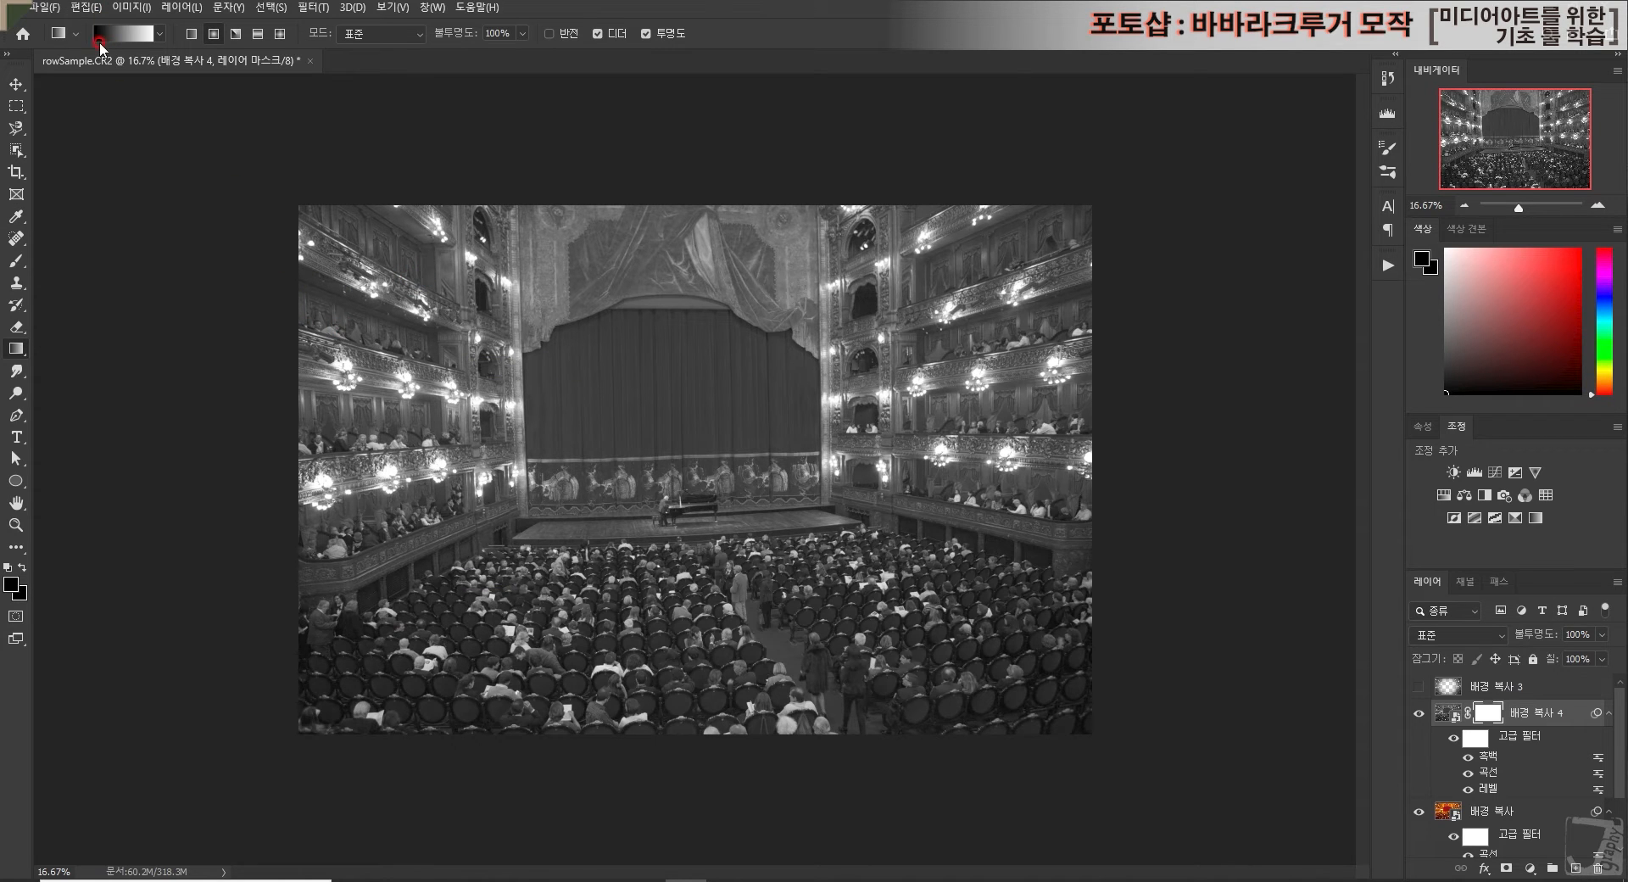
click(151, 37)
click(212, 35)
drag(686, 430, 1025, 679)
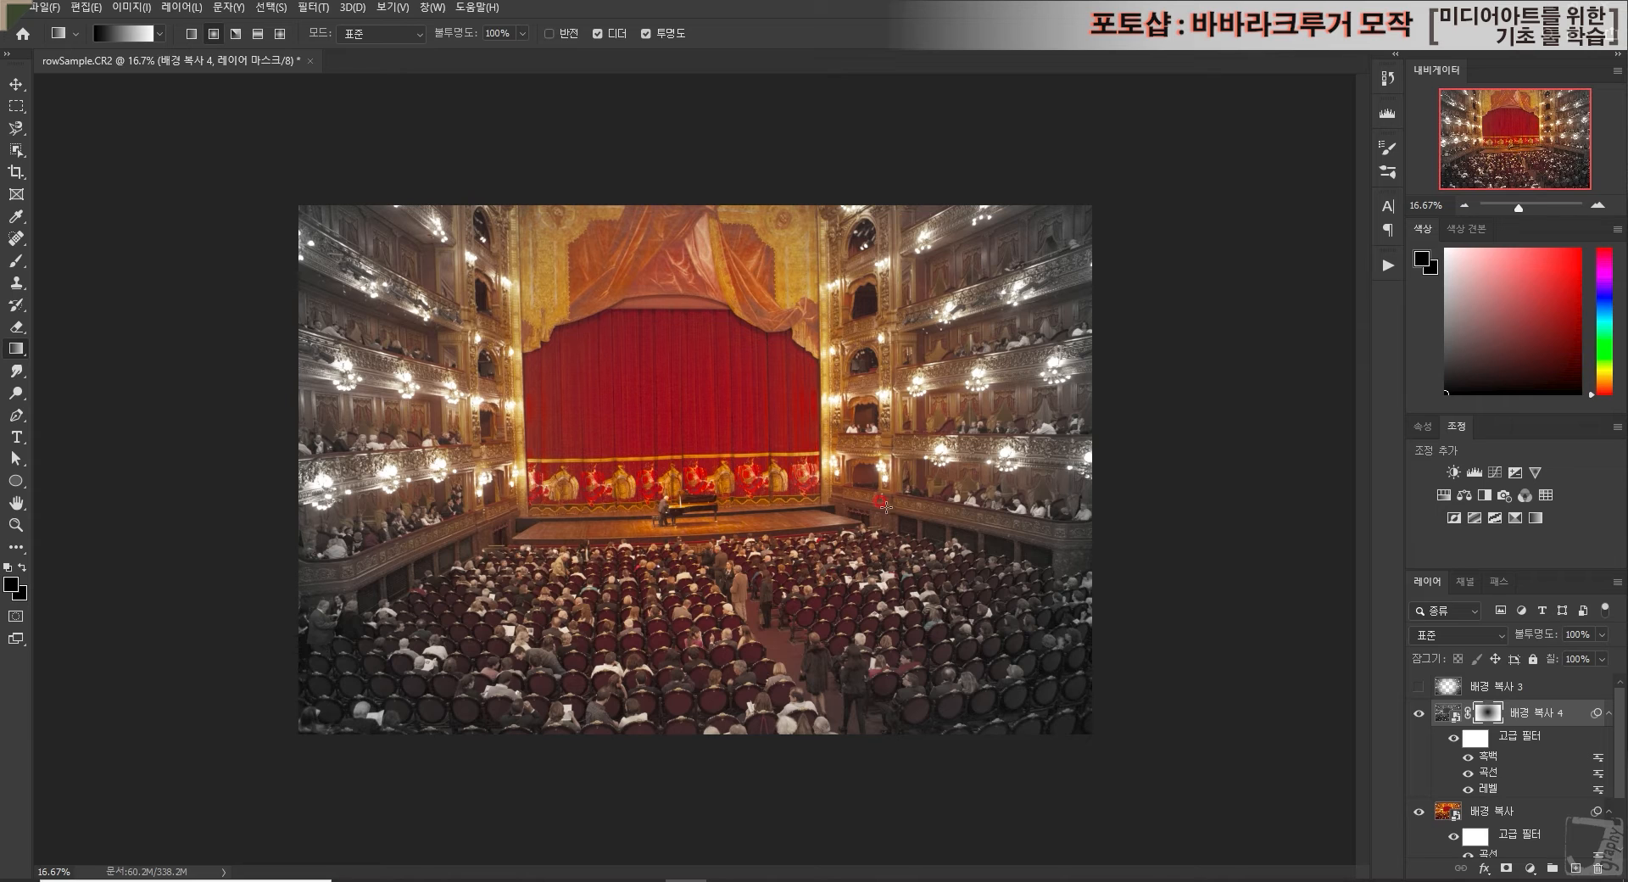
Step: Toggle the visibility of the color smart object 배경 복사 to examine the transparency that the gradient mask creates above it
scroll(1475, 789, down, 3)
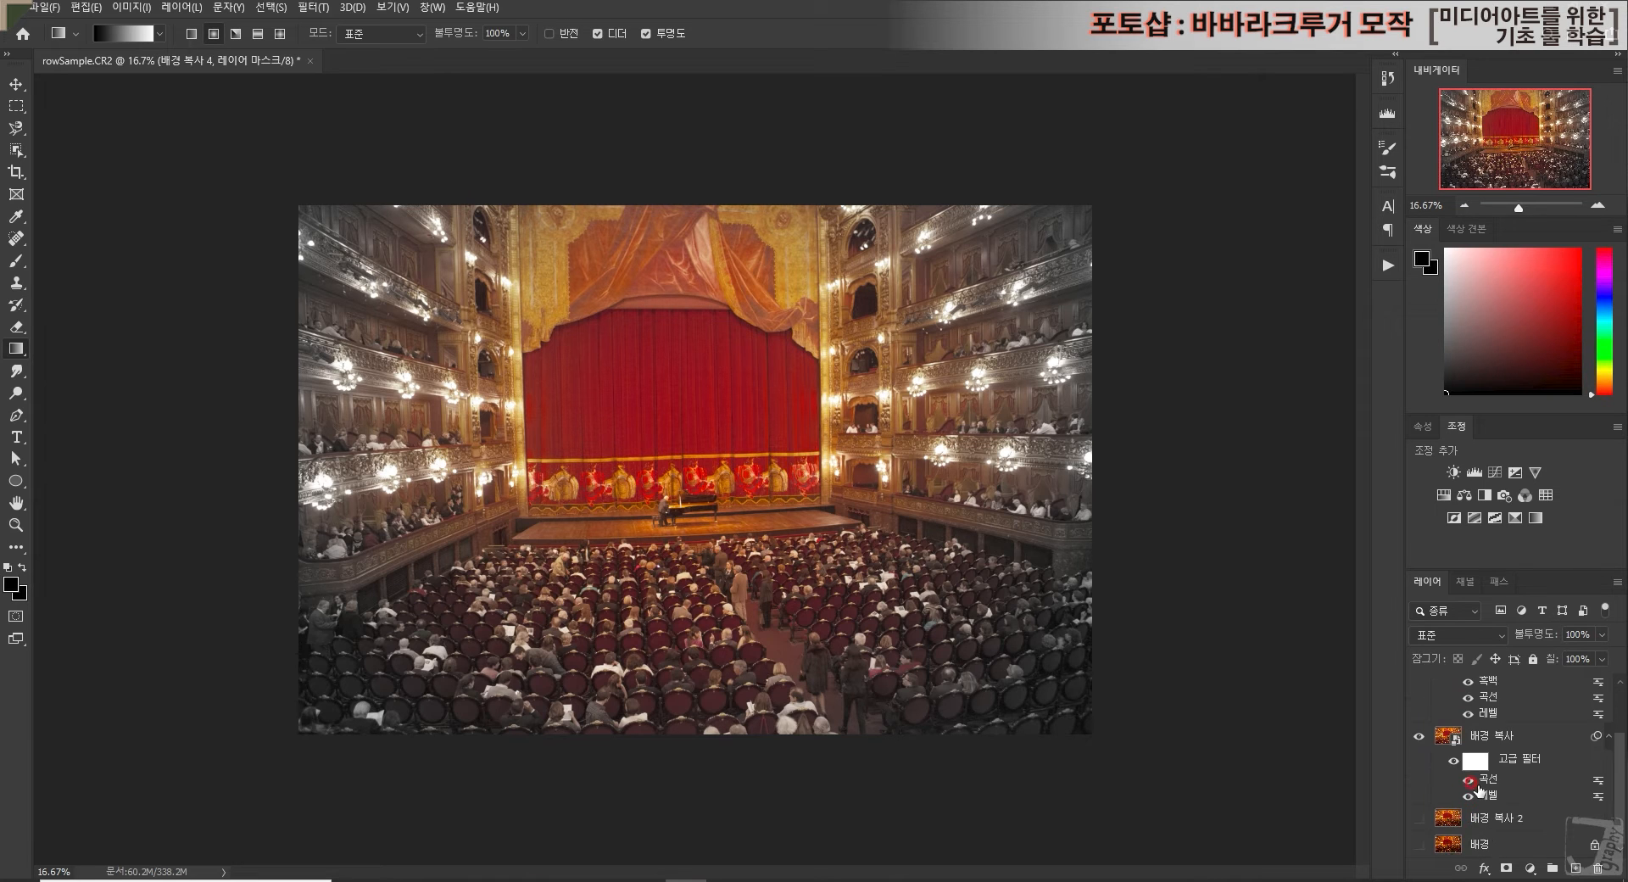
click(1418, 737)
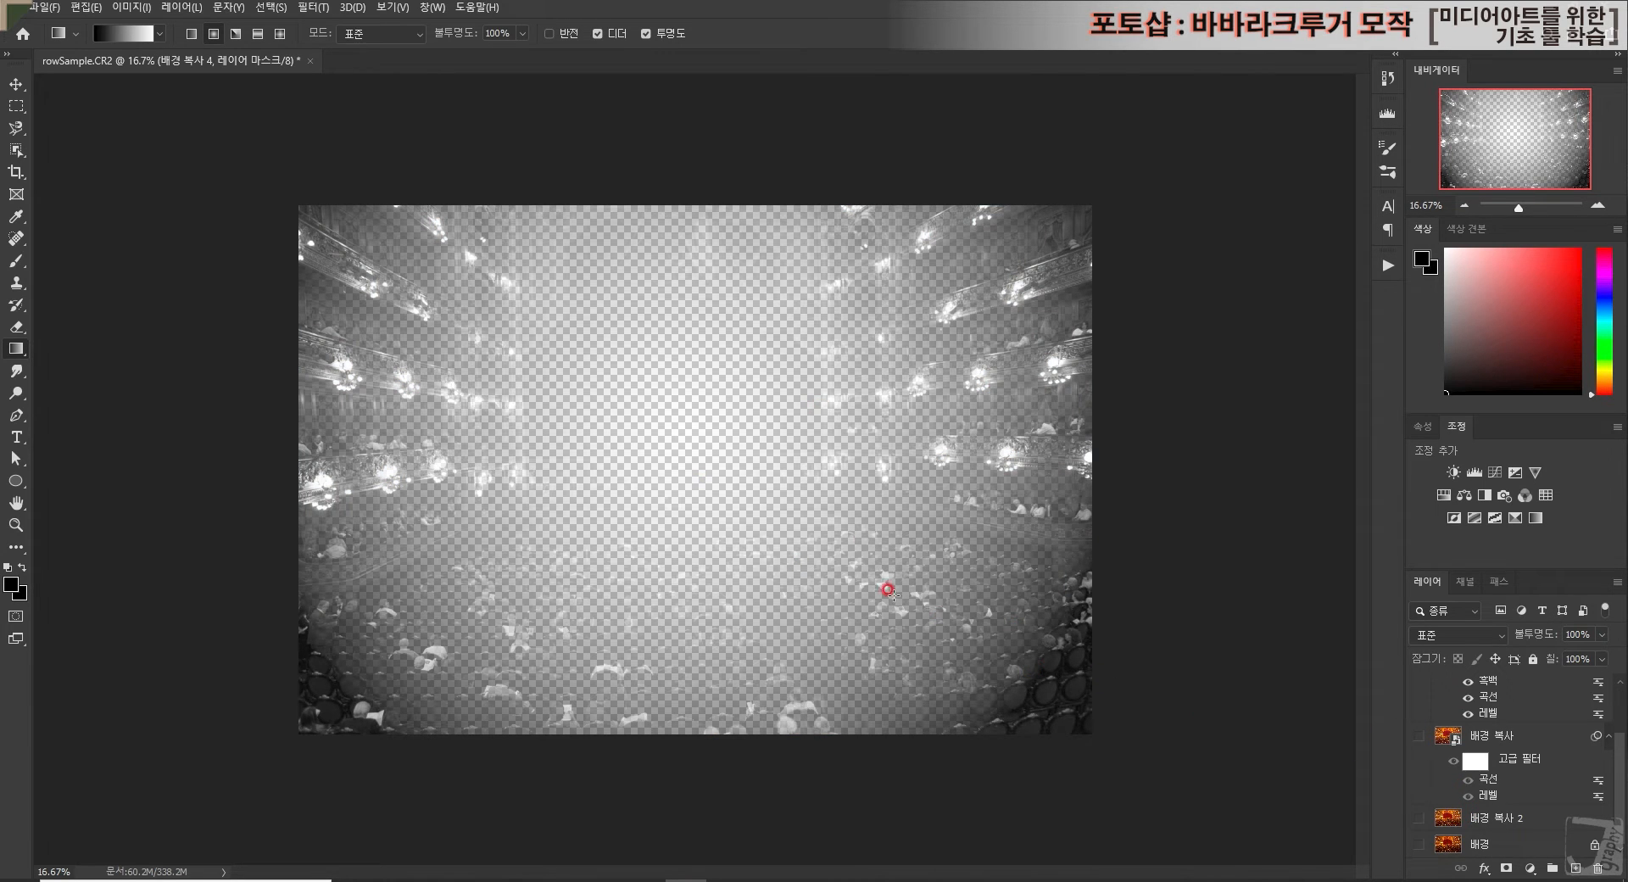
click(1418, 735)
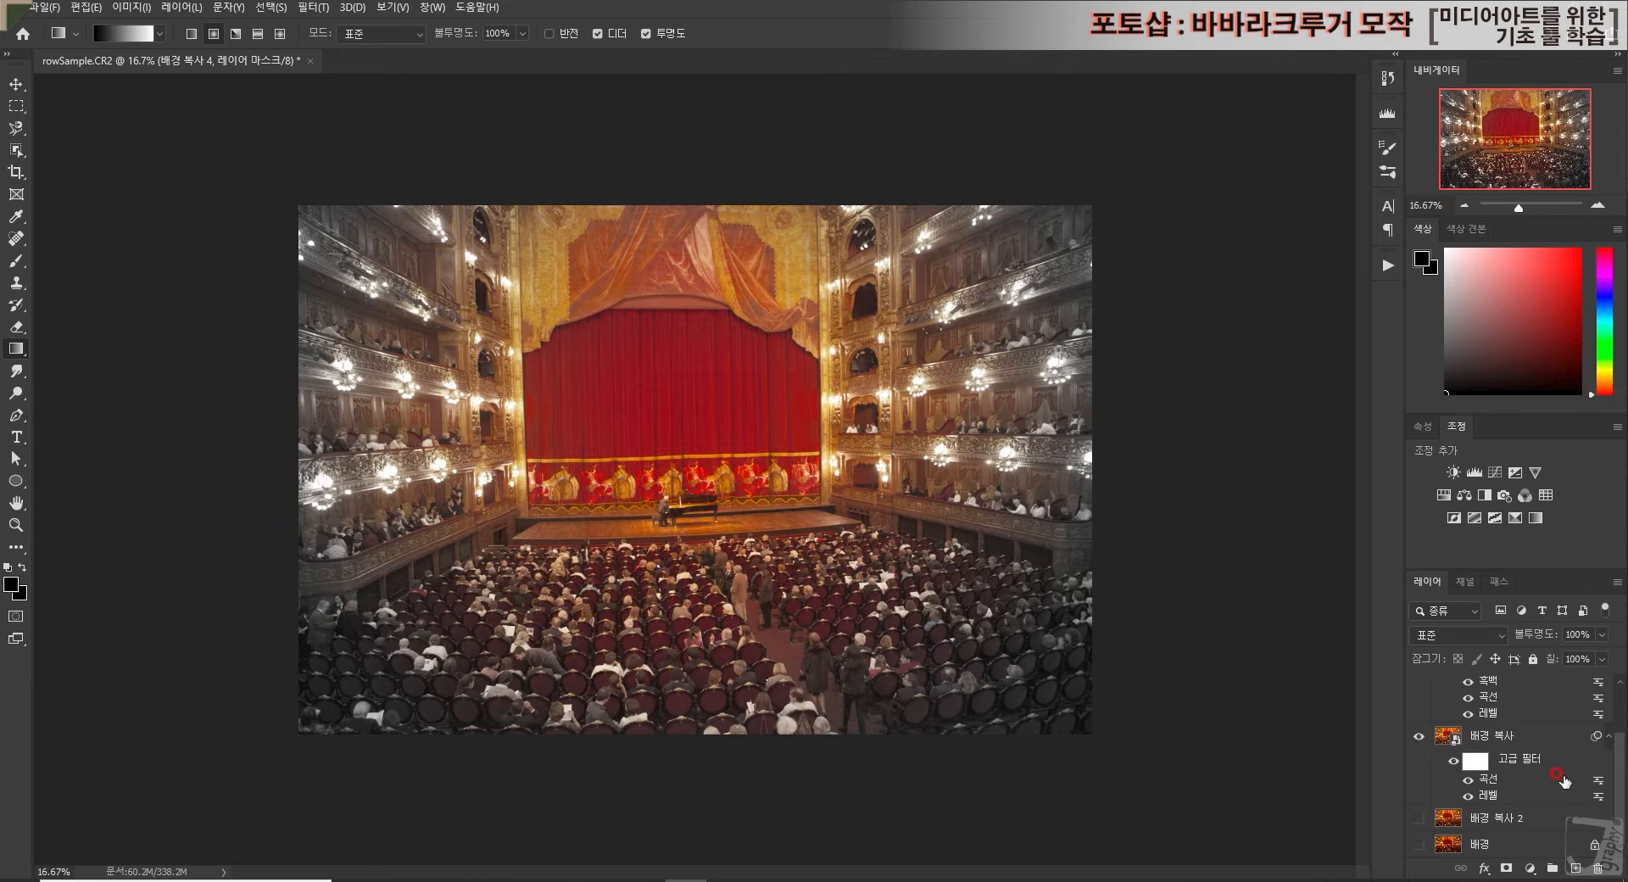
scroll(1564, 780, up, 3)
click(1415, 742)
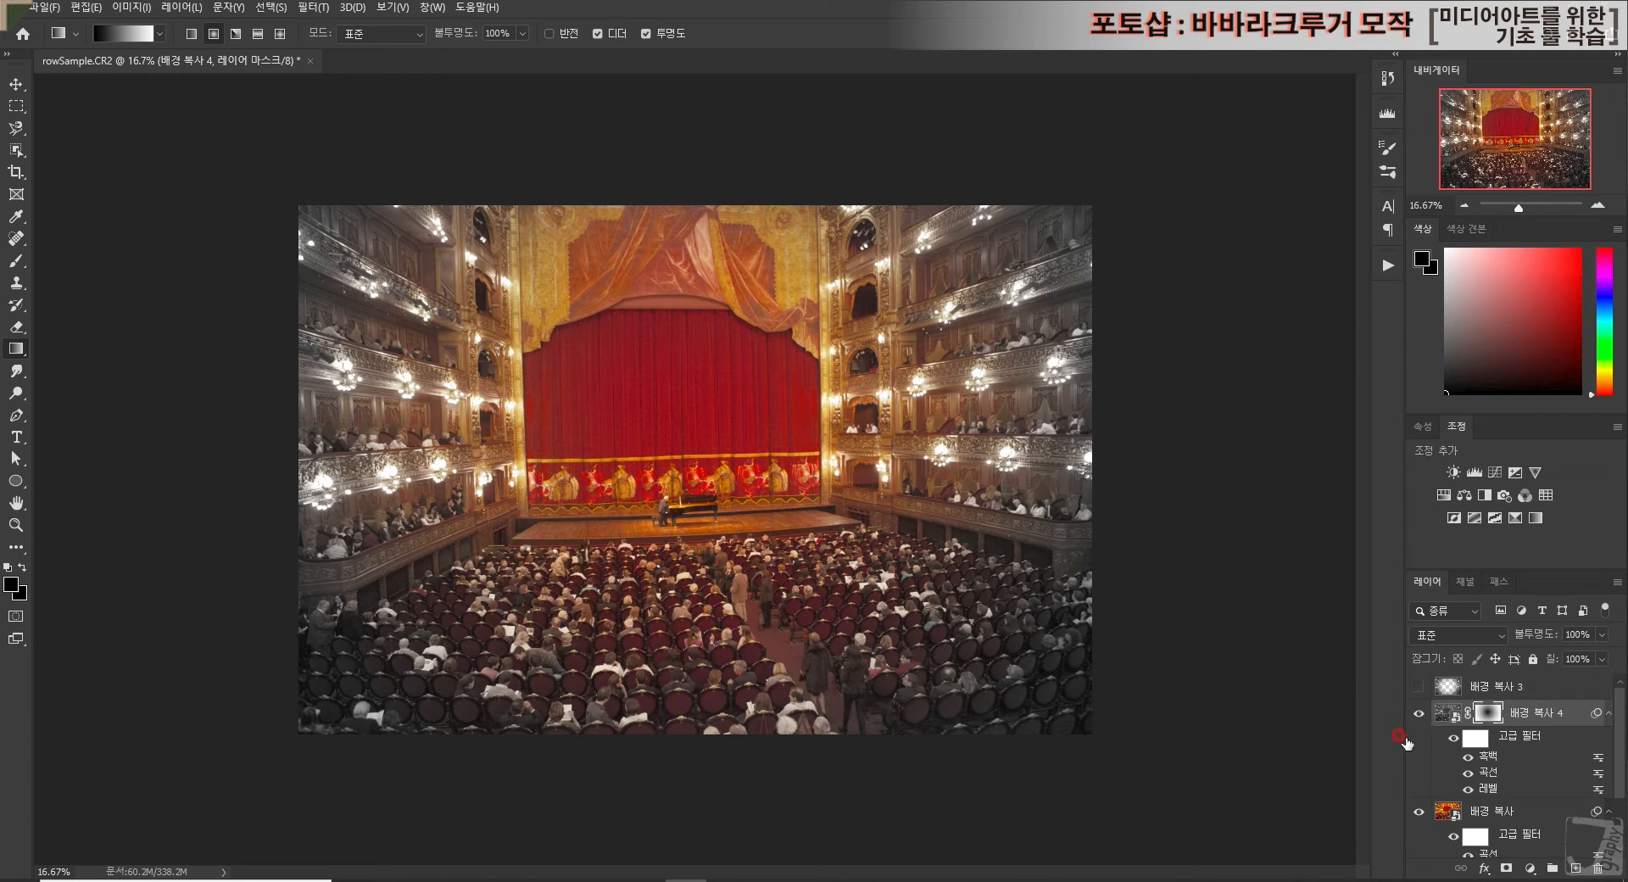
click(1418, 813)
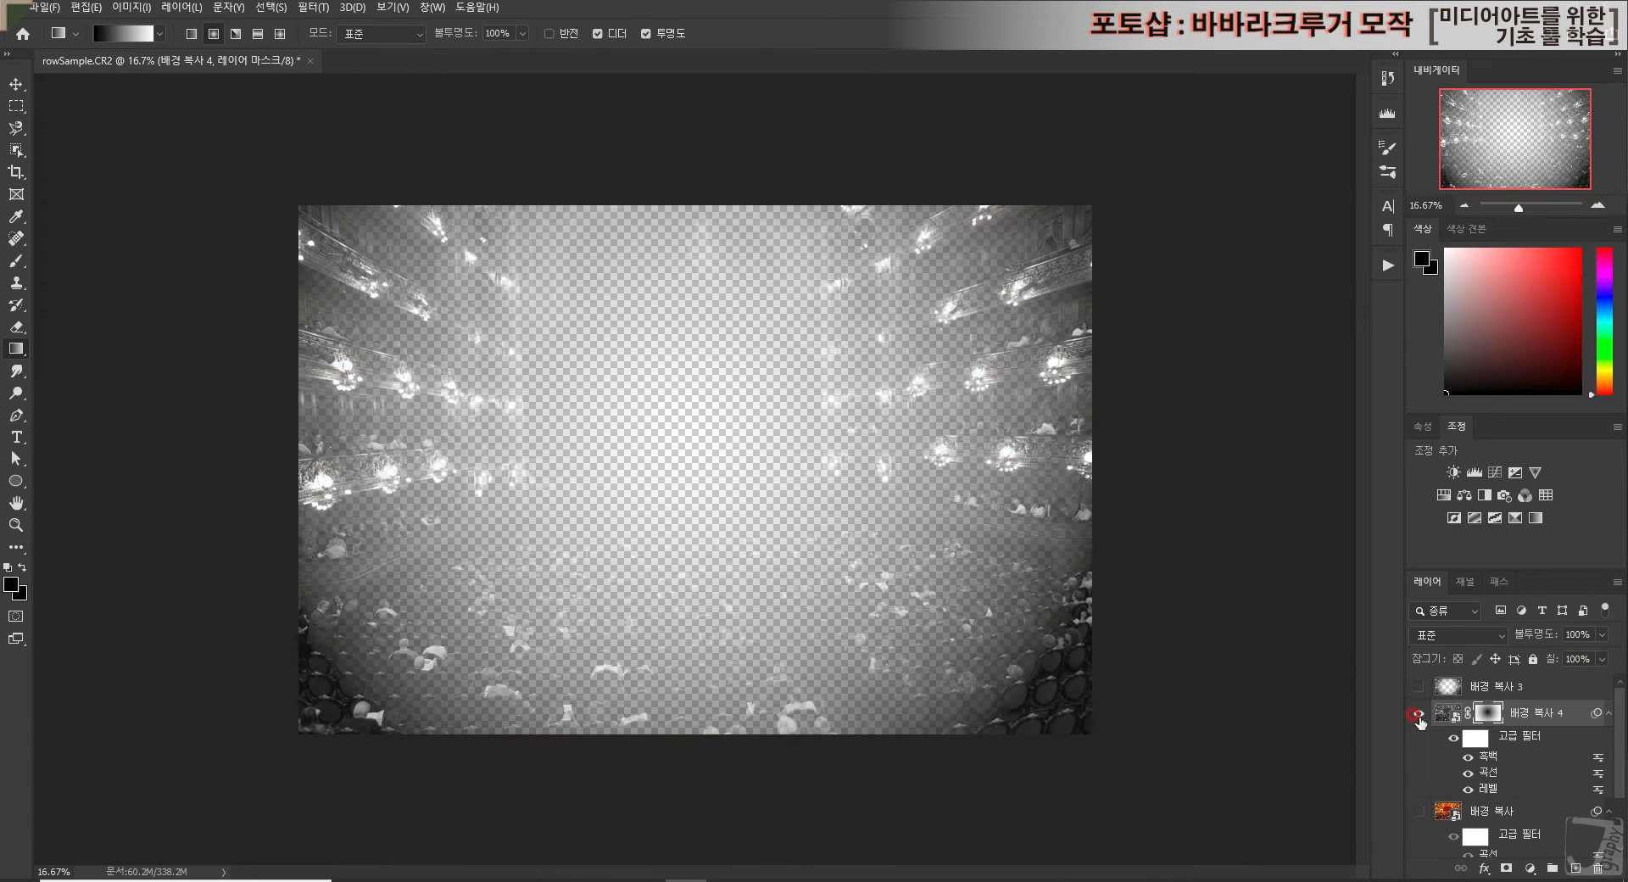
Step: Compare the erased layer 배경 복사 3 with the masked layer 배경 복사 4 in turn, and show both with the color layer again
click(1419, 714)
click(1418, 688)
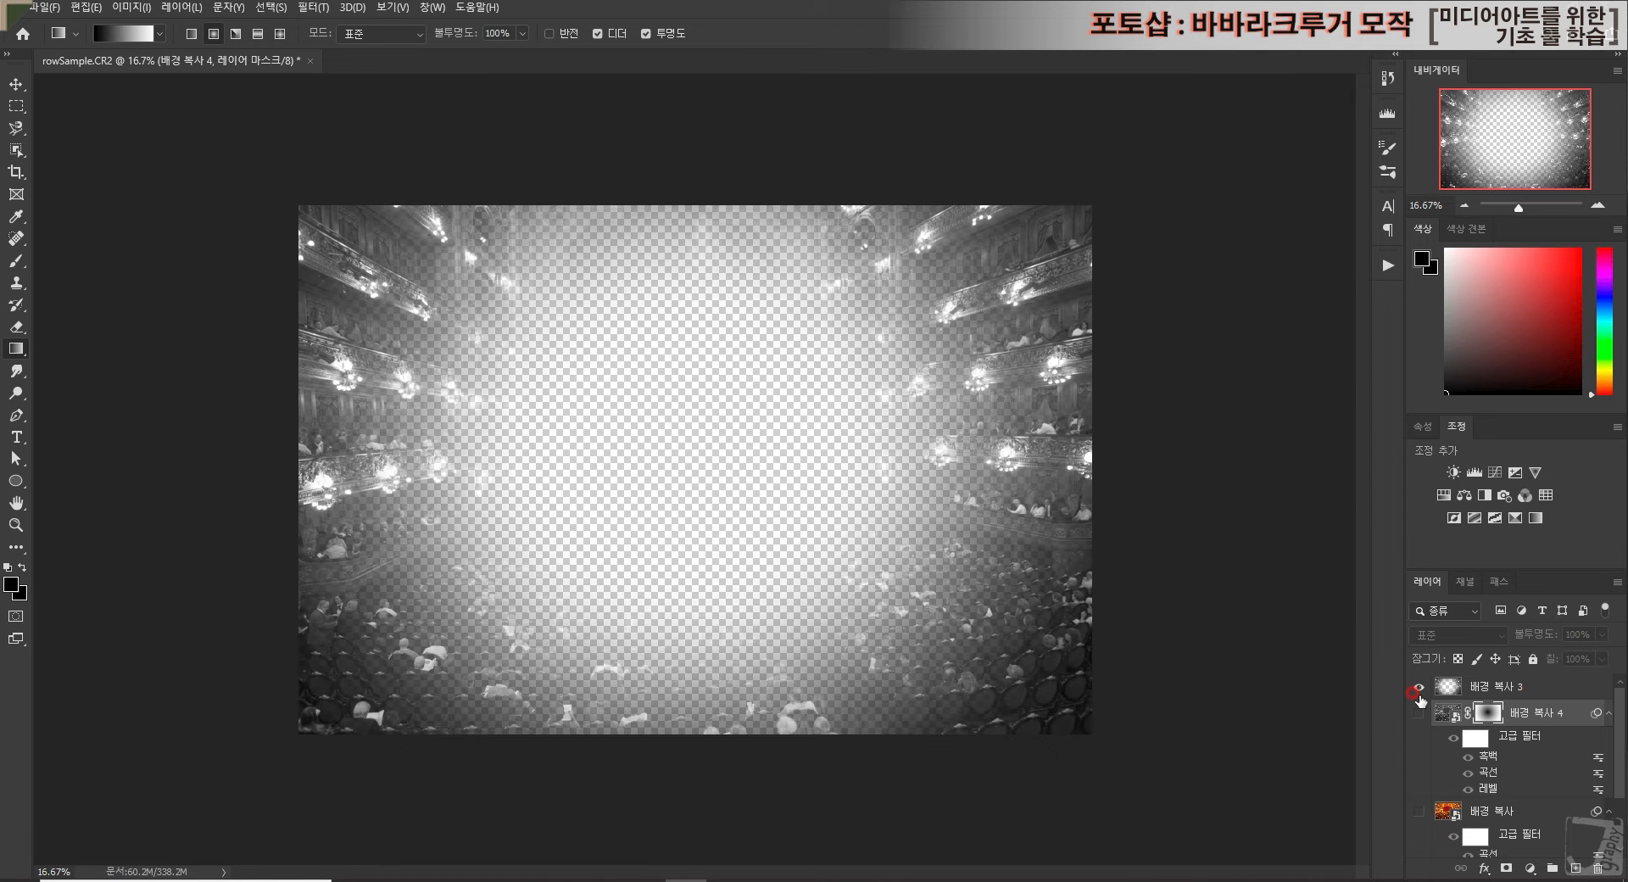
click(1418, 688)
click(1418, 713)
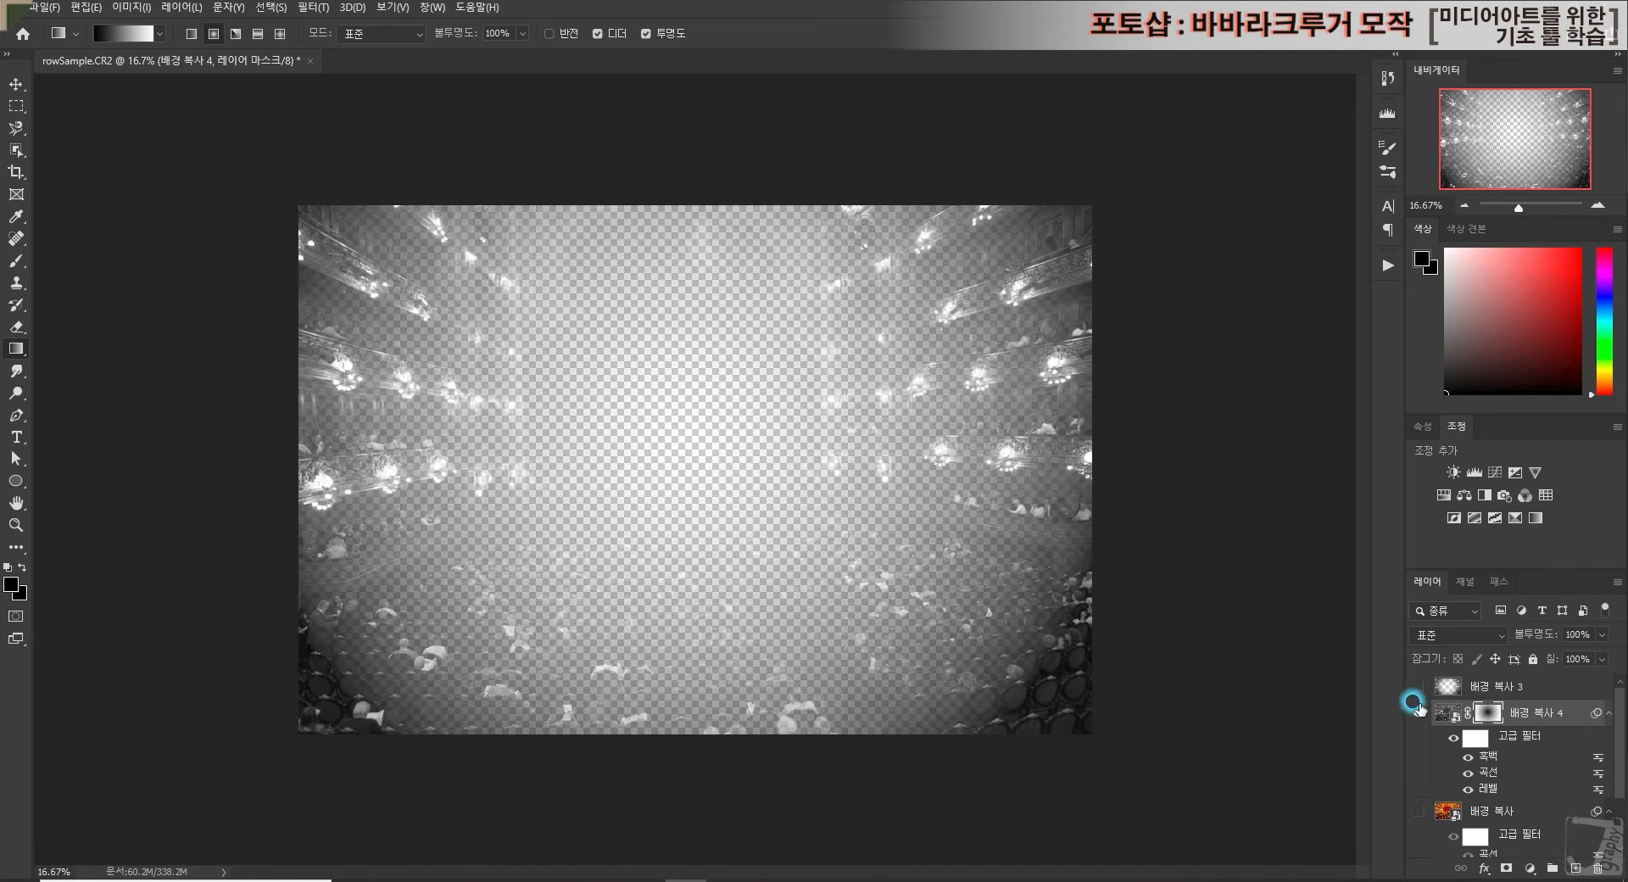
click(1418, 688)
click(1419, 812)
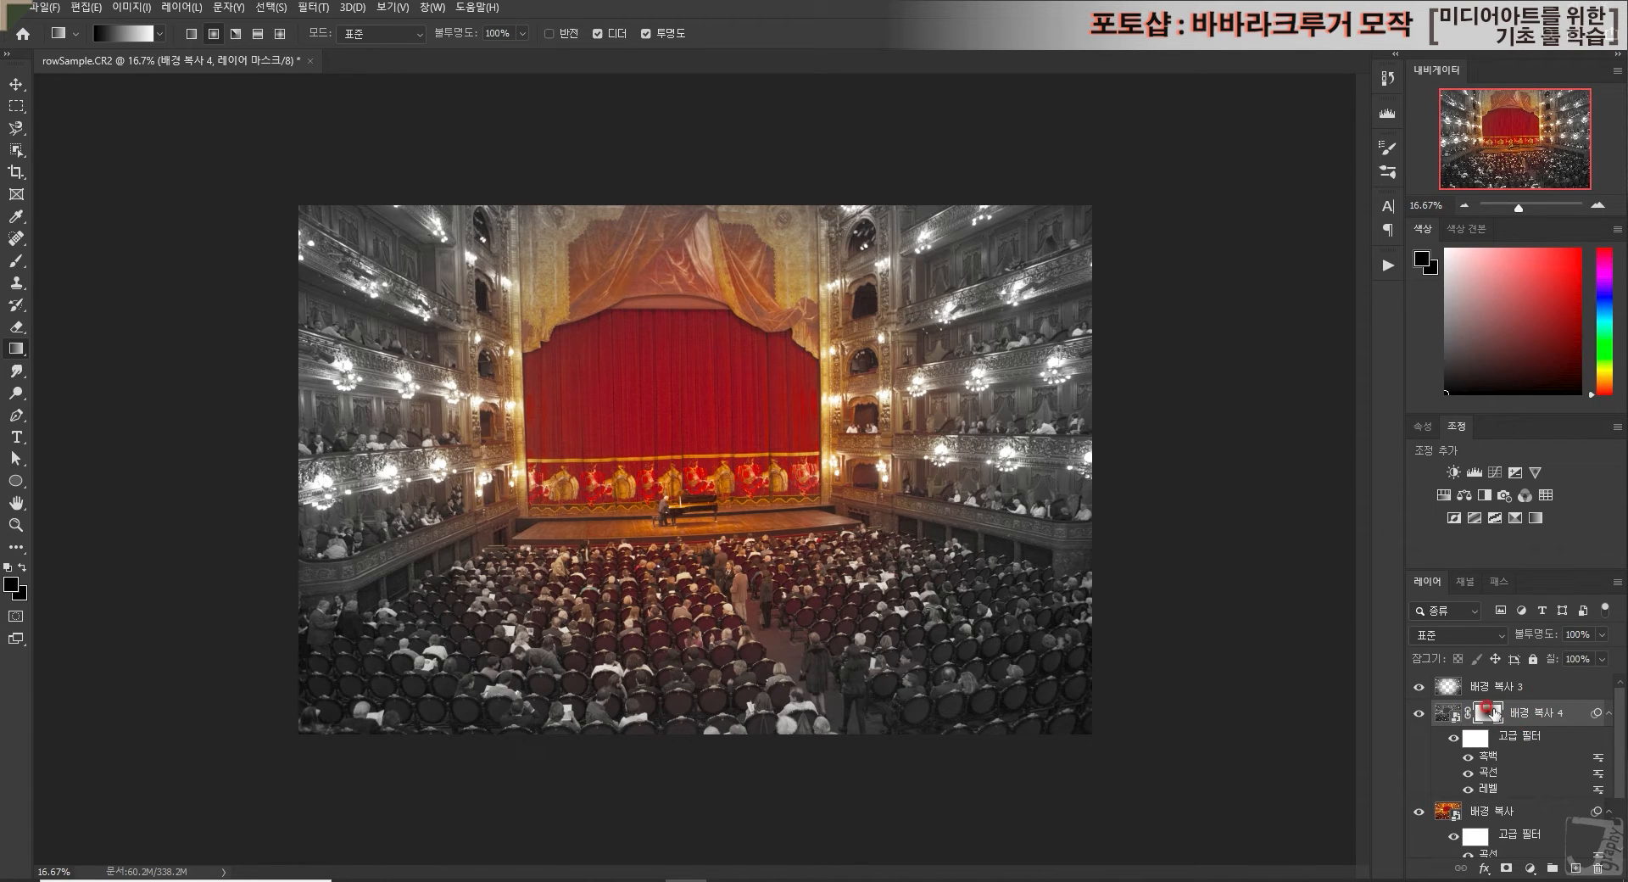
Step: Redraw the mask's radial gradient from the curtain's center, first shorter and again out to the lower-left seats, and hide 배경 복사 3
drag(698, 448, 924, 612)
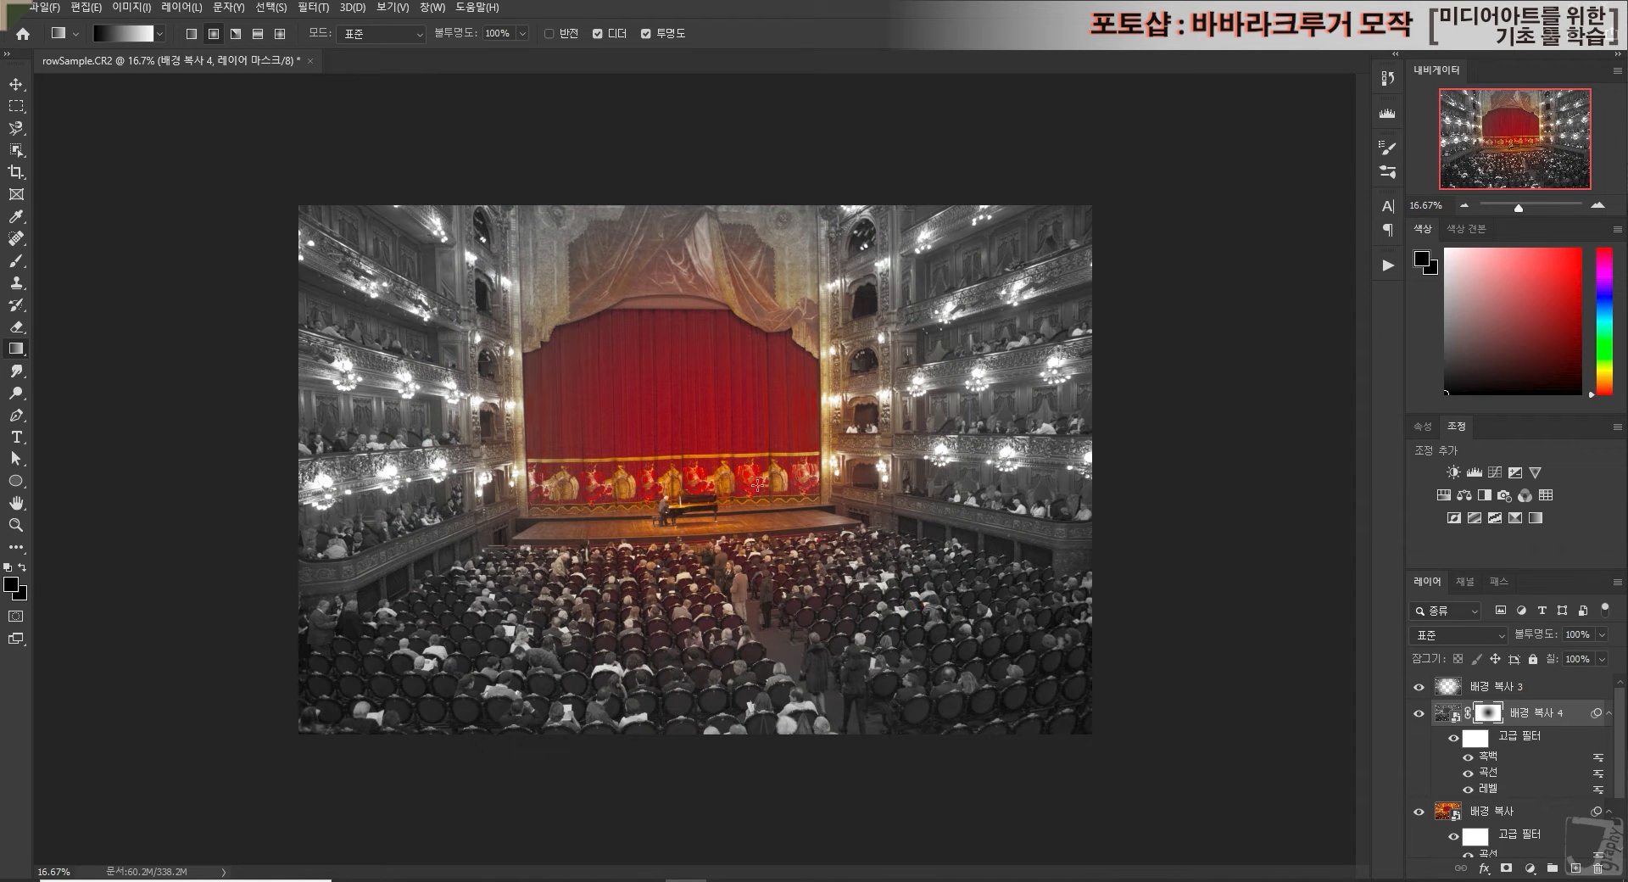
drag(674, 439, 475, 734)
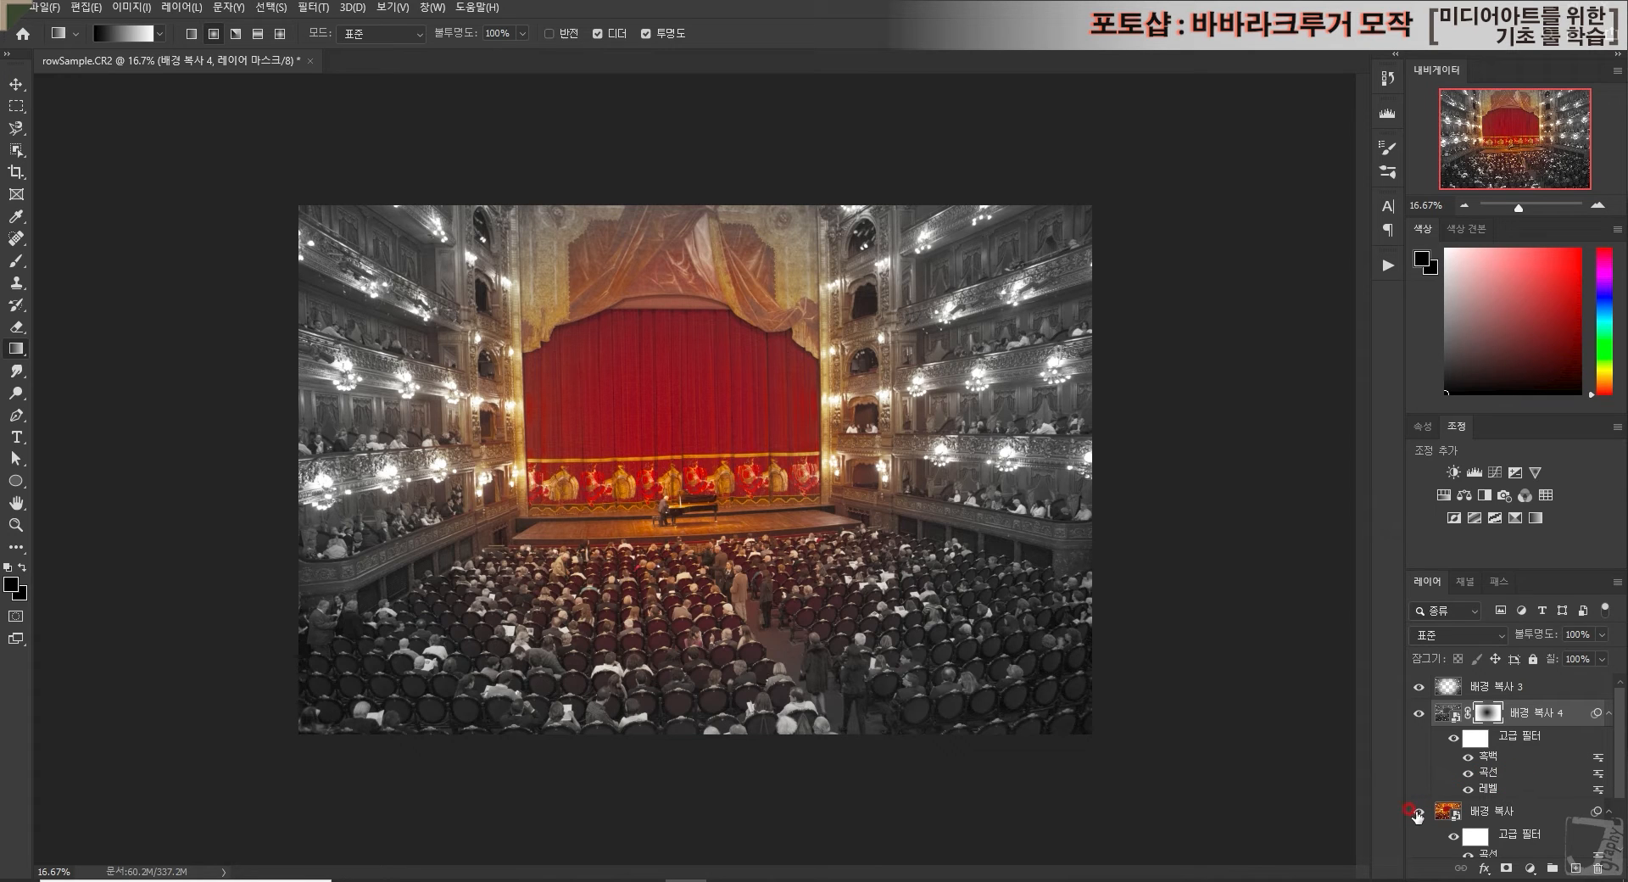
click(1418, 686)
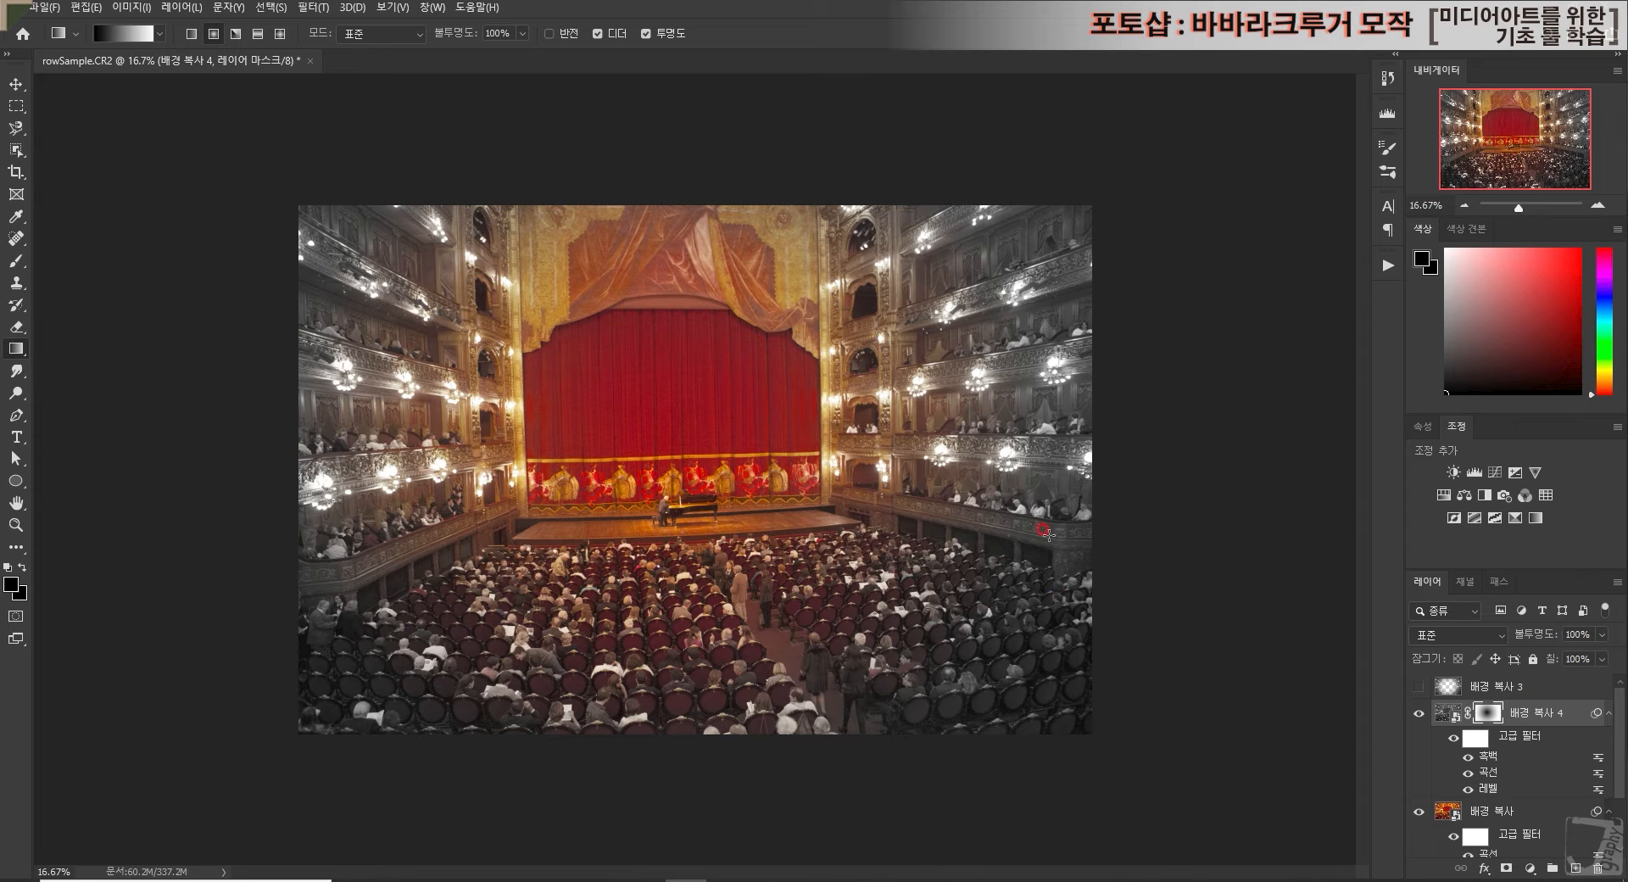
Step: Enlarge the layer list so every layer down to the background fits, and select the 배경 복사 2 layer
scroll(1549, 820, down, 2)
scroll(1550, 820, up, 2)
drag(1525, 568, 1523, 481)
click(1445, 829)
drag(1498, 803, 1482, 866)
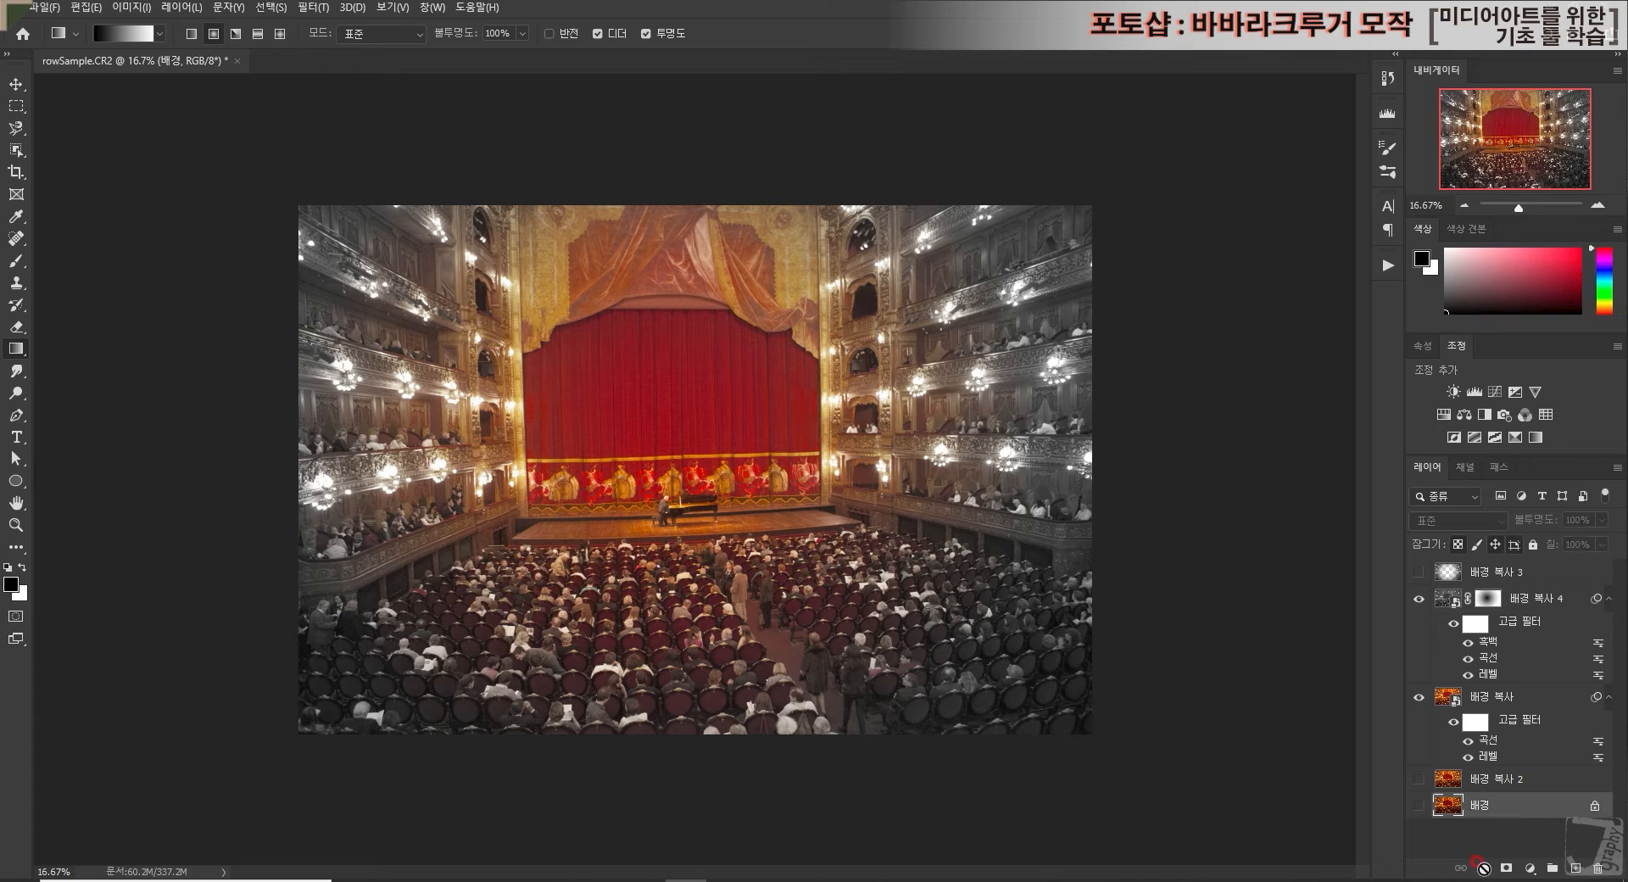
click(1484, 782)
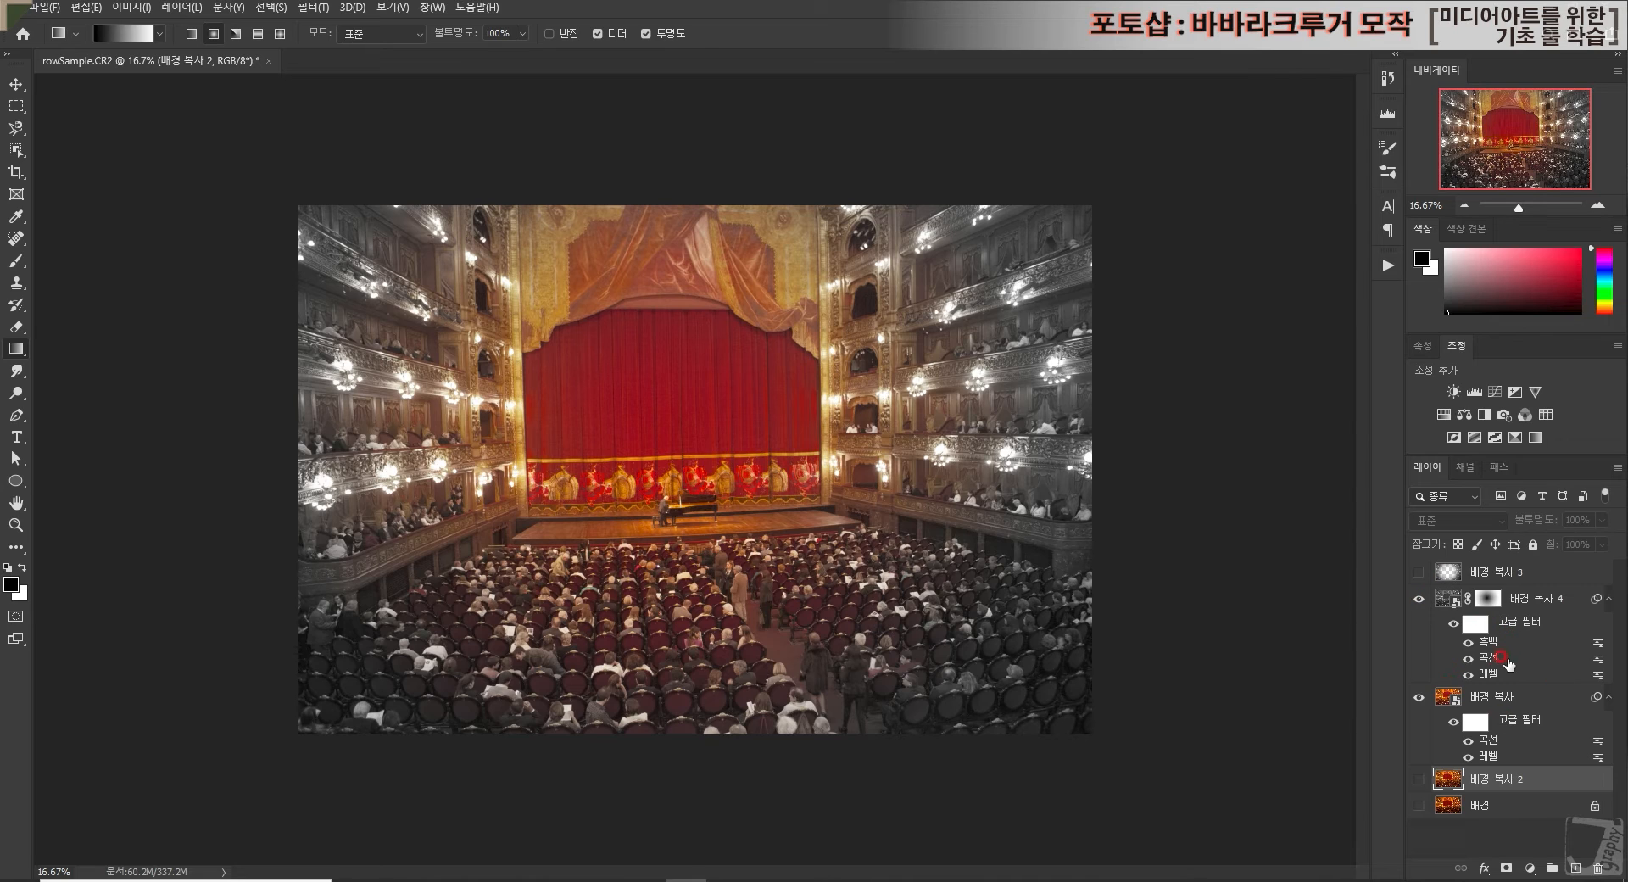
drag(1464, 750, 1027, 616)
Step: Try 42% opacity on 배경 복사 4, check it with the color layer hidden, and restore 100% opacity and the color layer
click(1536, 602)
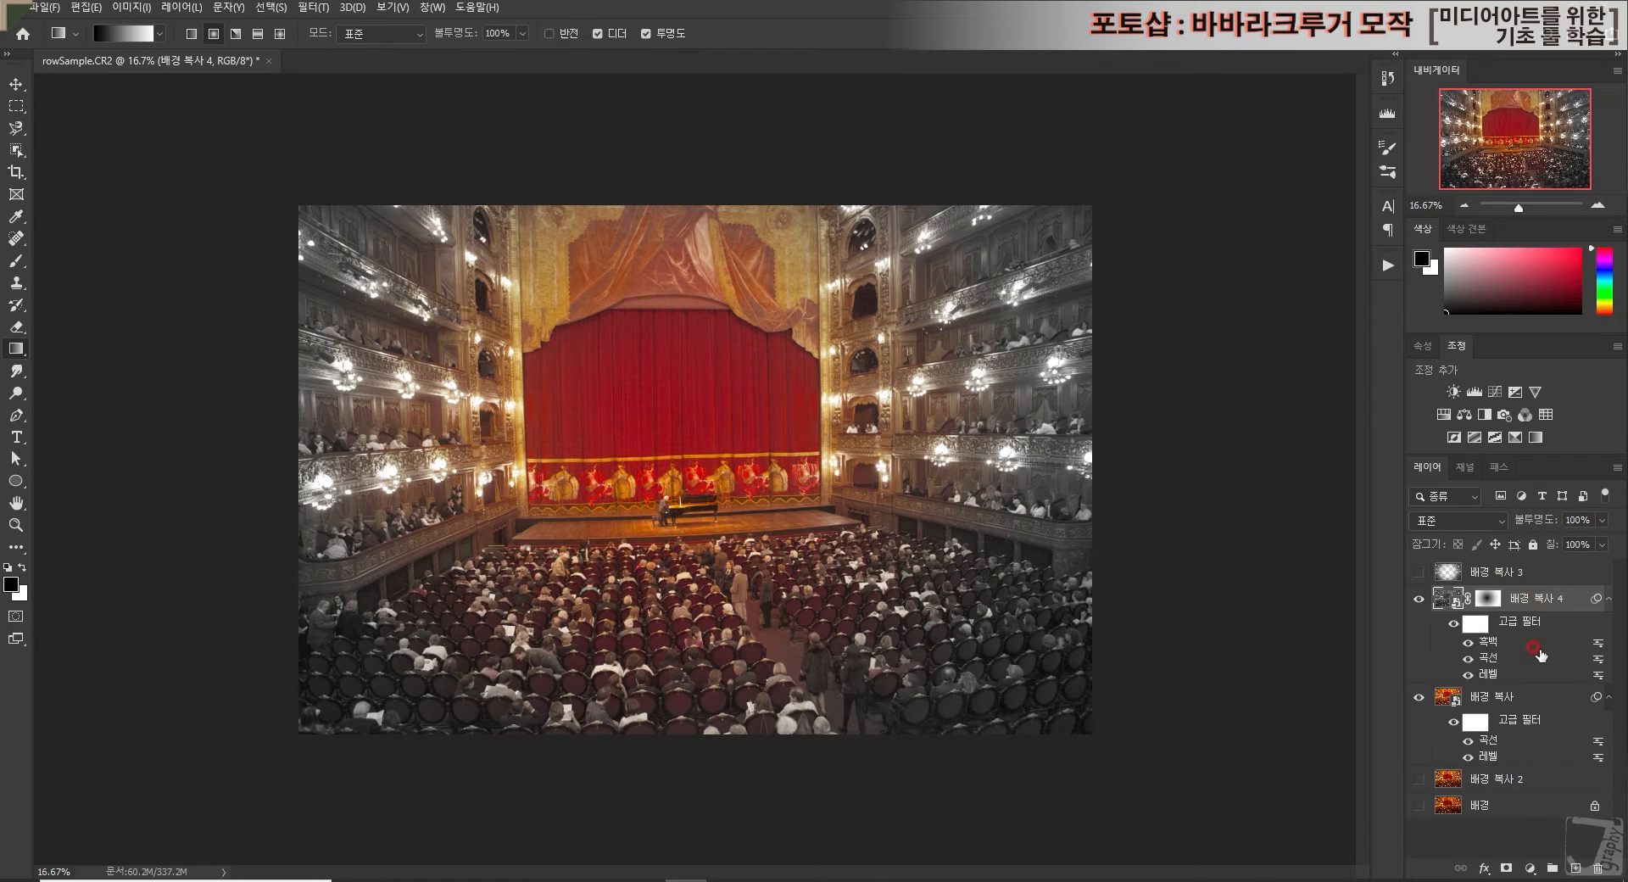
click(1596, 522)
click(1574, 541)
drag(1563, 542, 1556, 541)
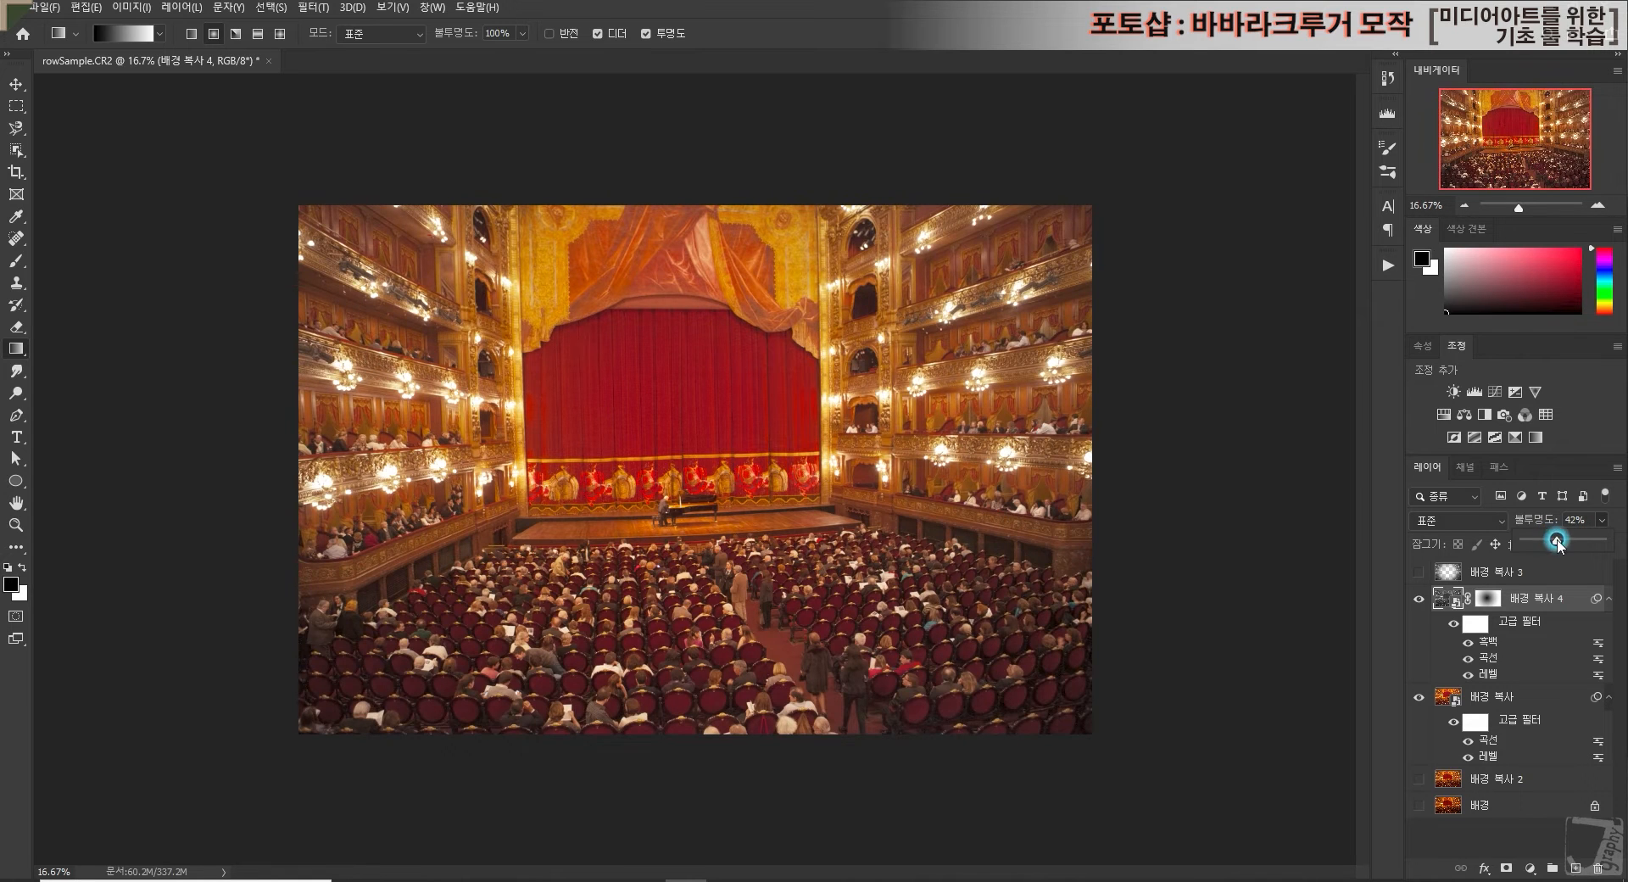
click(1418, 699)
click(1600, 521)
drag(1570, 540, 1622, 534)
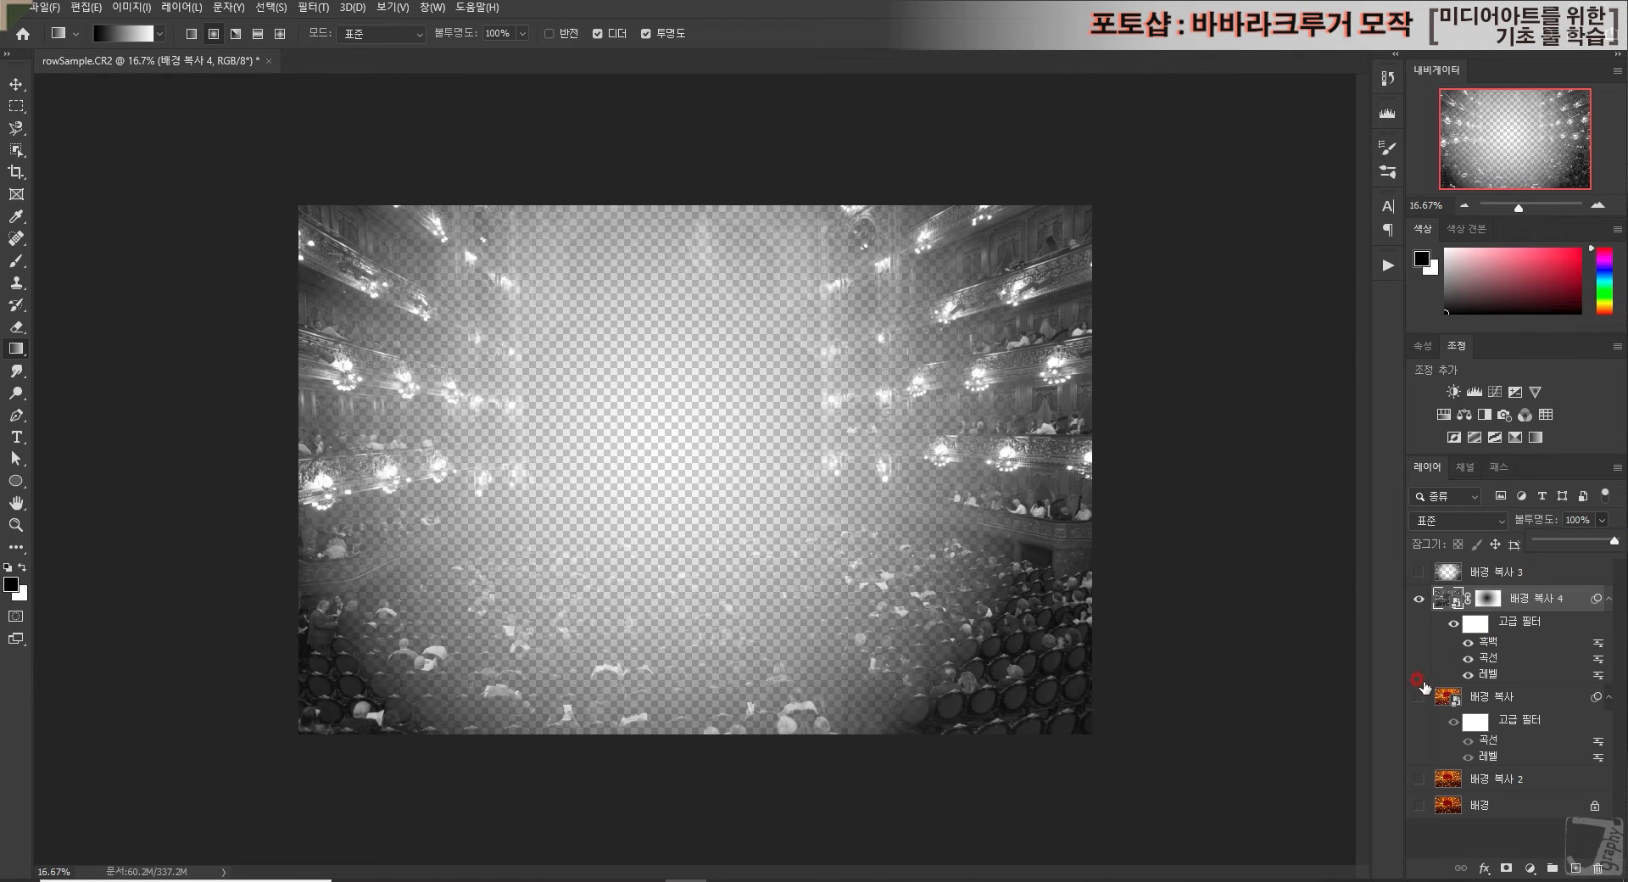
click(1418, 696)
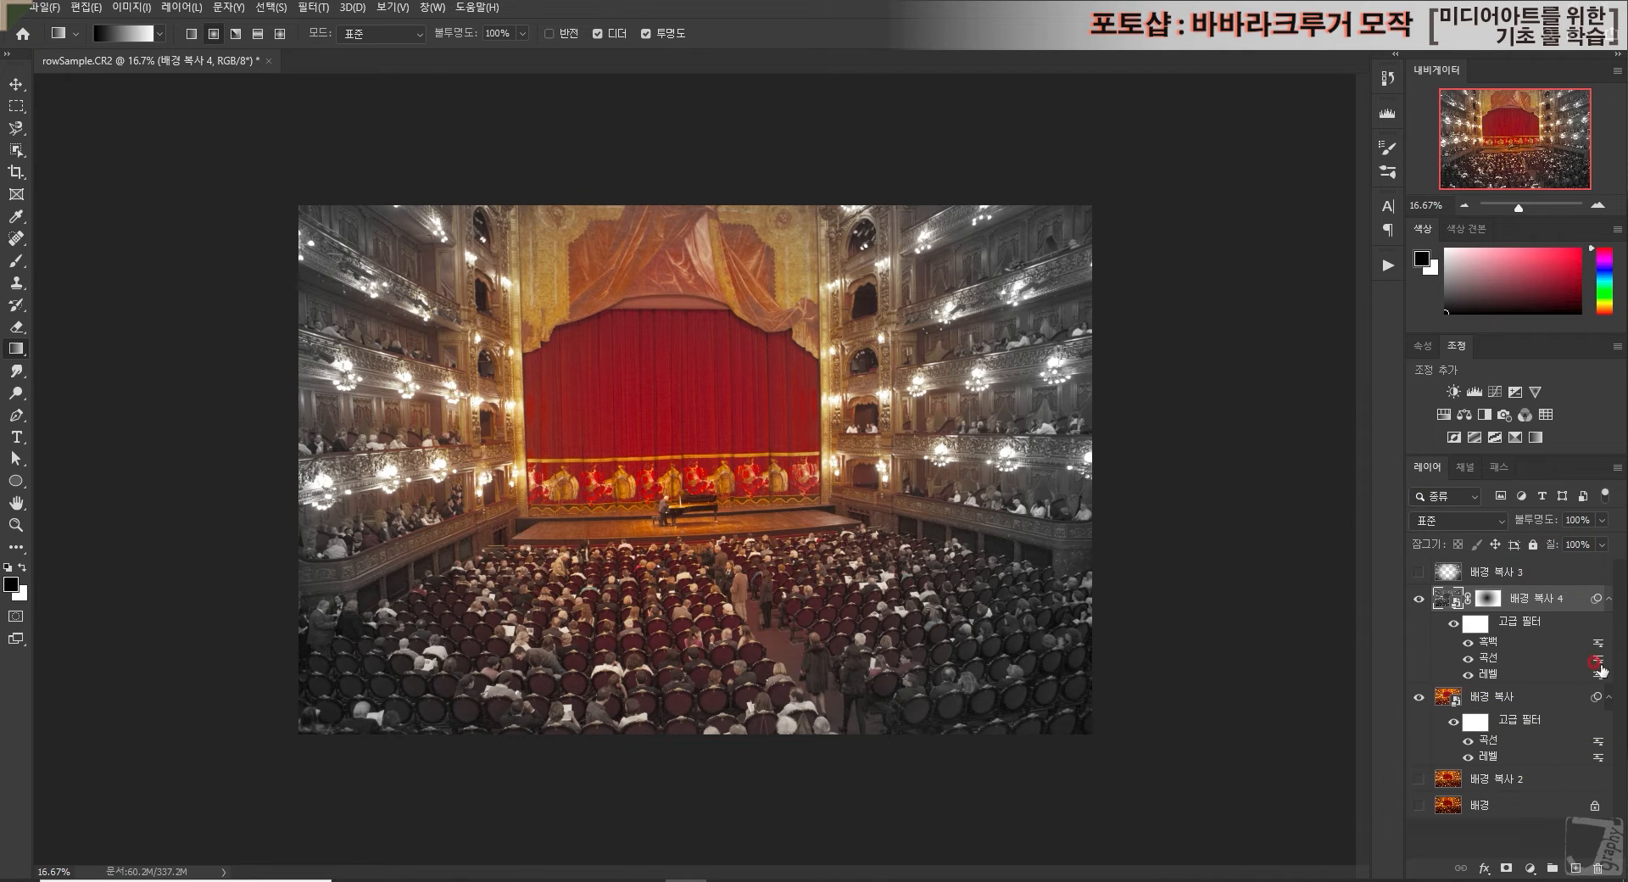
Step: Delete the erased layer 배경 복사 3 and the spare copy 배경 복사 2, and make the 배경 background layer visible
drag(1499, 574, 1507, 670)
drag(1508, 575, 1597, 873)
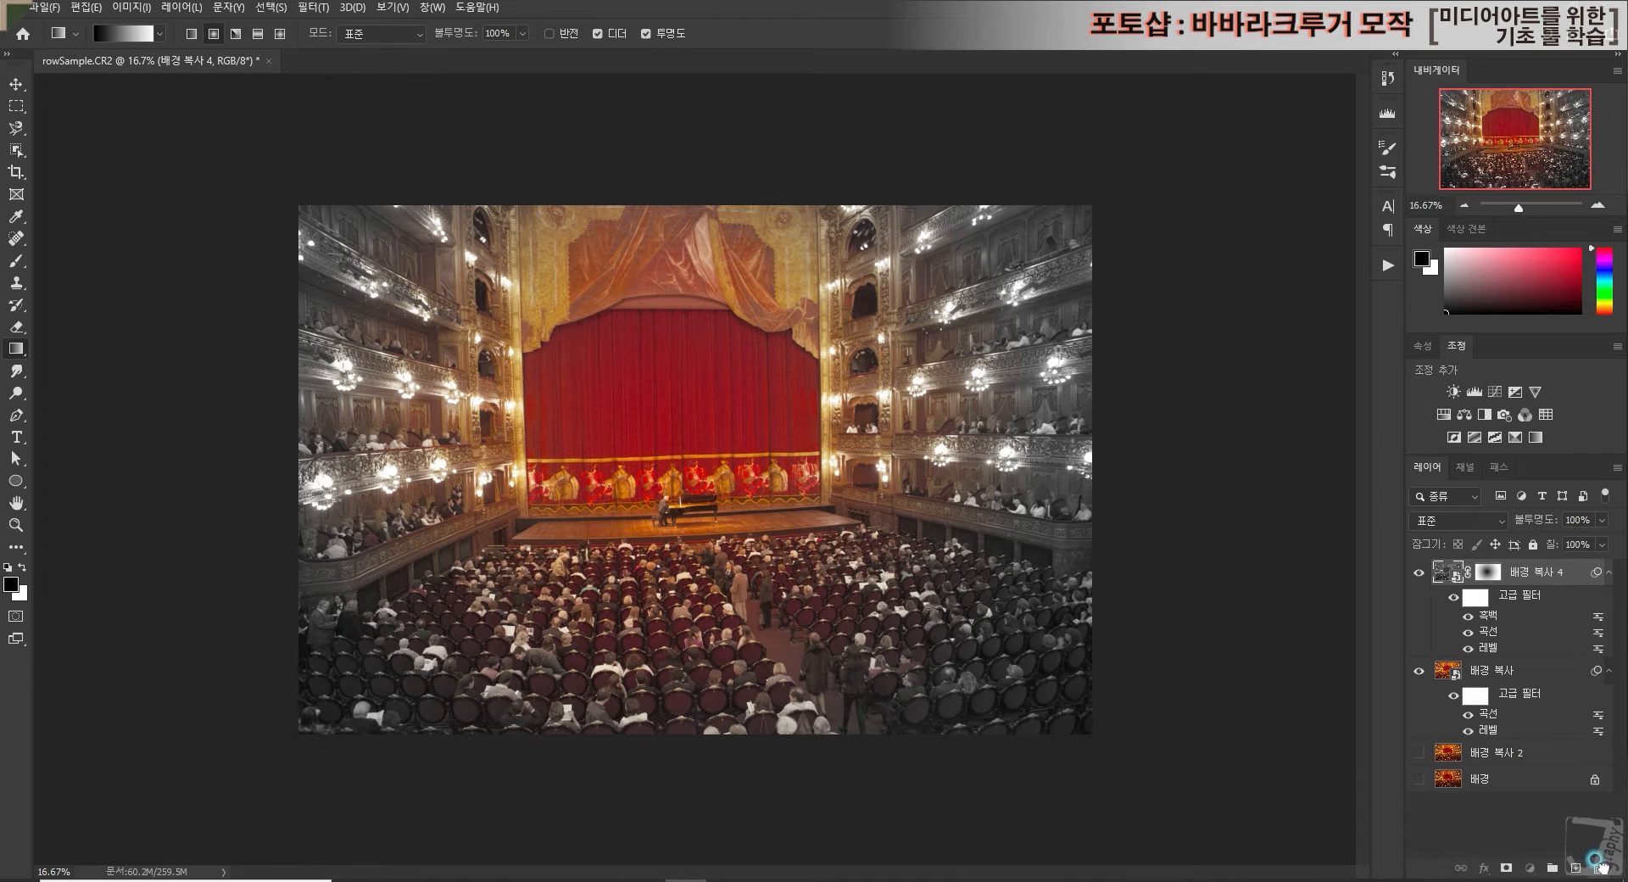
drag(1602, 866, 1600, 868)
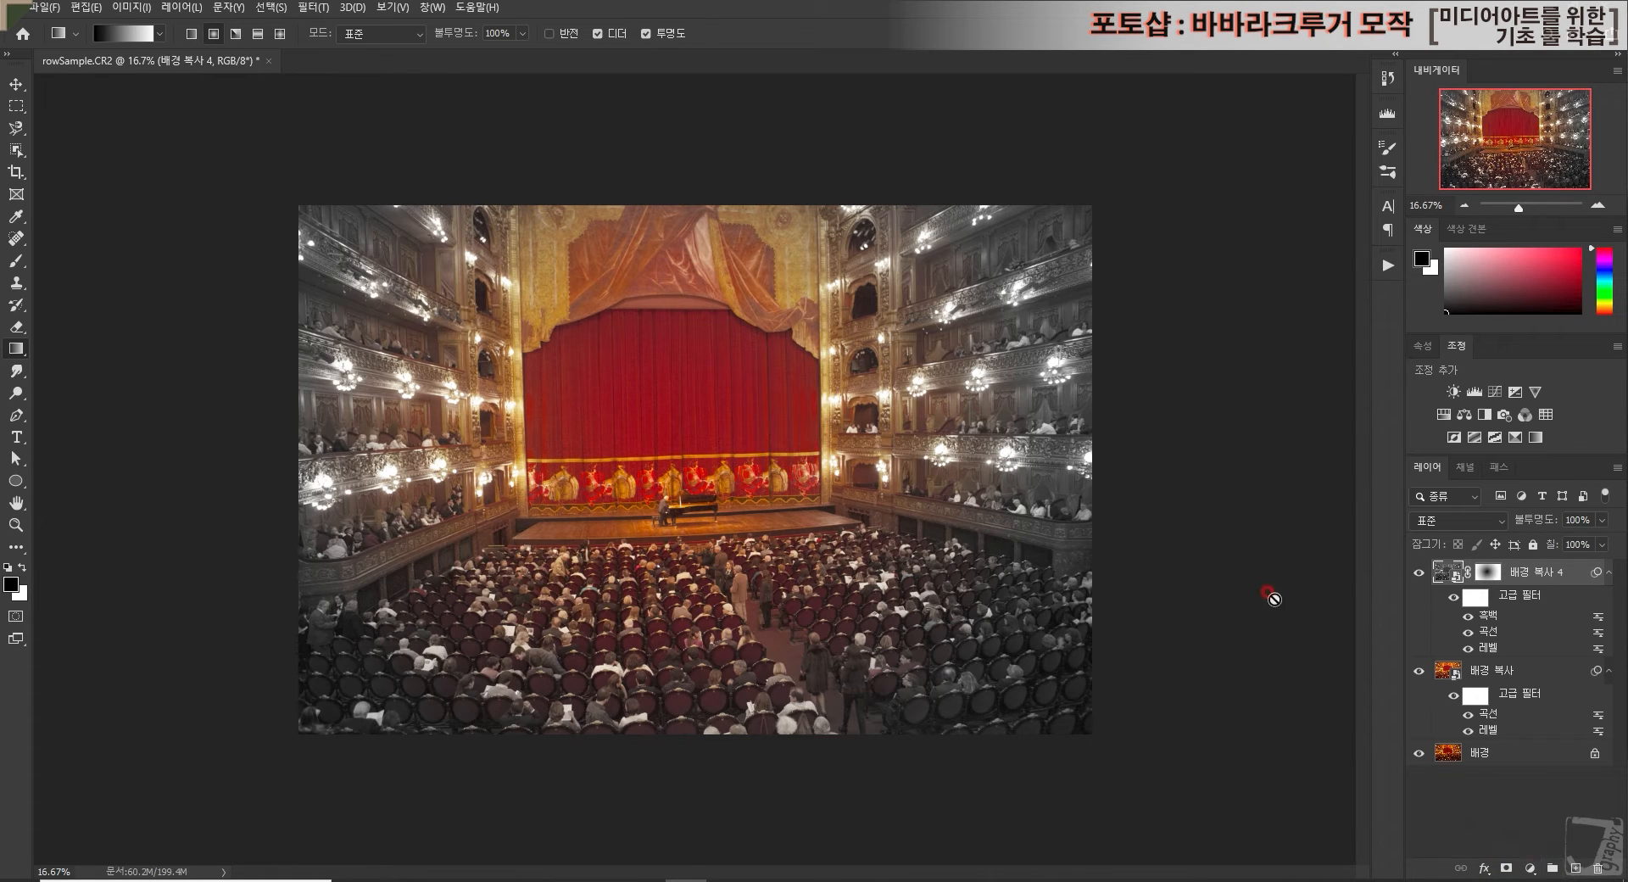
Step: Add a new empty layer on top and select a thin rectangular strip across the full width of the photo's upper edge
click(1575, 868)
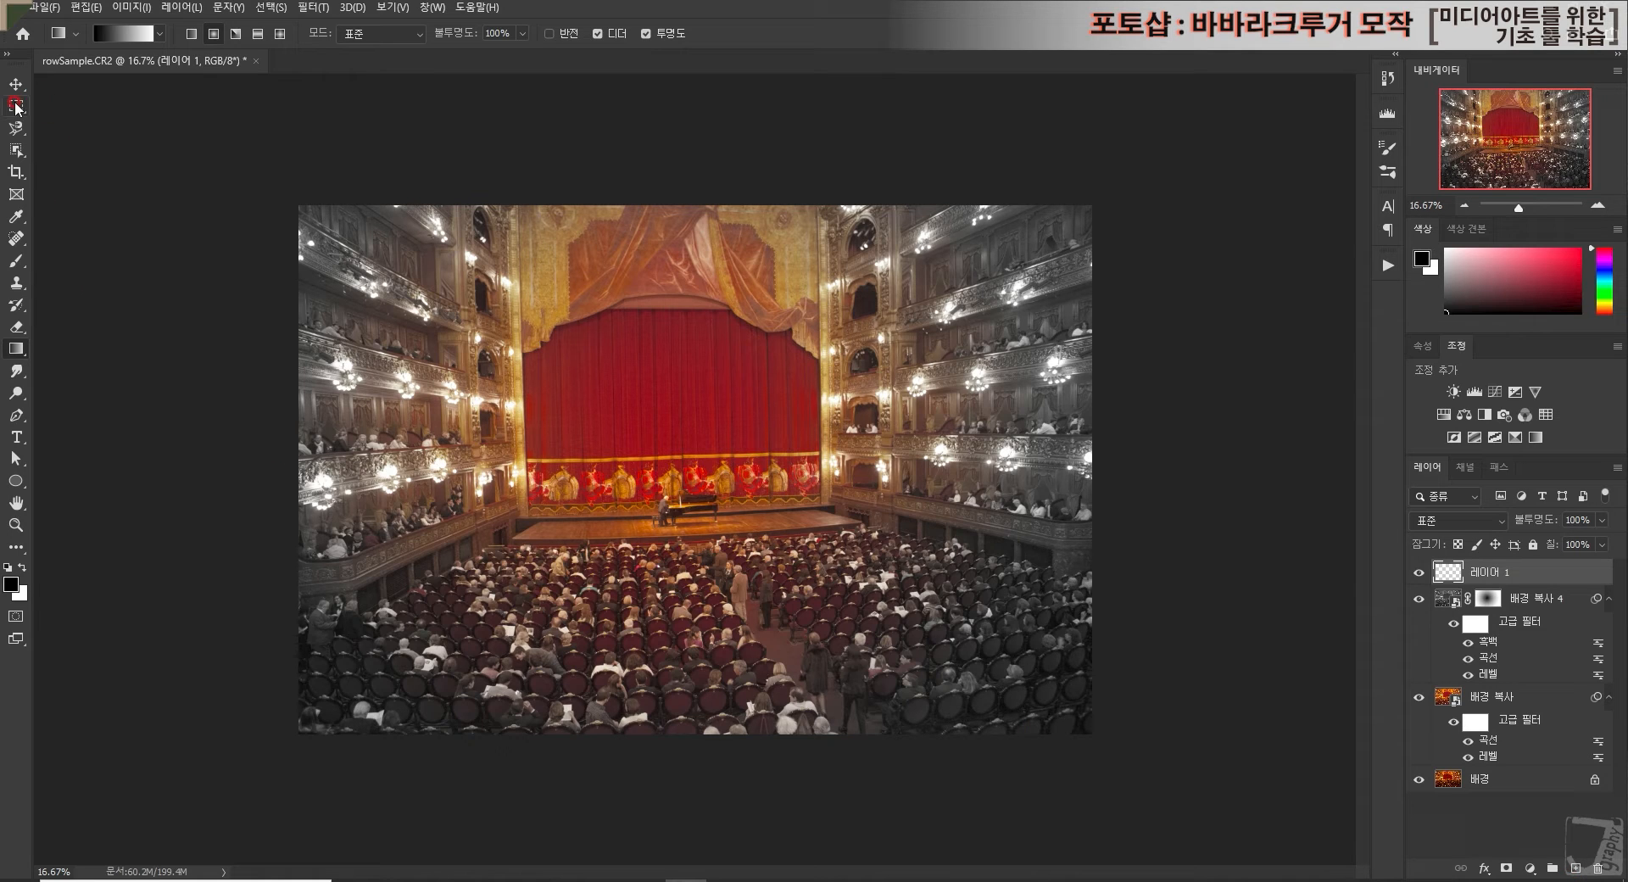
click(17, 114)
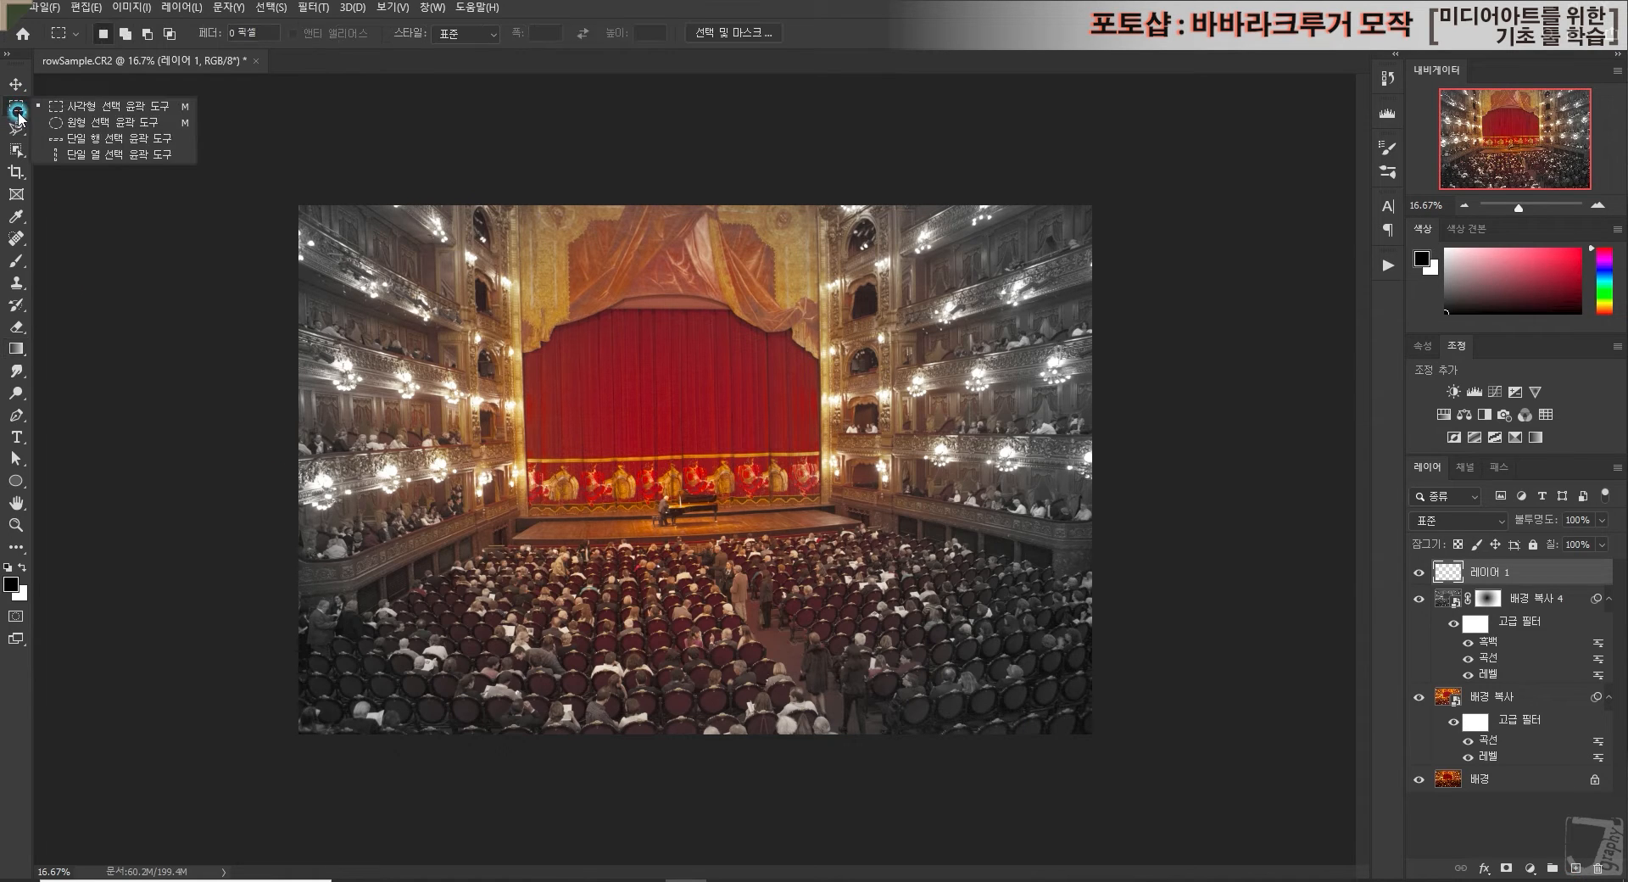
click(102, 114)
drag(243, 174, 1121, 226)
click(1243, 331)
key(ctrl+z)
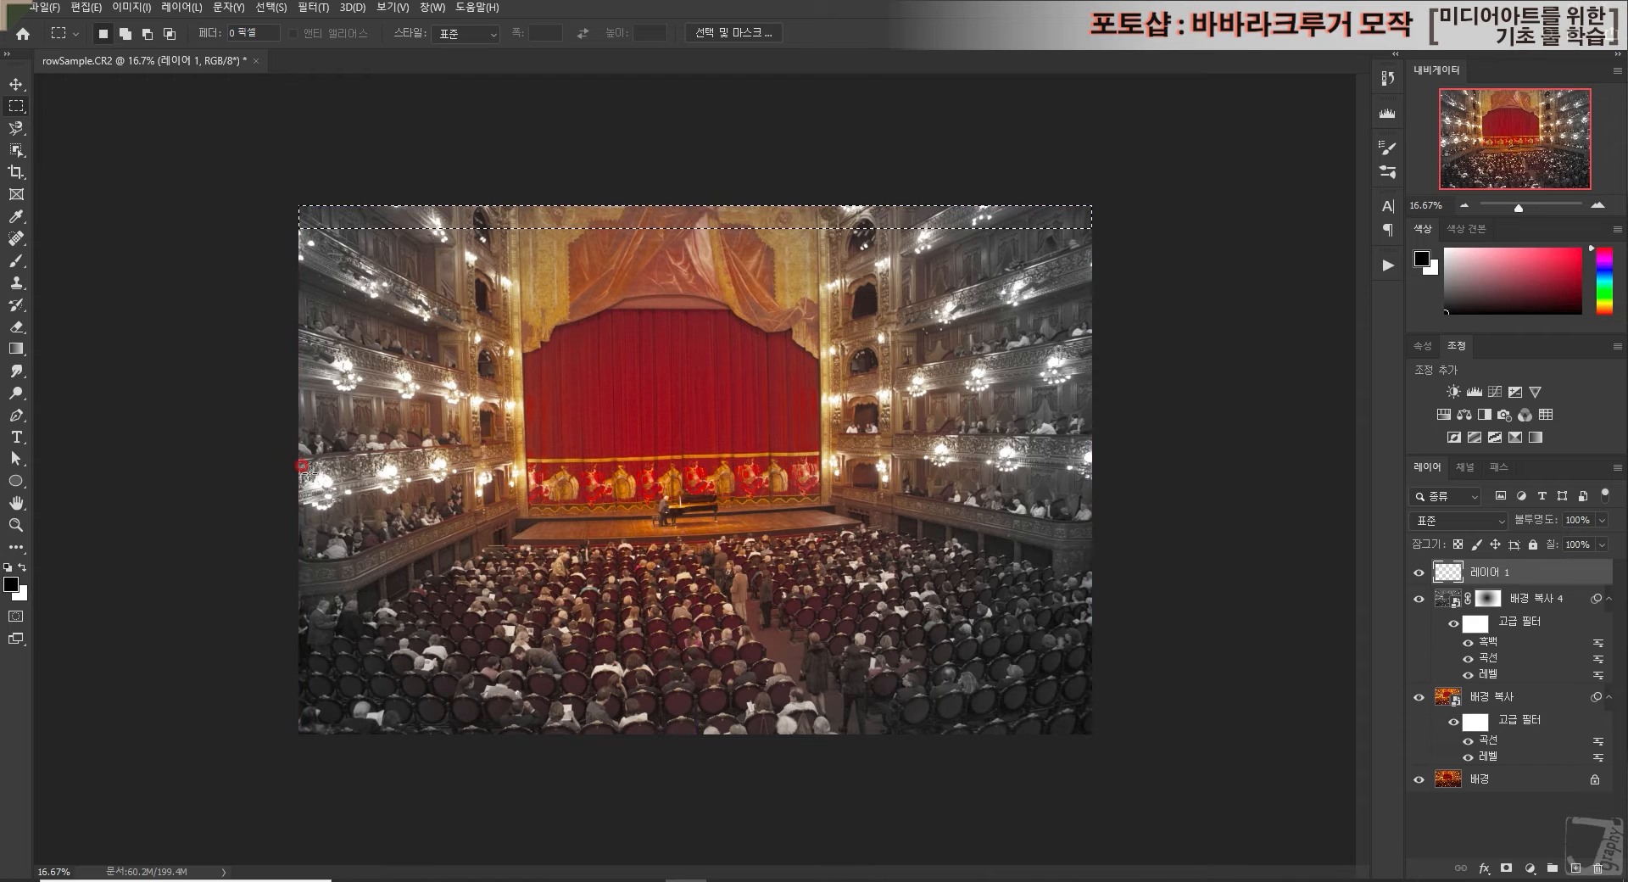
Step: Switch to the Paint Bucket tool and set the foreground color to bright red
mouse_move(16, 349)
mouse_down()
mouse_move(93, 354)
mouse_move(92, 368)
mouse_up()
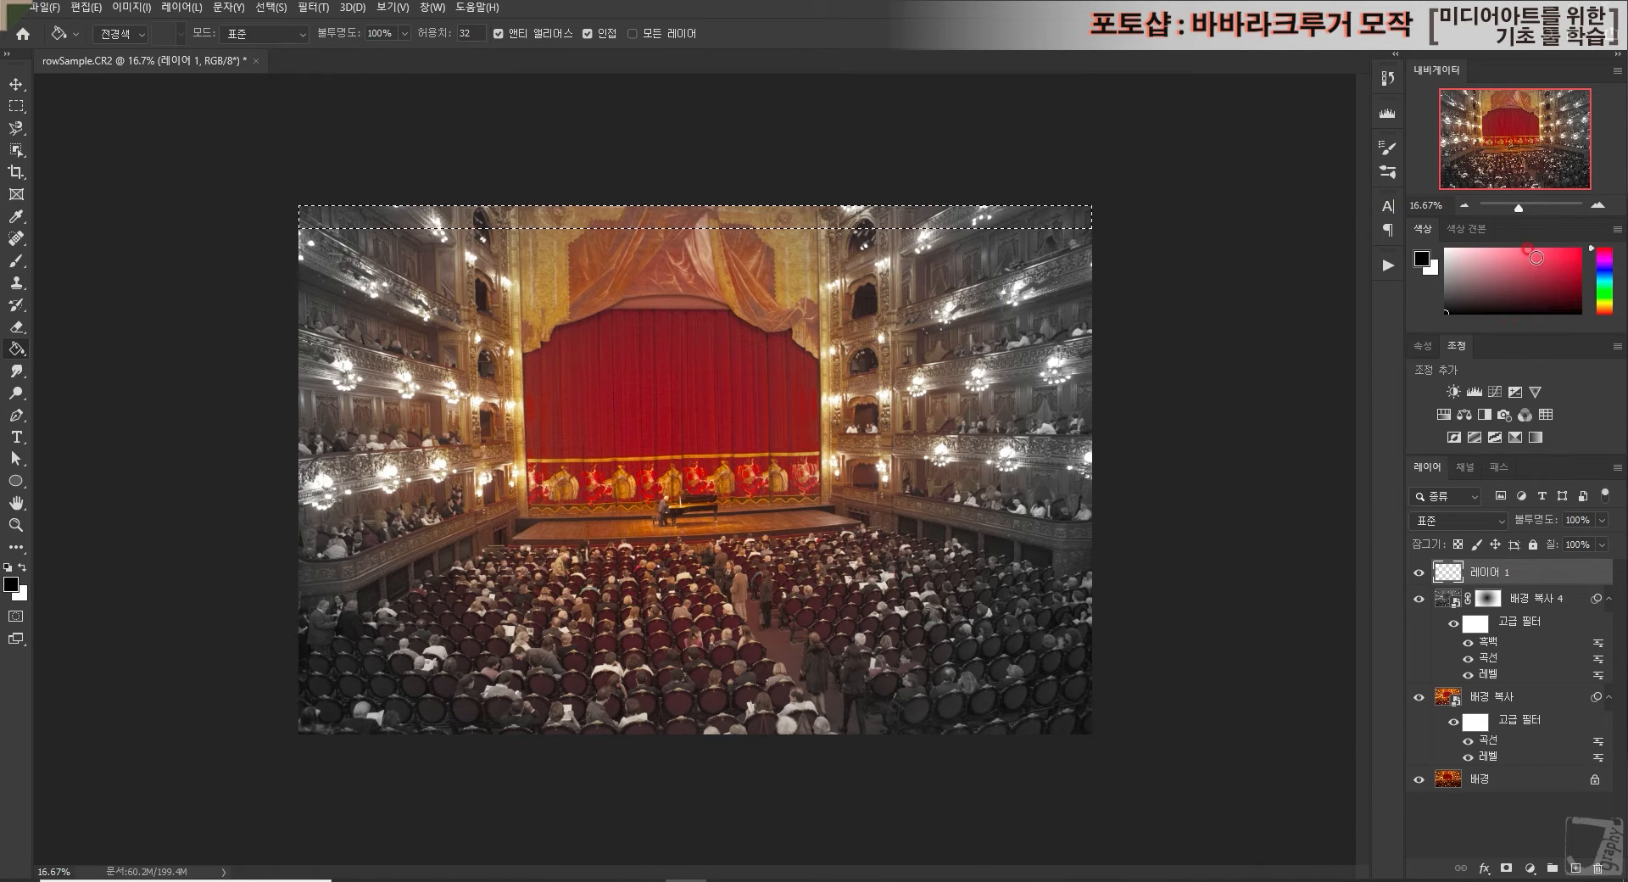
click(1466, 229)
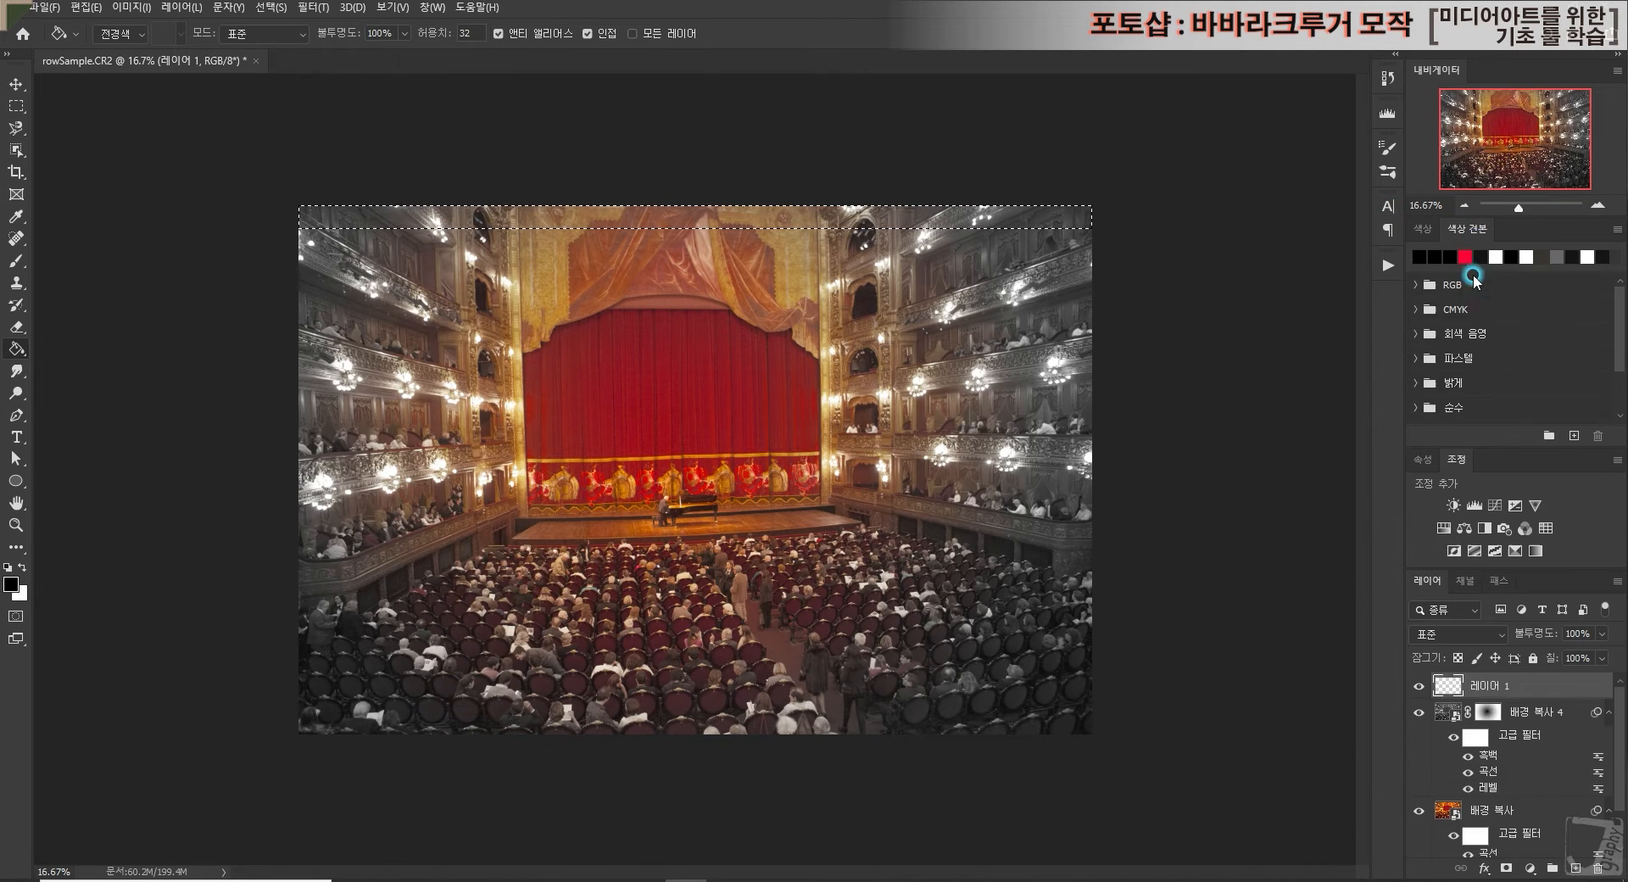
click(1425, 228)
click(1575, 251)
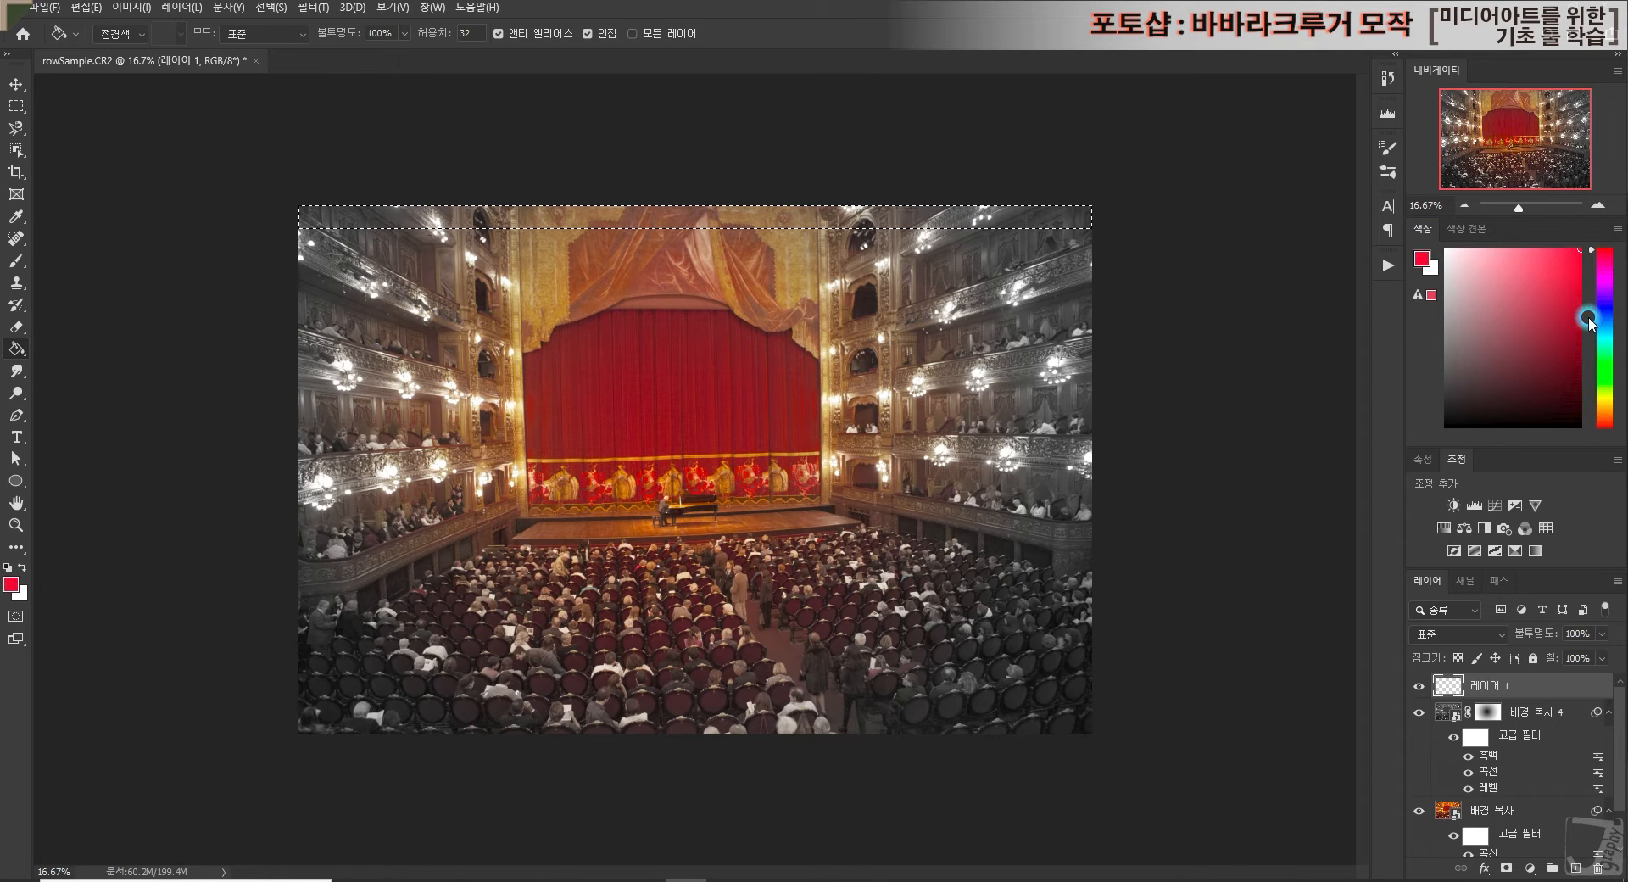
click(11, 584)
drag(1057, 316, 1082, 295)
click(1240, 301)
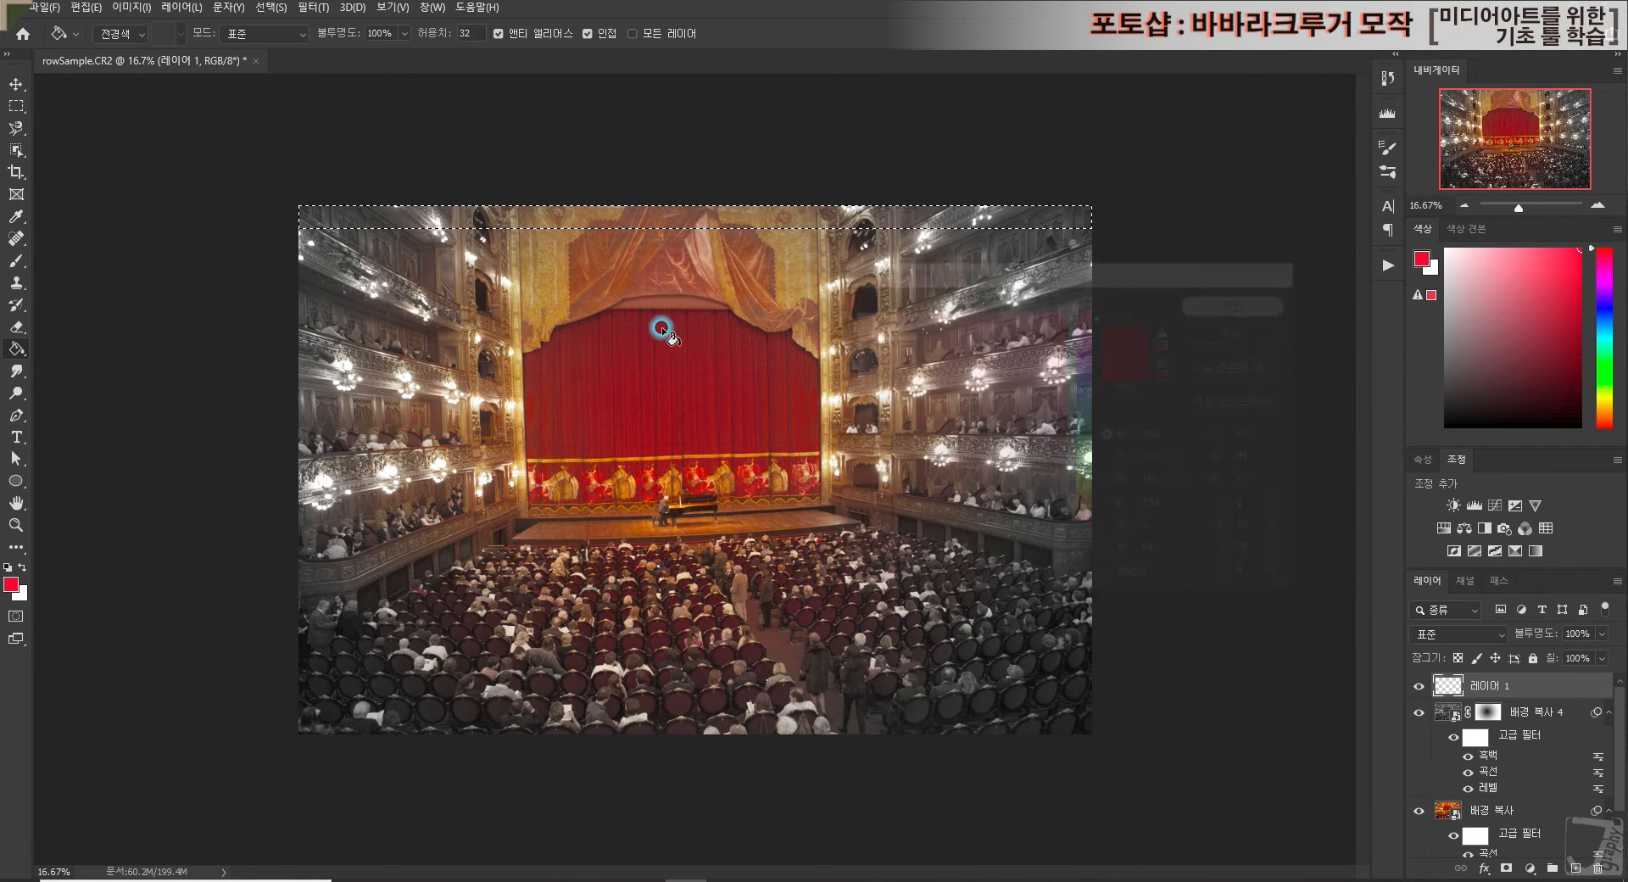
Step: Fill the selected strip along the photo's upper edge with the red foreground color and clear the selection
click(18, 349)
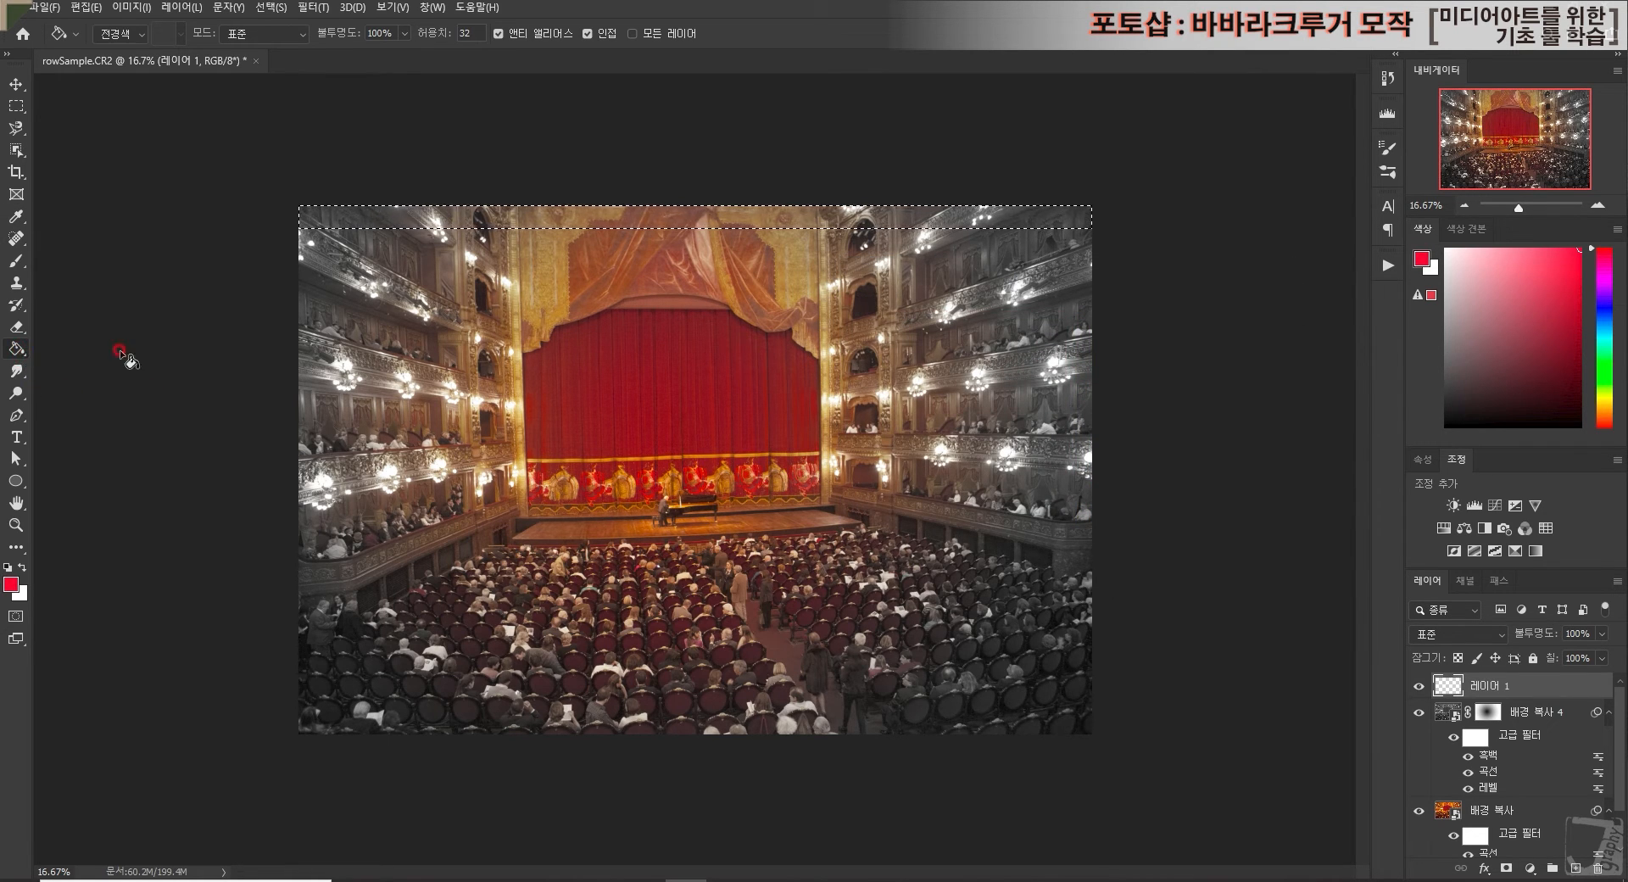
click(668, 220)
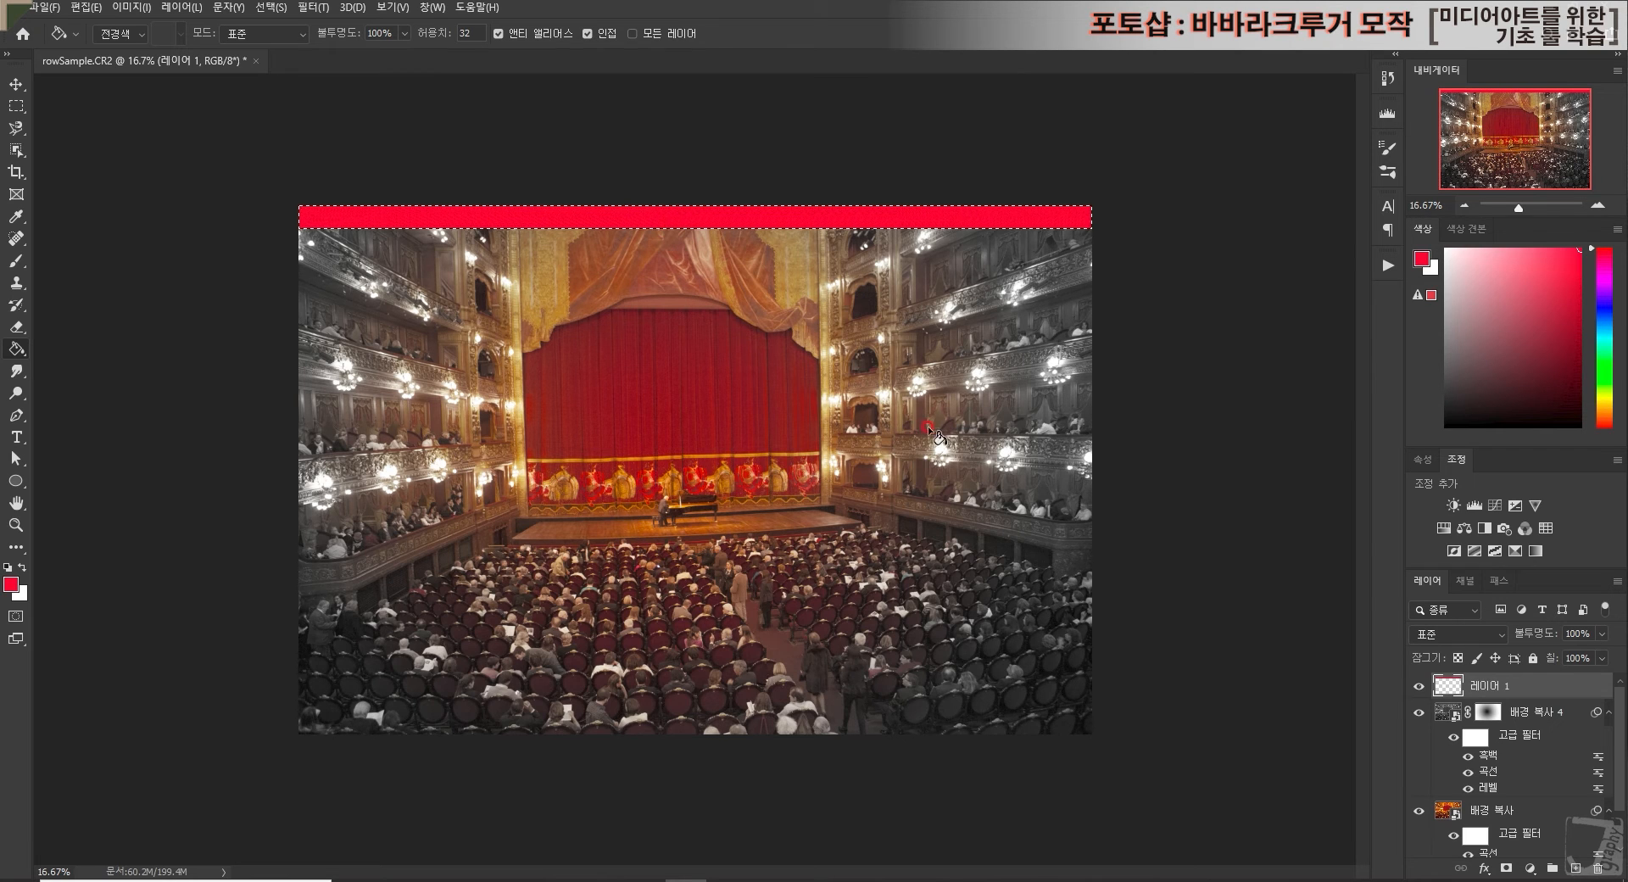
click(1466, 693)
click(391, 258)
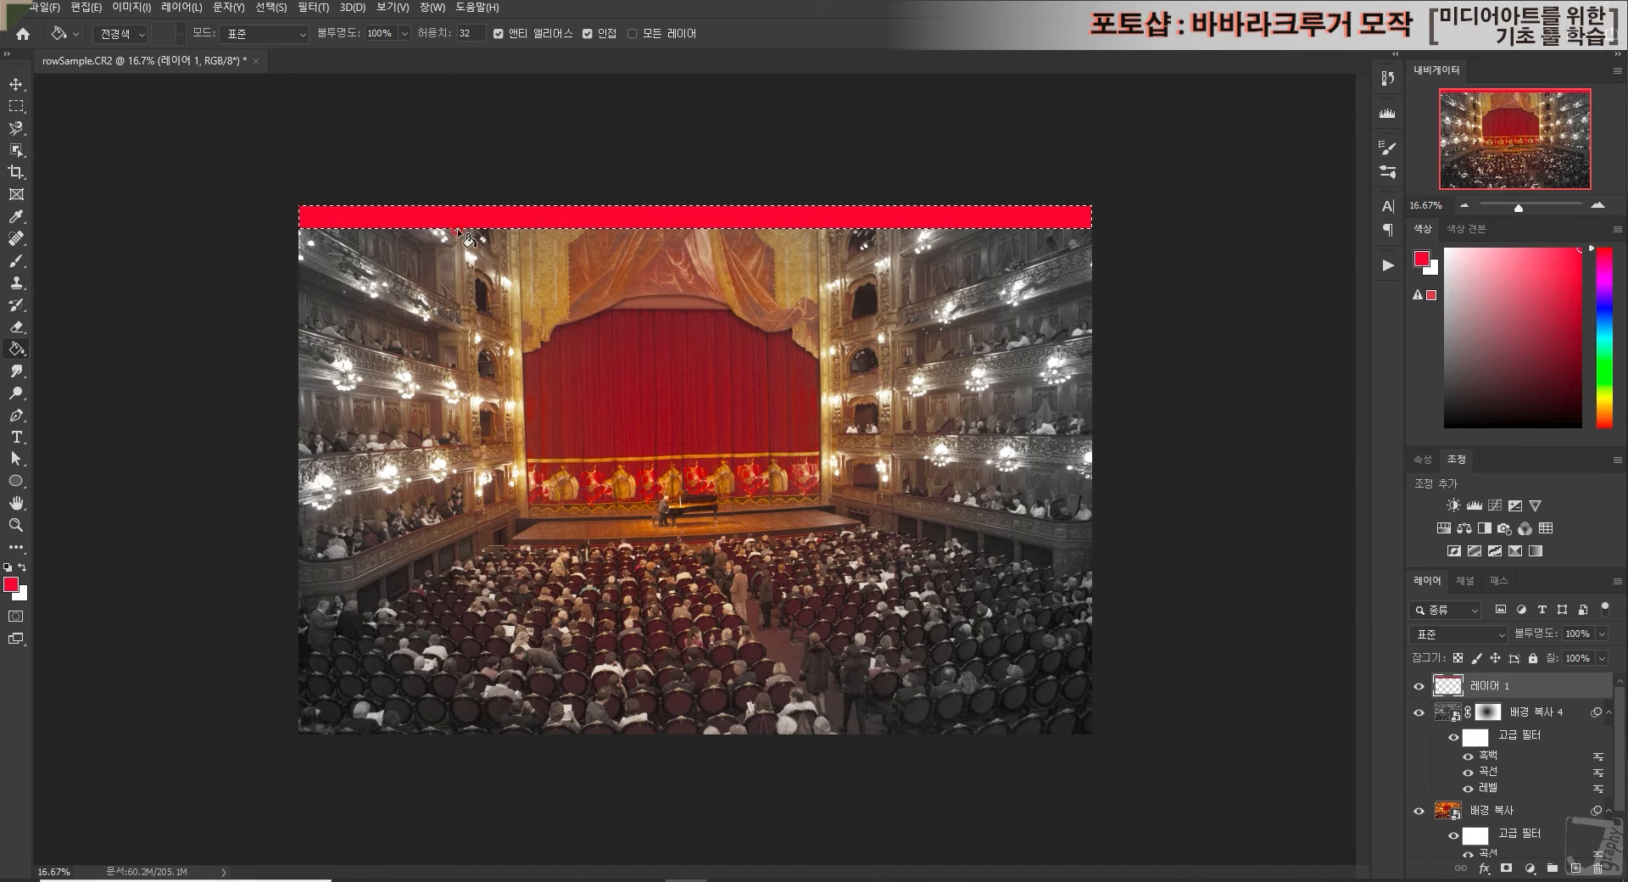
click(633, 297)
click(18, 106)
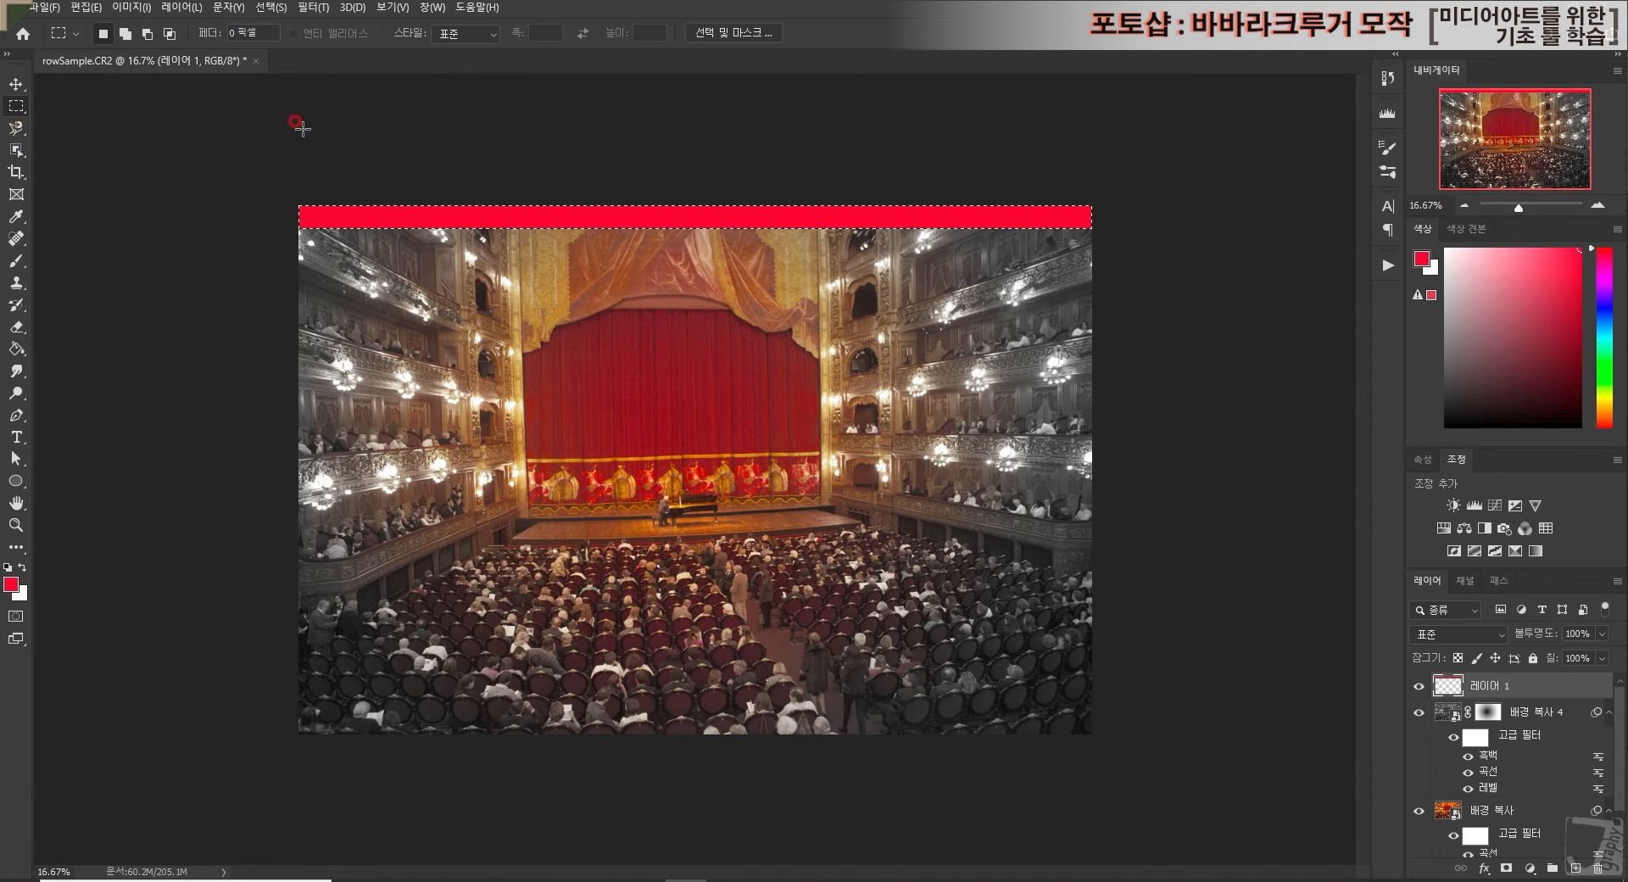
click(142, 115)
key(ctrl+shift+d)
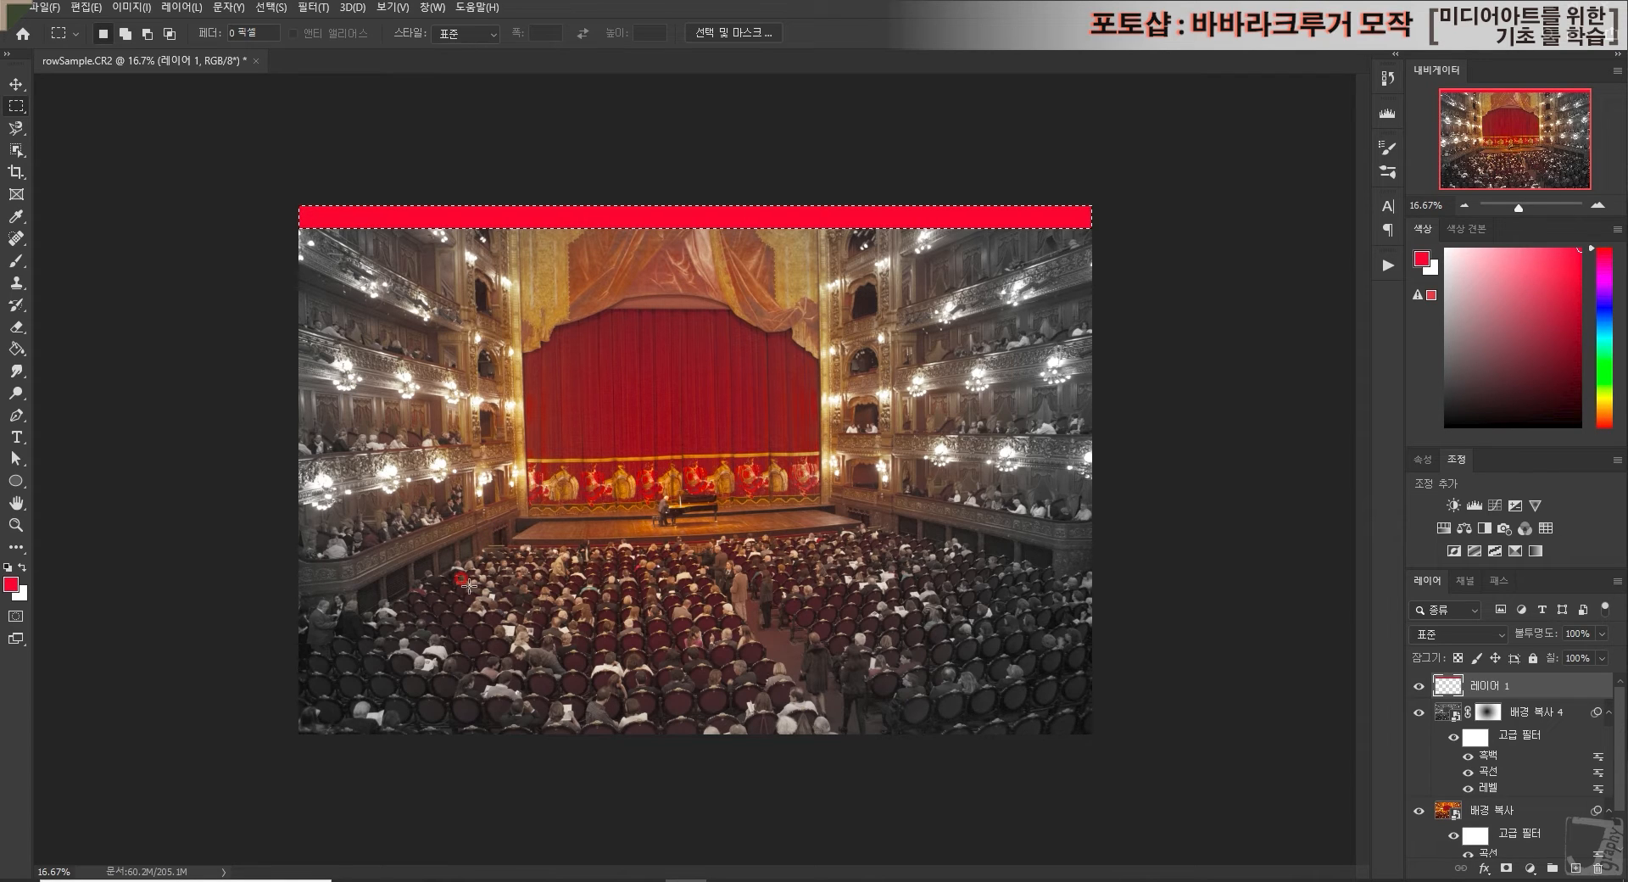
key(ctrl+d)
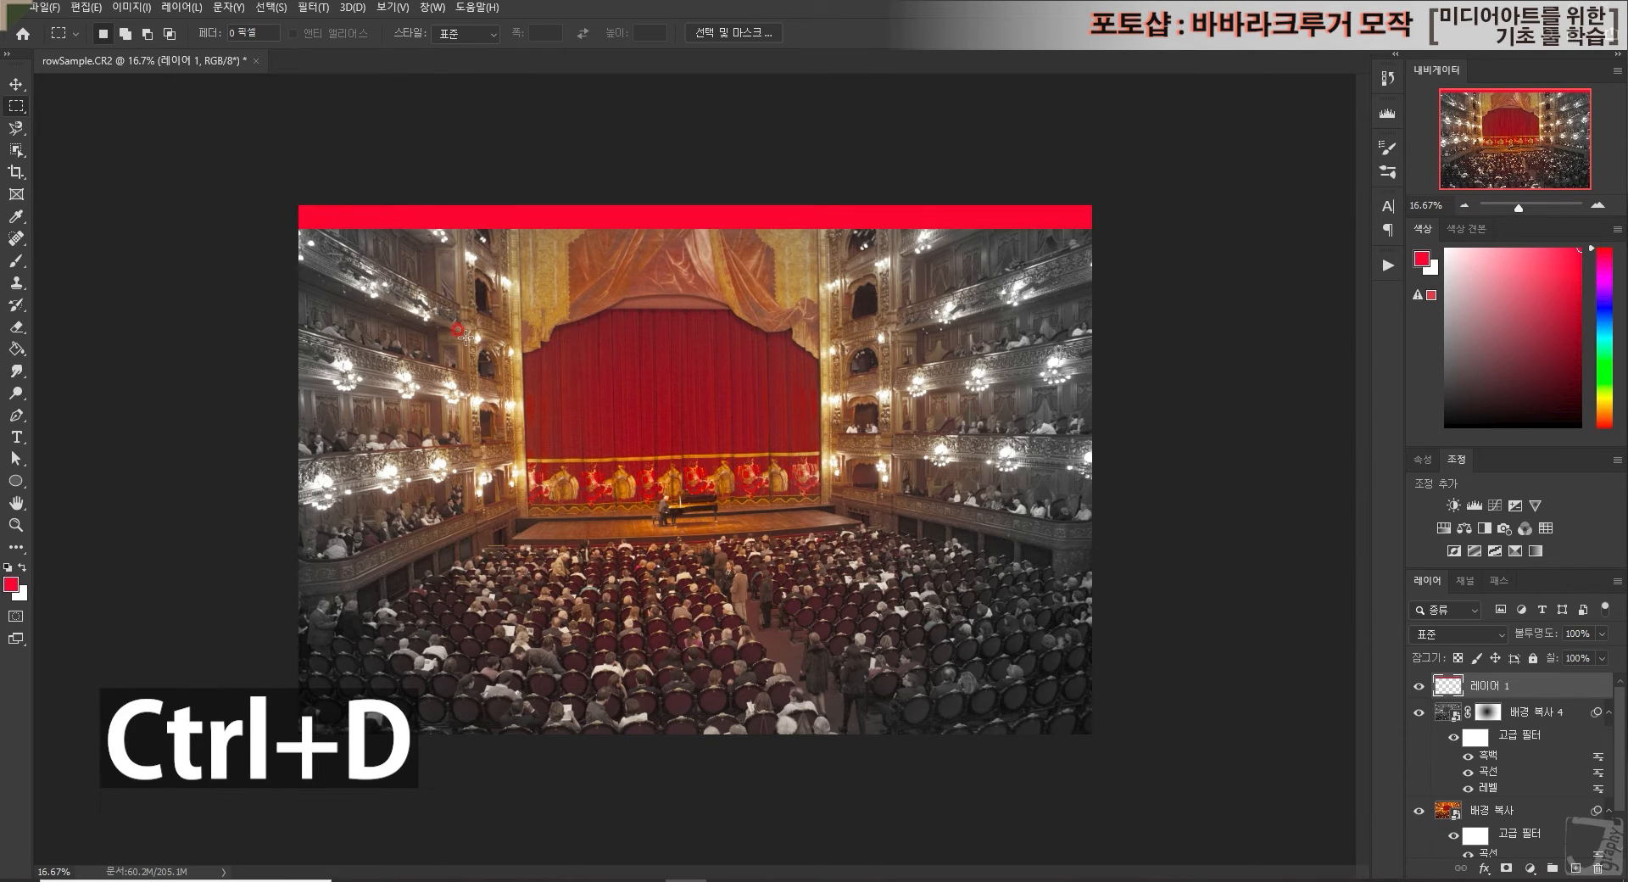
Step: Duplicate the red strip layer 레이어 1 and move the copy to align with the photo's lower edge
click(17, 88)
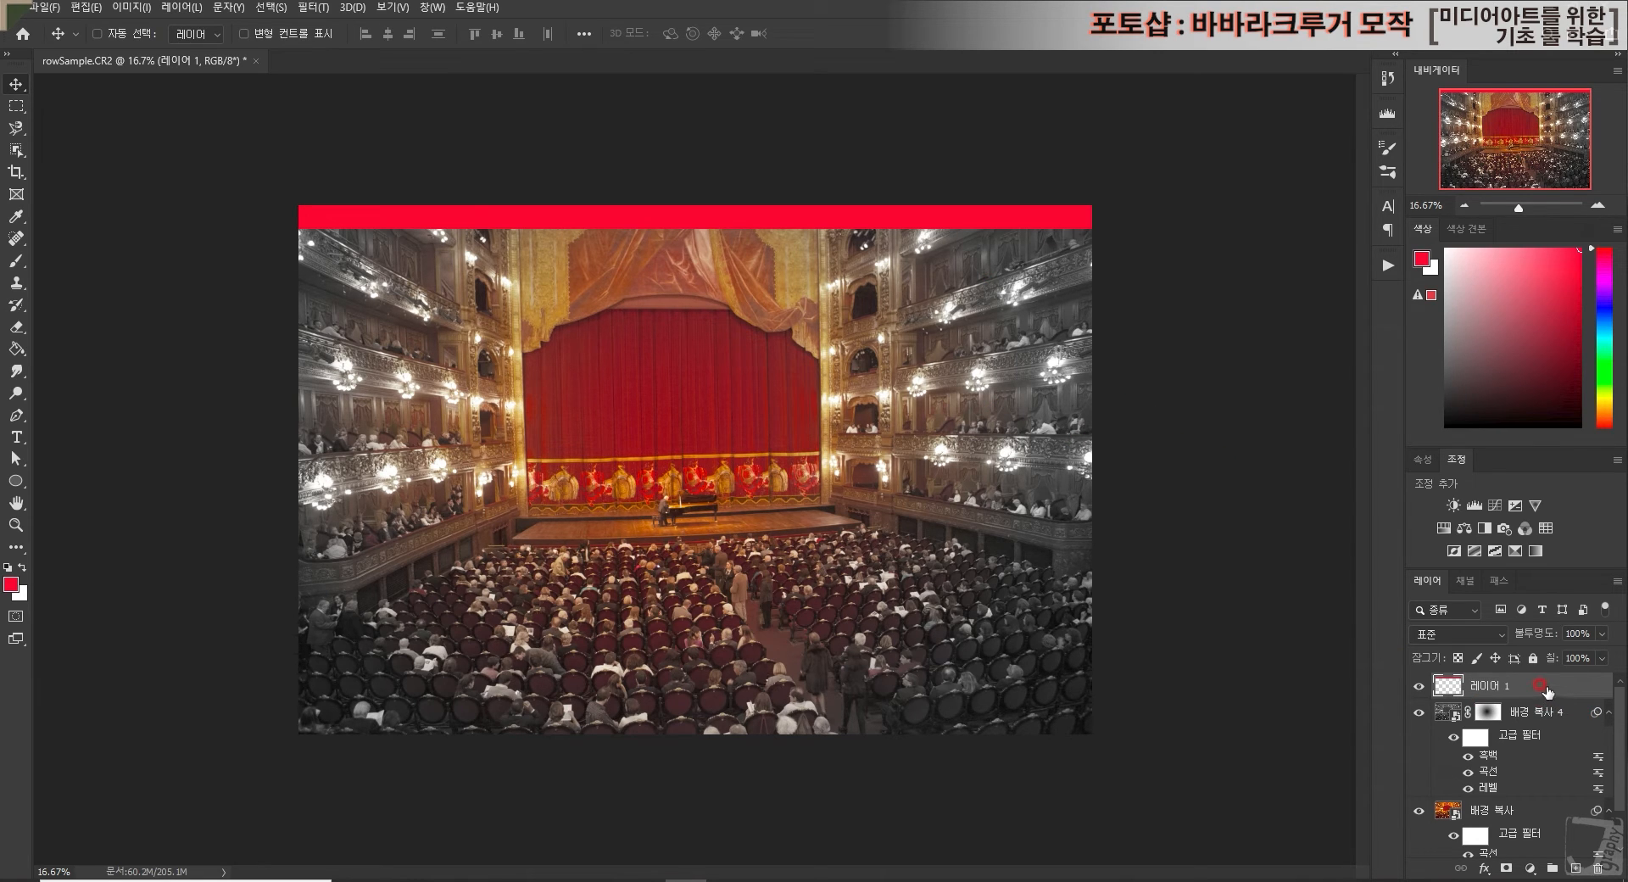
drag(1528, 685, 1573, 867)
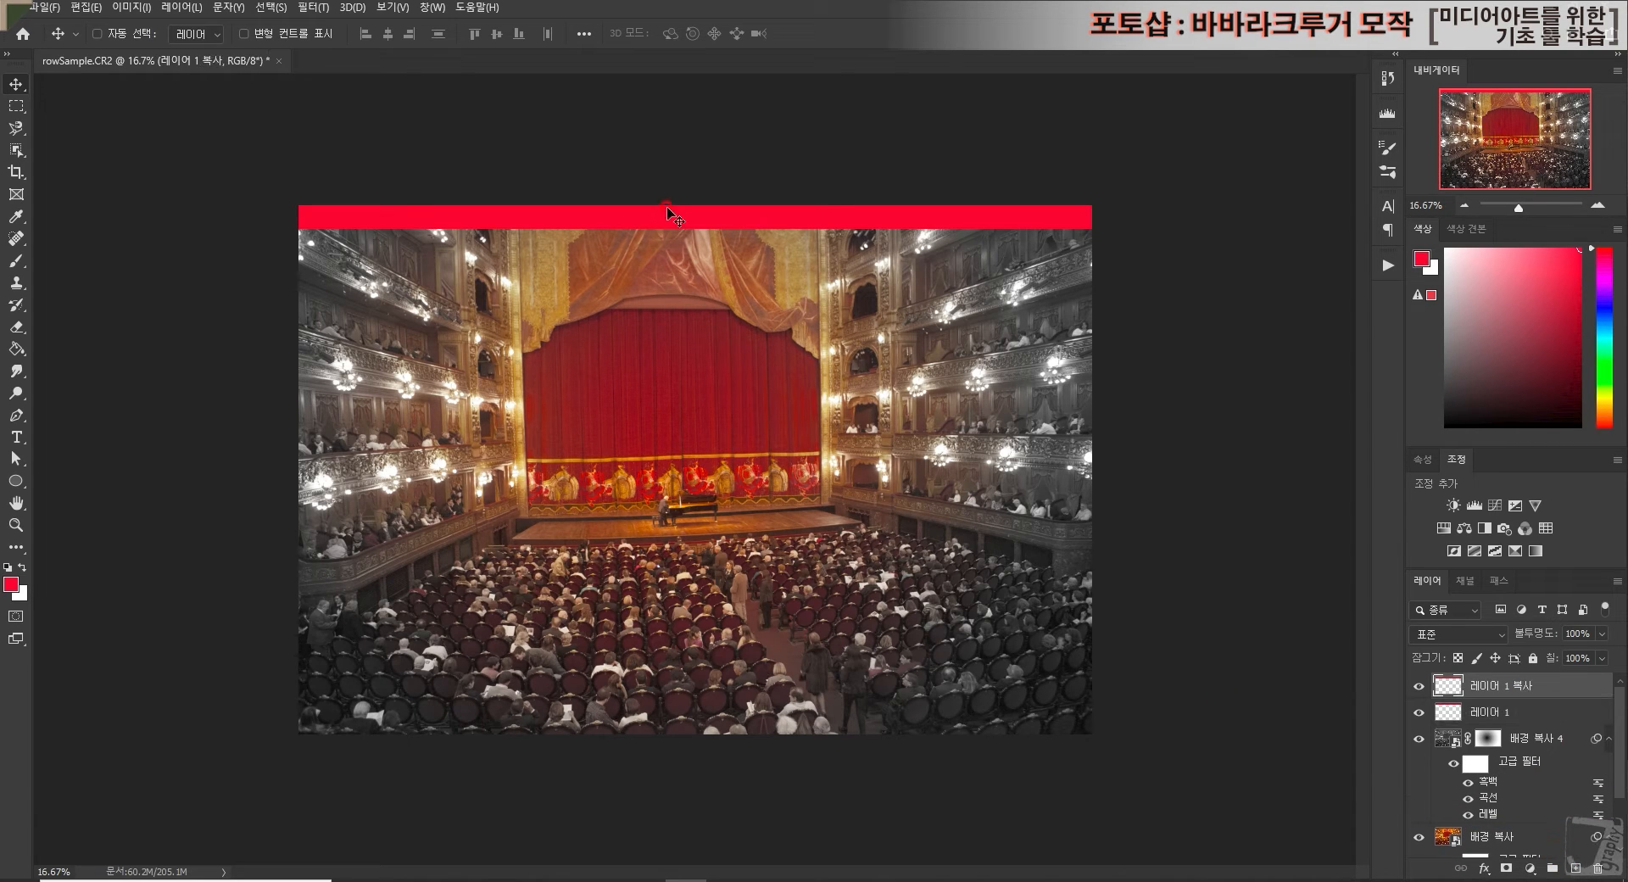
drag(668, 215, 772, 383)
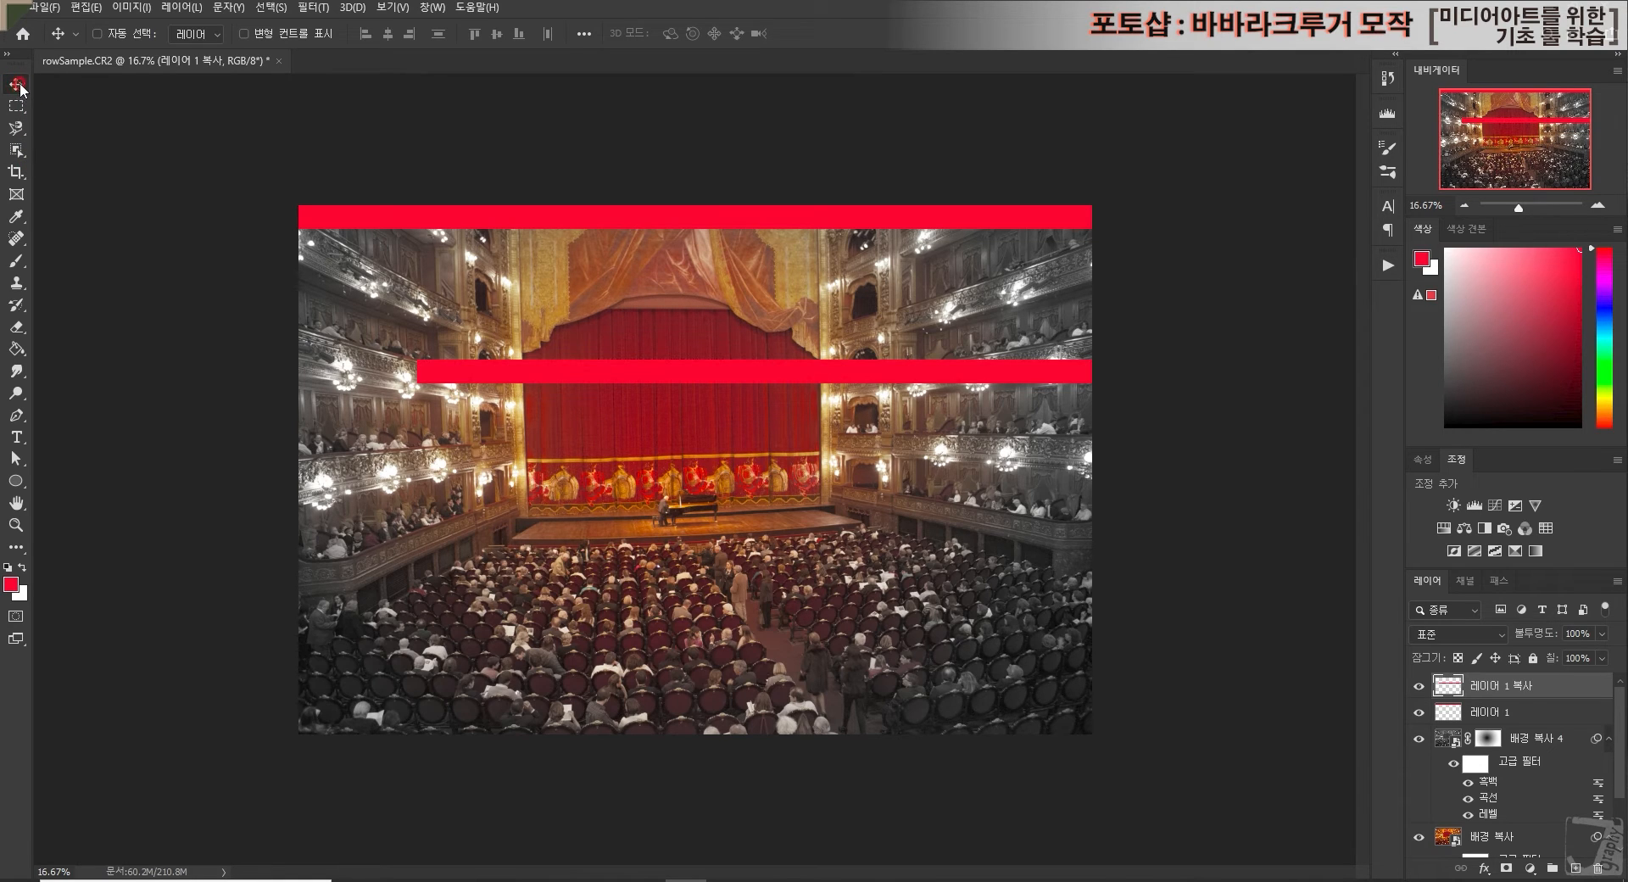
drag(719, 379, 727, 719)
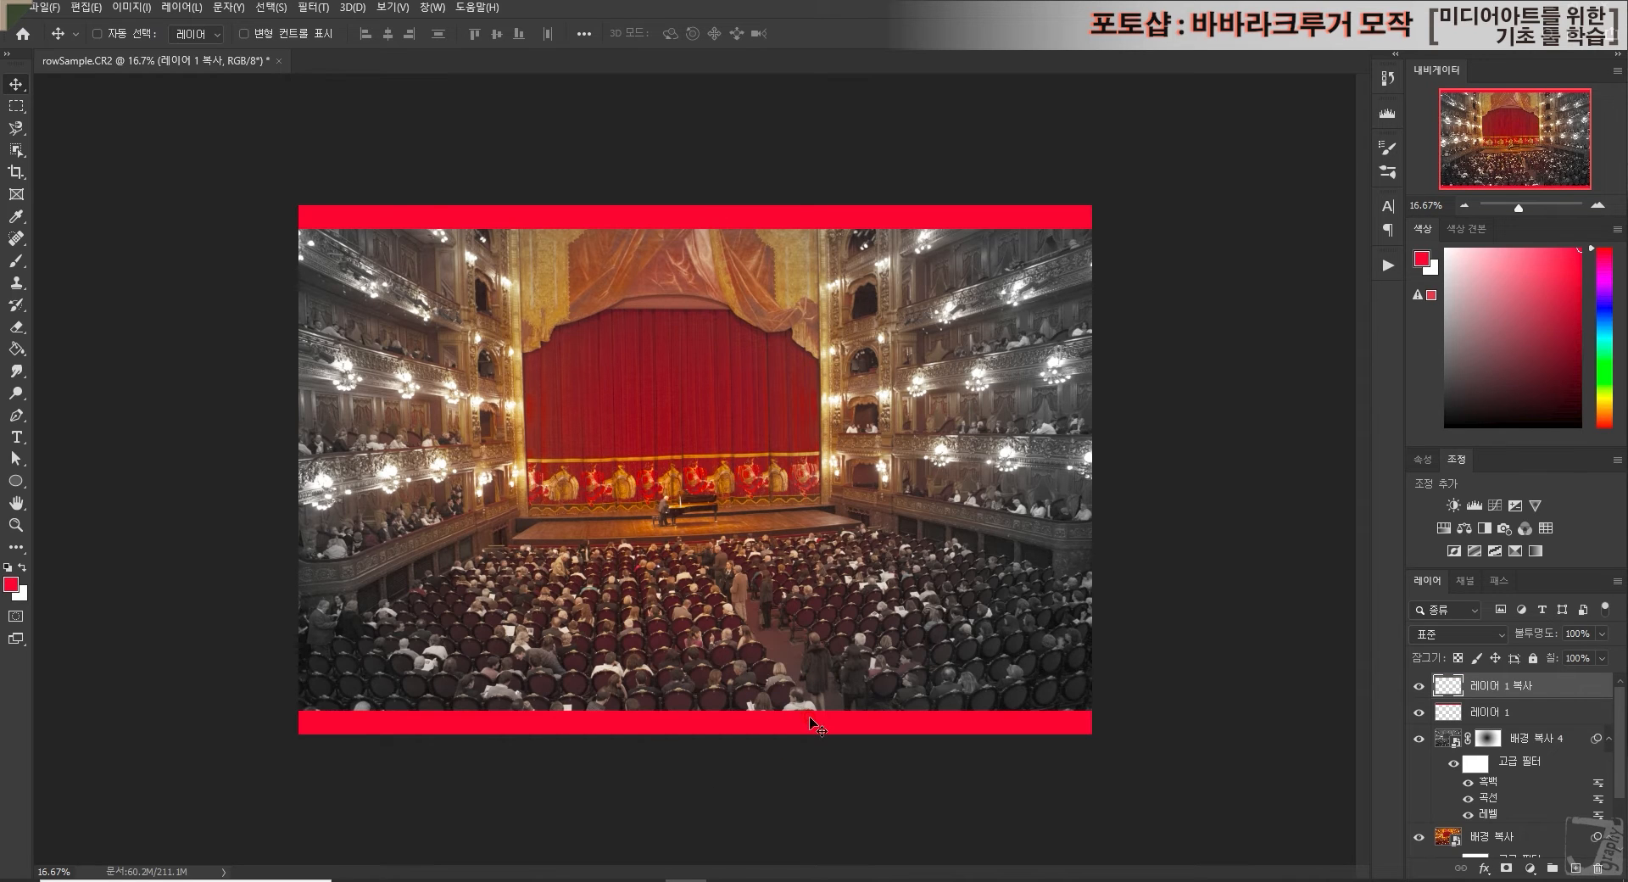
Step: Duplicate the lower red strip and place the copy across the photo just below the stage
click(773, 670)
click(723, 670)
click(929, 856)
drag(679, 720, 714, 567)
click(1499, 706)
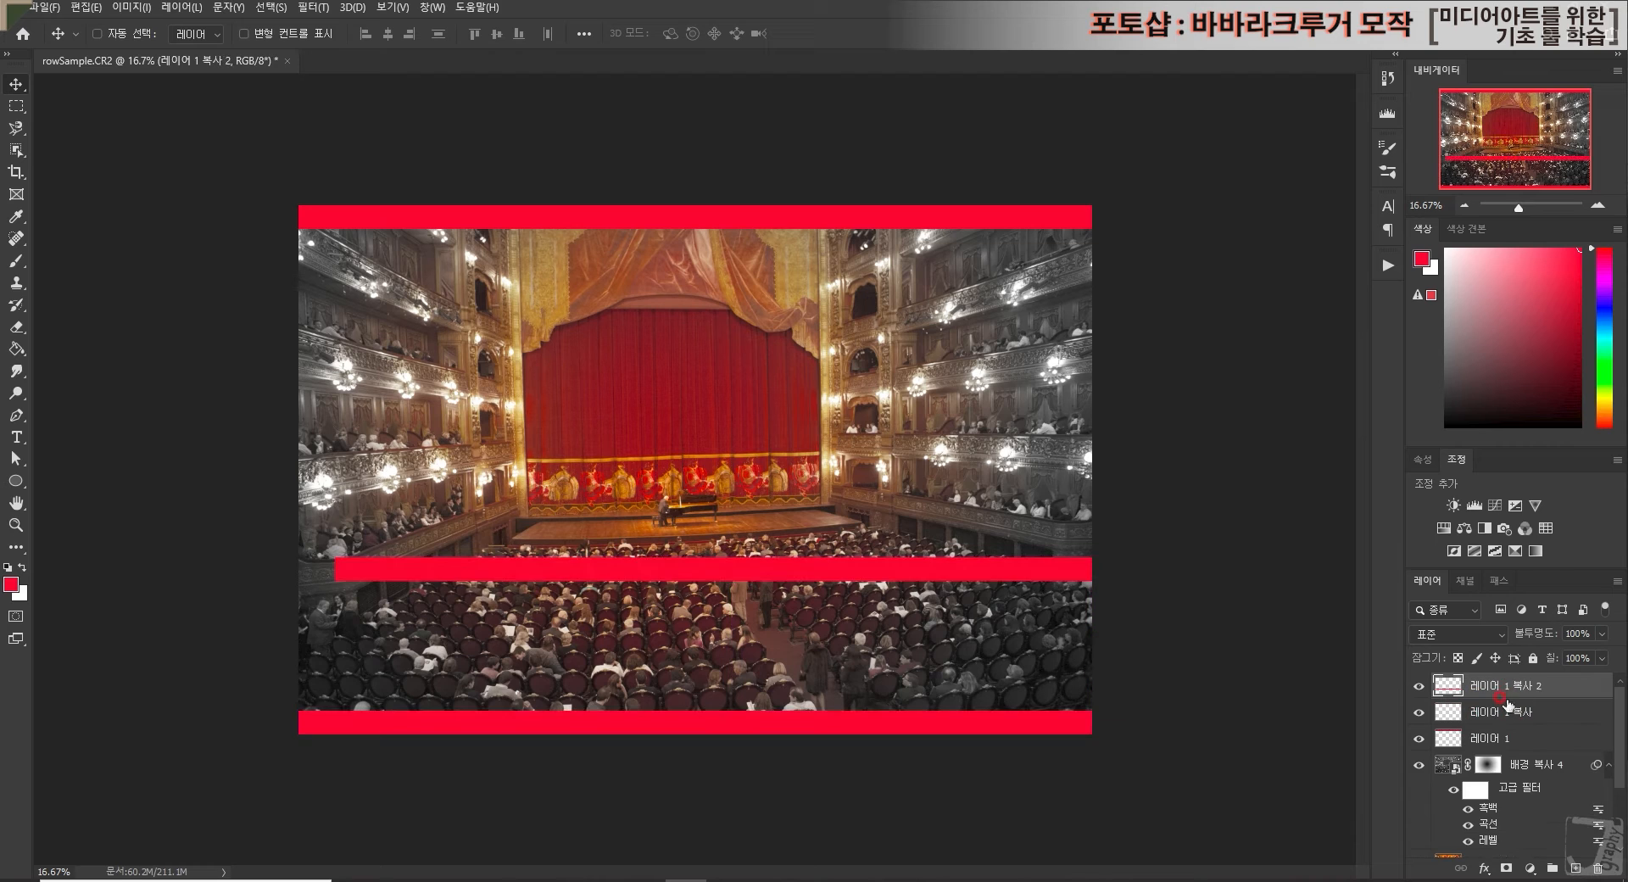
drag(943, 576, 922, 530)
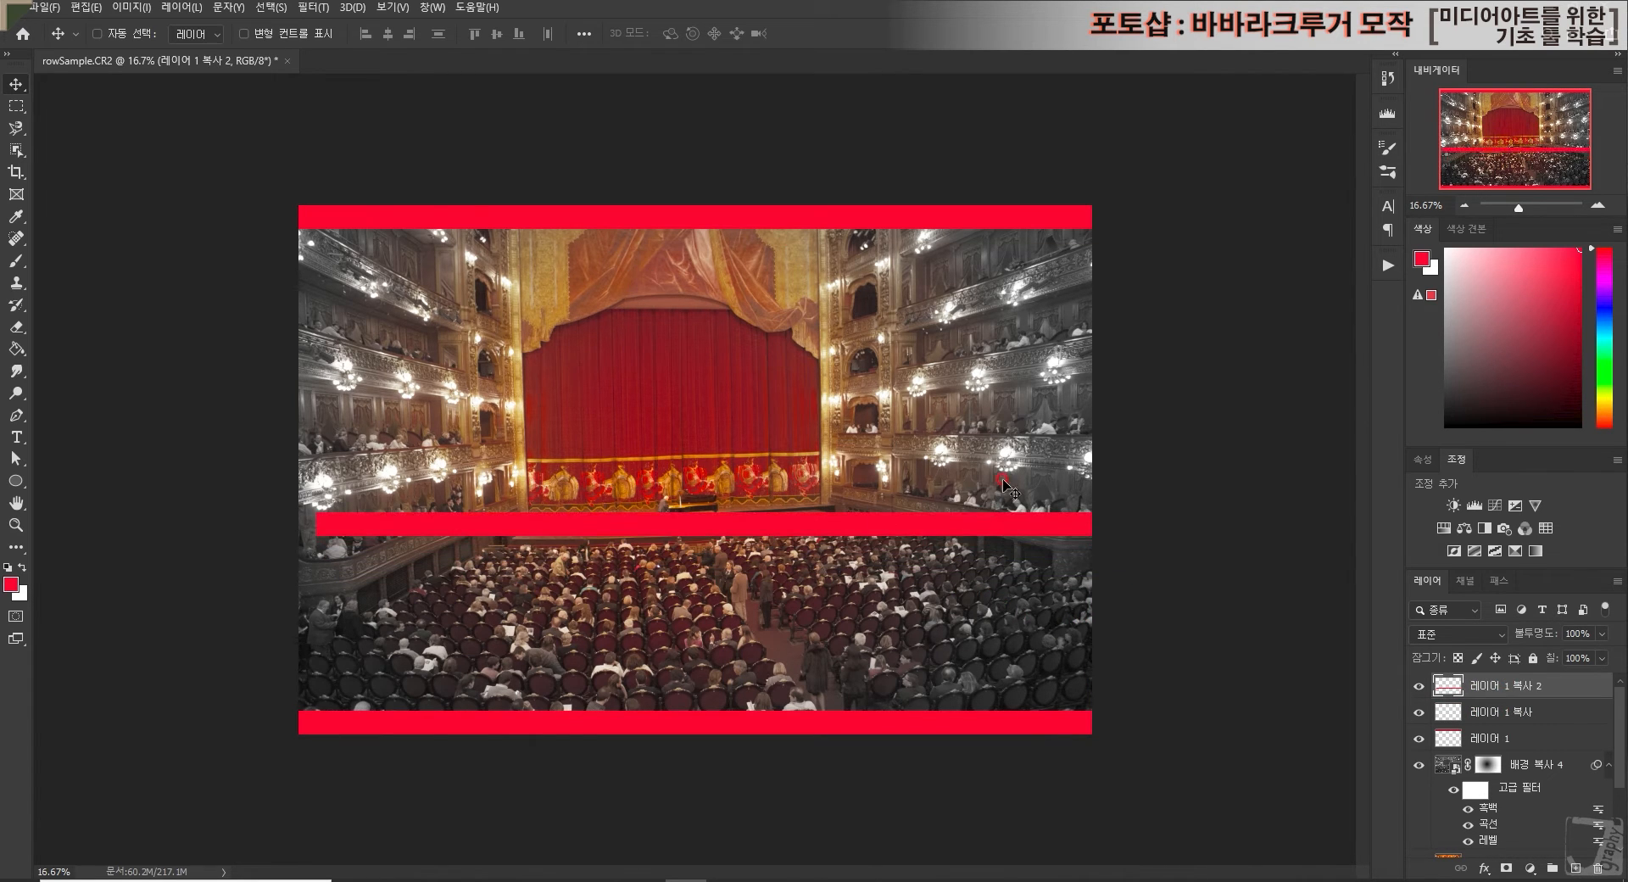
Step: Rotate the middle red strip 90° with Free Transform so it stands vertically, and apply the transform
click(78, 8)
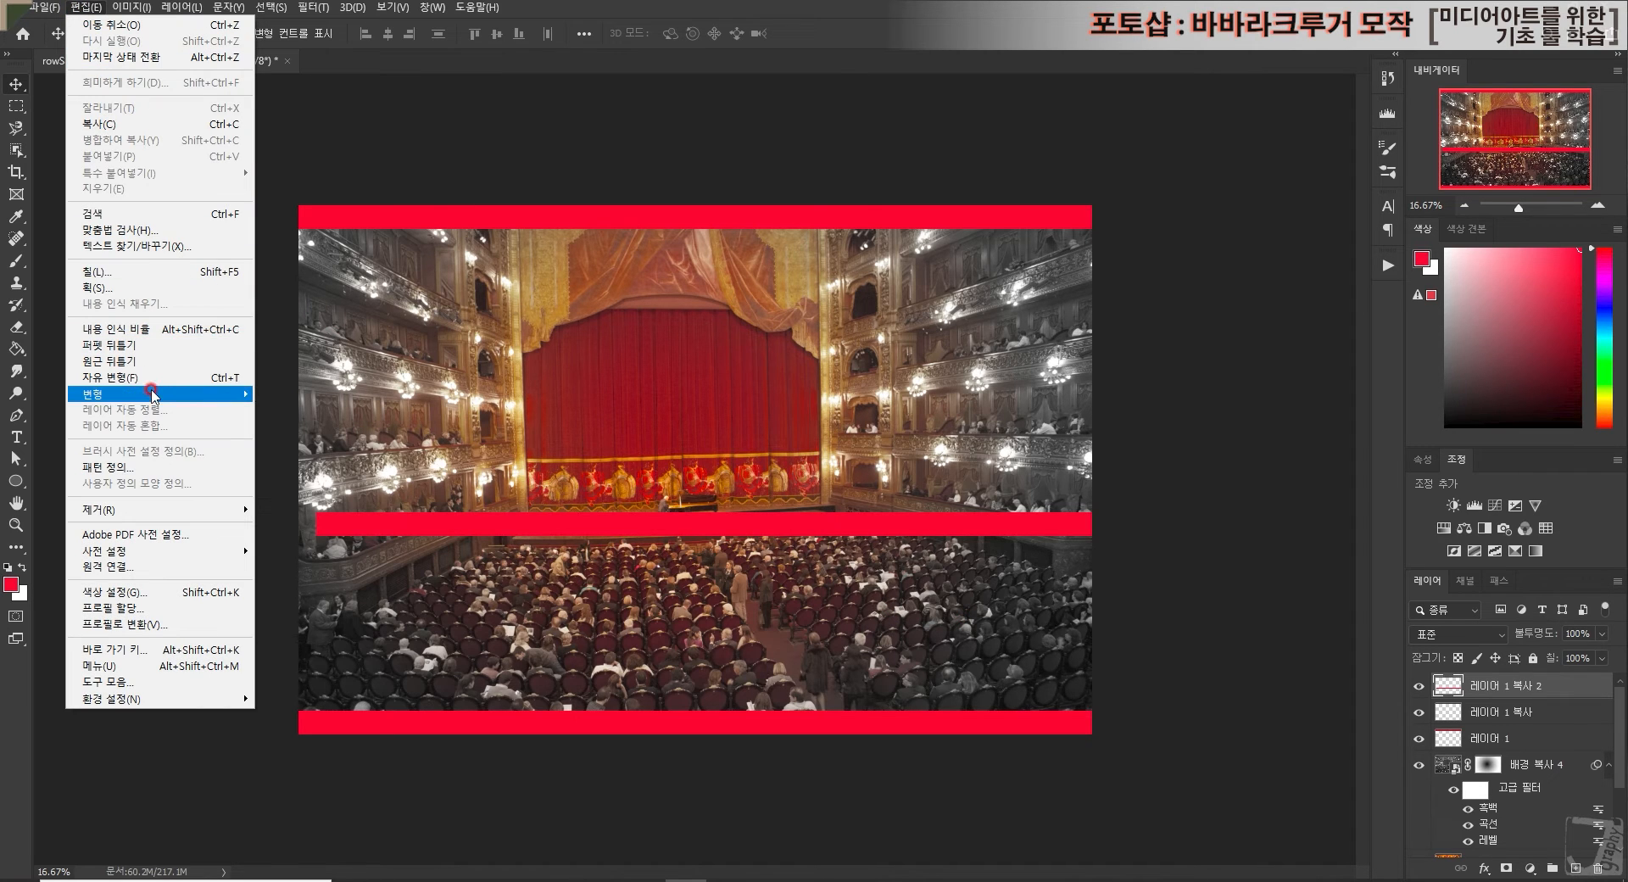
mouse_move(154, 396)
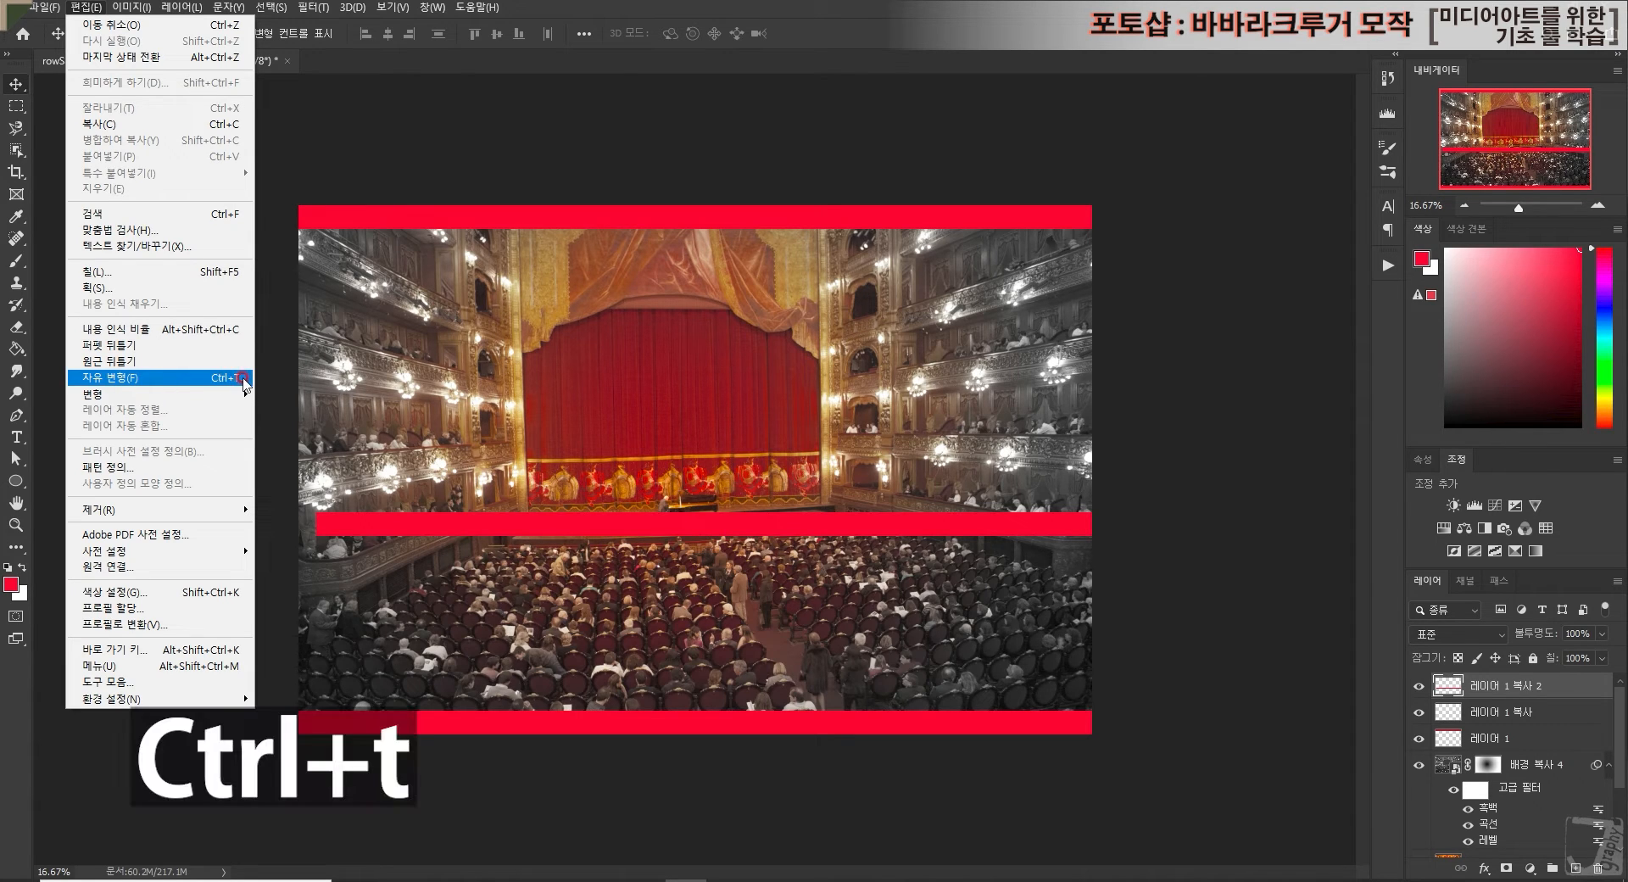
click(474, 152)
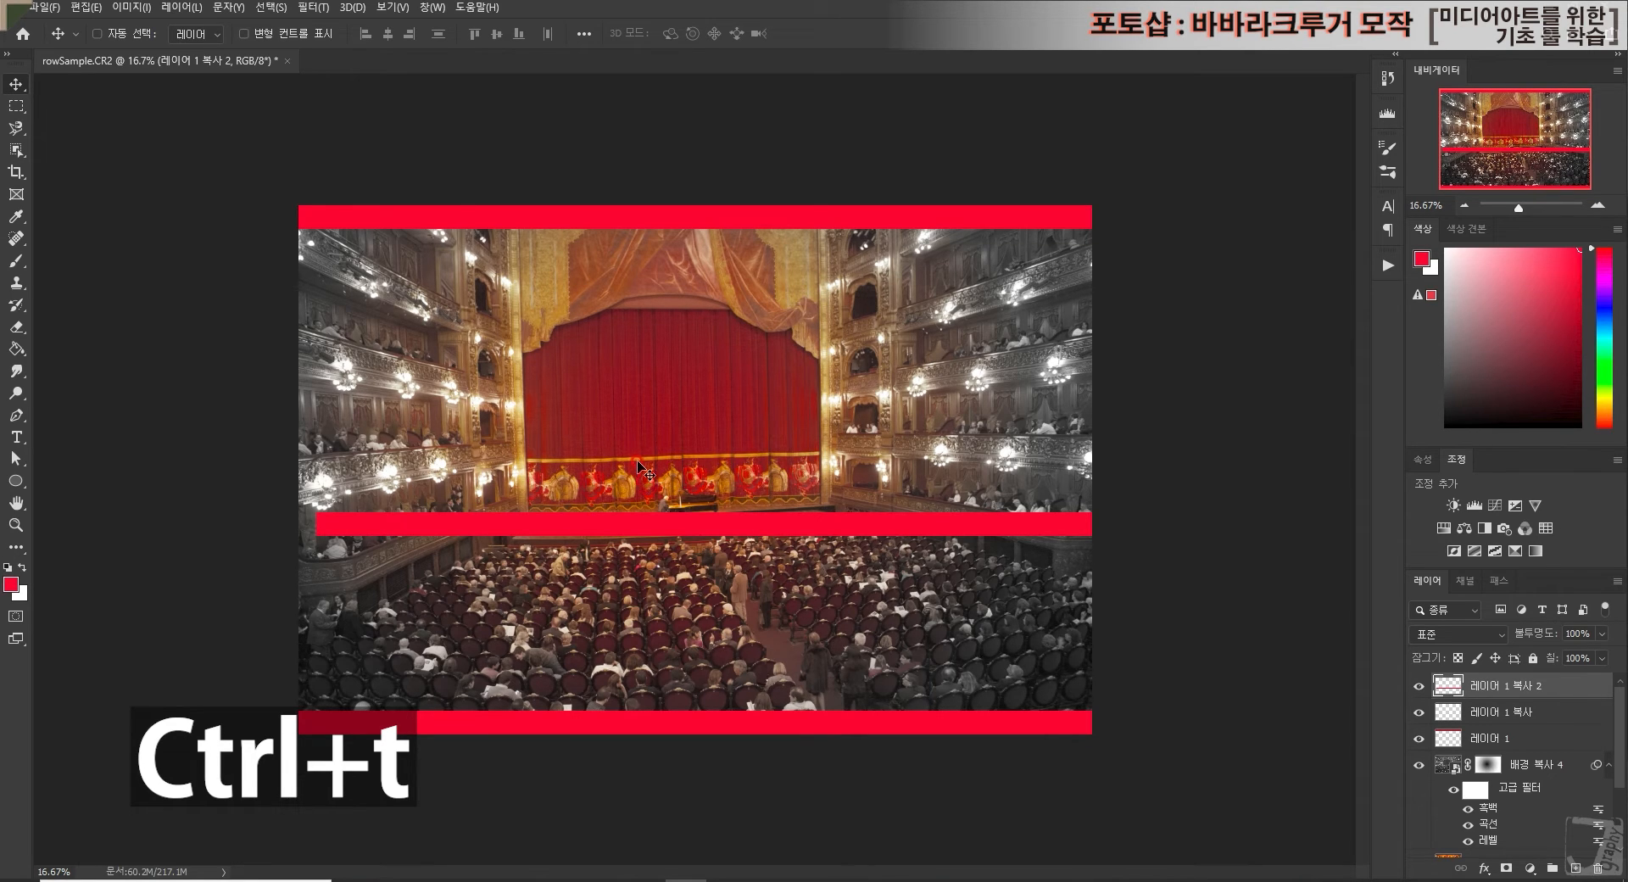
key(ctrl)
key(ctrl+t)
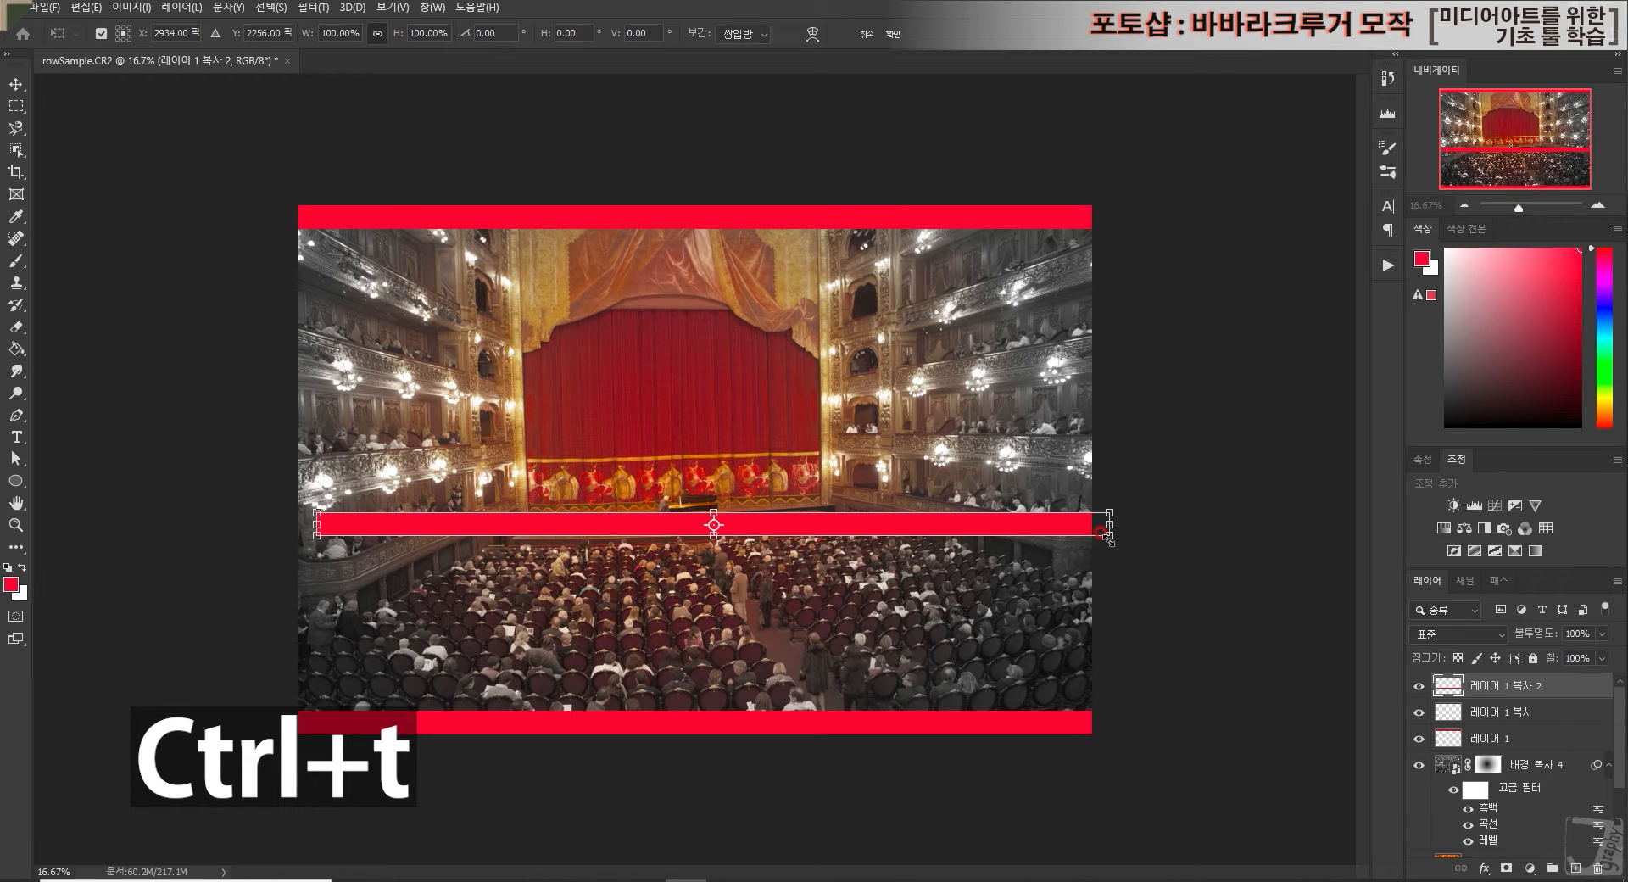
drag(1102, 532, 1022, 393)
key(ctrl+z)
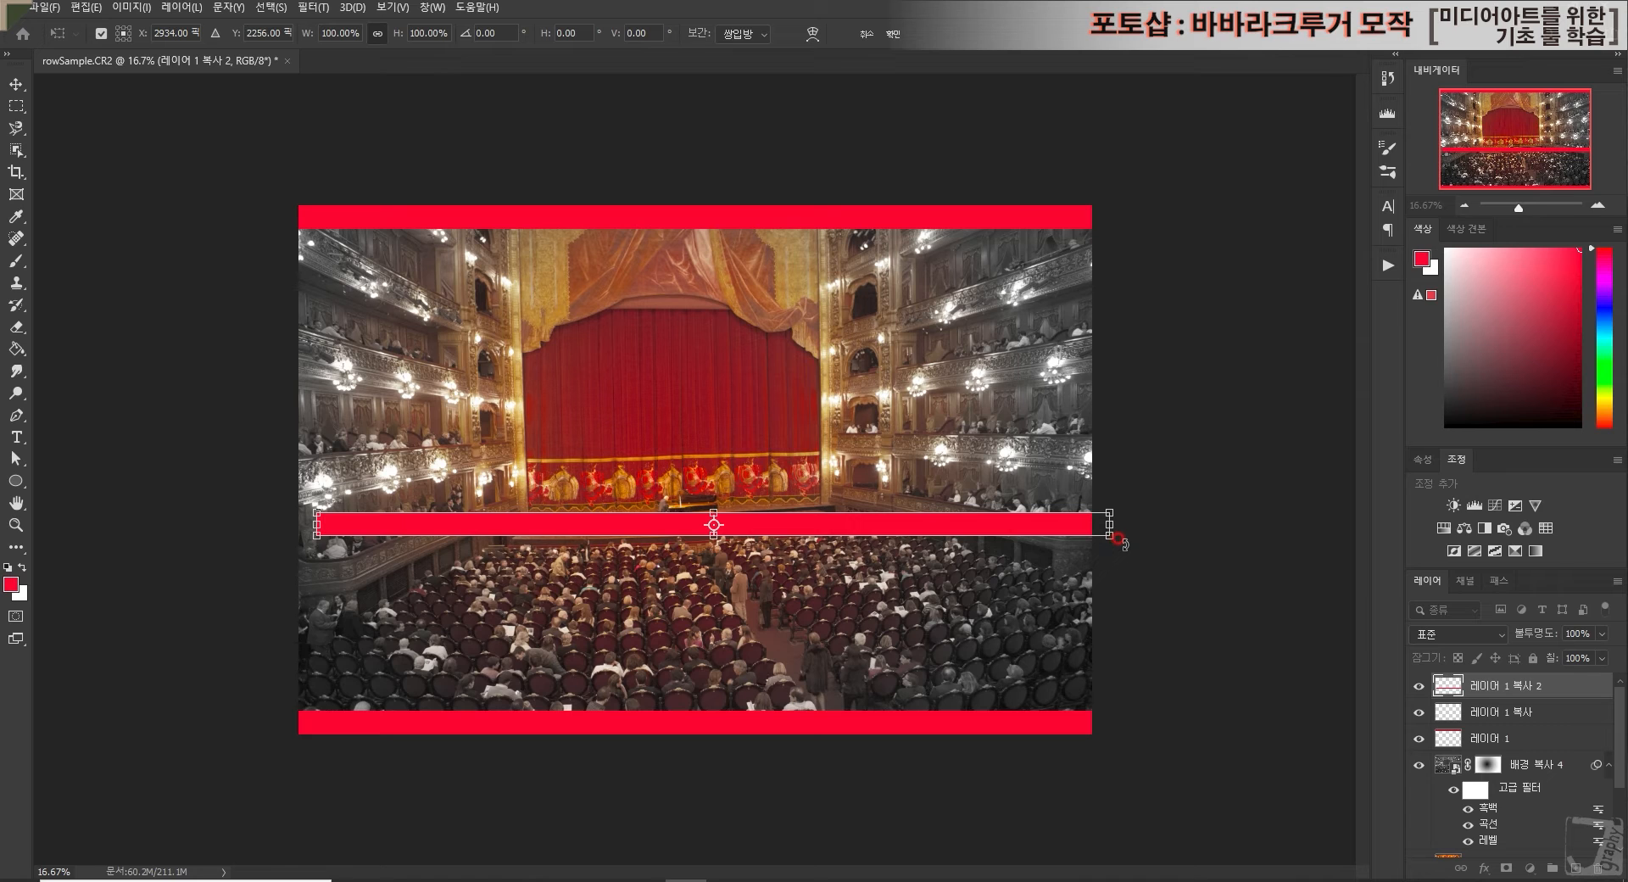
drag(1116, 537, 698, 638)
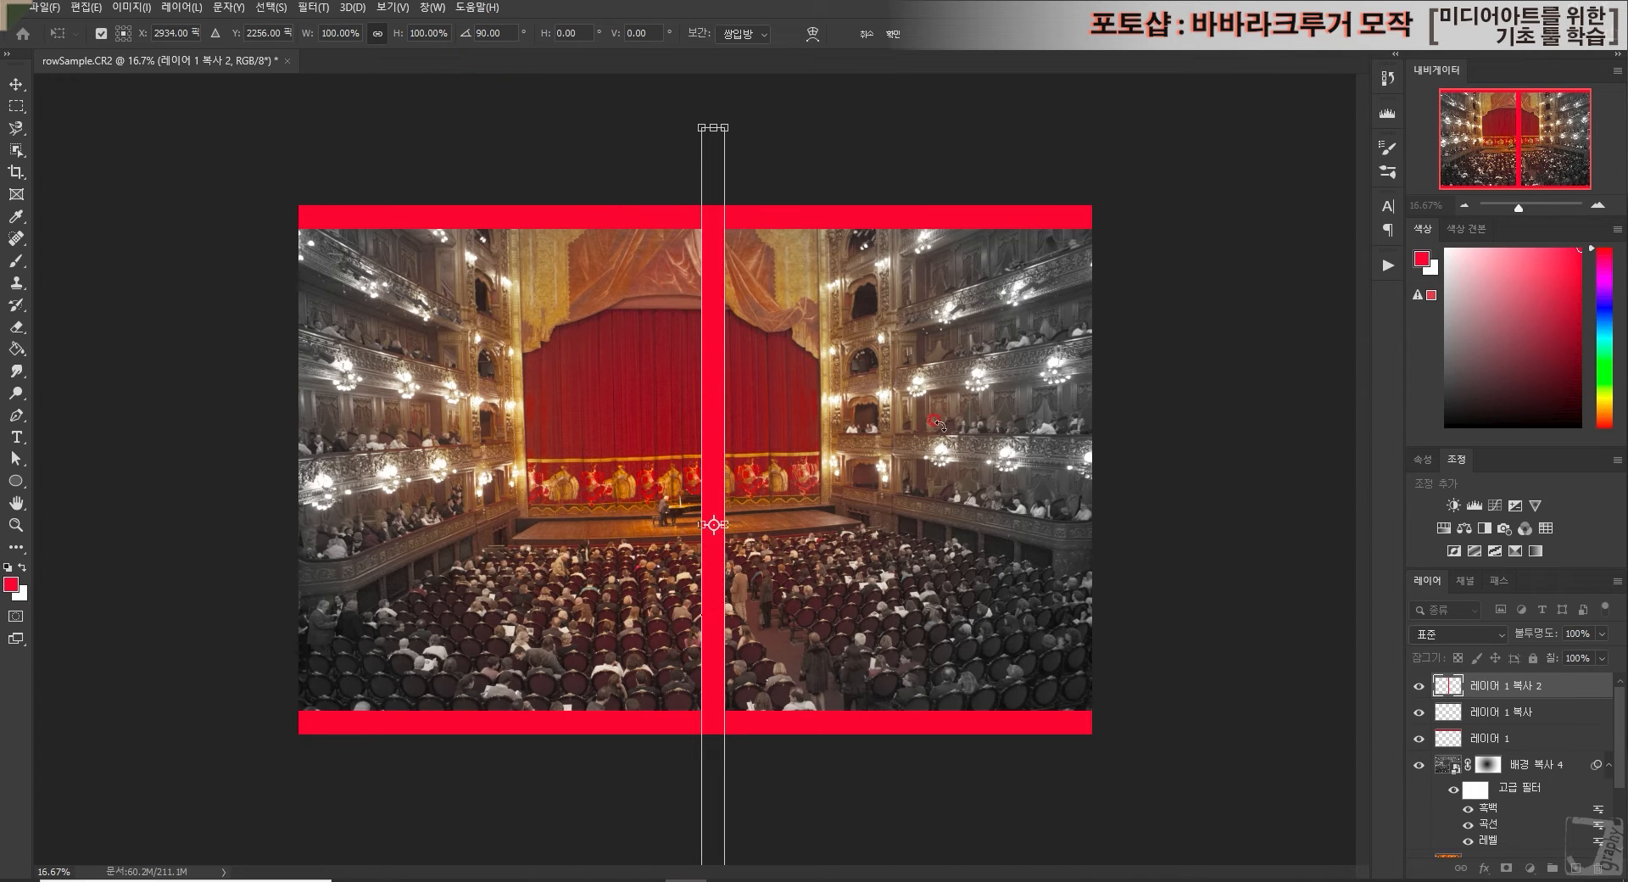
key(Return)
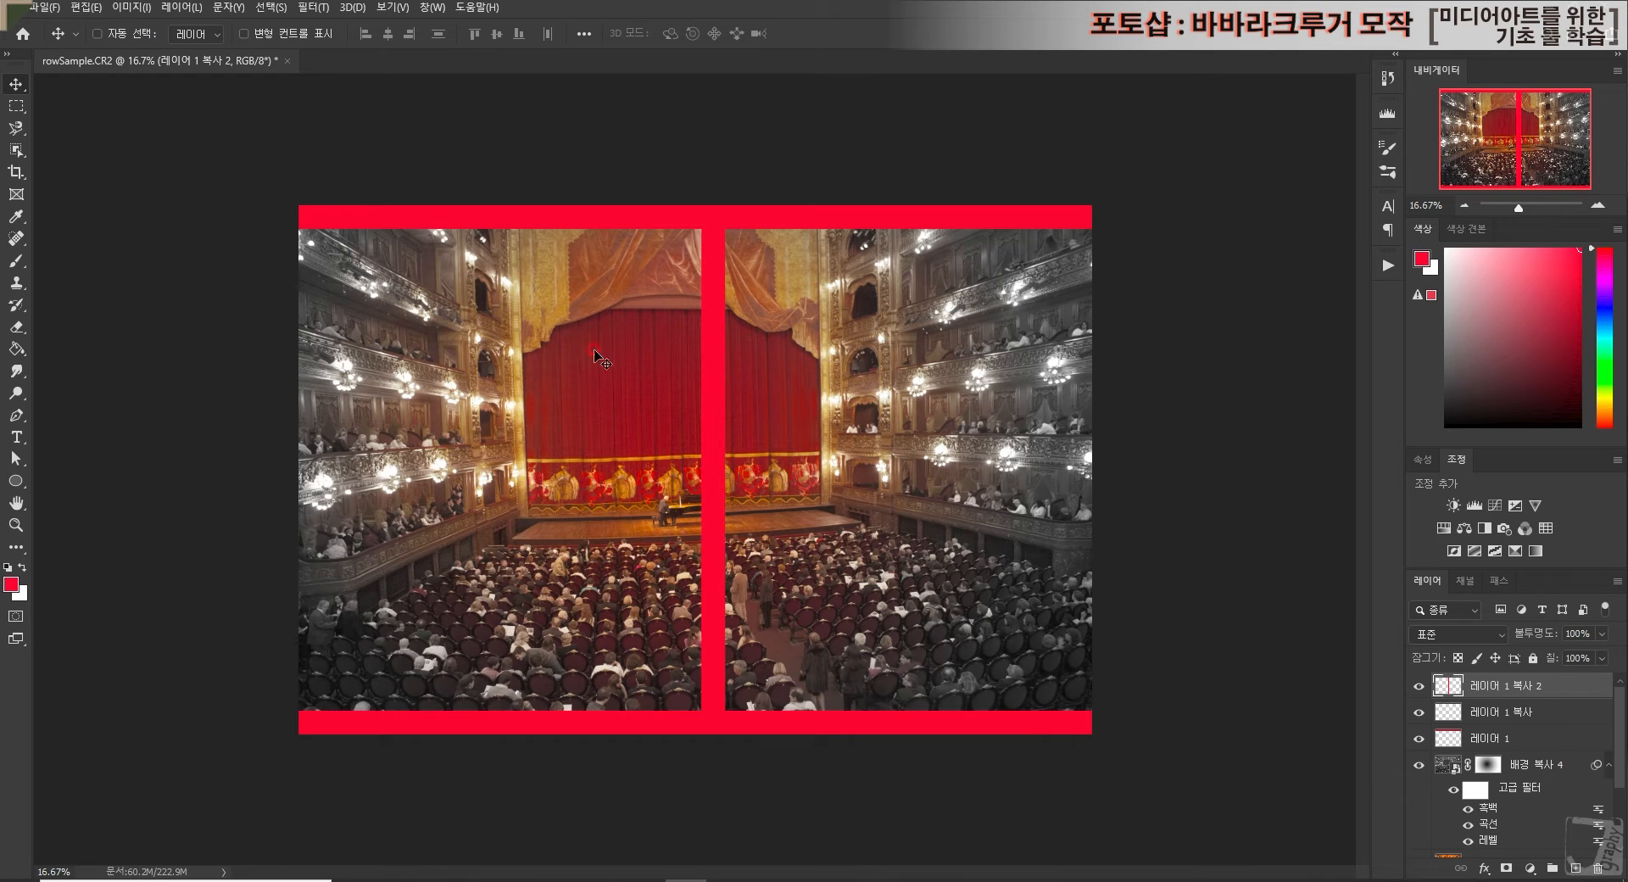
Step: Move the vertical red strip to the photo's right edge and place a duplicate of it along the left edge
drag(708, 443, 1082, 415)
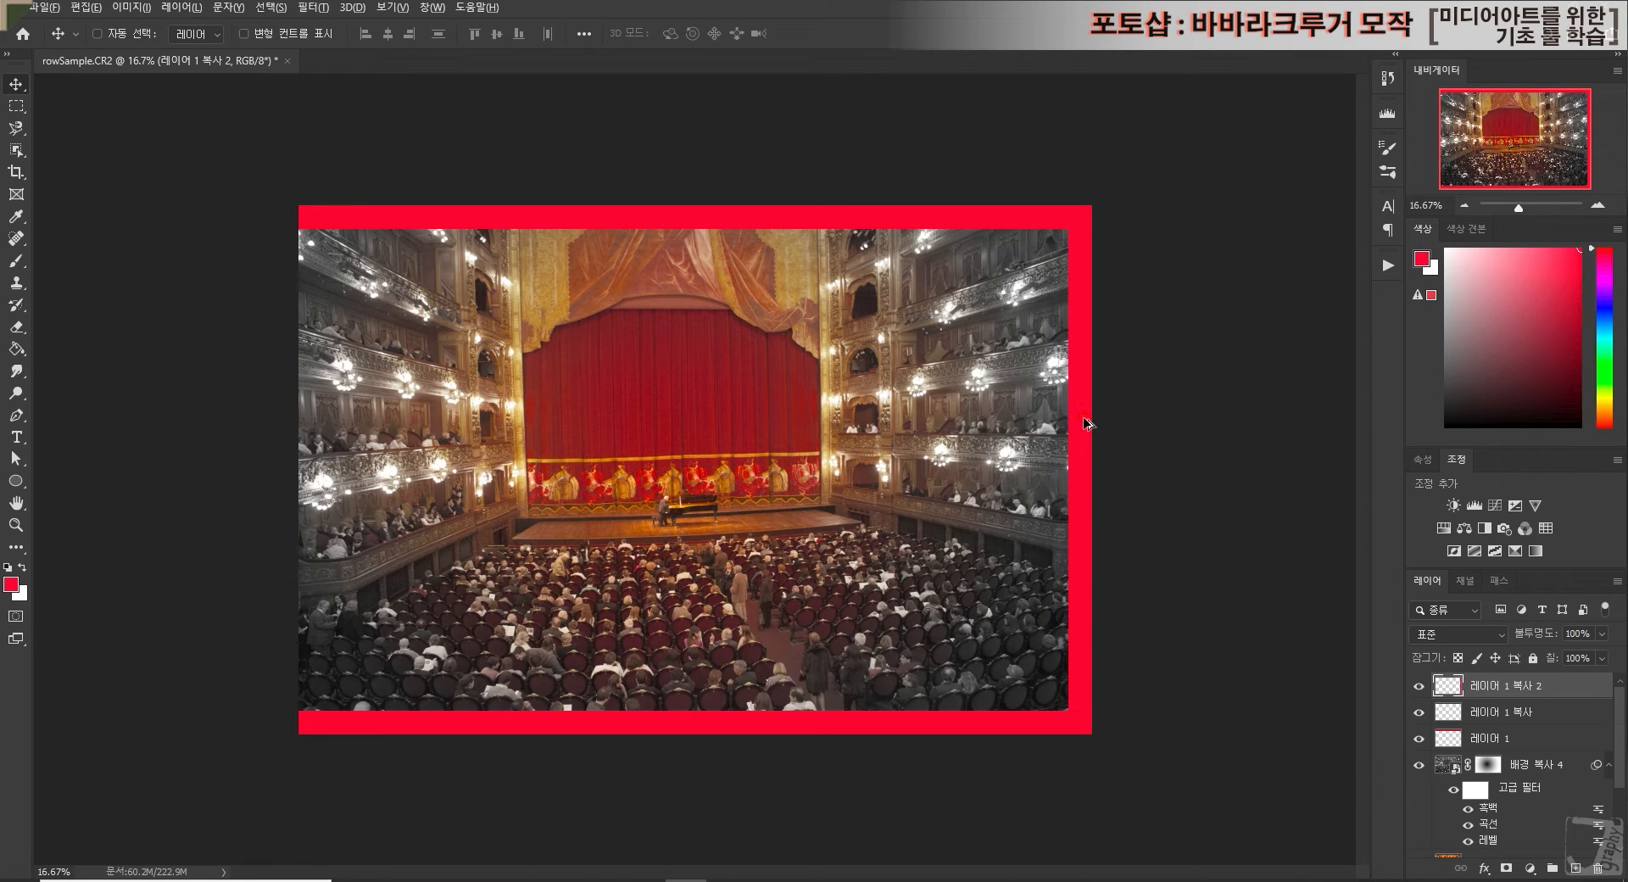
drag(1083, 422, 290, 430)
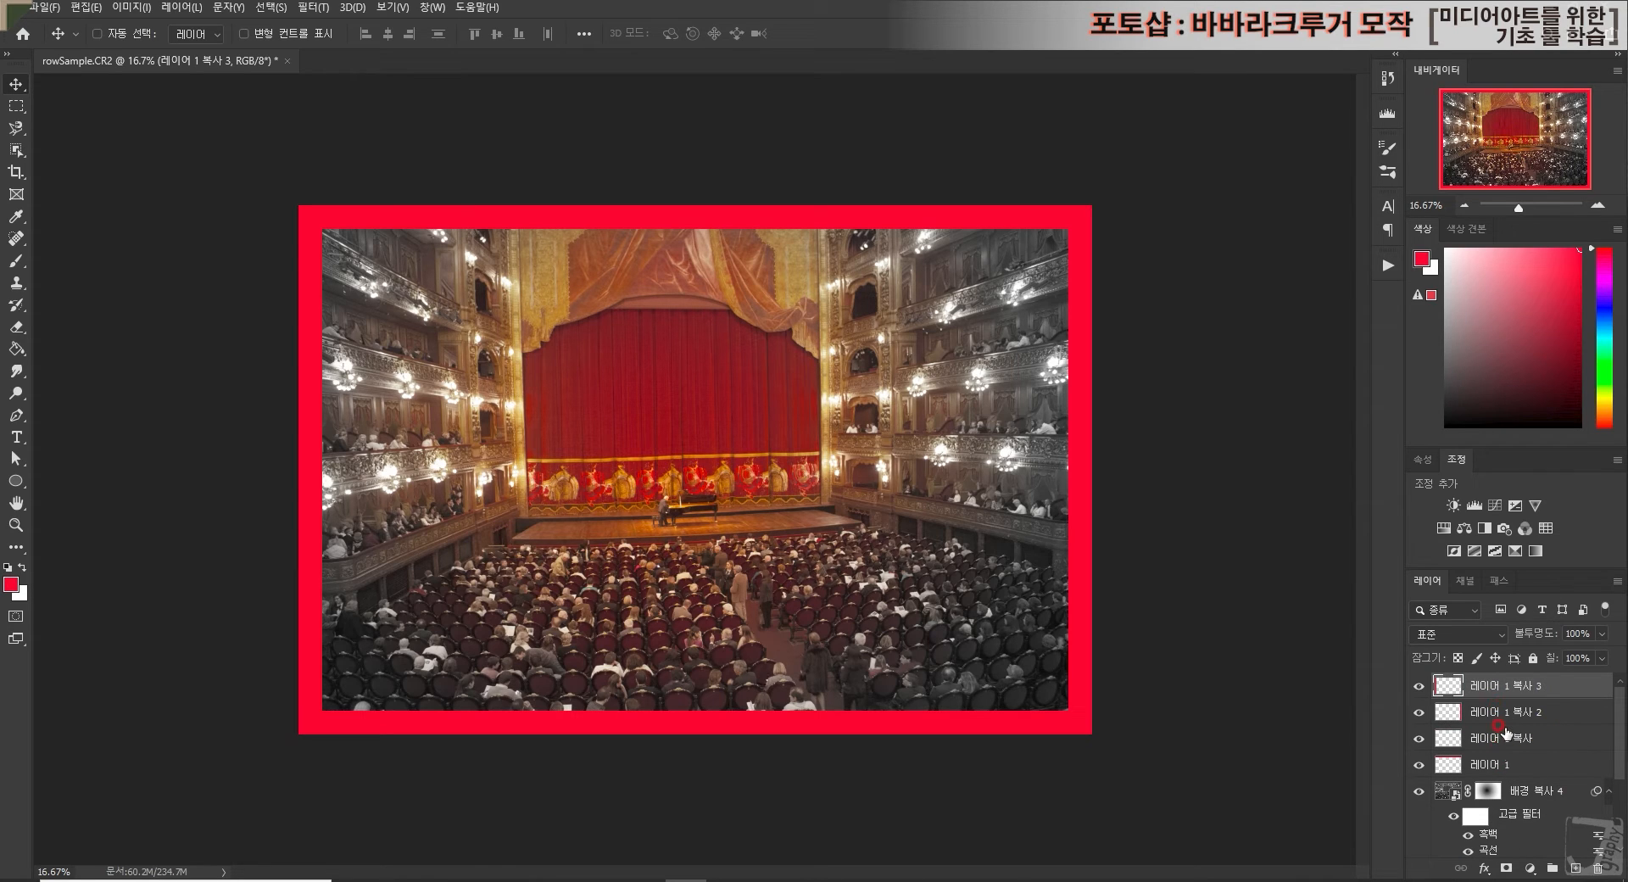
Step: Select the four red strip layers as a range, and again by adding them one by one
shift+click(1511, 765)
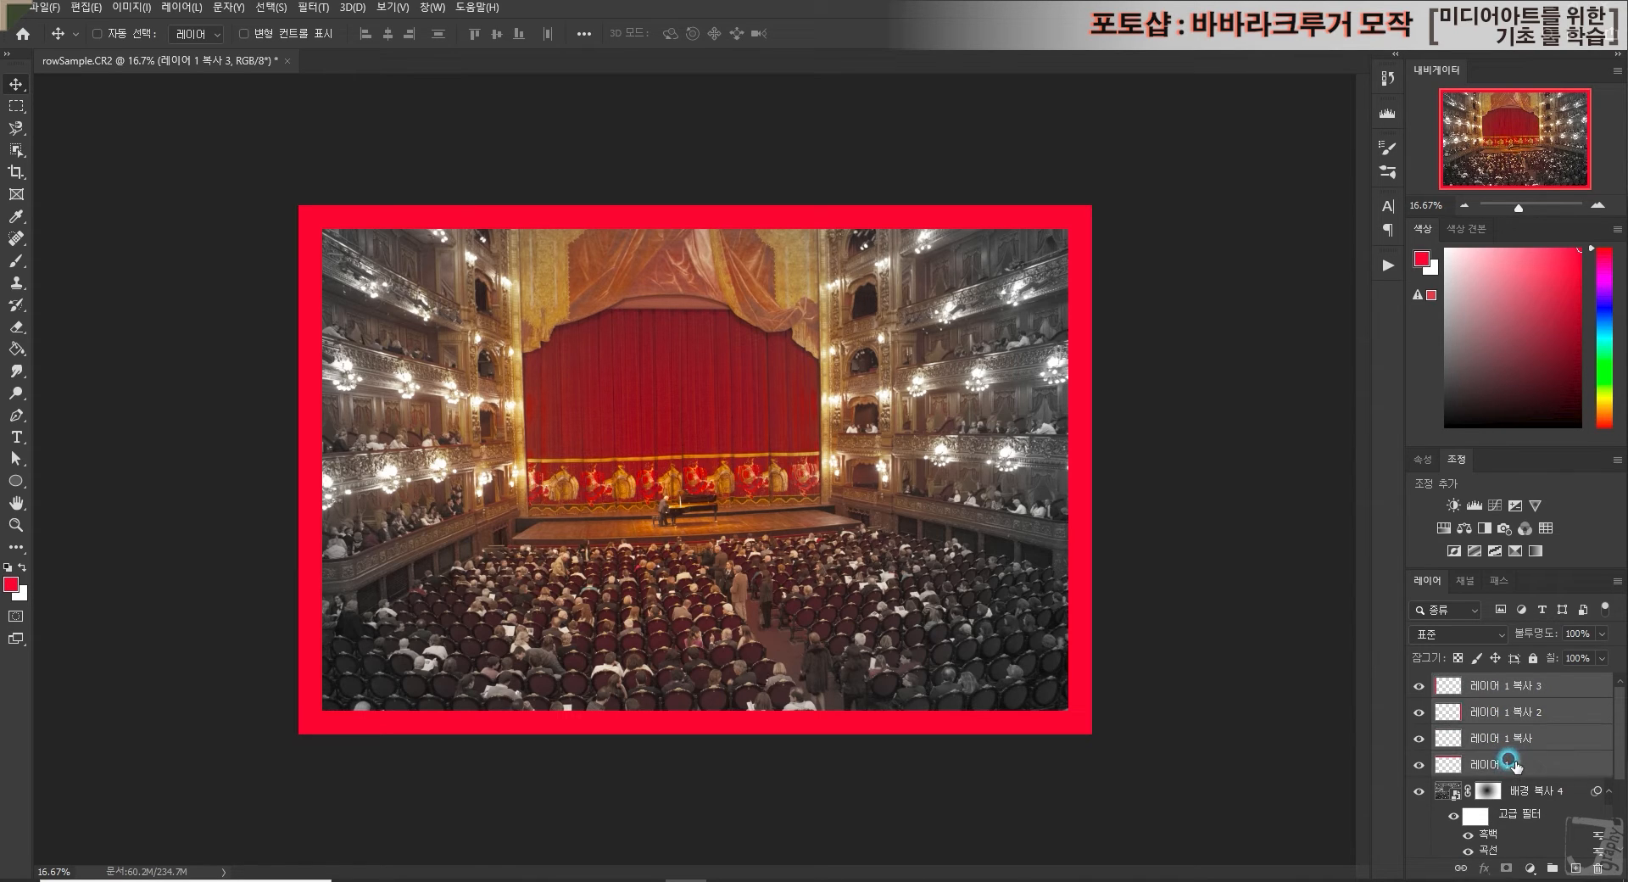
click(1540, 684)
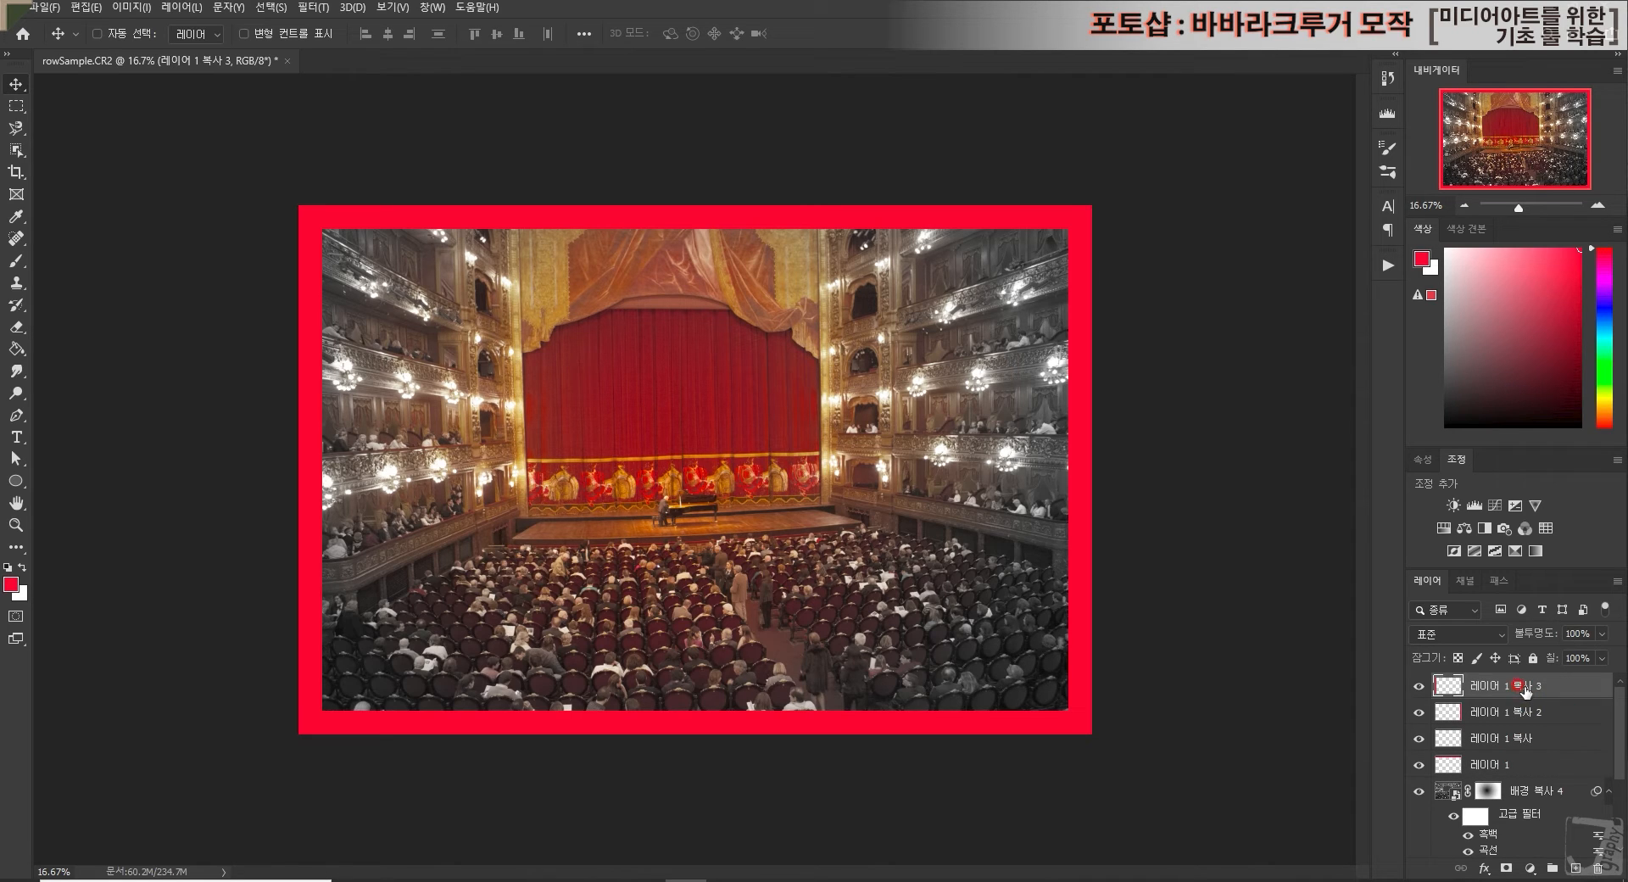
ctrl+click(1522, 712)
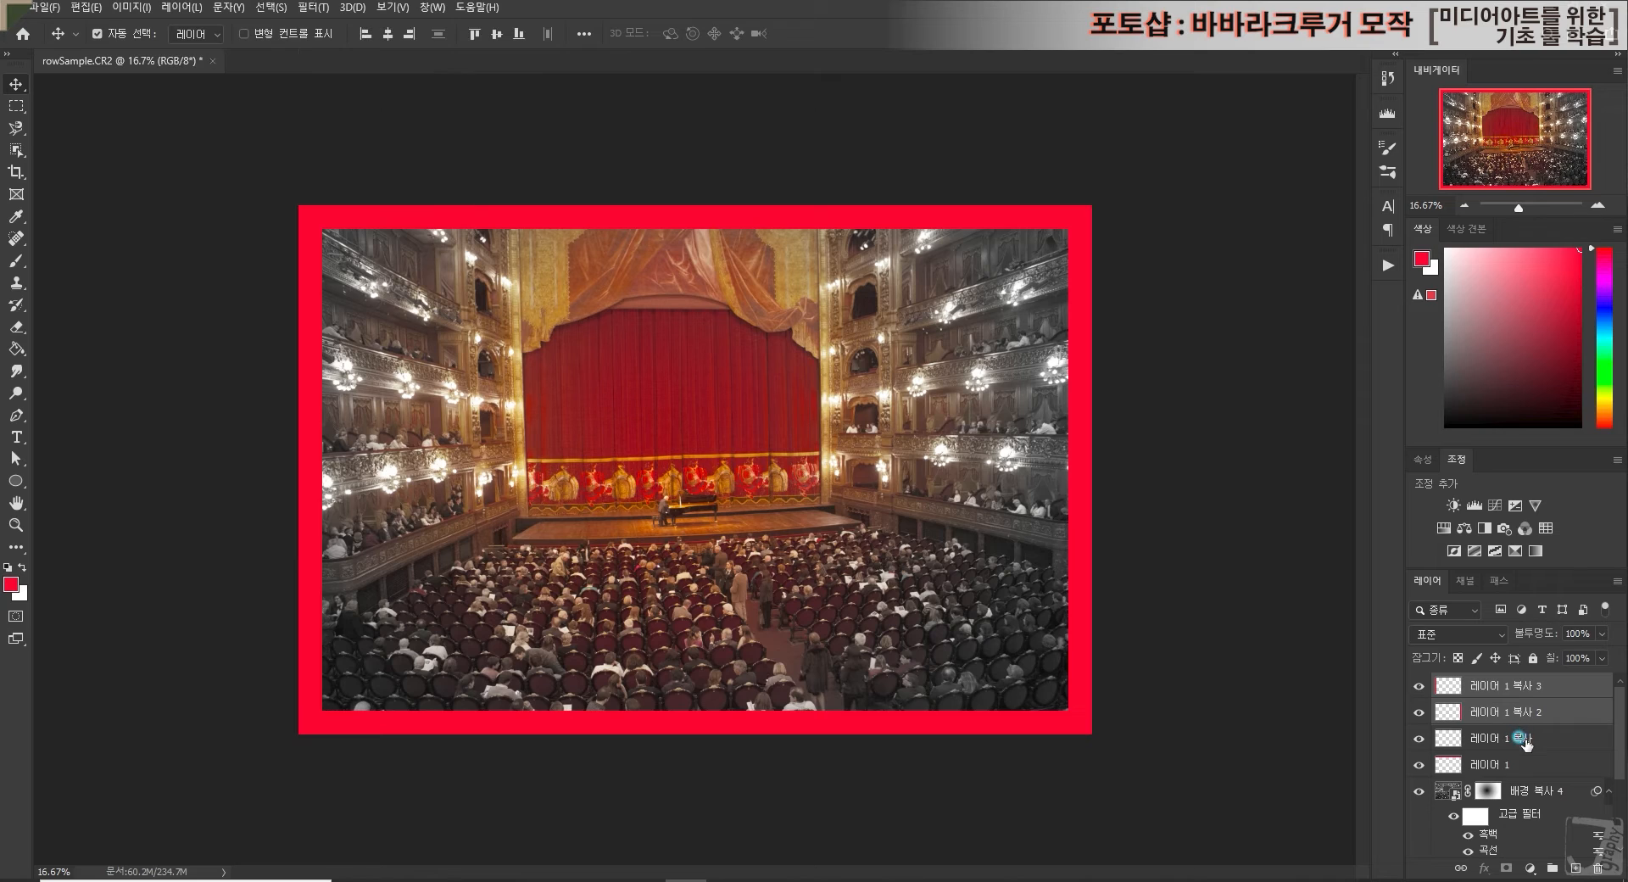
ctrl+click(1522, 738)
ctrl+click(1522, 764)
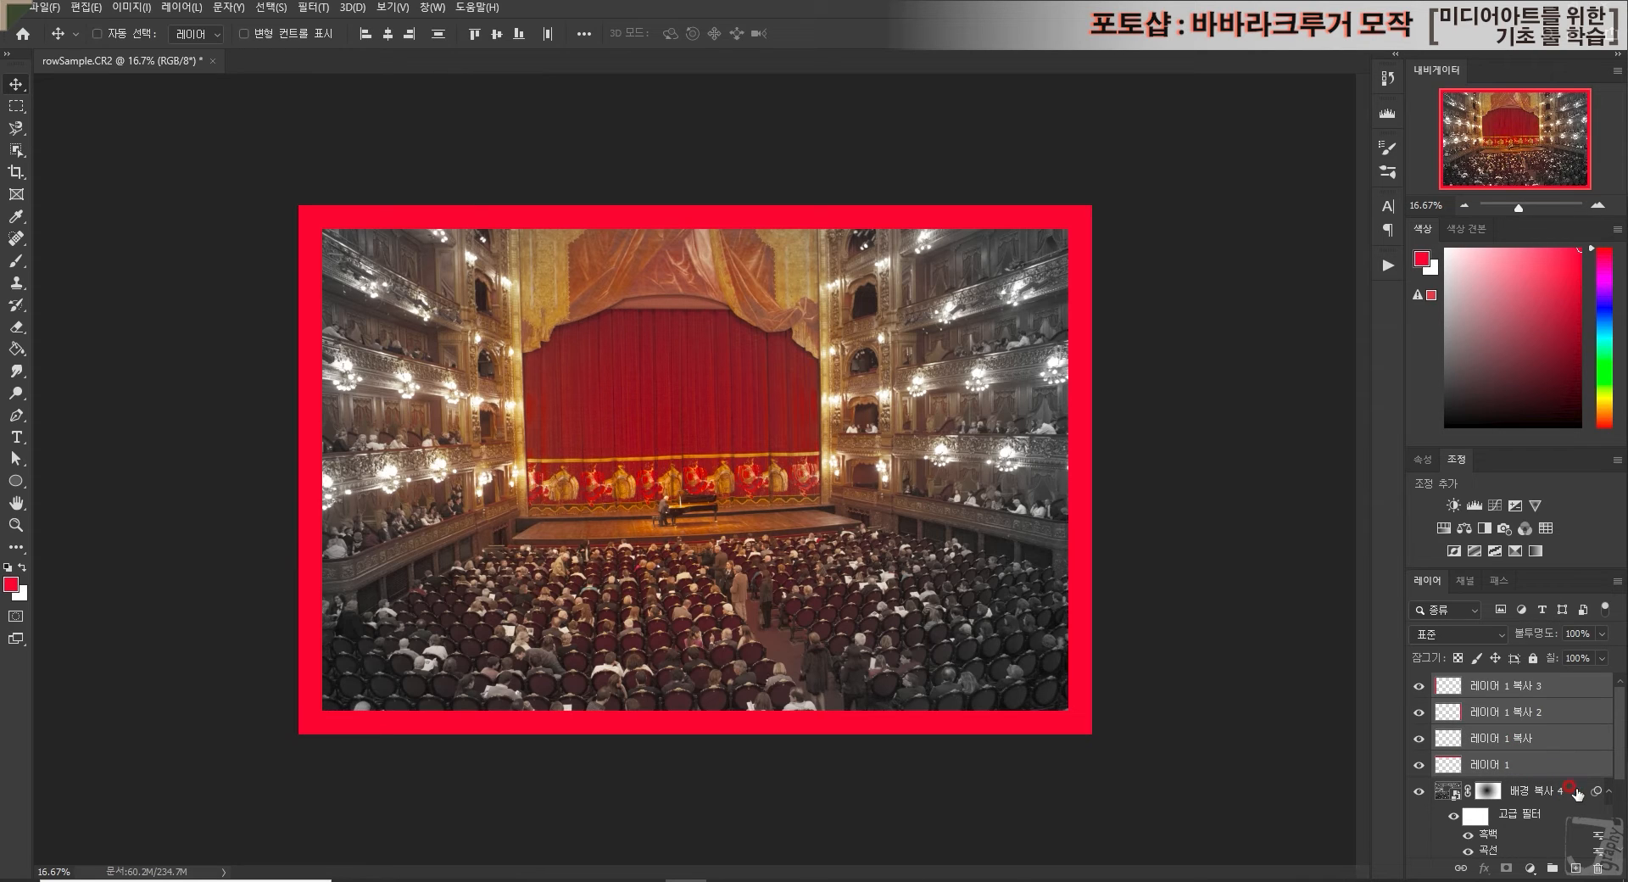
Step: Select all four red strip layers from 레이어 1 복사 3 down to 레이어 1 and merge them into one layer
click(1547, 685)
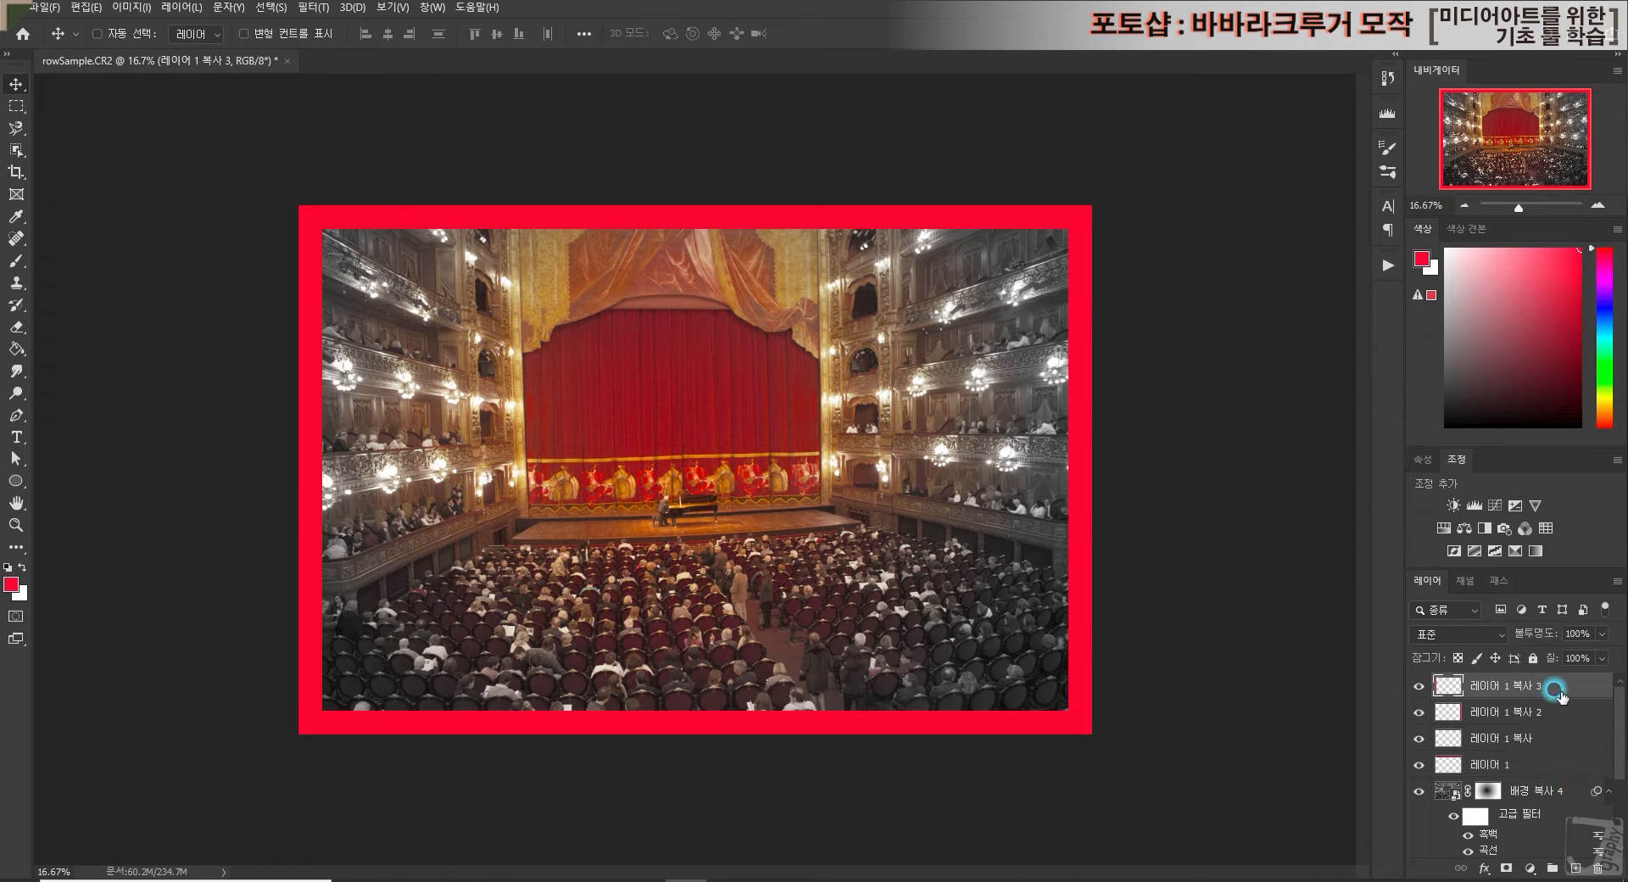
shift+click(1501, 765)
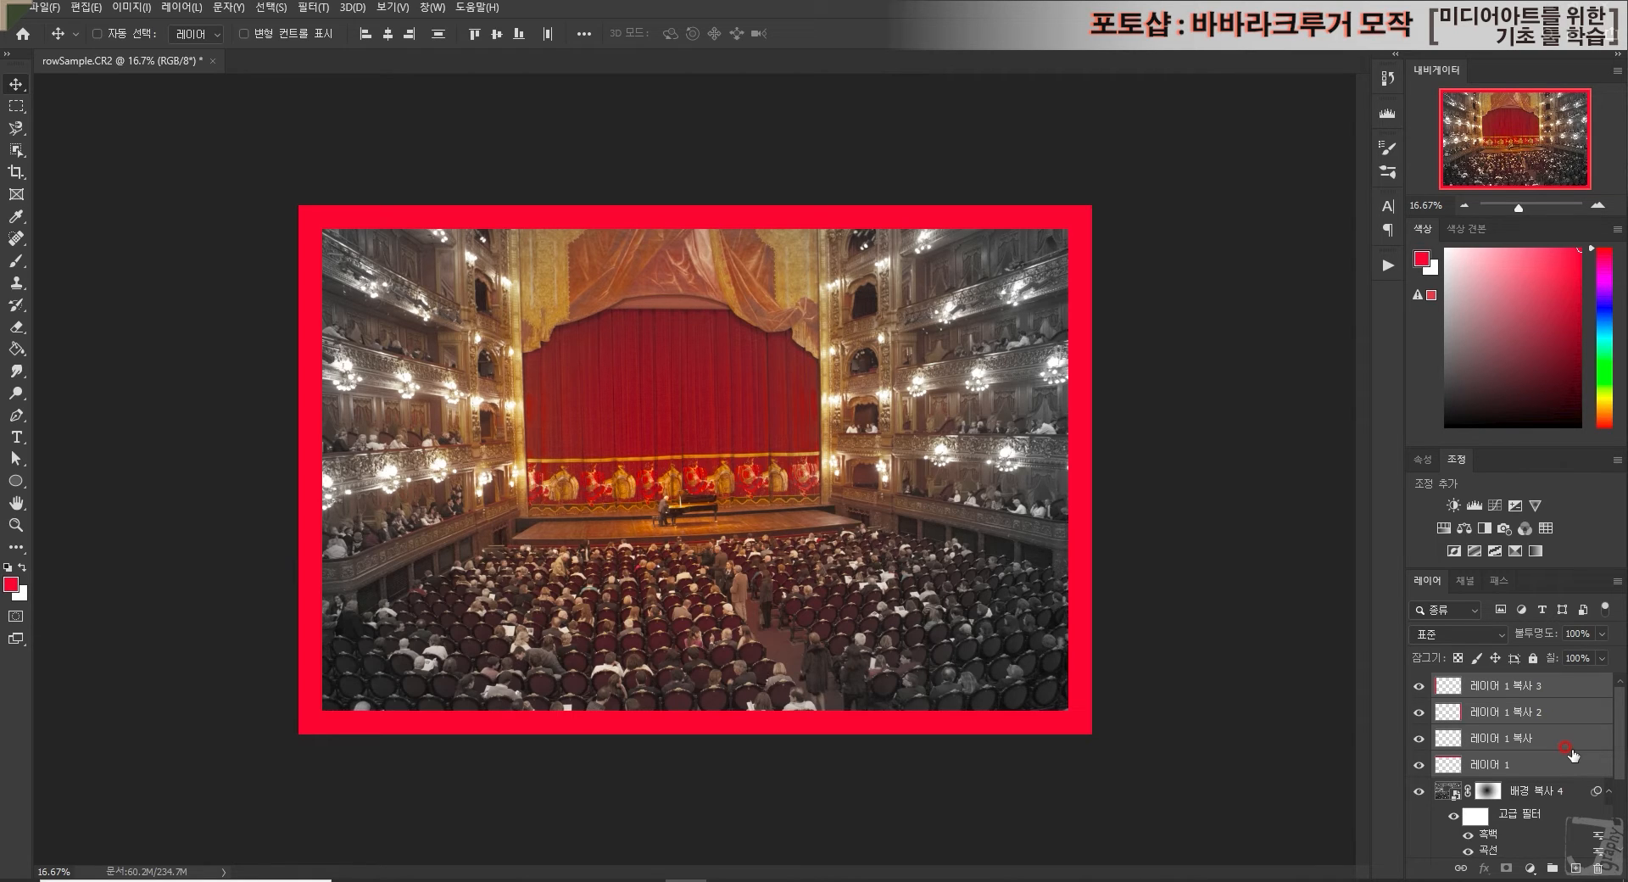
right_click(1508, 685)
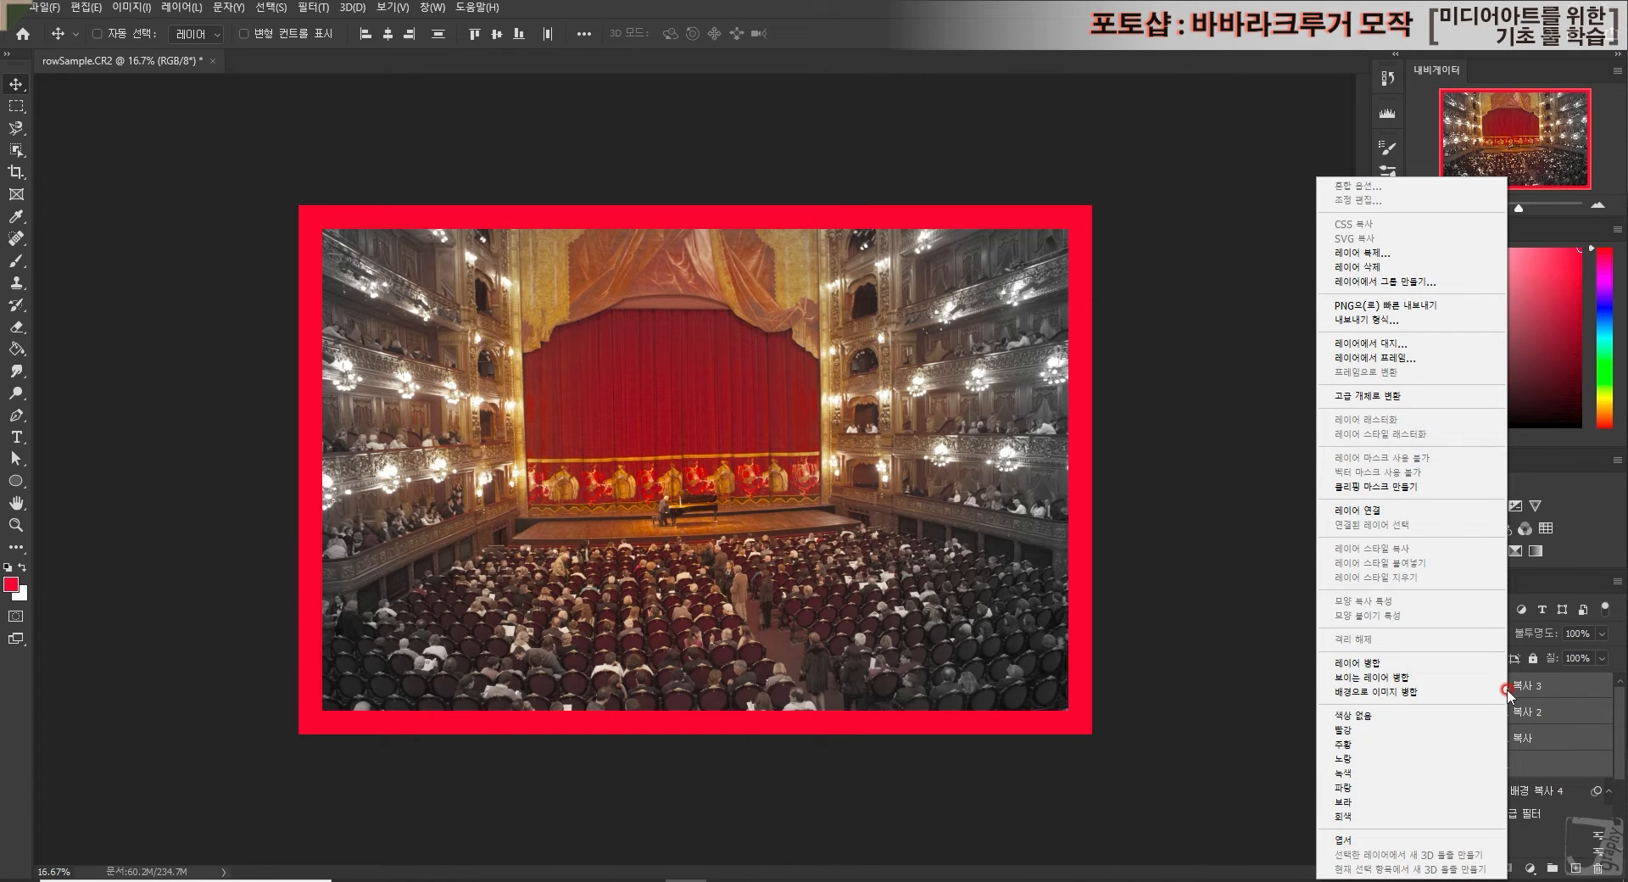
click(1366, 664)
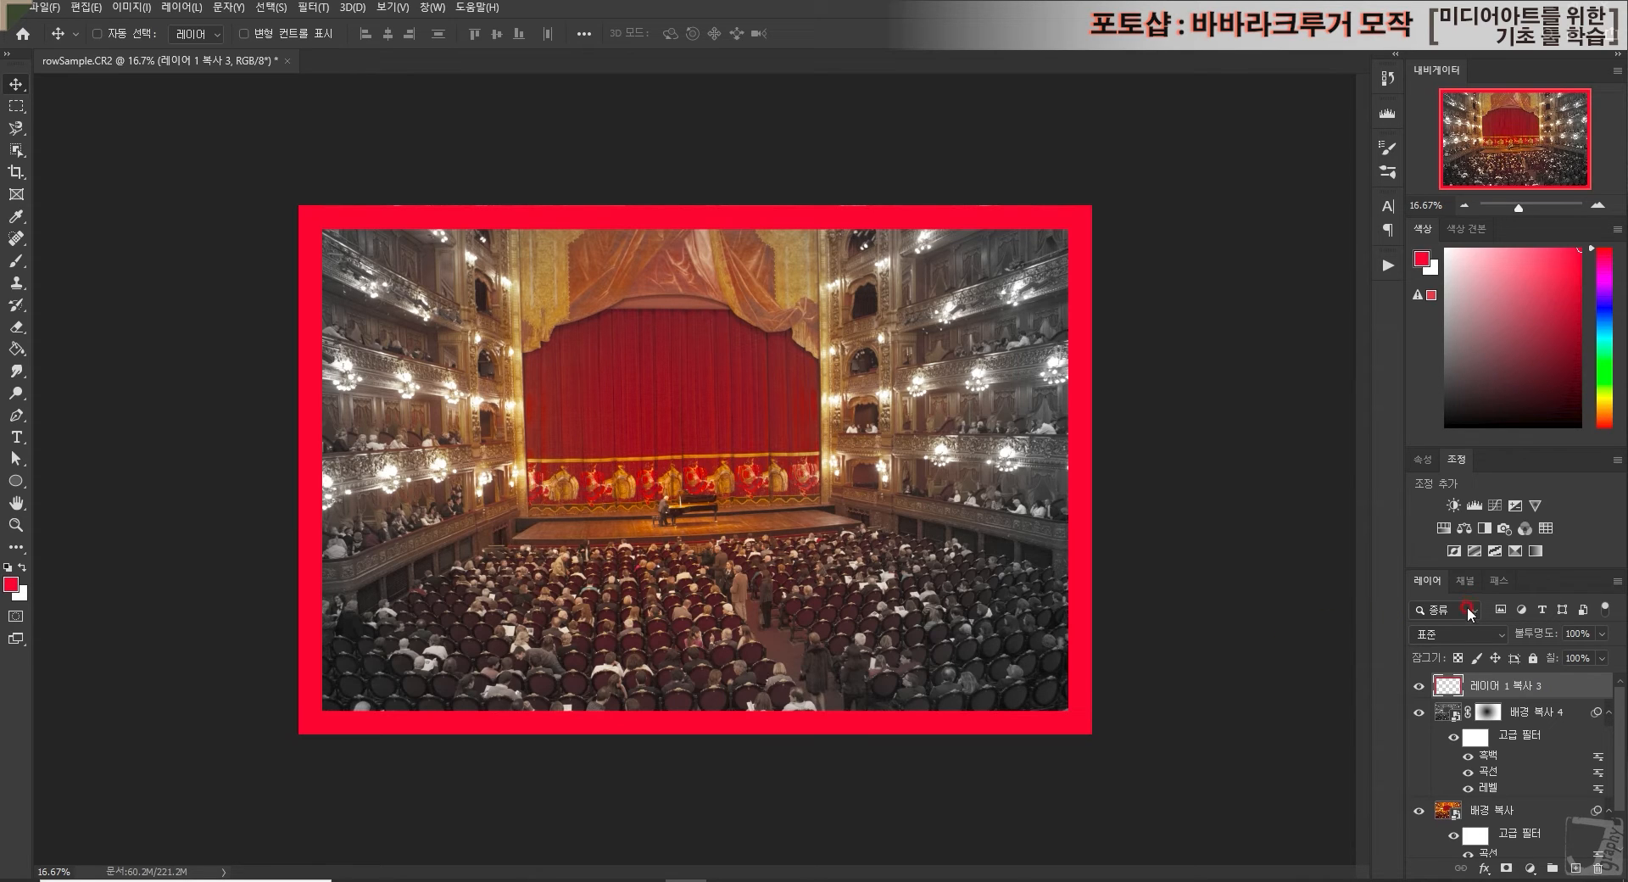
Step: Hide the merged red frame layer 레이어 1 복사 3 and switch to the Rectangle tool
click(1418, 686)
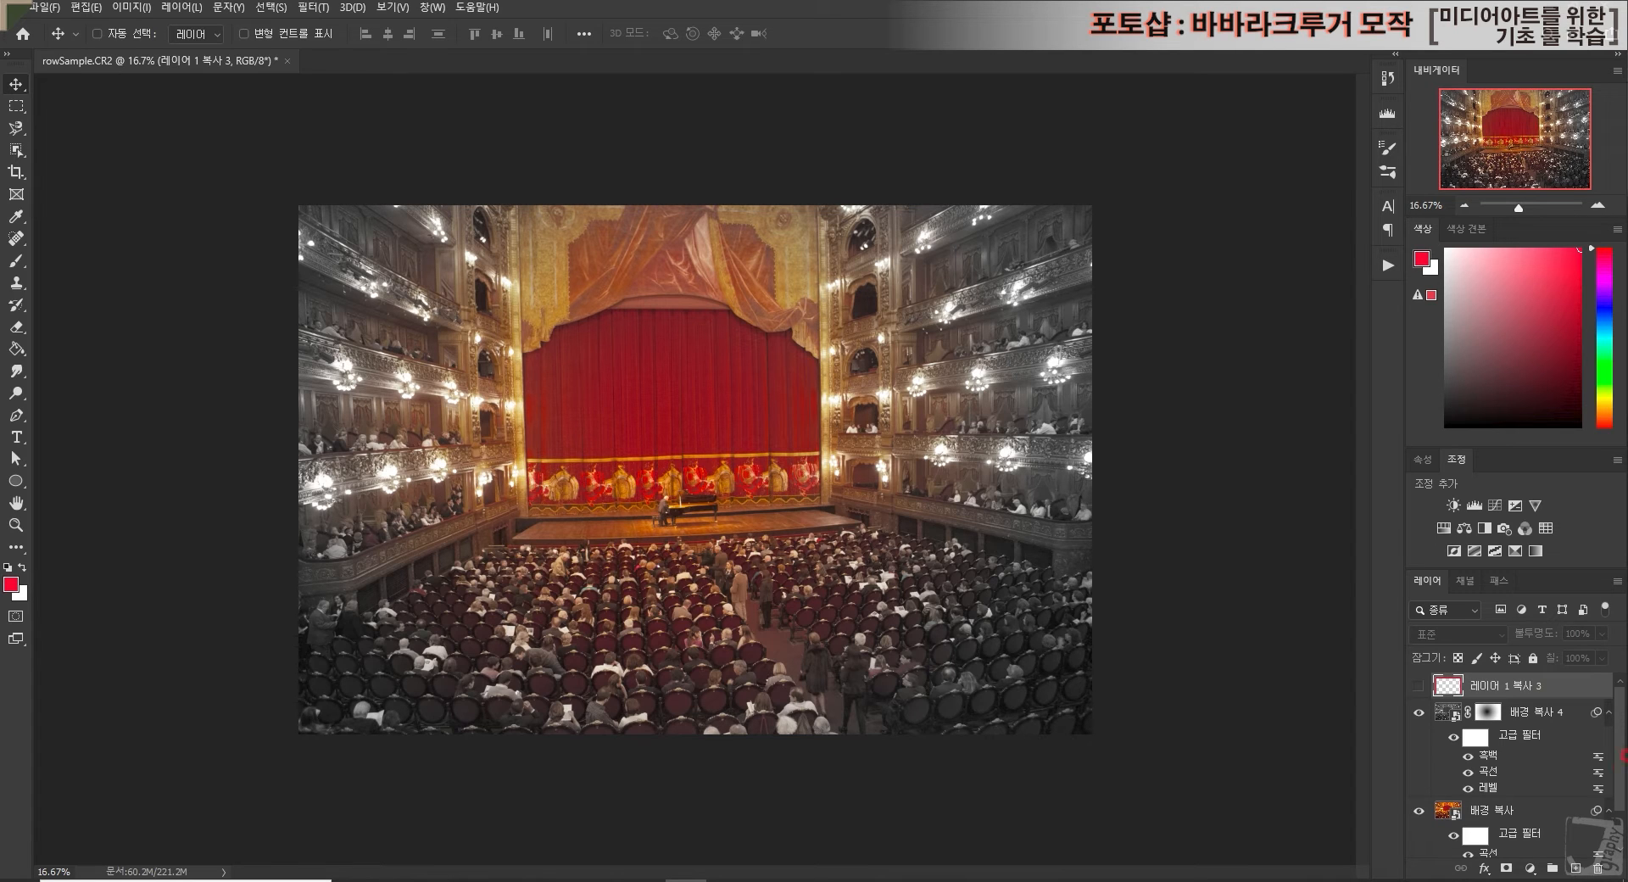
click(15, 484)
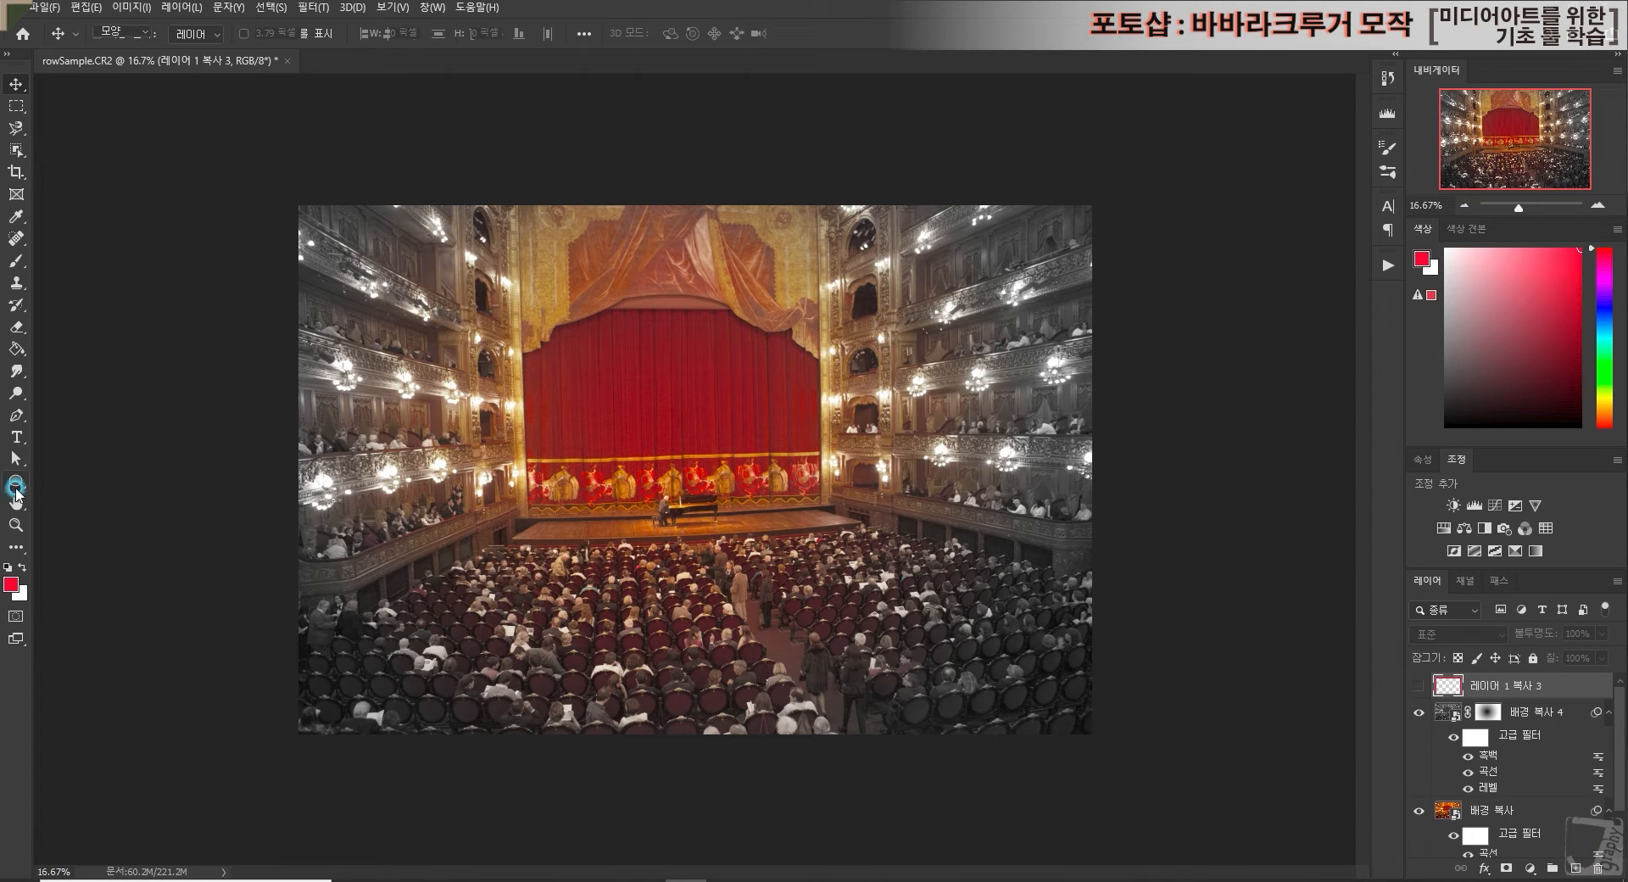
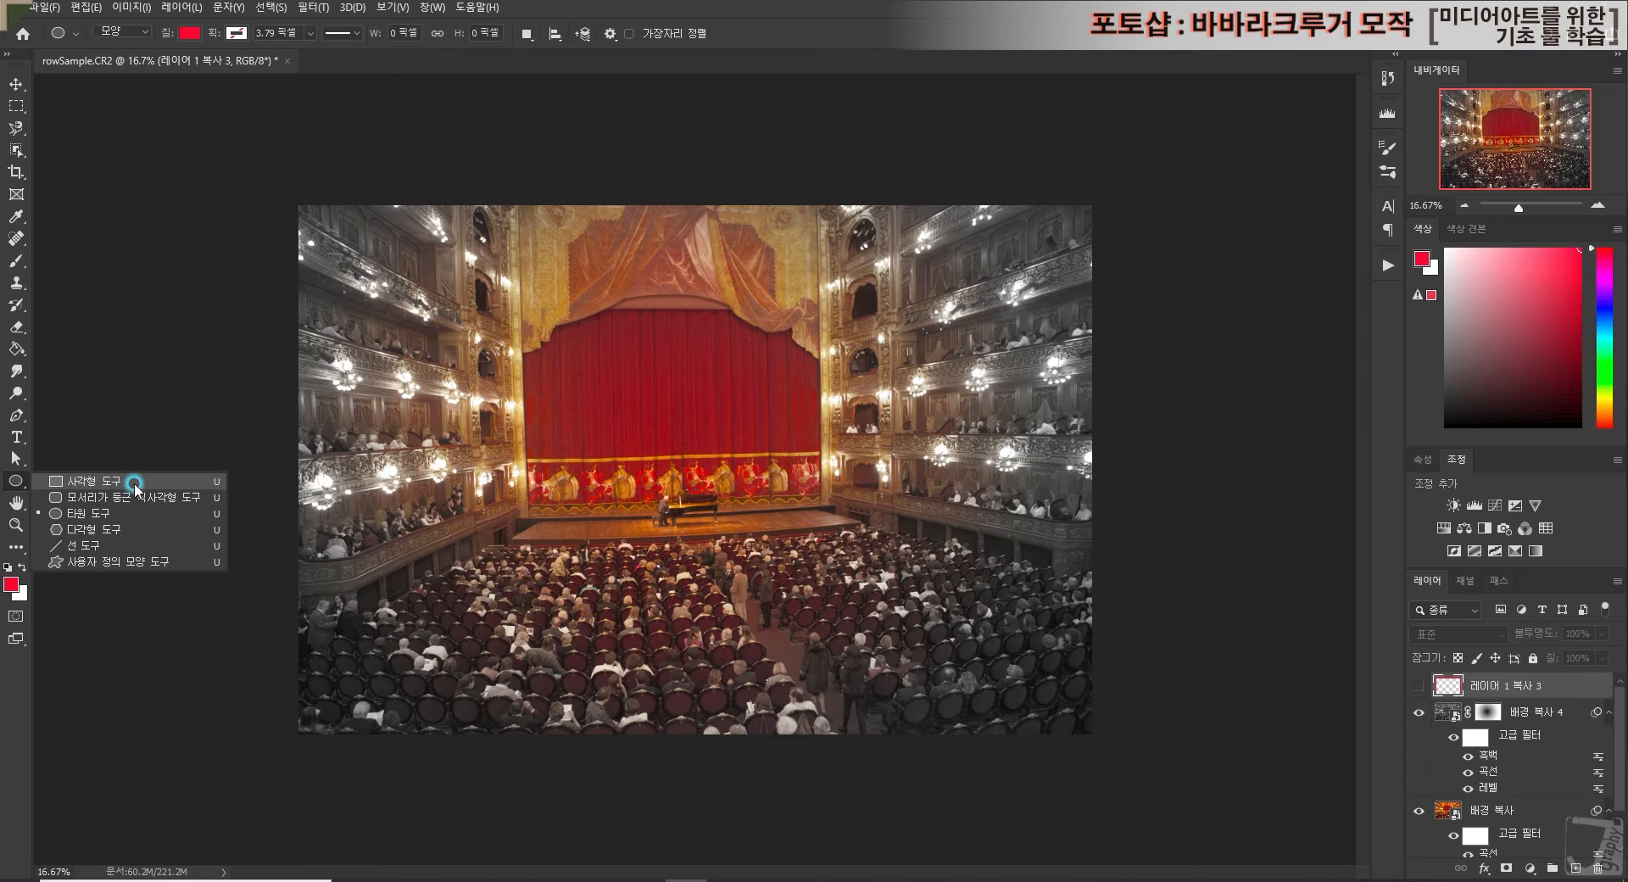
click(135, 483)
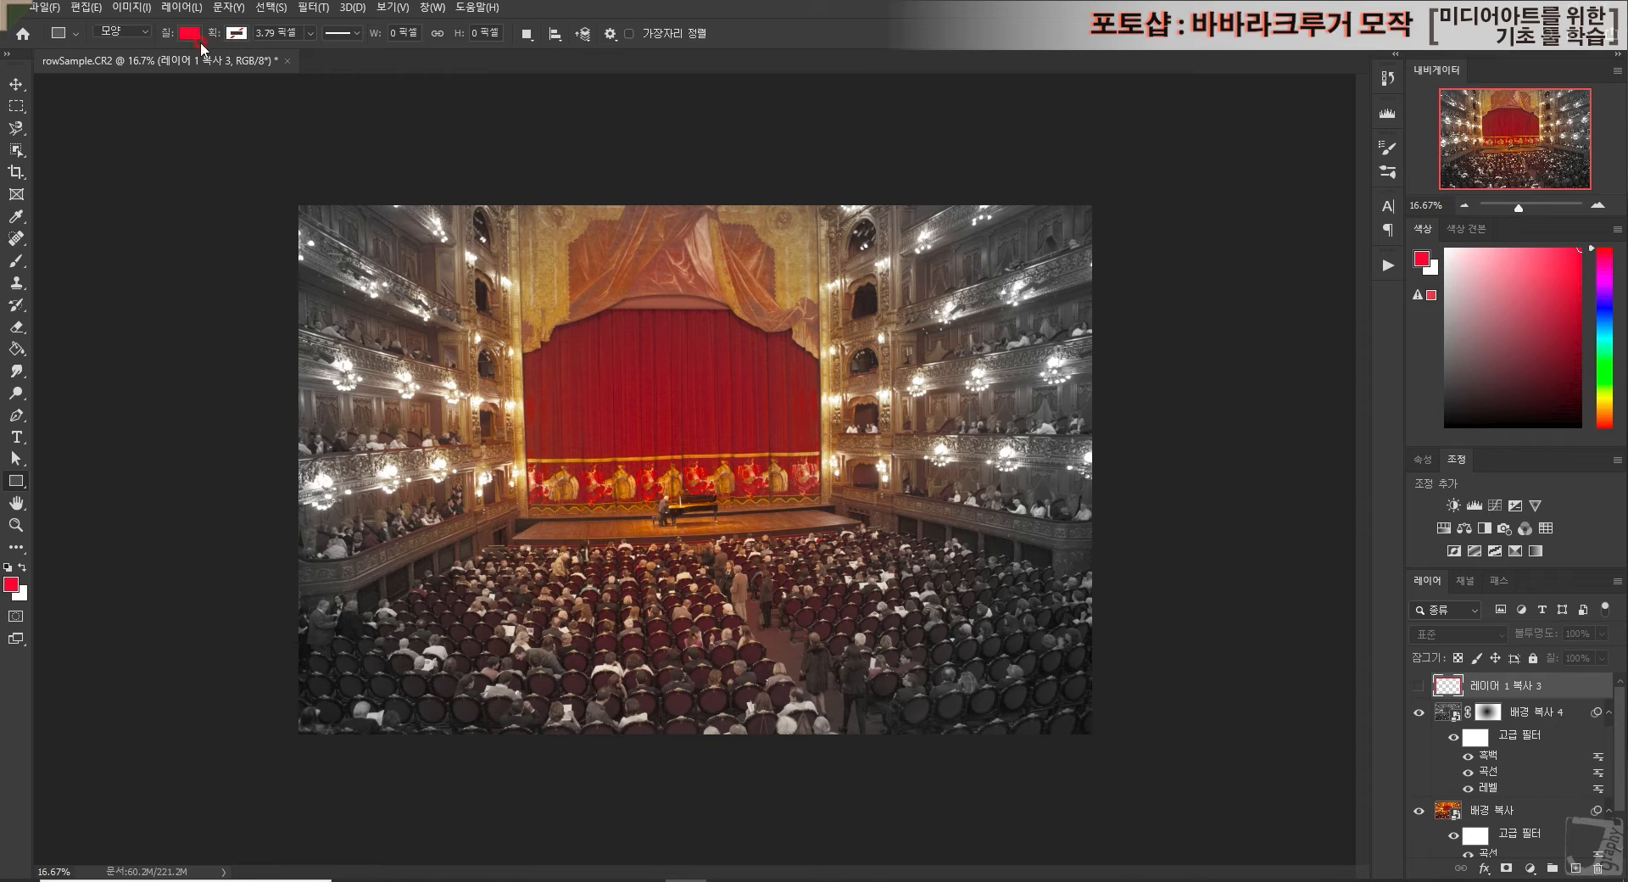
Step: Configure the Rectangle tool to draw shapes with no fill and a red stroke
click(227, 35)
click(188, 34)
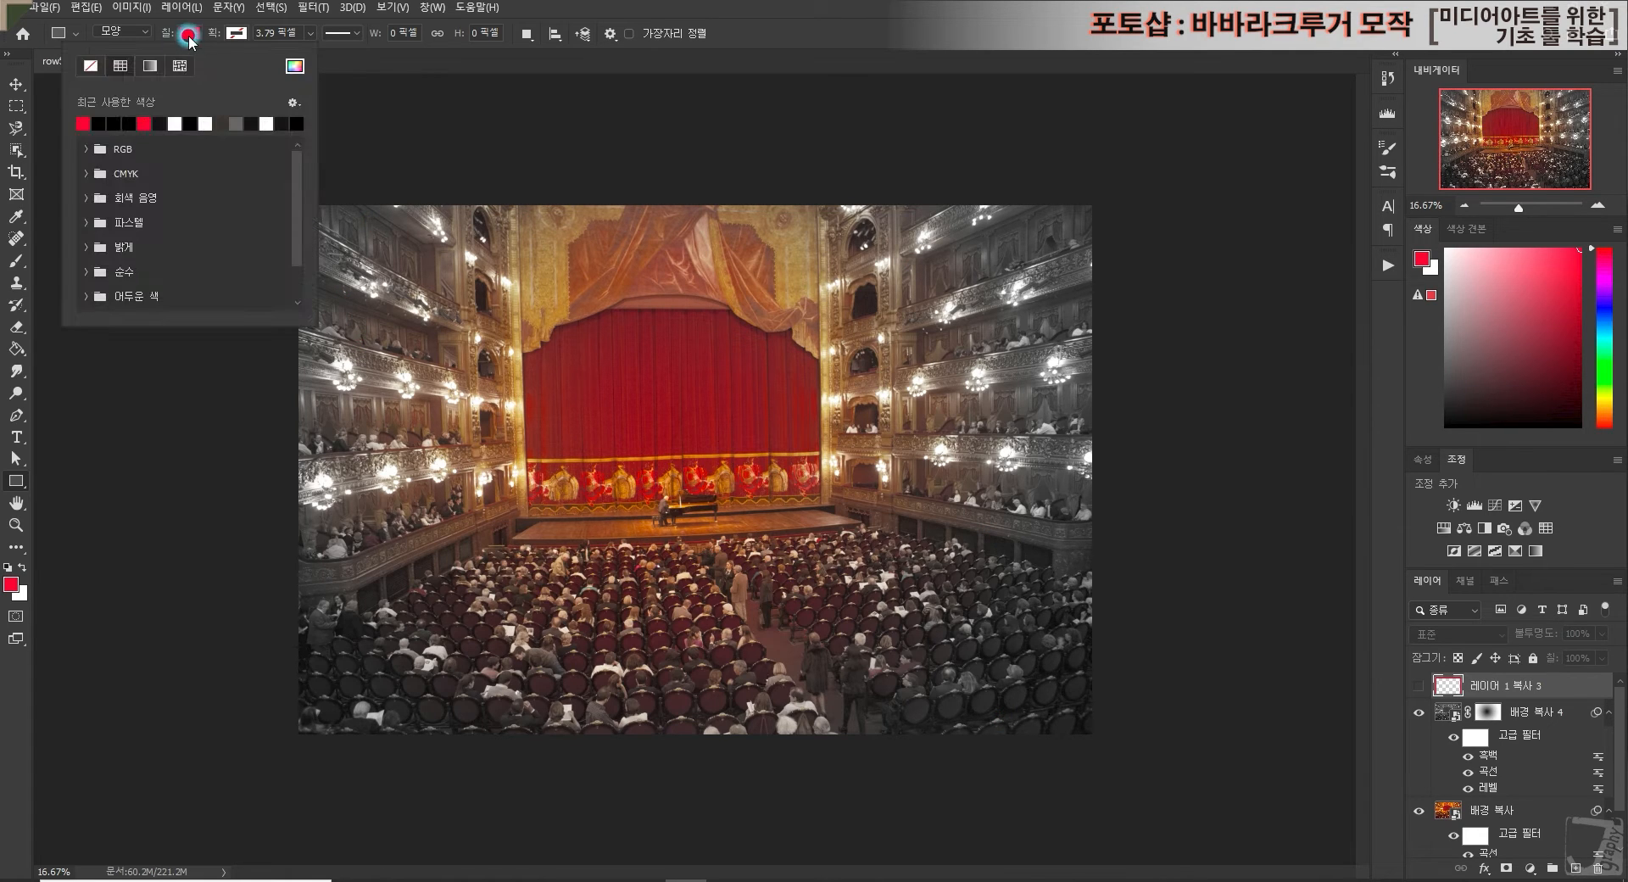
click(91, 68)
click(241, 35)
click(130, 123)
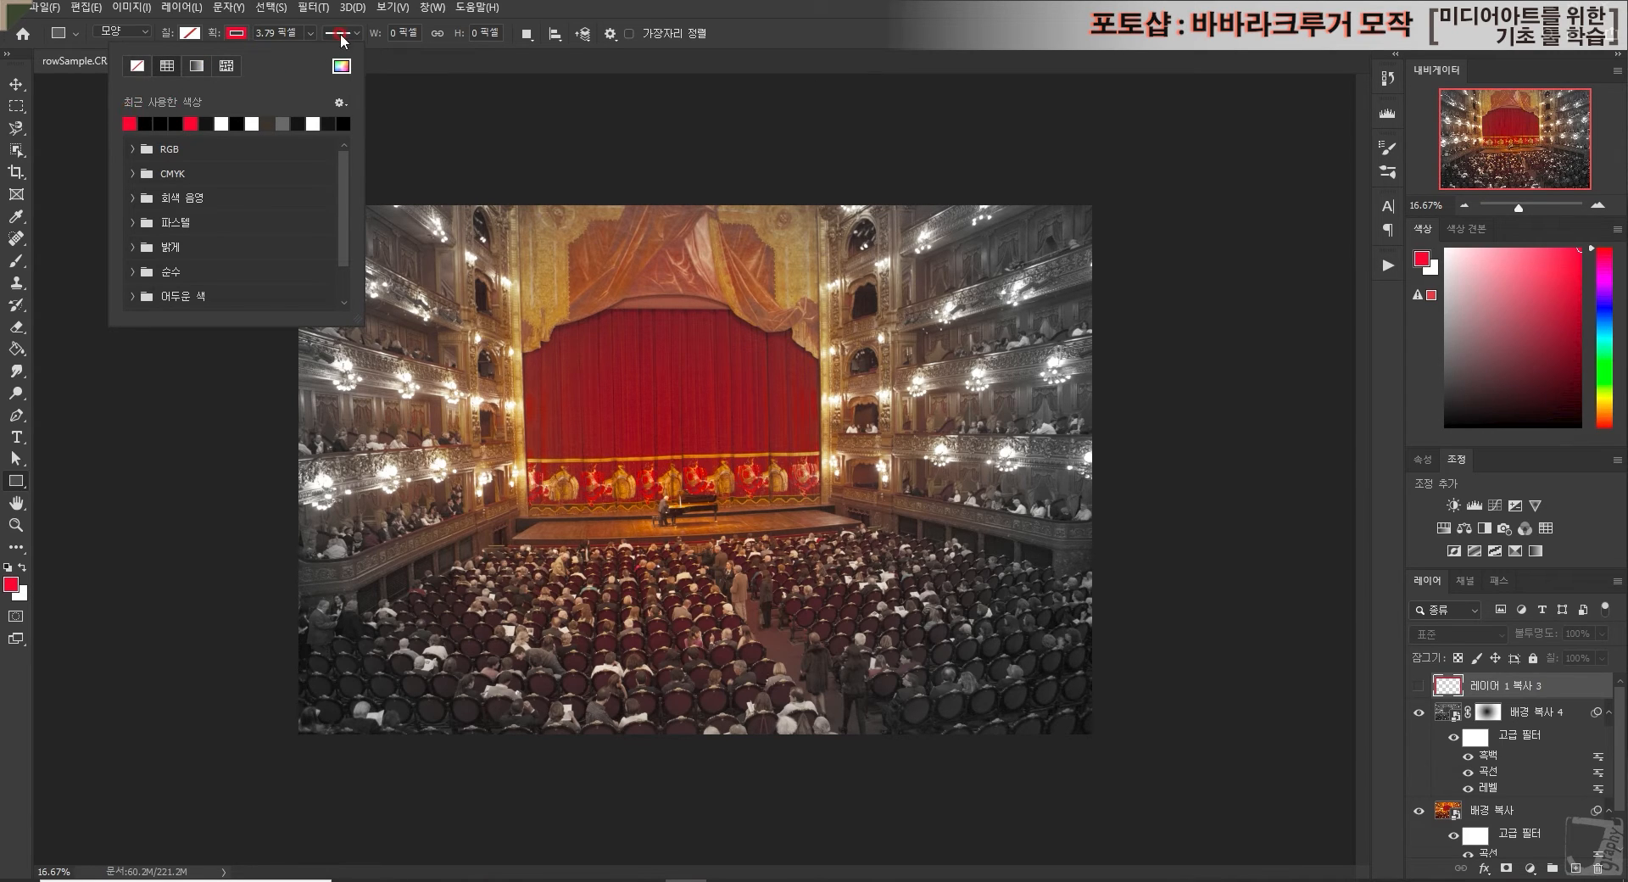
Step: Draw a rectangle about 5604 × 3768 px around the whole photo and set its stroke width to 138.4 px
click(310, 34)
drag(311, 58, 313, 57)
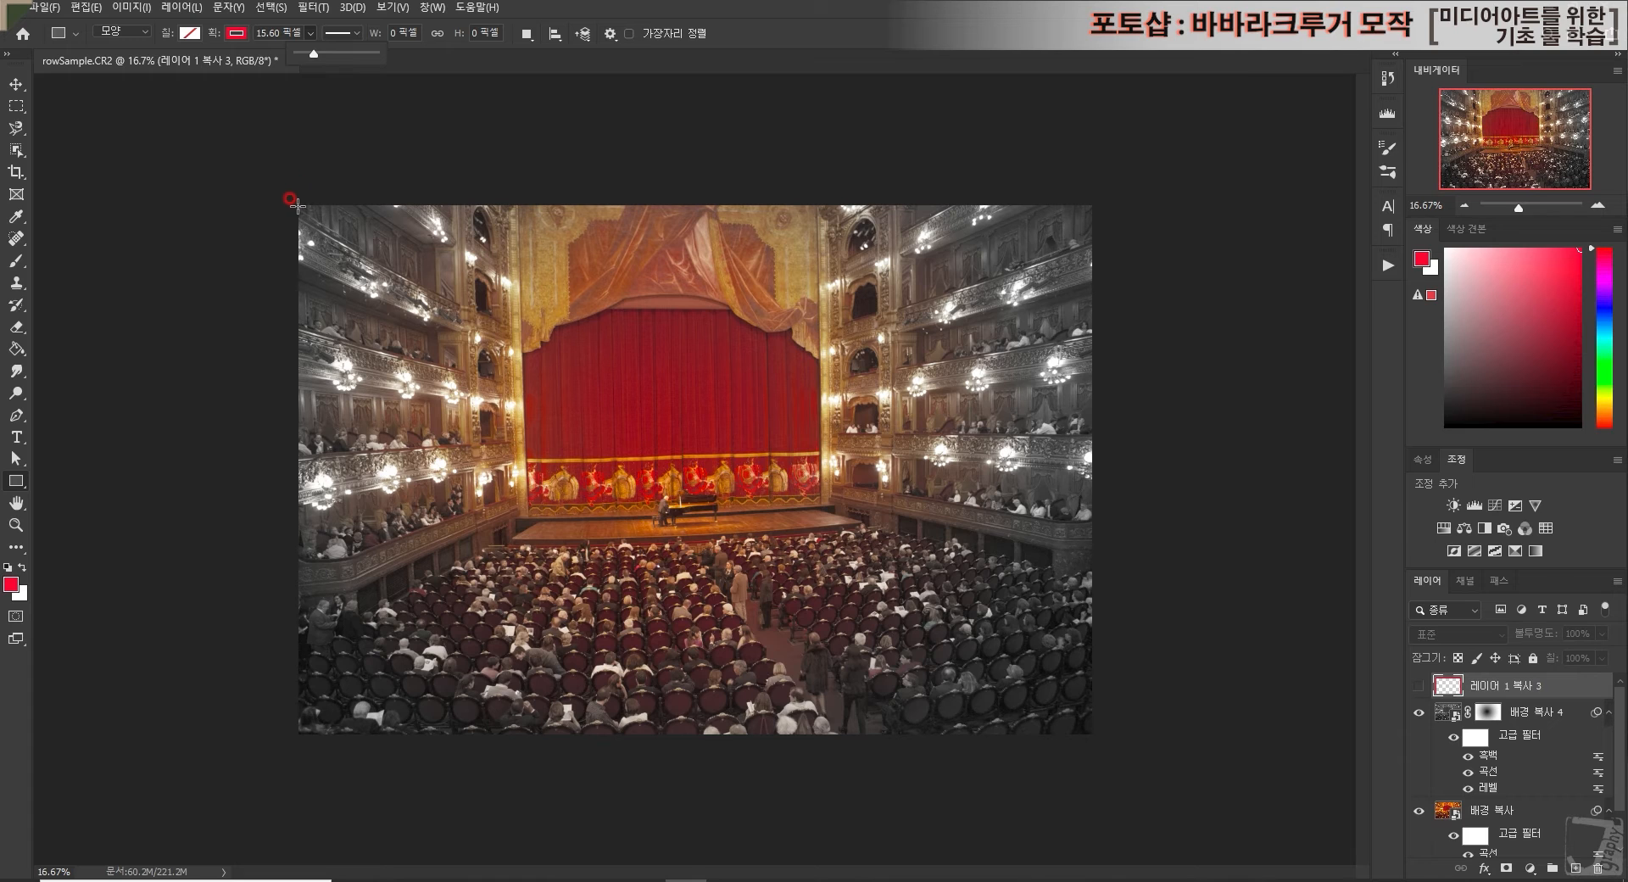
drag(300, 201, 1091, 733)
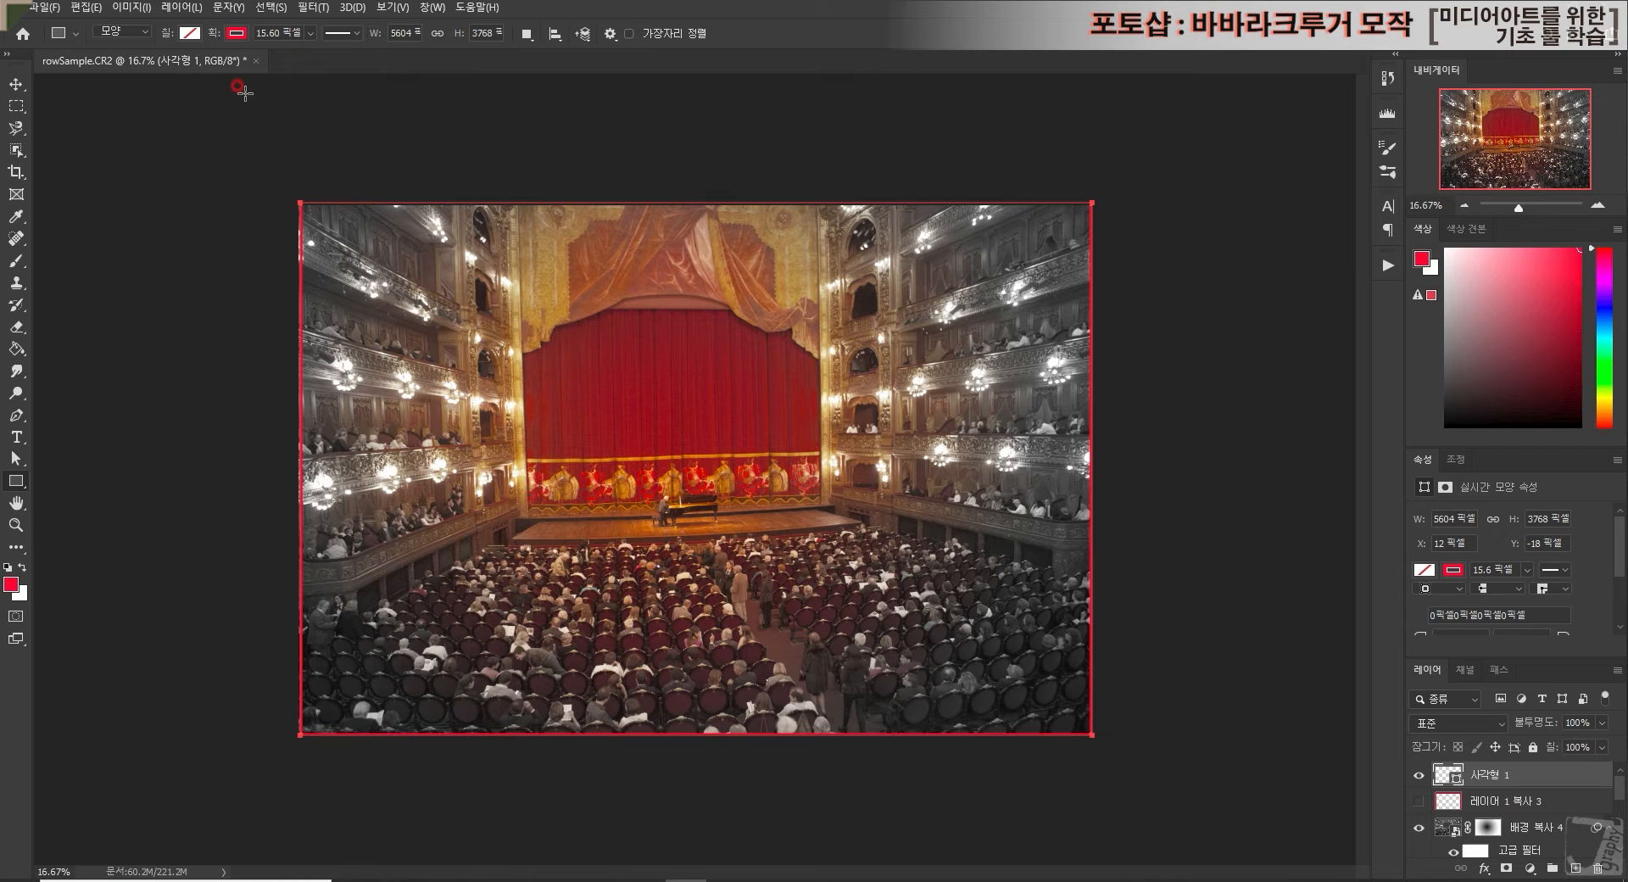
mouse_move(317, 33)
mouse_down()
mouse_move(319, 55)
mouse_move(348, 58)
mouse_up()
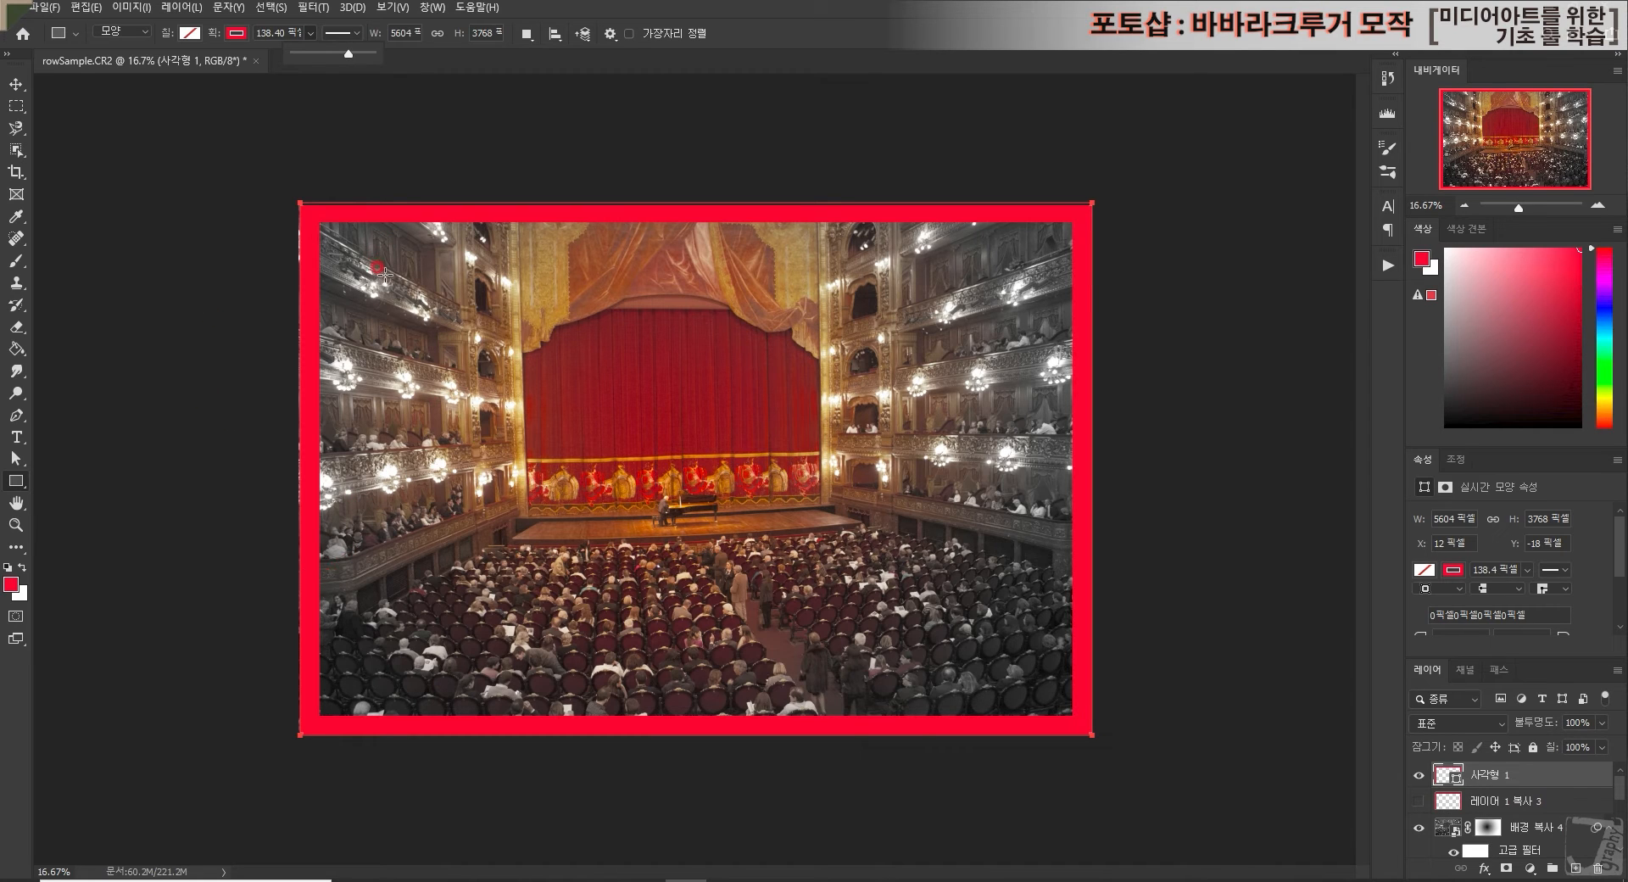
click(14, 460)
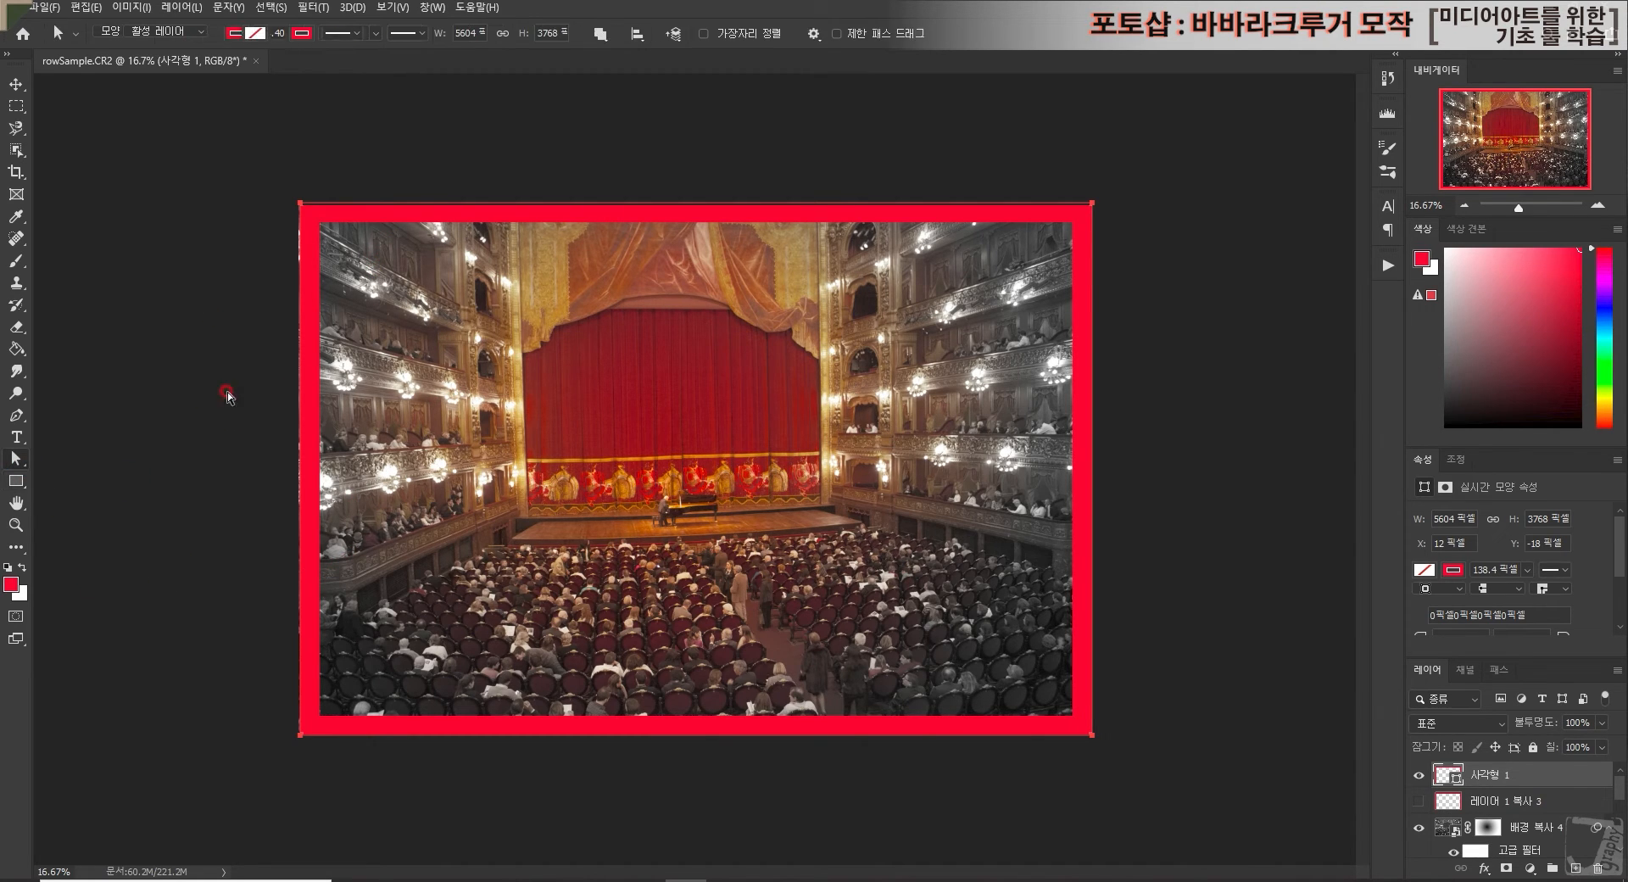
click(263, 512)
key(u)
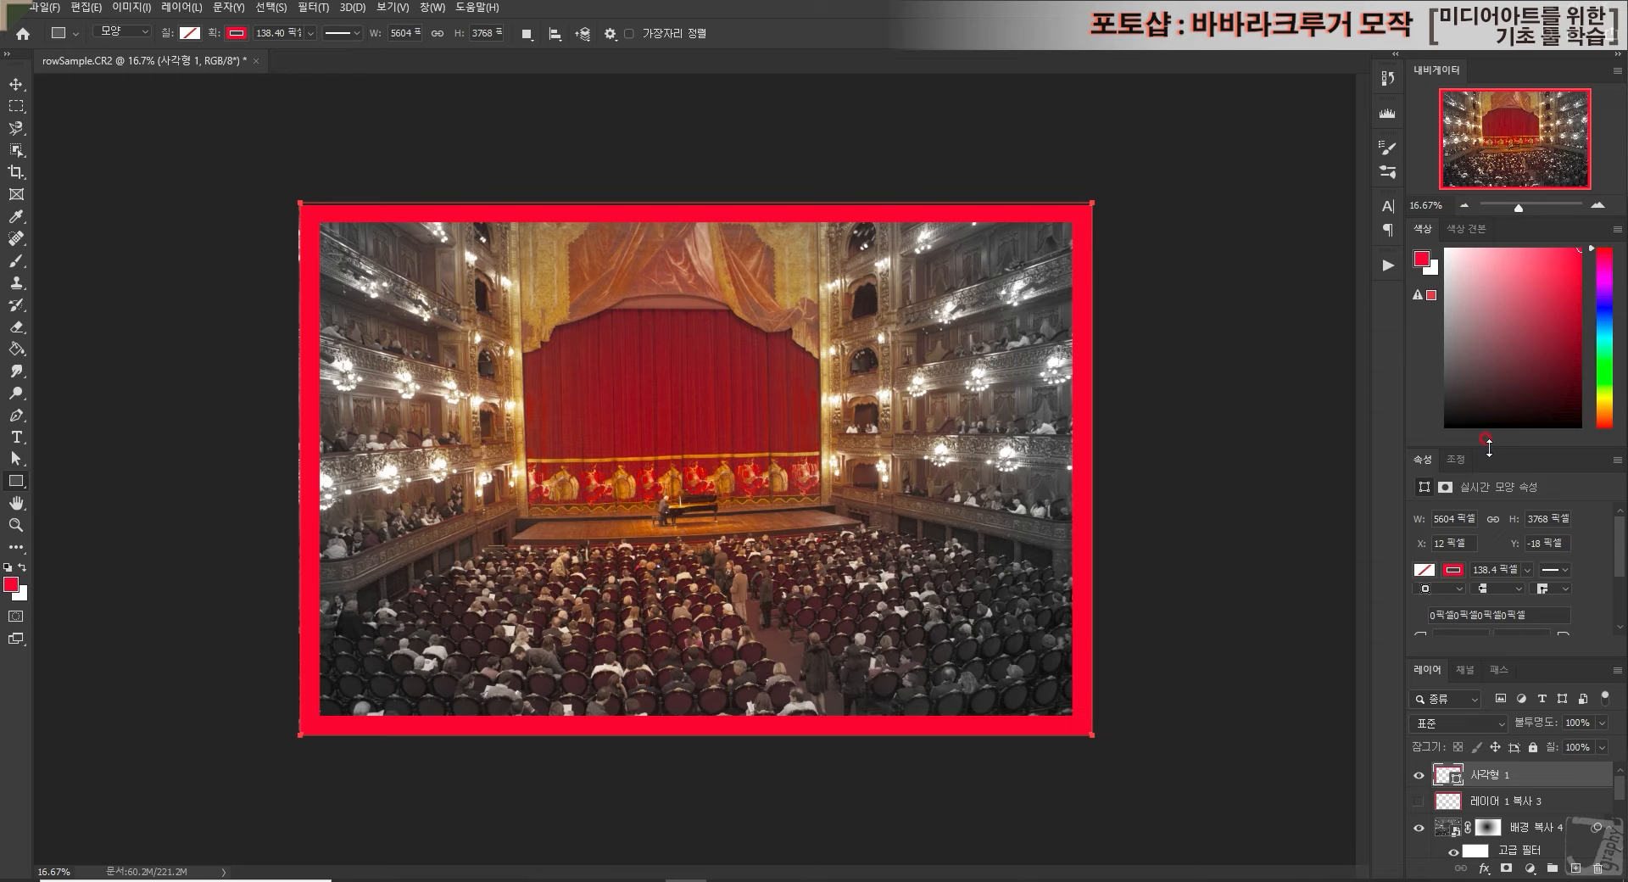
Step: Set the rectangle's position to X 0 px and Y 0 px in its live shape properties
drag(1489, 446, 1488, 362)
drag(1447, 461, 1401, 462)
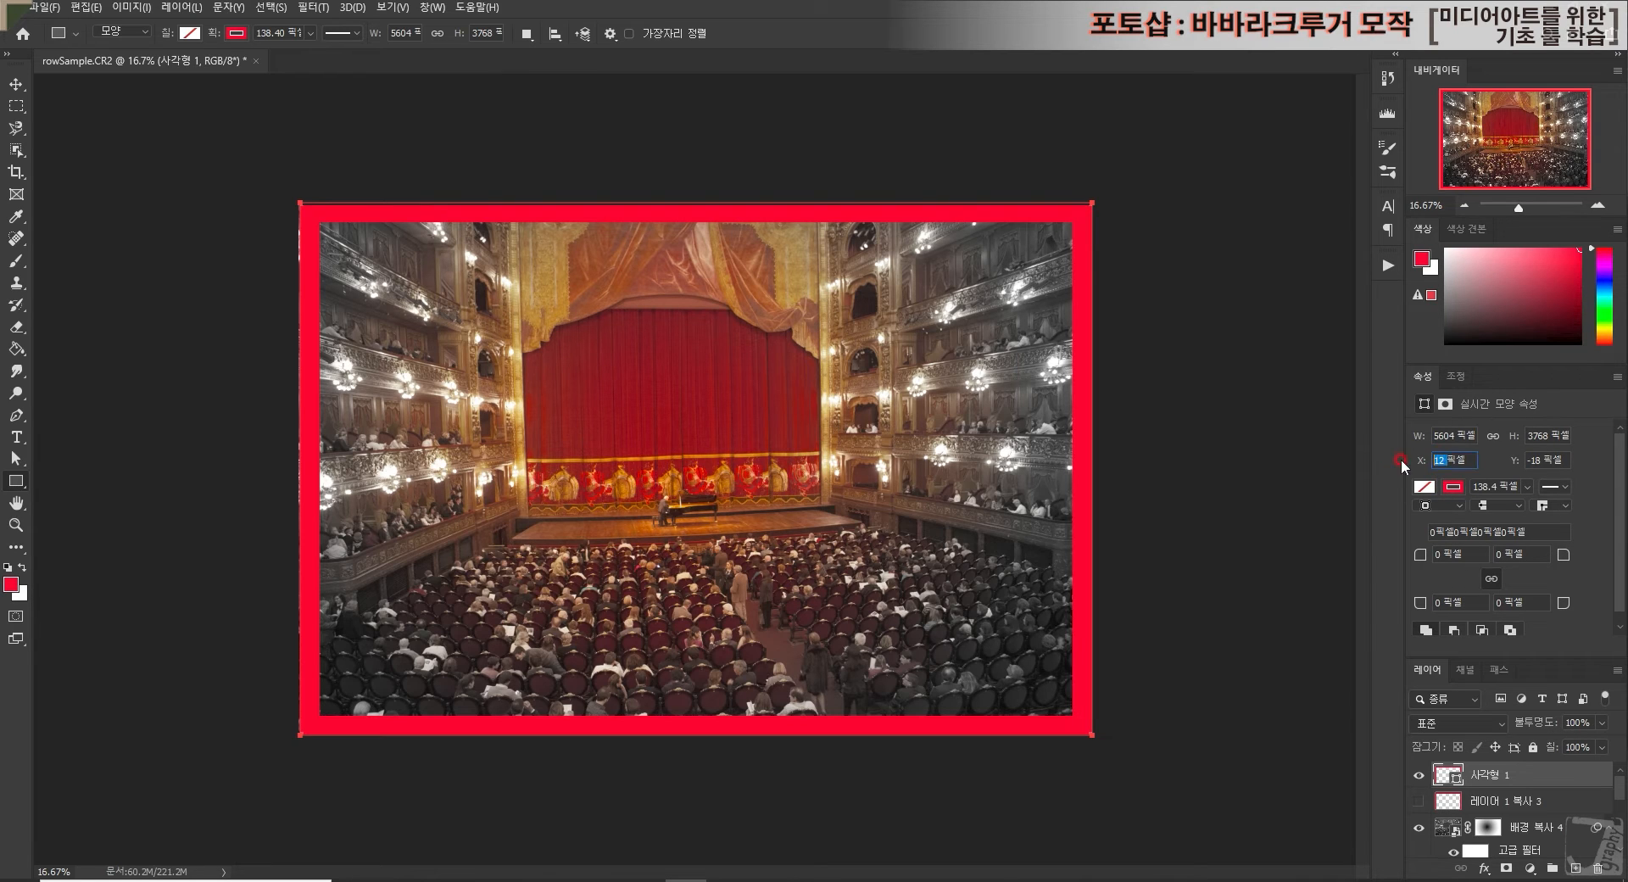
text(0)
drag(1545, 460, 1500, 460)
text(0)
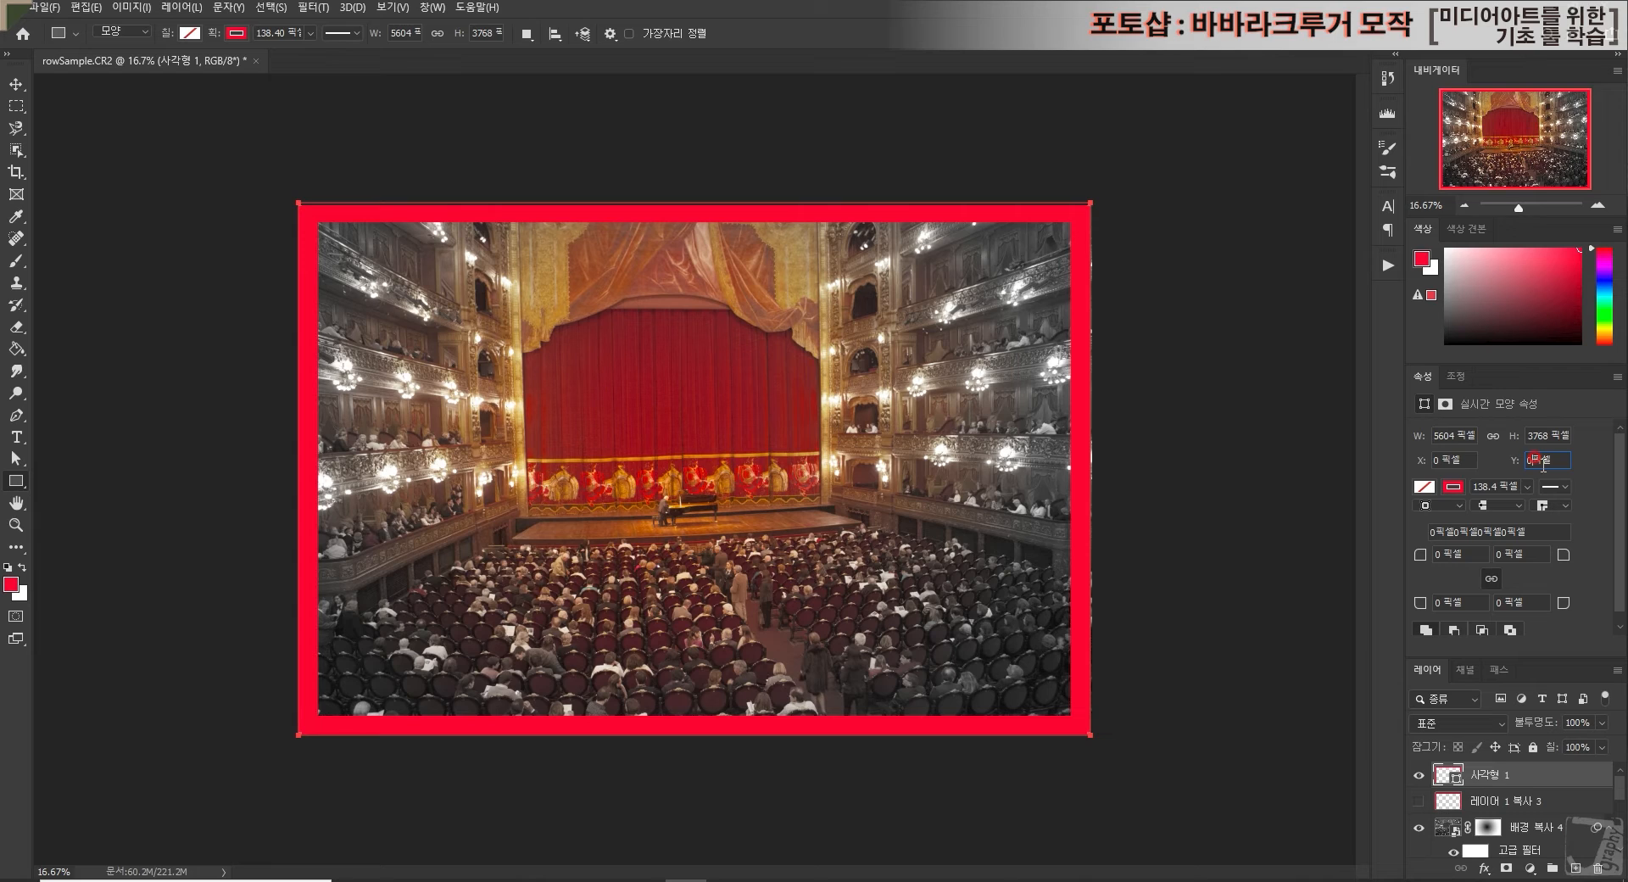
click(1465, 458)
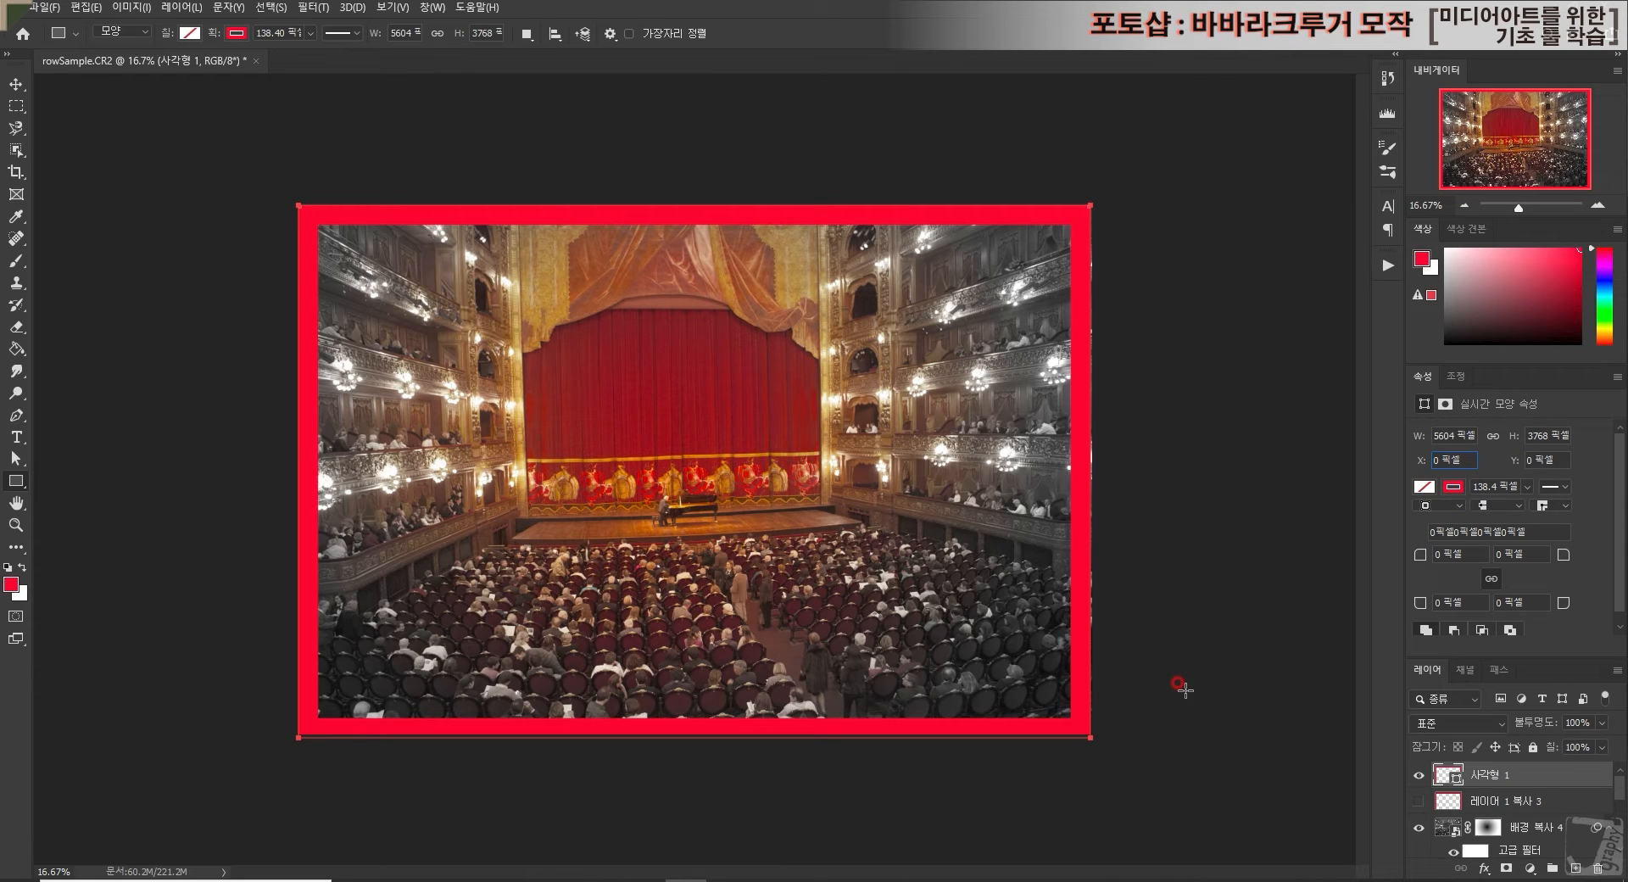
Step: Check the image's pixel dimensions and resize the rectangle to match, 5616 px wide and 3744 px high
click(131, 6)
click(199, 136)
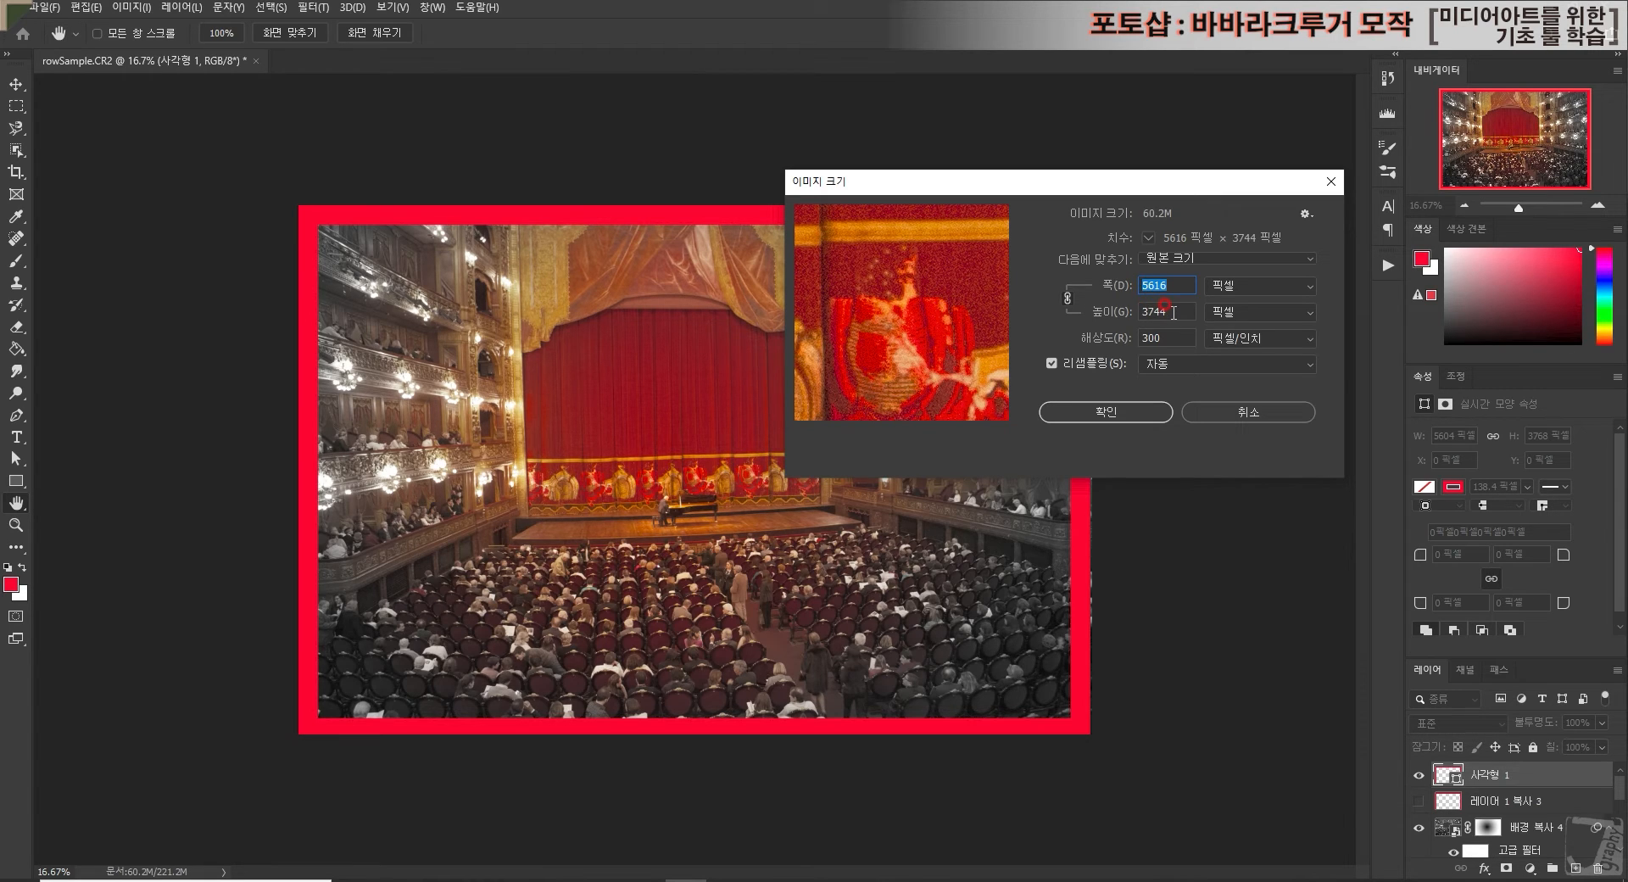
click(1223, 416)
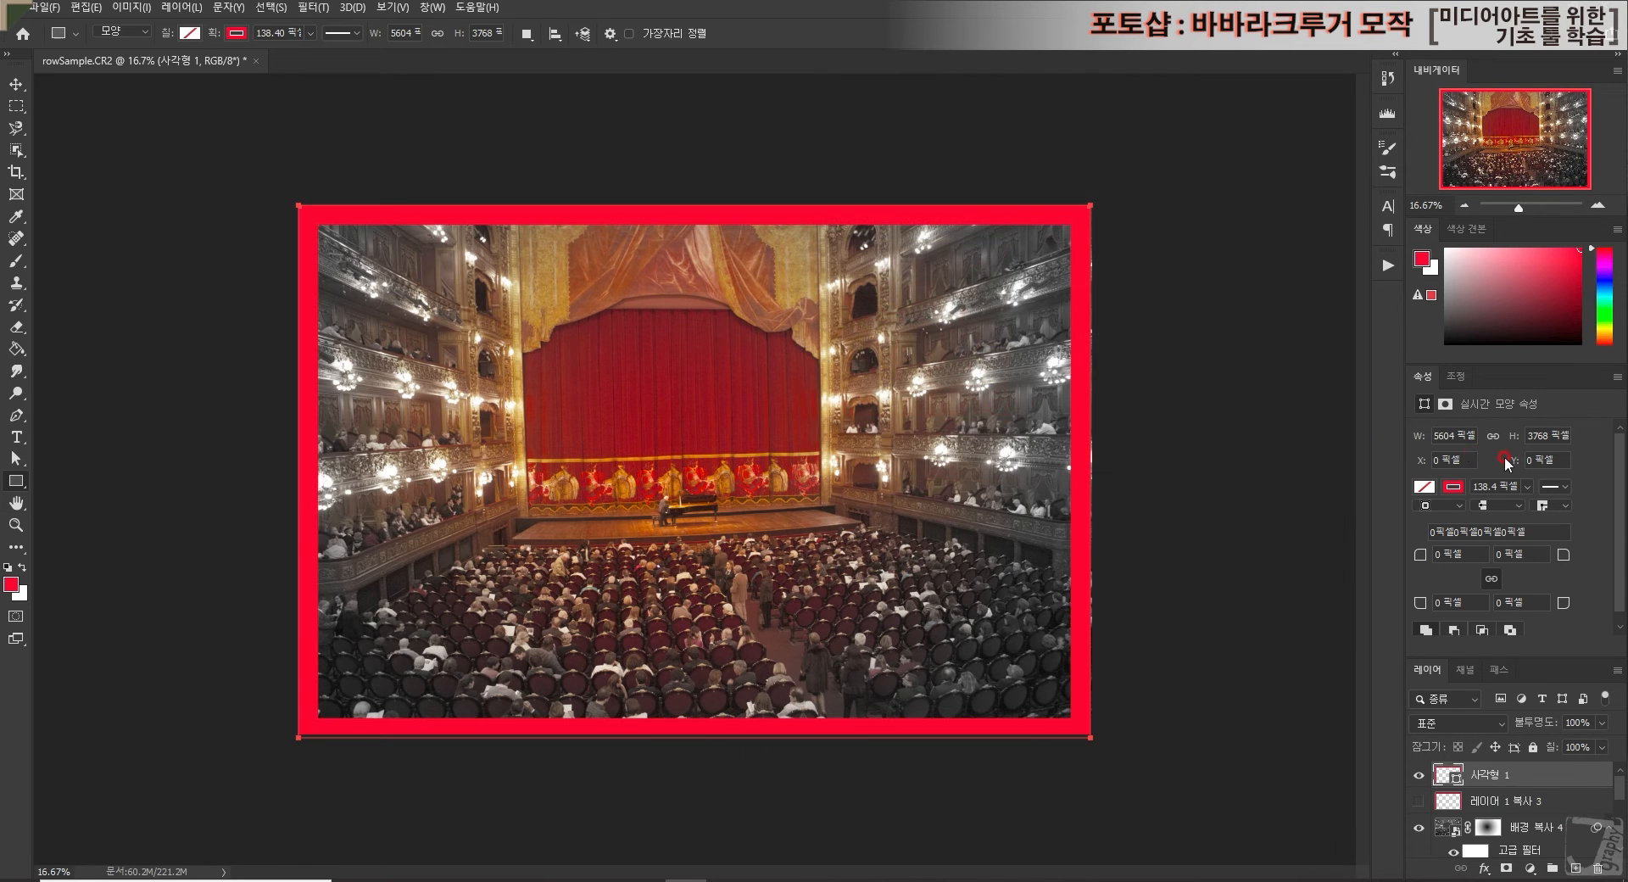
double_click(1448, 435)
text(5616)
drag(1540, 435, 1547, 437)
text(44)
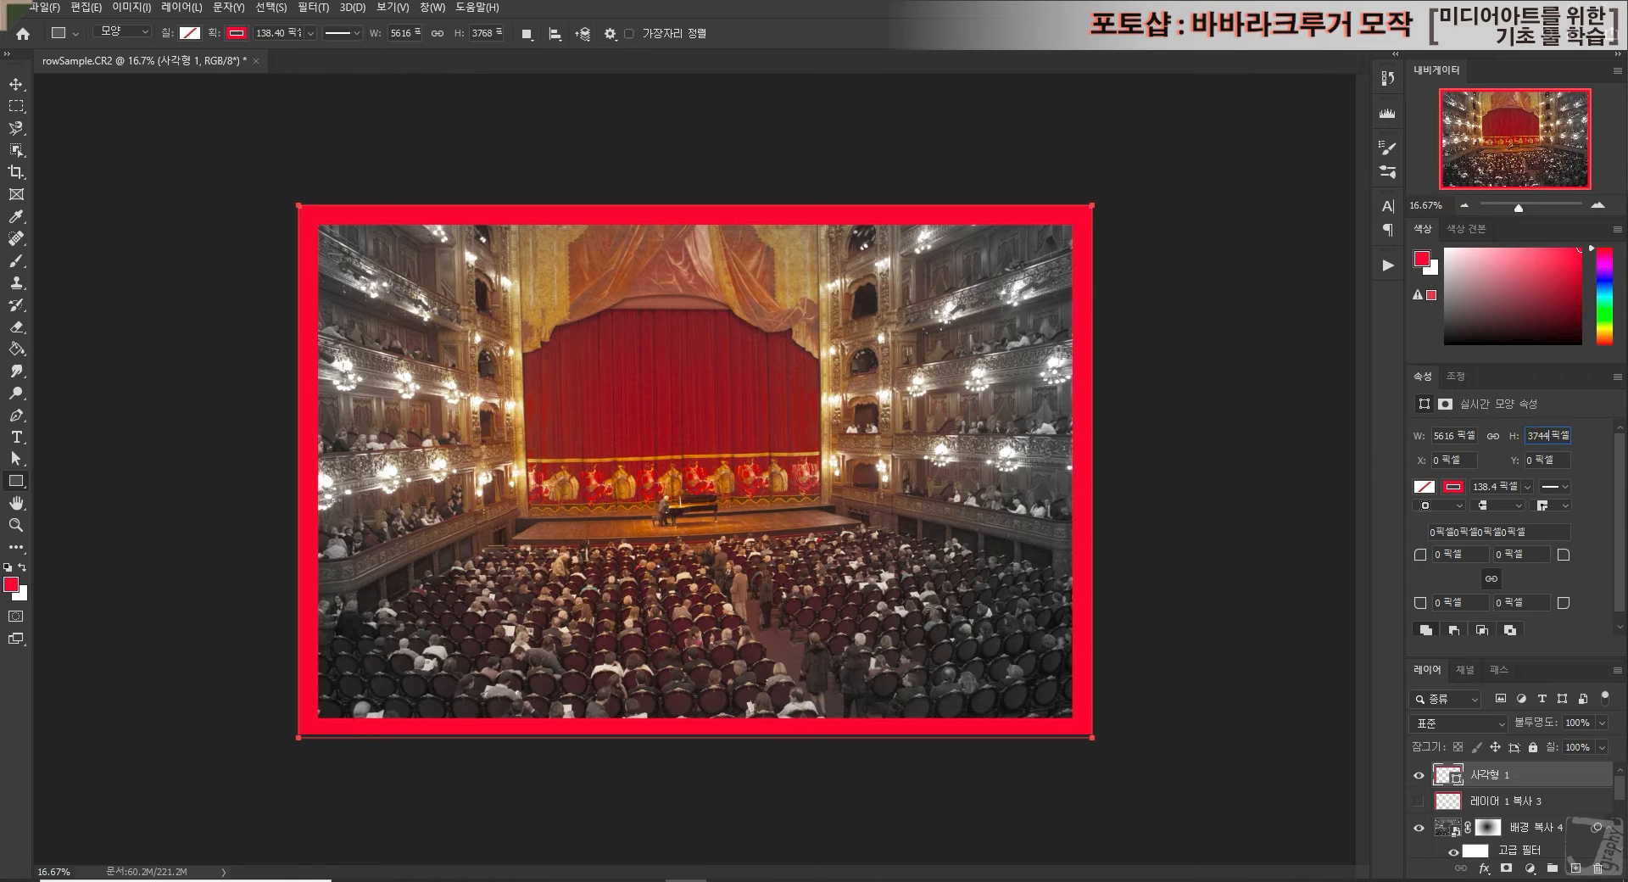
click(1454, 434)
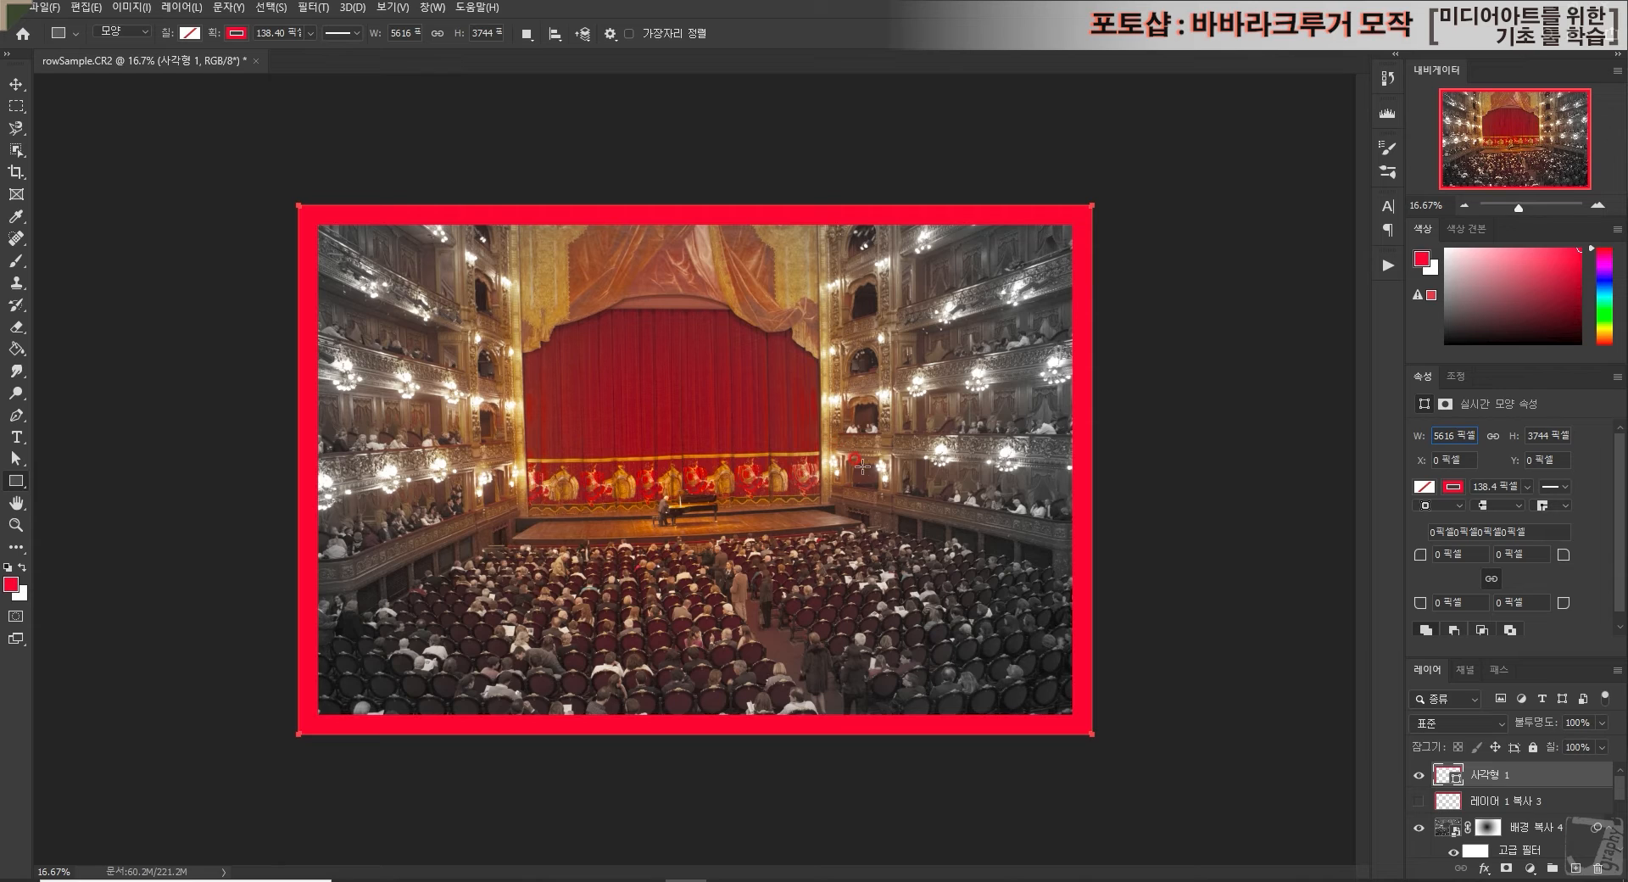
Step: Hide the 사각형 1 shape layer and load the outline of the 배경 복사 layer as a canvas-wide selection
click(16, 84)
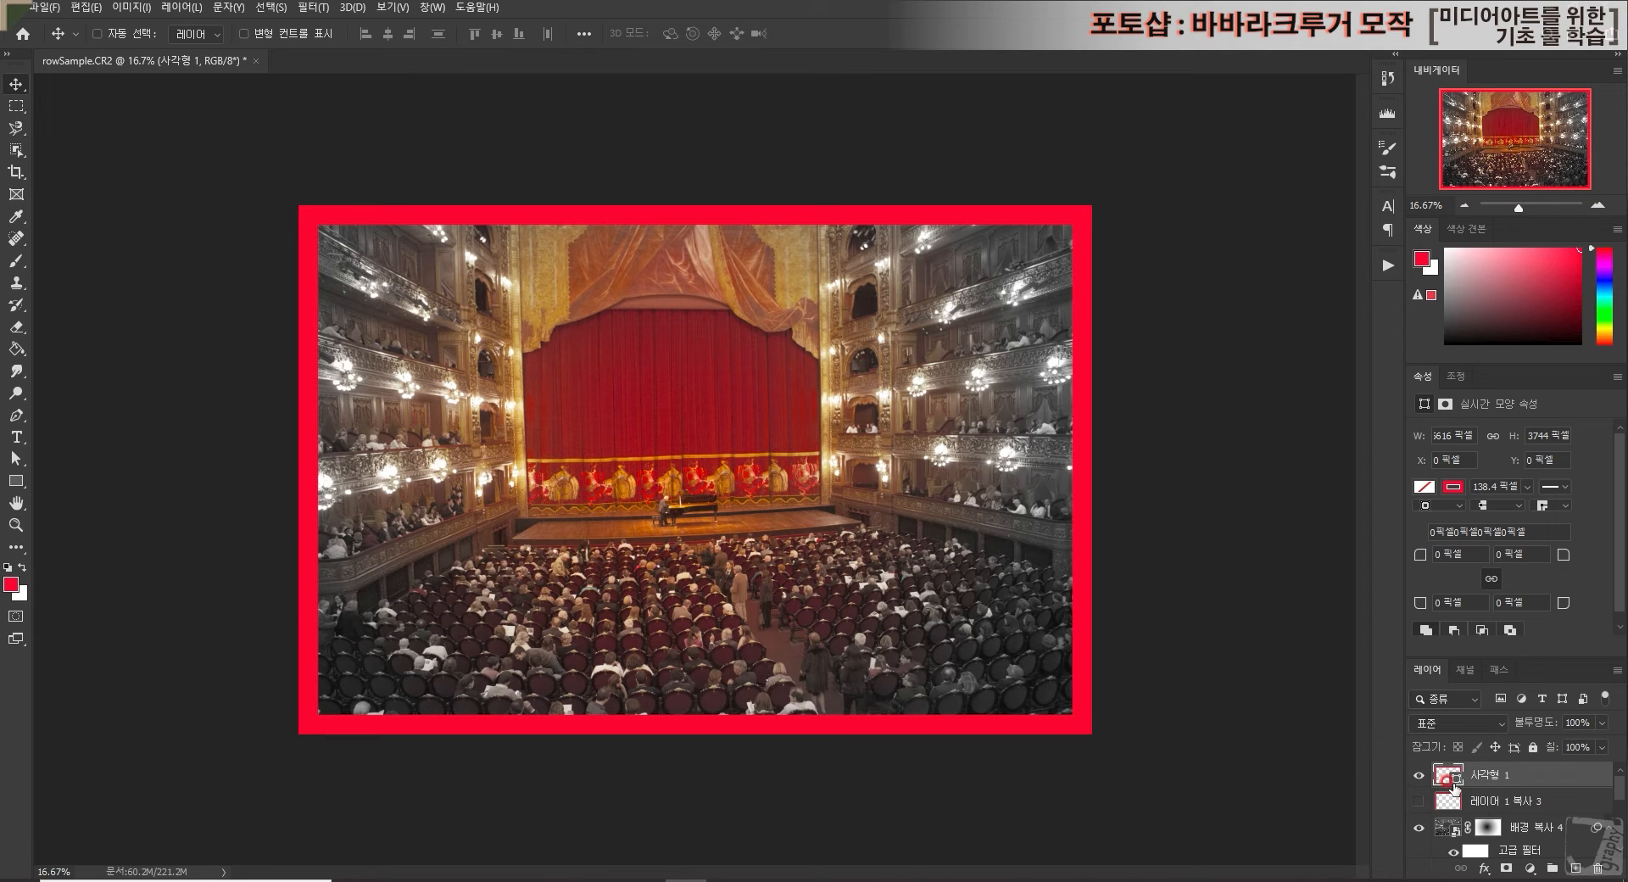
click(1418, 778)
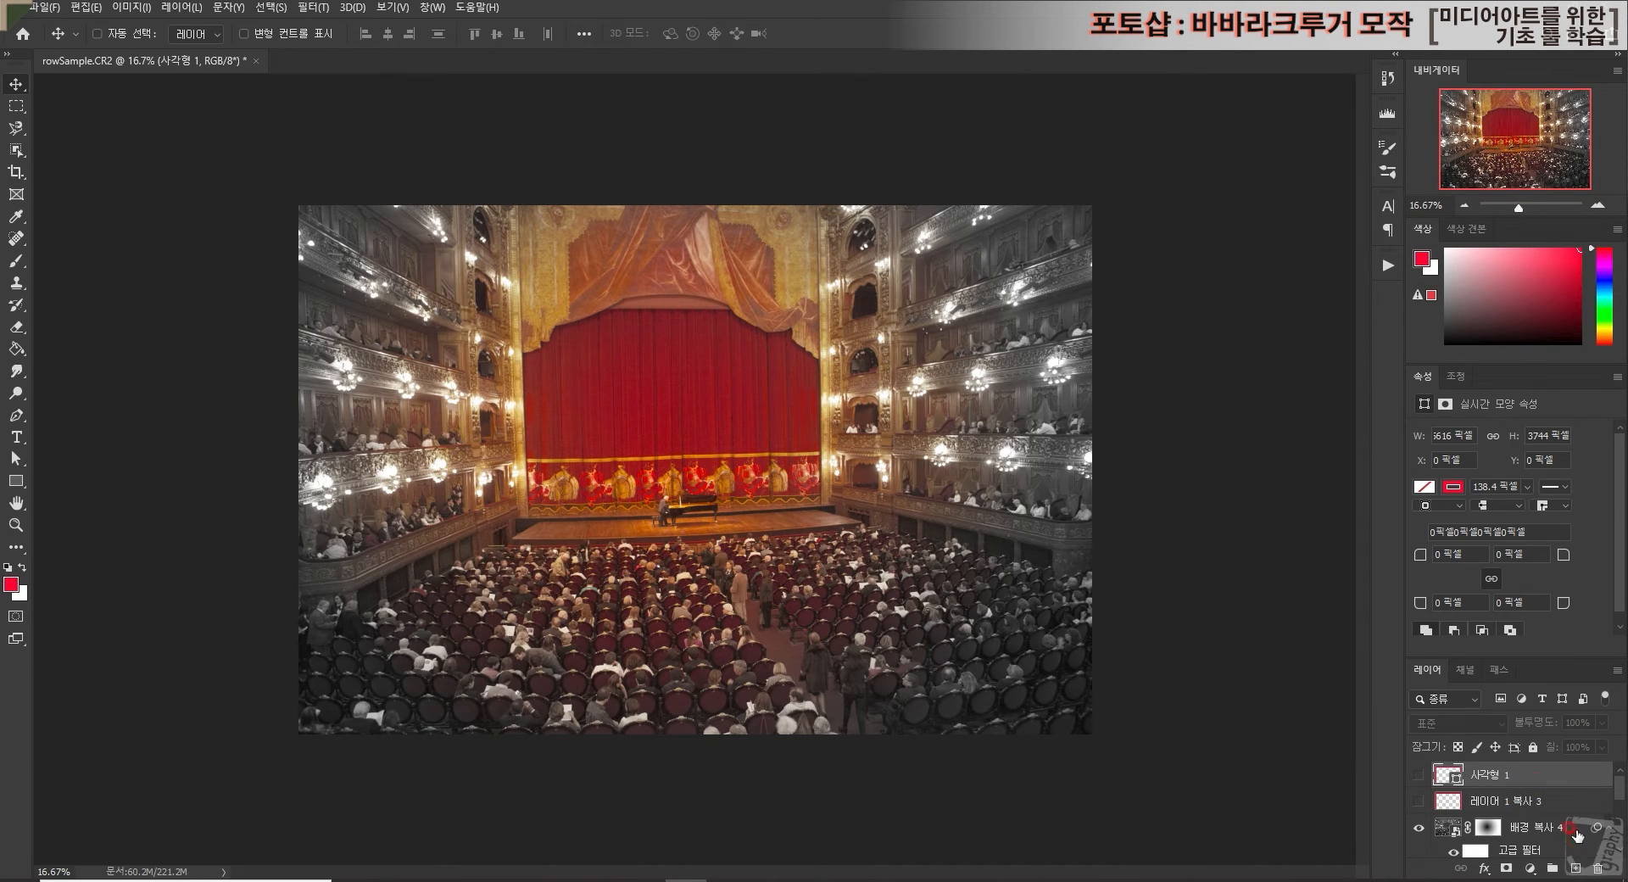
scroll(1544, 786, down, 2)
scroll(1551, 791, down, 3)
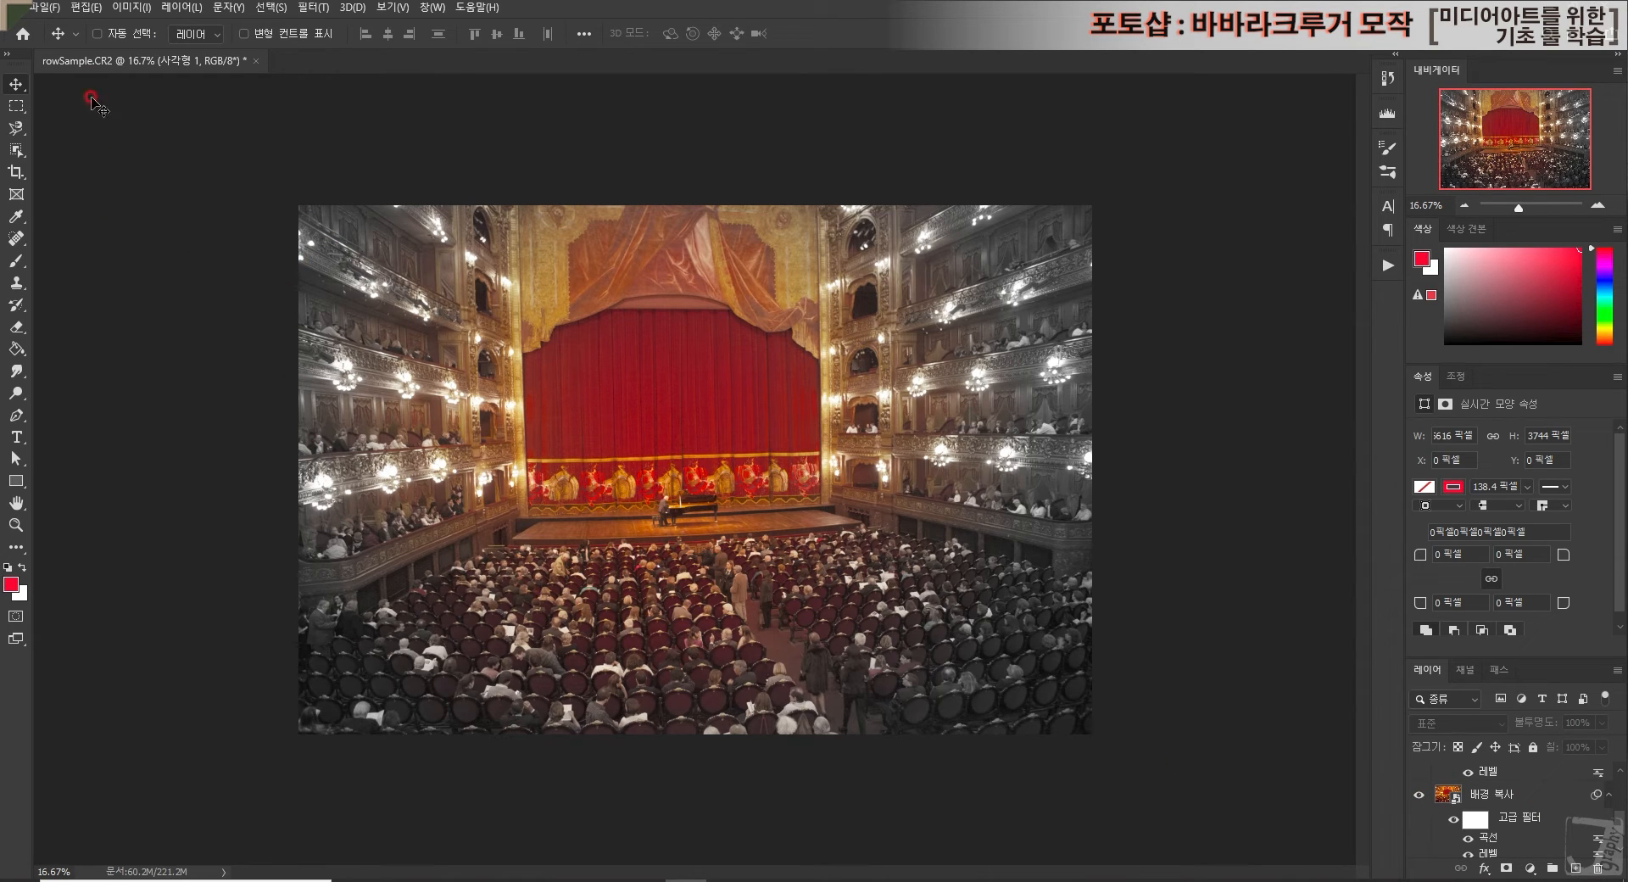
click(16, 106)
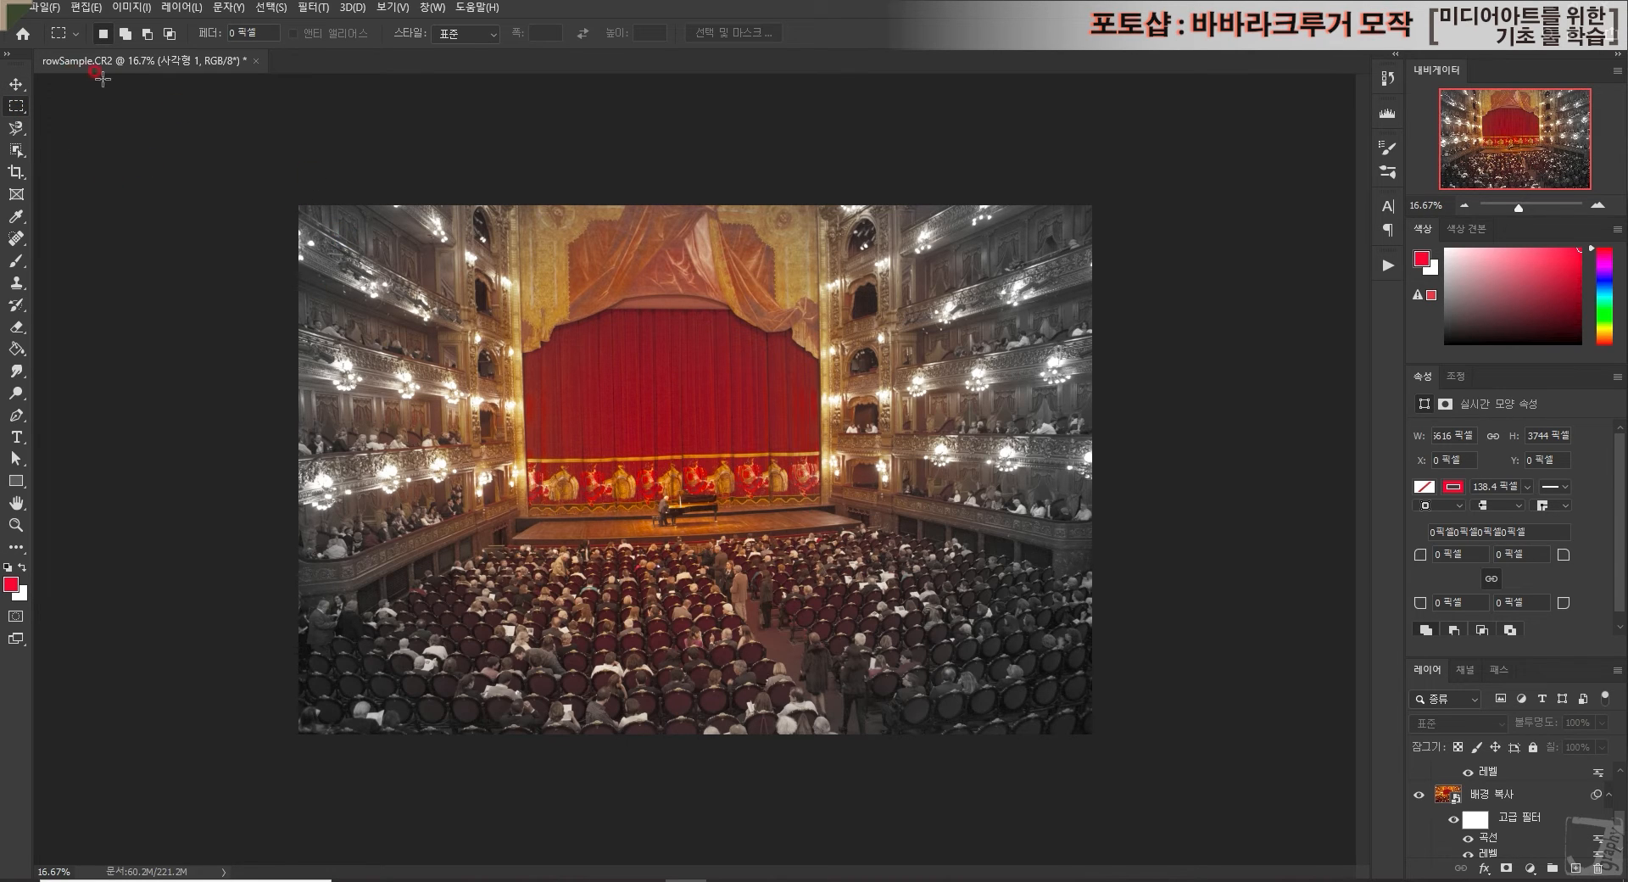
click(17, 85)
ctrl+click(410, 378)
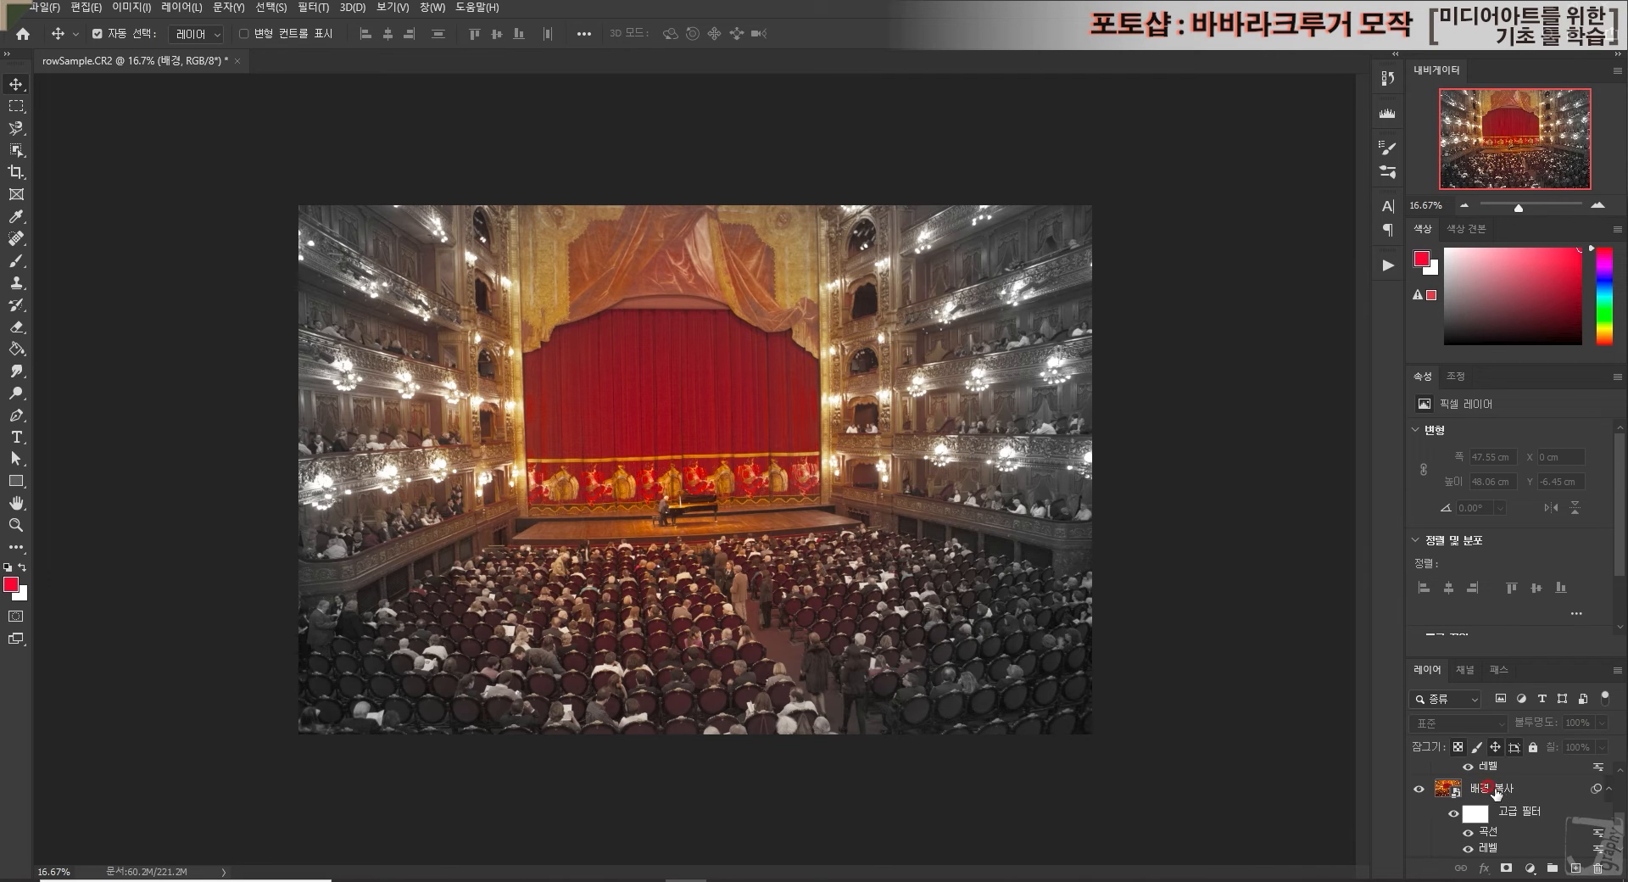
drag(1495, 791, 1435, 793)
ctrl+click(1441, 795)
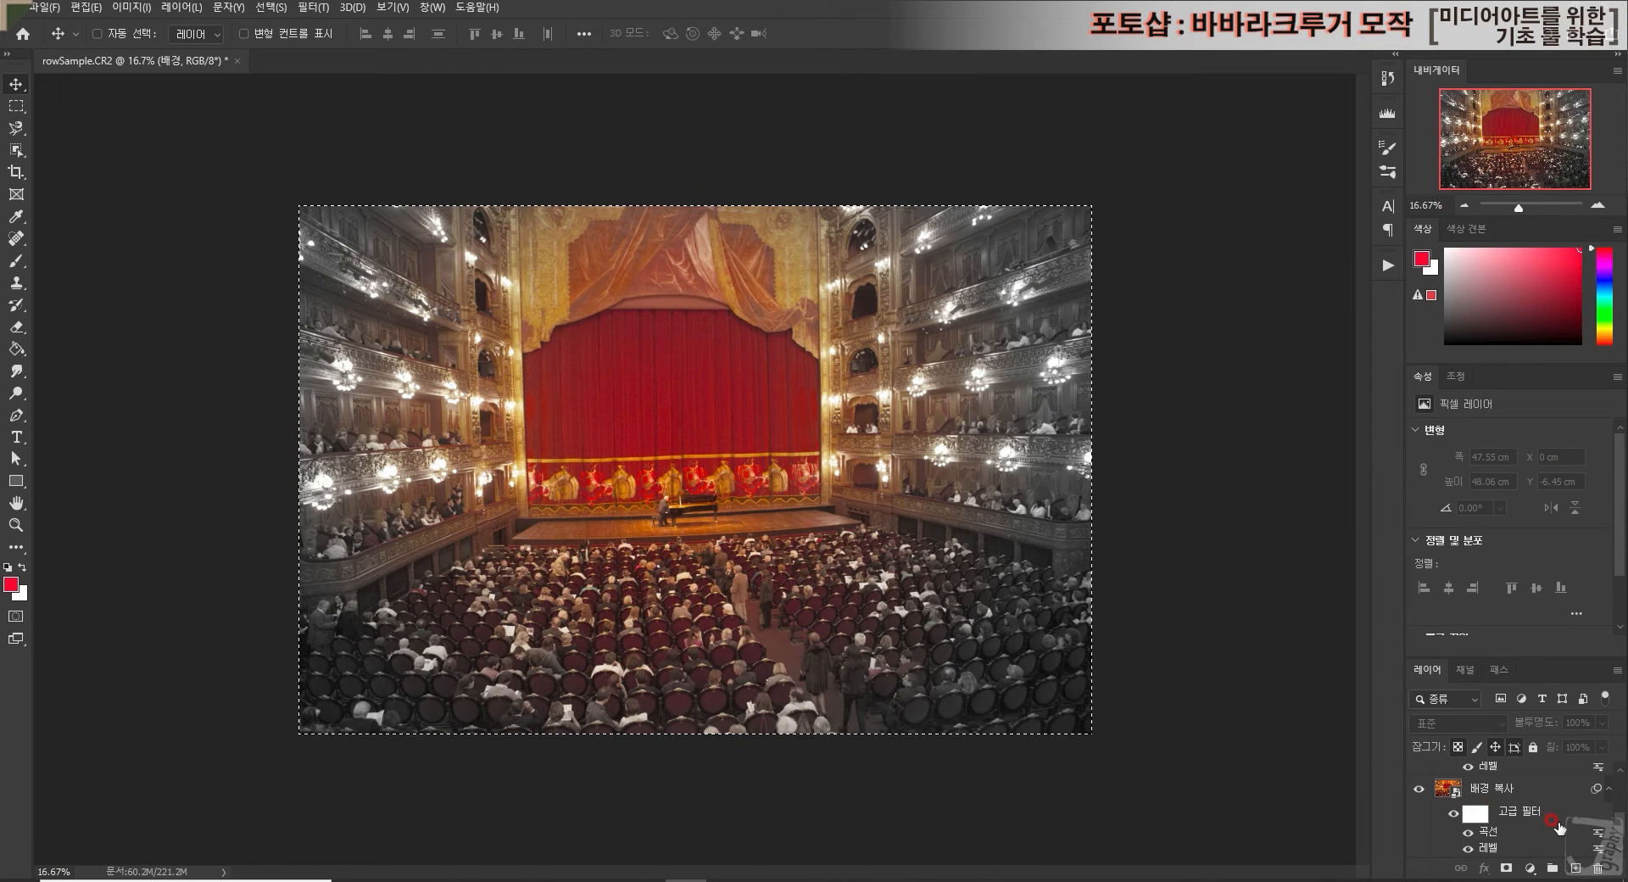
Step: Add a new layer above 사각형 1, fill the selection with the red foreground colour using Paint Bucket, and deselect
scroll(1492, 814, up, 5)
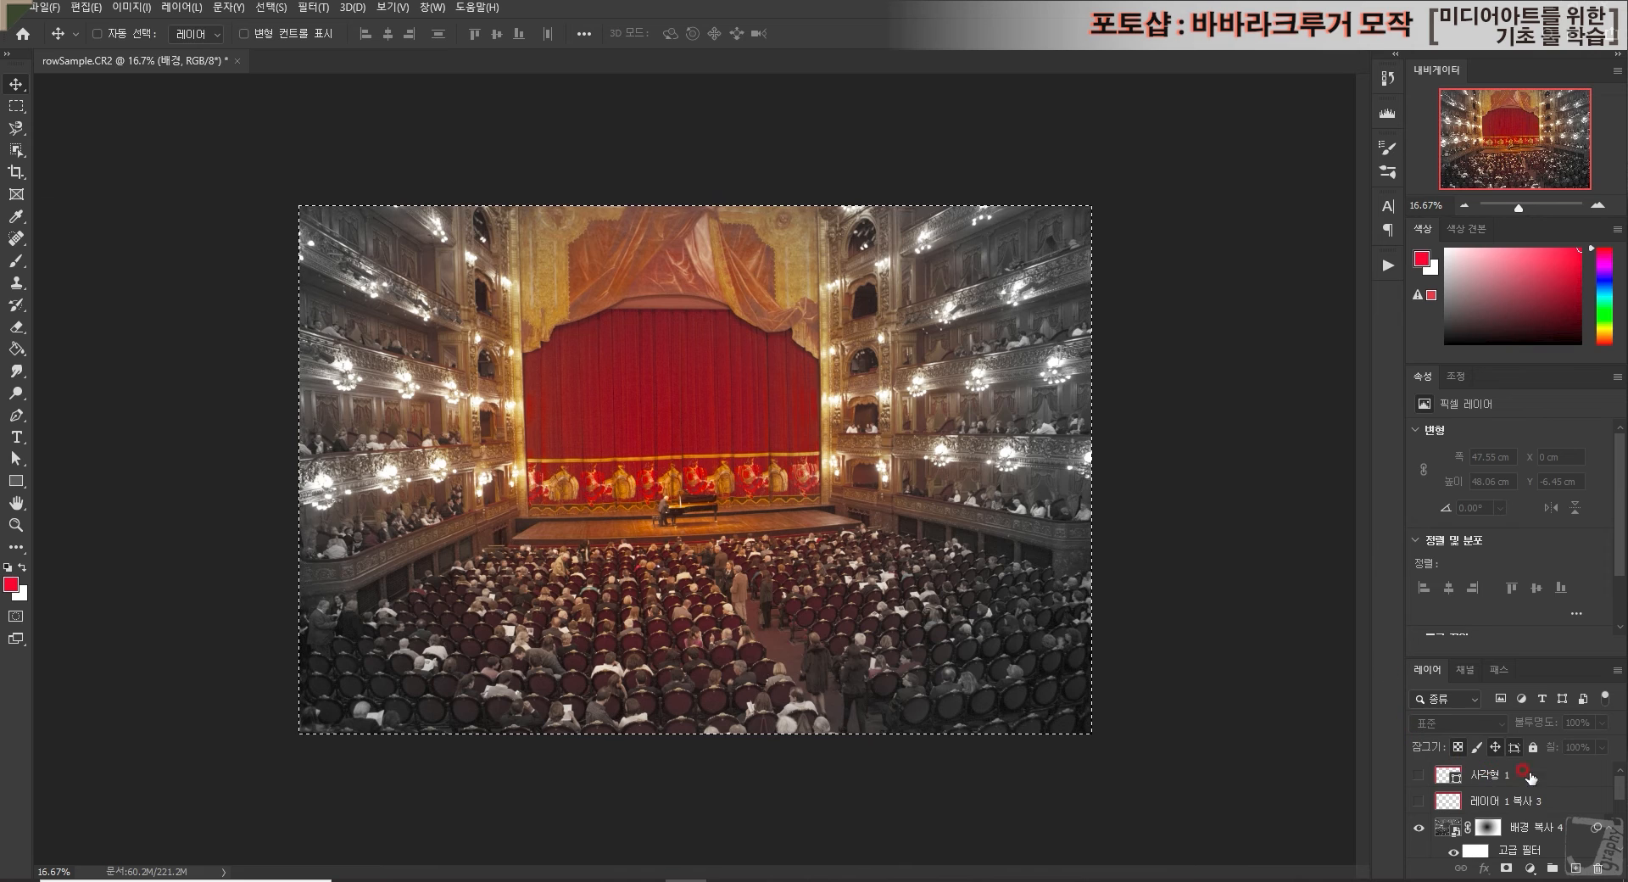
click(1526, 774)
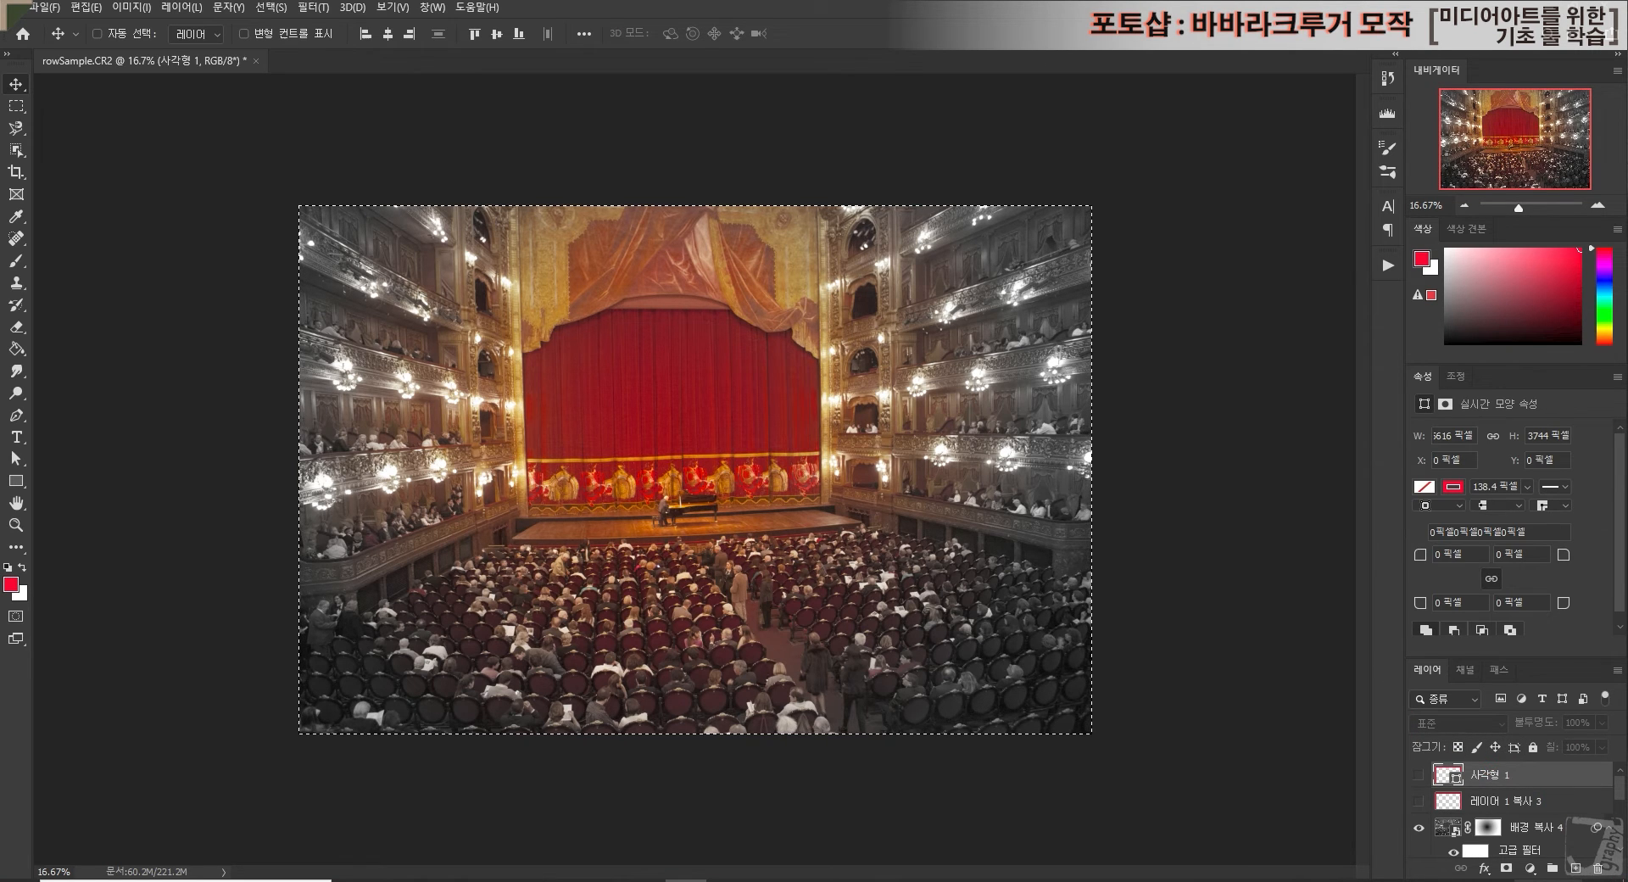
click(1575, 868)
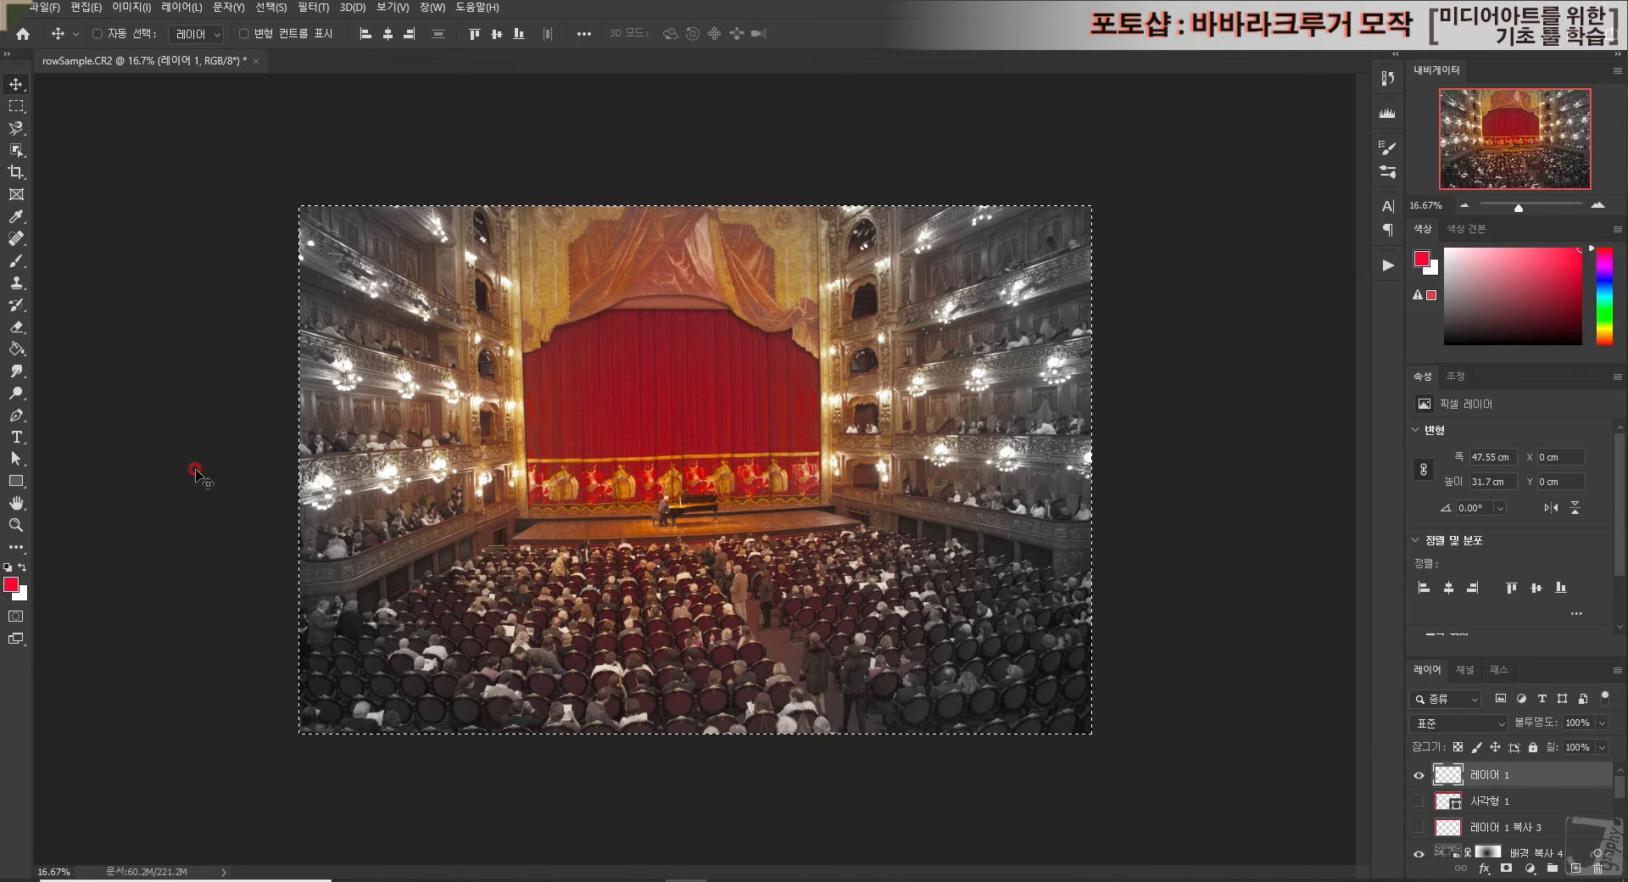
click(16, 348)
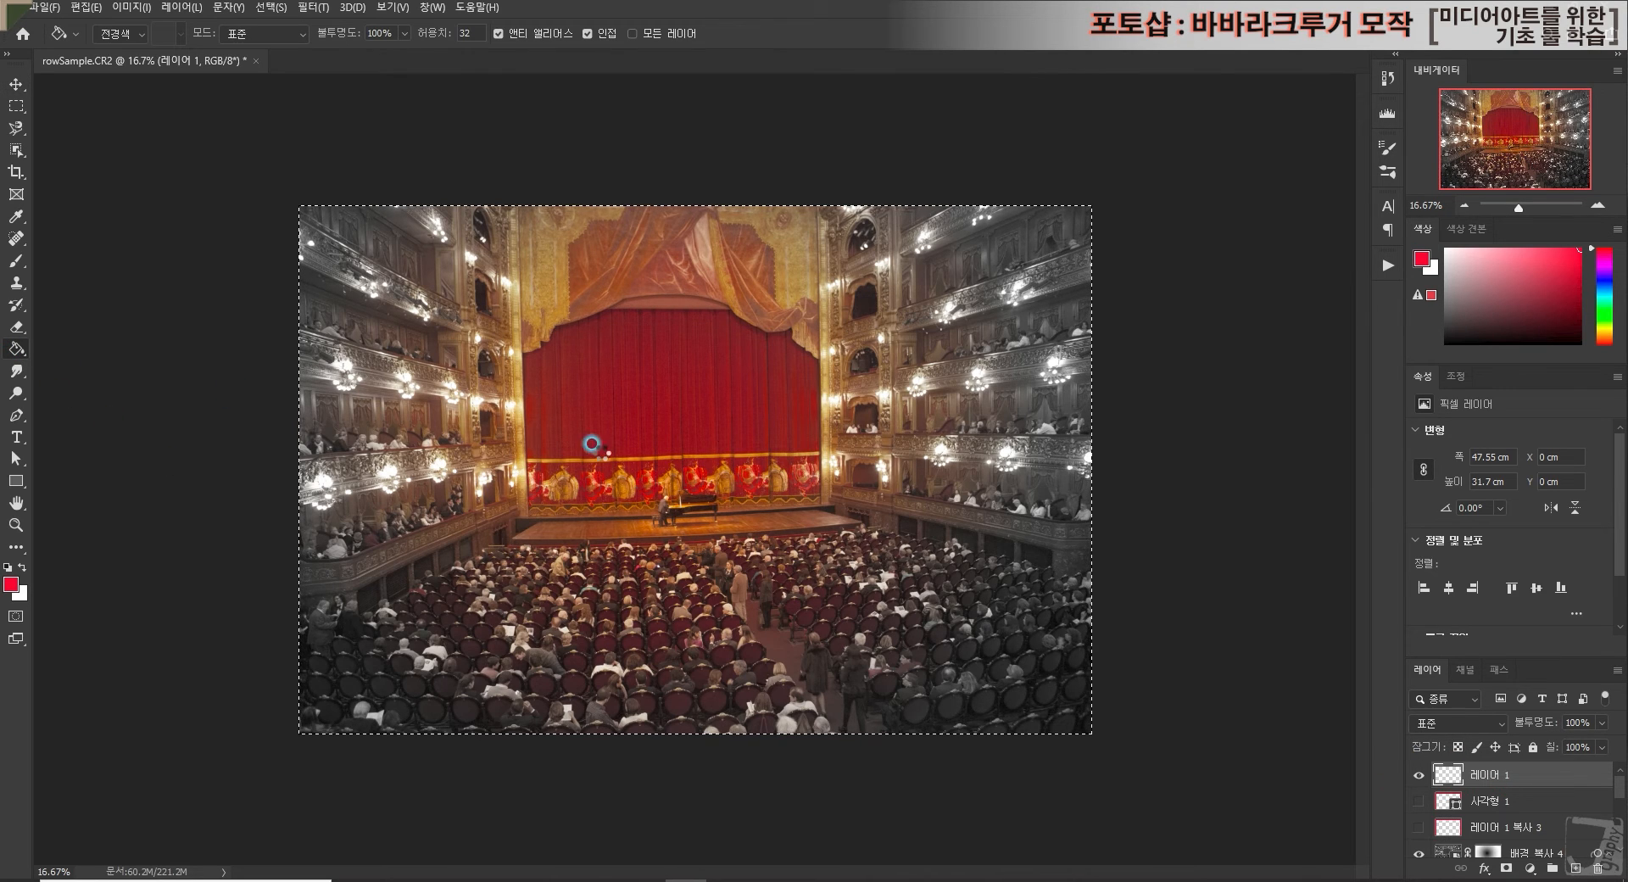
click(773, 599)
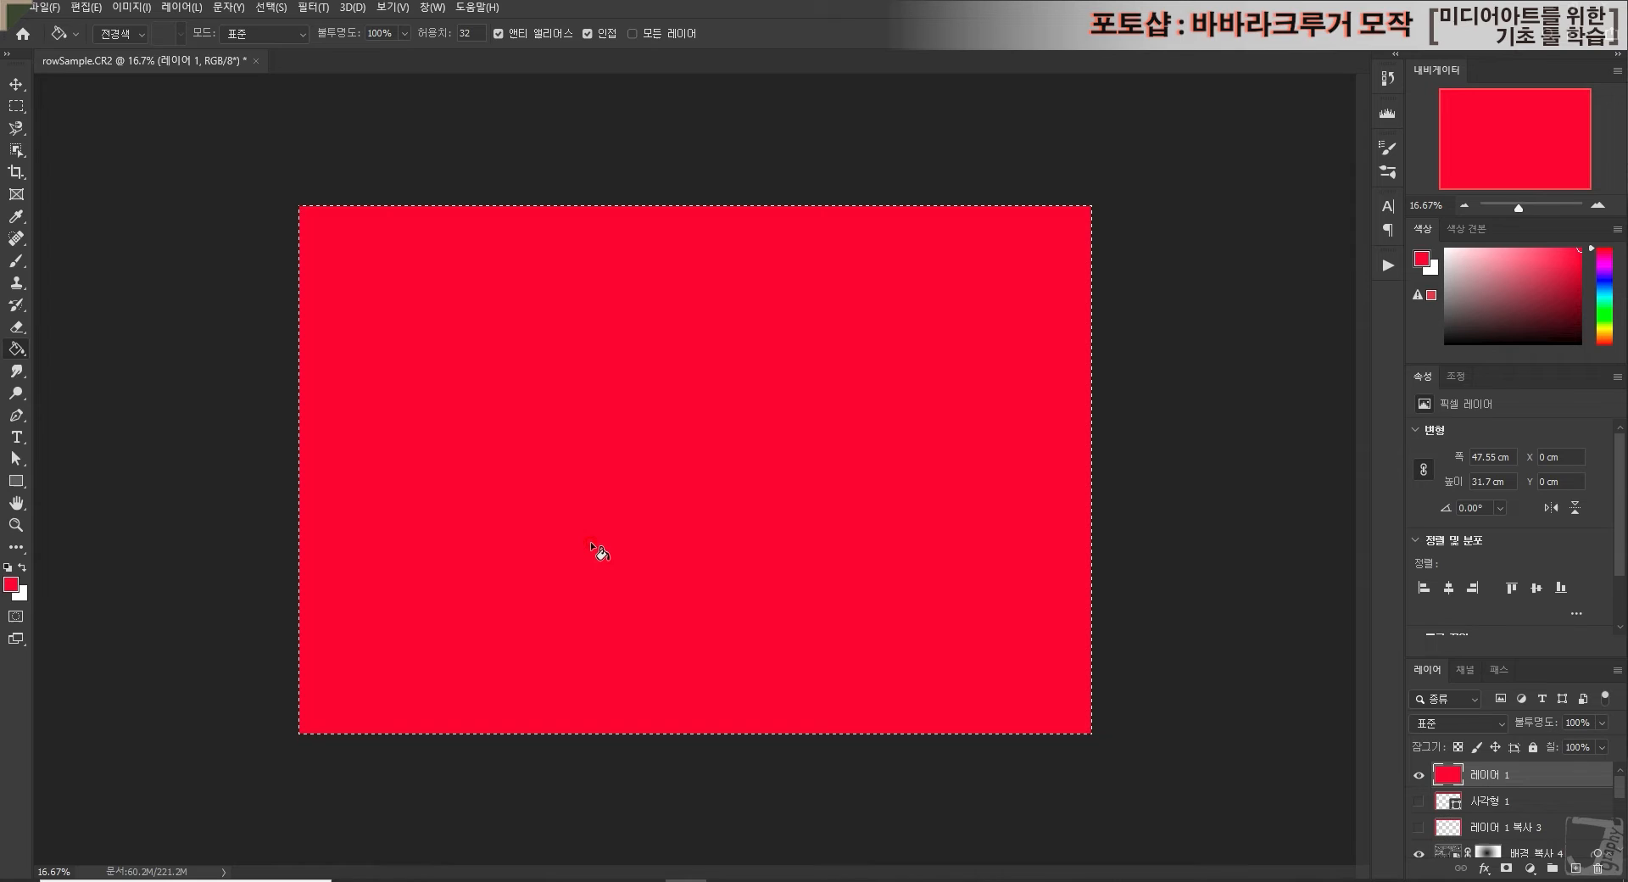
key(ctrl+d)
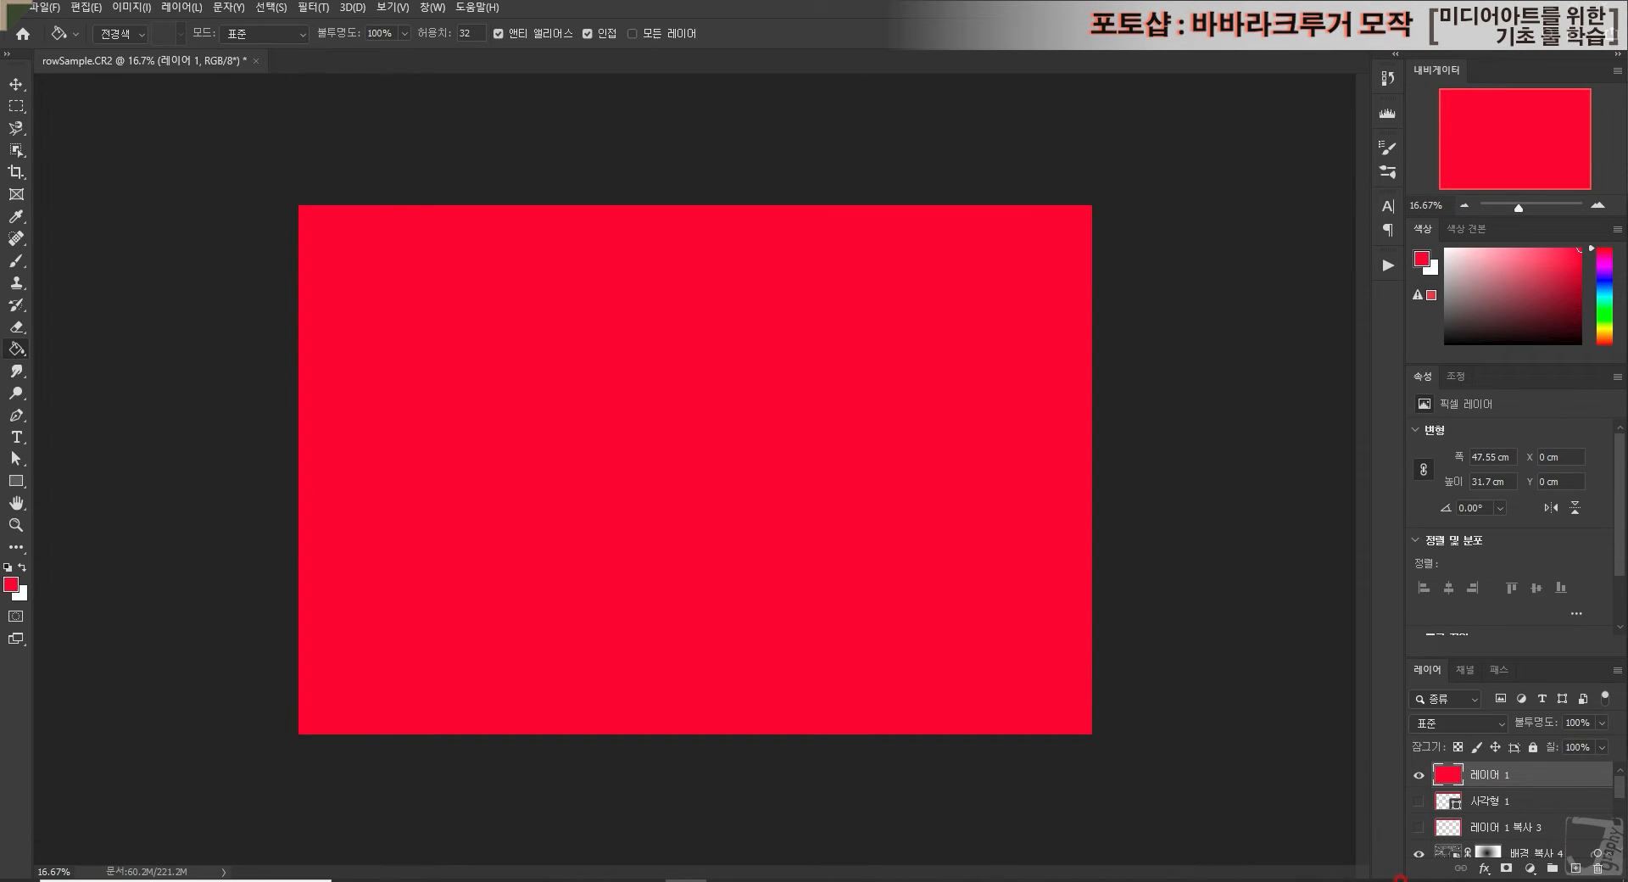
Step: Duplicate the red 레이어 1 layer and fill the copy with pure blue
drag(1548, 781, 1575, 865)
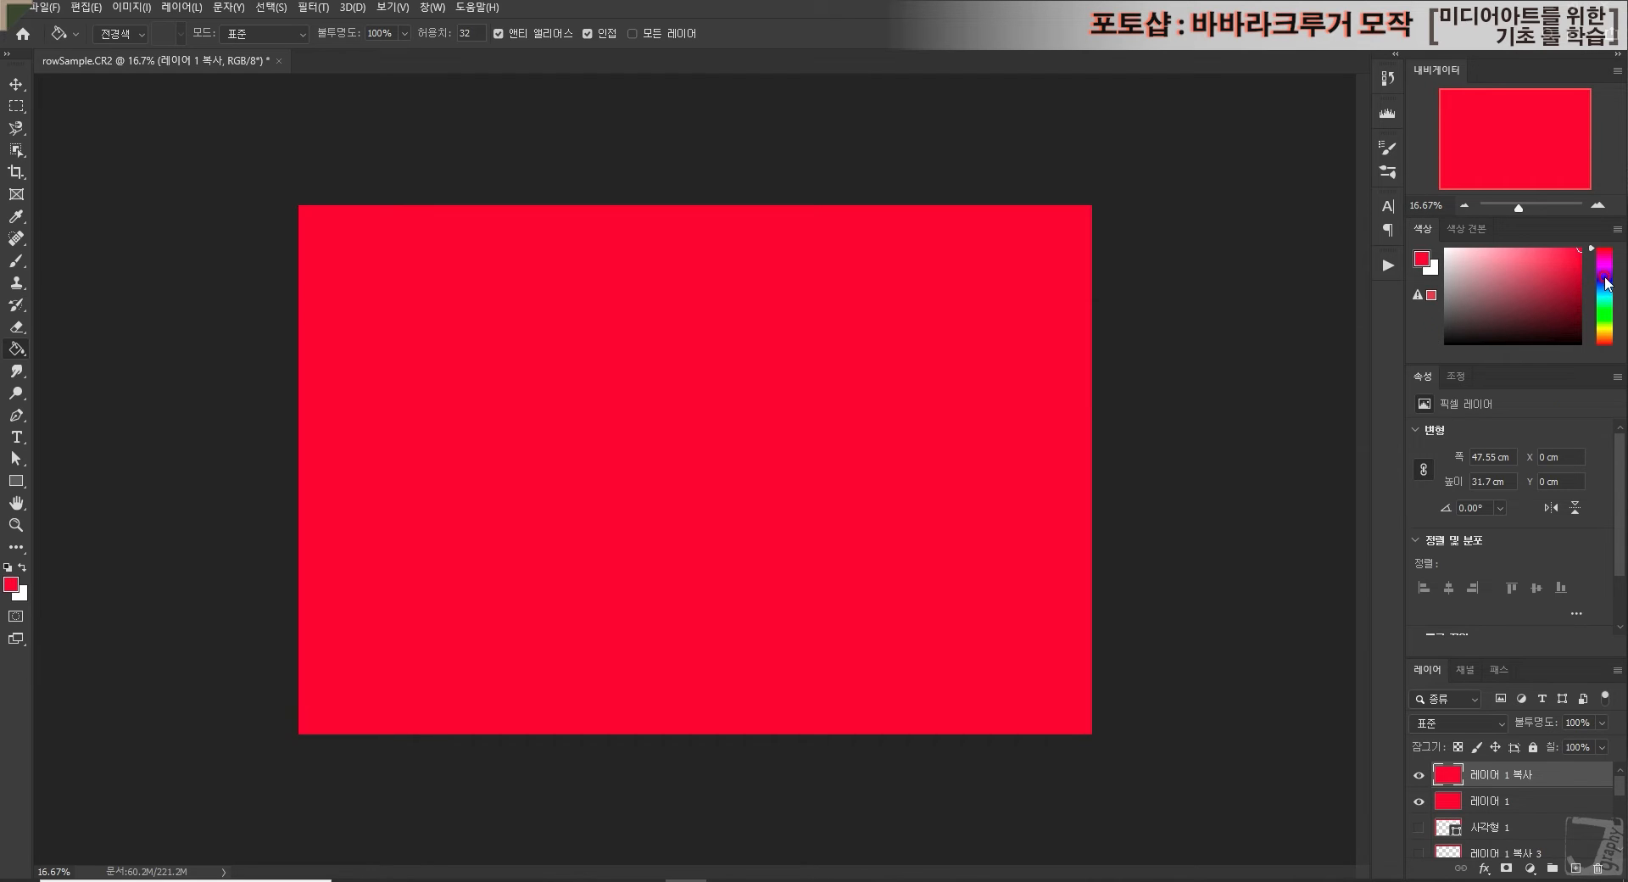
click(1604, 277)
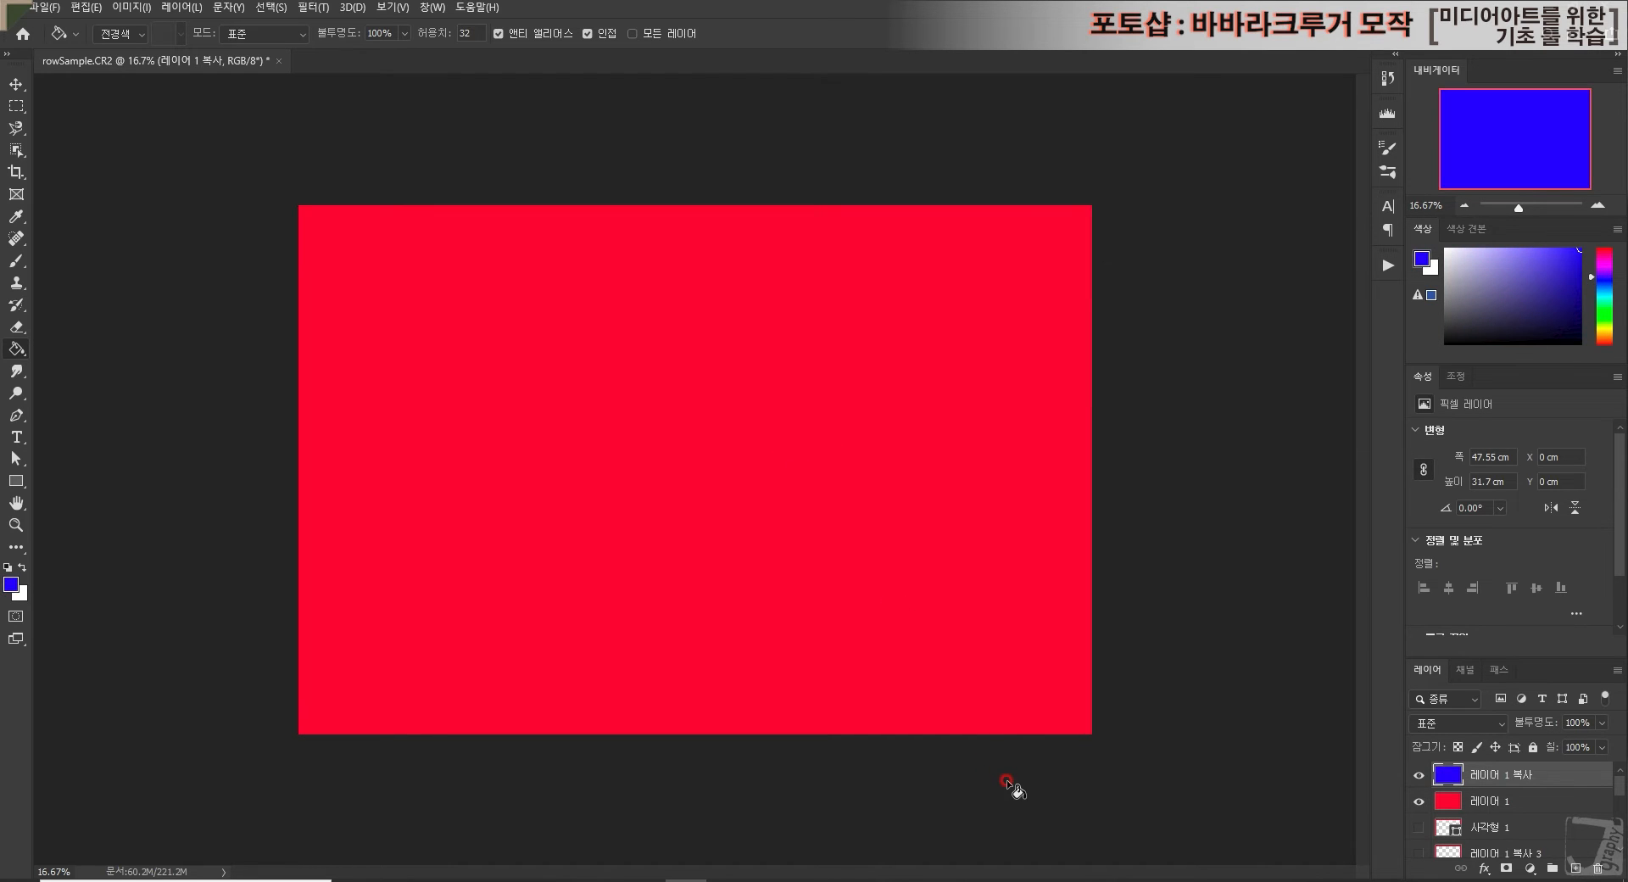
click(16, 85)
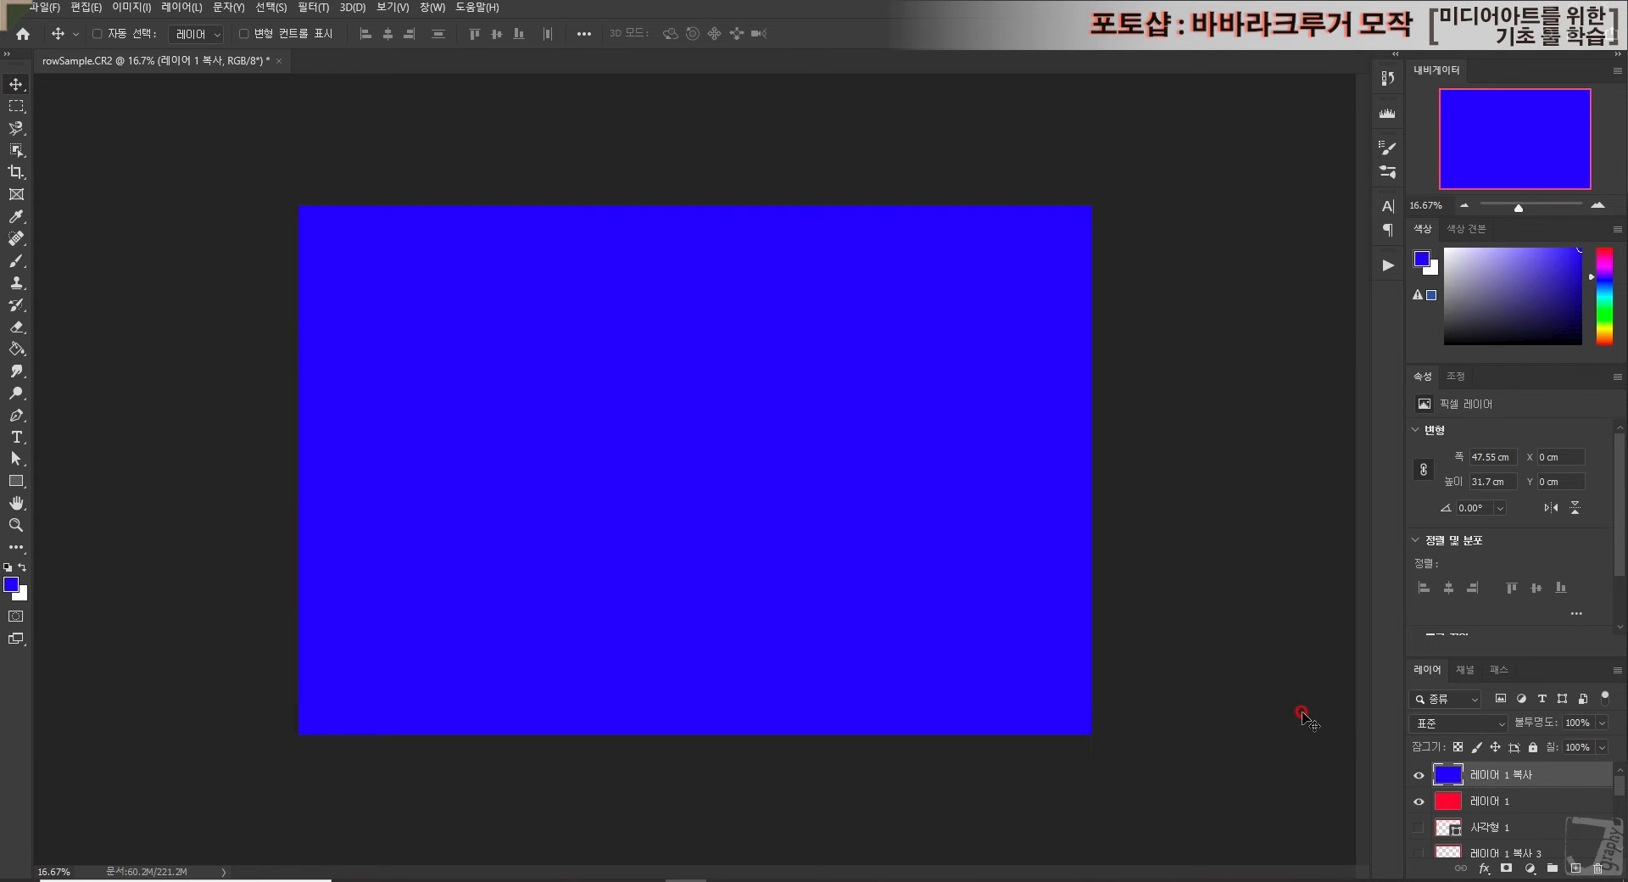
Step: Scale the blue layer with Free Transform to about 93.6% width and 91.4% height, leaving an even red border
key(ctrl+t)
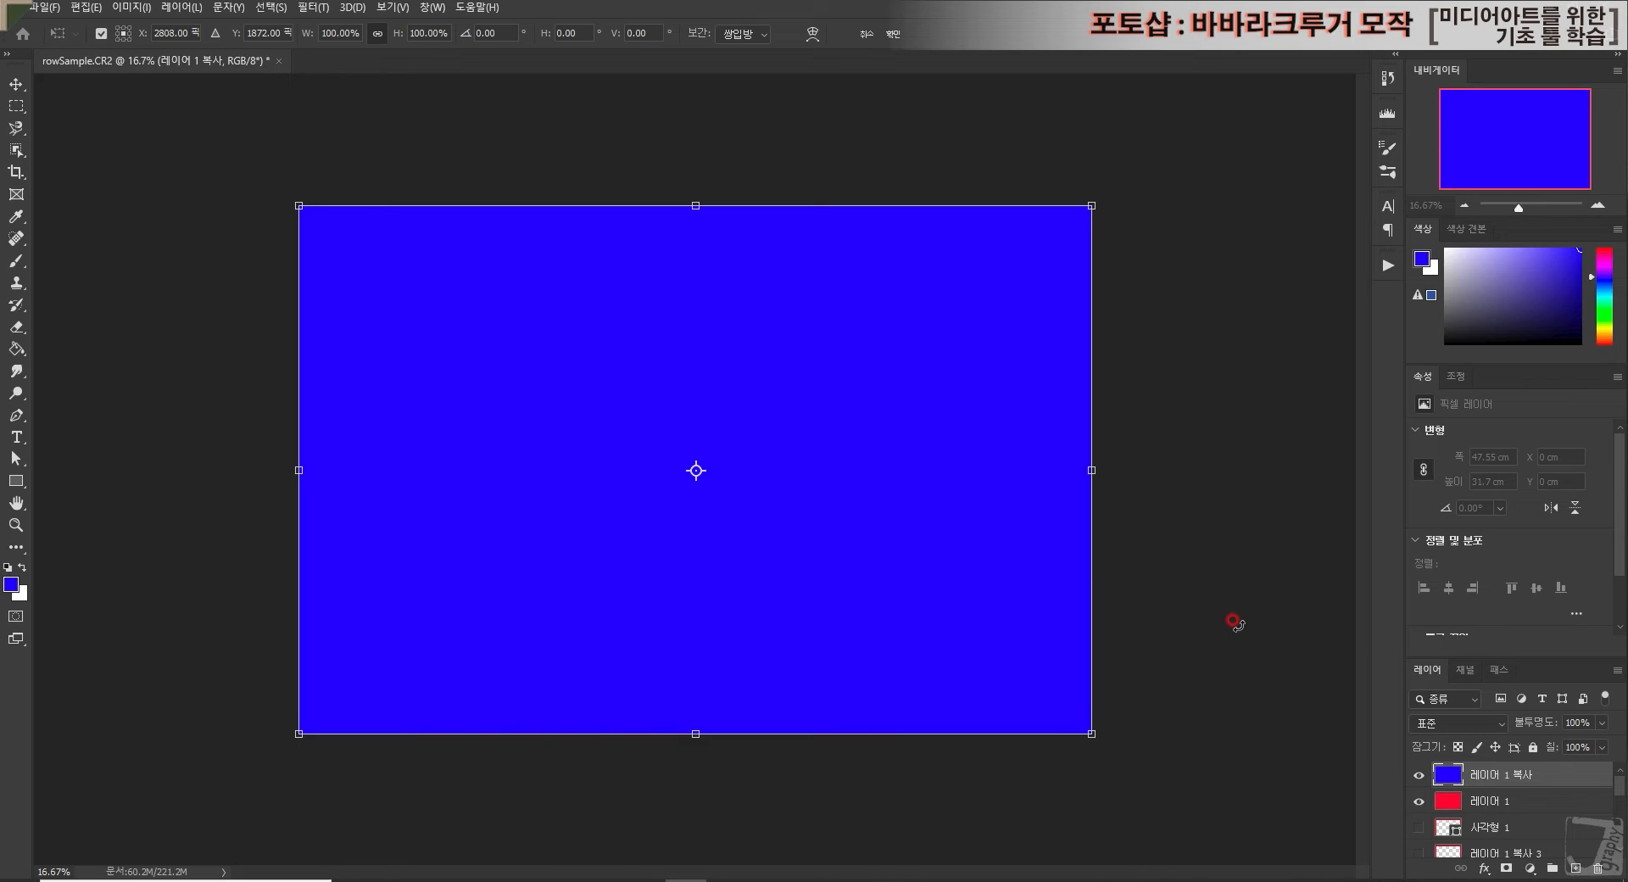
drag(296, 206, 307, 227)
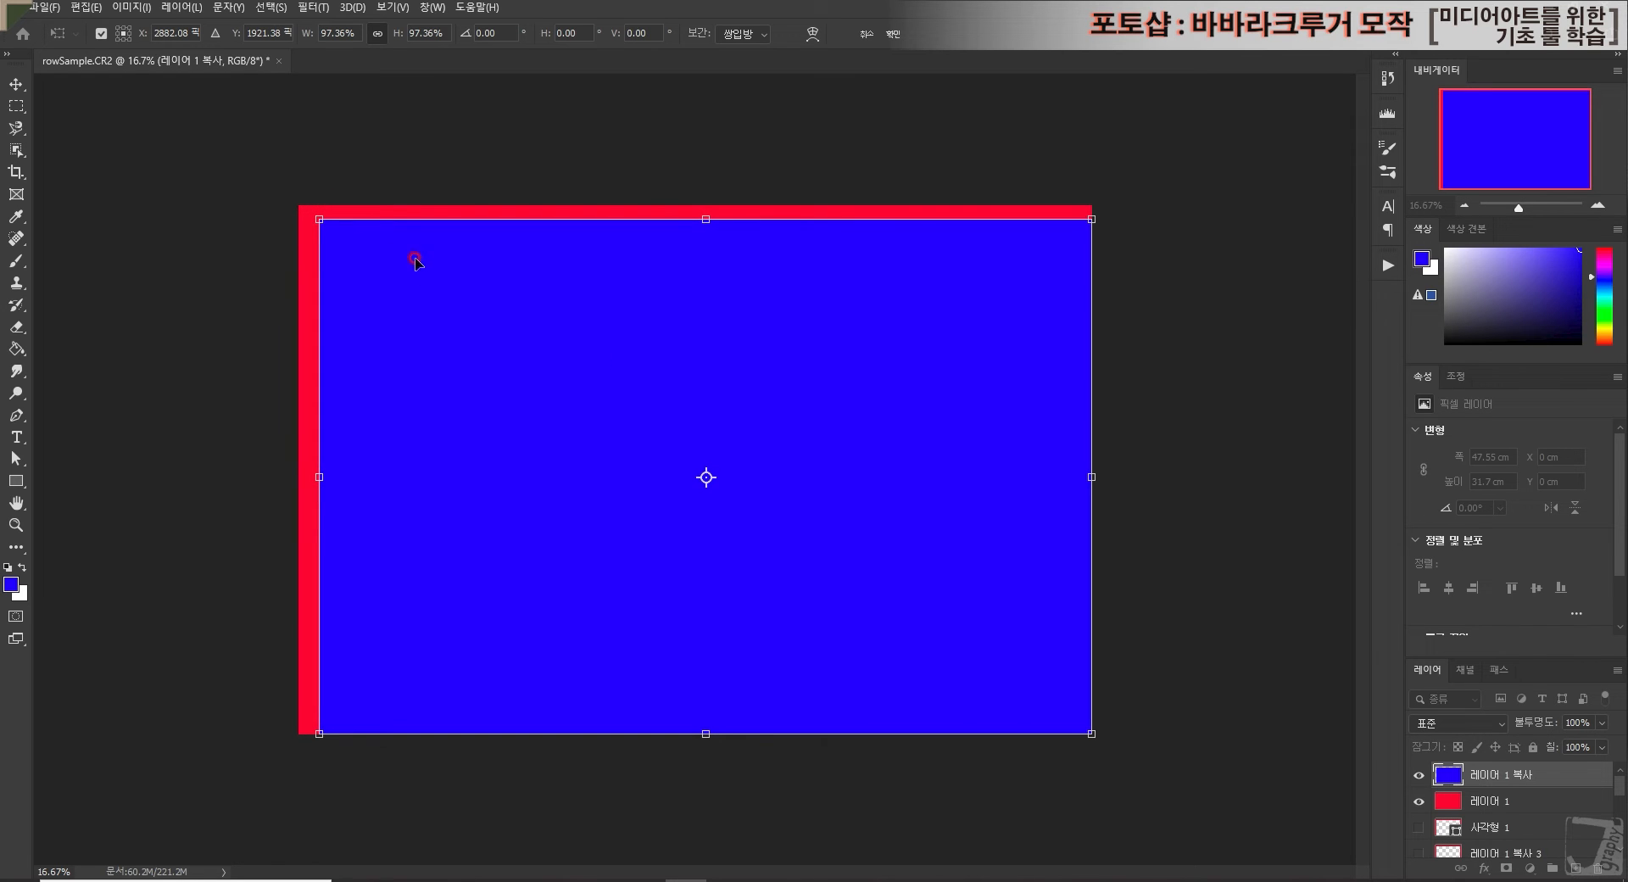
drag(1088, 730, 1067, 717)
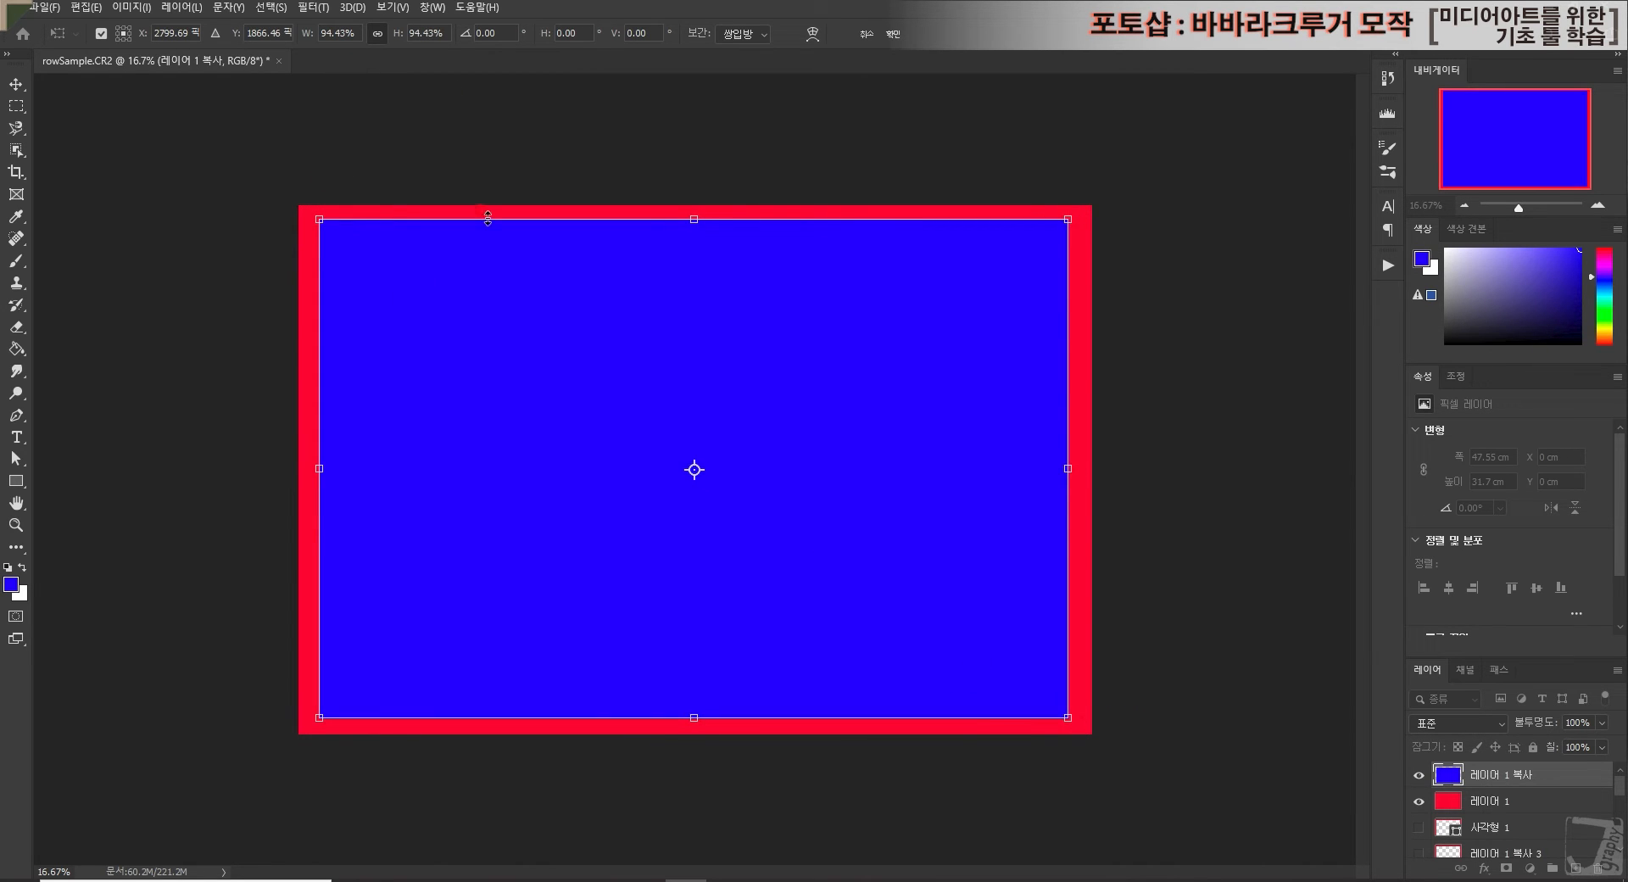
mouse_move(1066, 717)
mouse_down()
mouse_move(967, 515)
mouse_move(787, 581)
mouse_move(858, 652)
mouse_move(755, 527)
mouse_move(916, 607)
mouse_move(944, 592)
mouse_move(912, 636)
mouse_move(933, 644)
mouse_move(847, 588)
mouse_move(1040, 709)
mouse_move(723, 378)
mouse_move(803, 483)
mouse_move(1056, 705)
mouse_up()
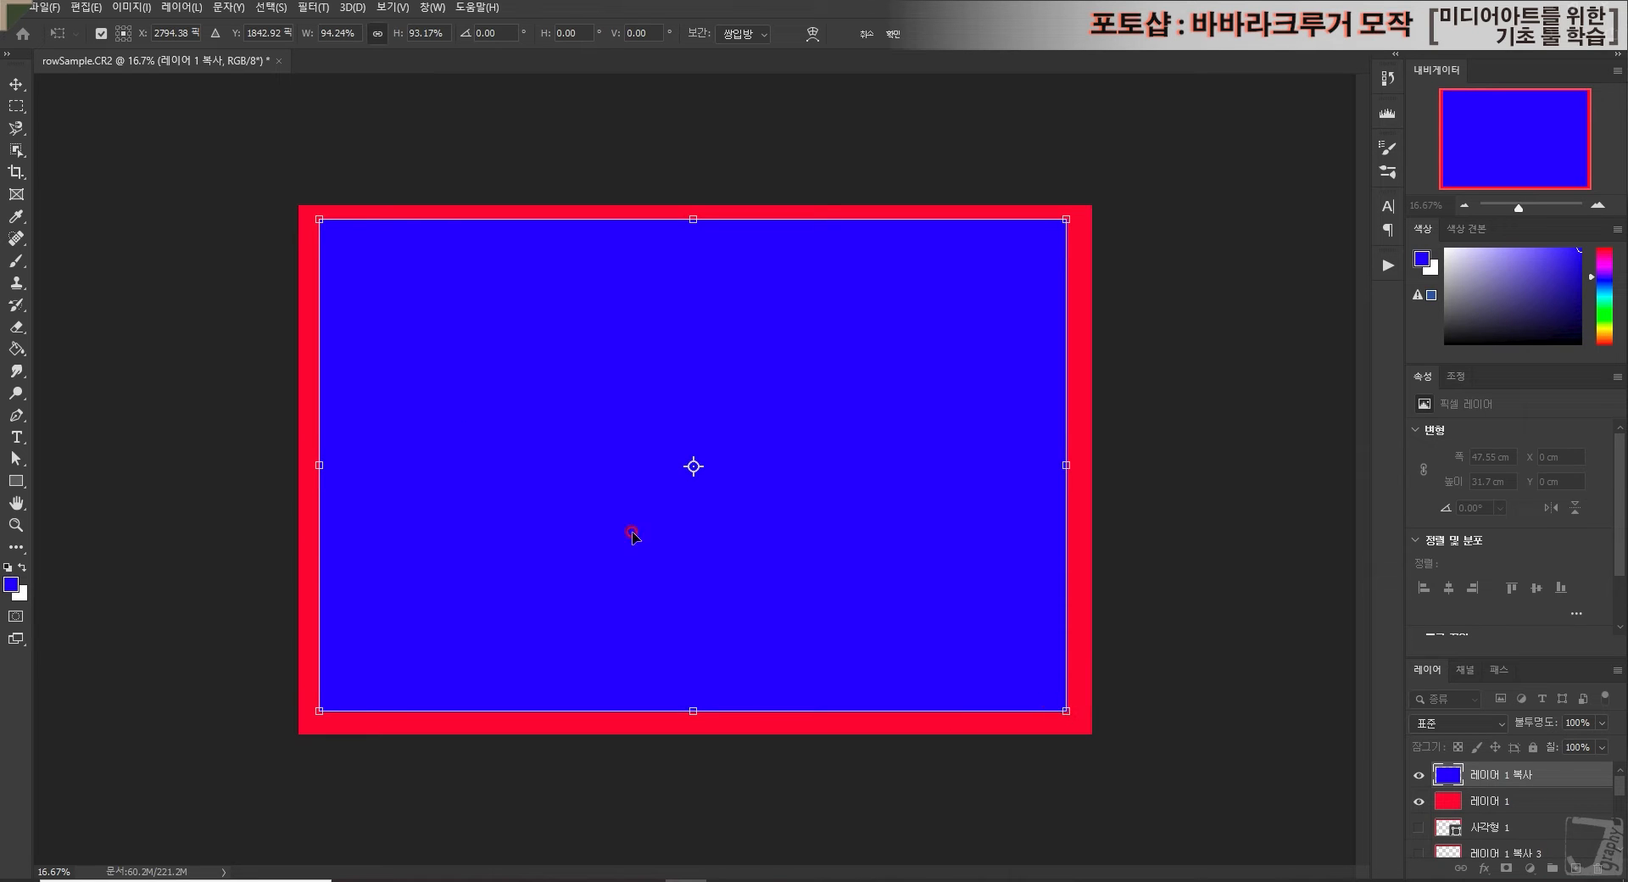
drag(319, 221, 323, 228)
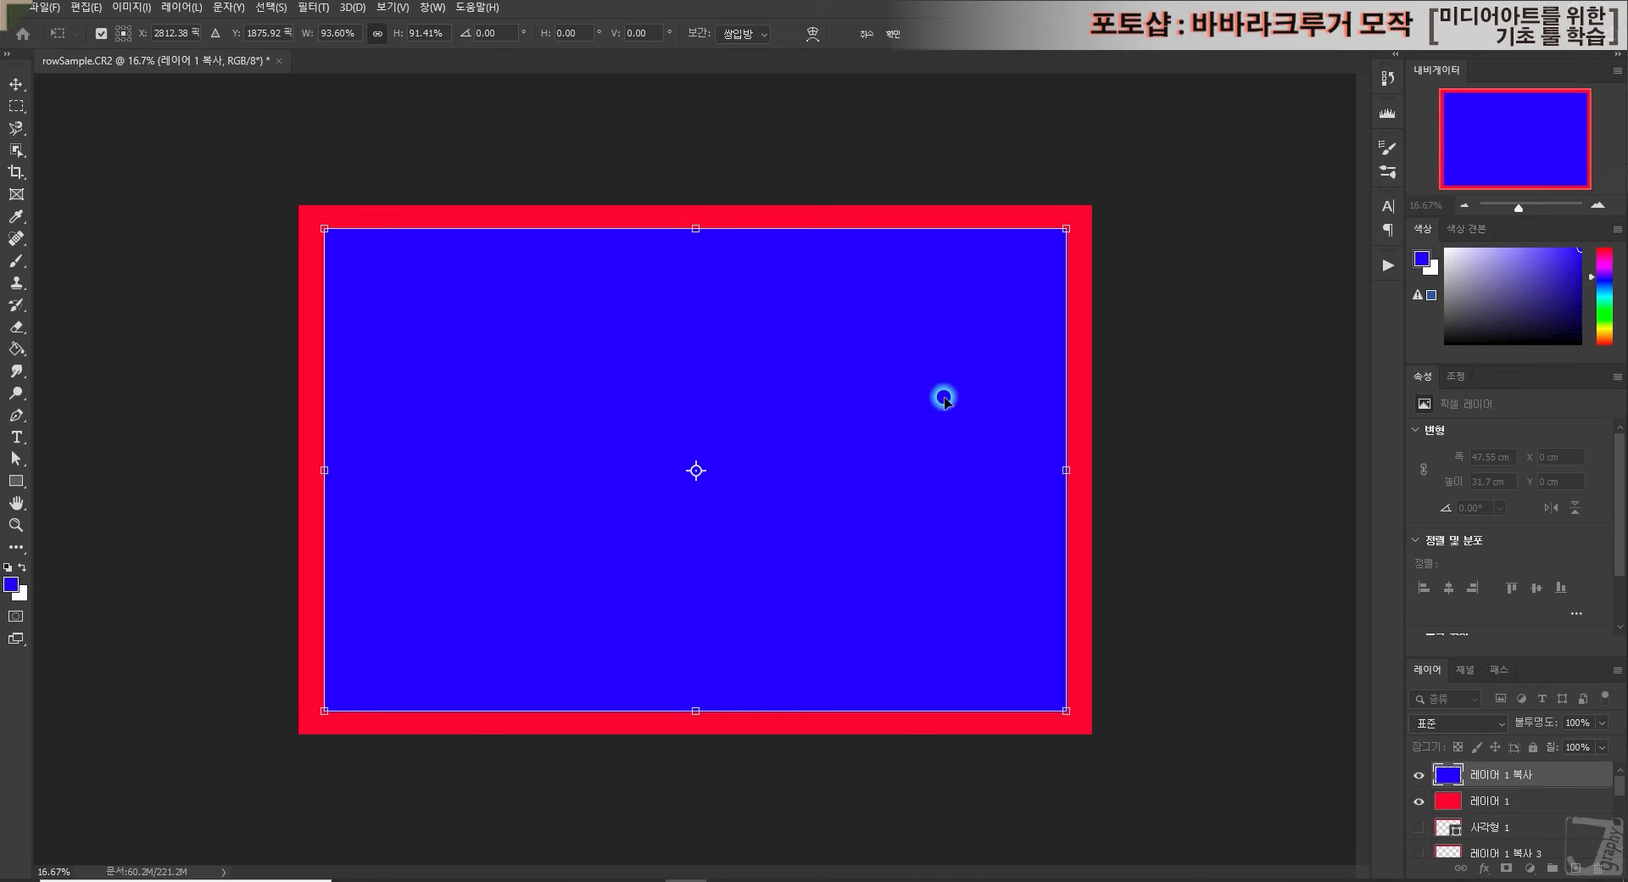
click(1248, 466)
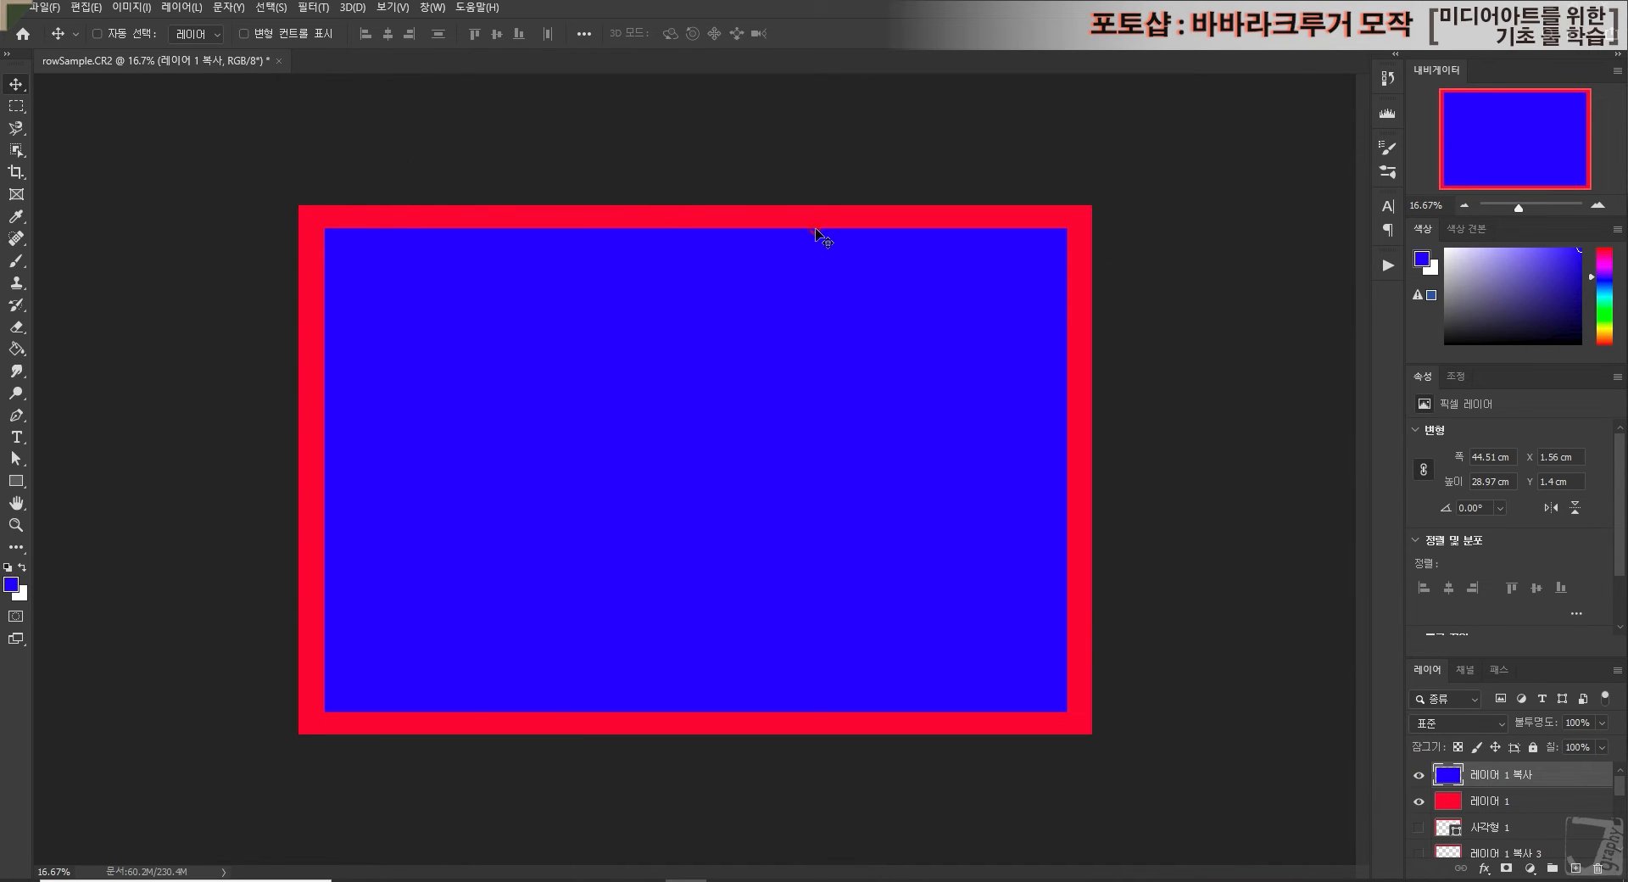
Step: Select both the blue and red layers and align them by their horizontal and vertical centres
shift+click(1496, 803)
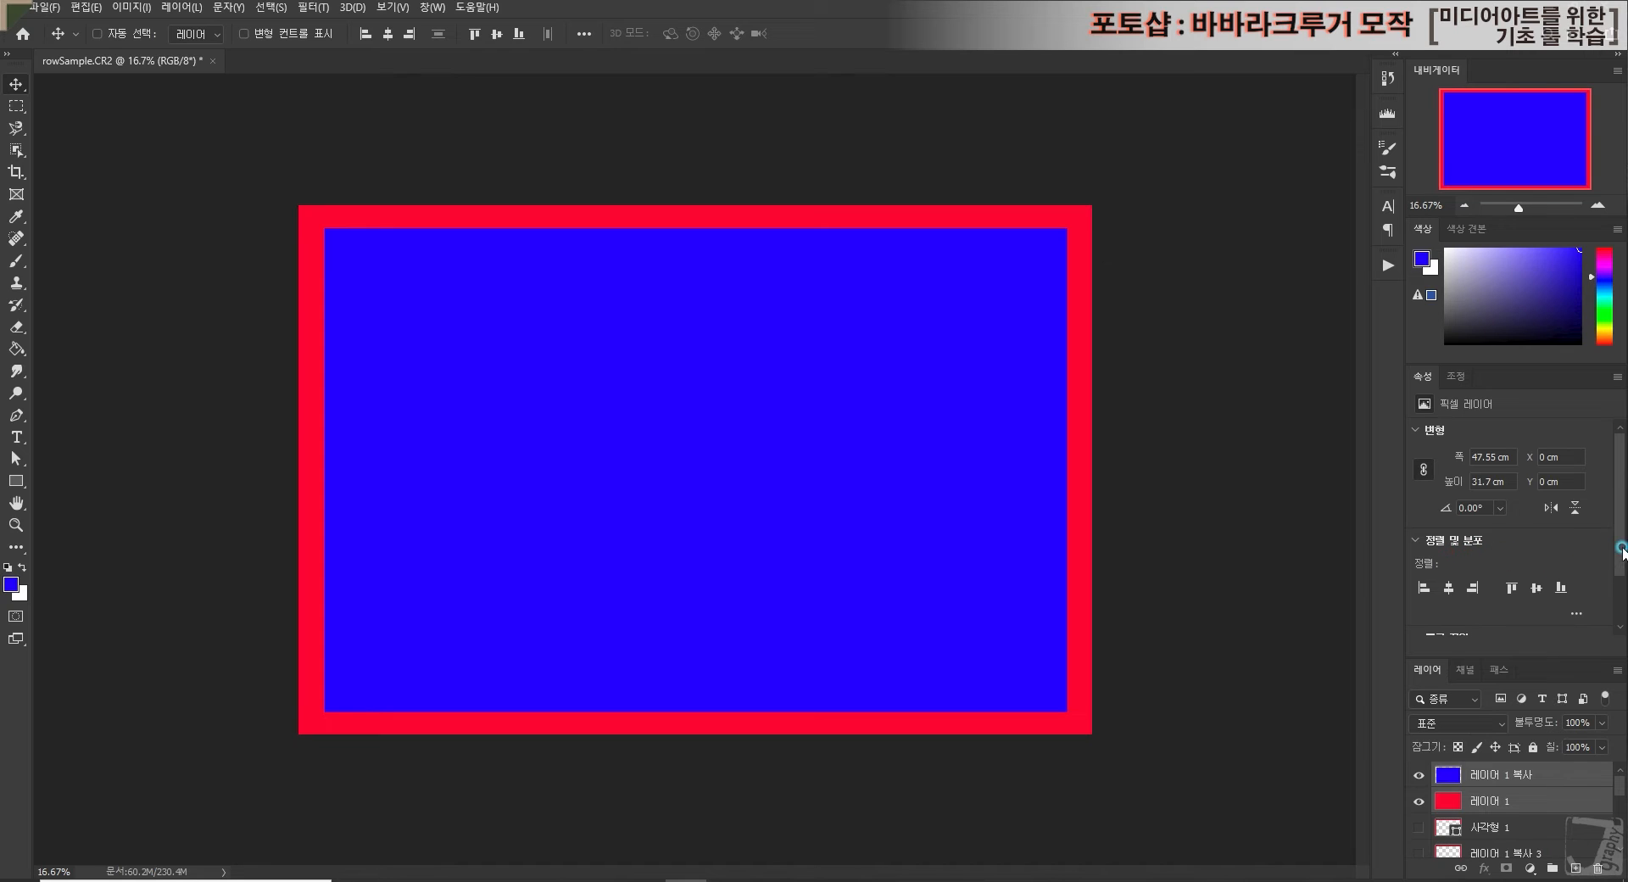
drag(1621, 550, 1621, 570)
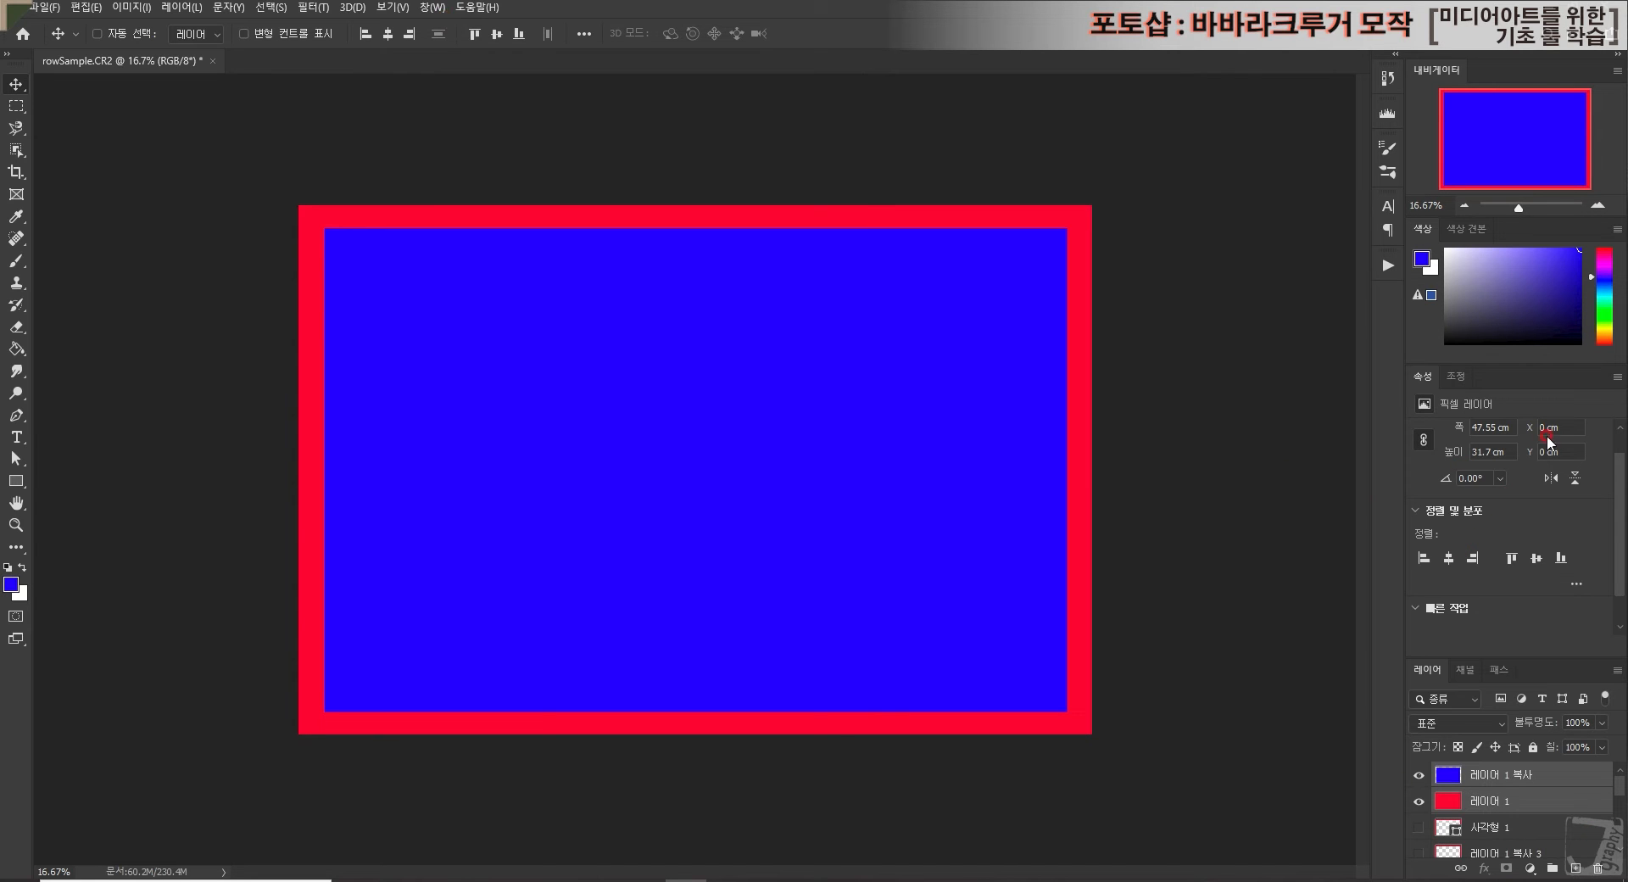
click(433, 7)
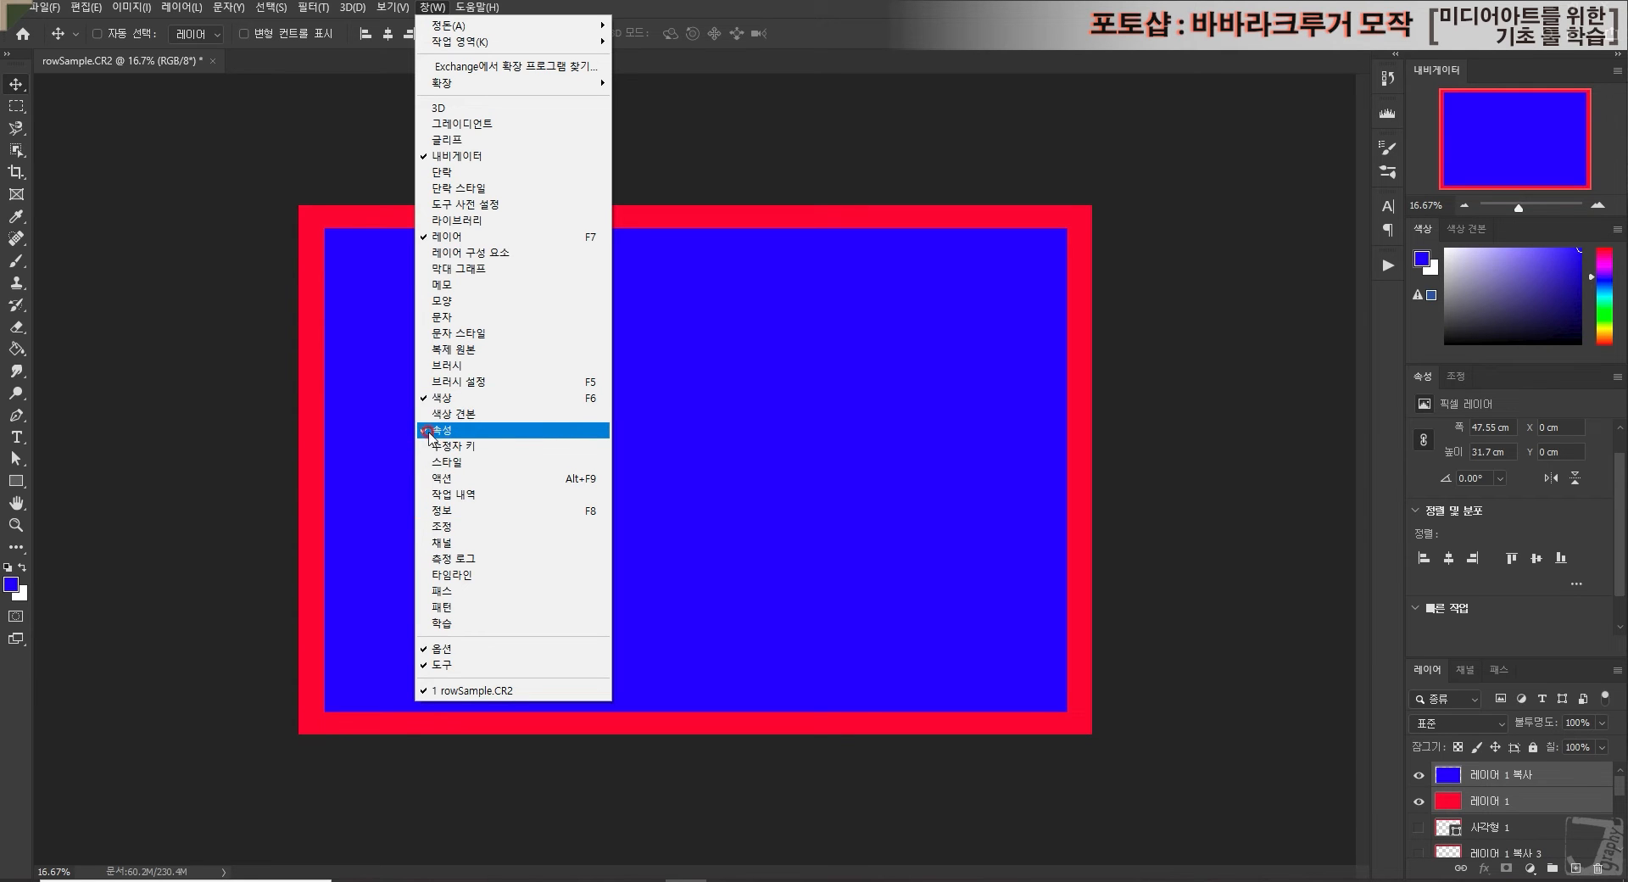
click(1573, 519)
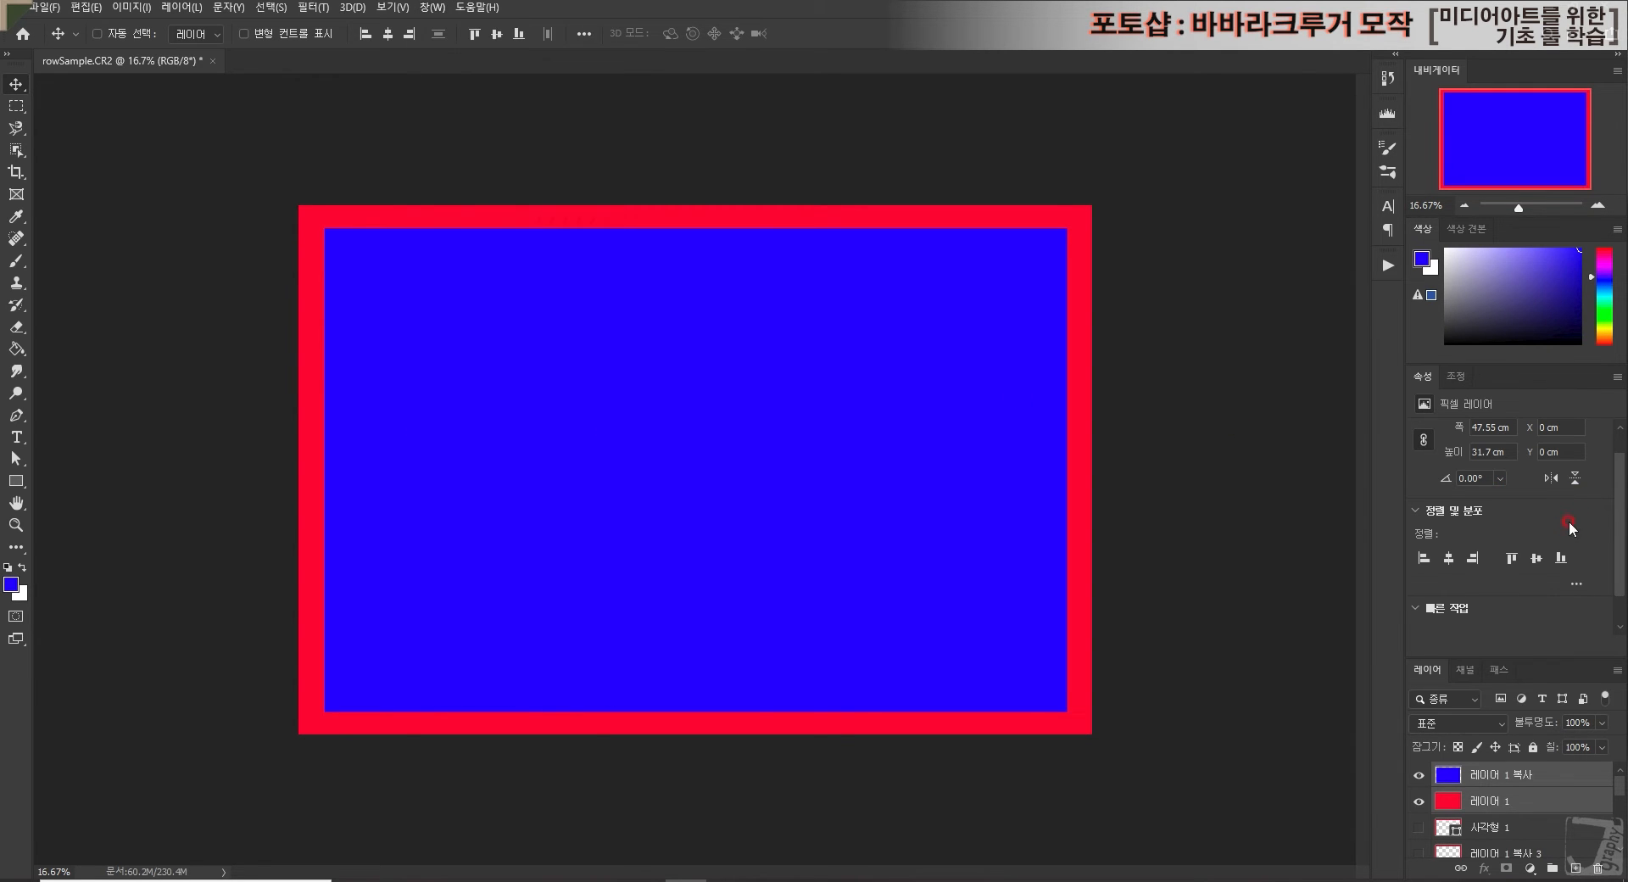
scroll(1439, 551, up, 1)
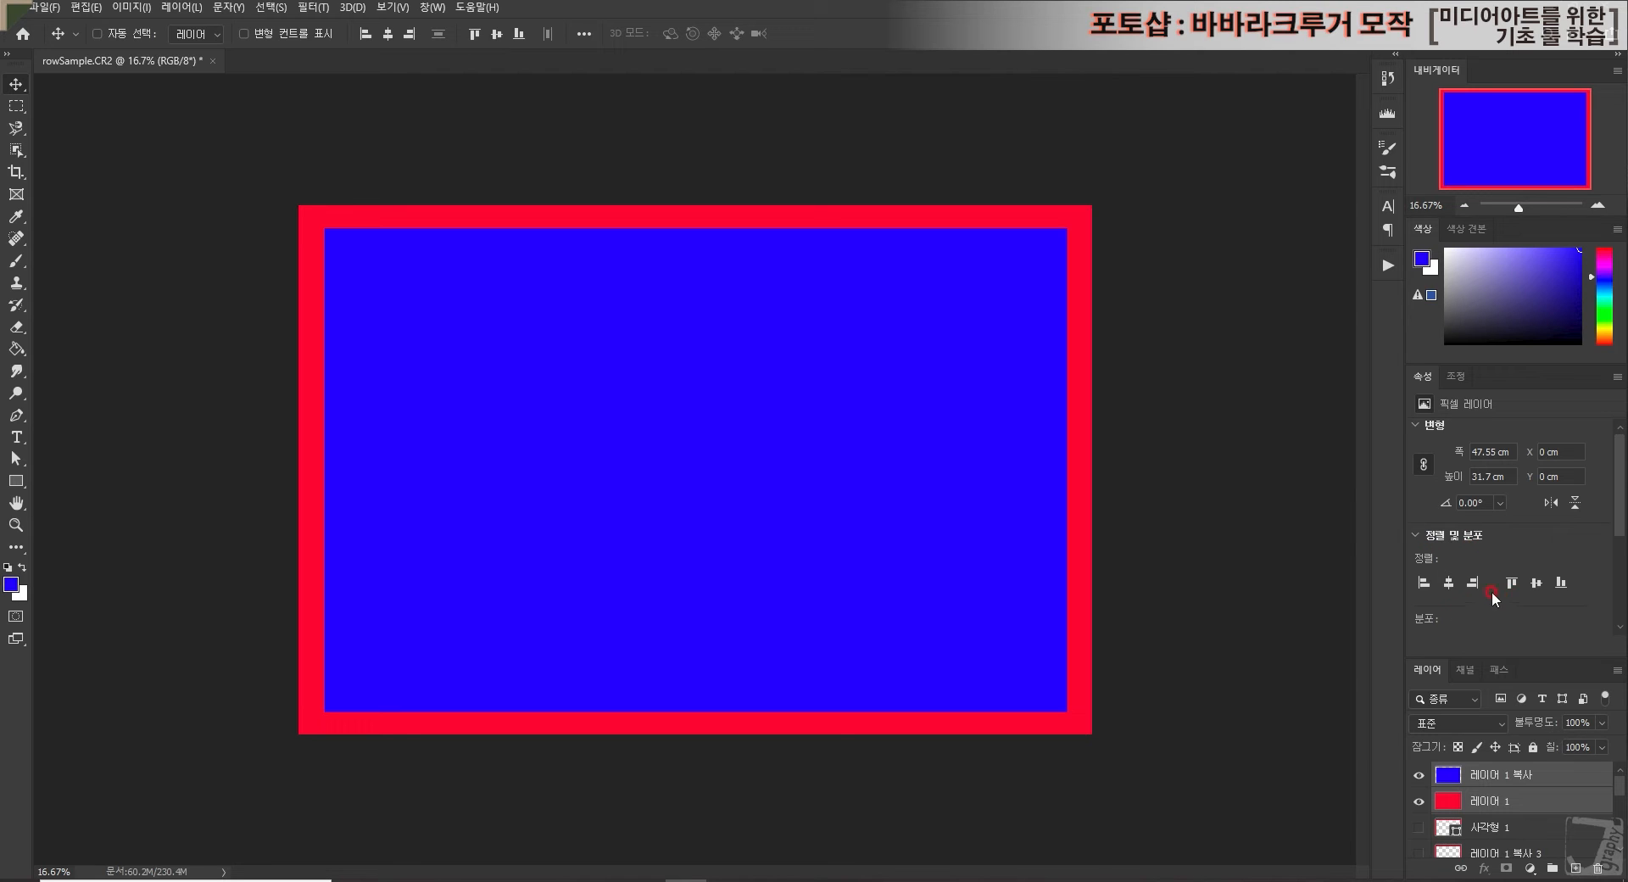
click(1550, 583)
click(1427, 584)
click(1443, 585)
click(1537, 583)
click(1443, 584)
click(1536, 584)
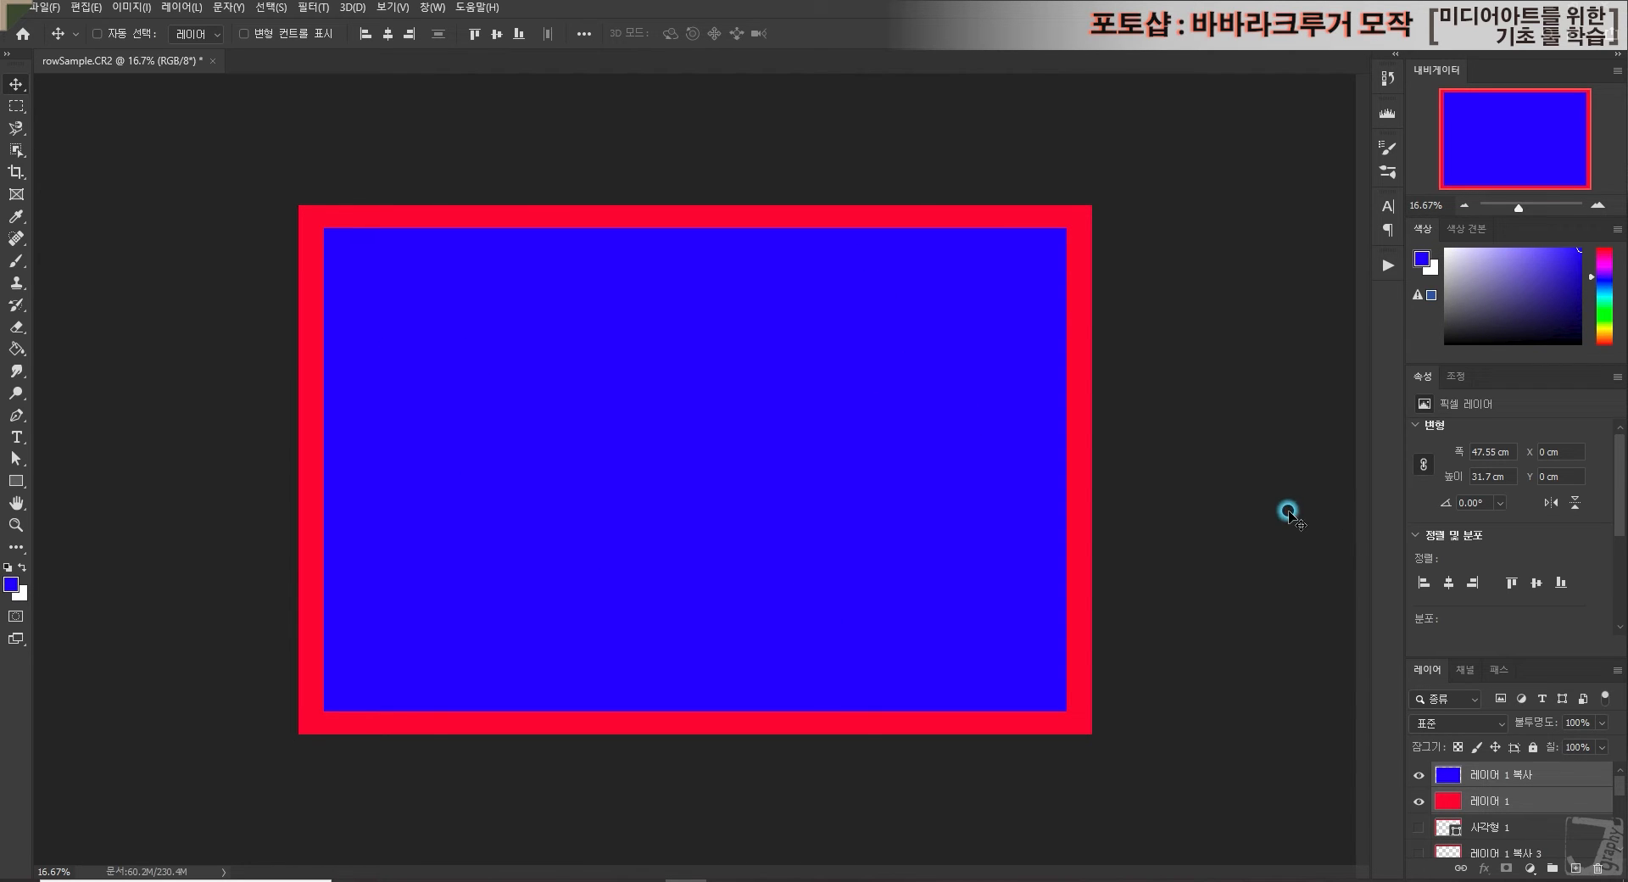
Step: Load the blue 레이어 1 복사 layer's outline as a selection and hide that layer
click(1547, 775)
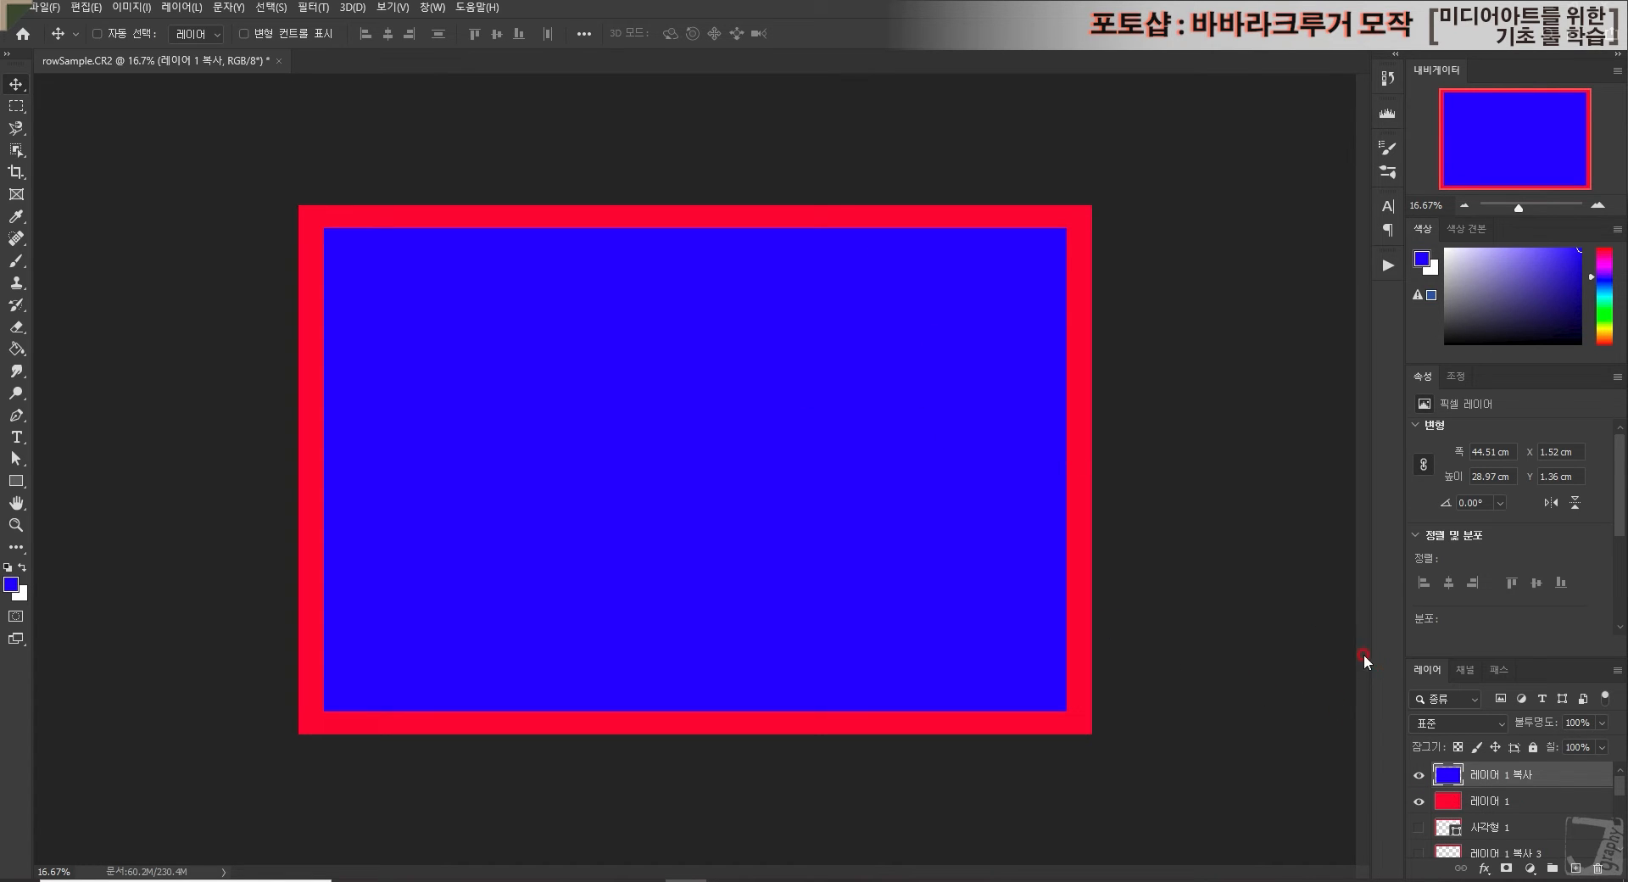
ctrl+click(1453, 774)
ctrl+click(1447, 776)
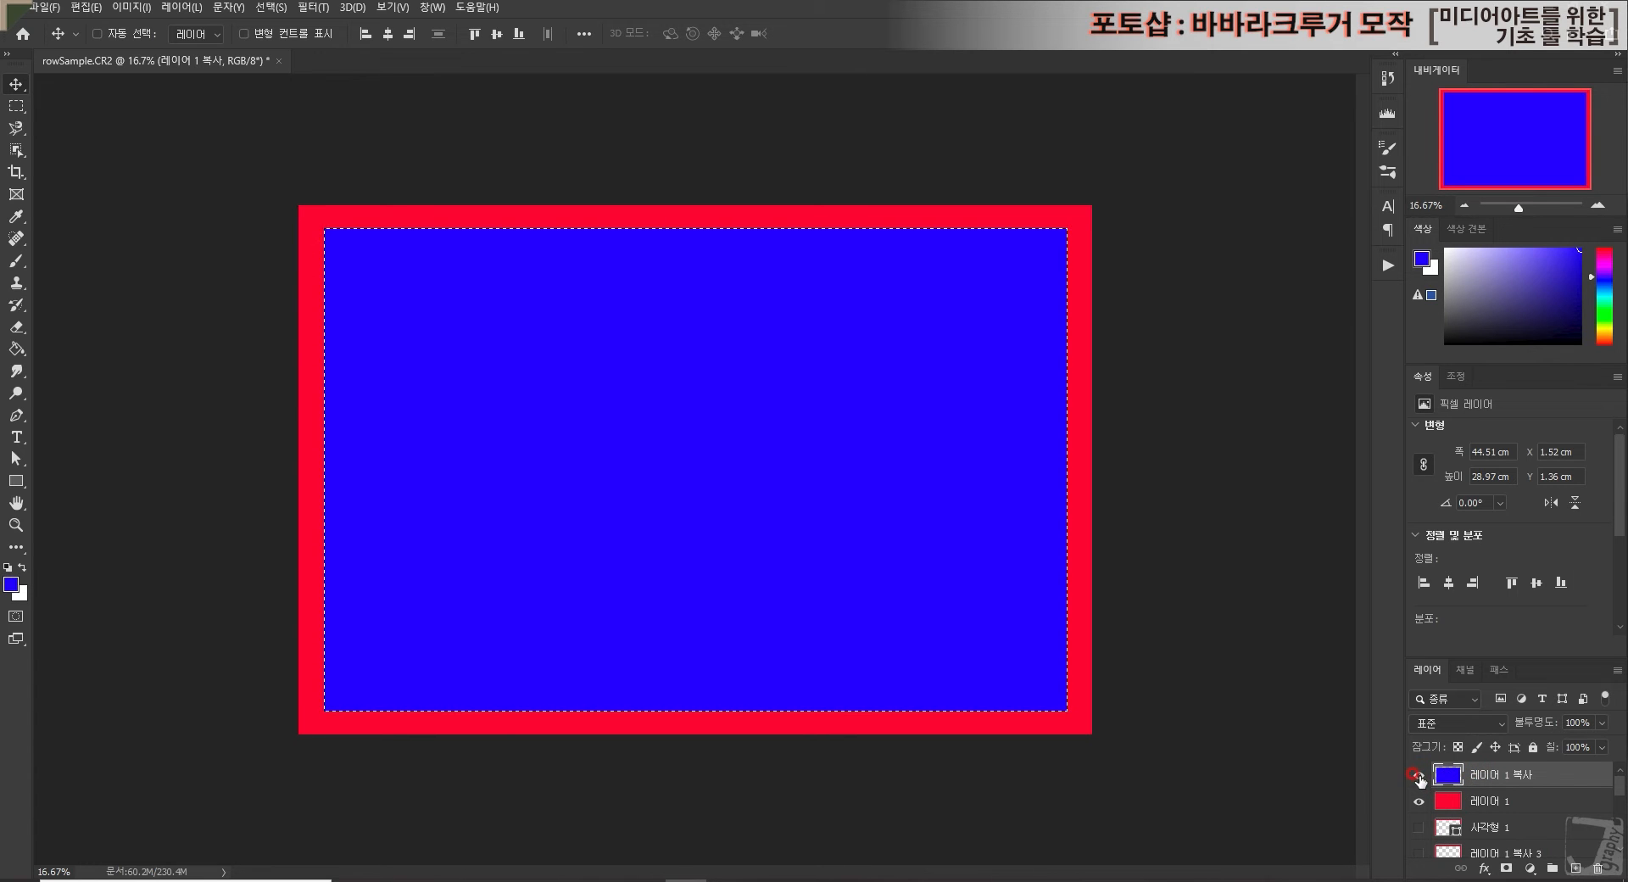
click(1418, 775)
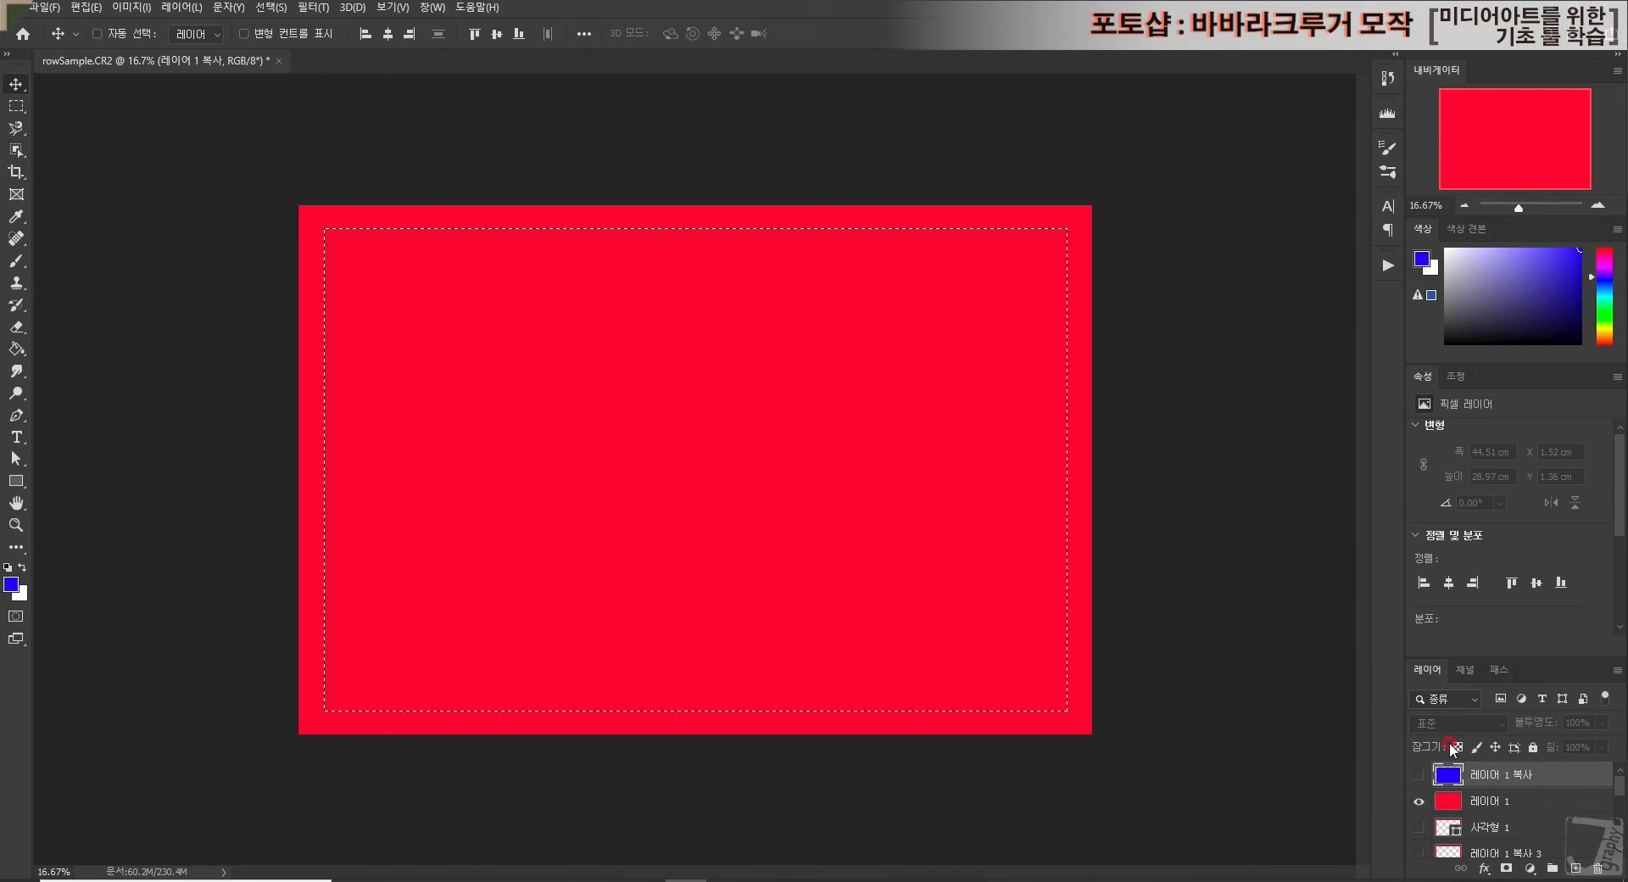
Step: Delete the selected area from the red 레이어 1 layer to leave a frame, and deselect
click(1476, 802)
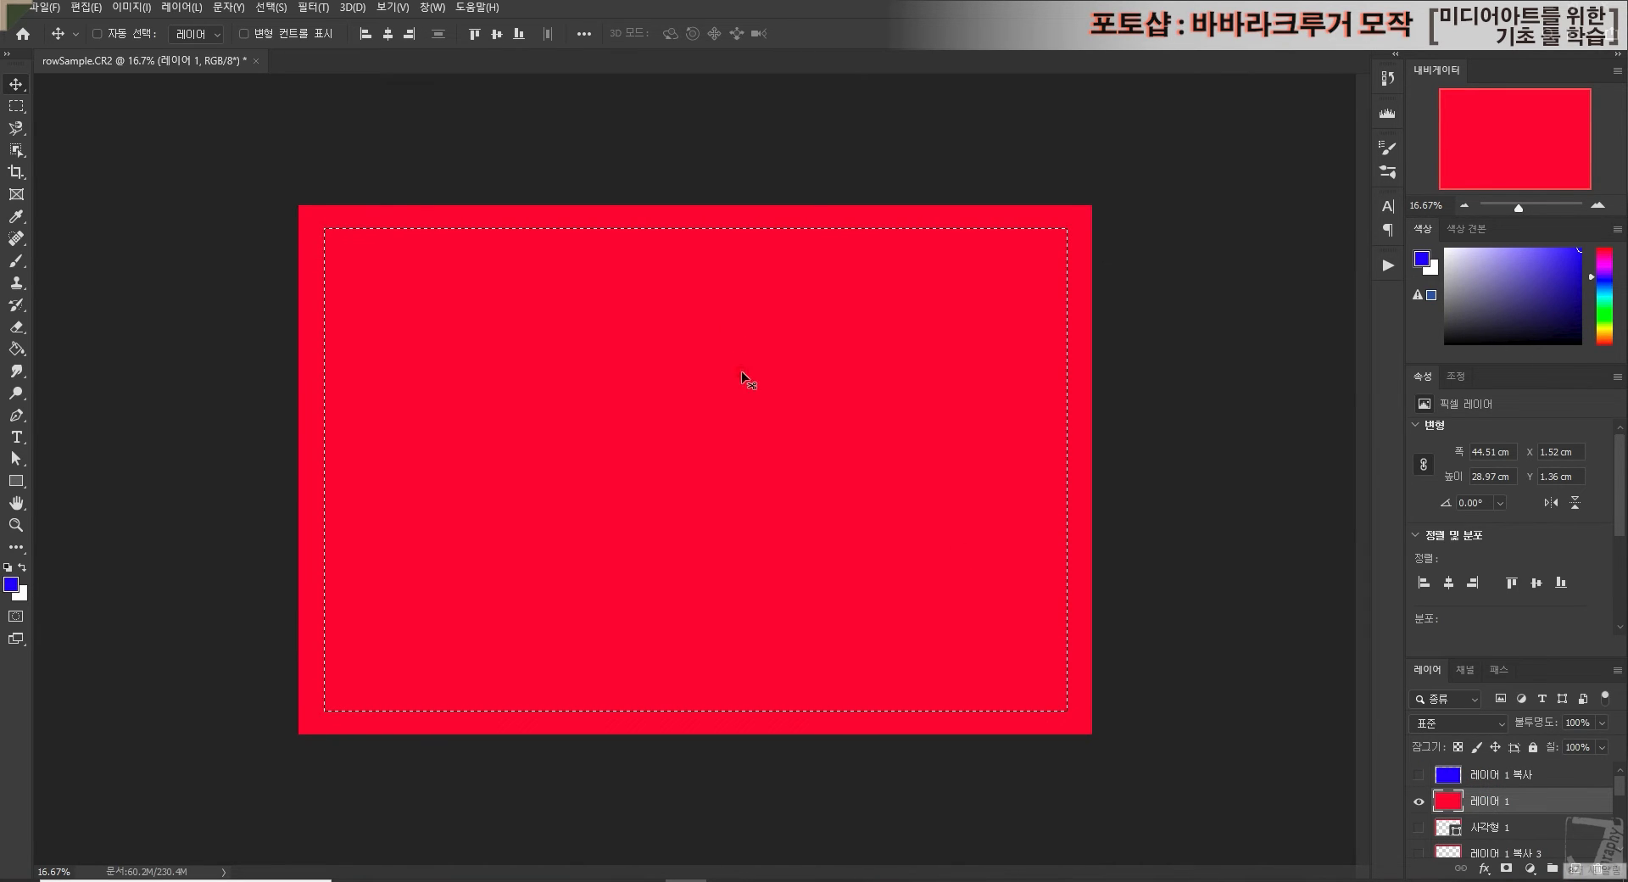
key(Delete)
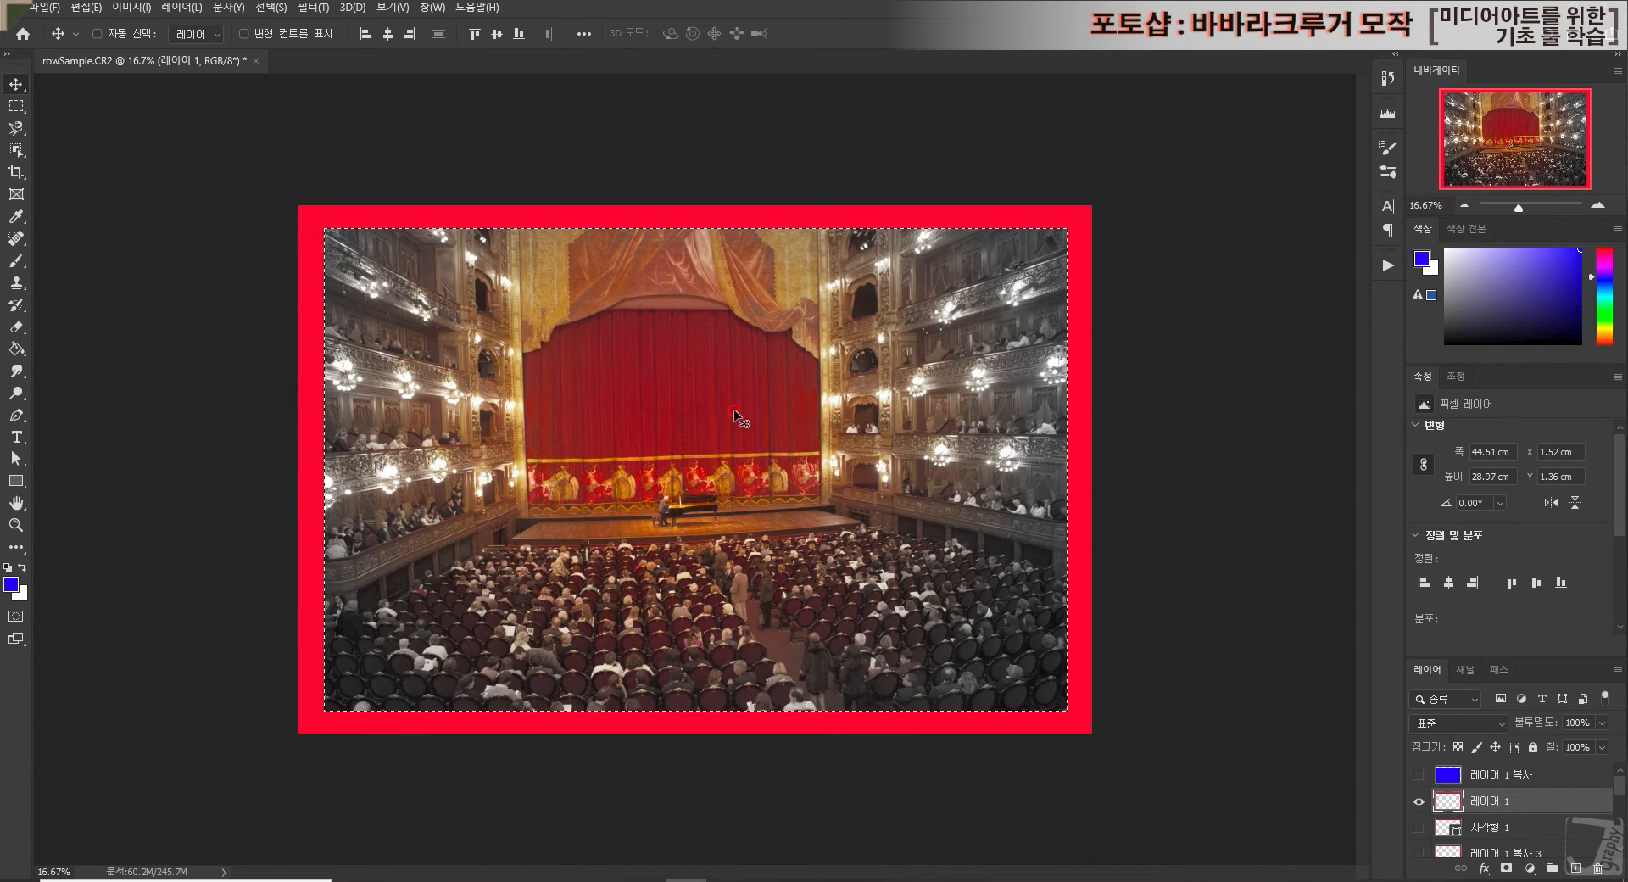
key(ctrl+d)
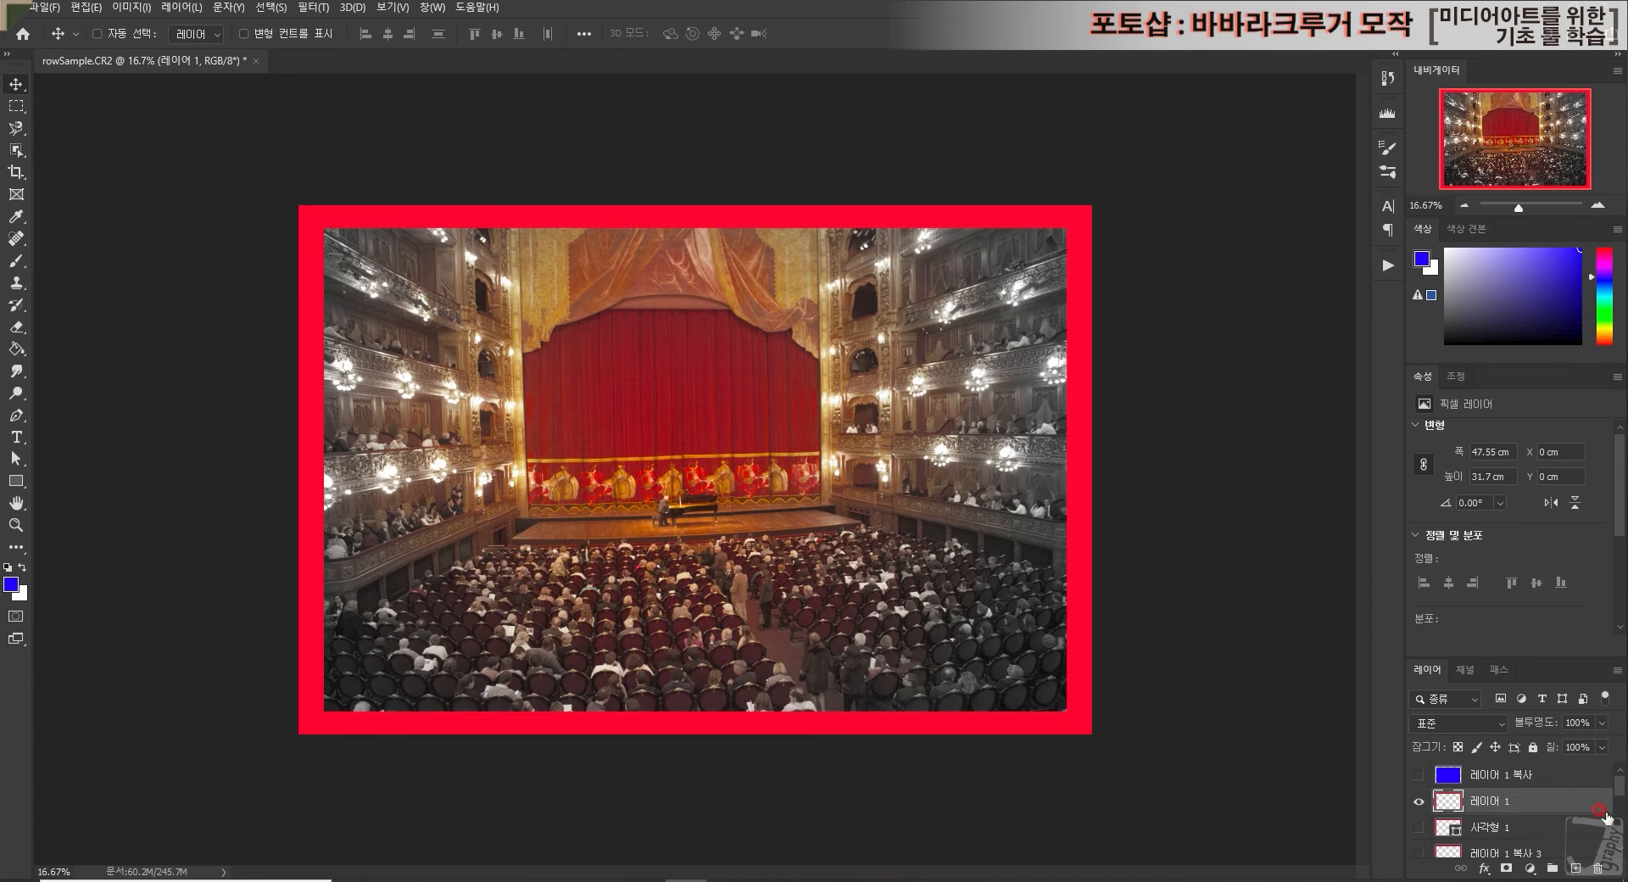
Step: Enlarge the layer list and hide the red frame layer 레이어 1
drag(1566, 653, 1572, 522)
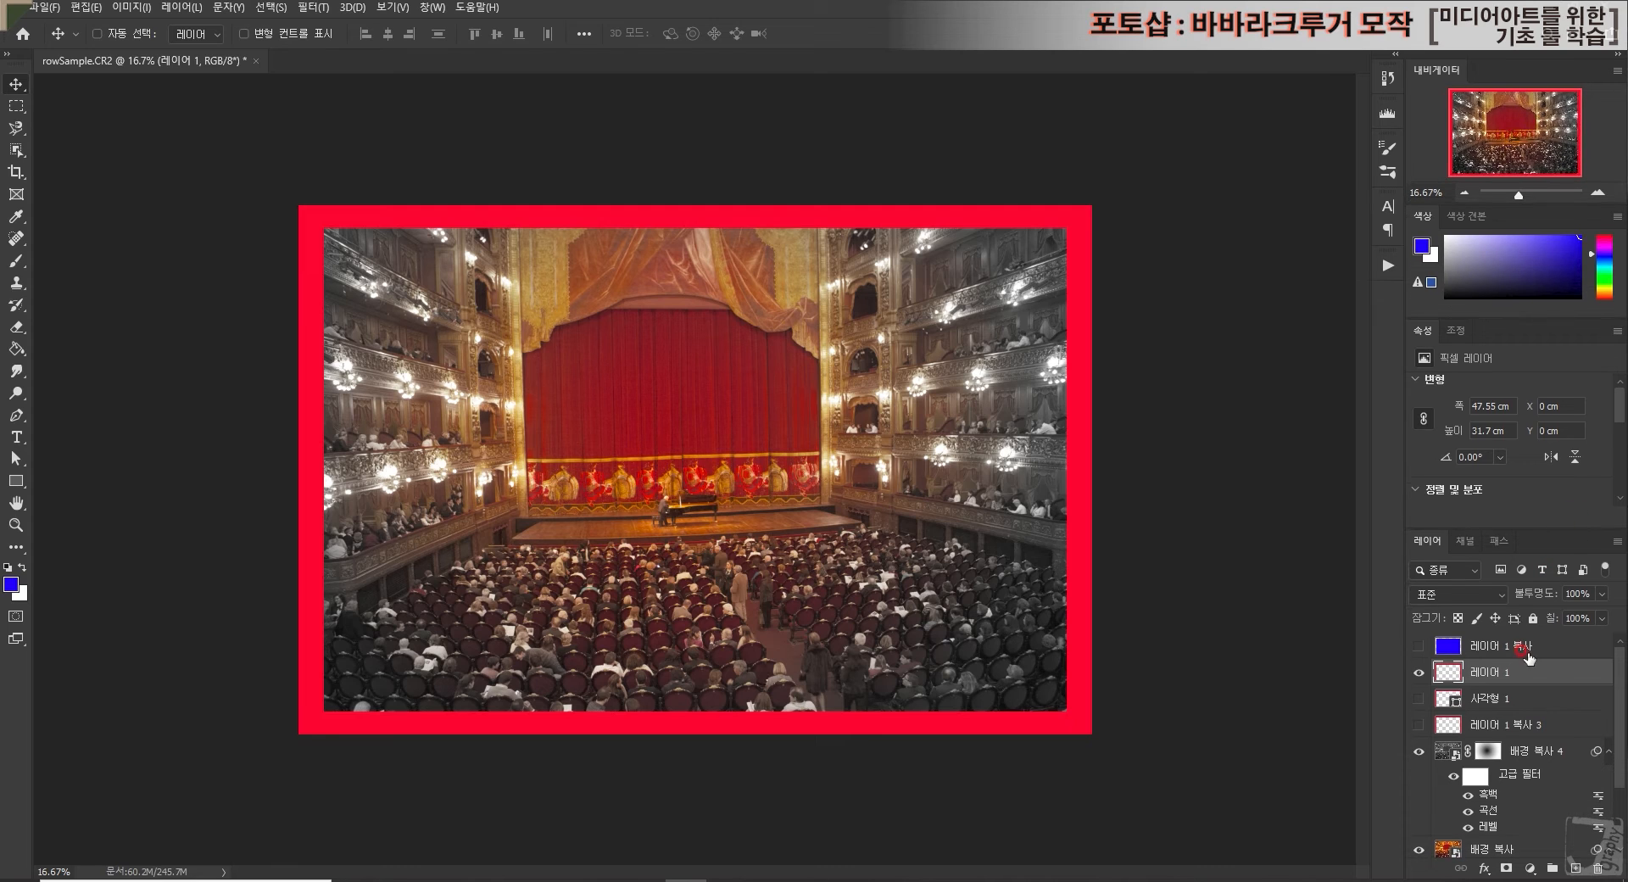
click(1418, 672)
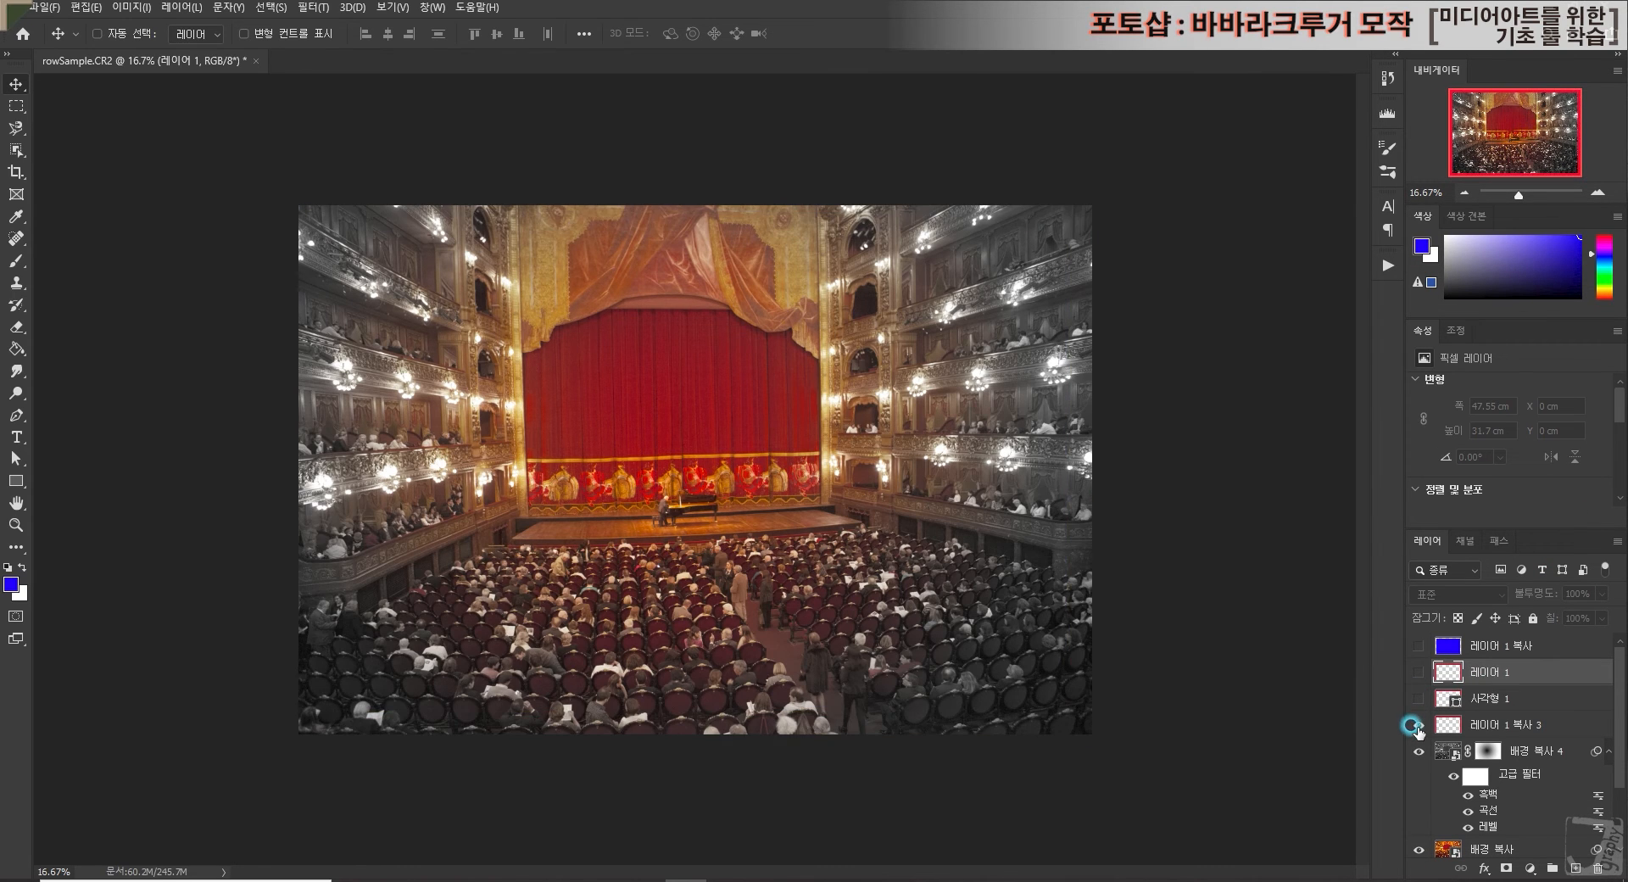
Step: Hide the frame layer 레이어 1 복사 3 and show 사각형 1, comparing its border with the one on 레이어 1
click(1418, 725)
click(1418, 725)
click(1418, 698)
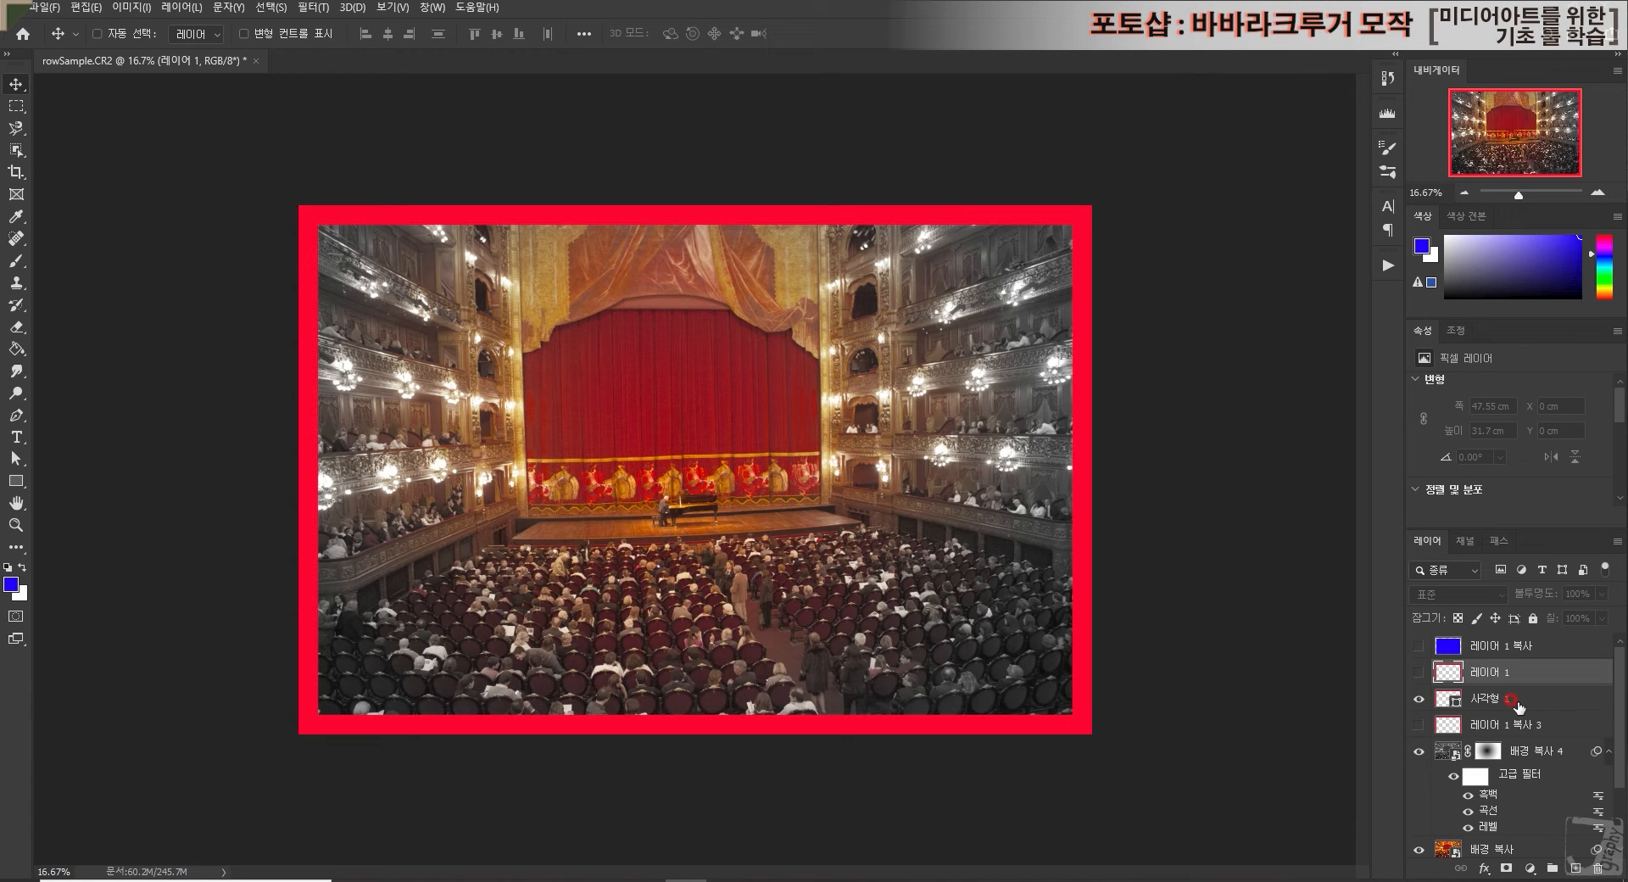
click(1417, 671)
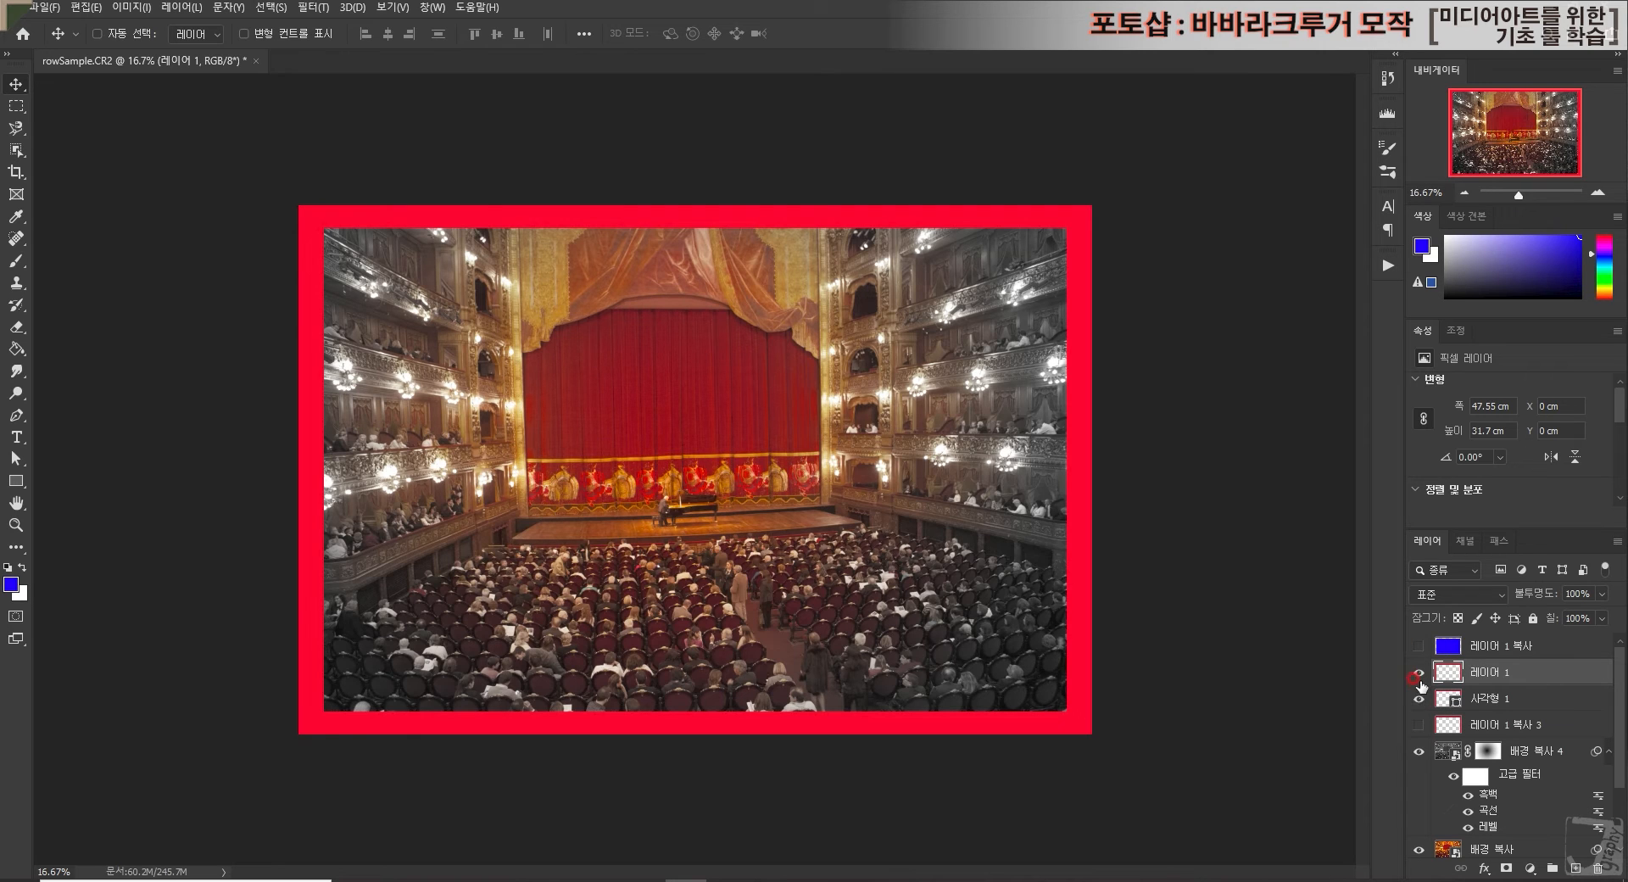
click(1418, 673)
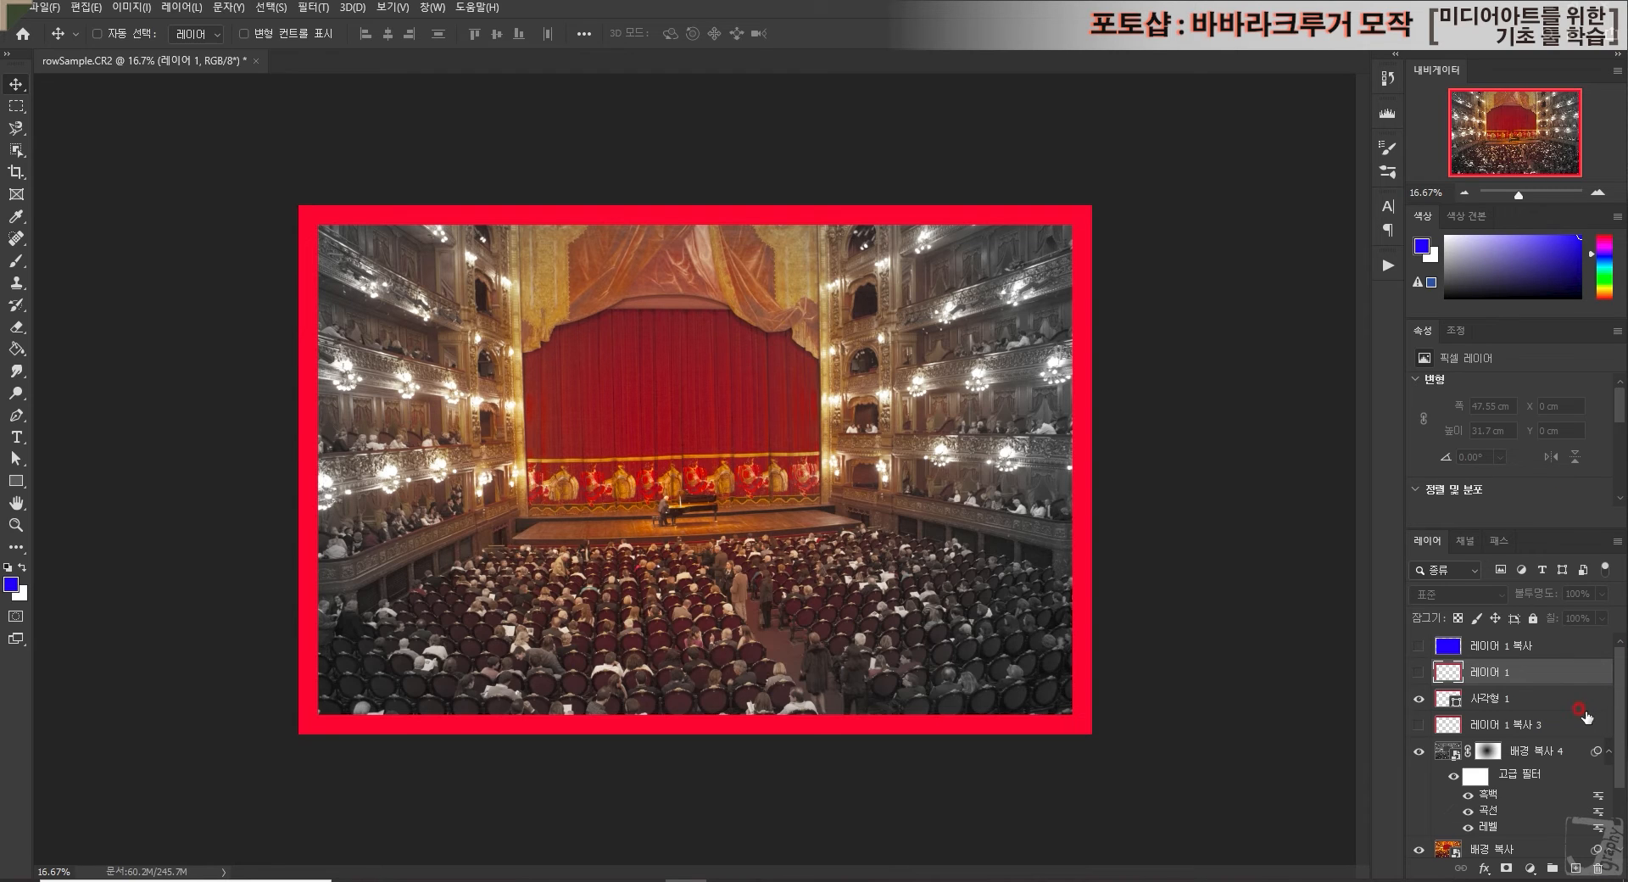
Step: Delete the unneeded layers 레이어 1 복사 3, 레이어 1 and 레이어 1 복사, keeping only the 사각형 1 frame
drag(1544, 728, 1597, 868)
click(1531, 672)
drag(1534, 674, 1597, 868)
drag(1531, 657, 1597, 868)
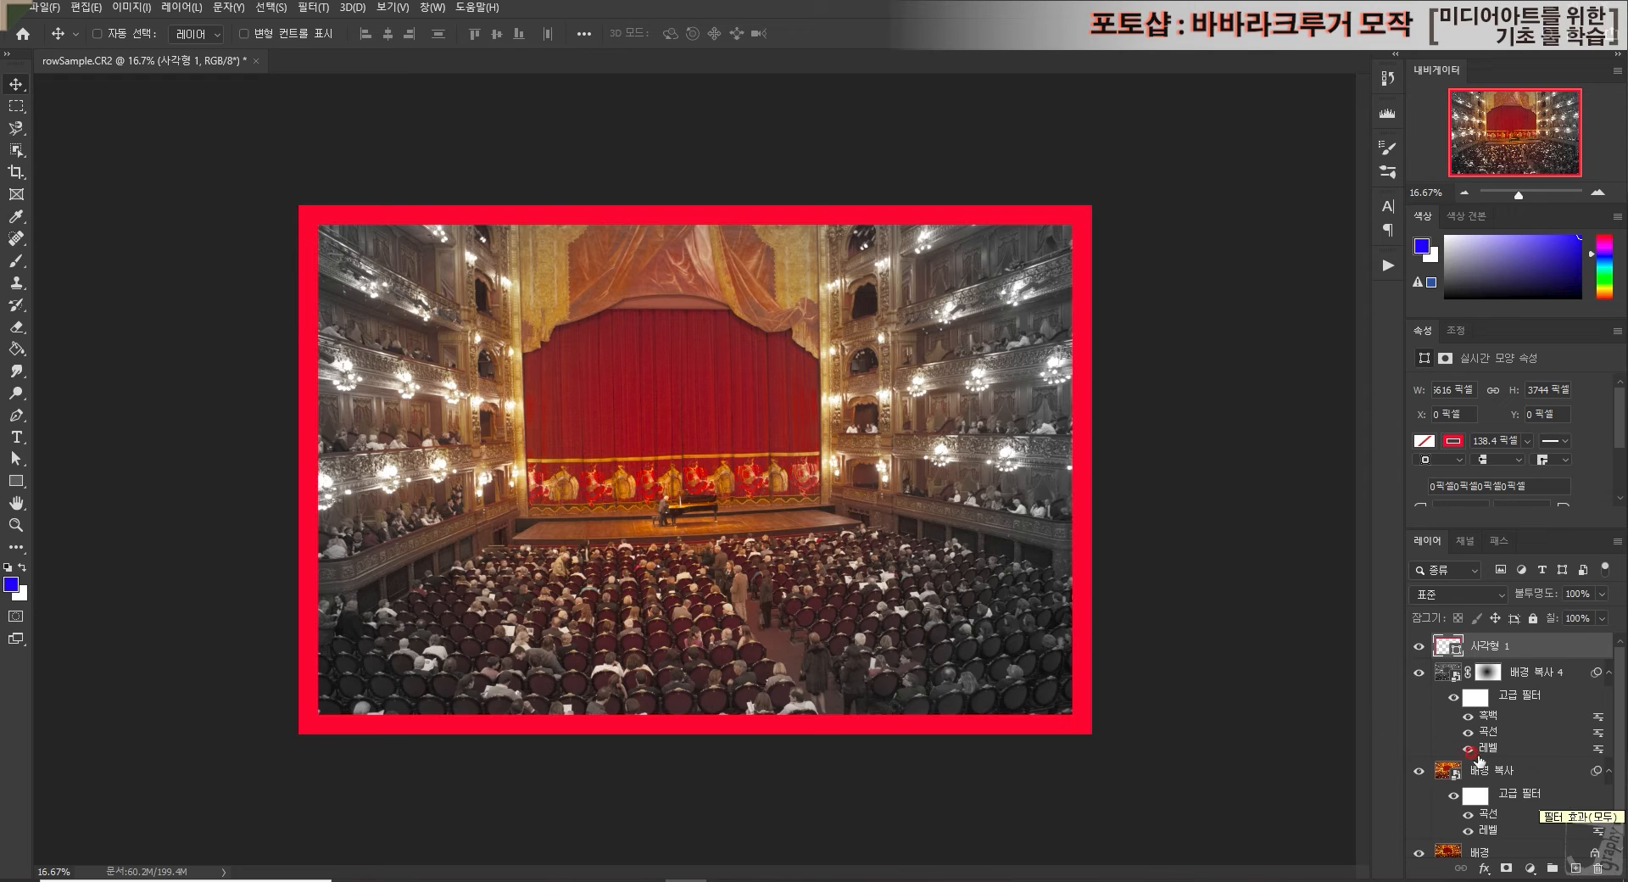
click(1211, 628)
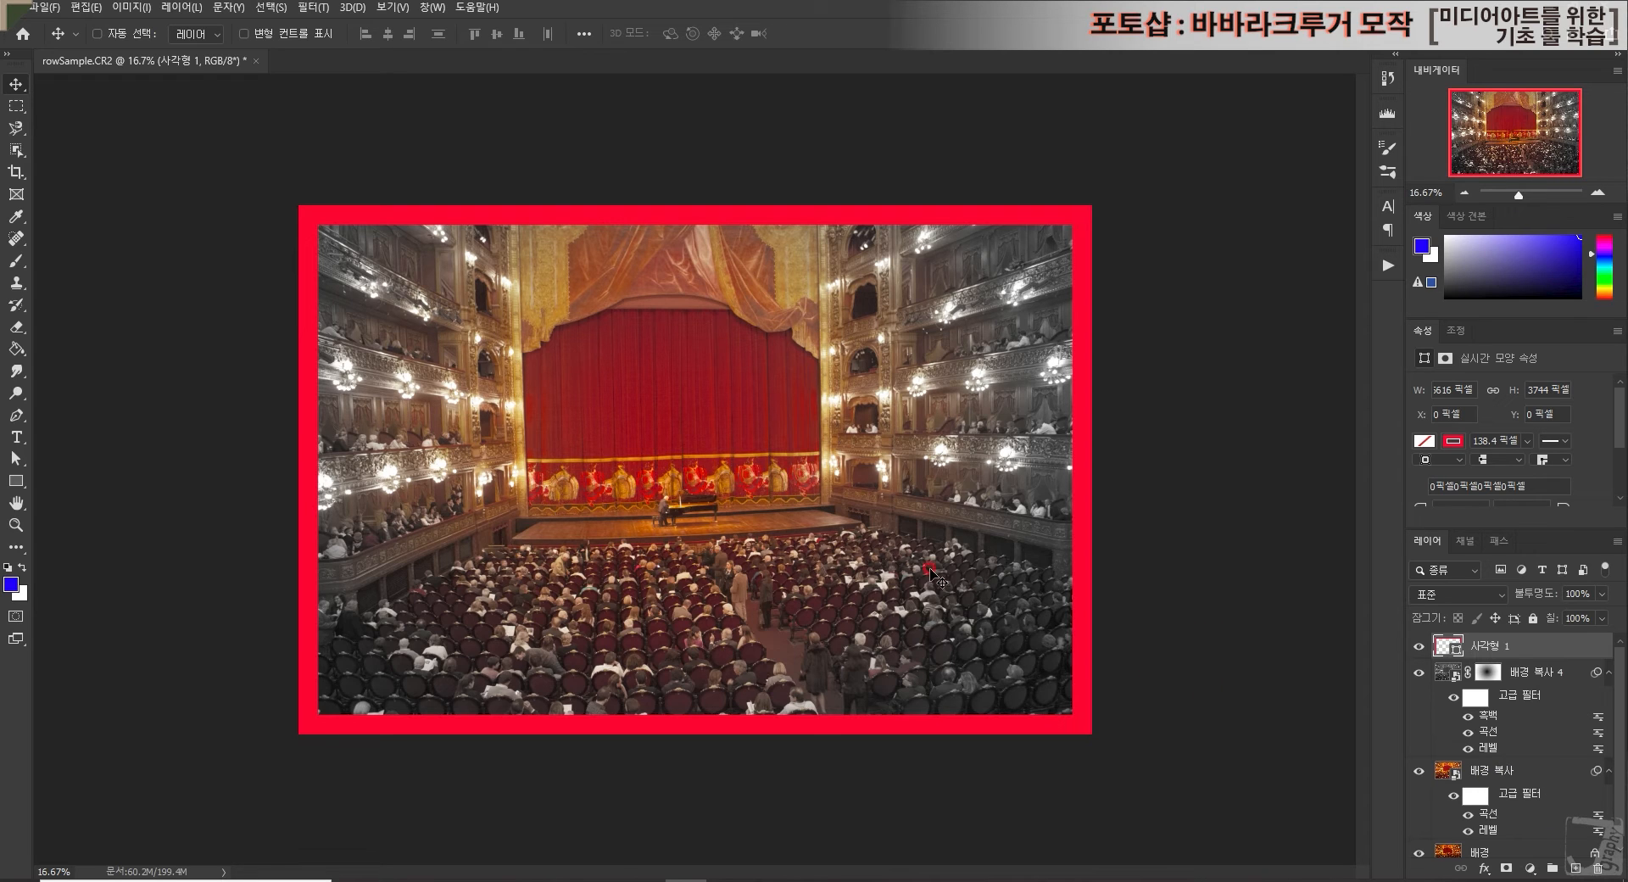
click(729, 294)
click(531, 393)
click(16, 436)
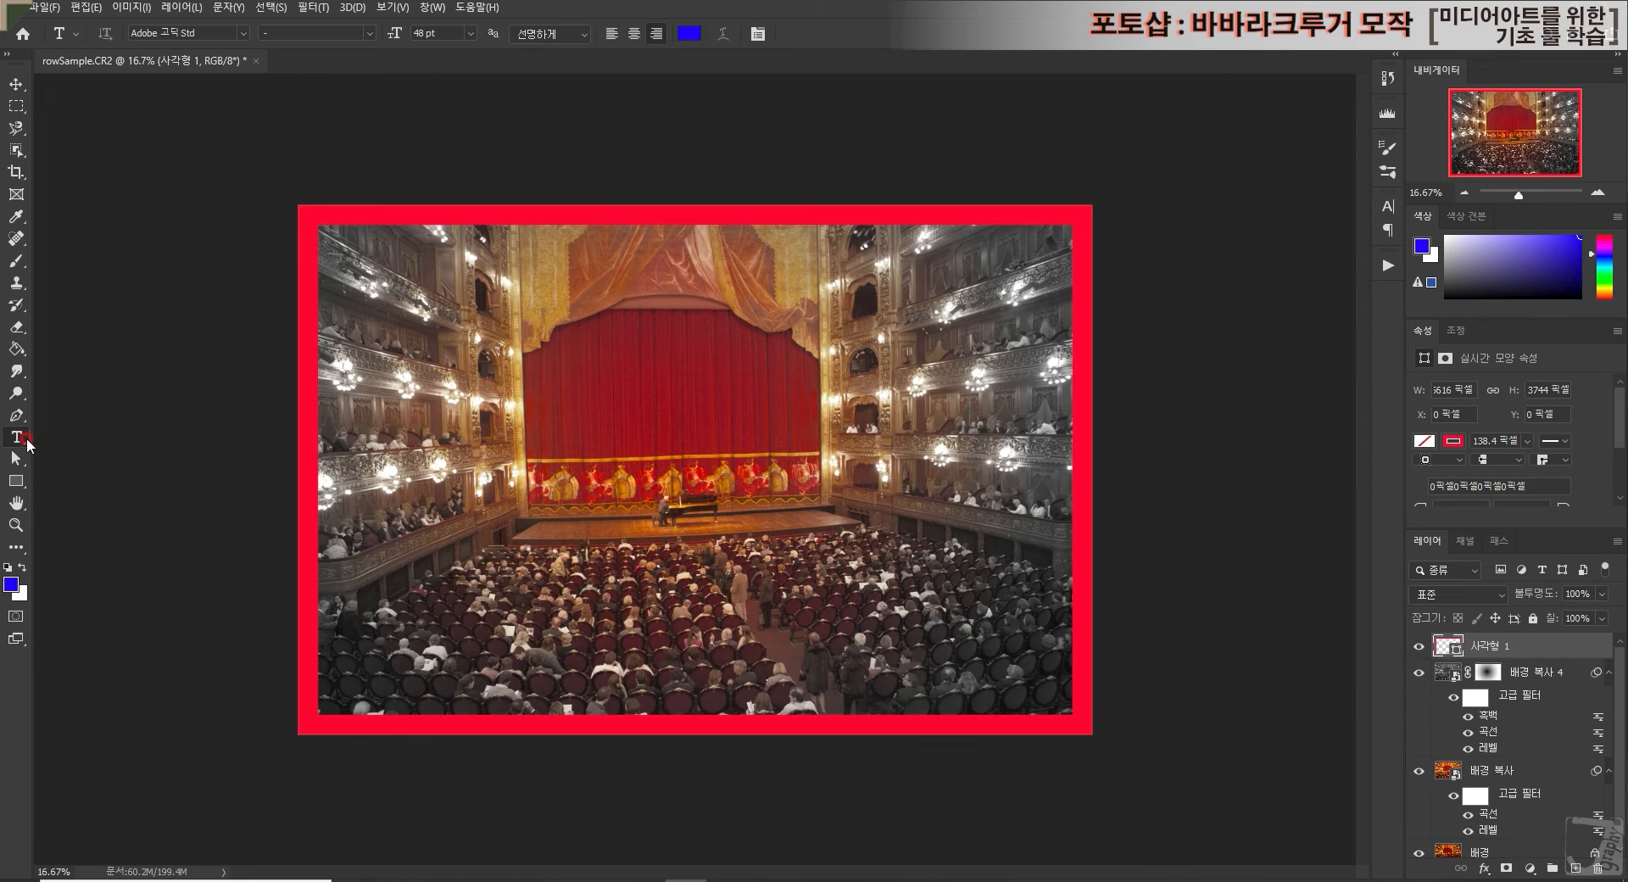
click(26, 87)
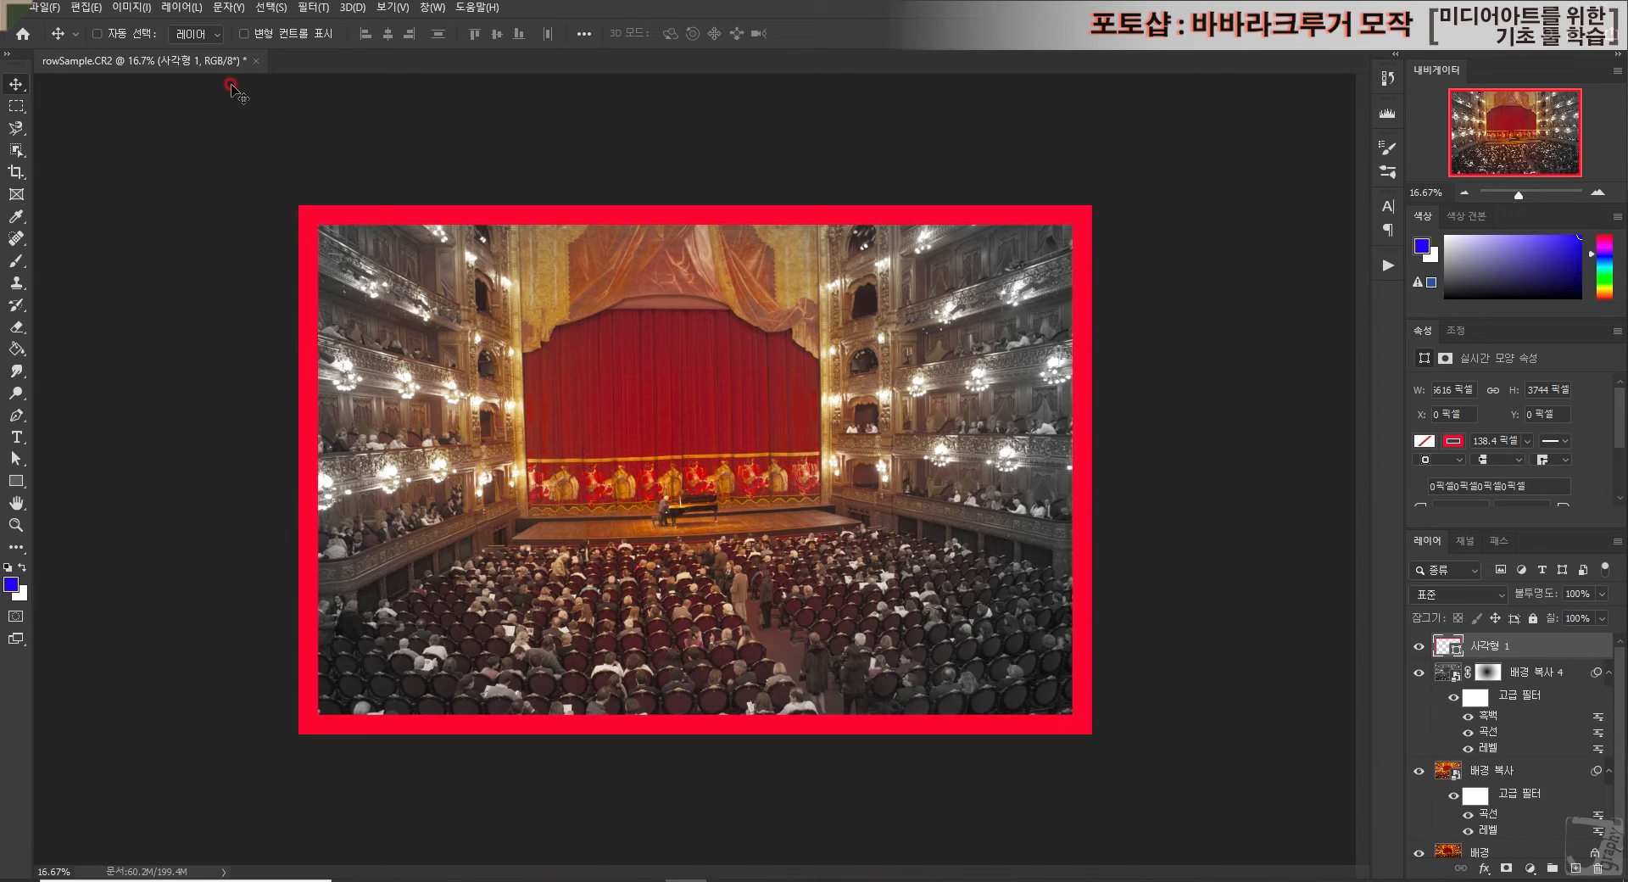
Step: Remove the stroke from the 사각형 1 frame shape and set it back to red
click(16, 481)
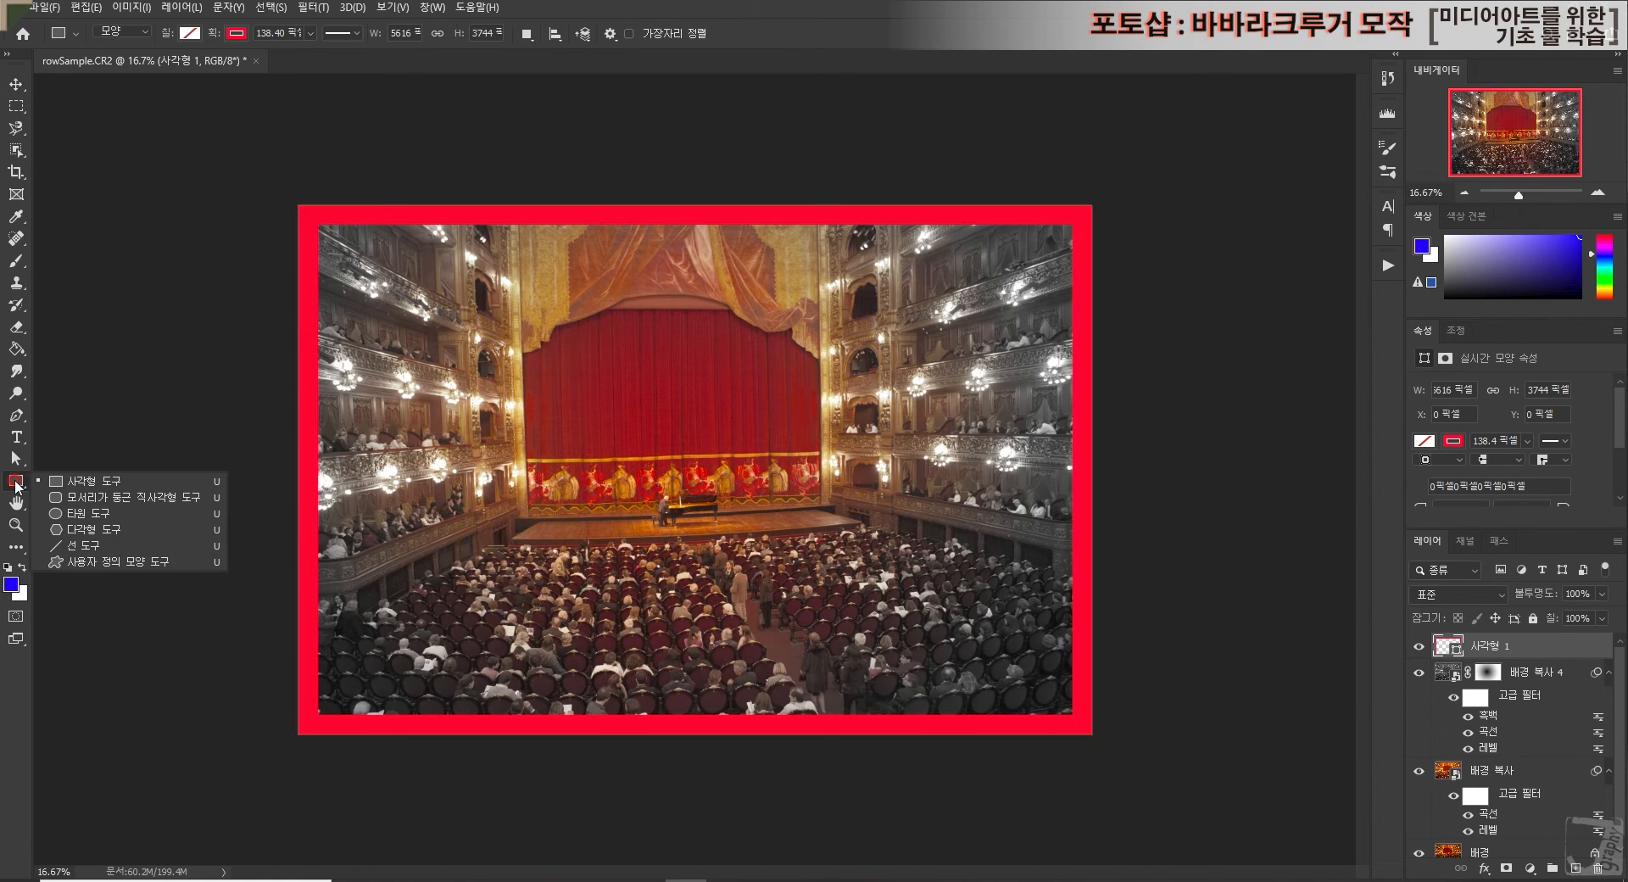
click(16, 483)
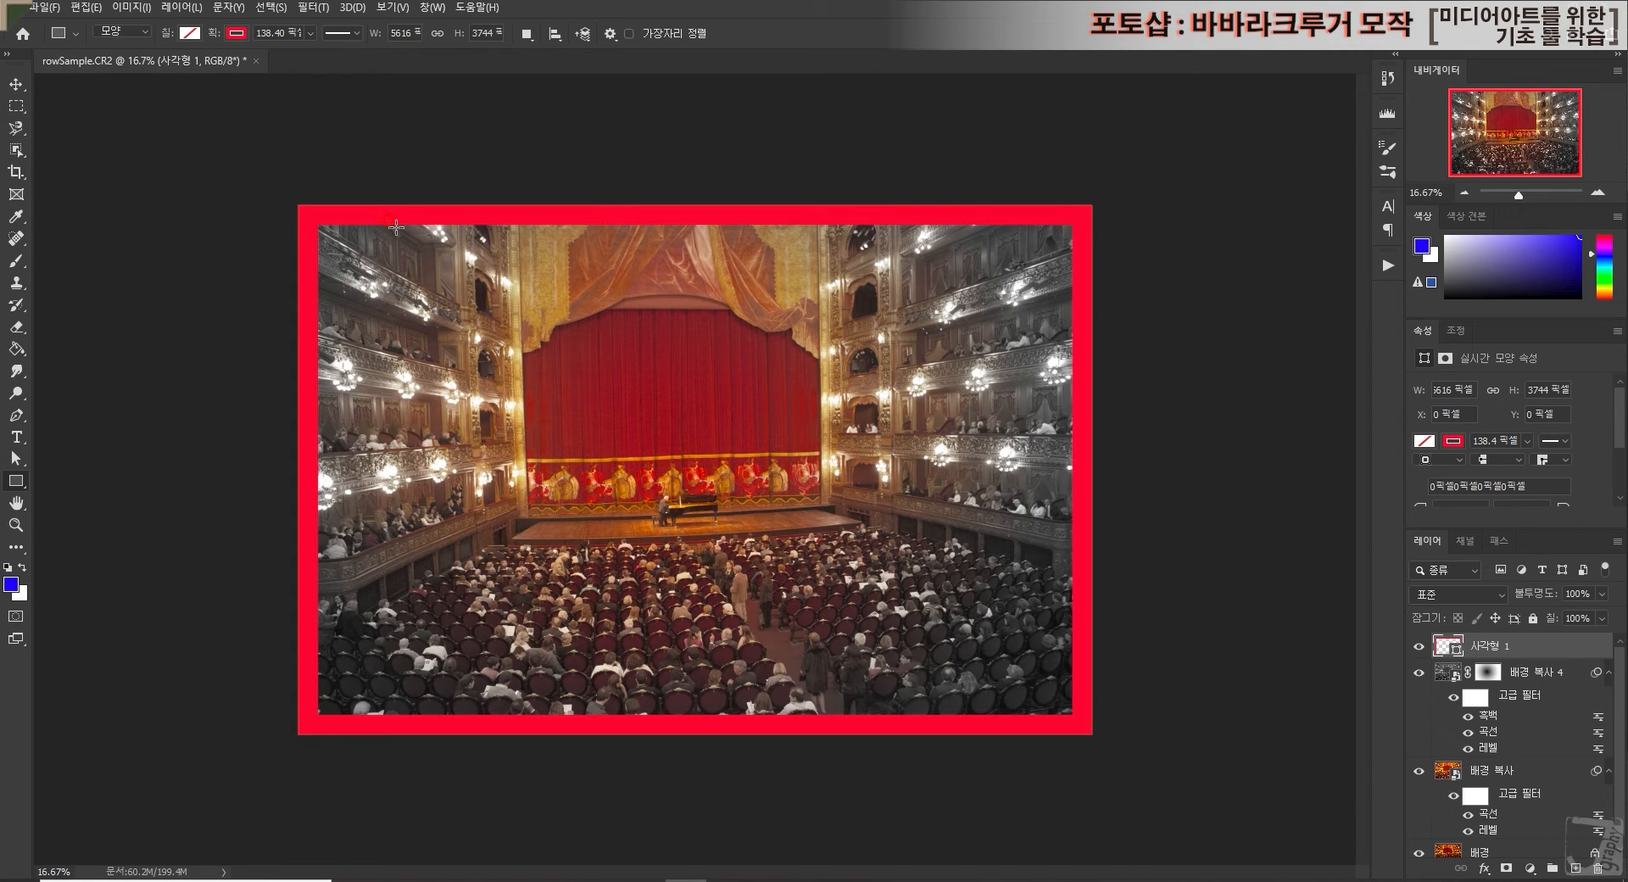
click(1491, 651)
click(232, 35)
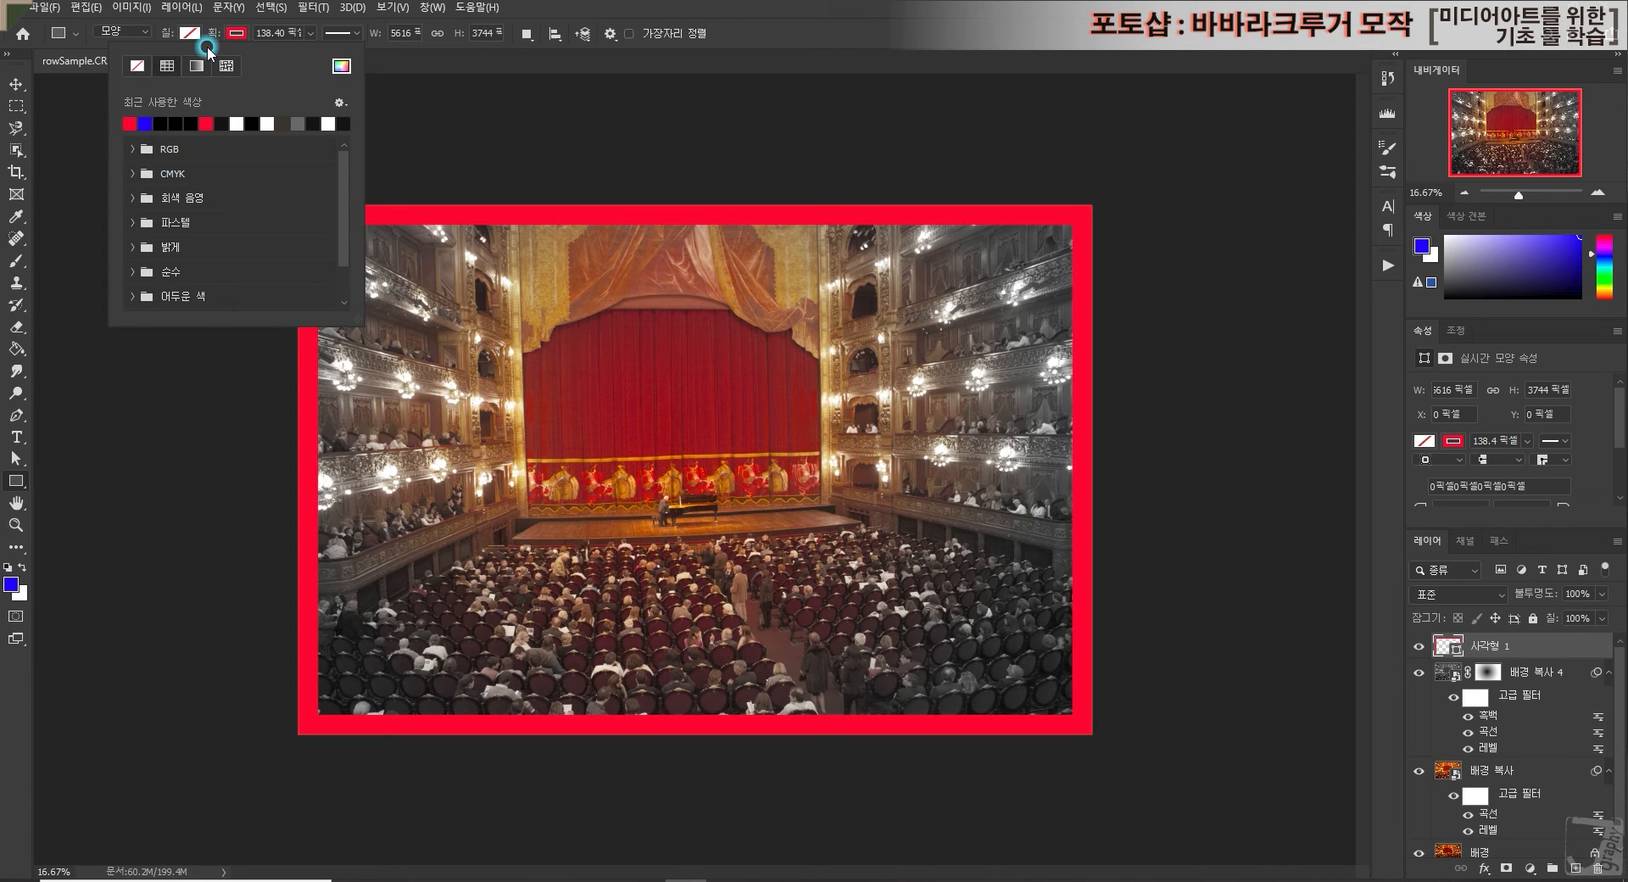
click(137, 67)
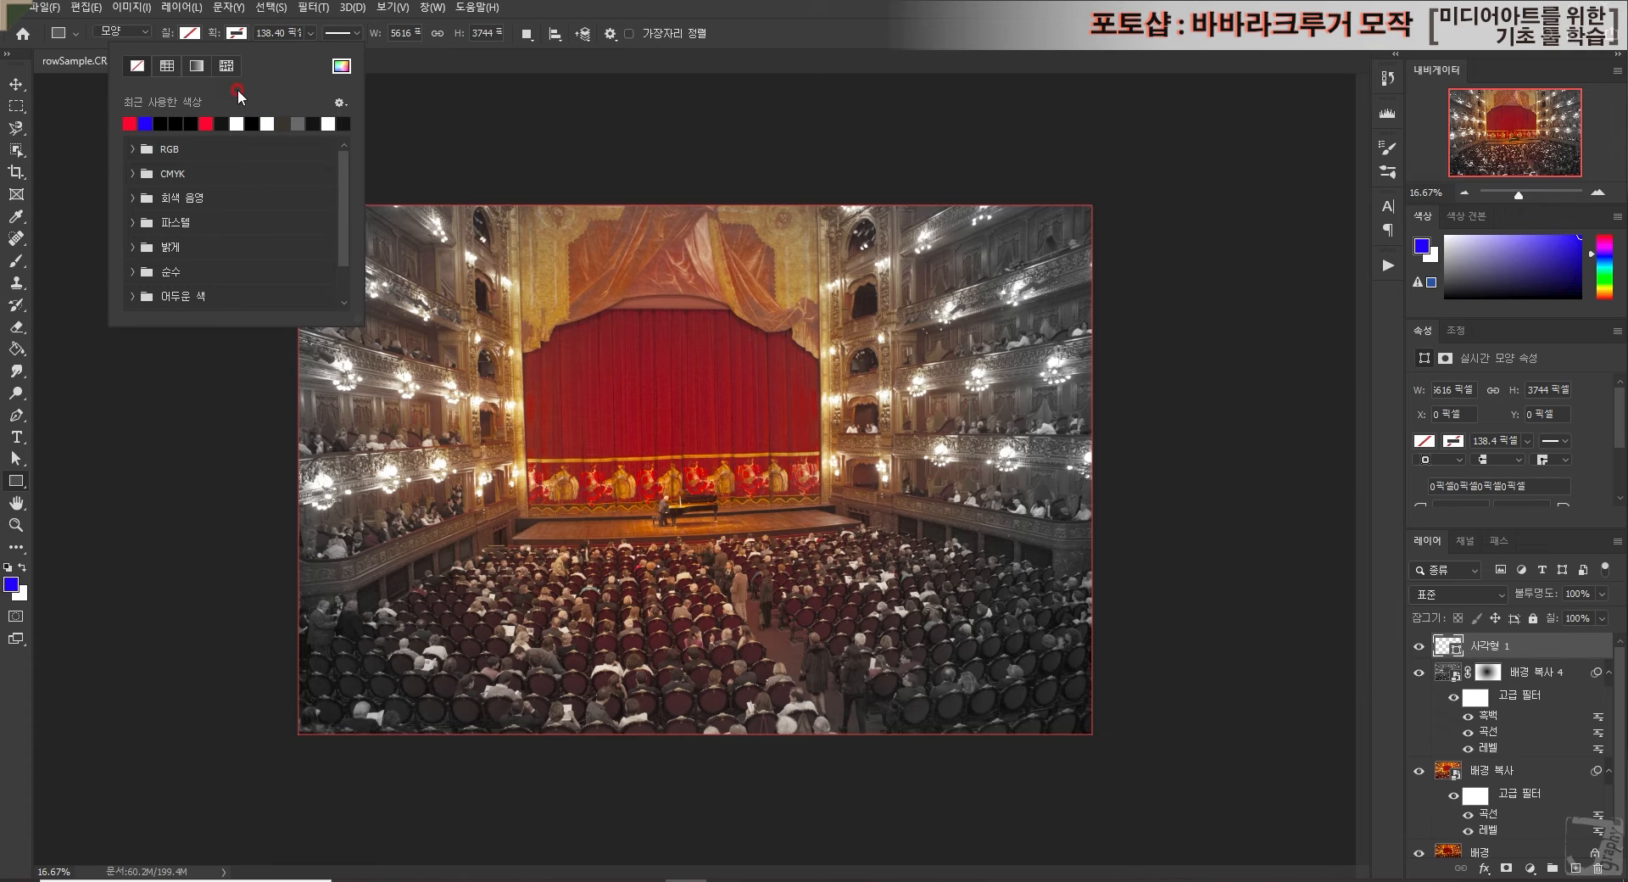
click(129, 123)
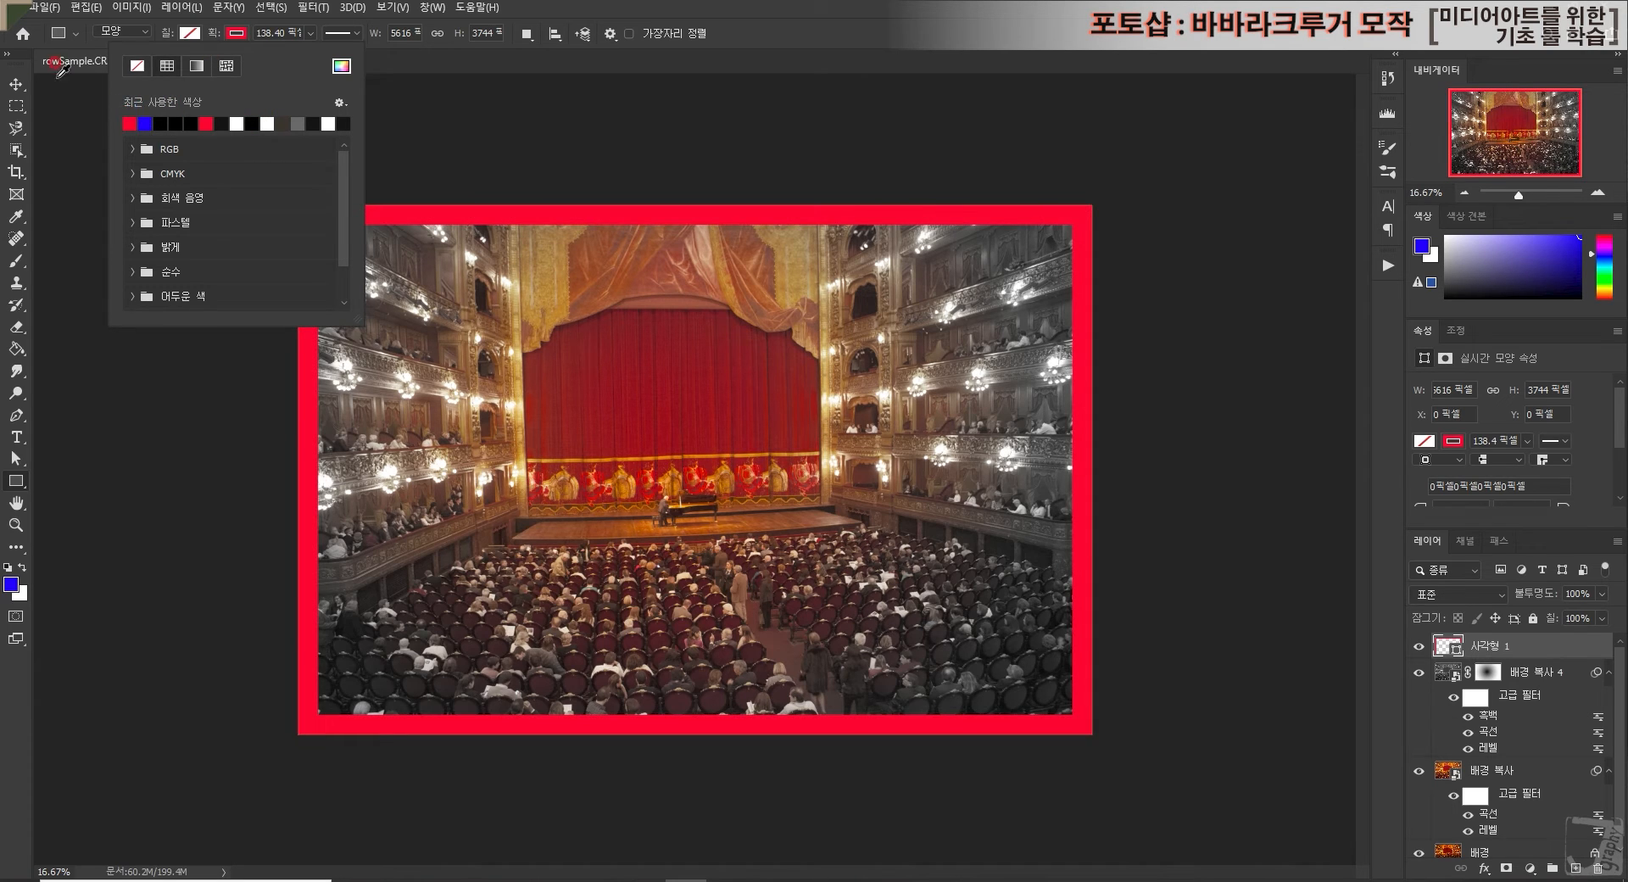
Step: Select the 배경 복사 4 layer and set the Rectangle tool to a red fill with no stroke
click(1524, 675)
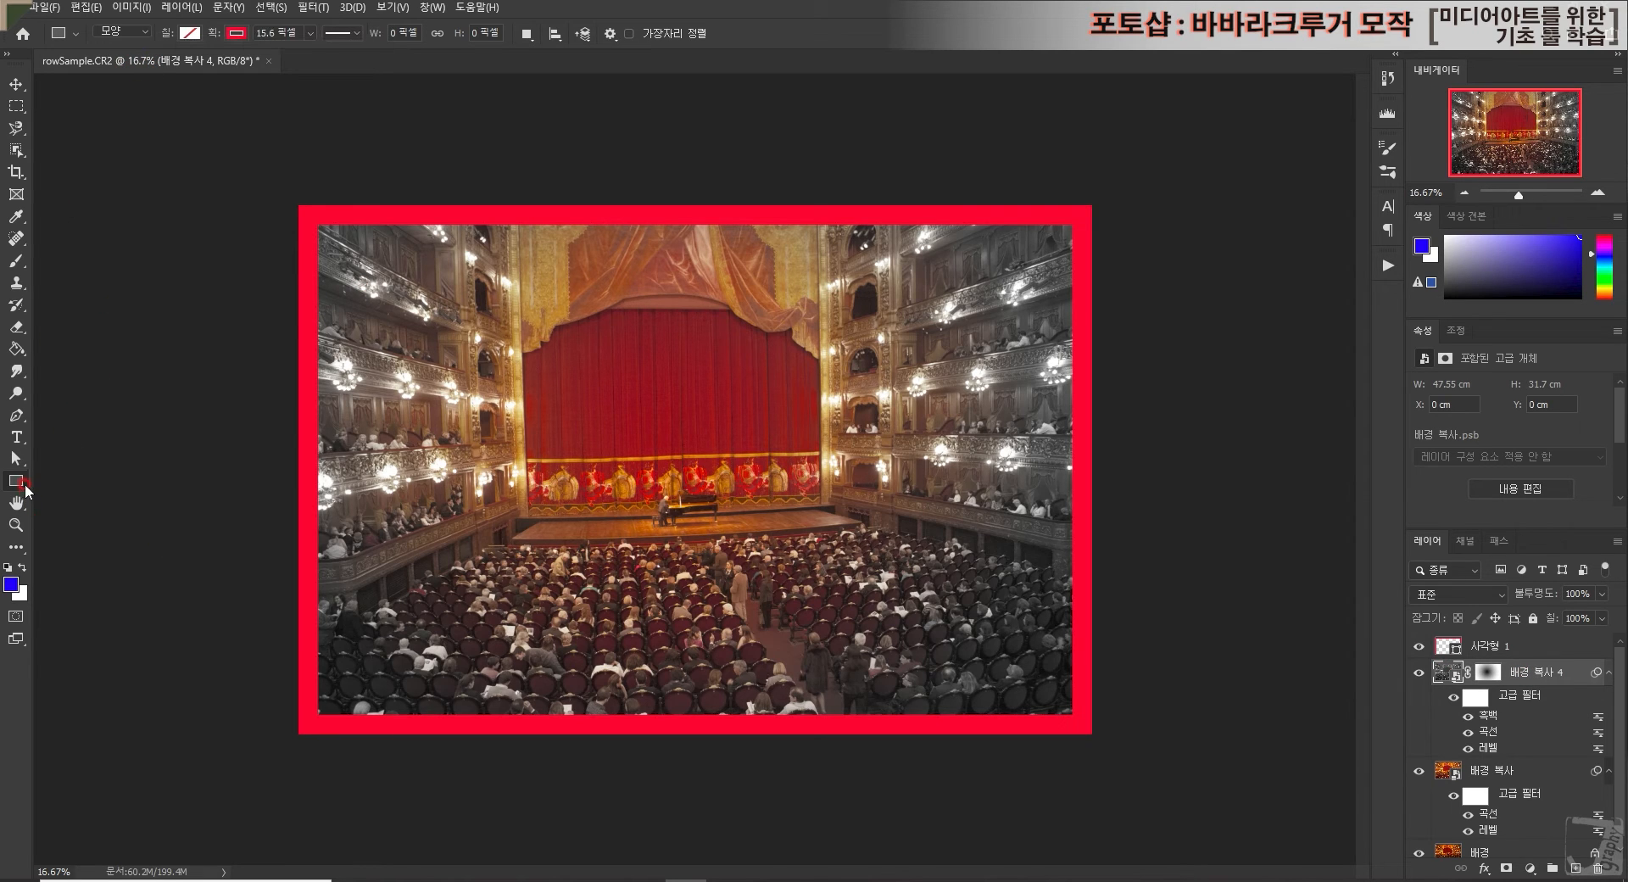
click(198, 38)
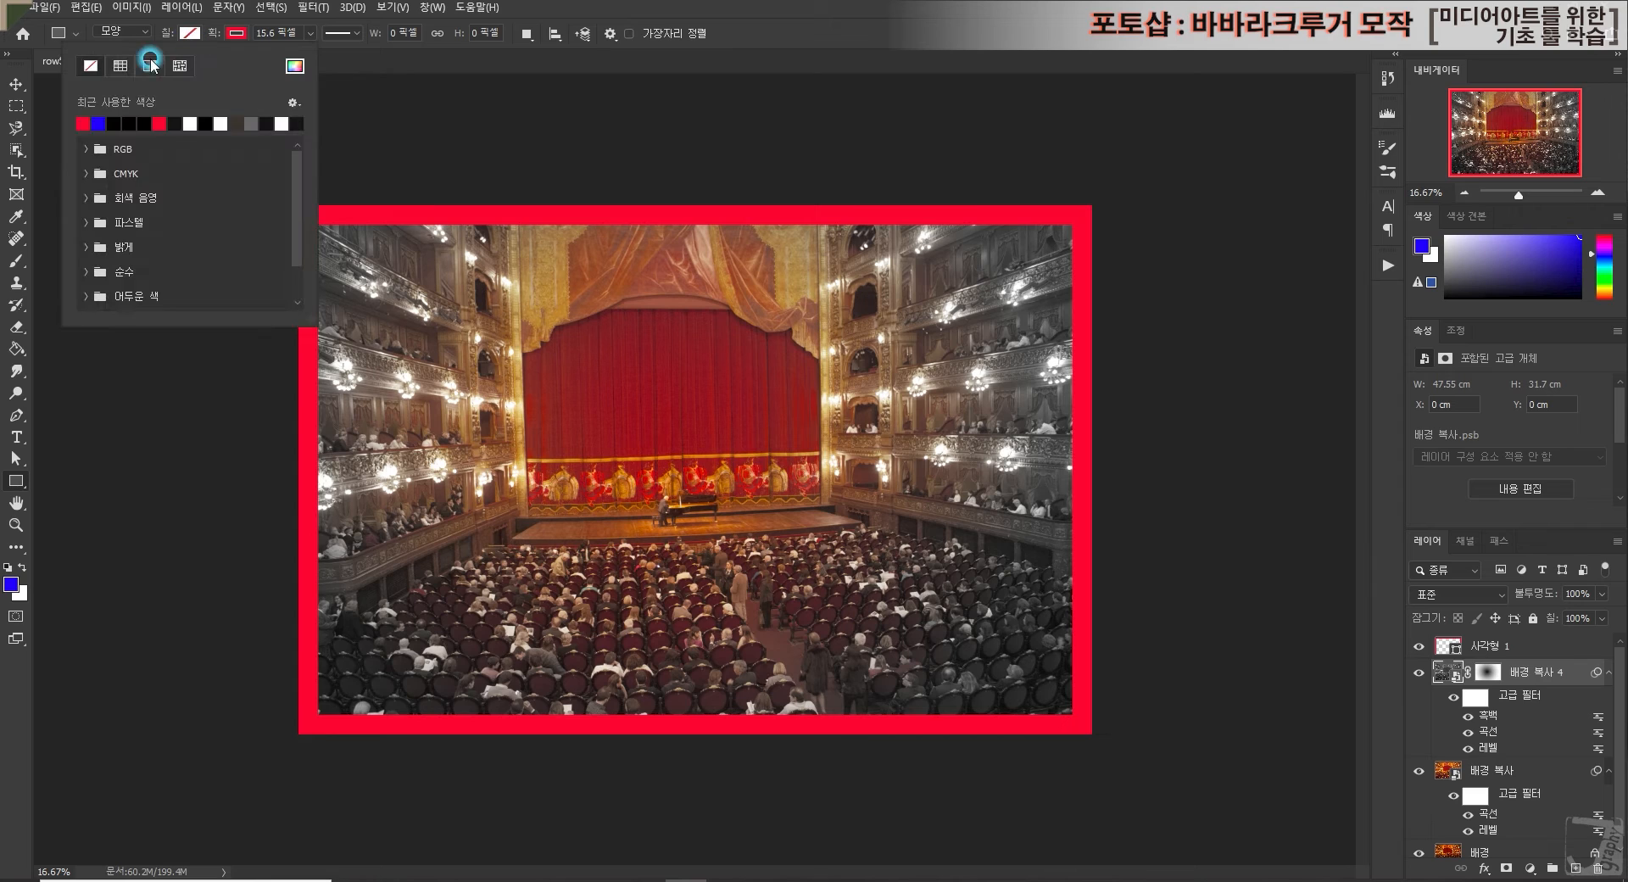
click(82, 123)
click(236, 33)
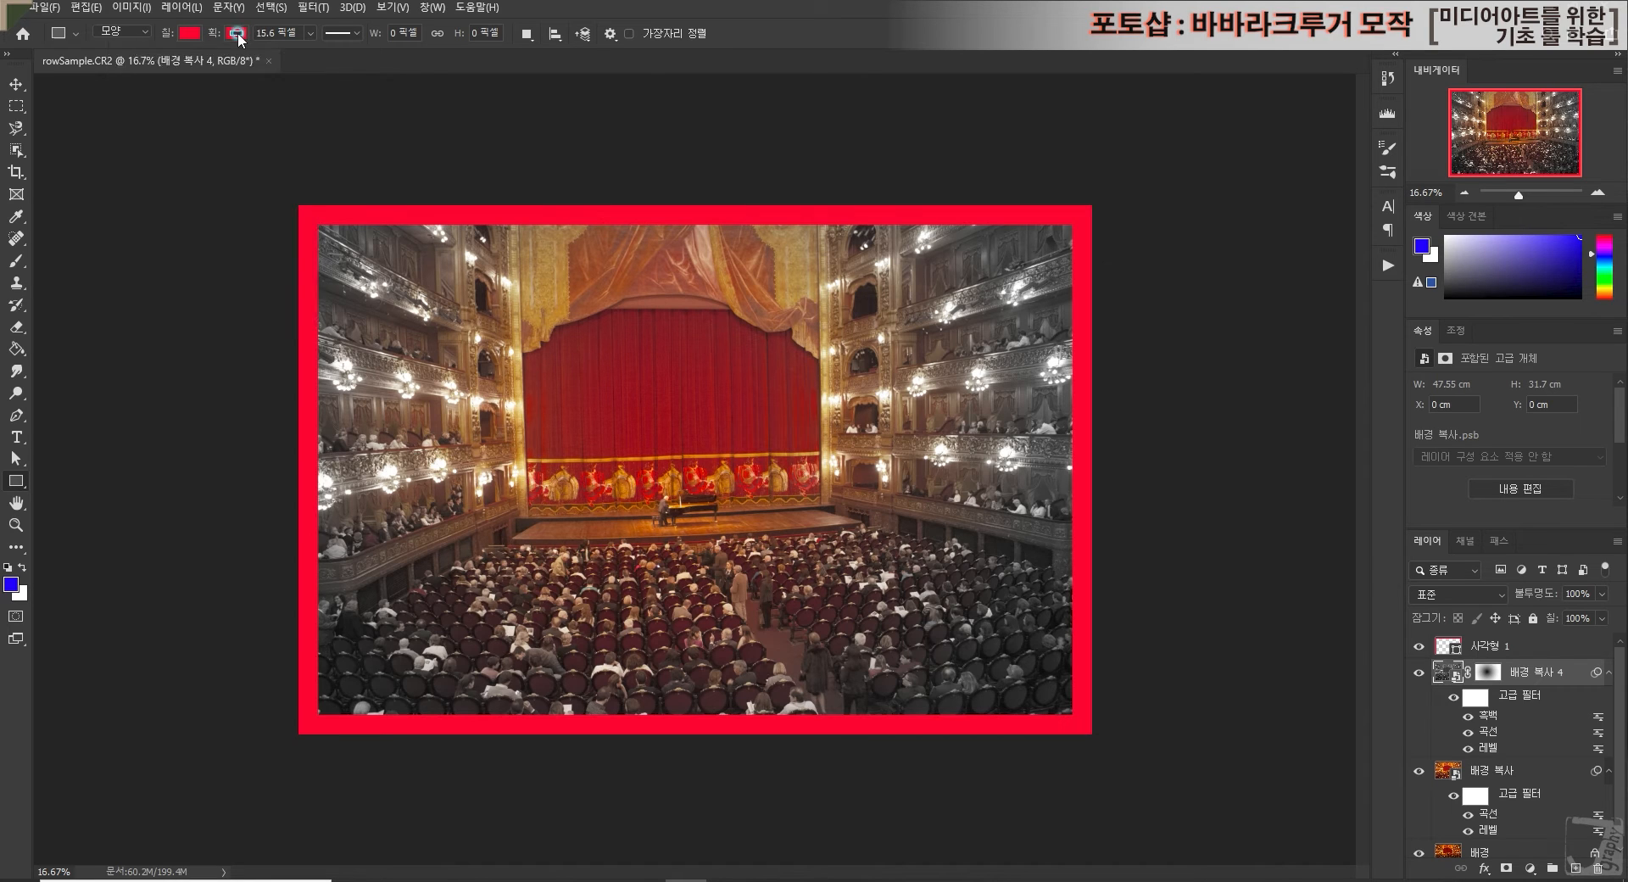
click(134, 70)
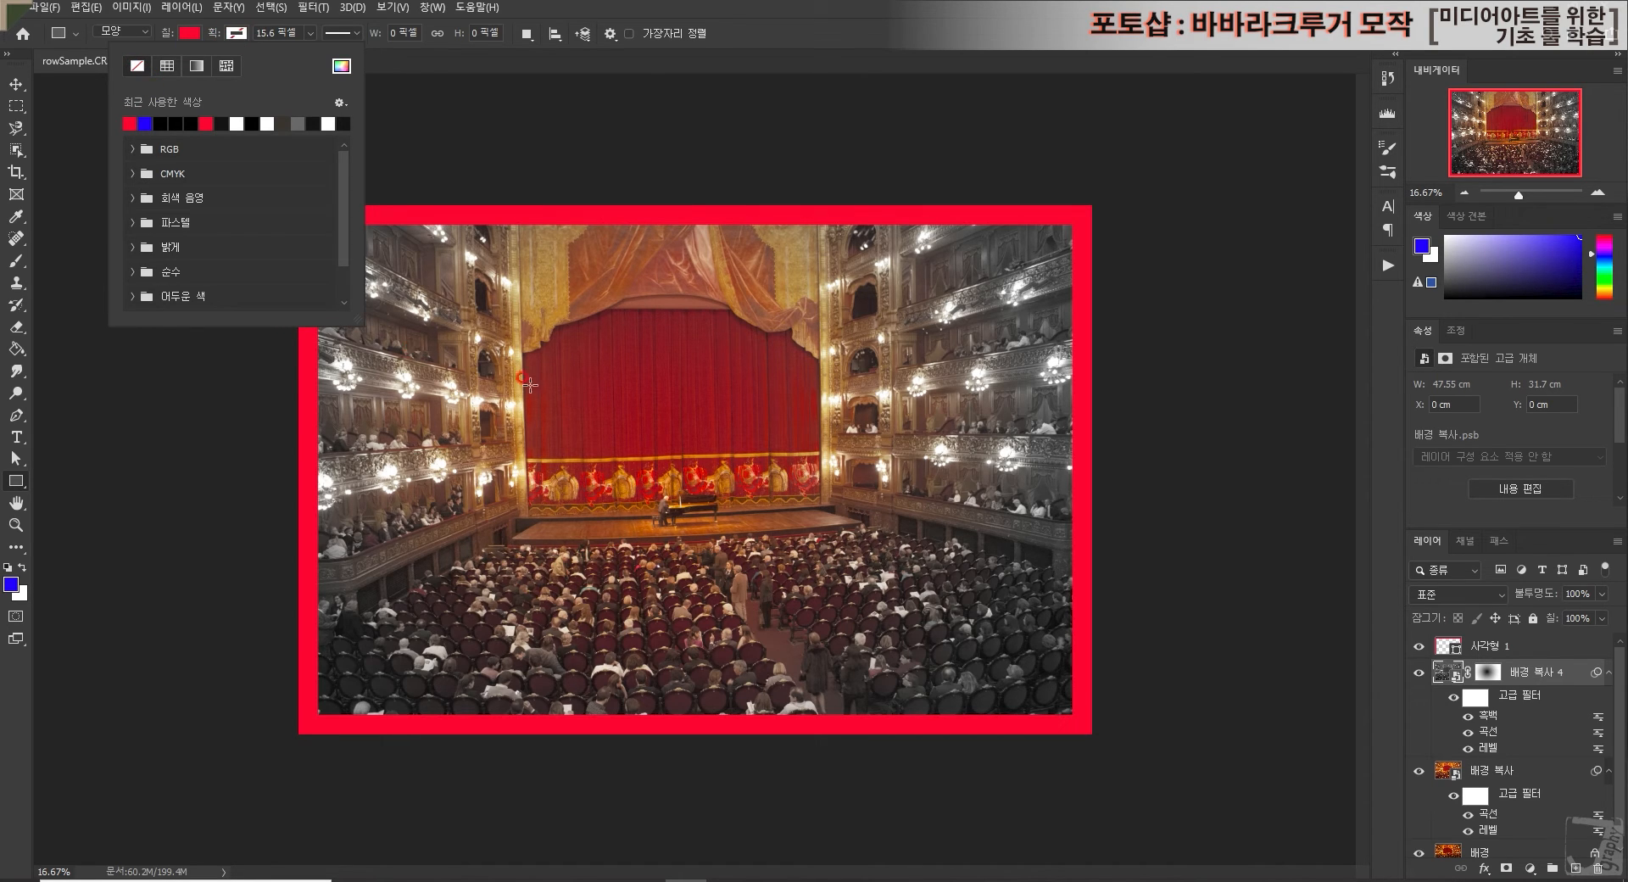
Step: Draw two red bars over the stage, about 2436 × 378 px above and about 1980 × 426 px lower and further right
drag(448, 333, 791, 387)
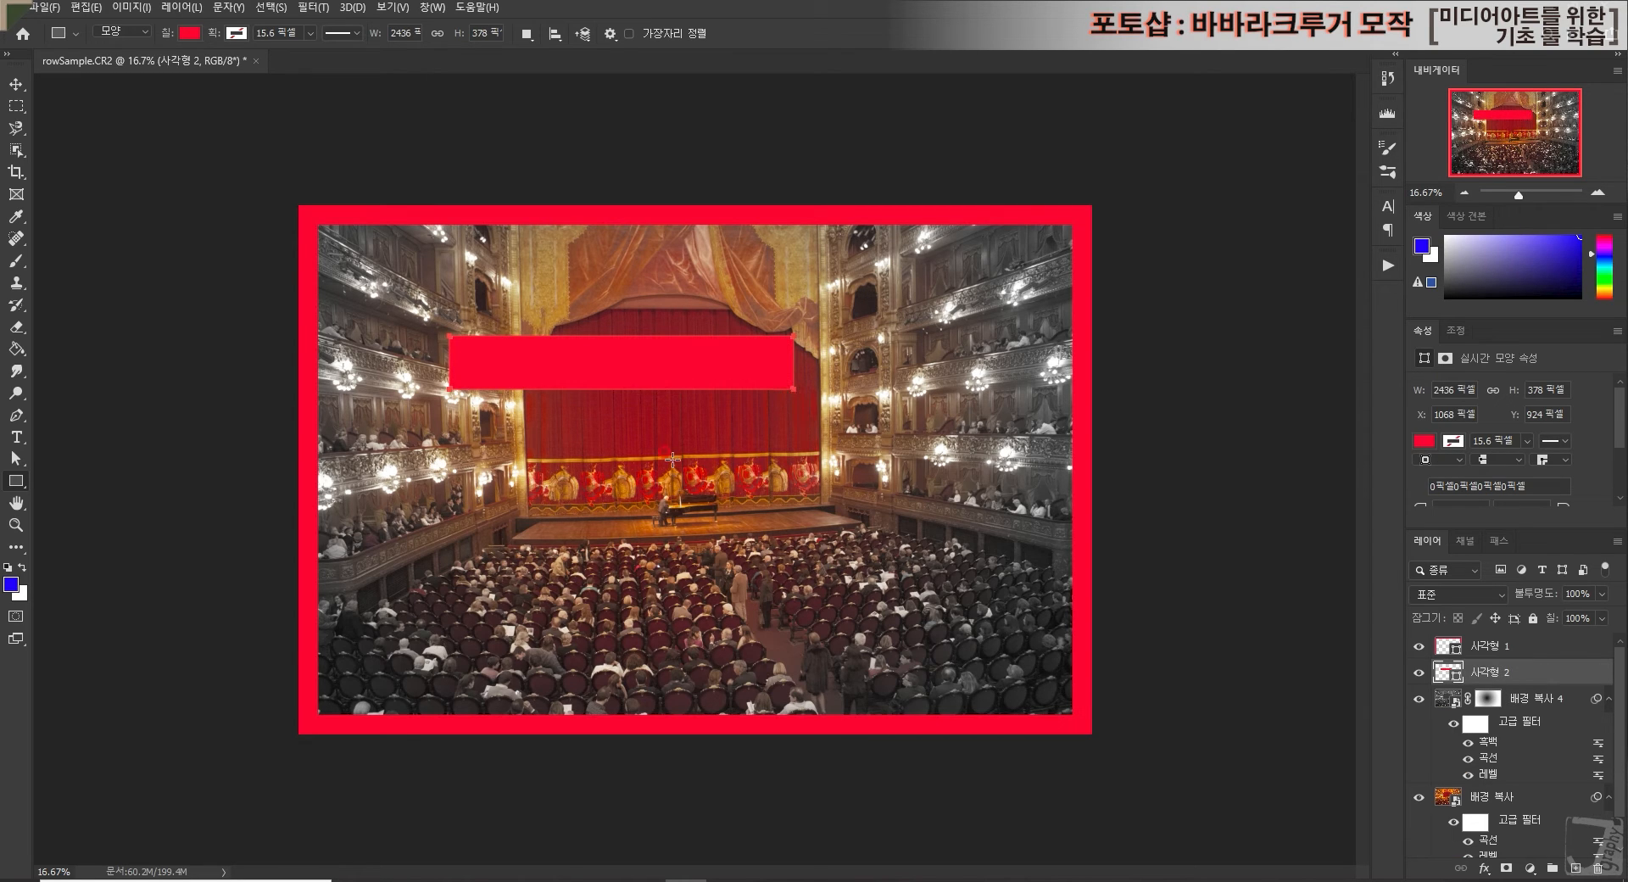
drag(669, 460, 933, 508)
click(1493, 698)
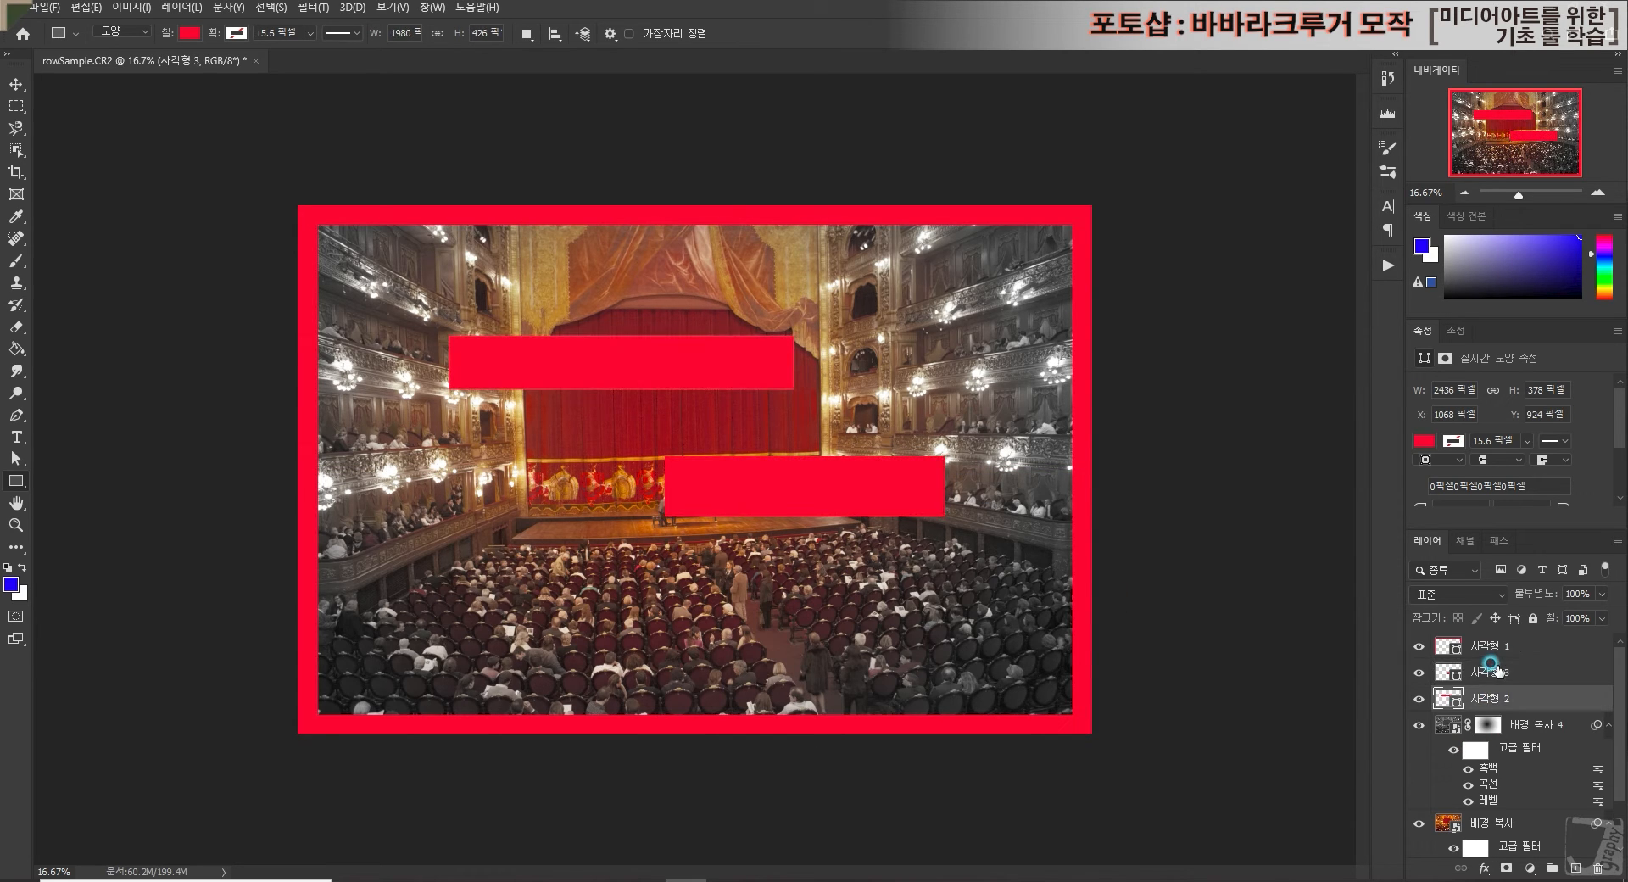
drag(1534, 717, 1563, 749)
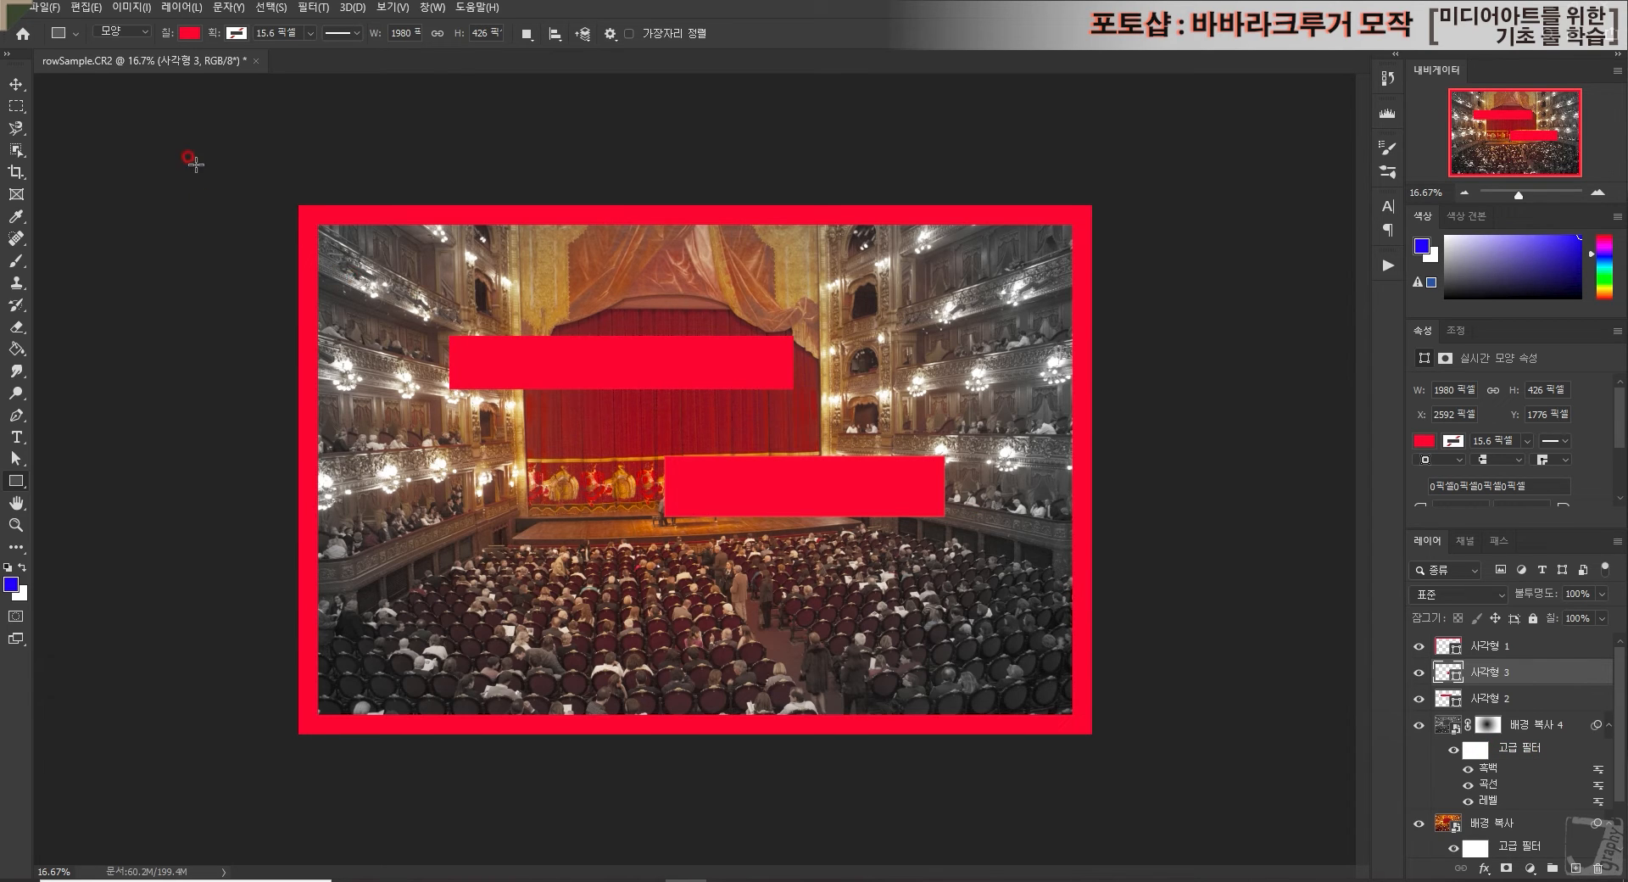
Step: Select the 사각형 2 layer and set the text colour to black (000000) for the Type tool
click(1493, 697)
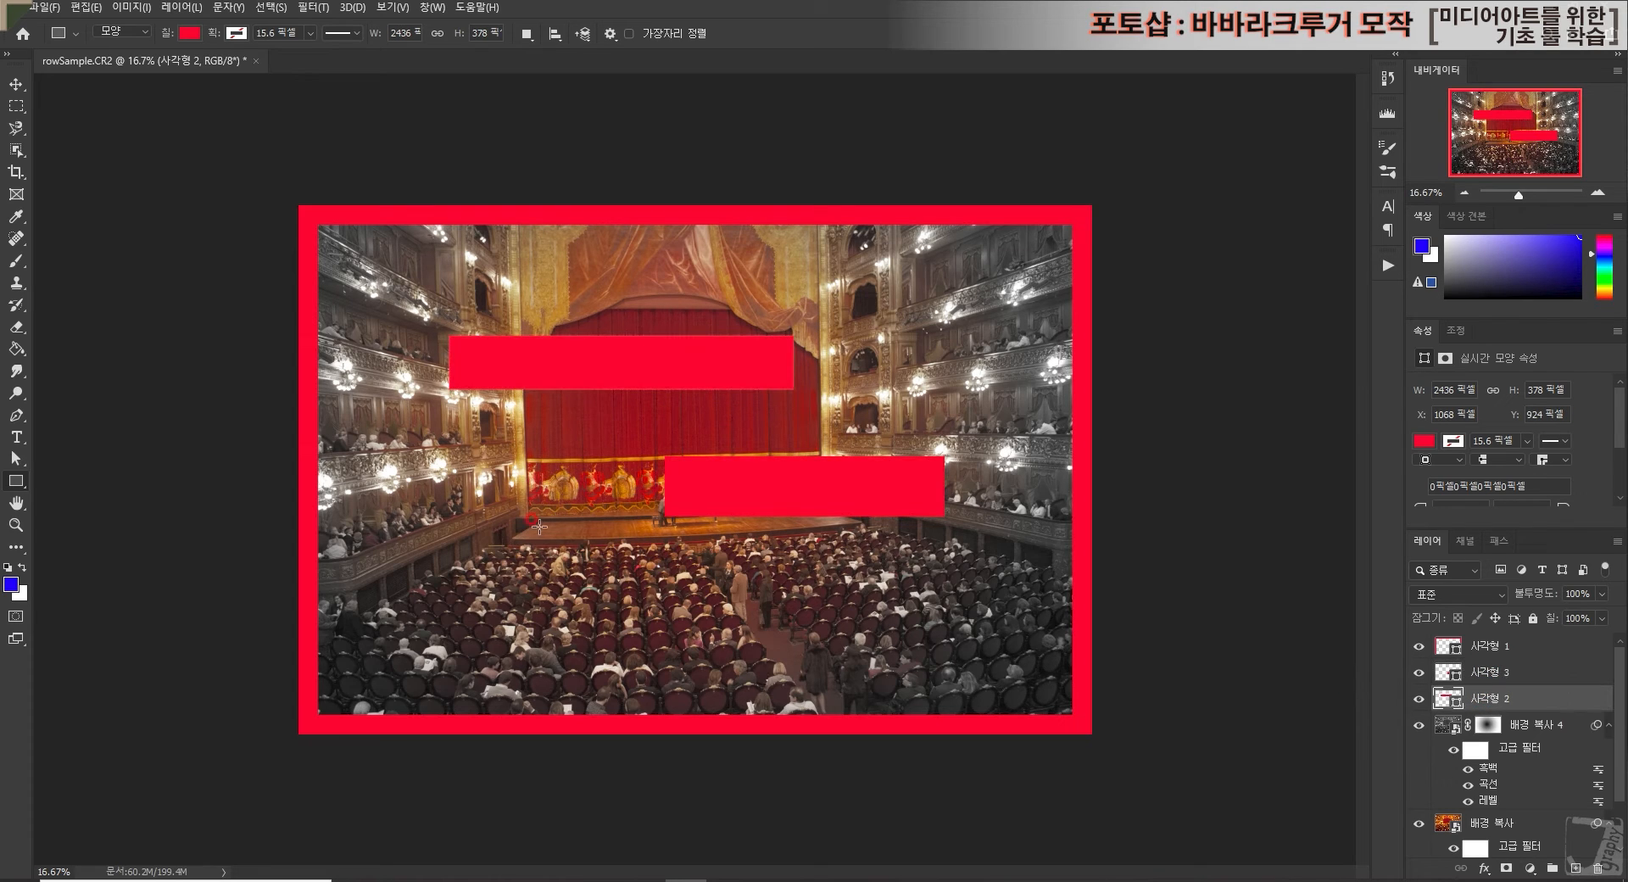
click(16, 437)
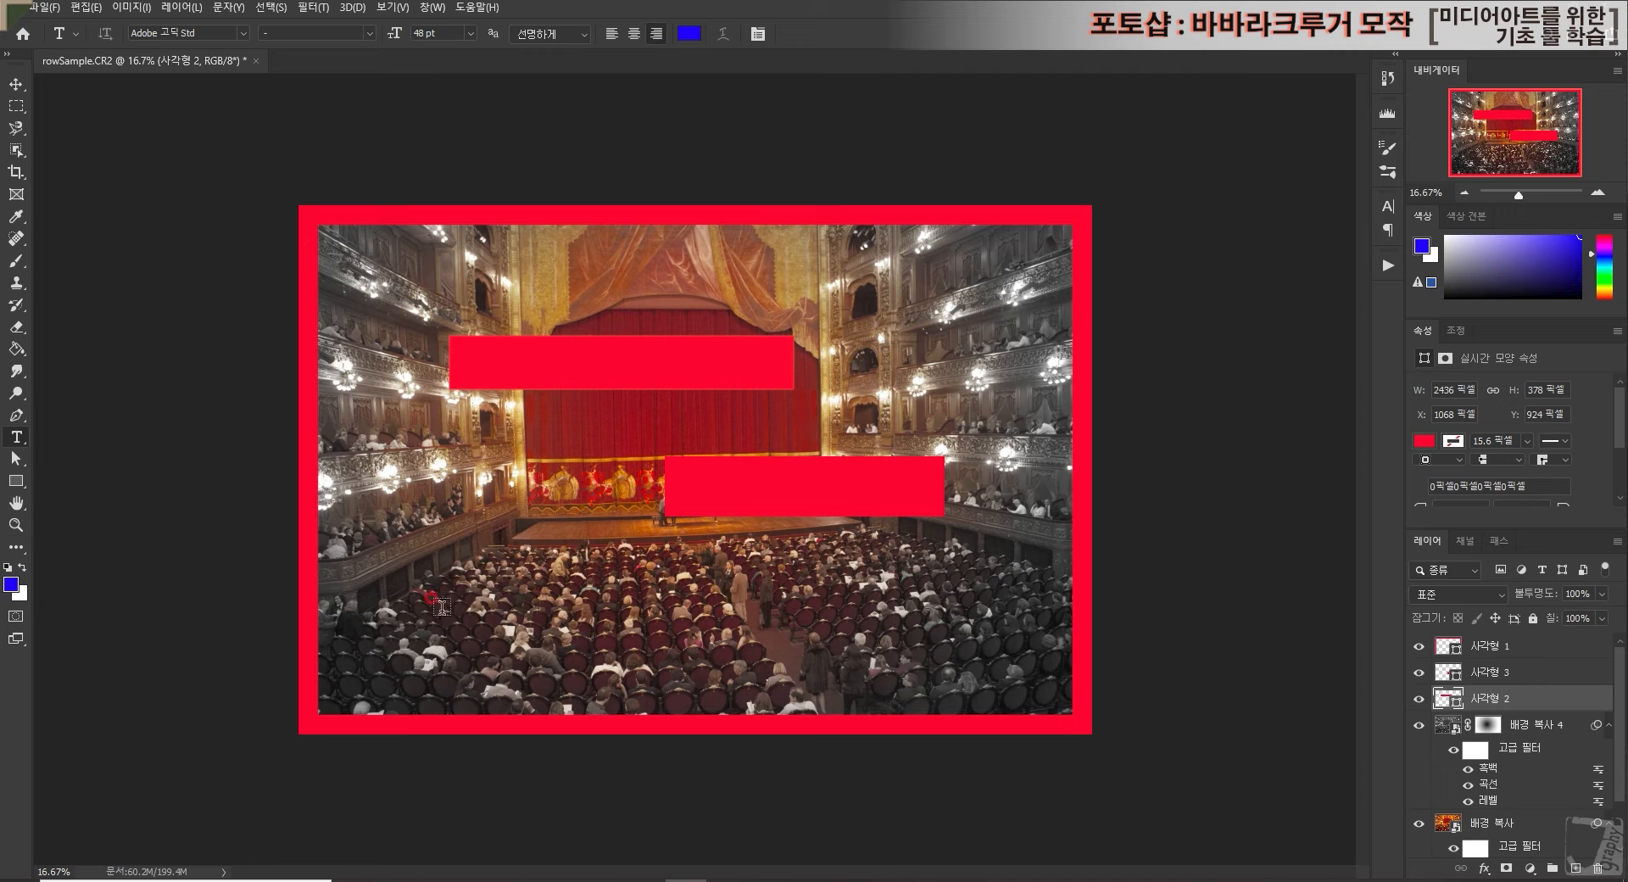
click(11, 587)
drag(886, 482, 792, 545)
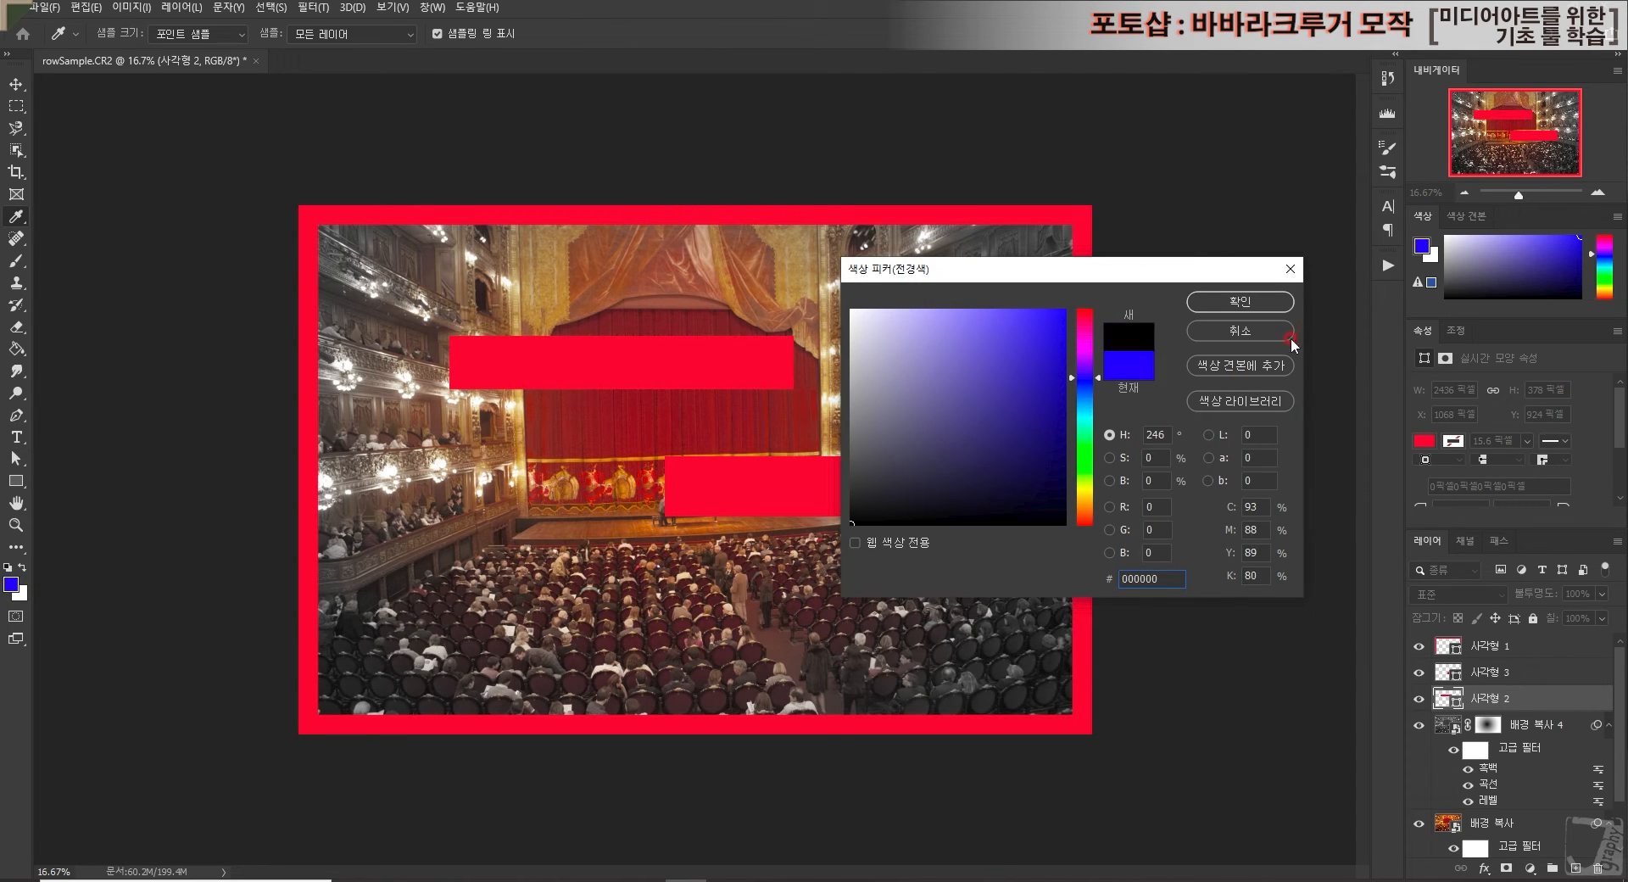
click(1239, 302)
key(t)
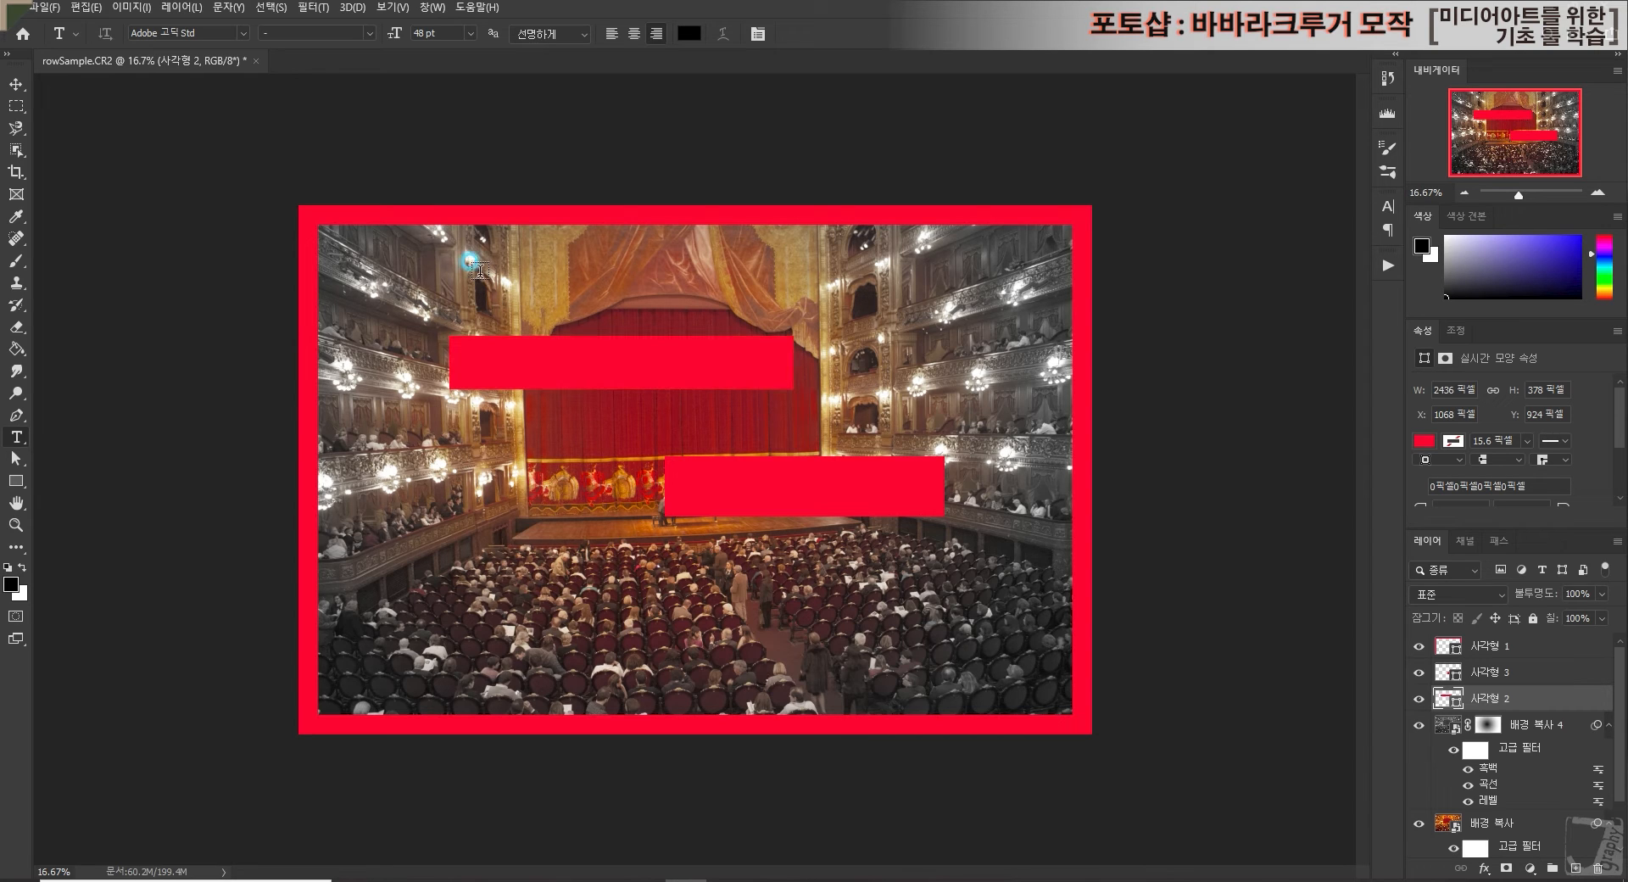
Step: Try out a point text and a paragraph text box above the upper red bar, deleting each placeholder text layer
click(480, 270)
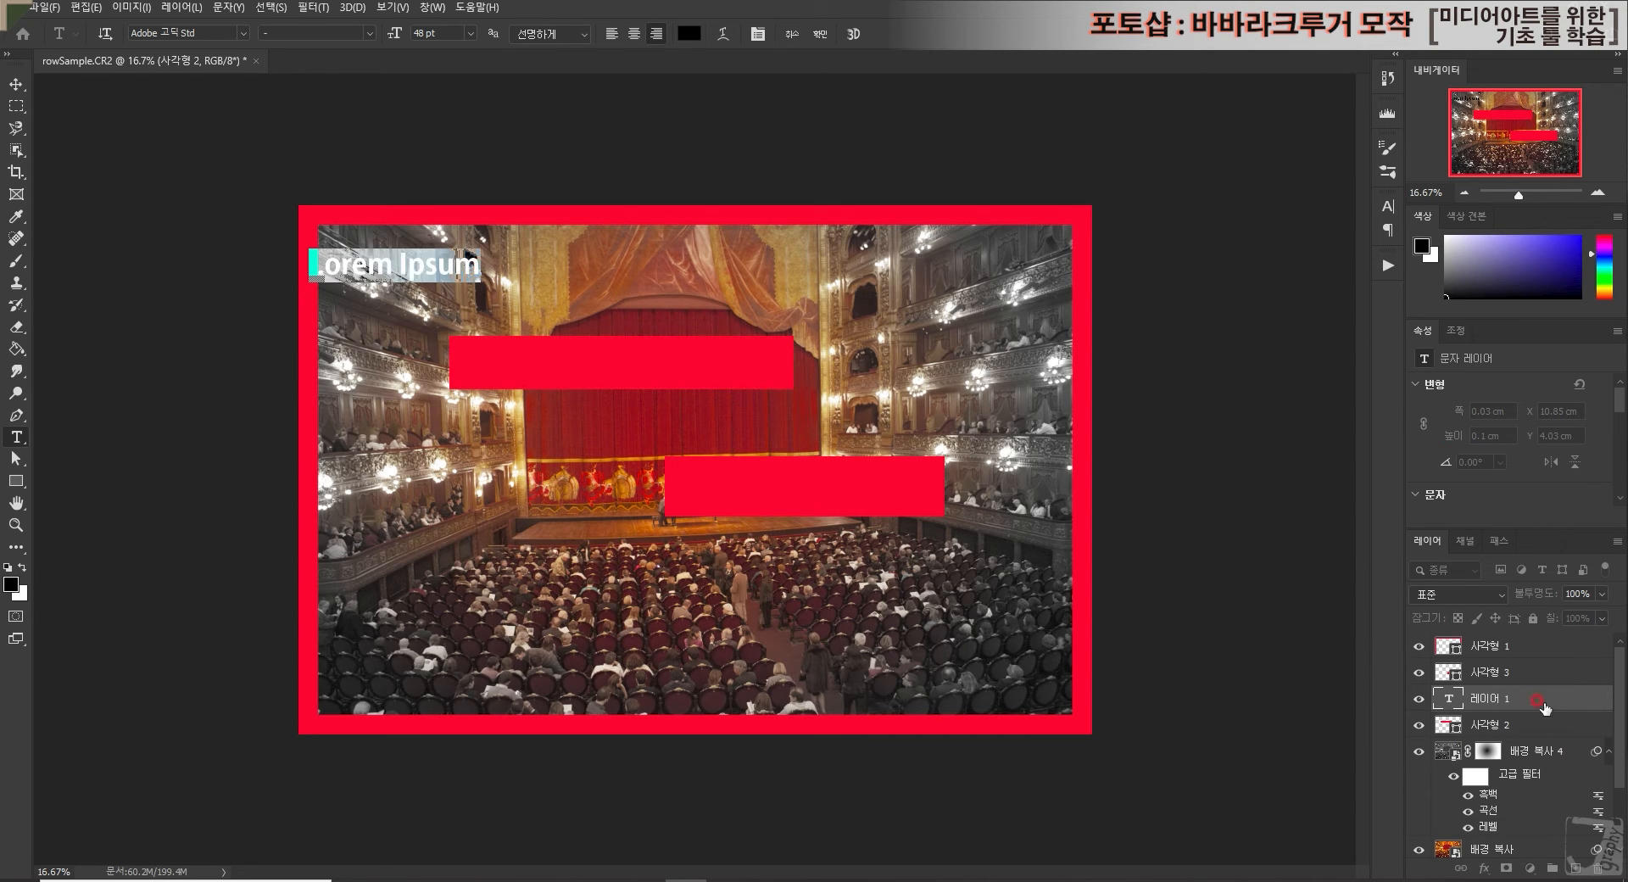
click(1446, 696)
click(390, 260)
drag(1502, 701, 1597, 867)
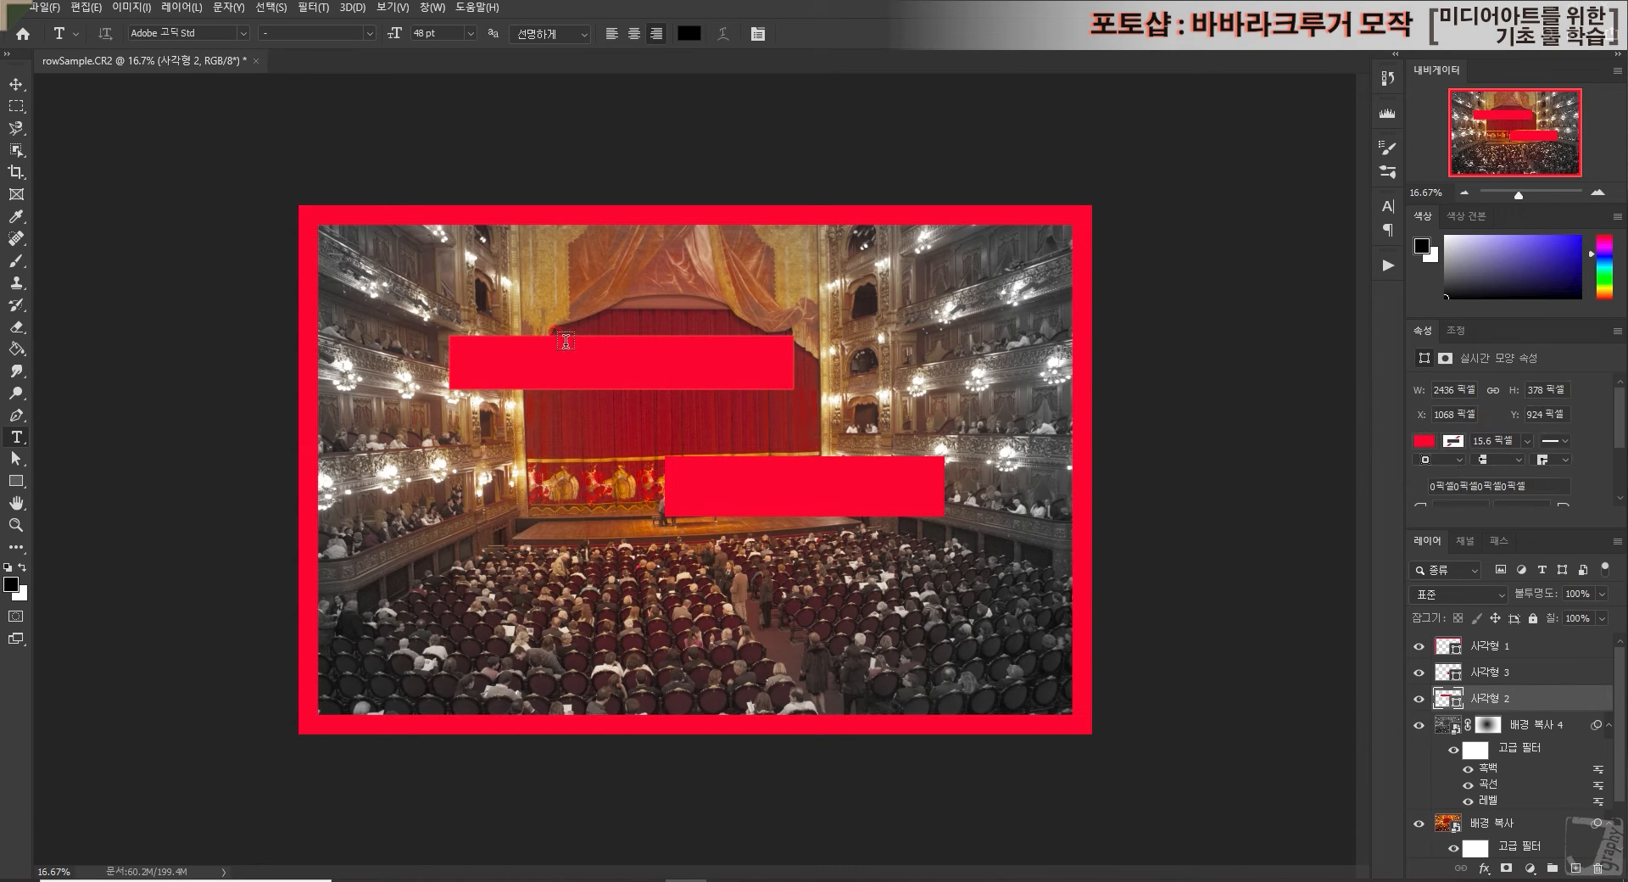
drag(449, 251, 780, 298)
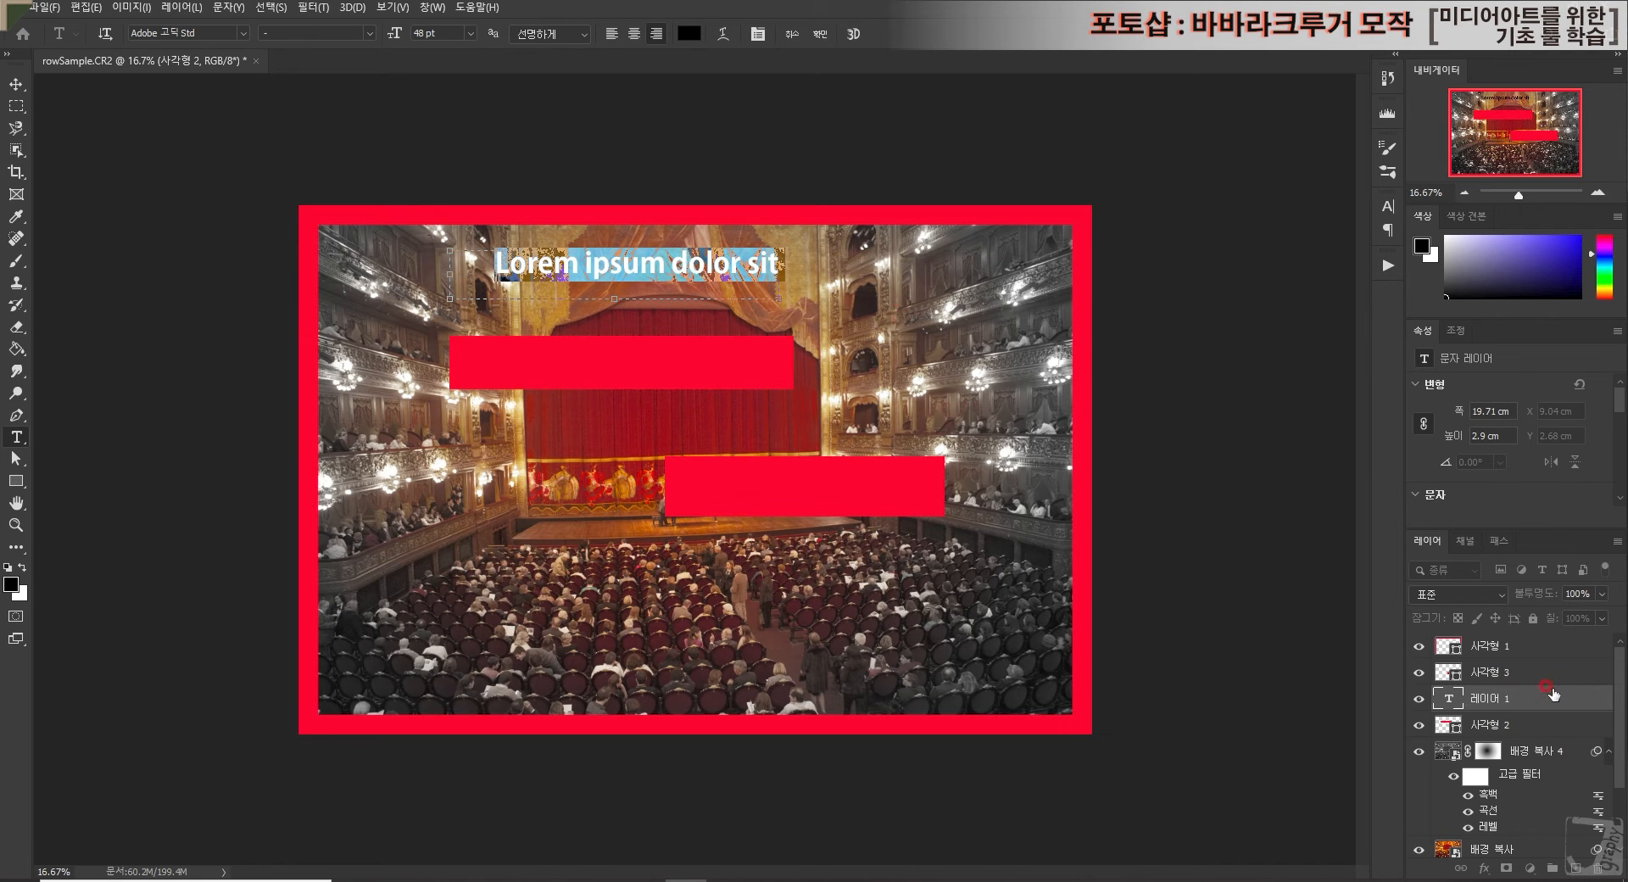
drag(1529, 693, 1597, 866)
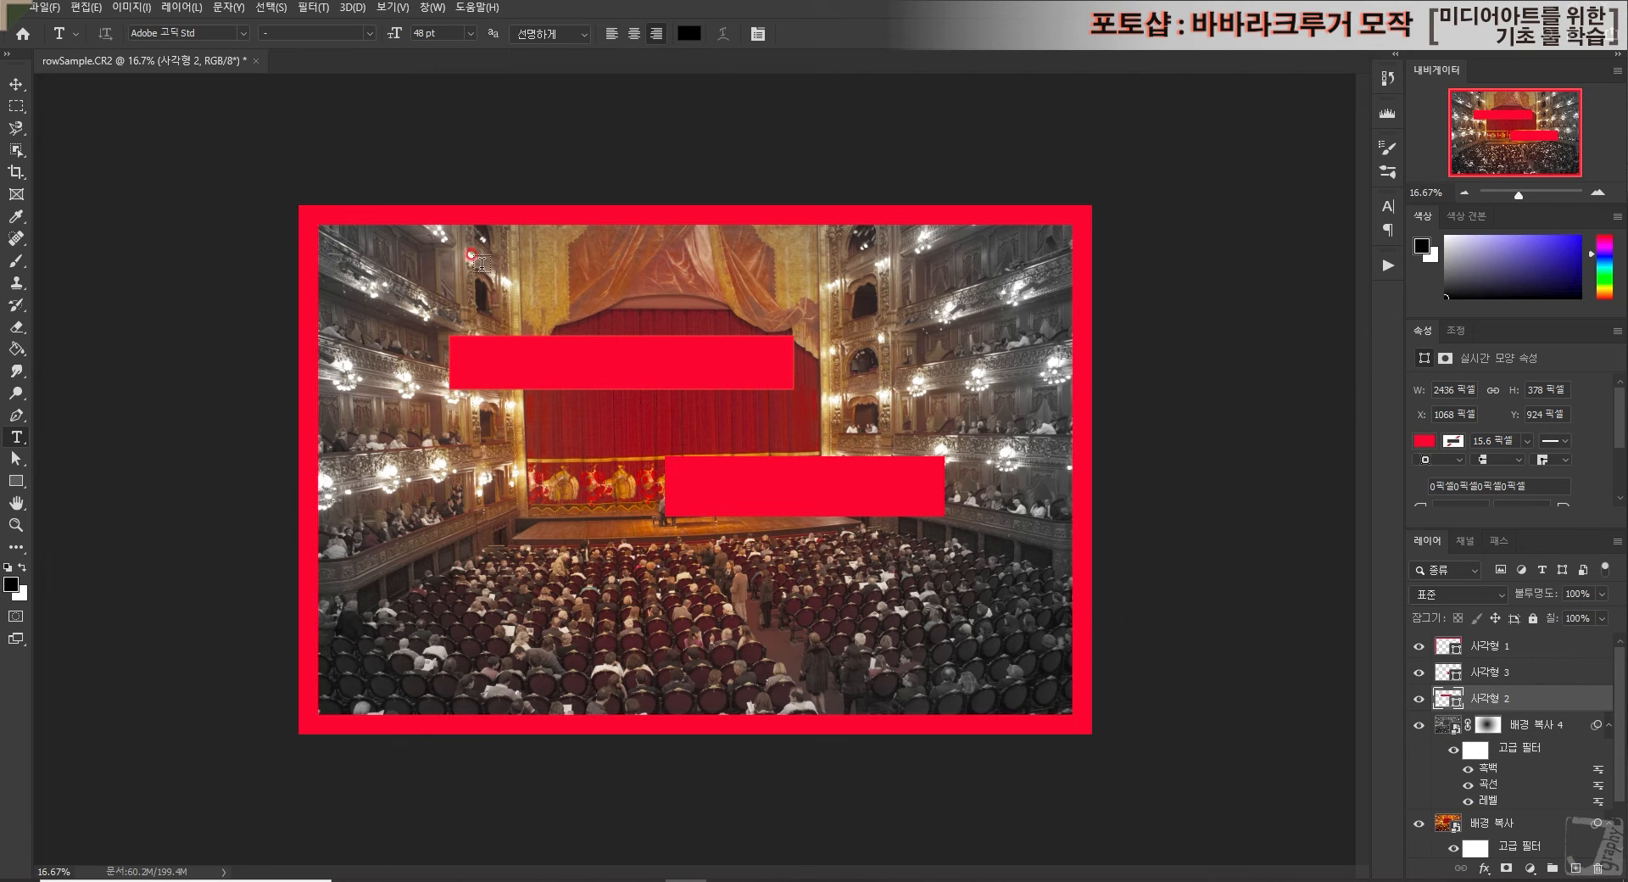
Step: Add the point text "나의 무대는 끝났고" in black and move it above the upper red bar
click(502, 271)
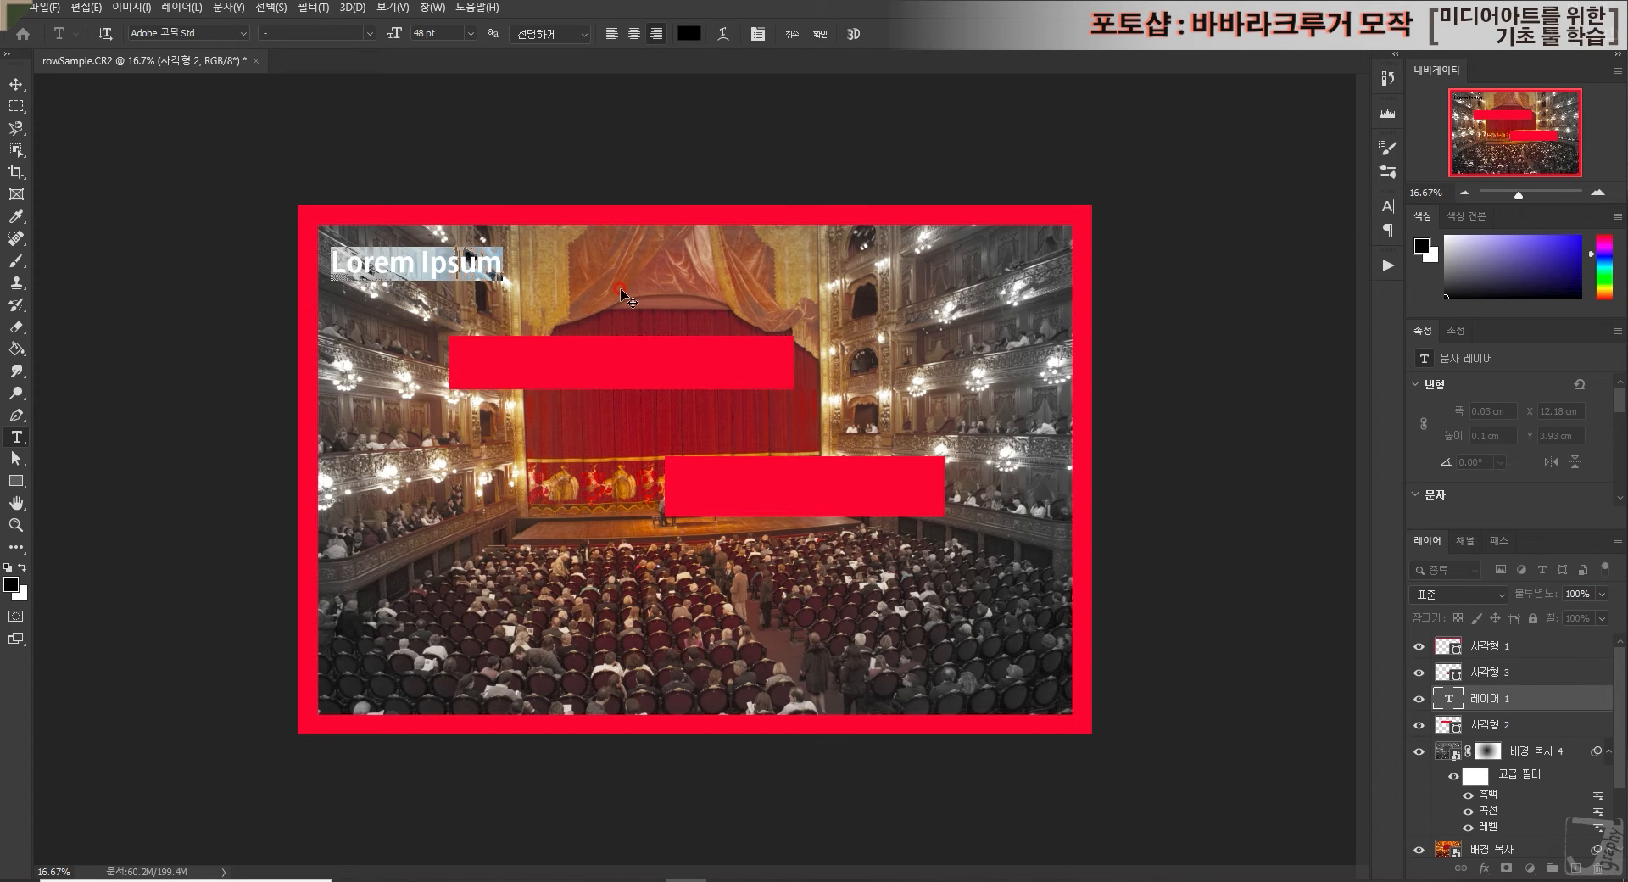
text(나)
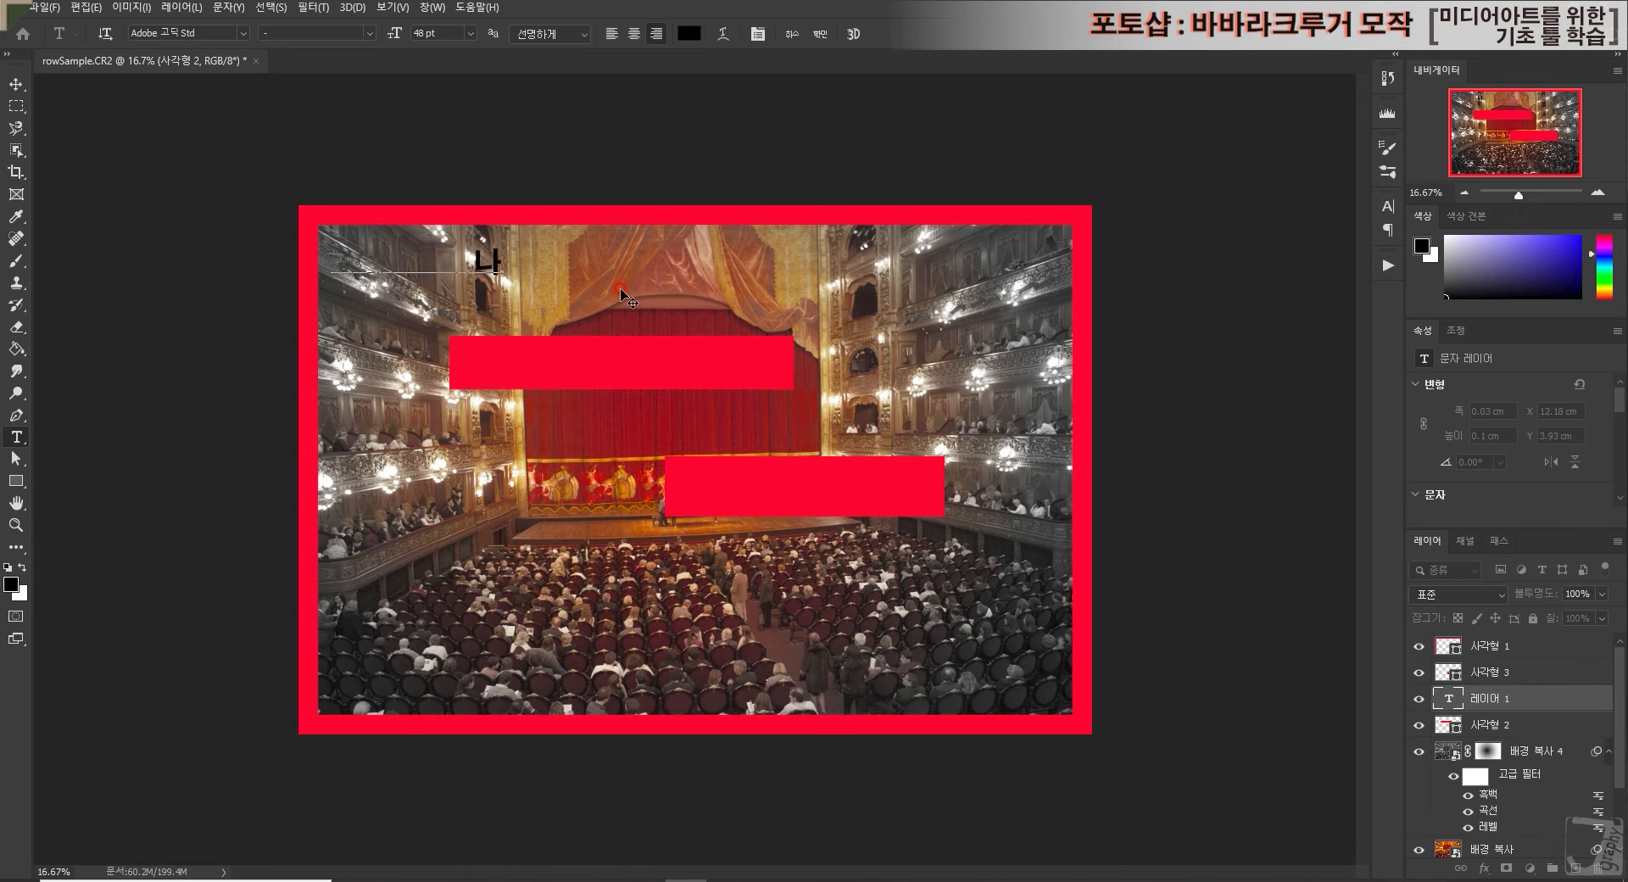
text(의 무대는 끝)
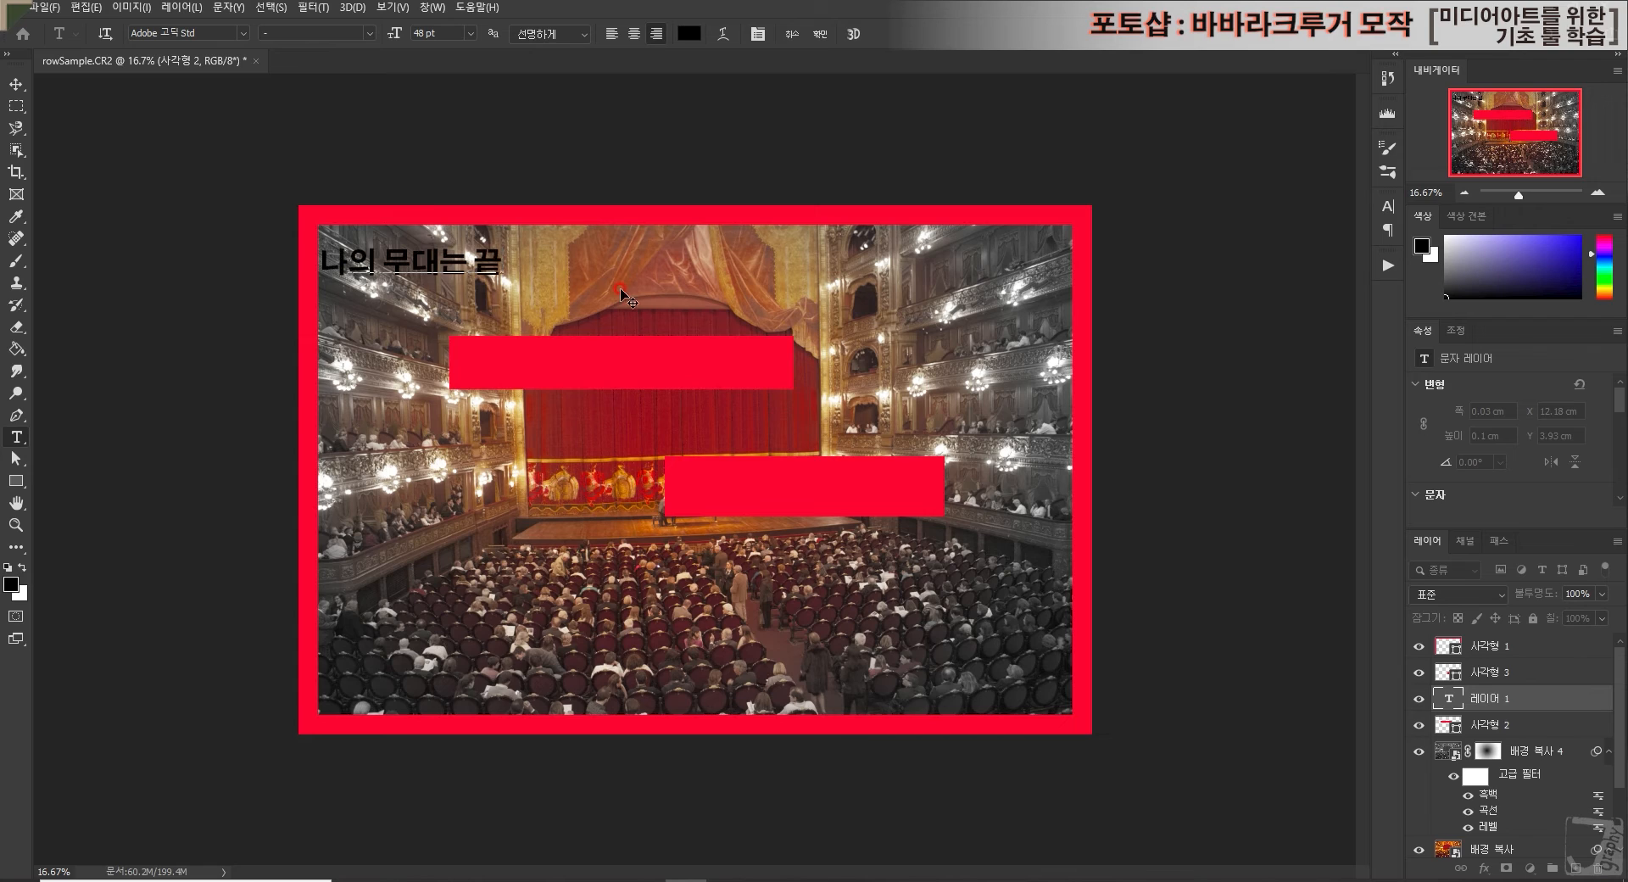
text(났고)
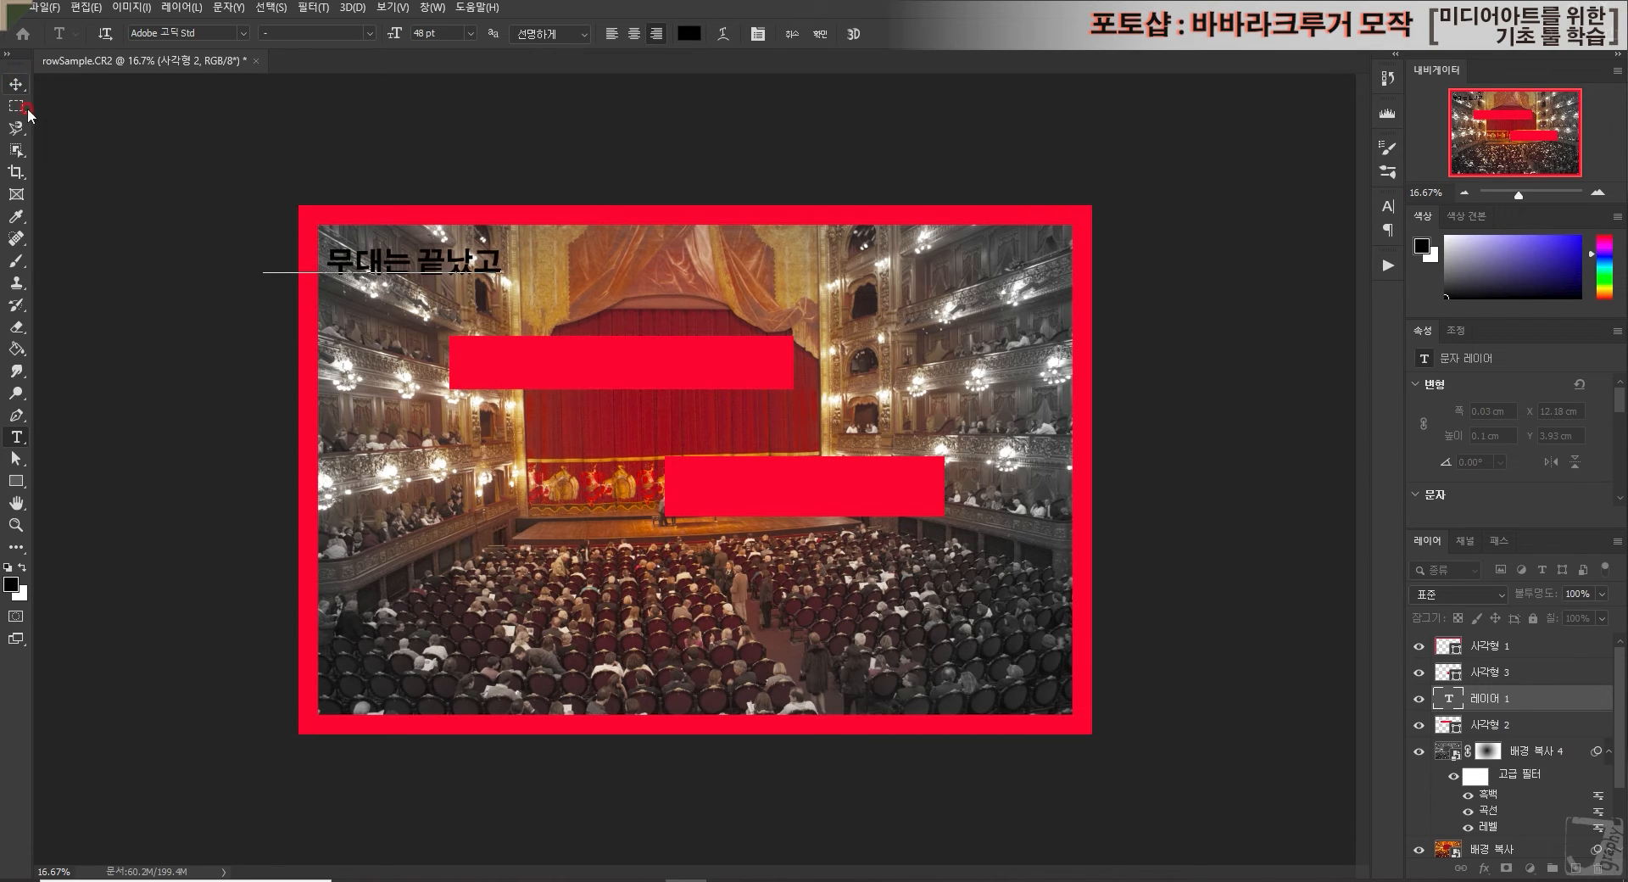
click(15, 85)
drag(449, 263, 709, 285)
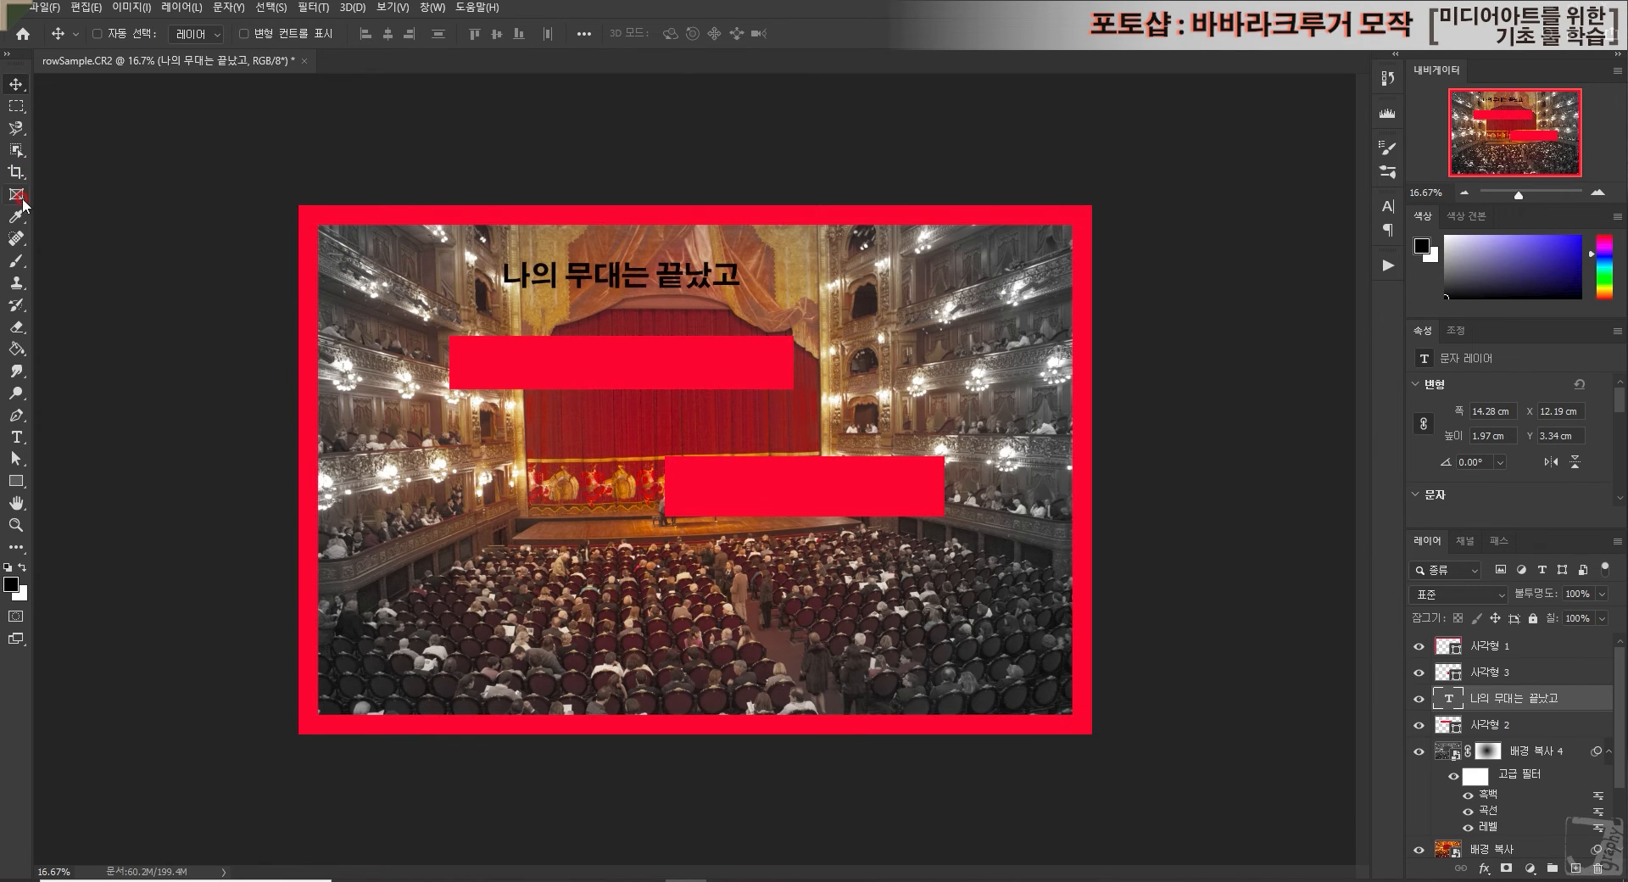
Step: Set the "나의 무대는 끝났고" text to 60 pt and move it onto the upper red bar
click(17, 437)
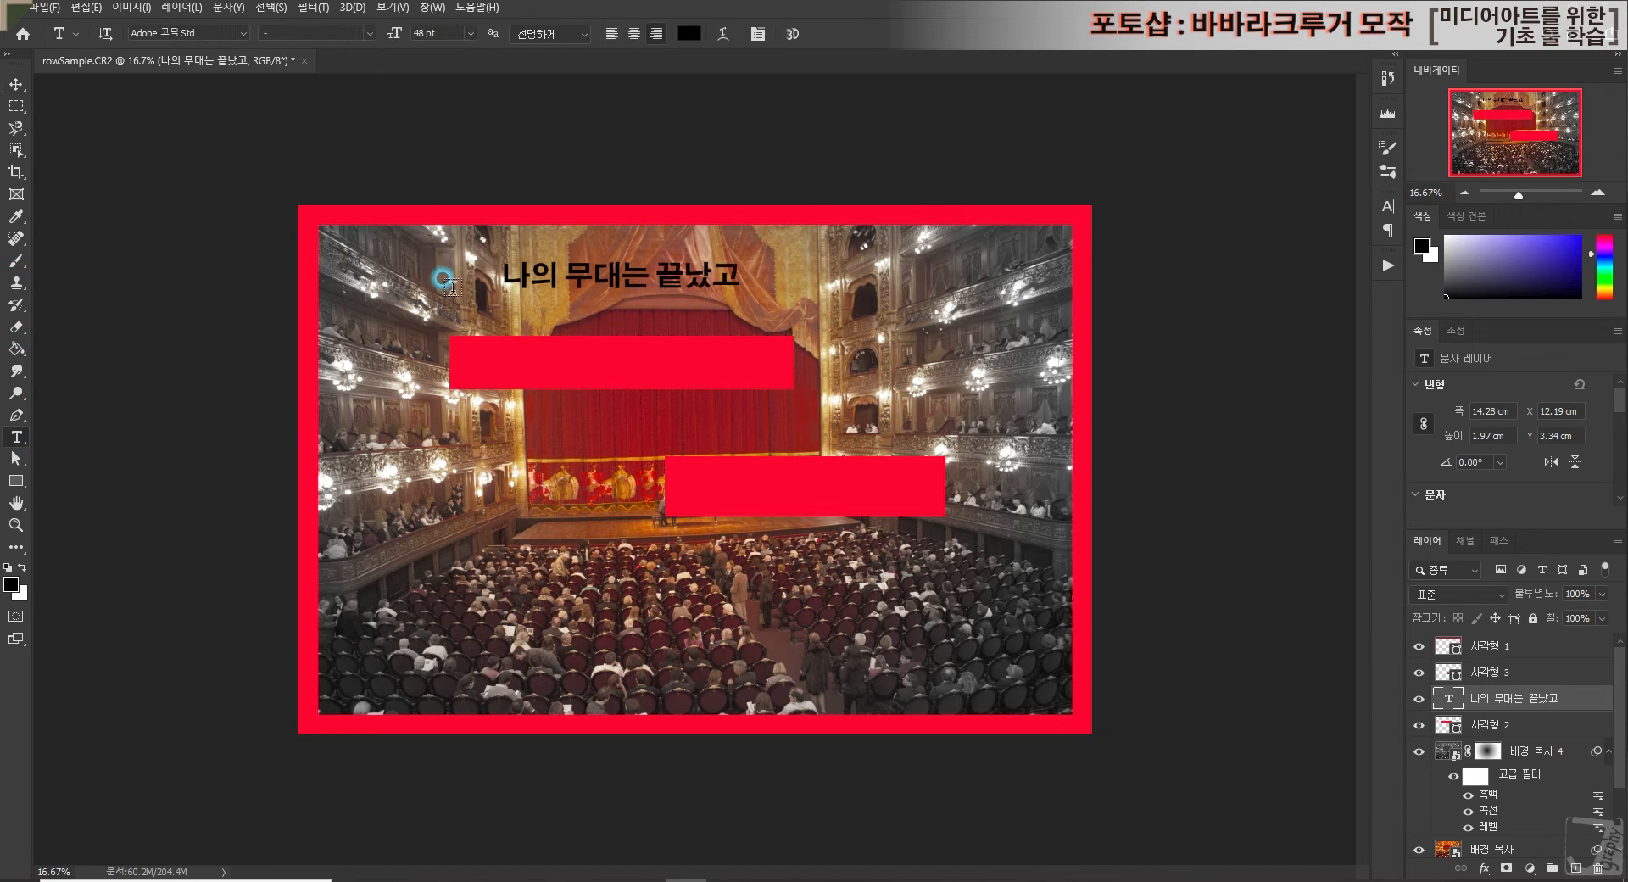
drag(503, 273, 742, 280)
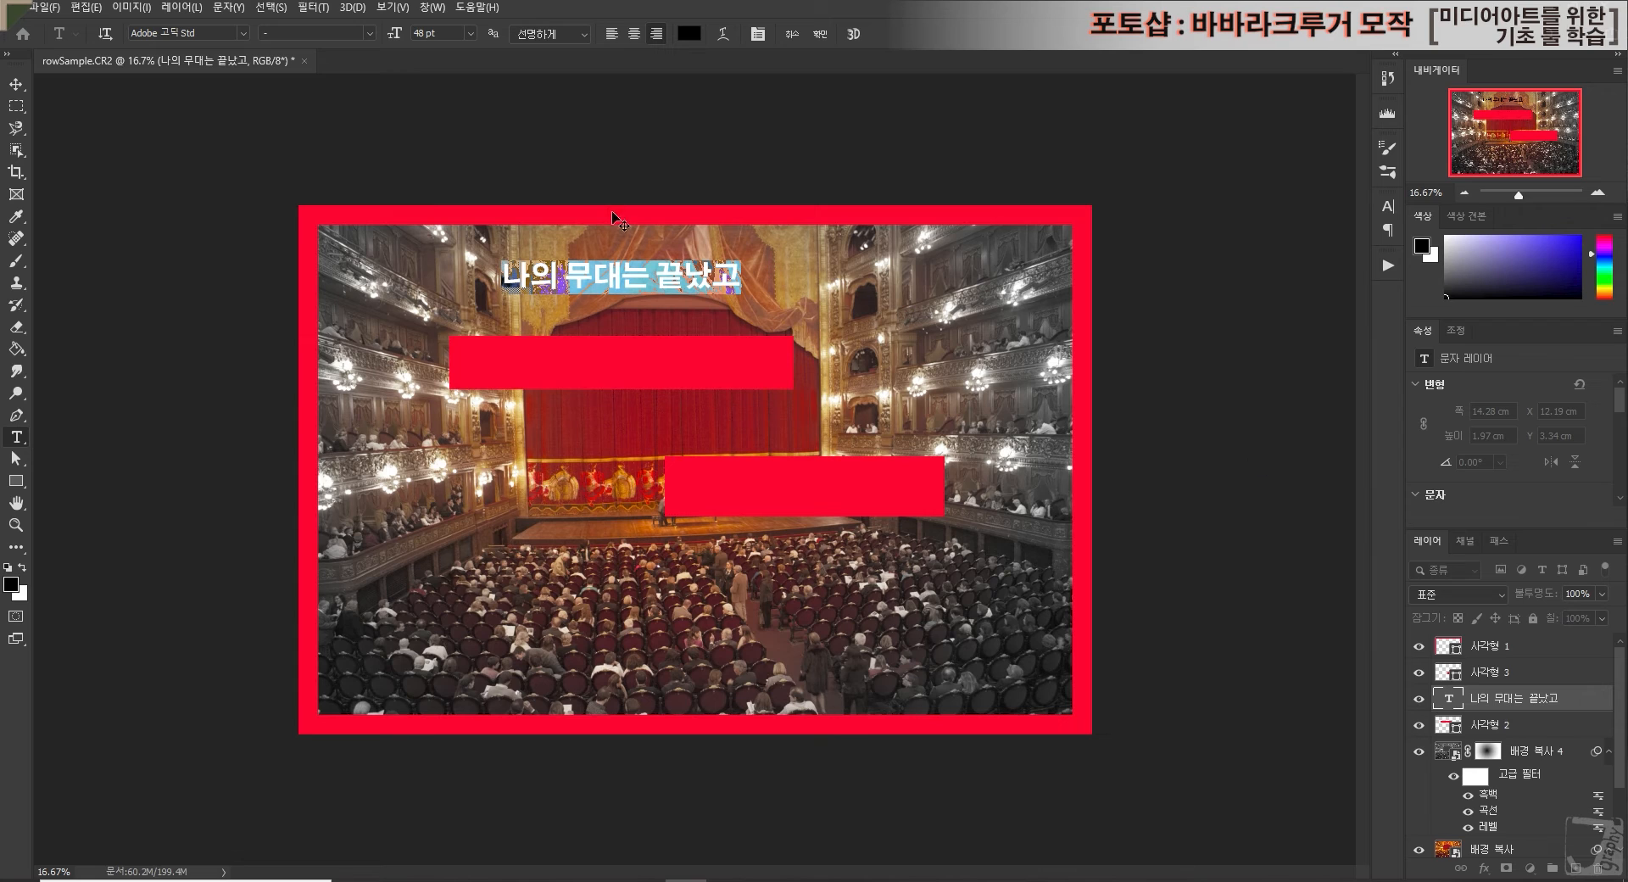
click(1386, 207)
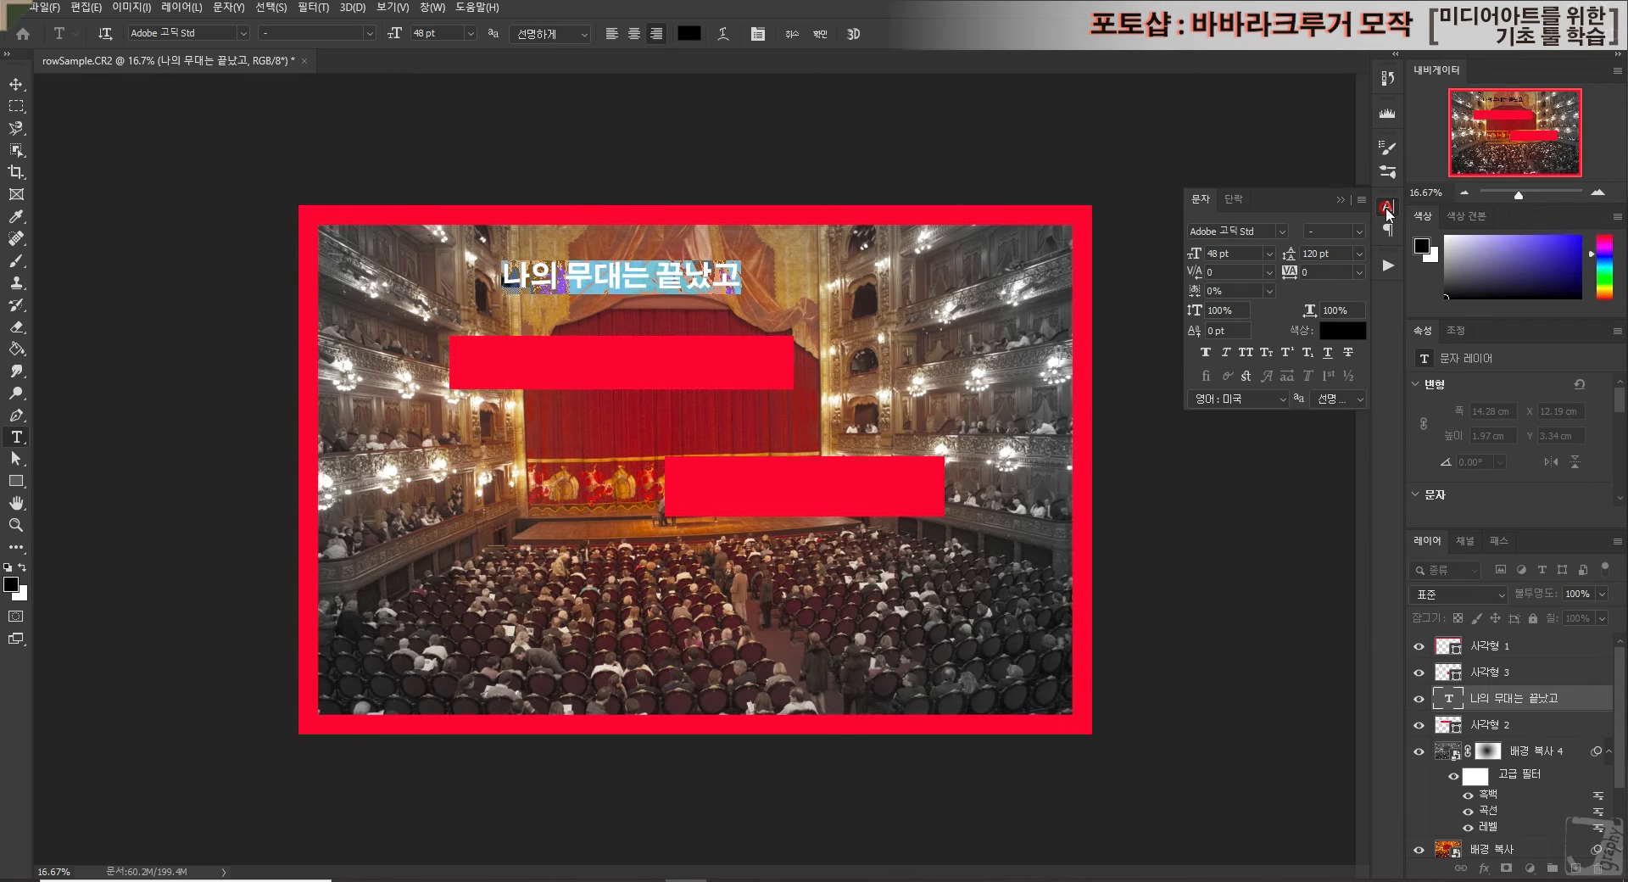
click(1275, 229)
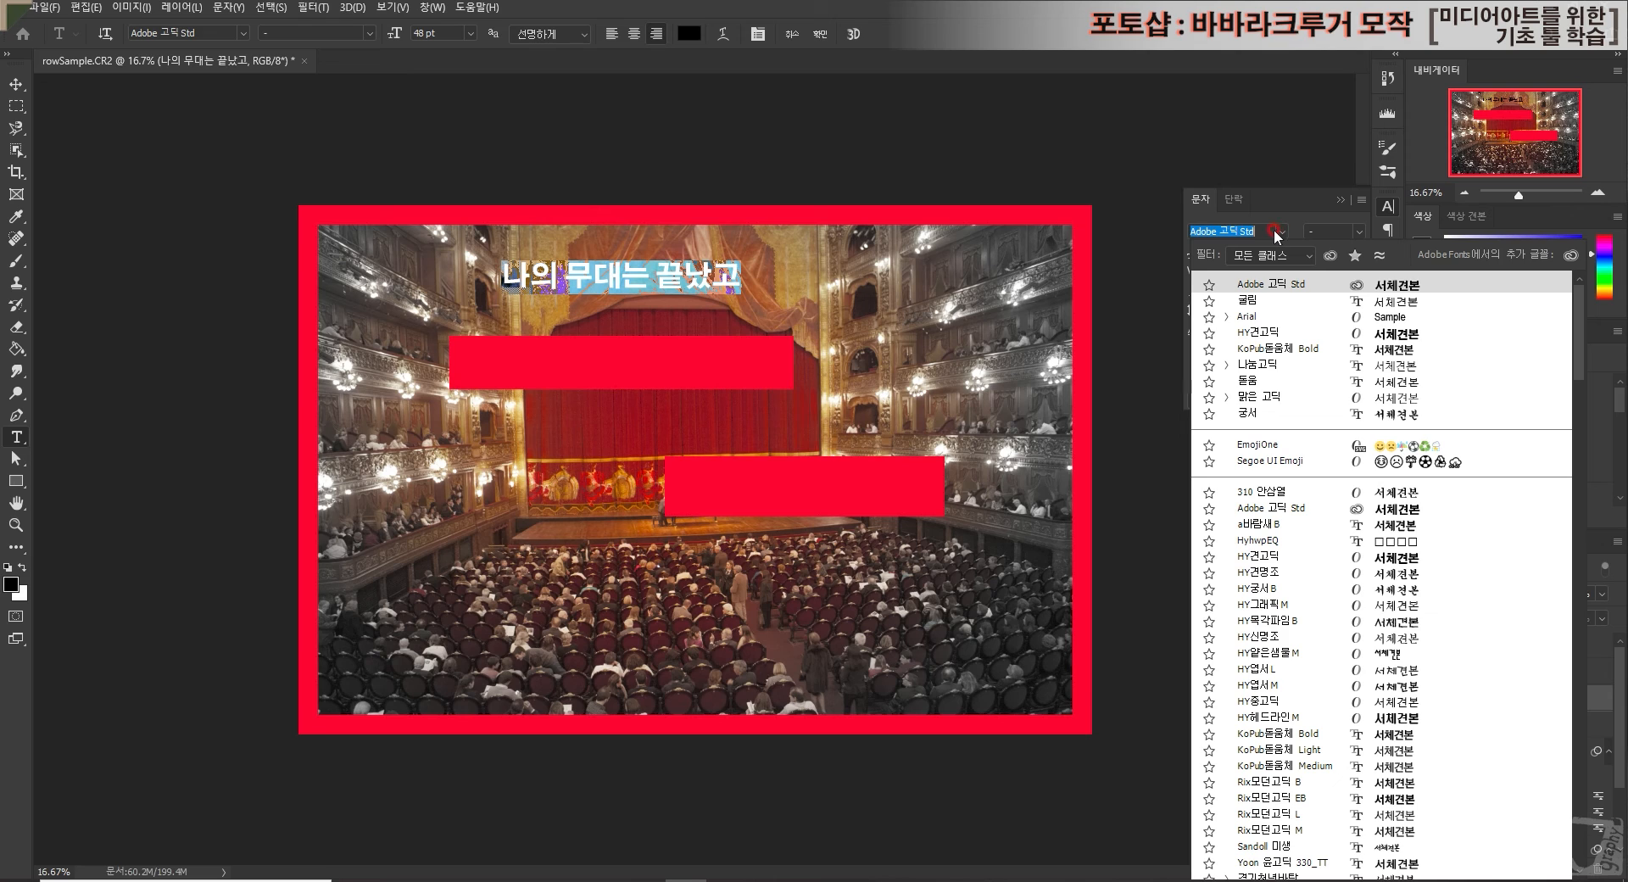
click(1274, 228)
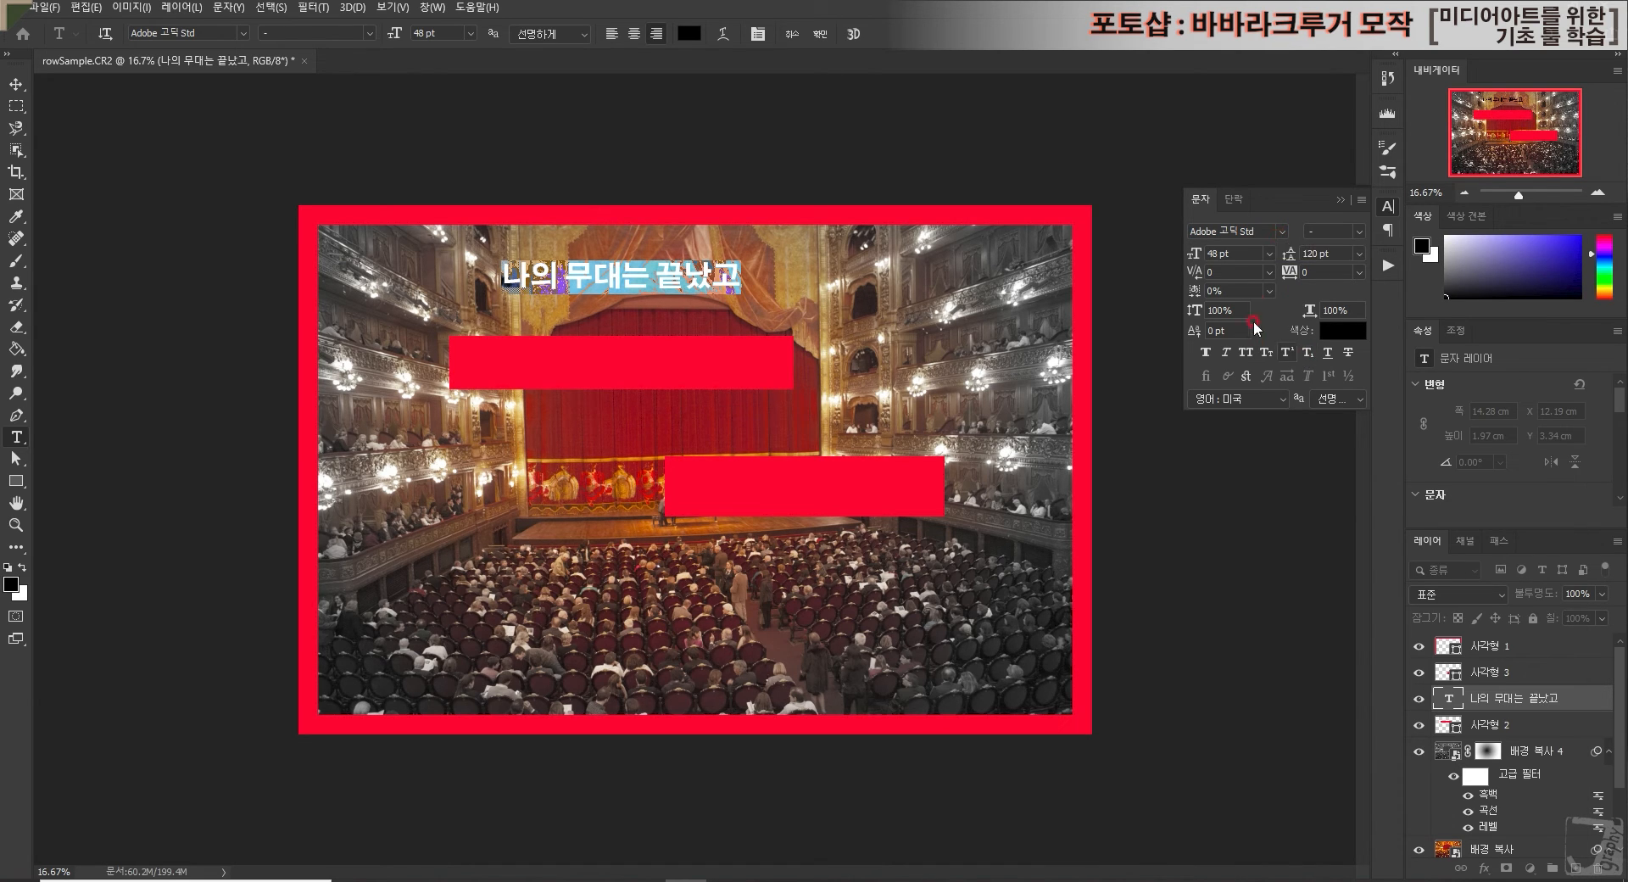
click(1270, 254)
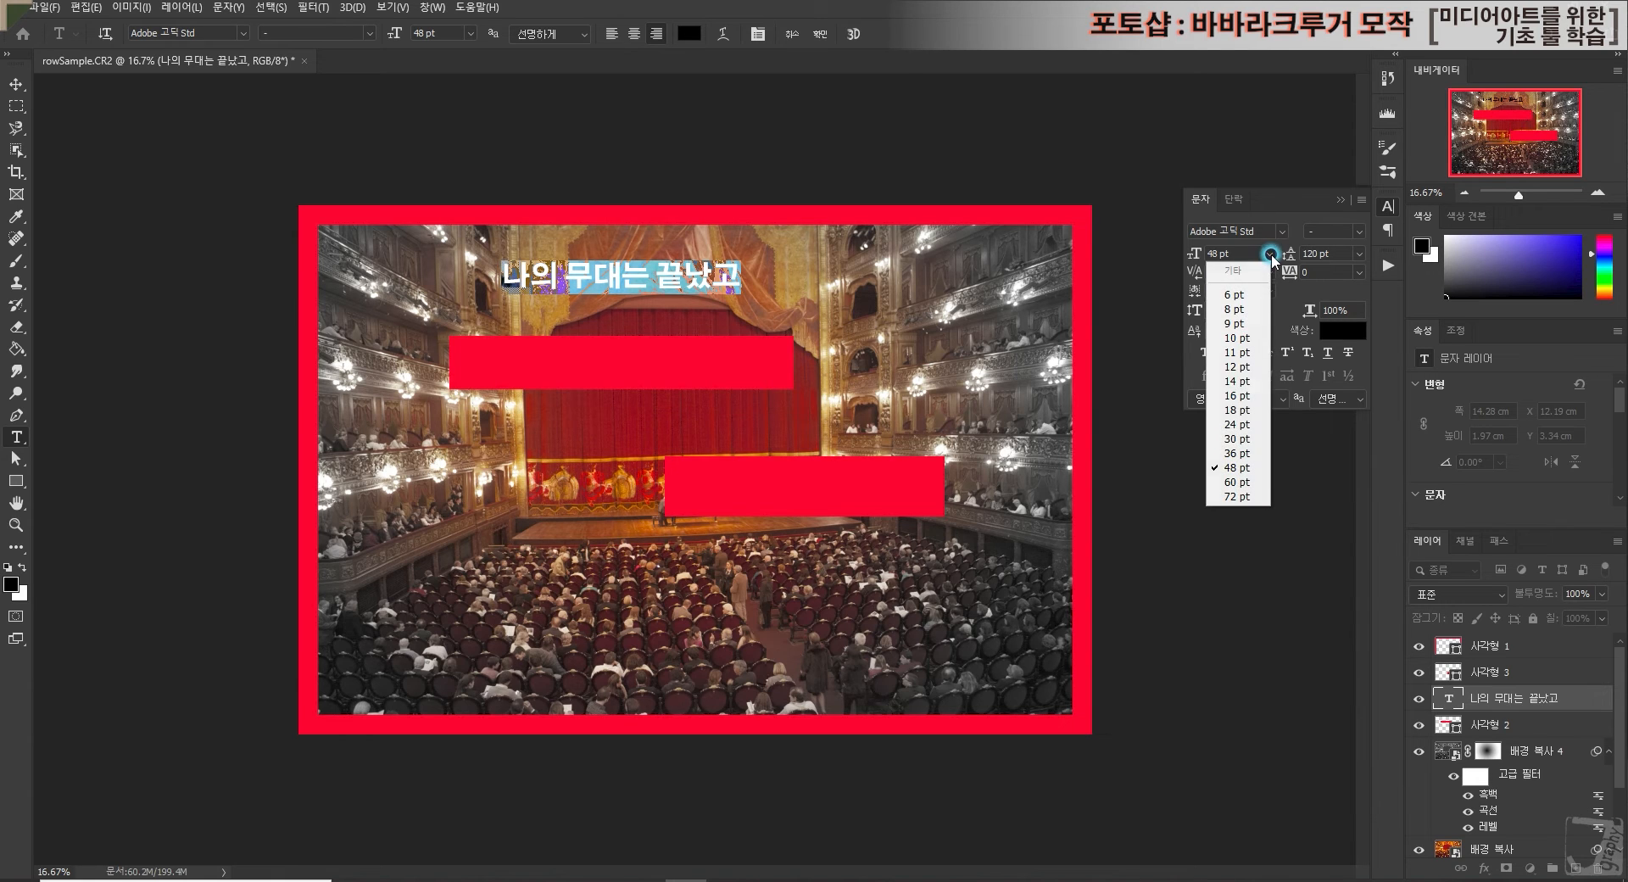
click(1248, 480)
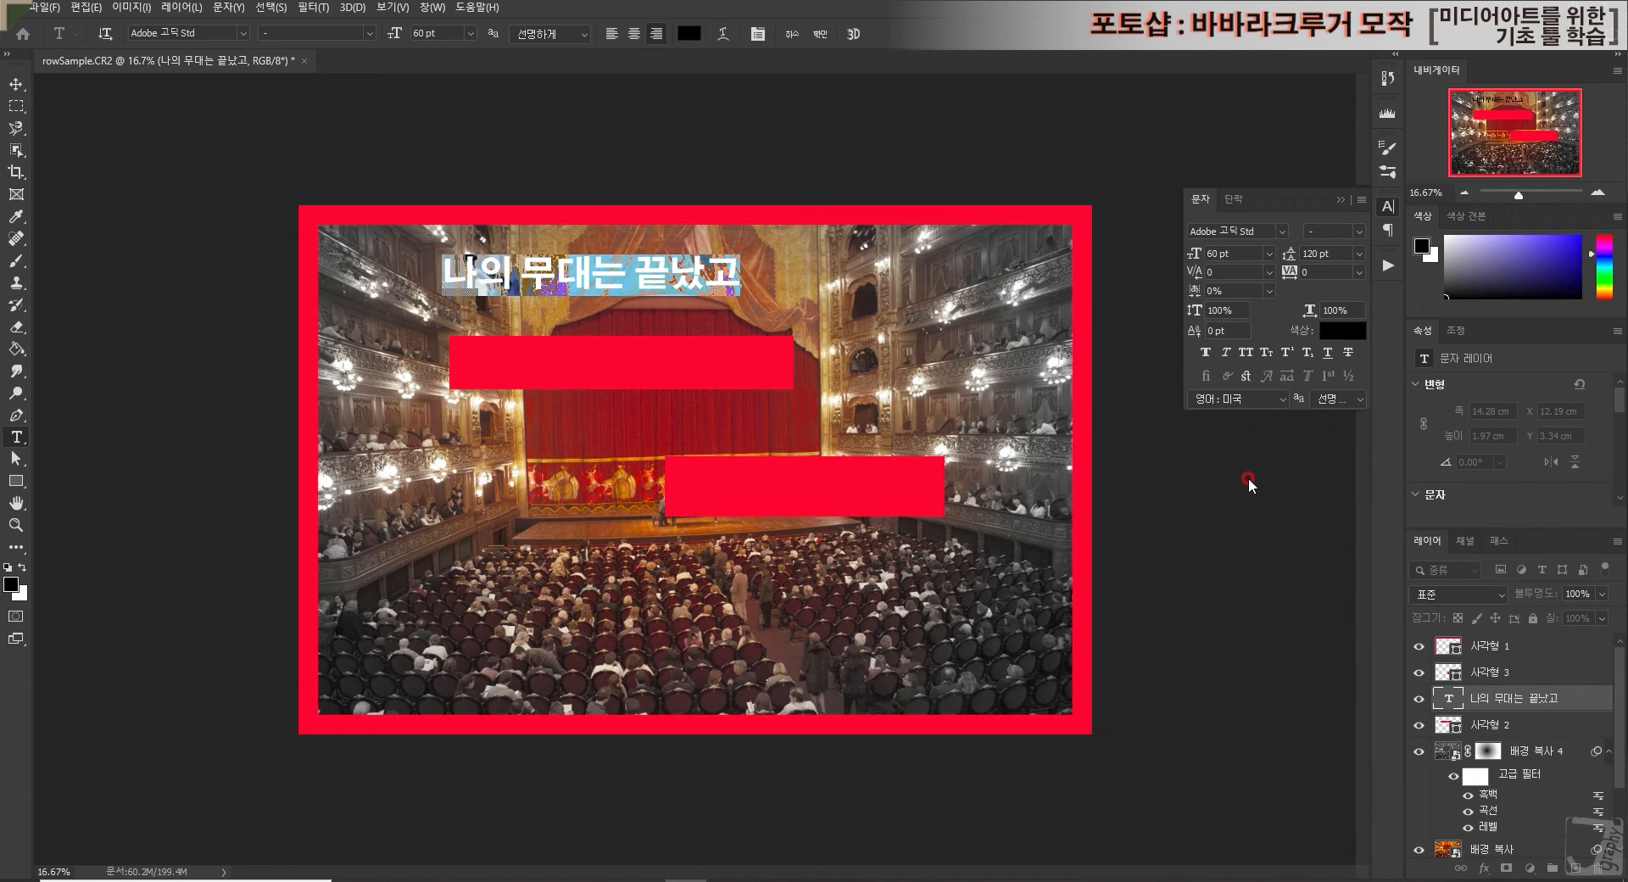
click(1252, 351)
click(17, 86)
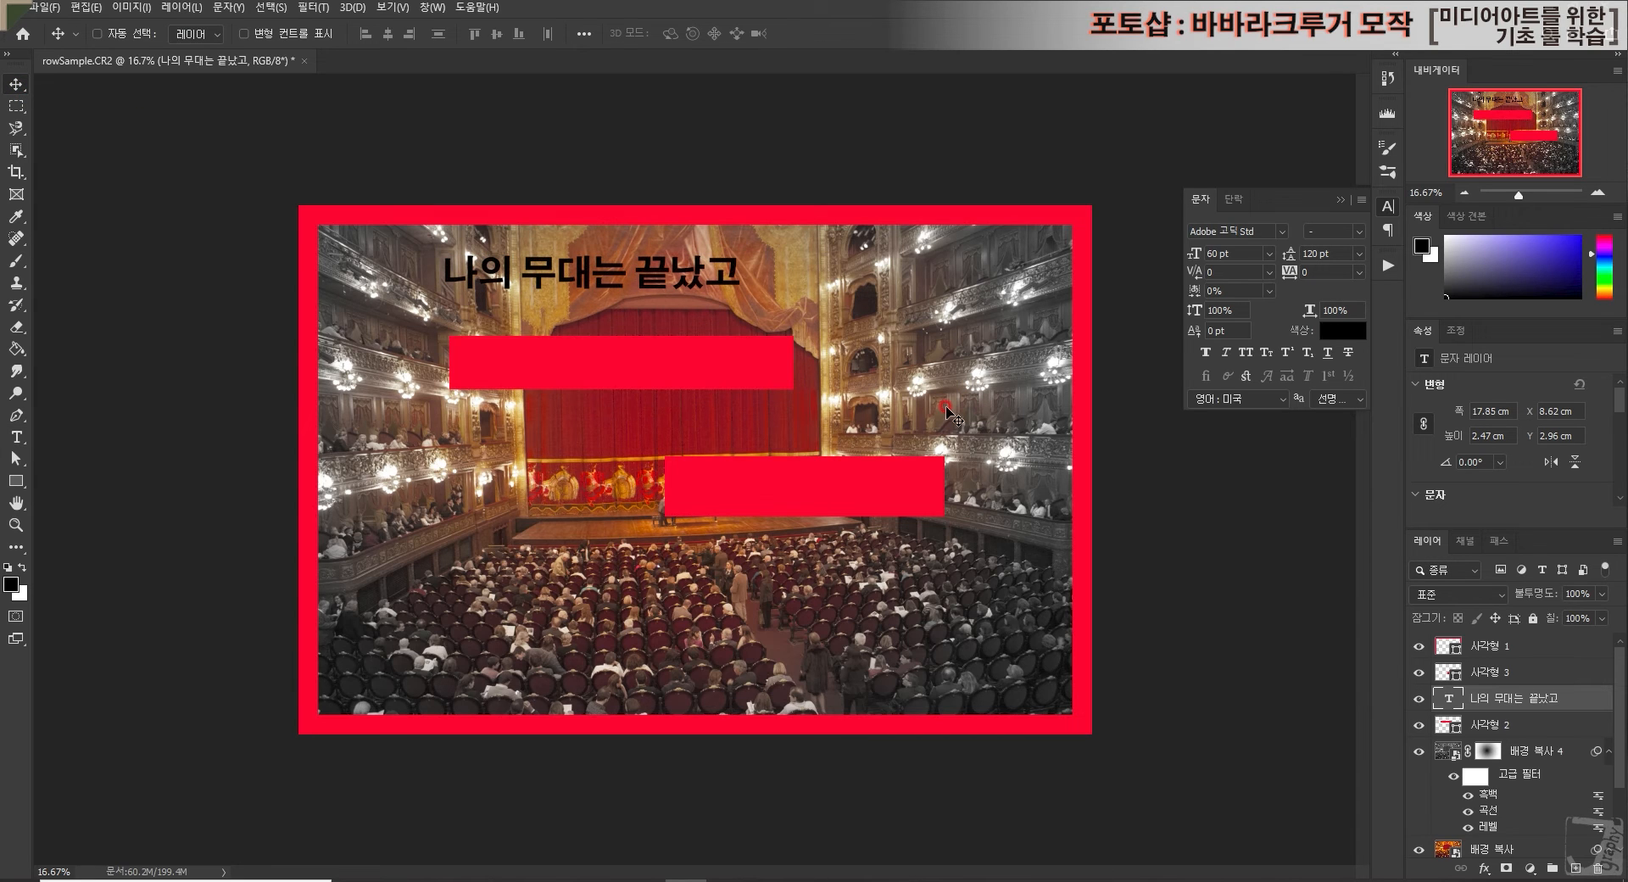
drag(675, 275, 704, 366)
Step: Try the "나의 무대는 끝났고" text layer beneath 사각형 2, toggle that bar's visibility, and restore the text layer above it
drag(1518, 700, 1517, 735)
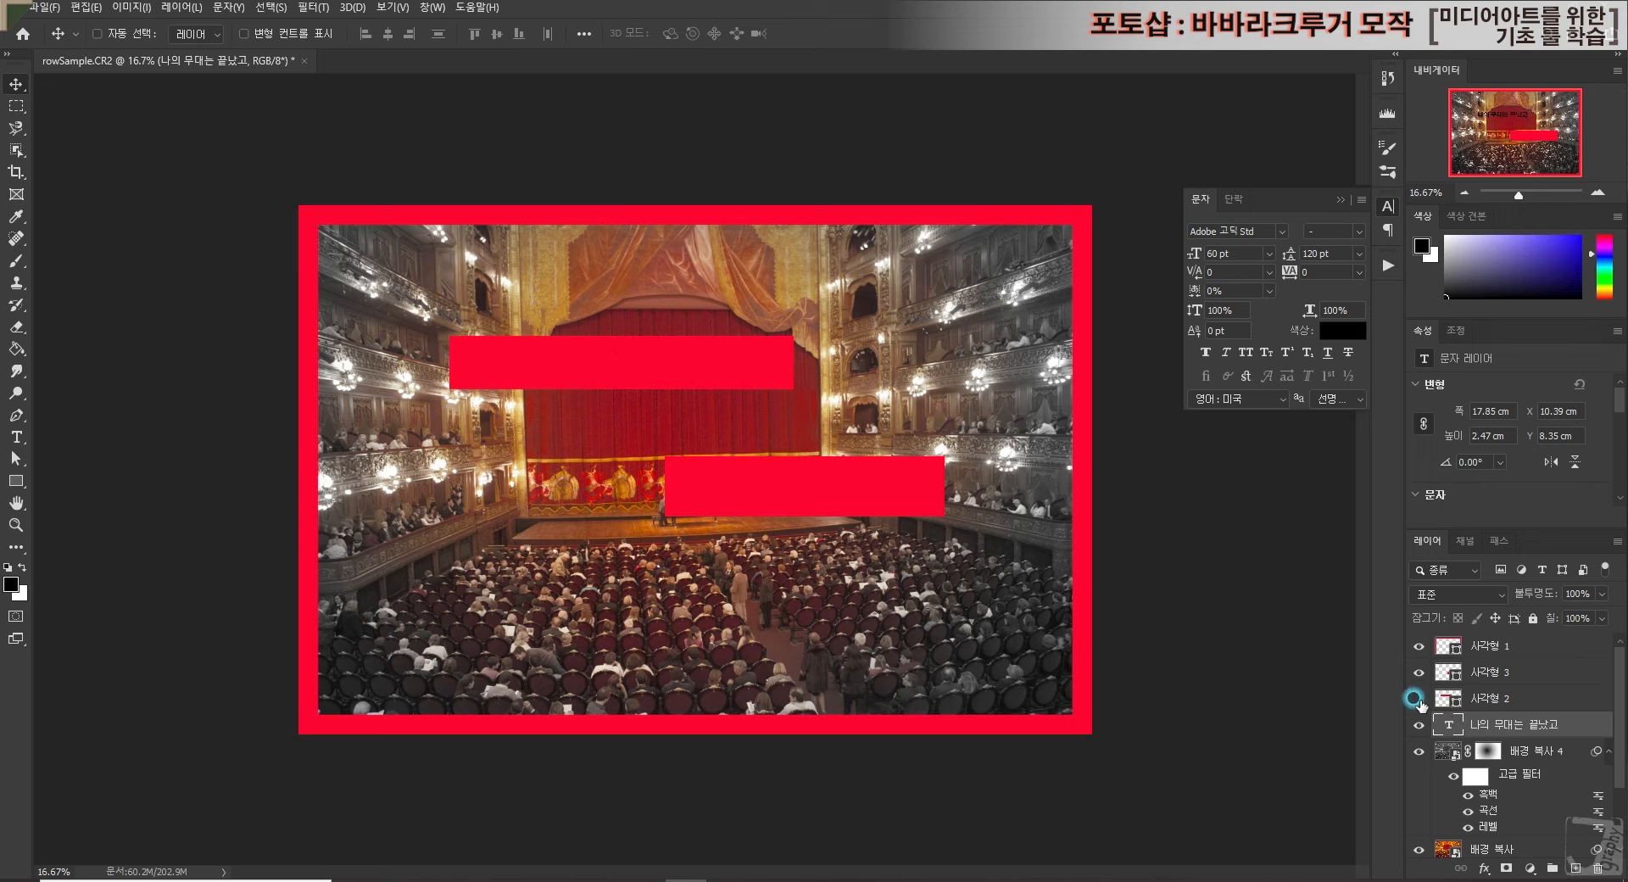
click(1417, 699)
click(1418, 698)
click(1505, 705)
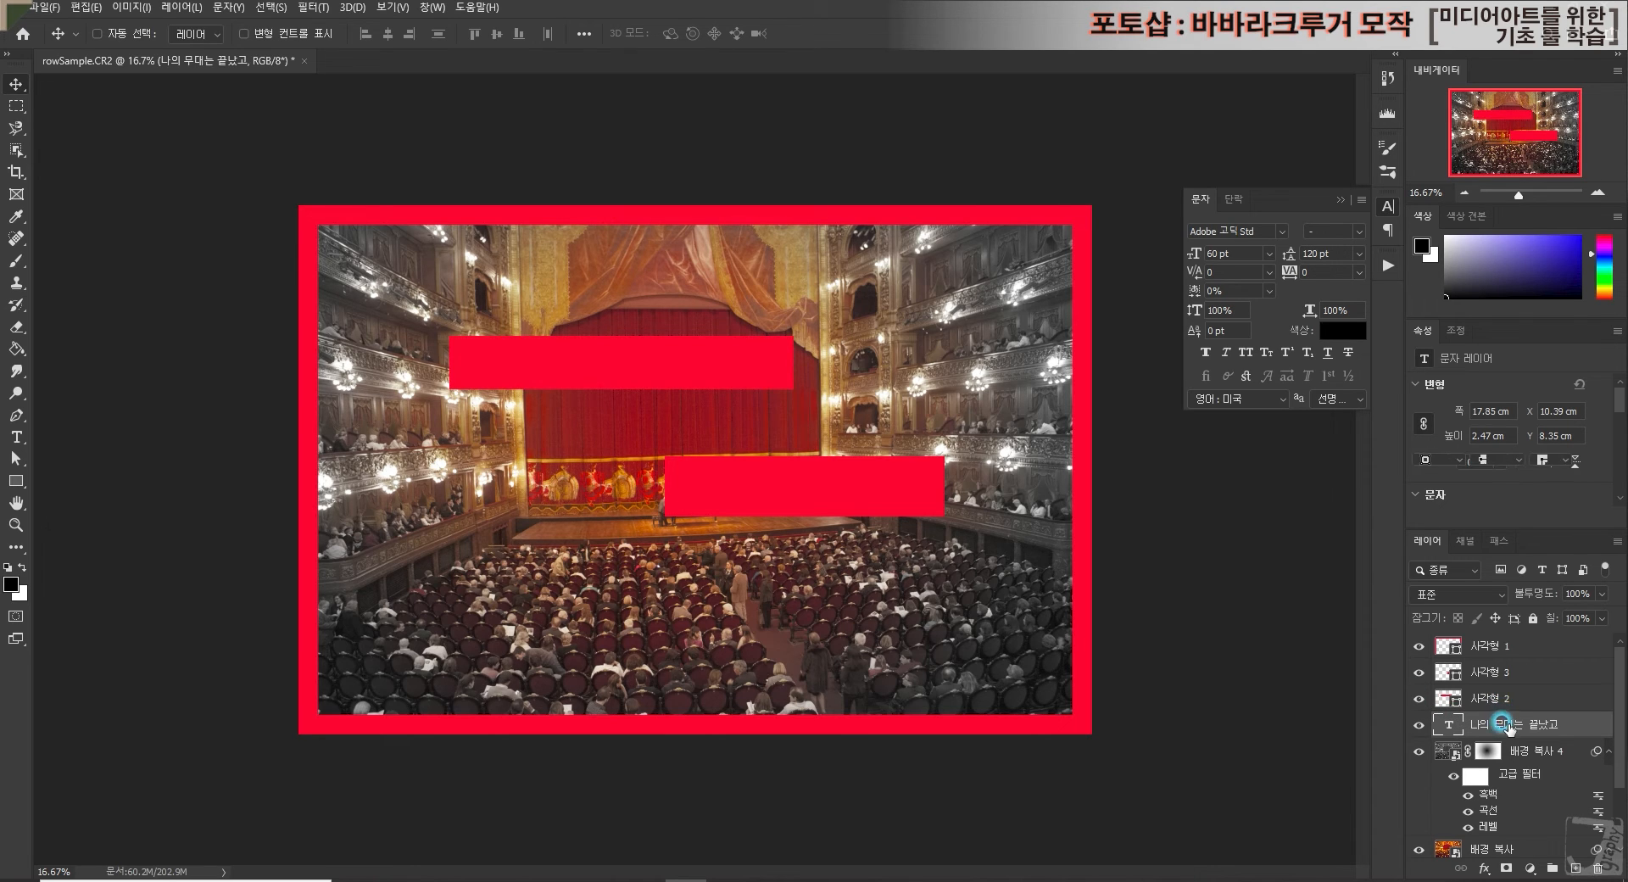
click(1505, 724)
click(1491, 697)
mouse_move(1508, 725)
mouse_down()
mouse_move(1496, 660)
mouse_move(1507, 698)
mouse_up()
click(1507, 698)
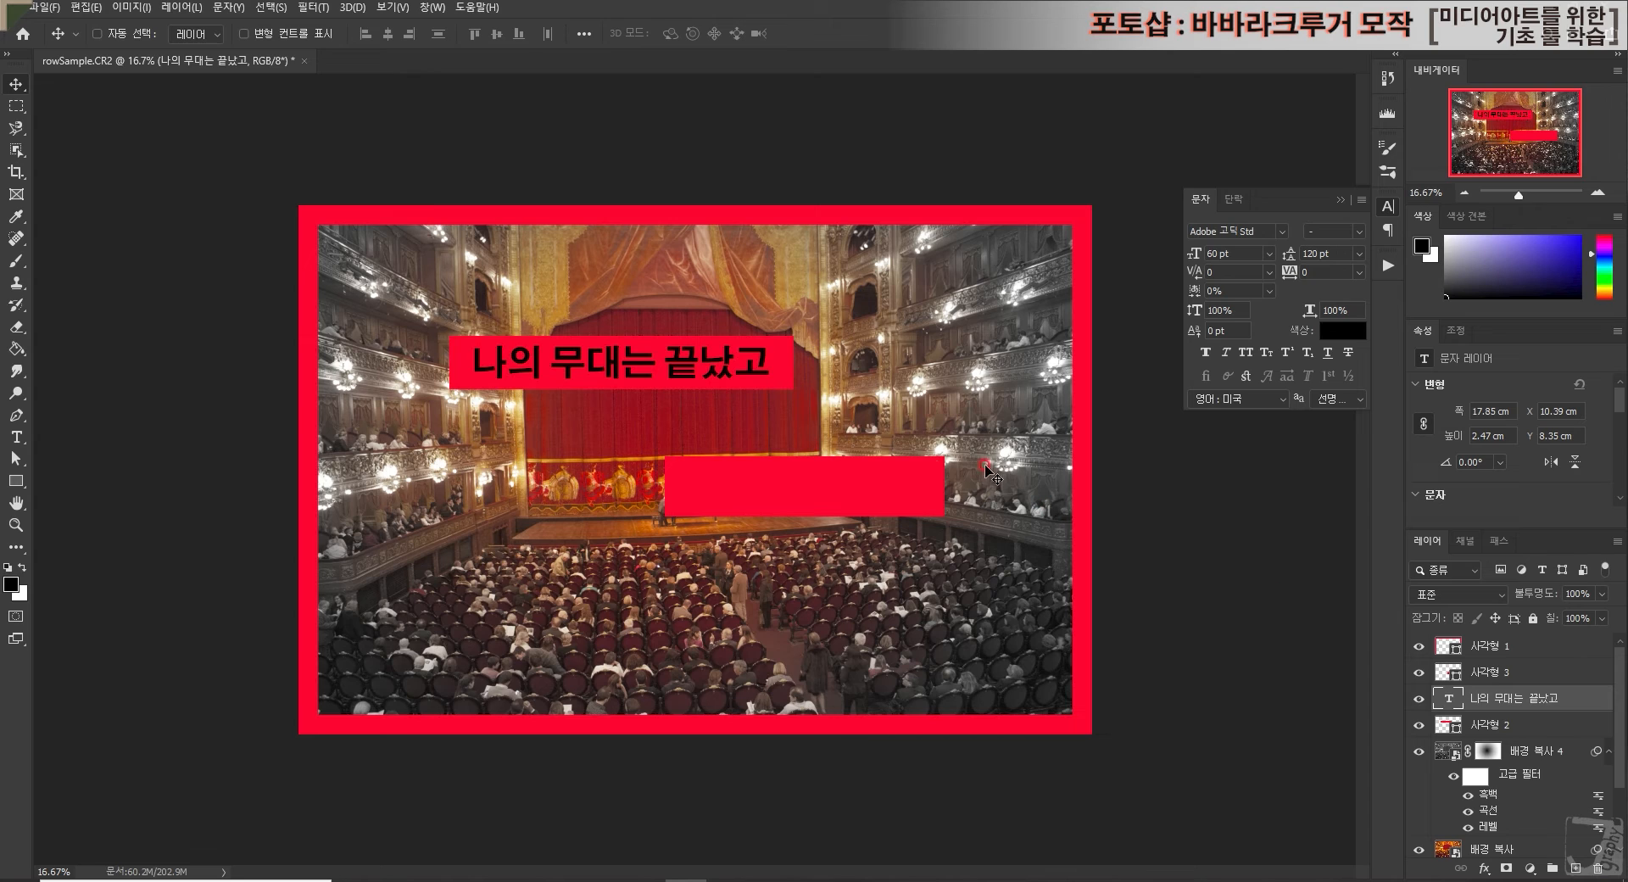
Step: Scale up the "나의 무대는 끝났고" text slightly to about 60.45 pt with Free Transform, keeping it within the upper red bar
key(ctrl)
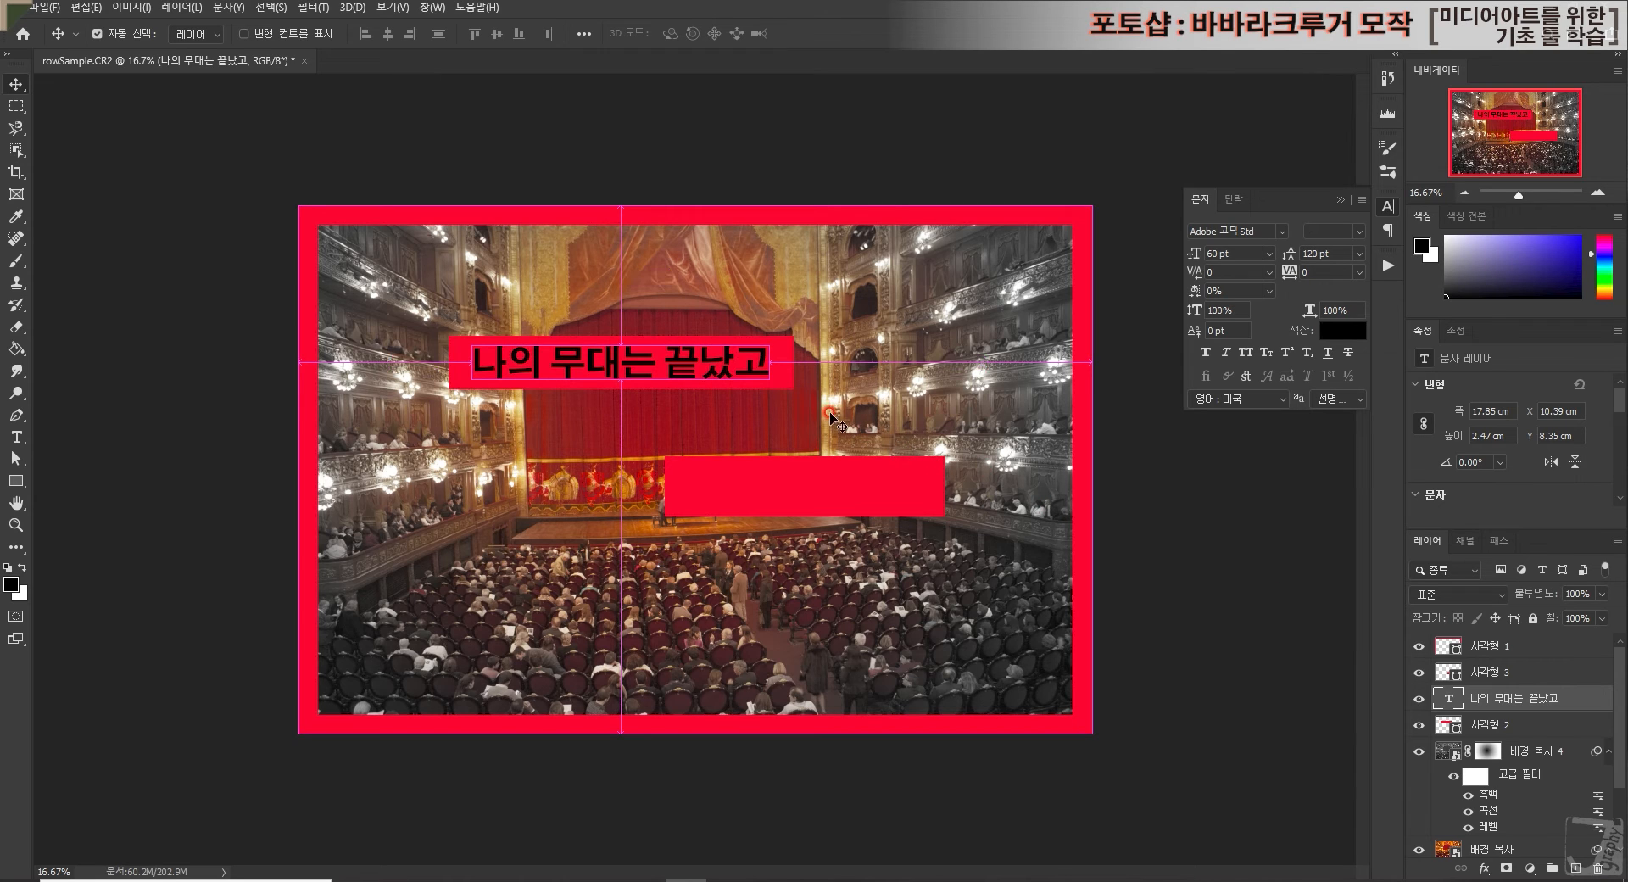
key(ctrl+t)
drag(762, 380, 765, 382)
key(Return)
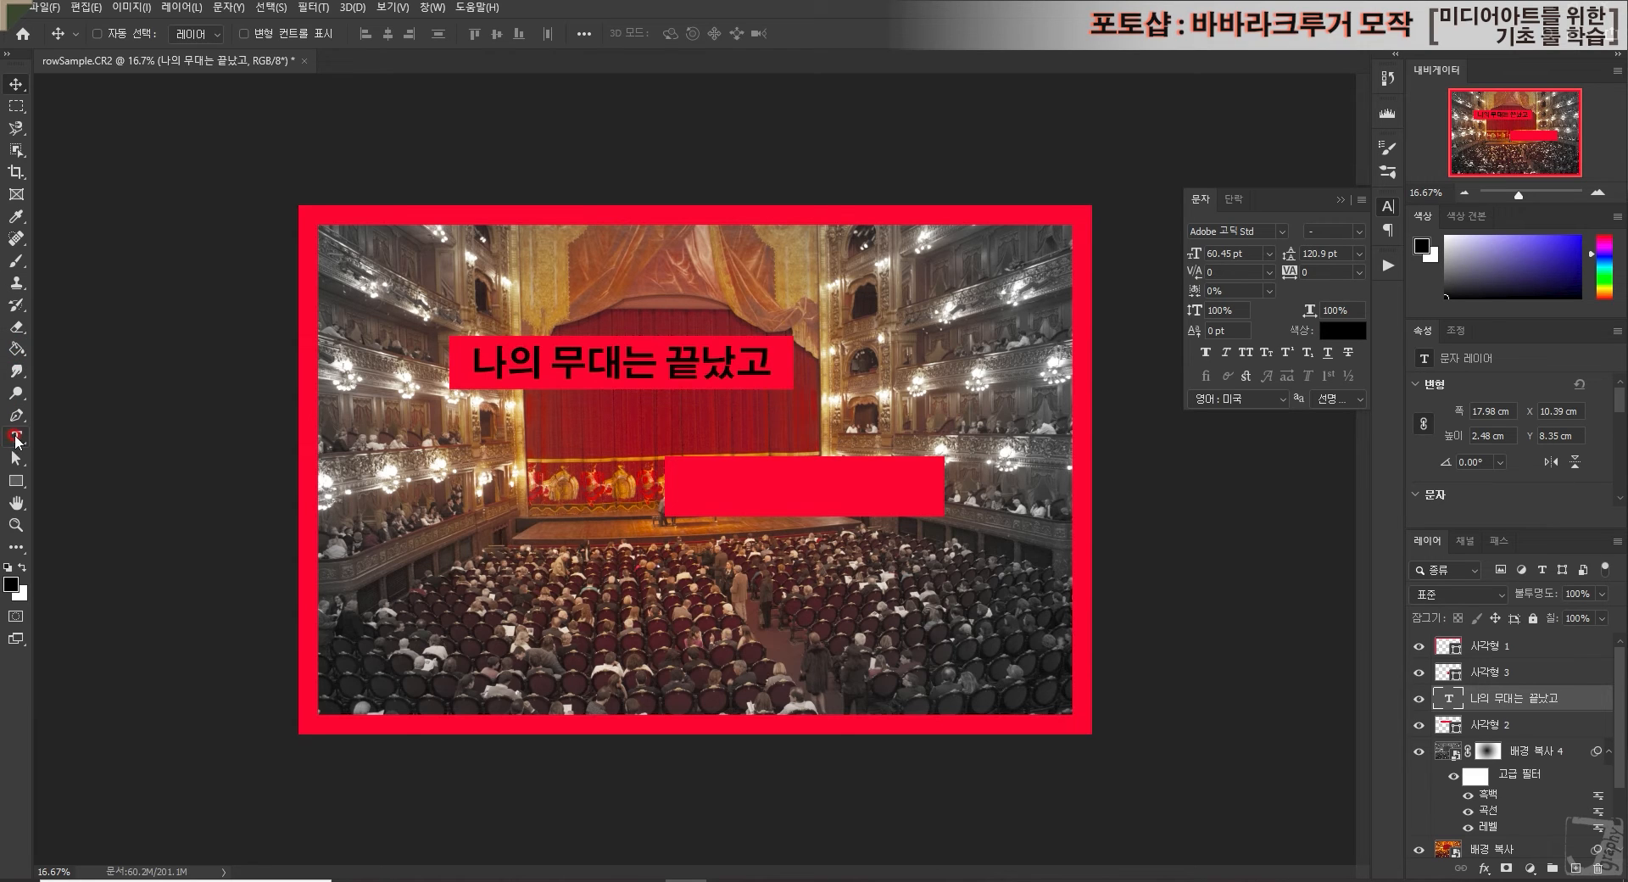
Step: Select the 사각형 3 layer for the Type tool and try a paragraph text box in the lower red bar, deleting its placeholder layer
click(16, 437)
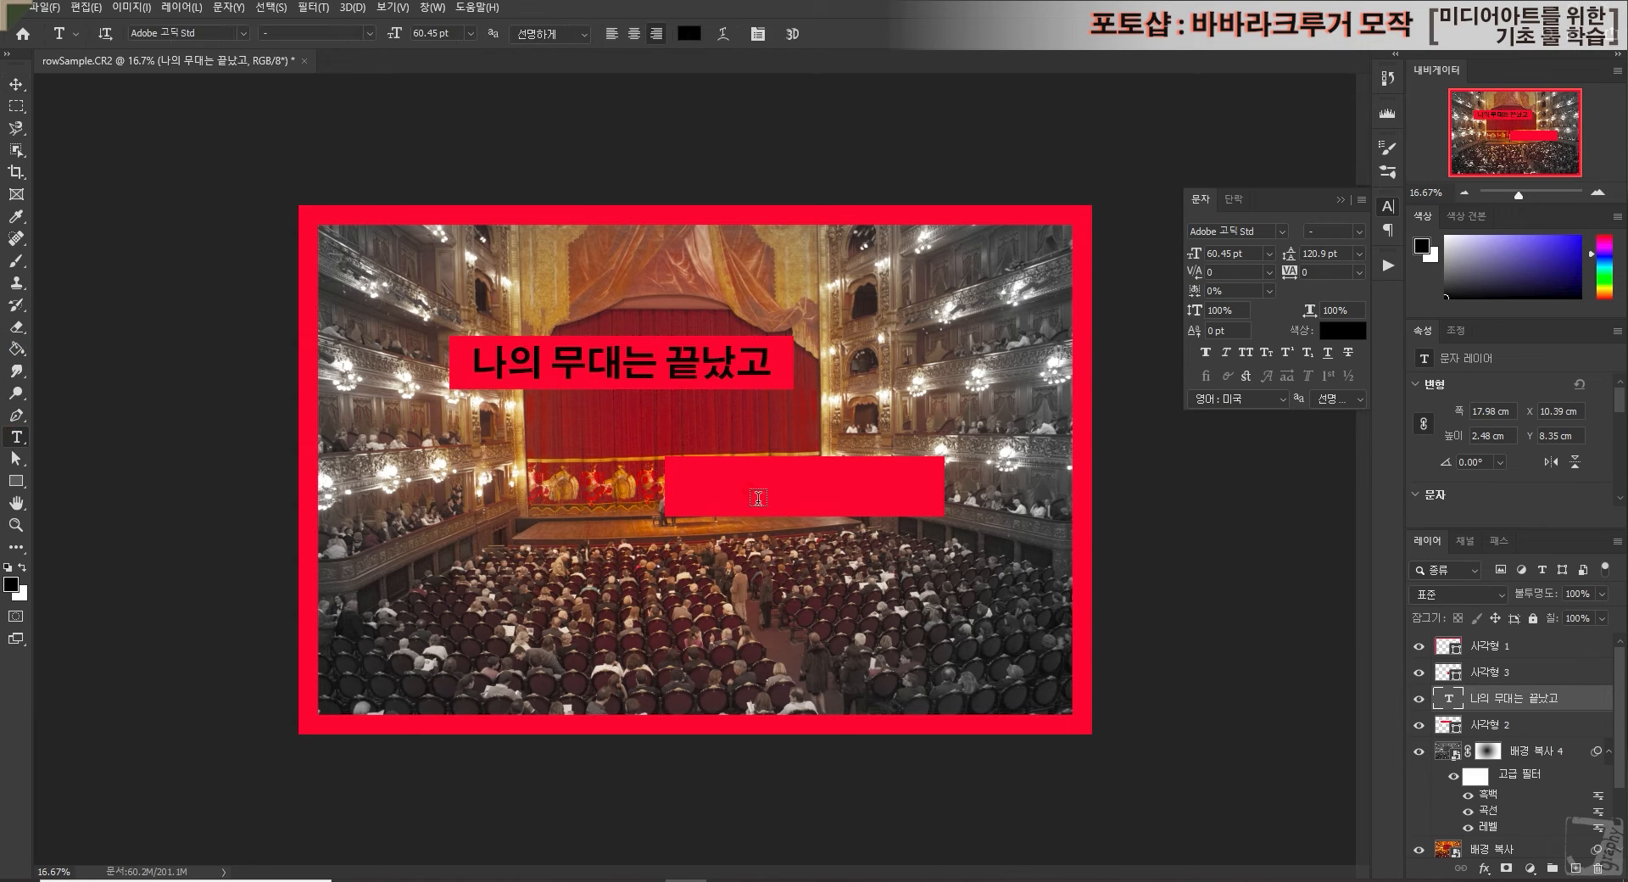
click(1494, 674)
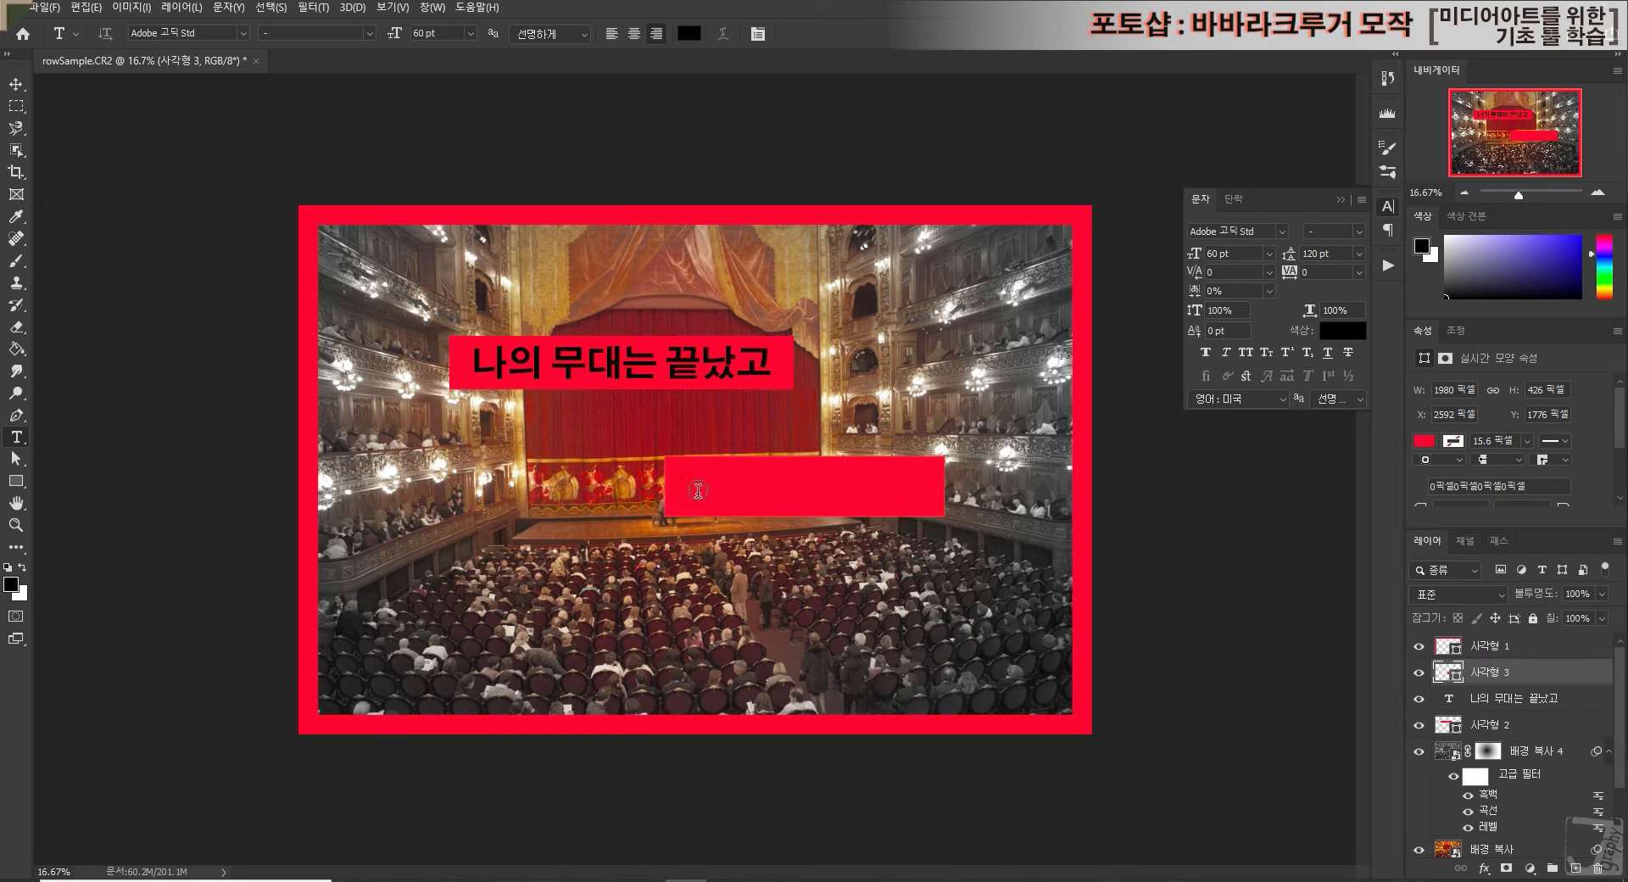
click(706, 486)
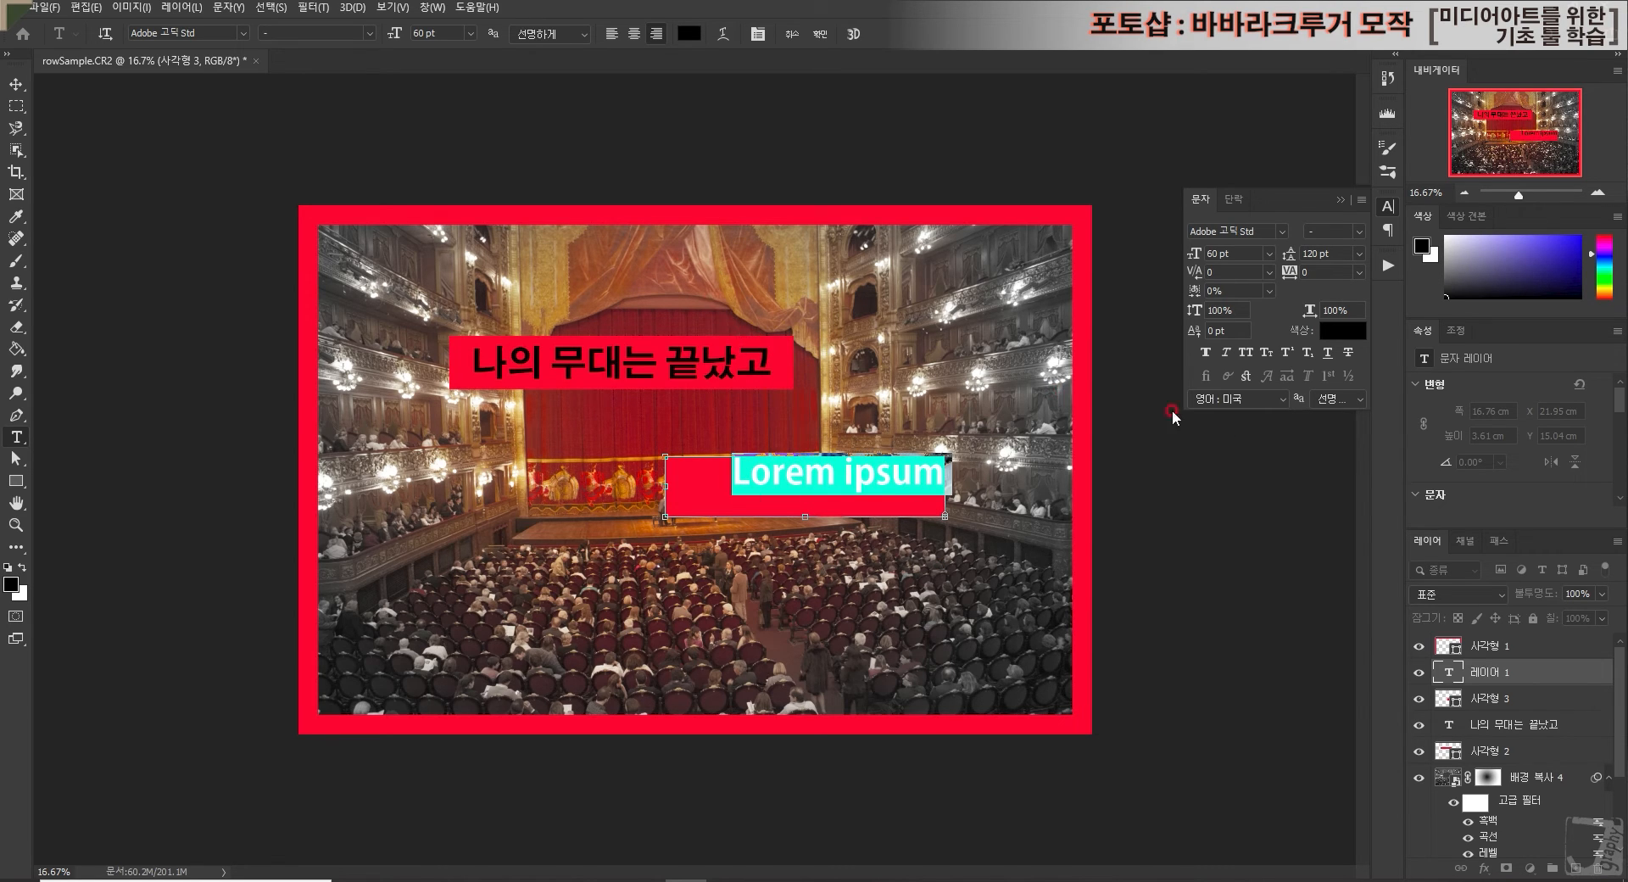
click(1236, 206)
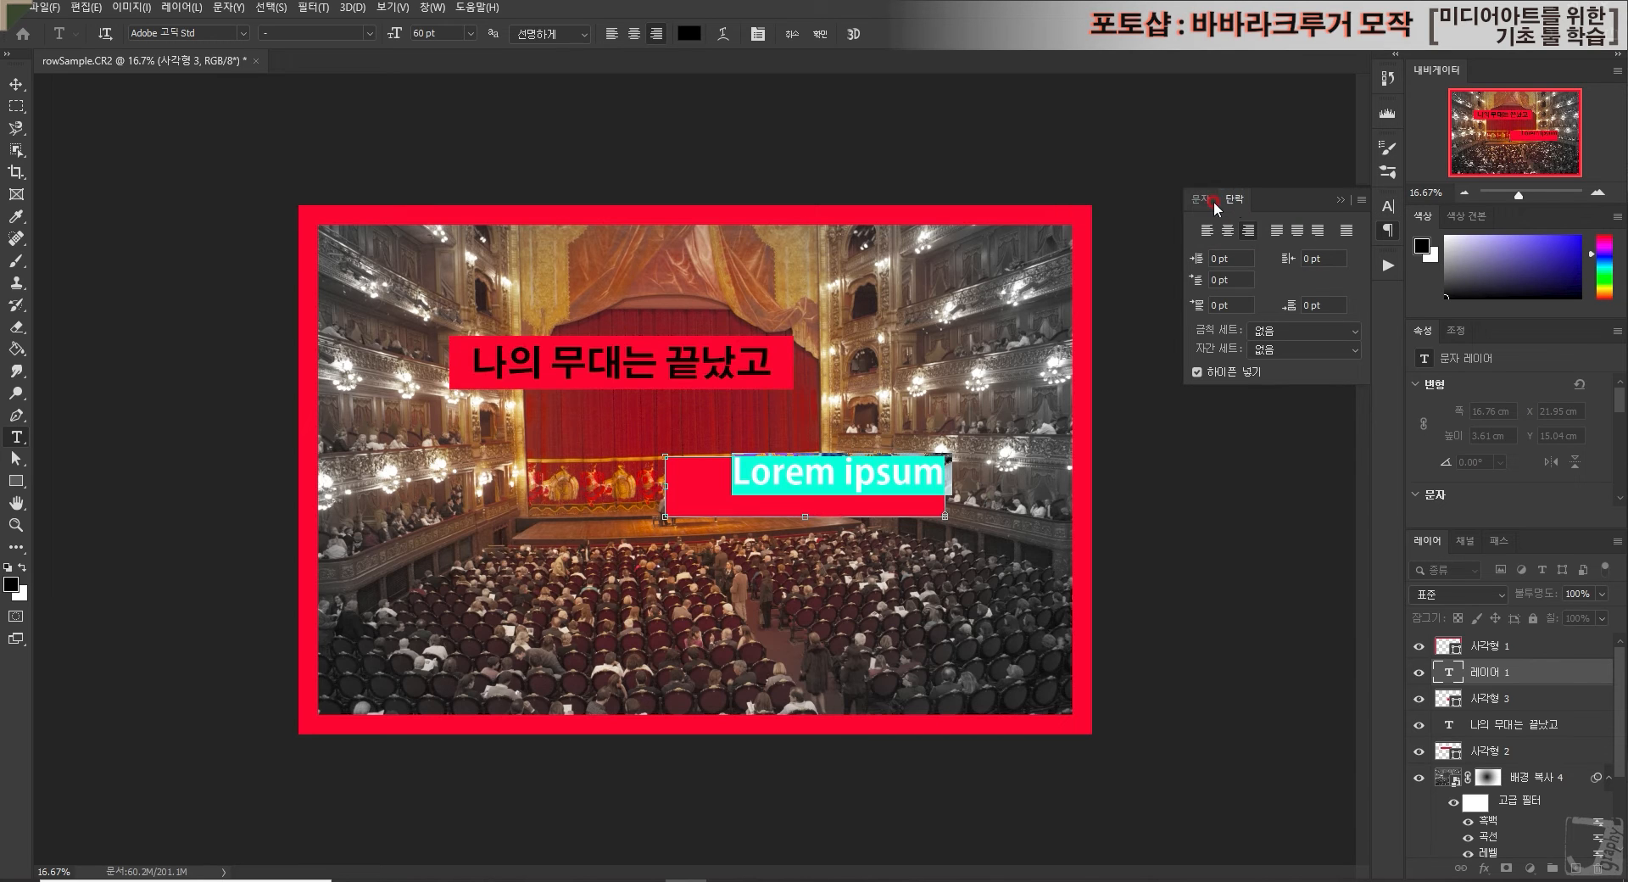
click(1213, 201)
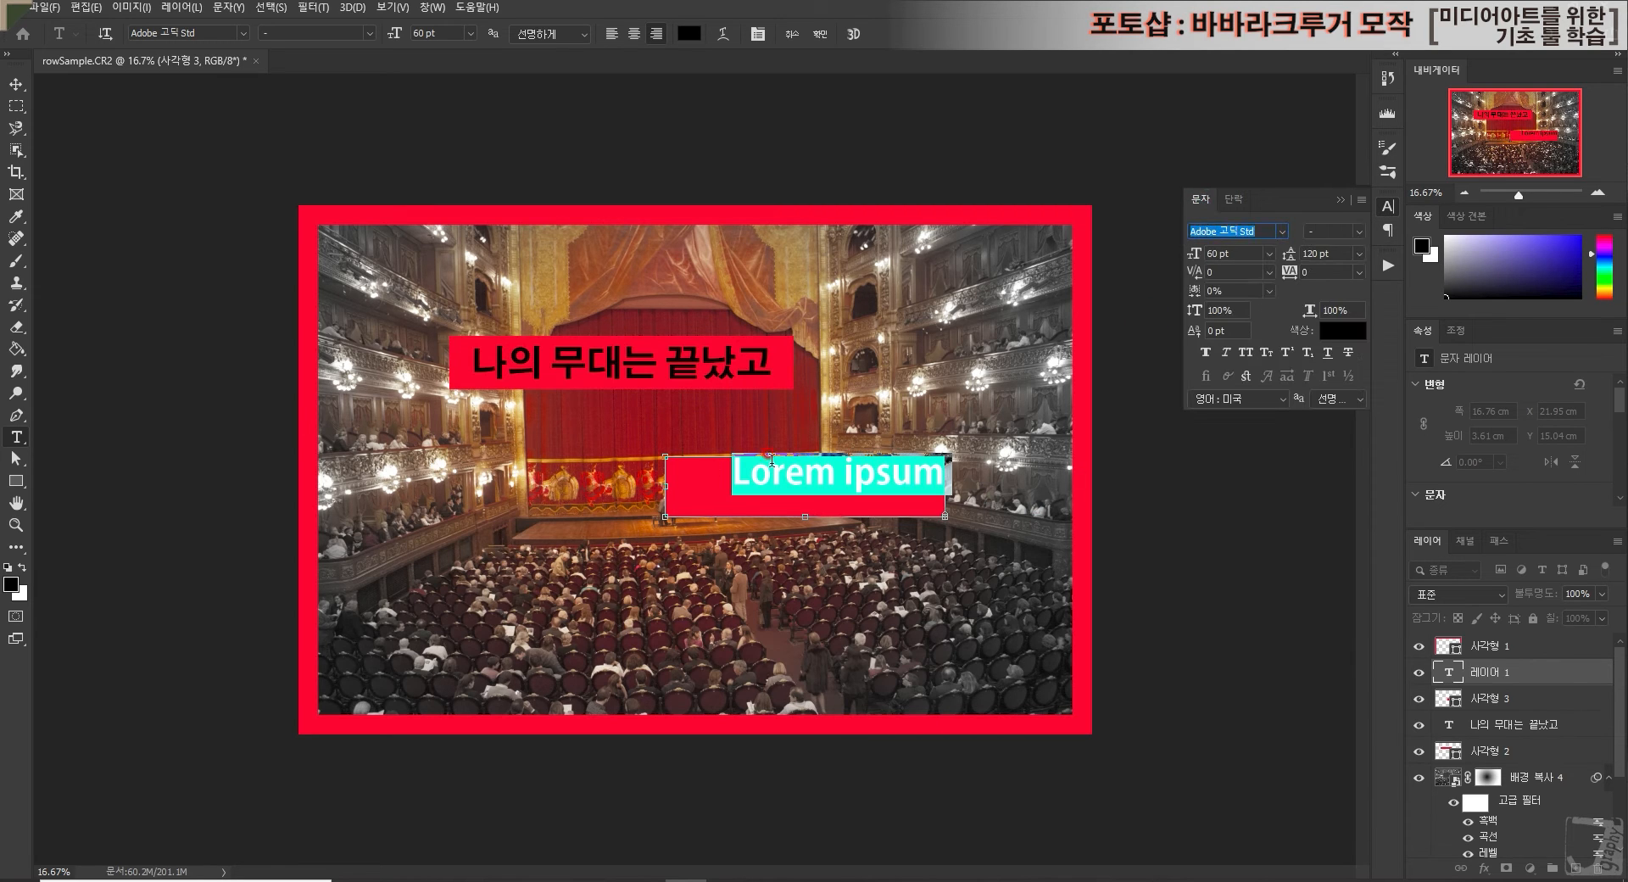
drag(1450, 672, 1598, 868)
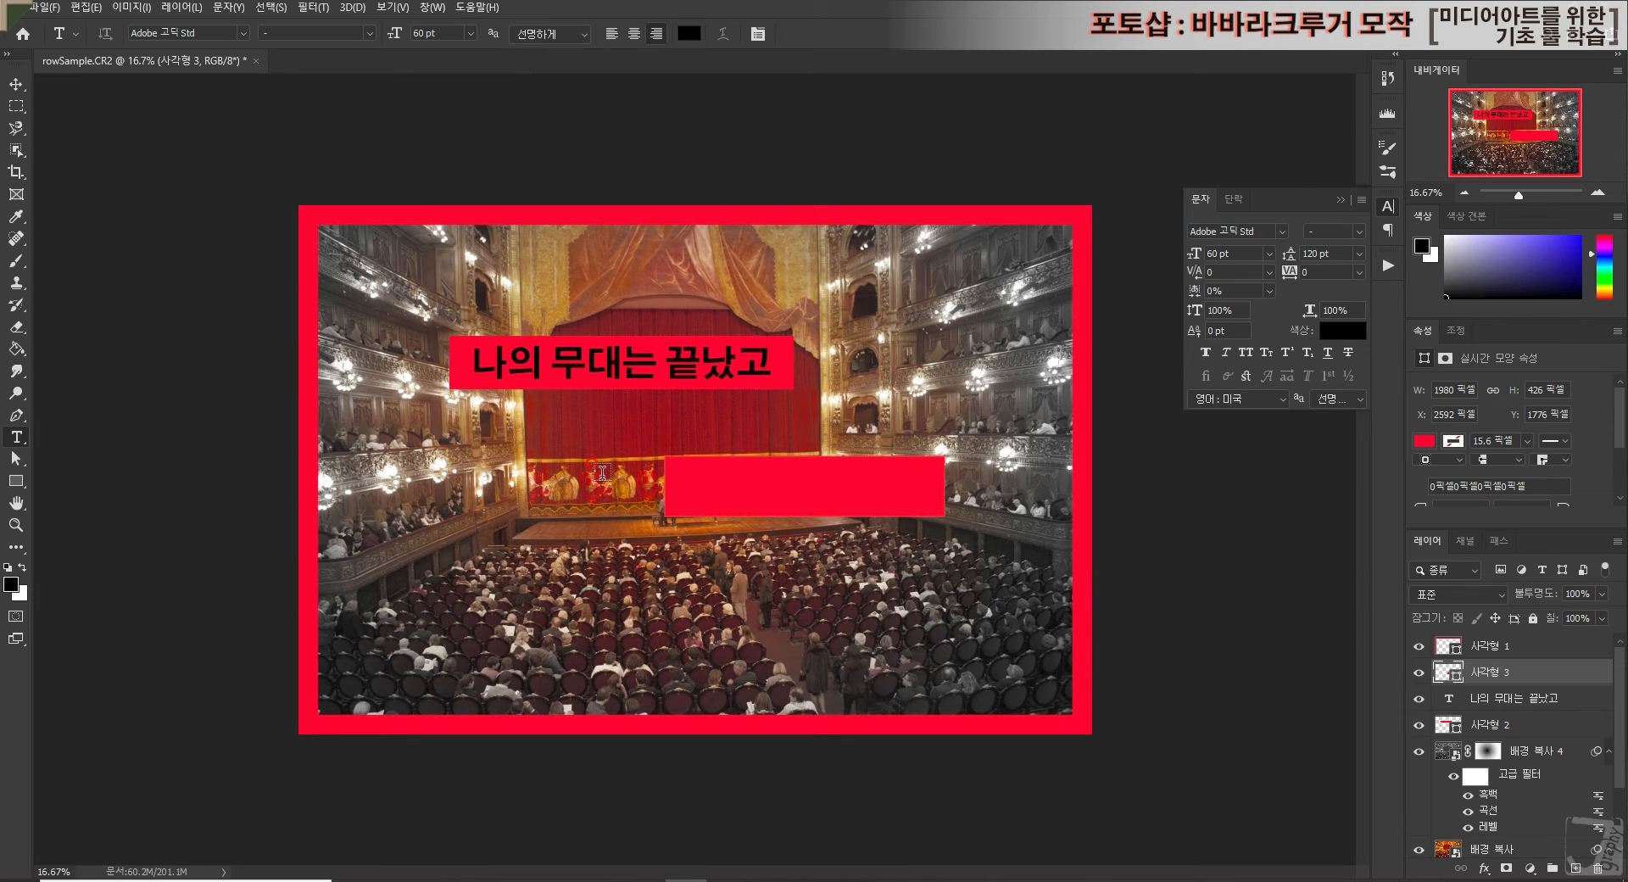
Step: Add the point text "너의 무대는?" at 60 pt in black and move it onto the lower red bar
click(605, 423)
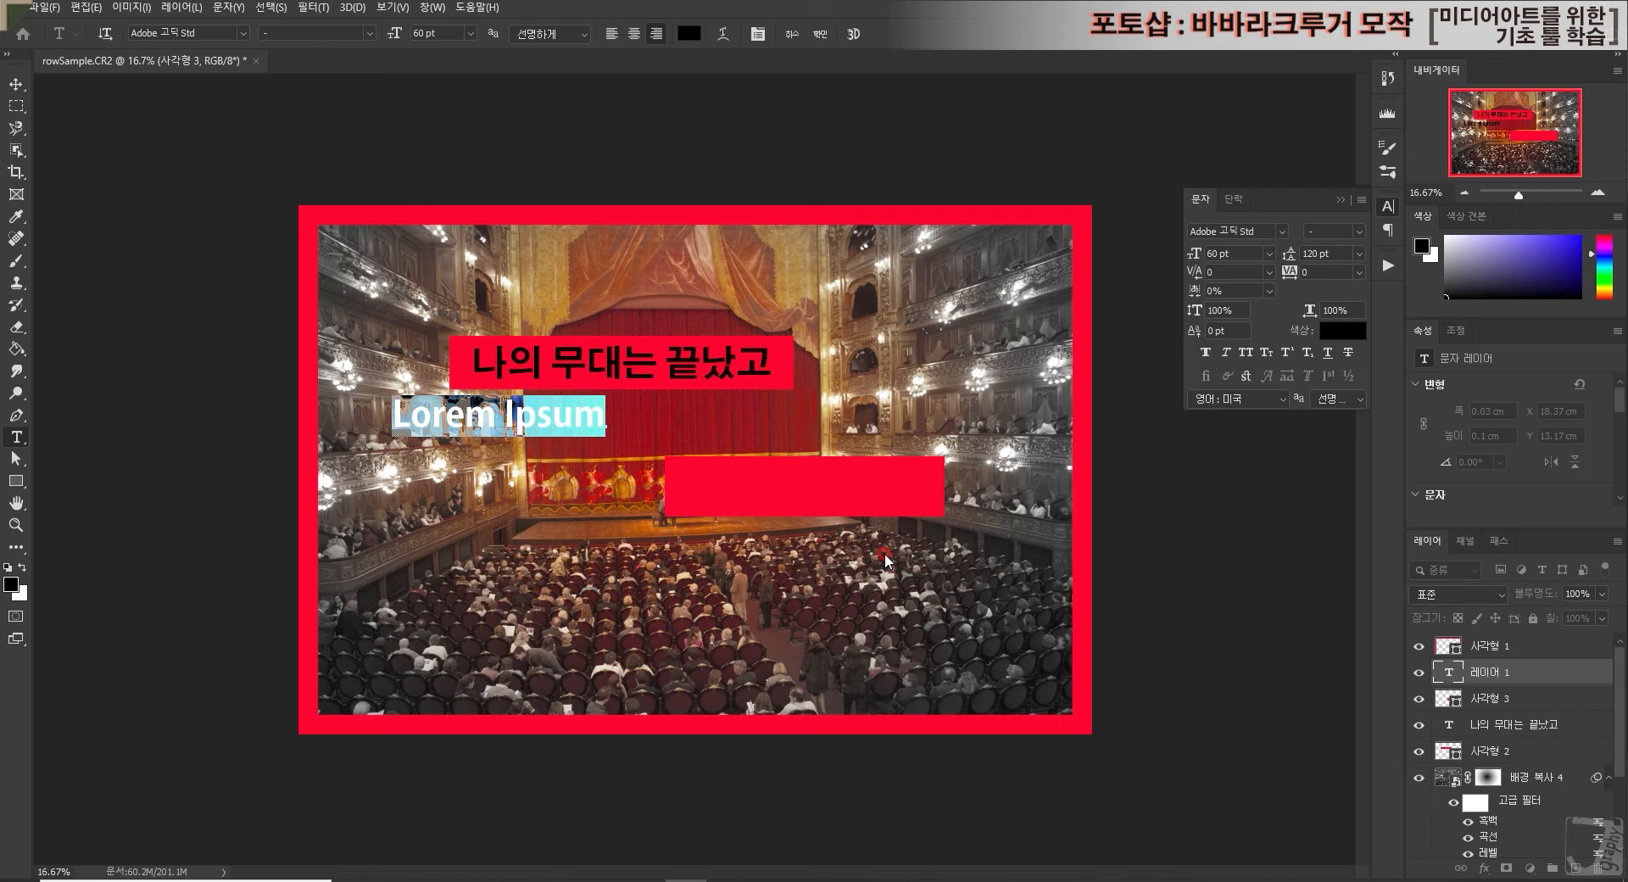
text(너)
text(ㅇ)
text(ㅢ 무대는)
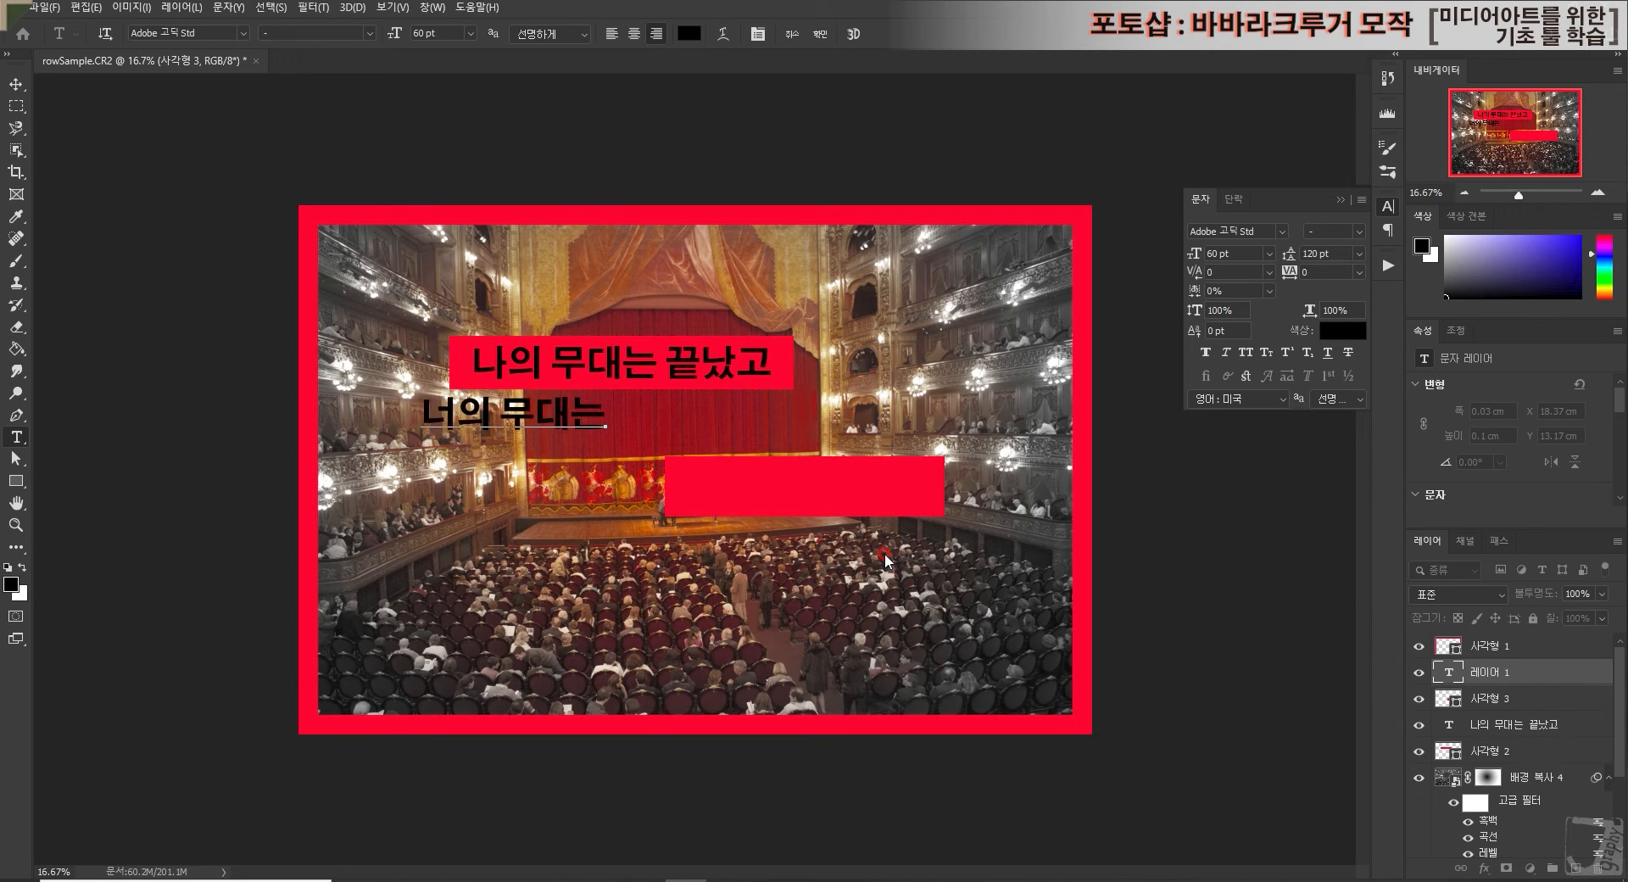
text(?)
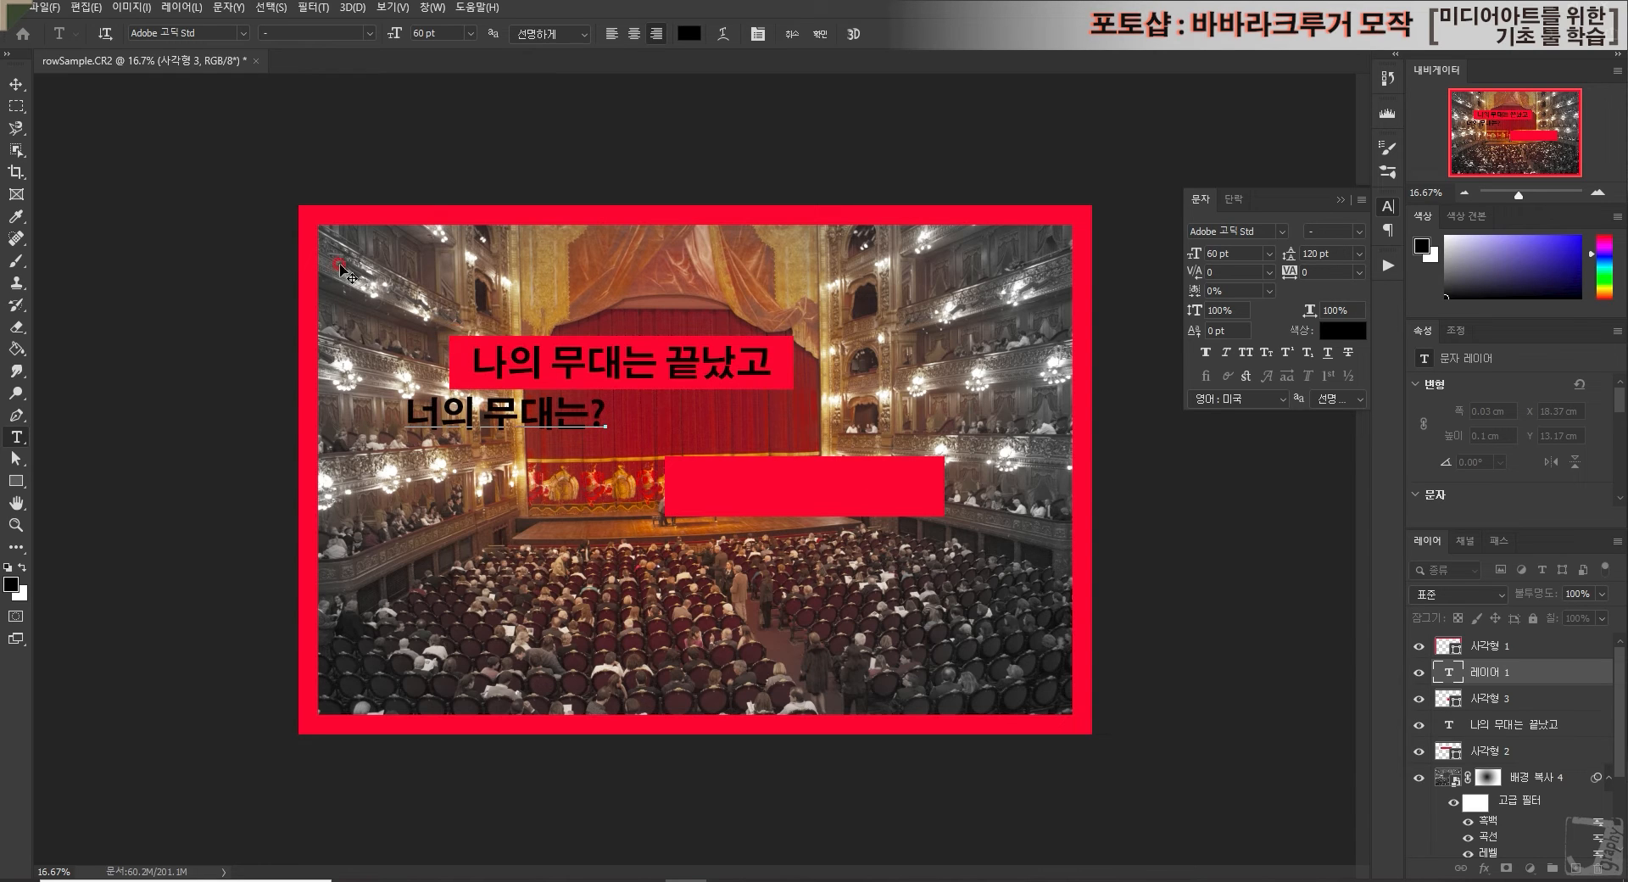
click(15, 84)
drag(609, 418, 861, 488)
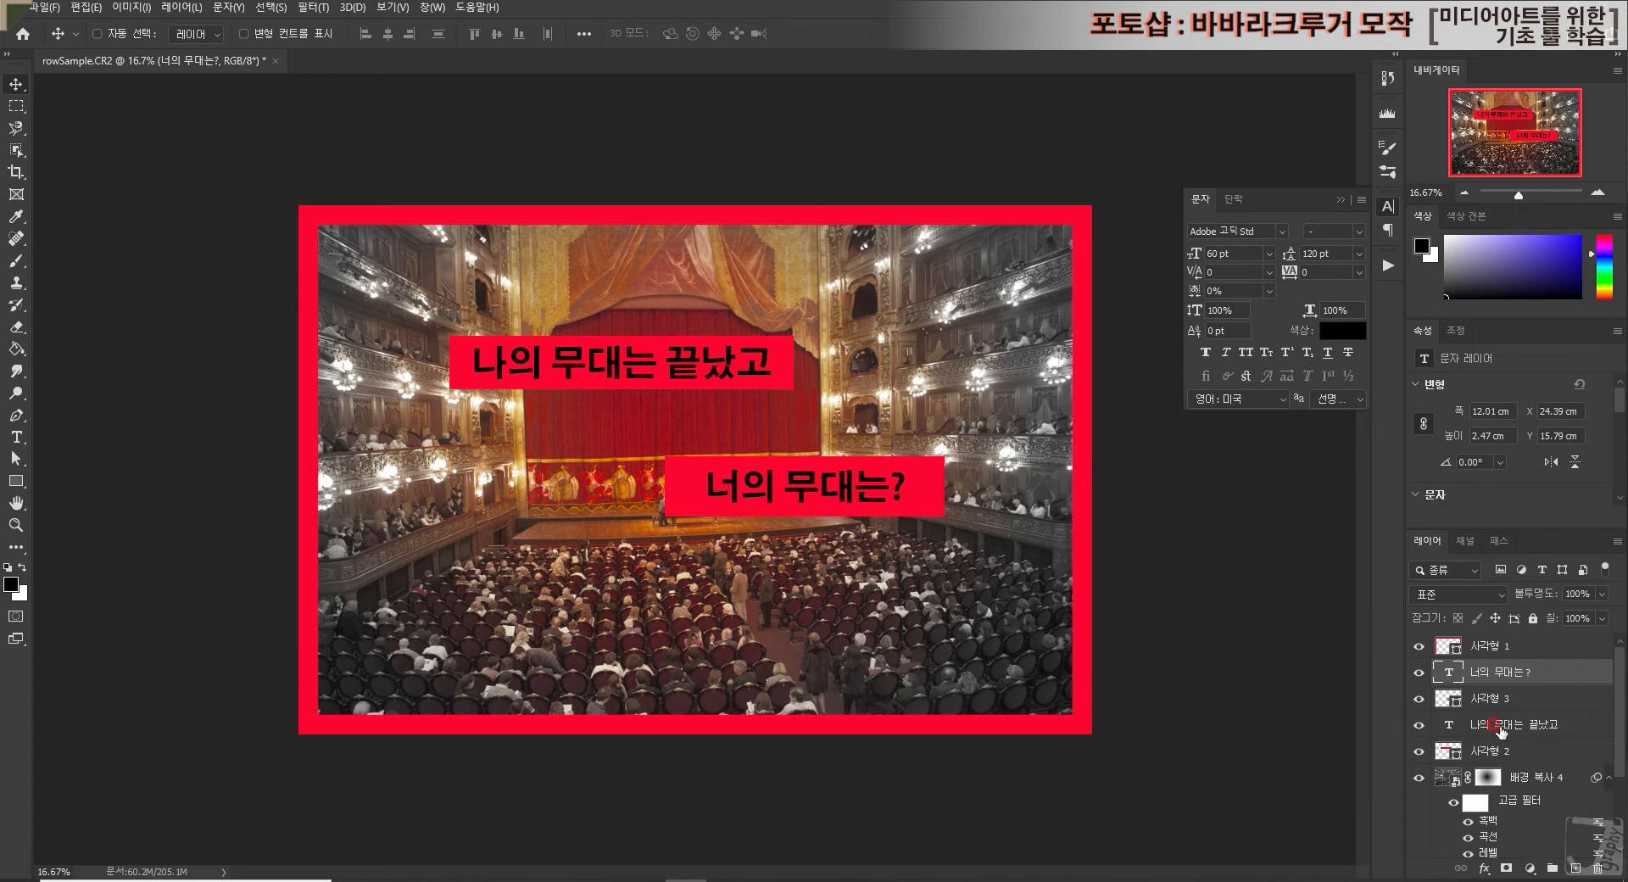
Step: Check which red bar belongs to each rectangle layer by selecting 사각형 2 and 사각형 3 and toggling the visibility of 사각형 3
click(1499, 750)
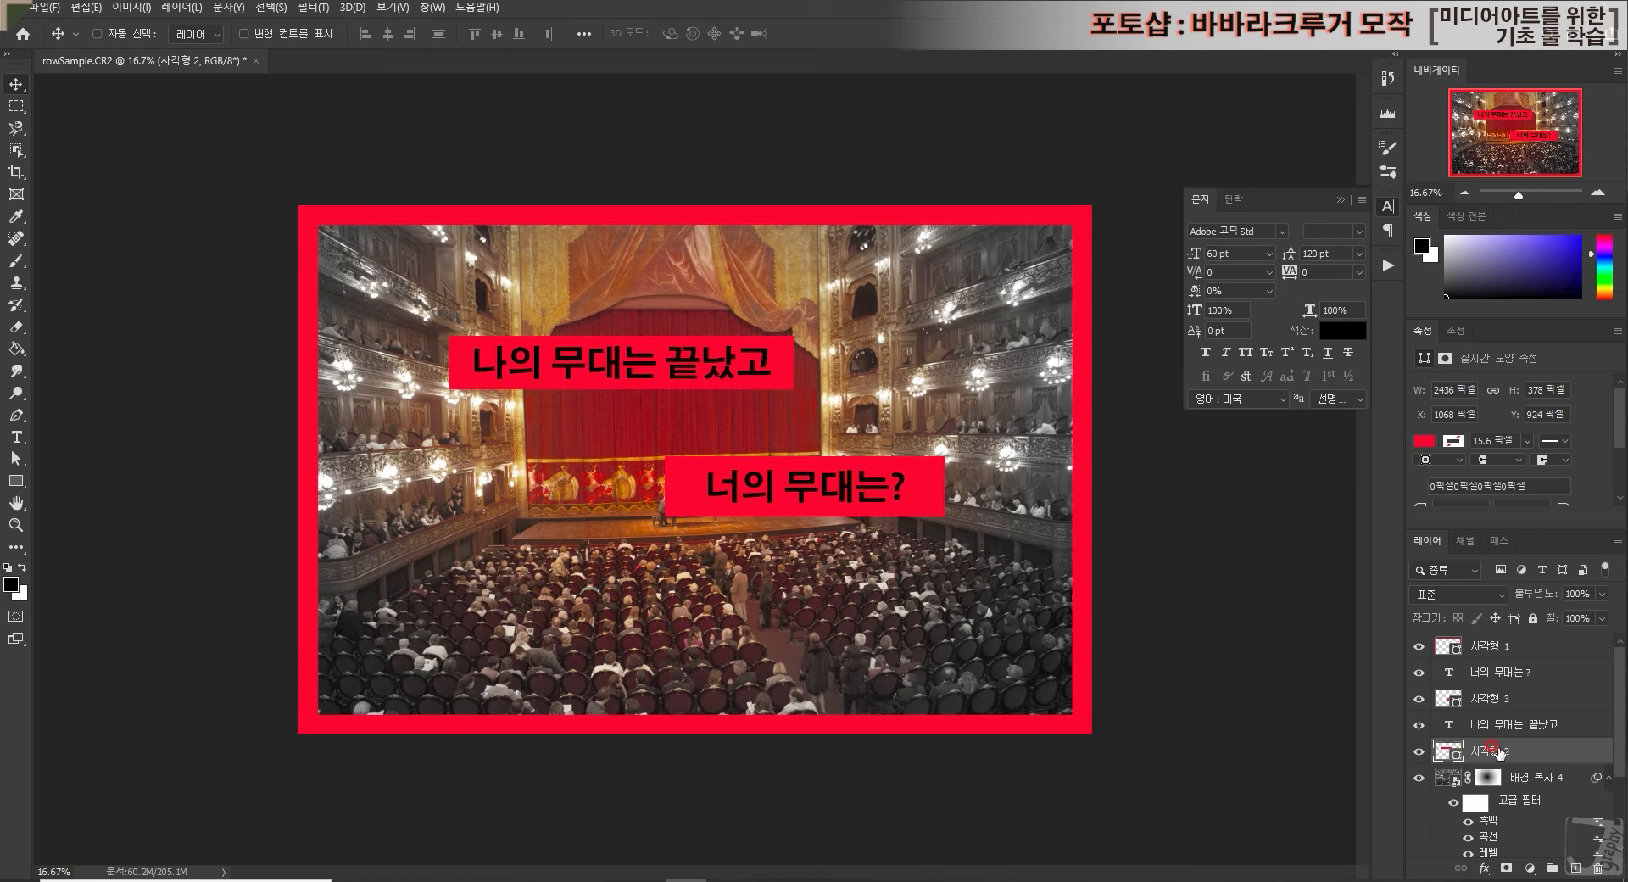
click(1479, 749)
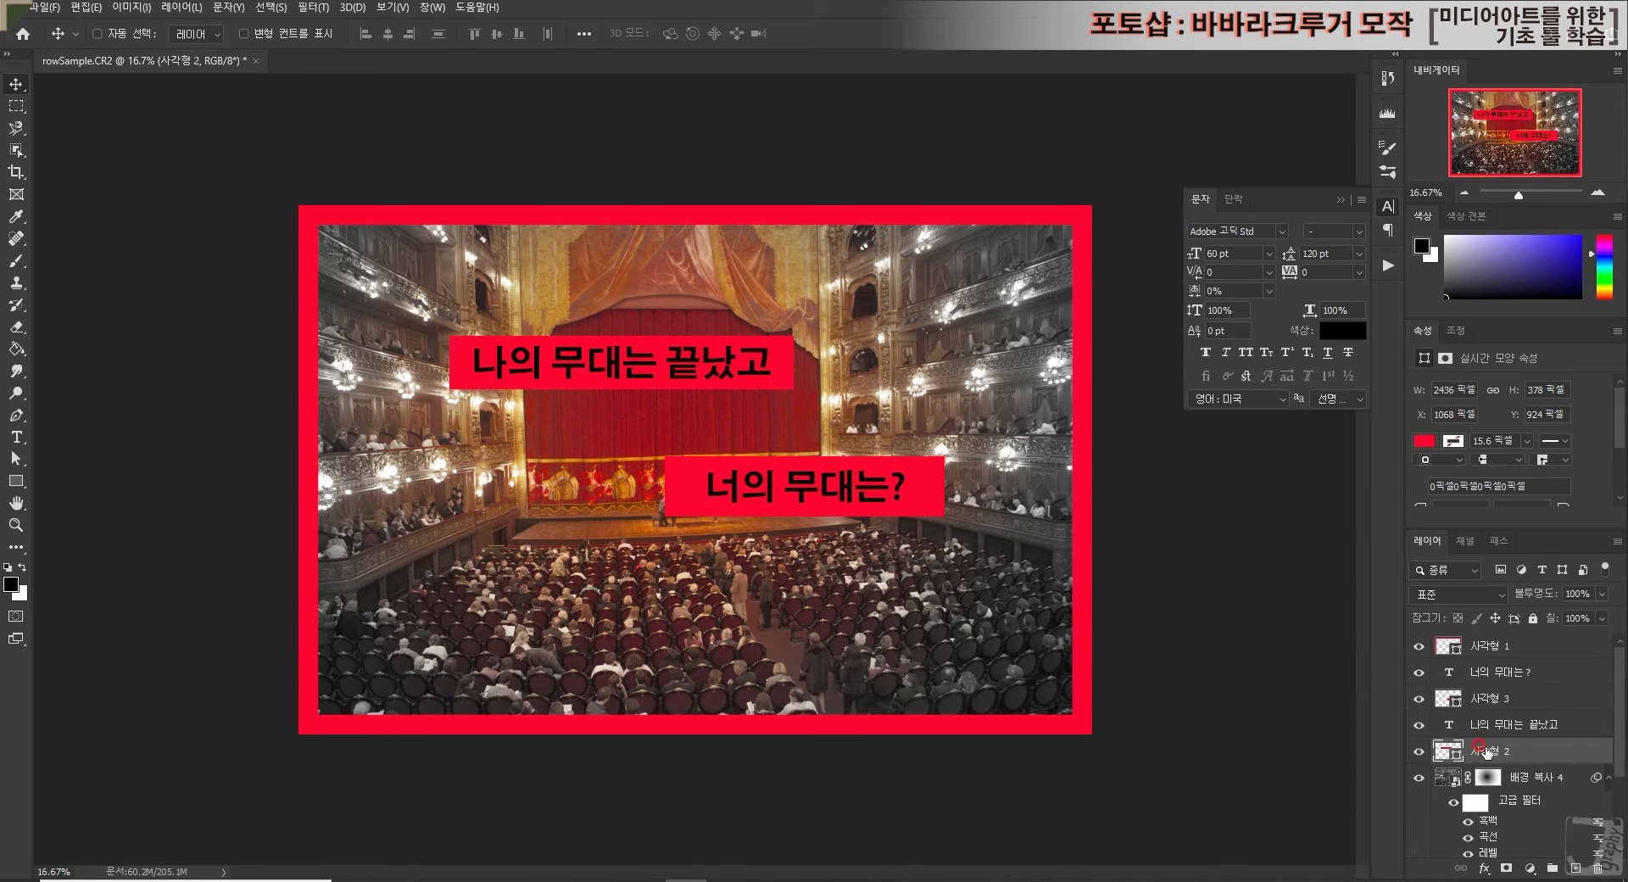
click(1491, 700)
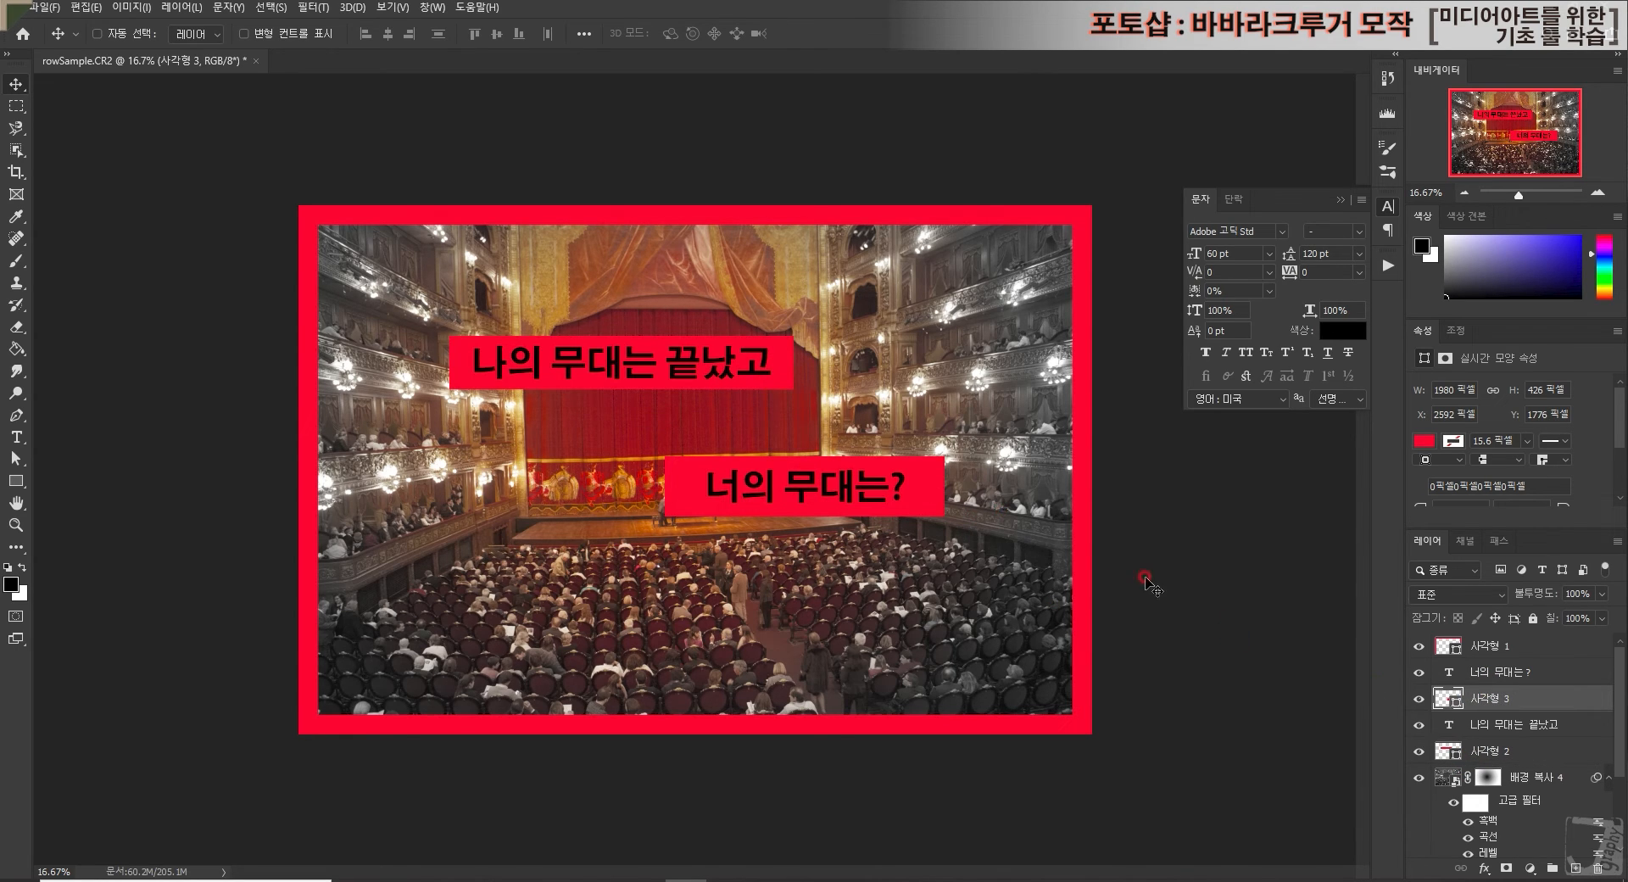
click(1418, 698)
click(1418, 698)
click(1418, 699)
click(1418, 699)
Step: Shrink the upper red bar together with its text to about 47.44 pt type, tilt both counterclockwise and place them over the stage curtain
click(1505, 729)
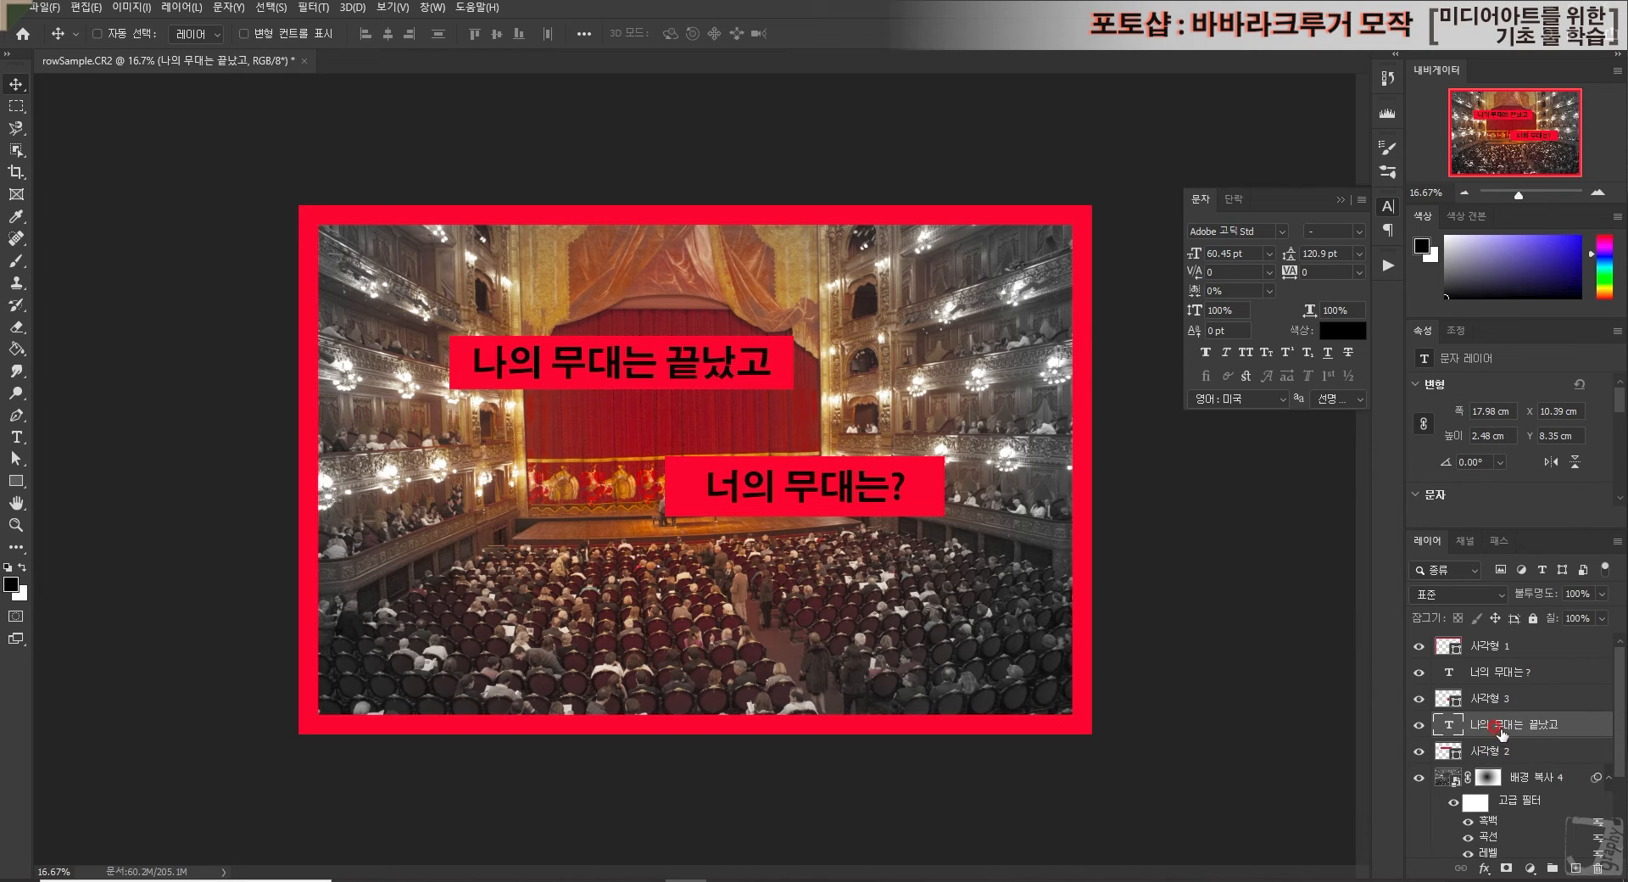
shift+click(1497, 752)
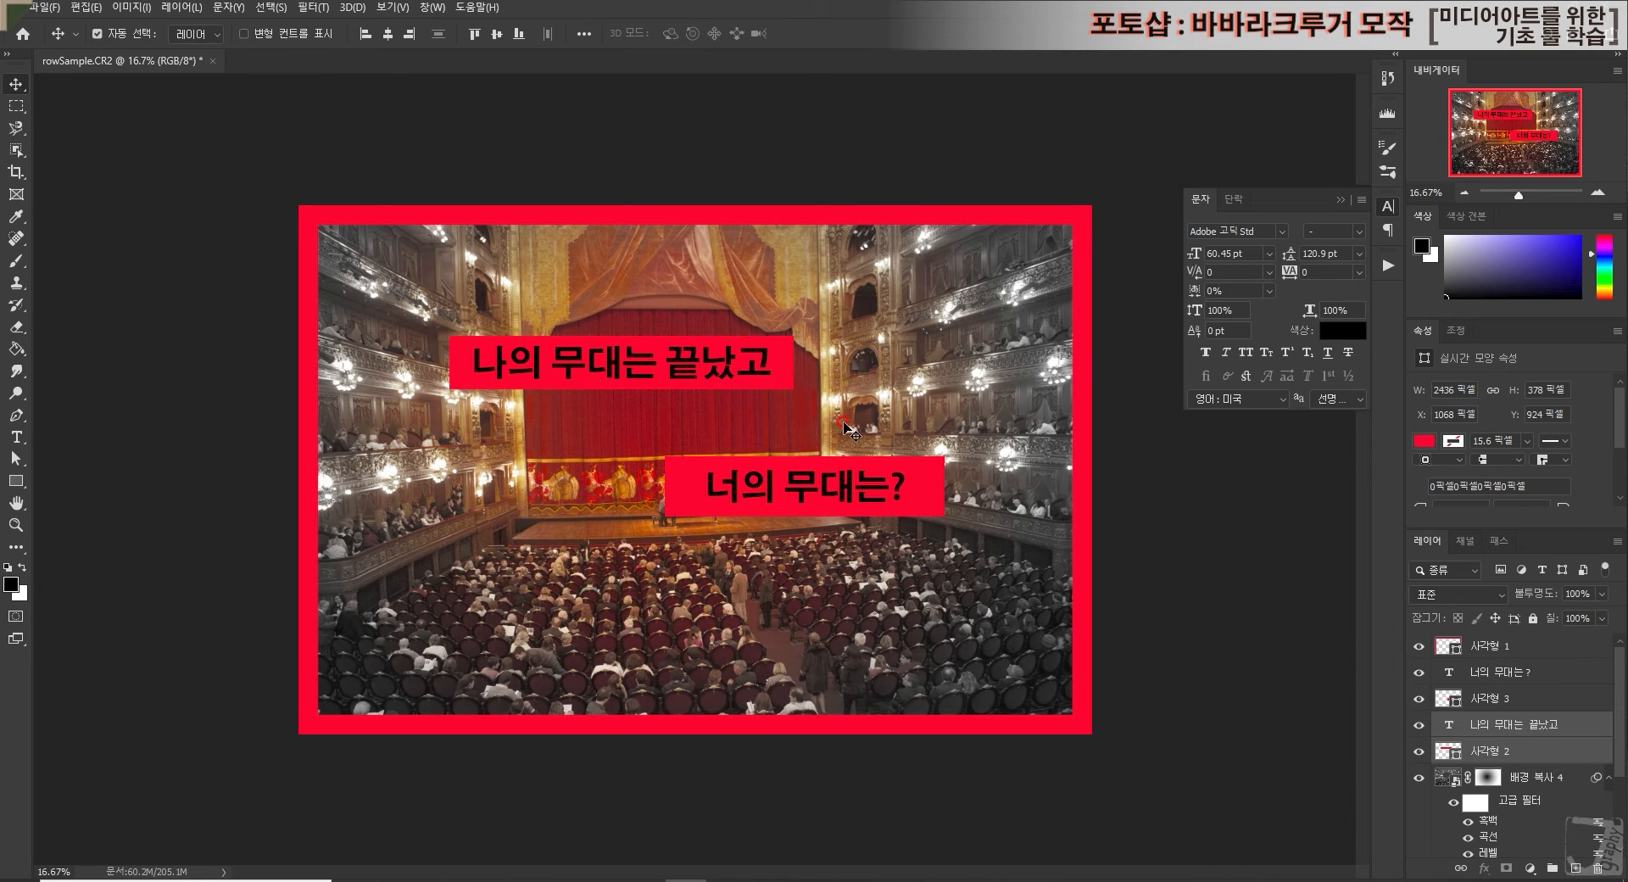
key(ctrl+t)
drag(808, 397, 737, 370)
key(Return)
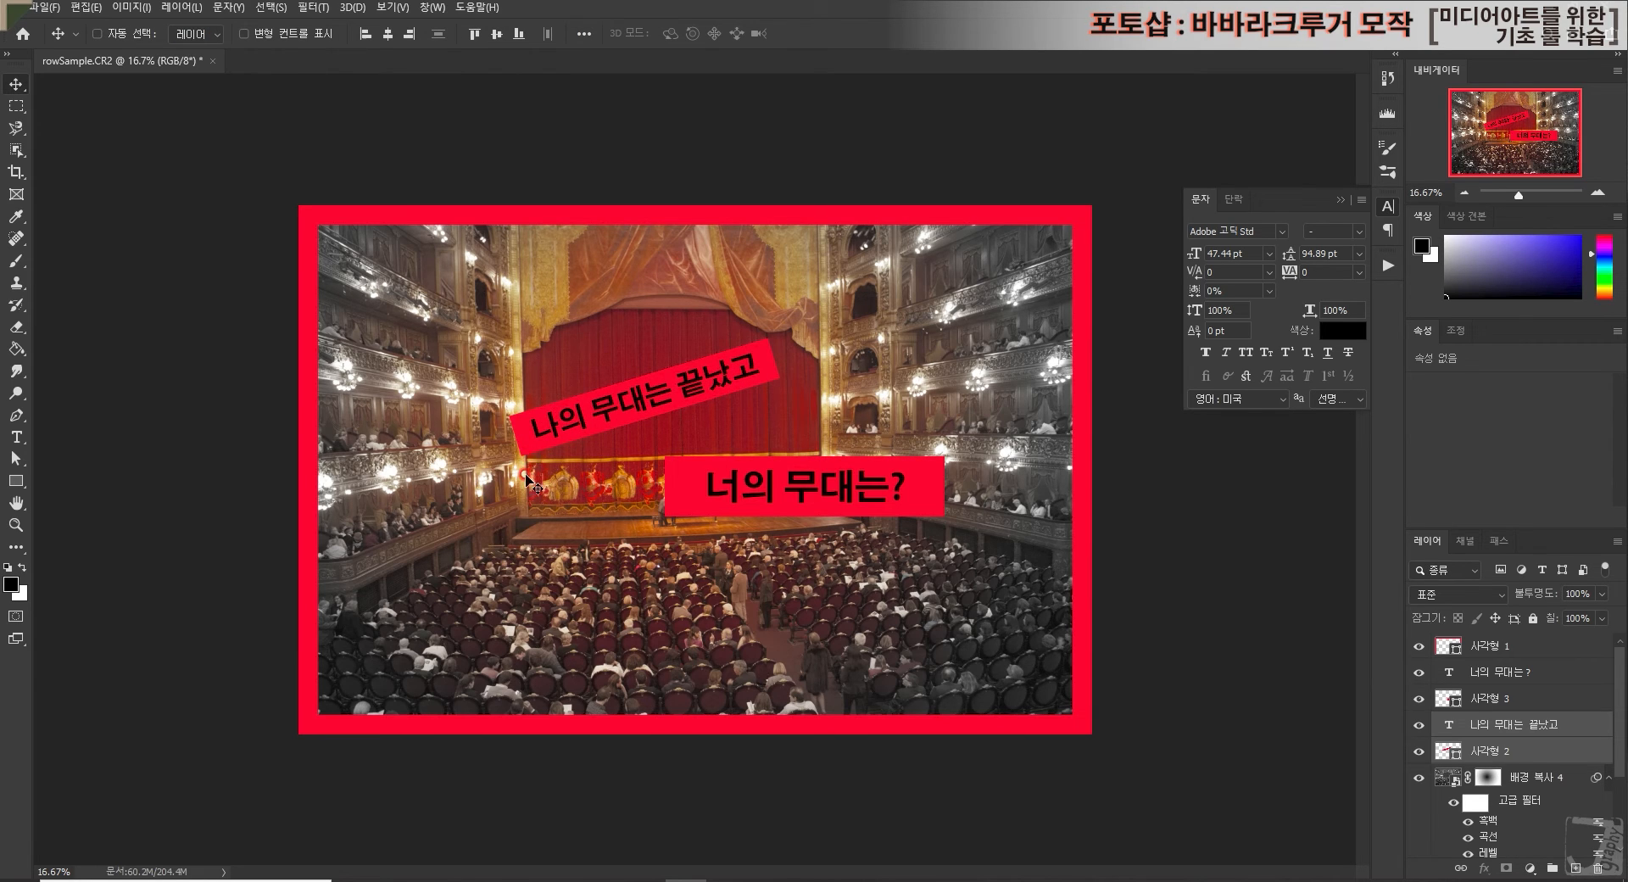
Step: Rotate the lower red bar together with "너의 무대는?" to about -45° and scale both to about 84%, placing them beside the stage
click(1501, 677)
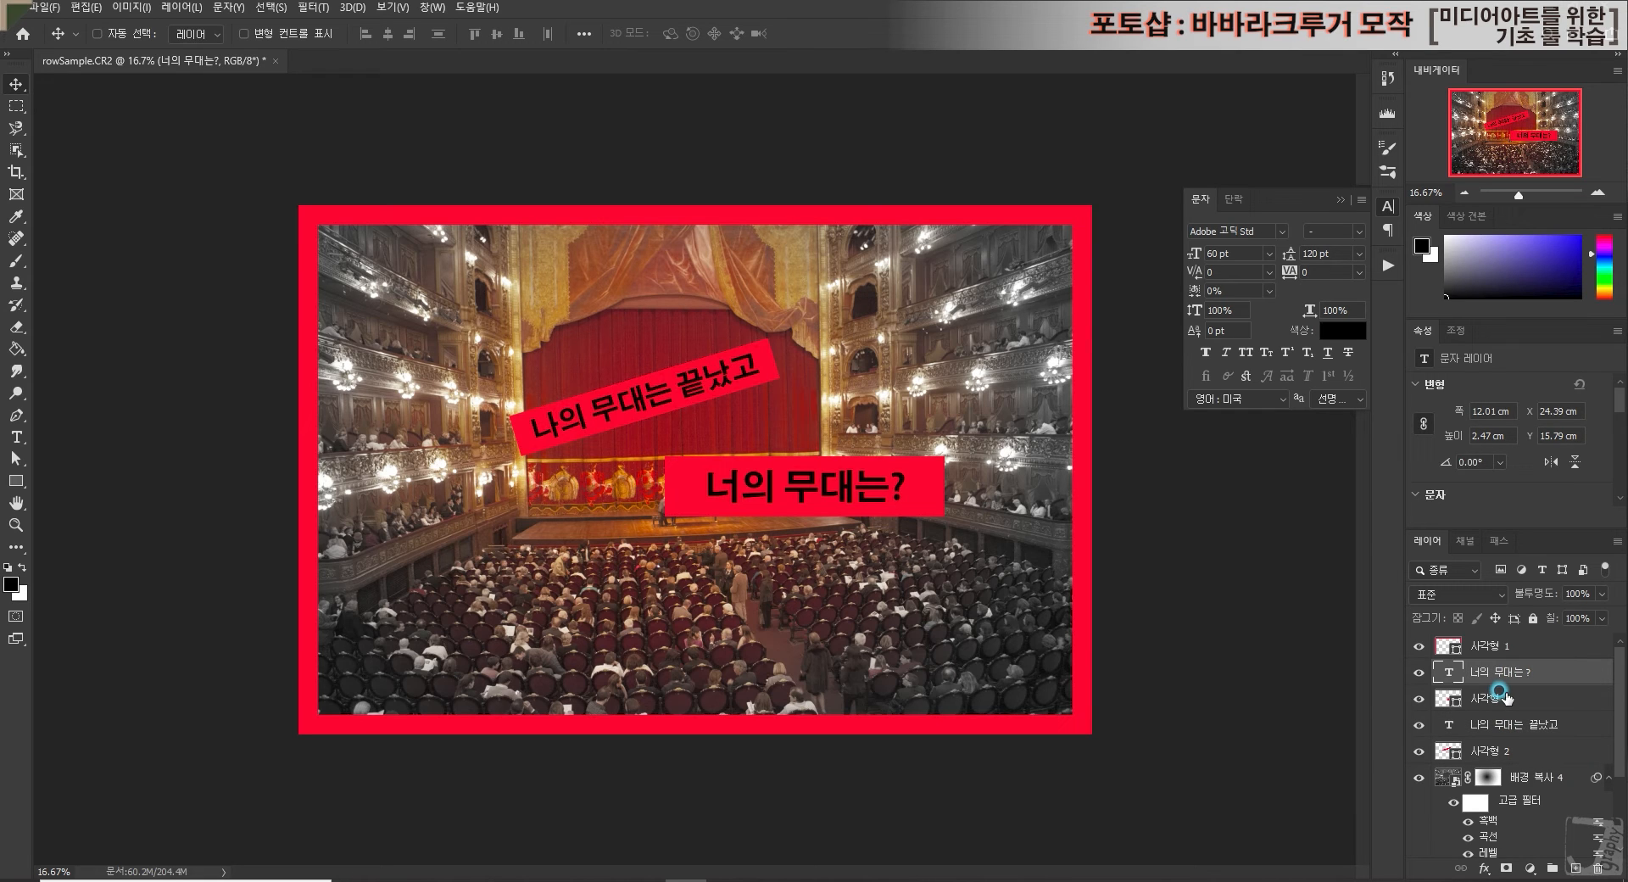
shift+click(1504, 697)
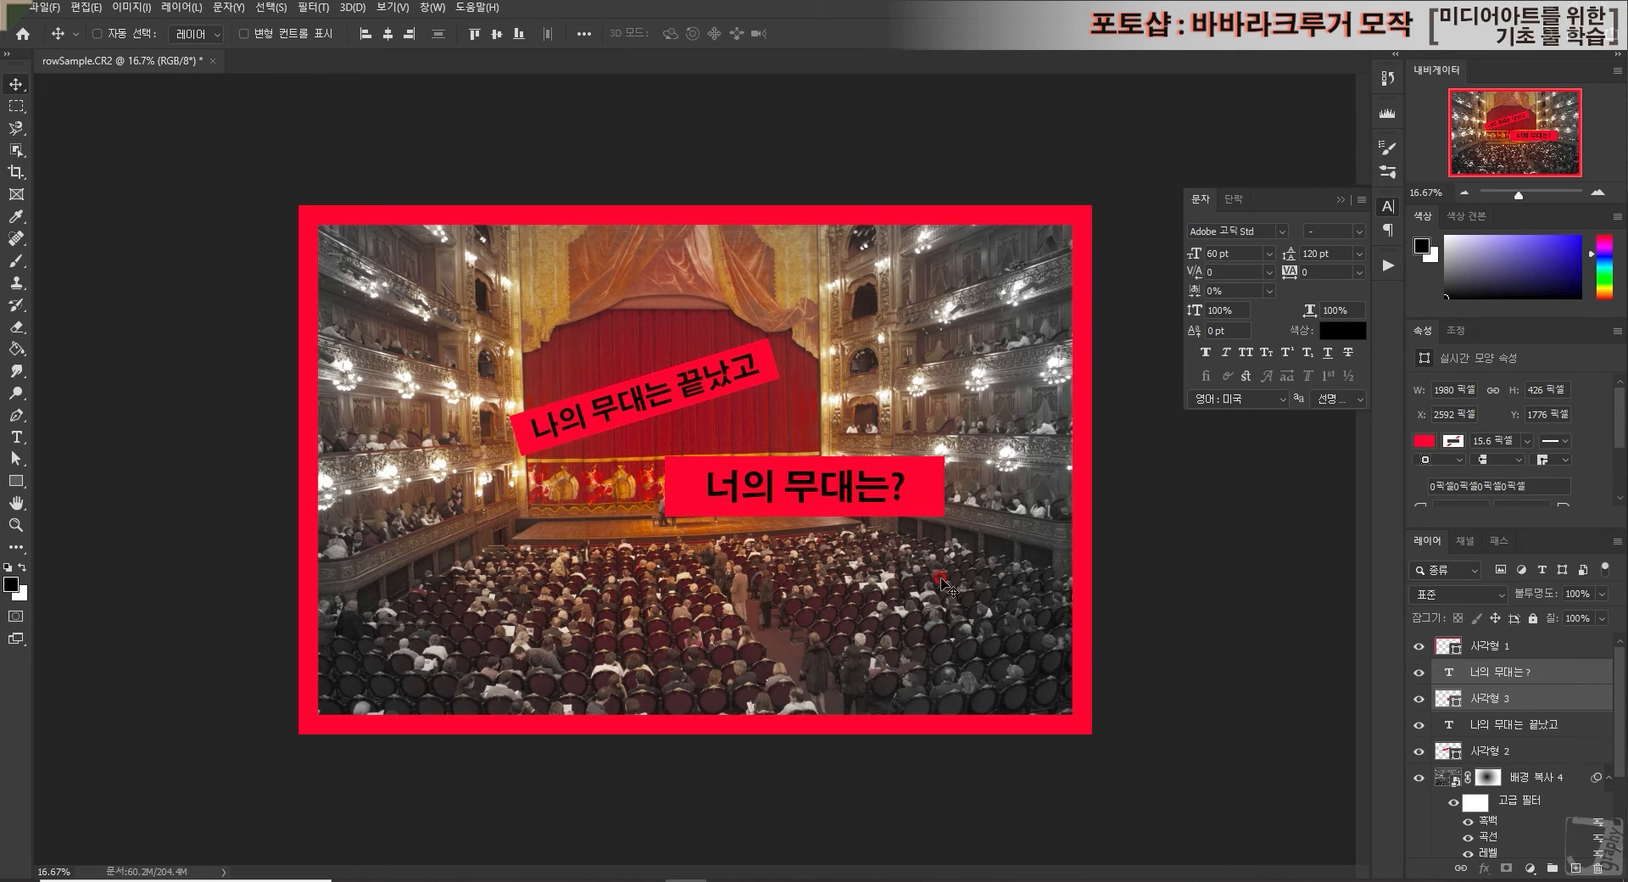
key(ctrl)
key(ctrl+t)
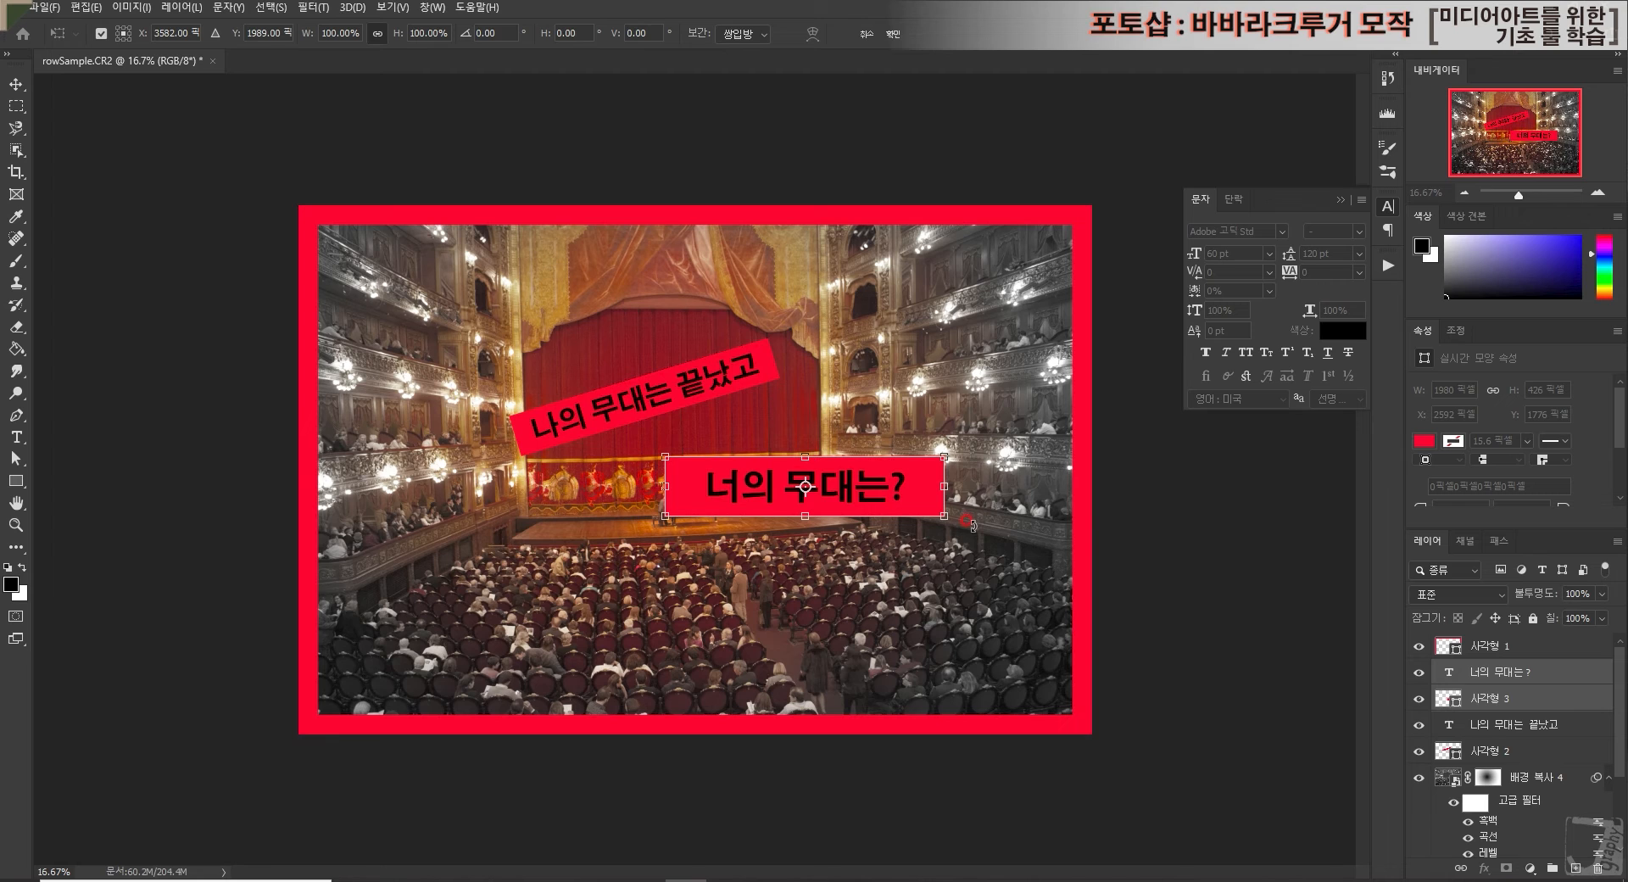
drag(968, 519, 864, 425)
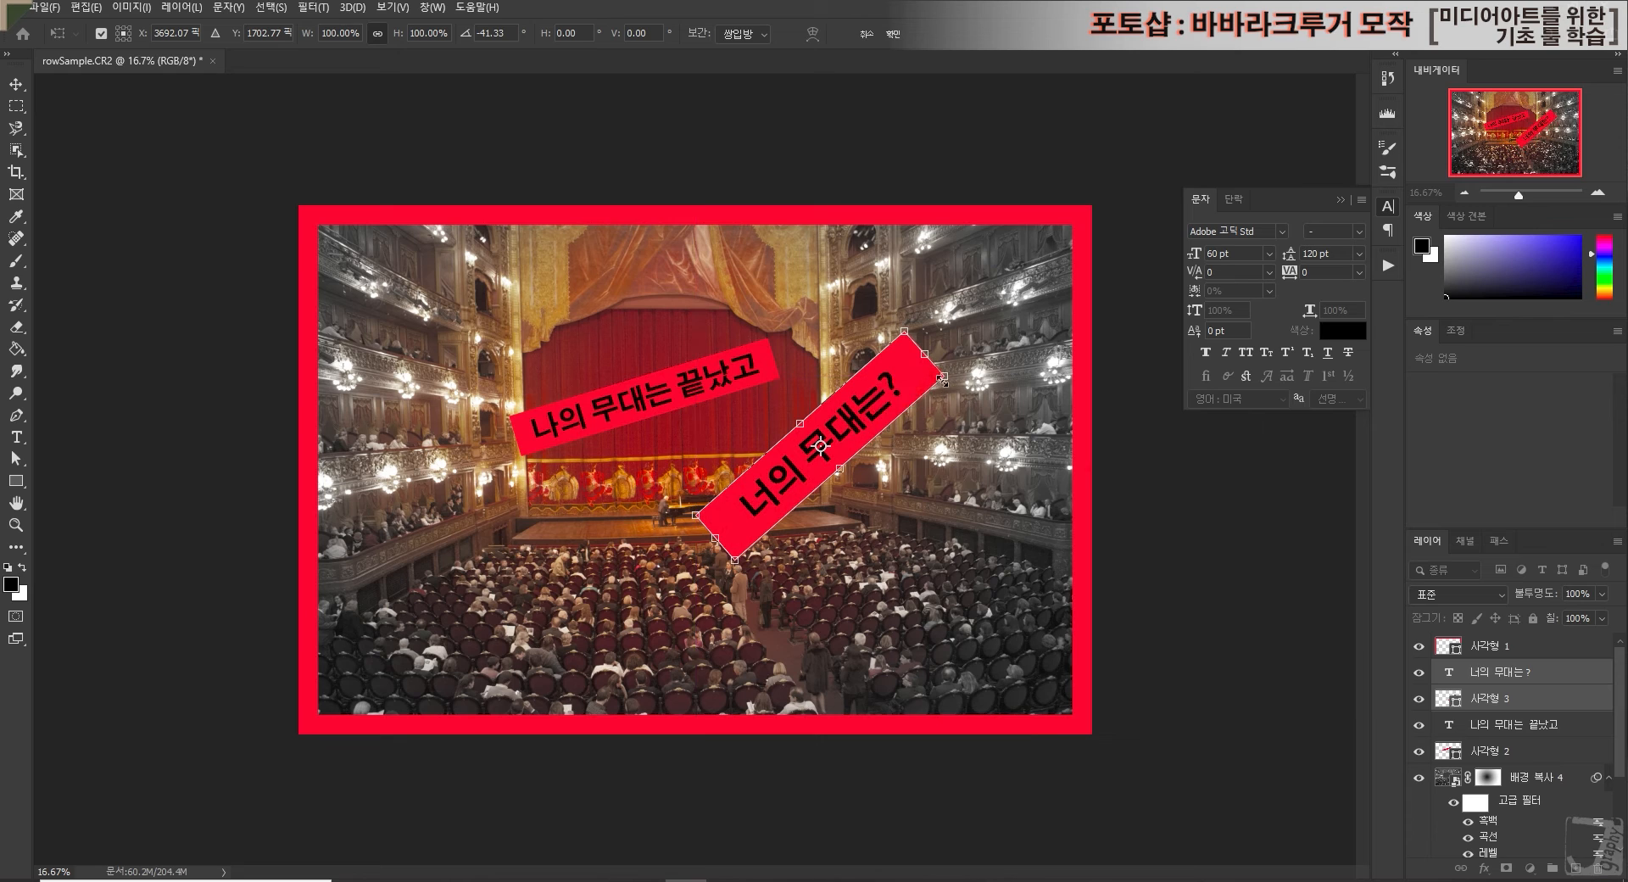
drag(946, 378, 913, 391)
drag(838, 439, 853, 438)
drag(848, 434, 834, 441)
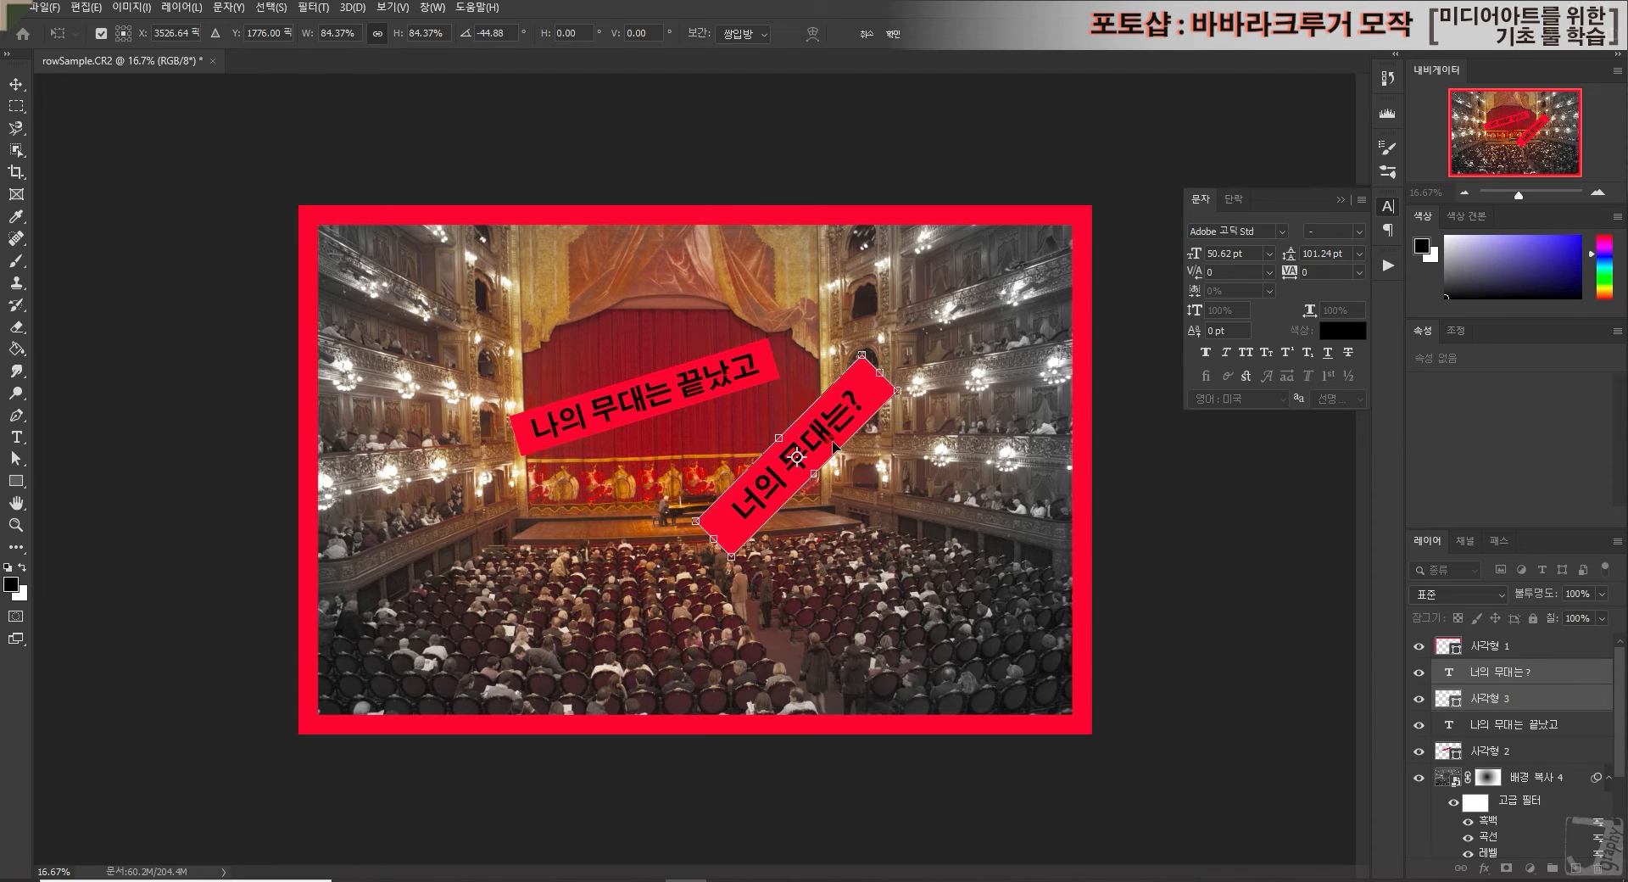
key(Return)
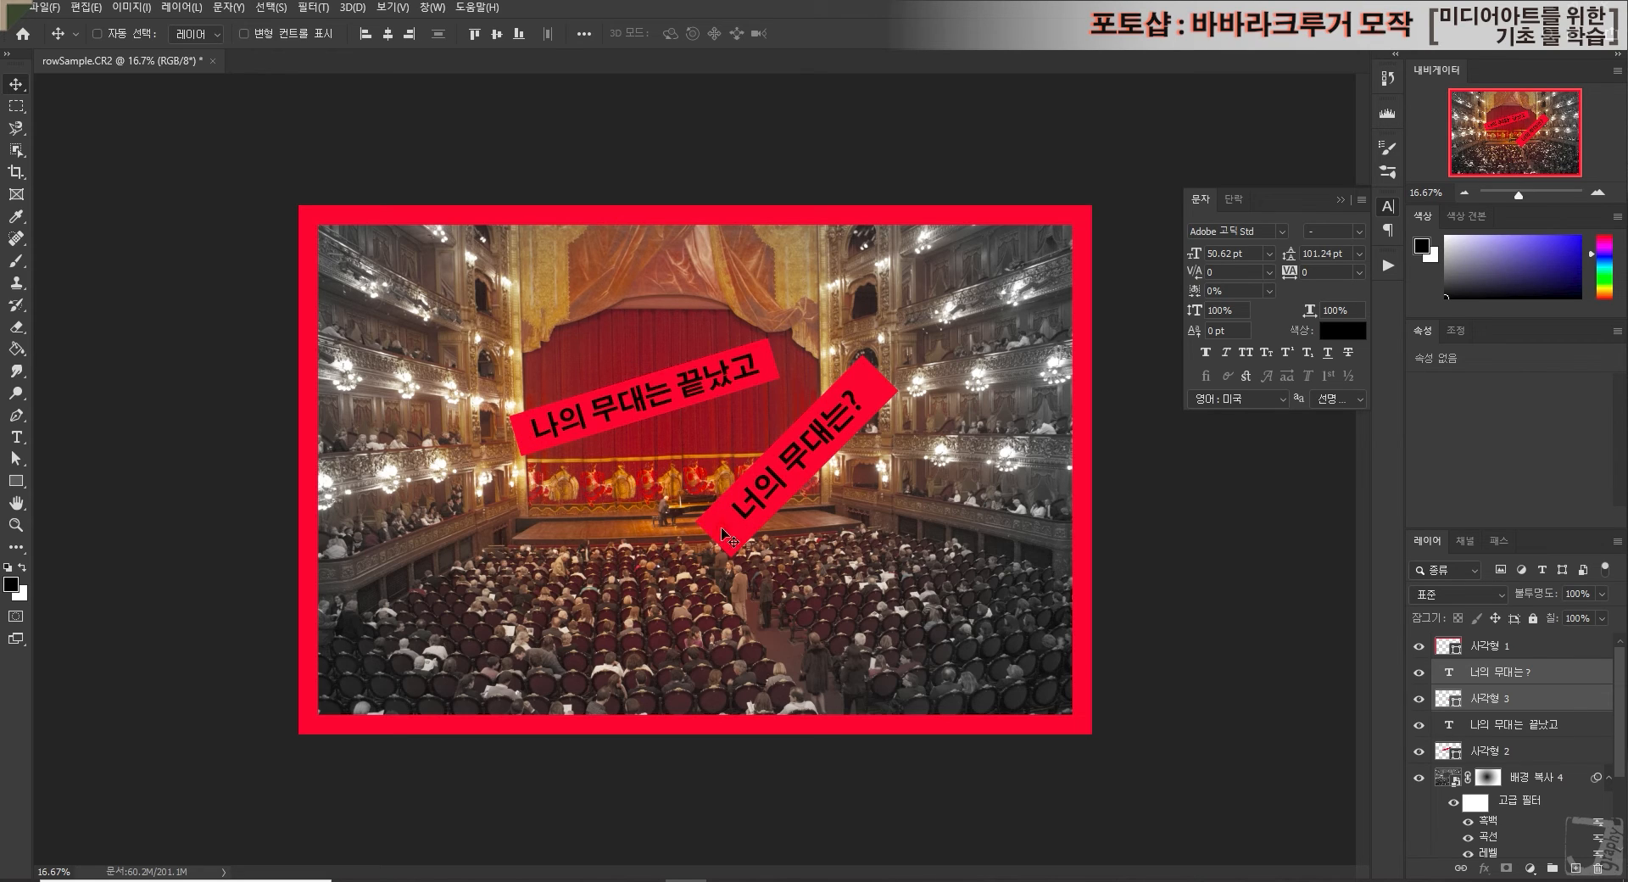
Step: Rasterize the 사각형 2 shape layer that forms the upper red bar
click(1596, 197)
click(1595, 197)
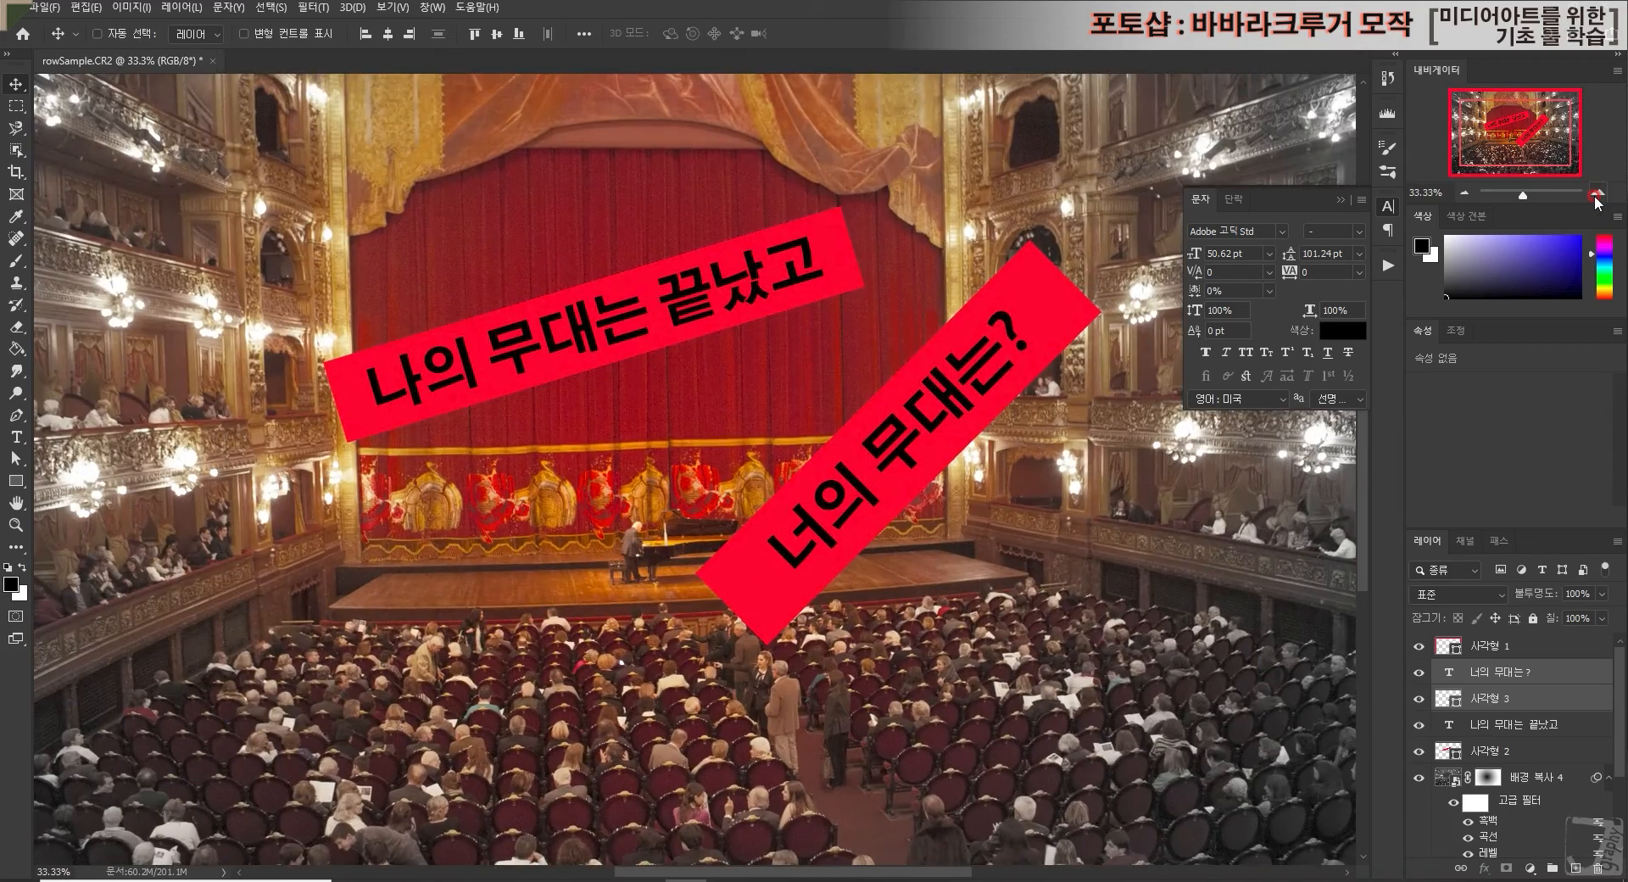
click(1597, 197)
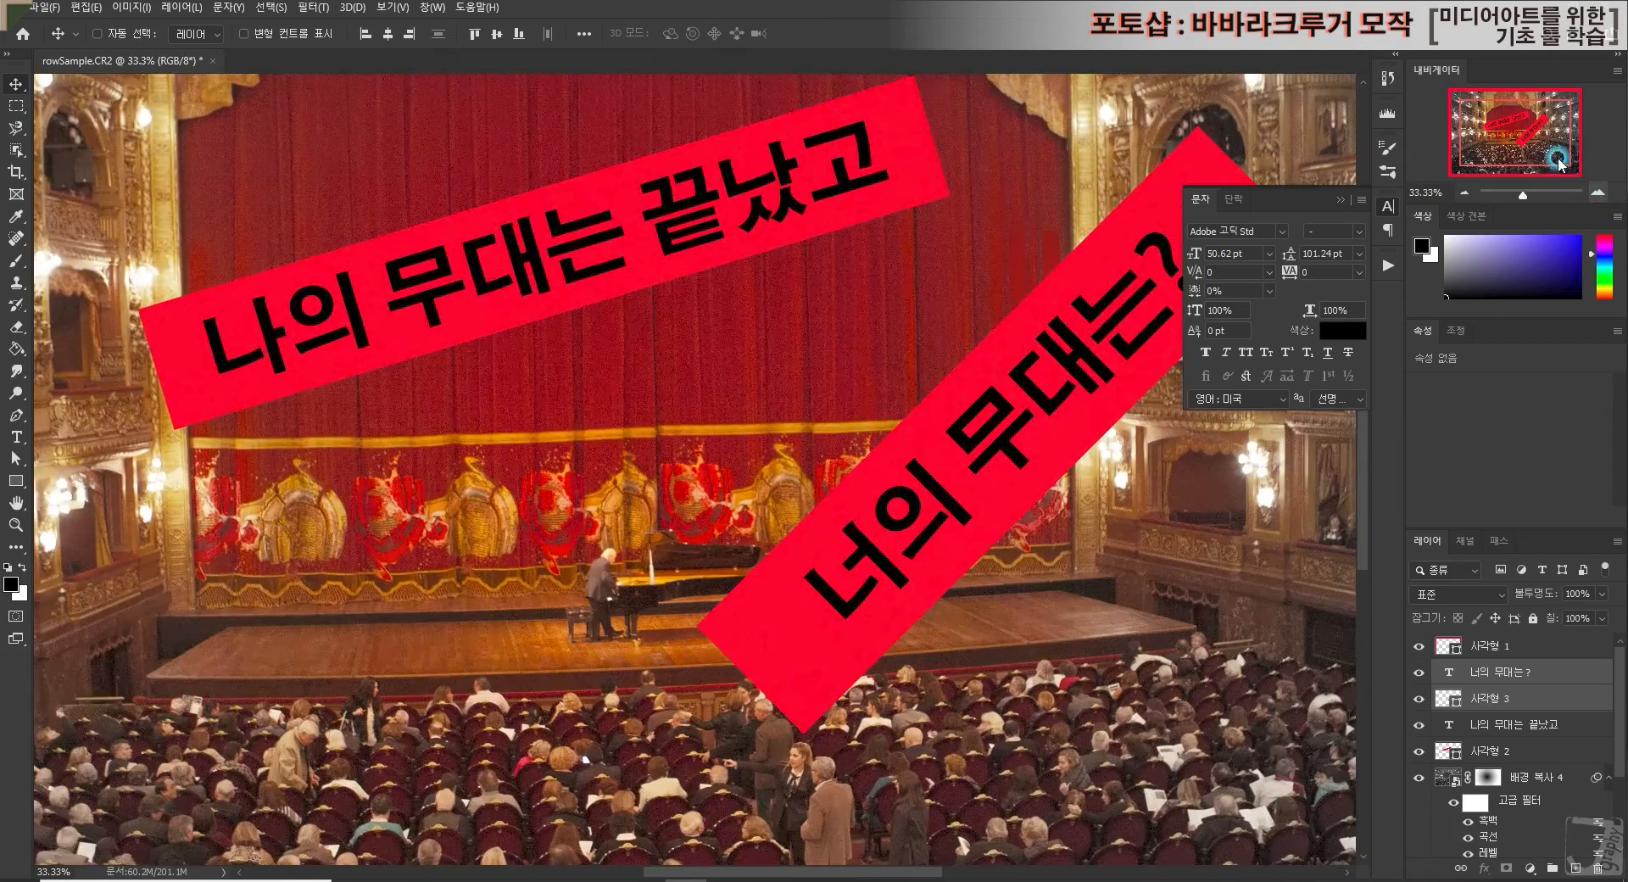
drag(1525, 137, 1492, 130)
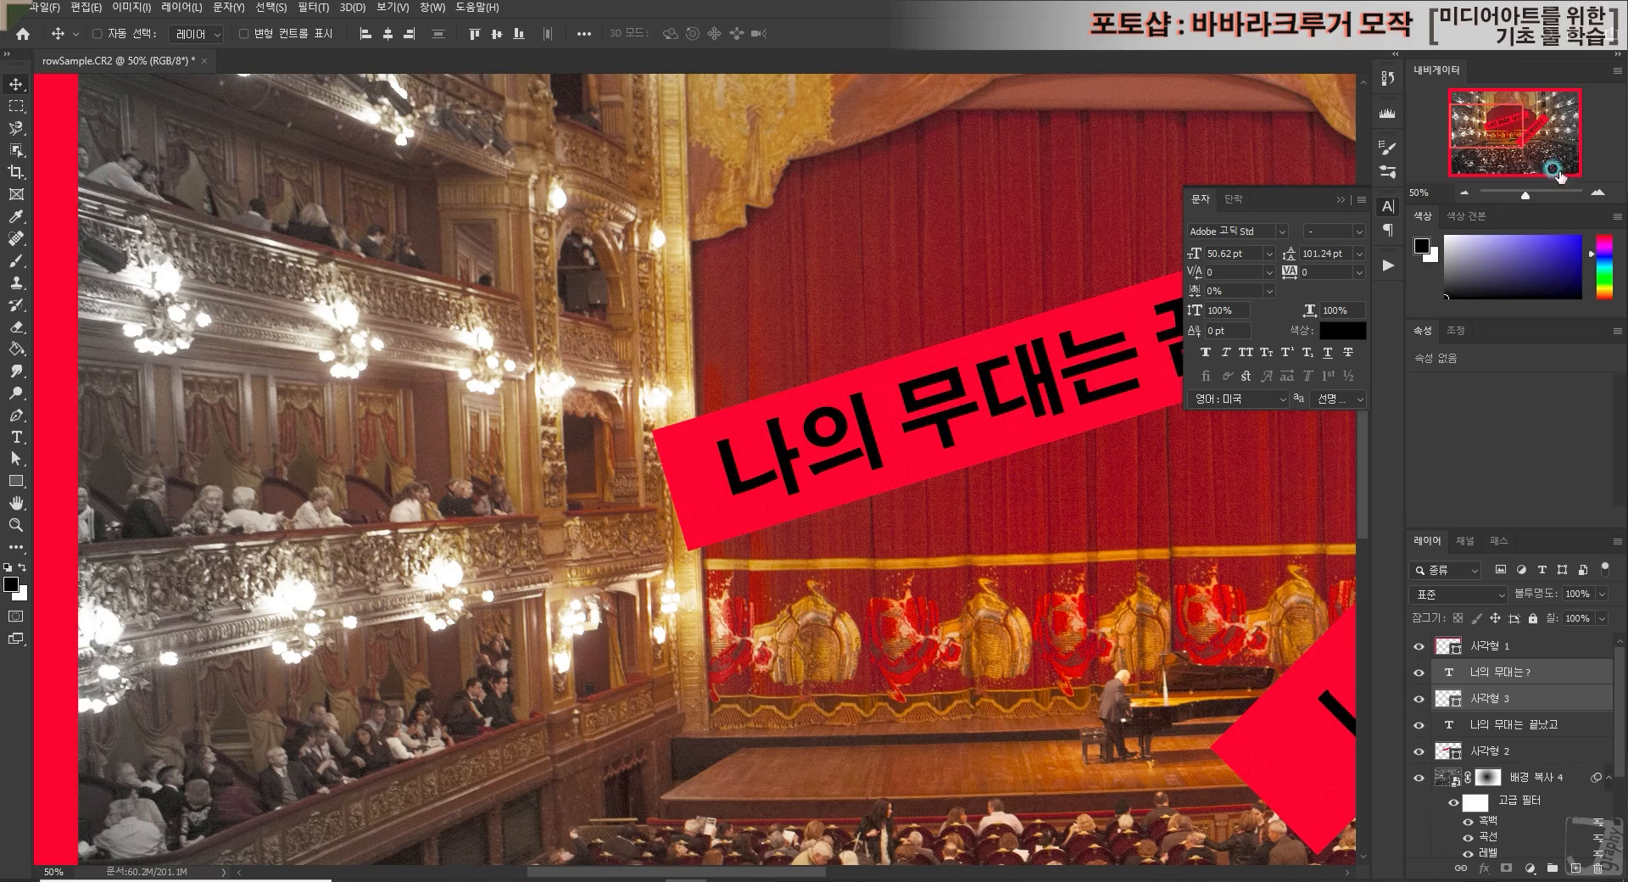
click(1596, 195)
drag(1508, 127, 1516, 133)
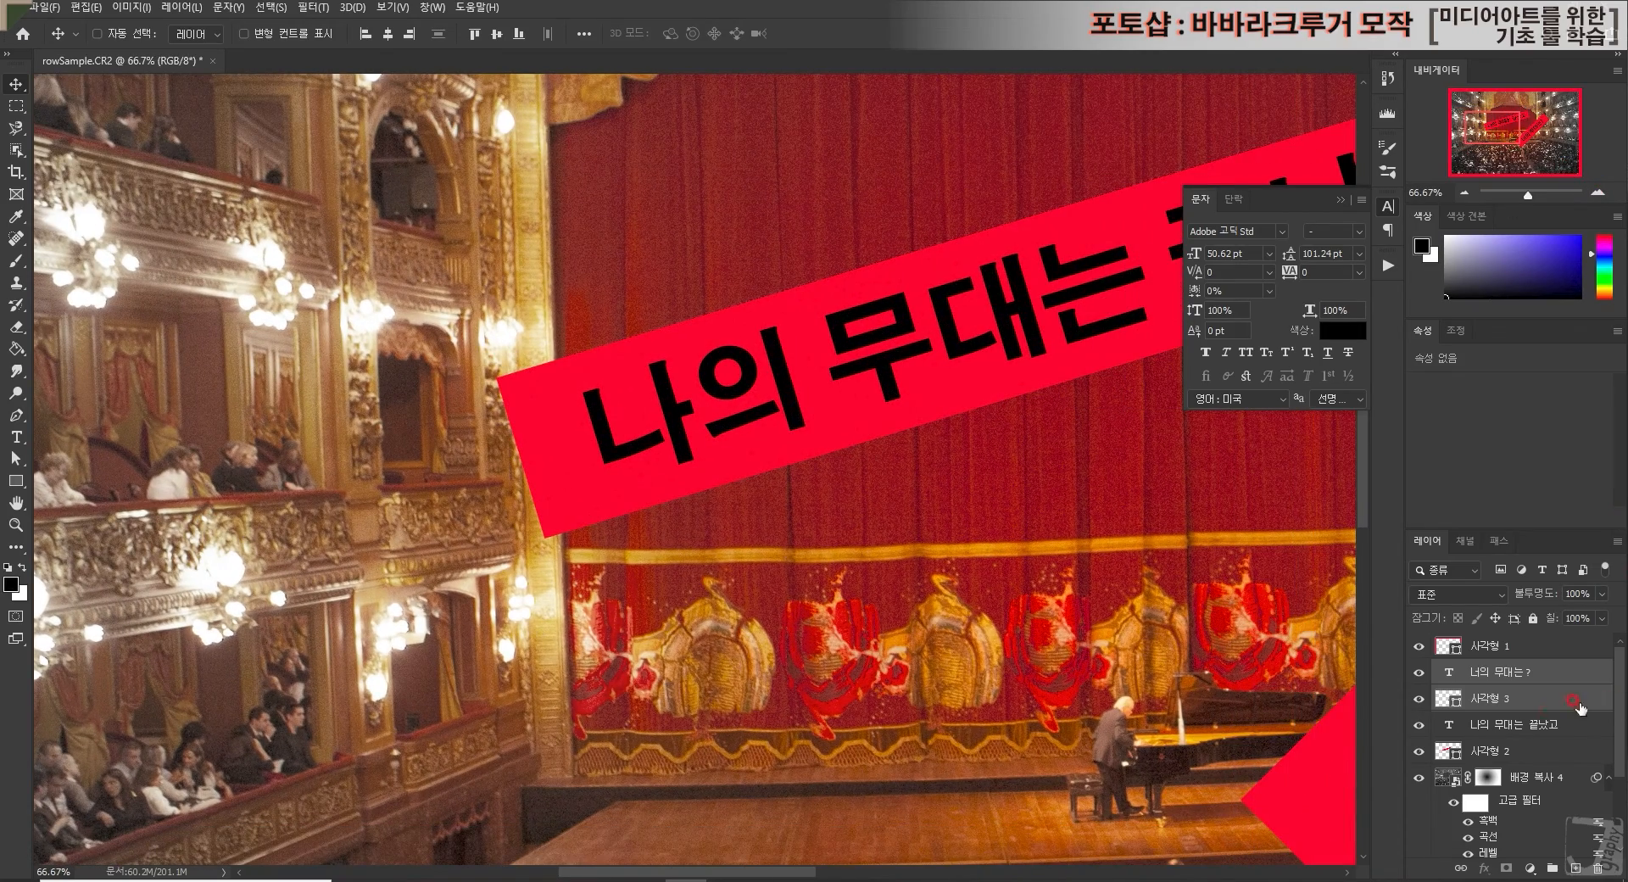
click(1513, 752)
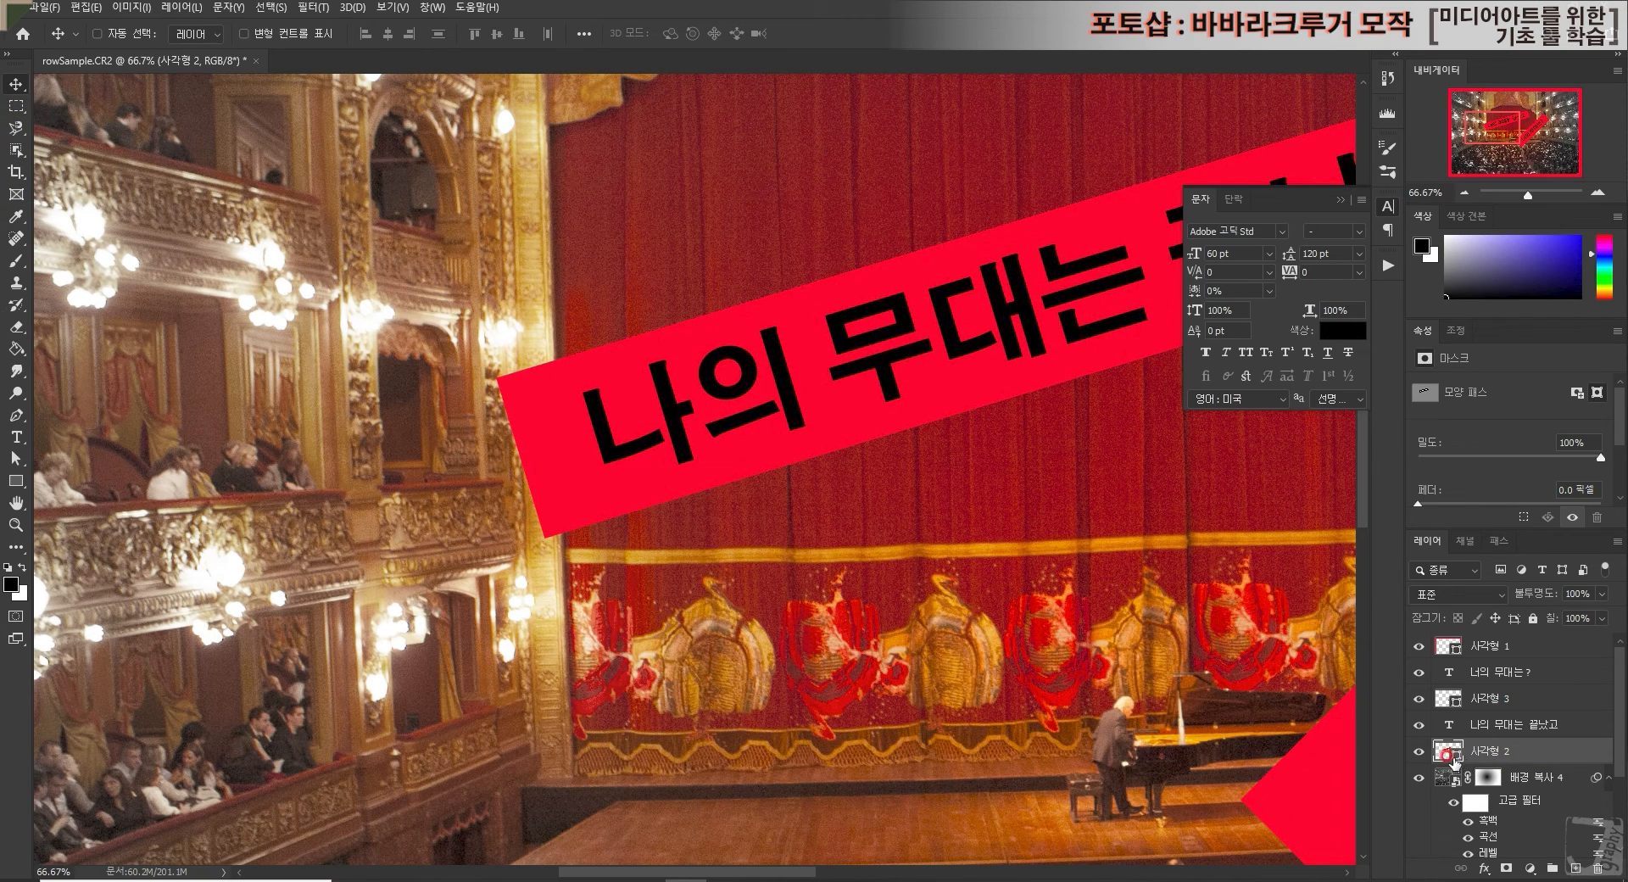
scroll(1530, 763, down, 3)
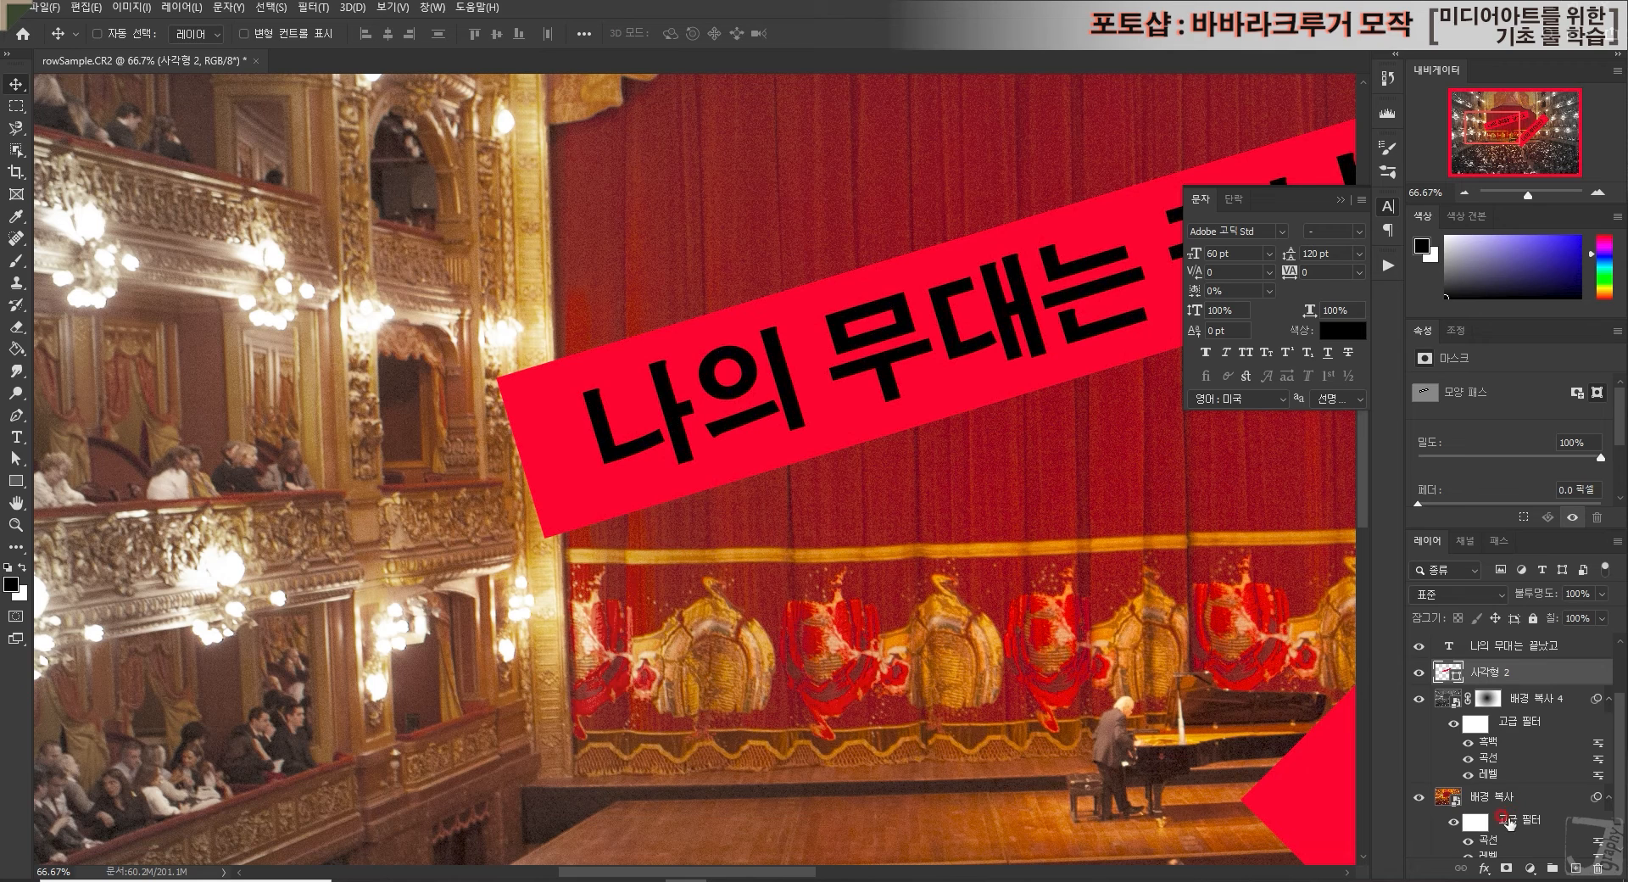
scroll(1509, 818, down, 1)
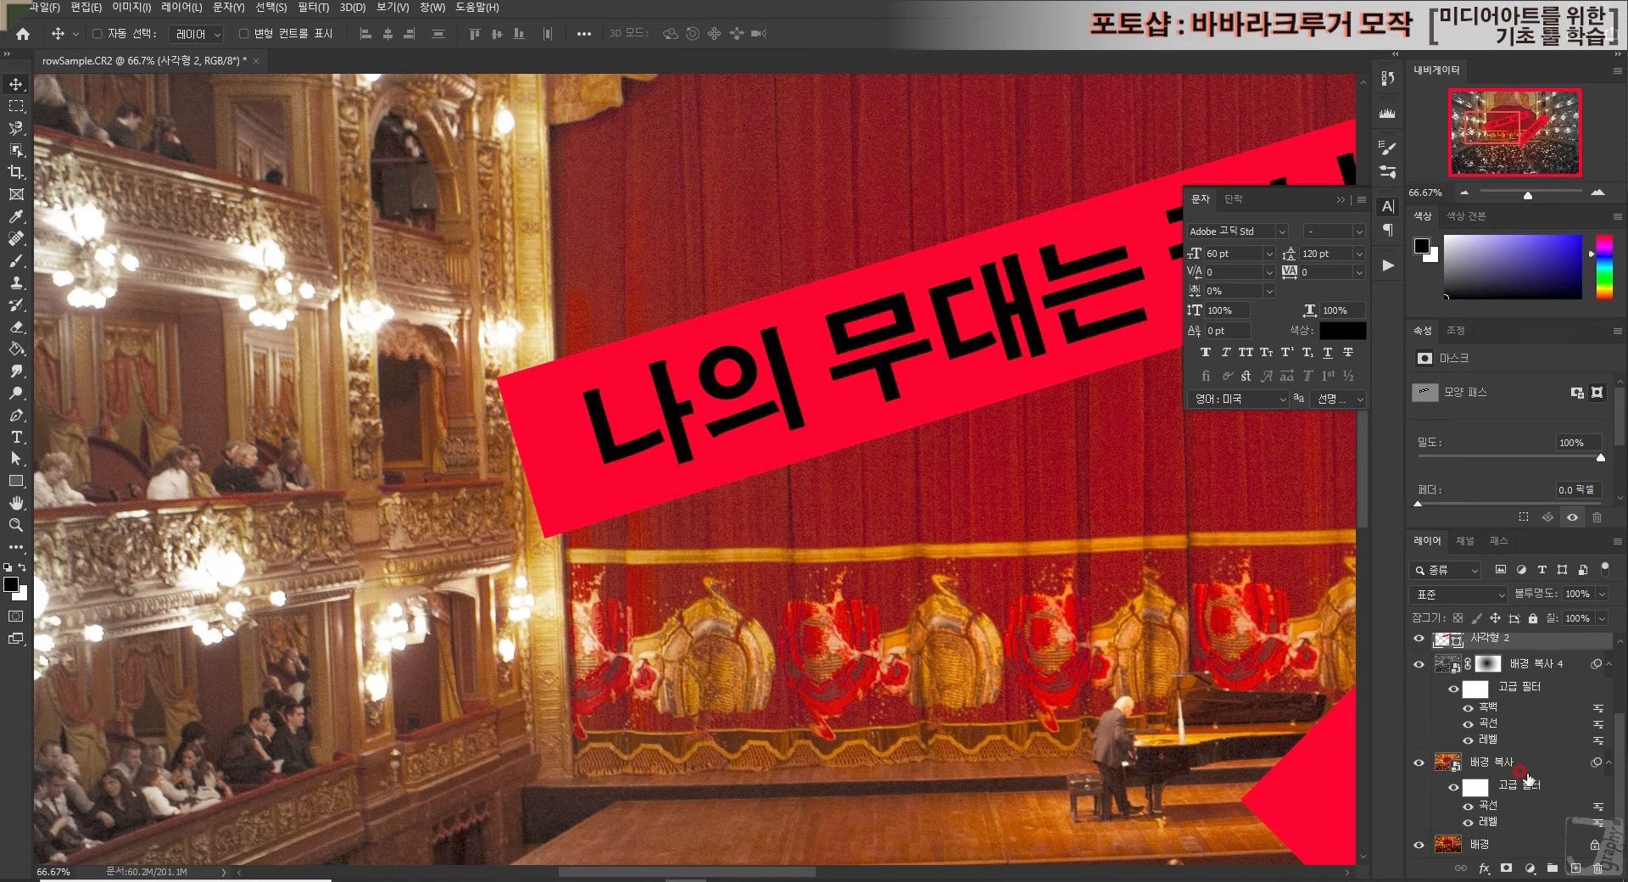
scroll(1518, 767, up, 3)
scroll(1451, 757, up, 1)
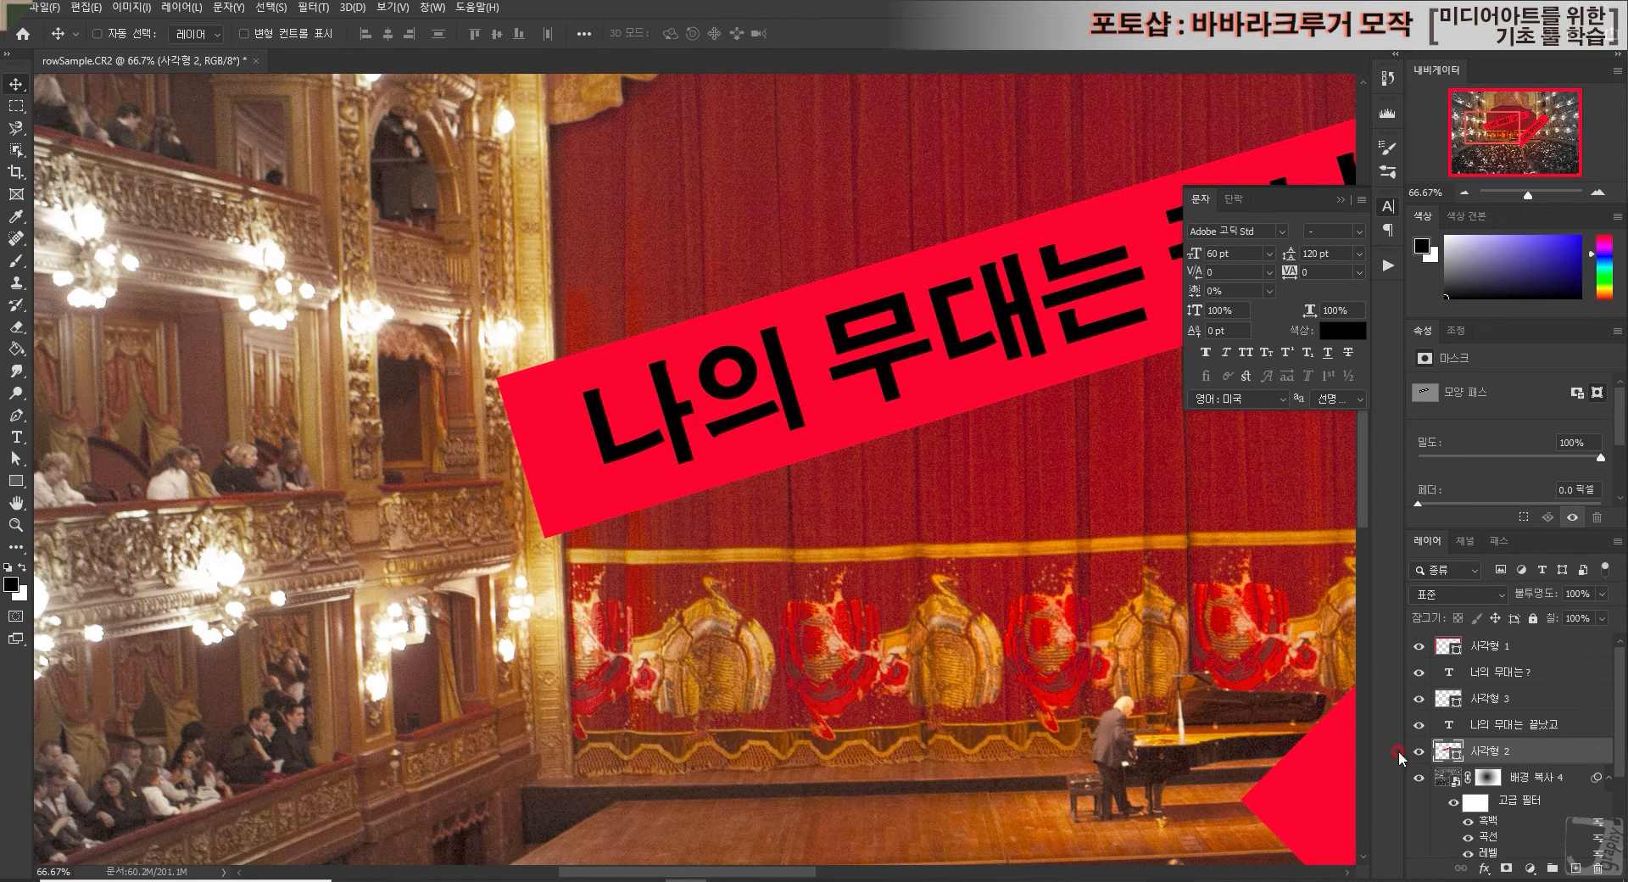
click(1440, 757)
right_click(1475, 757)
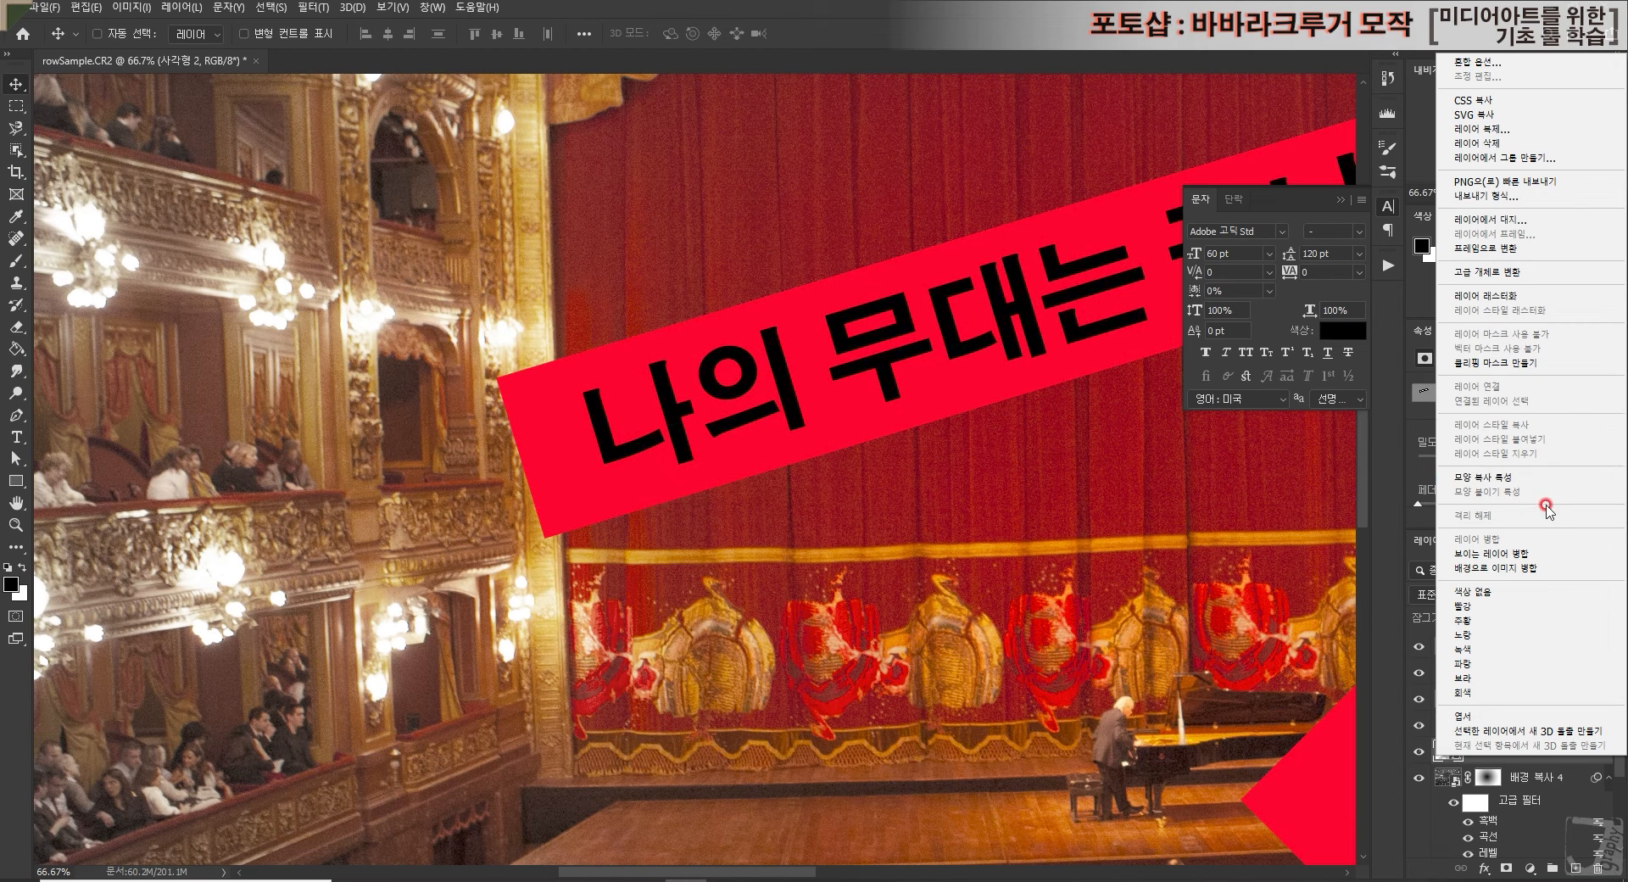
click(1485, 296)
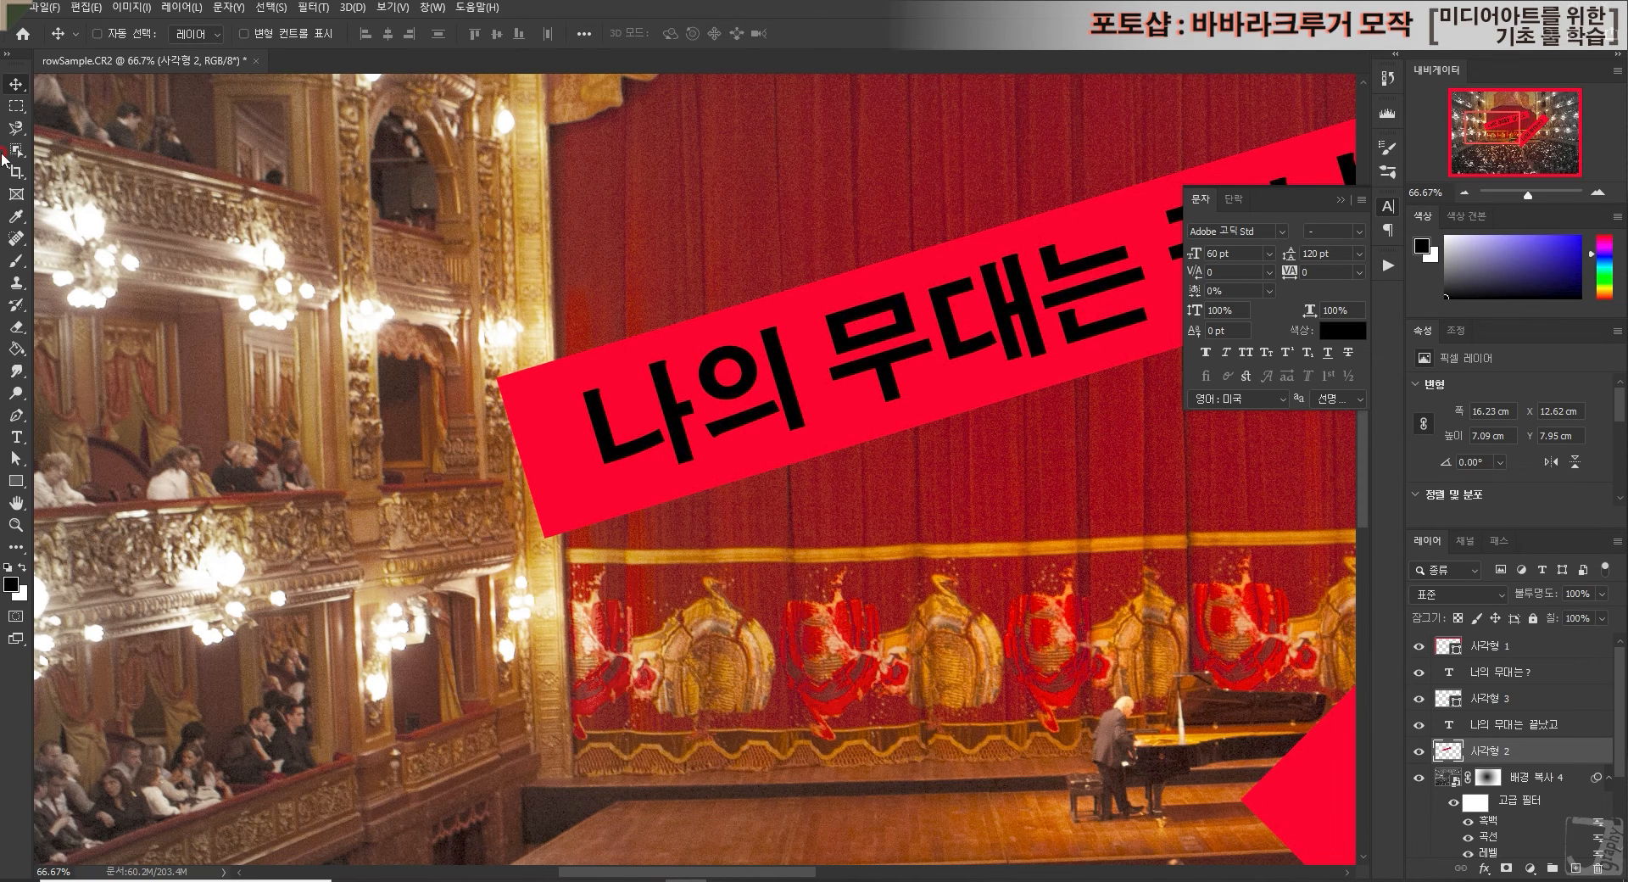
click(16, 326)
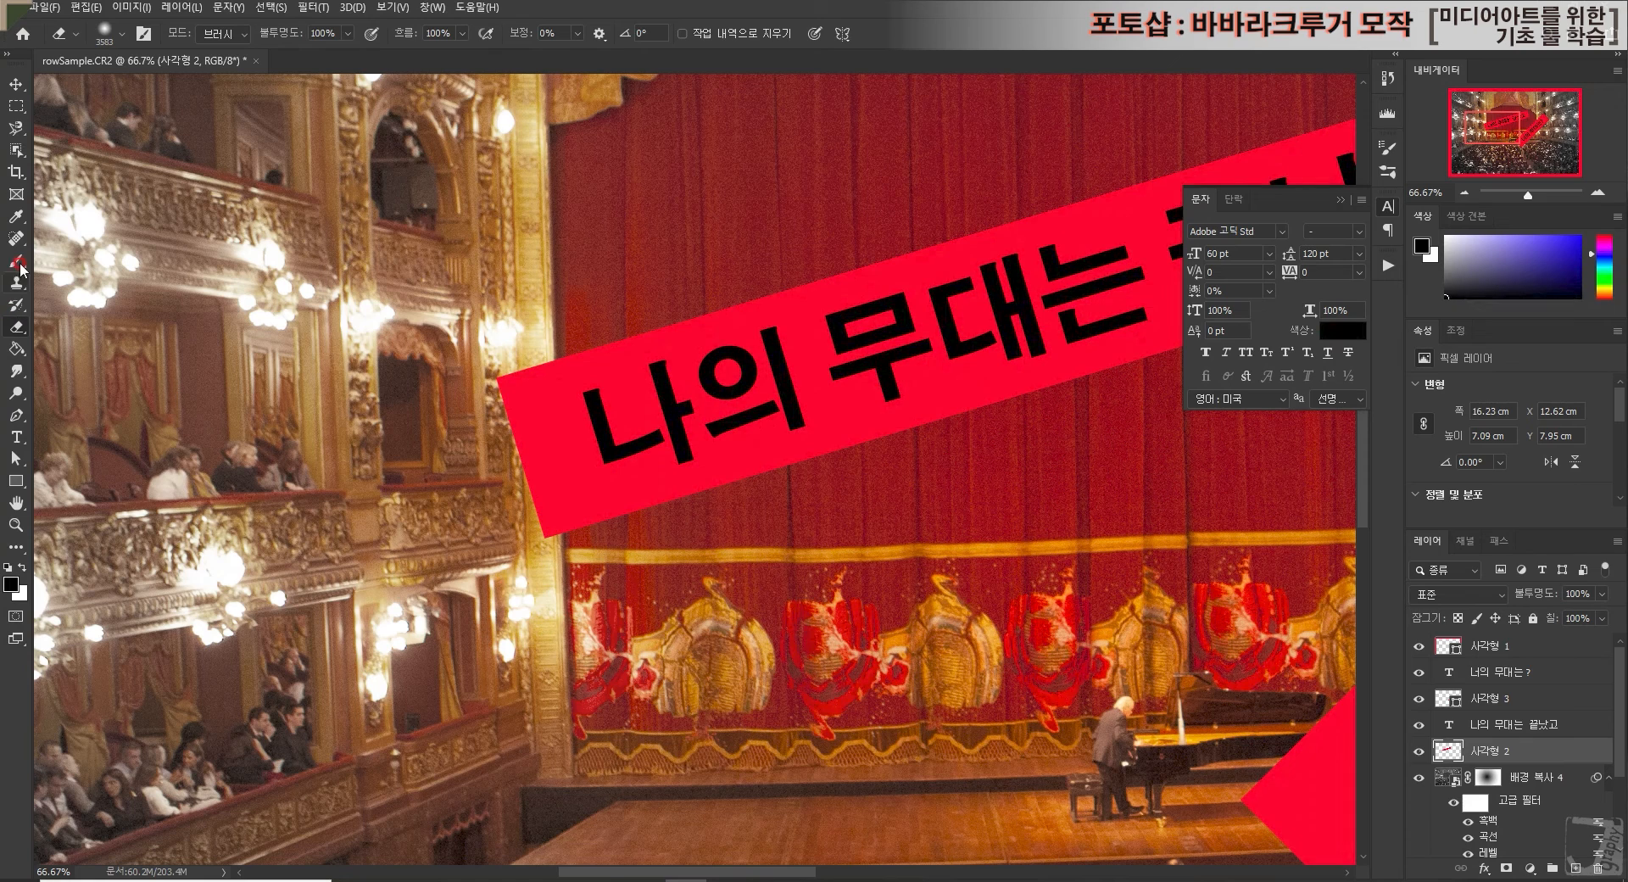
click(24, 109)
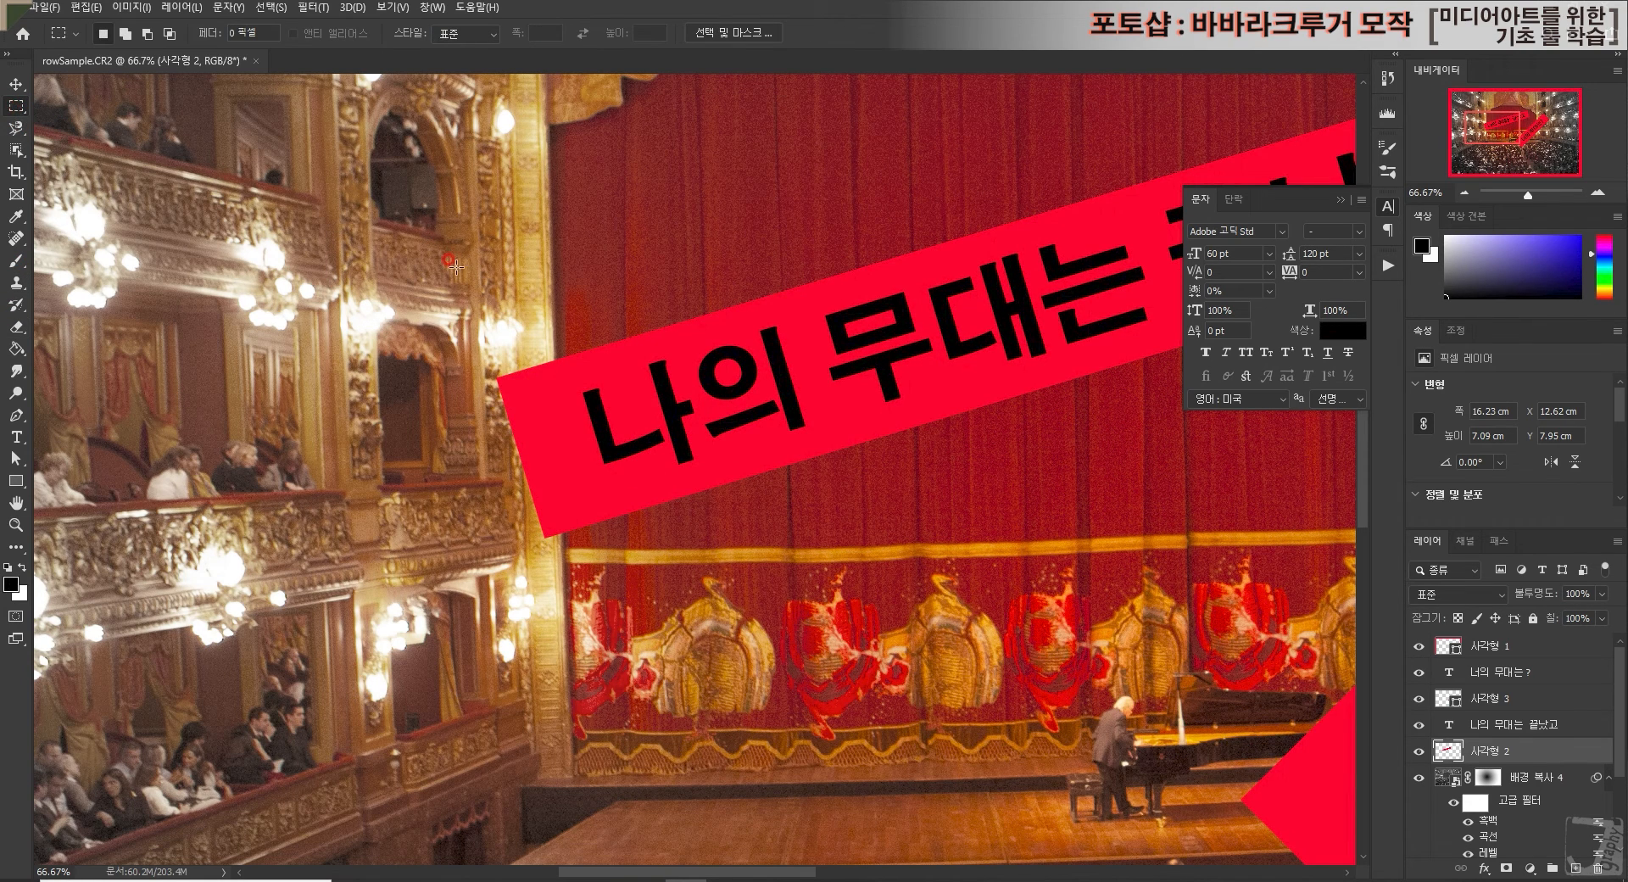
drag(398, 201, 553, 664)
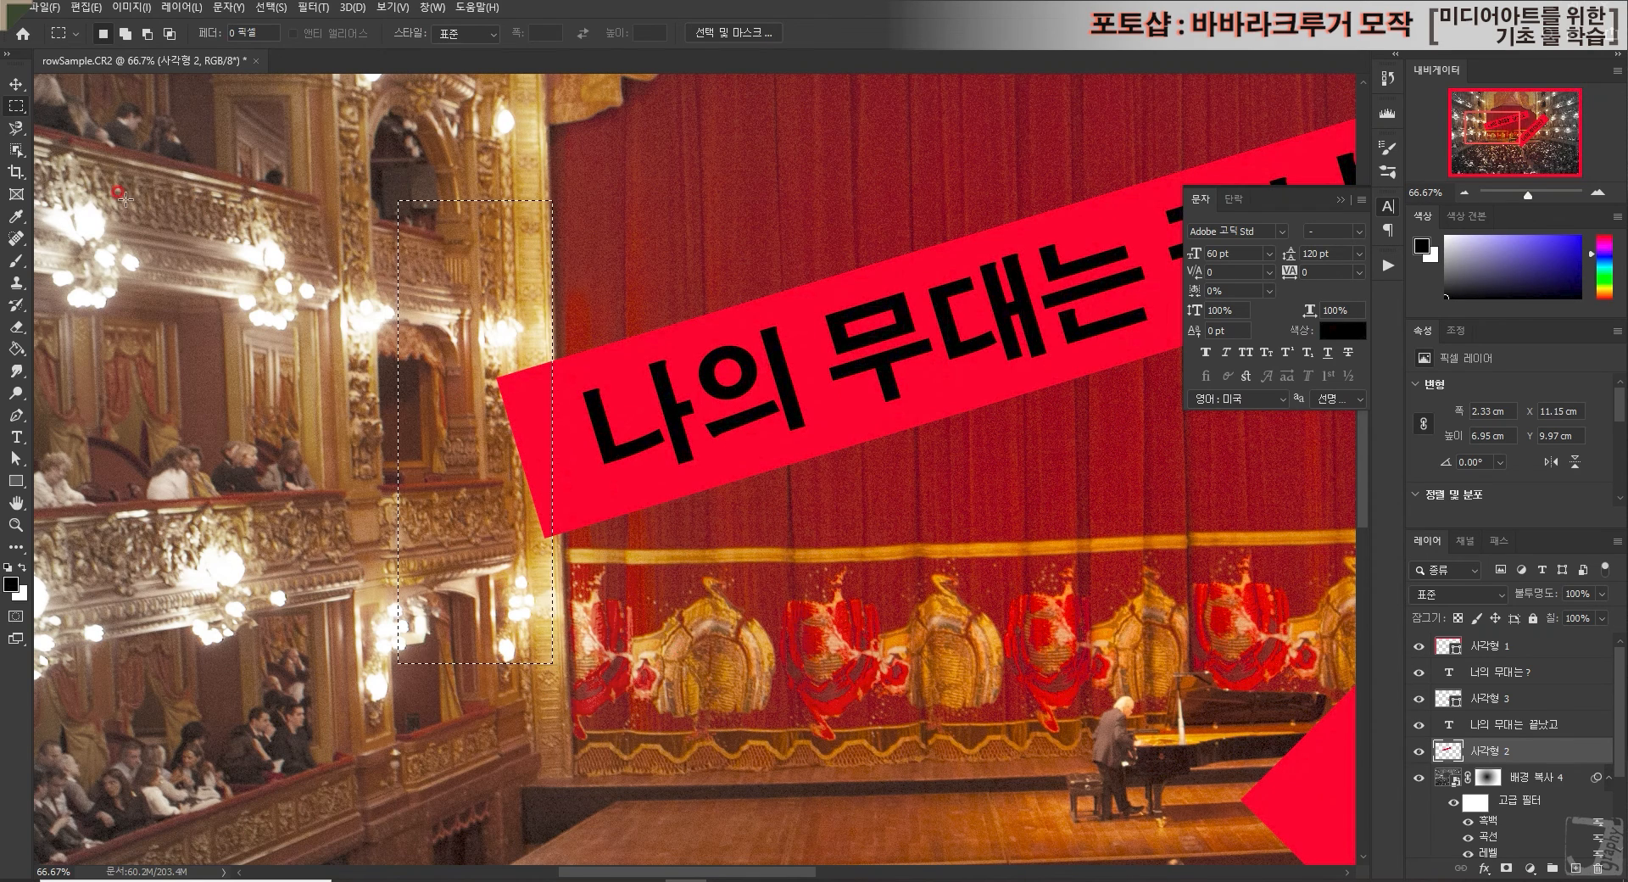
Step: Outline the upper red bar's end overlapping the golden column with the Polygonal Lasso, and try deleting it before undoing the deletion
click(16, 127)
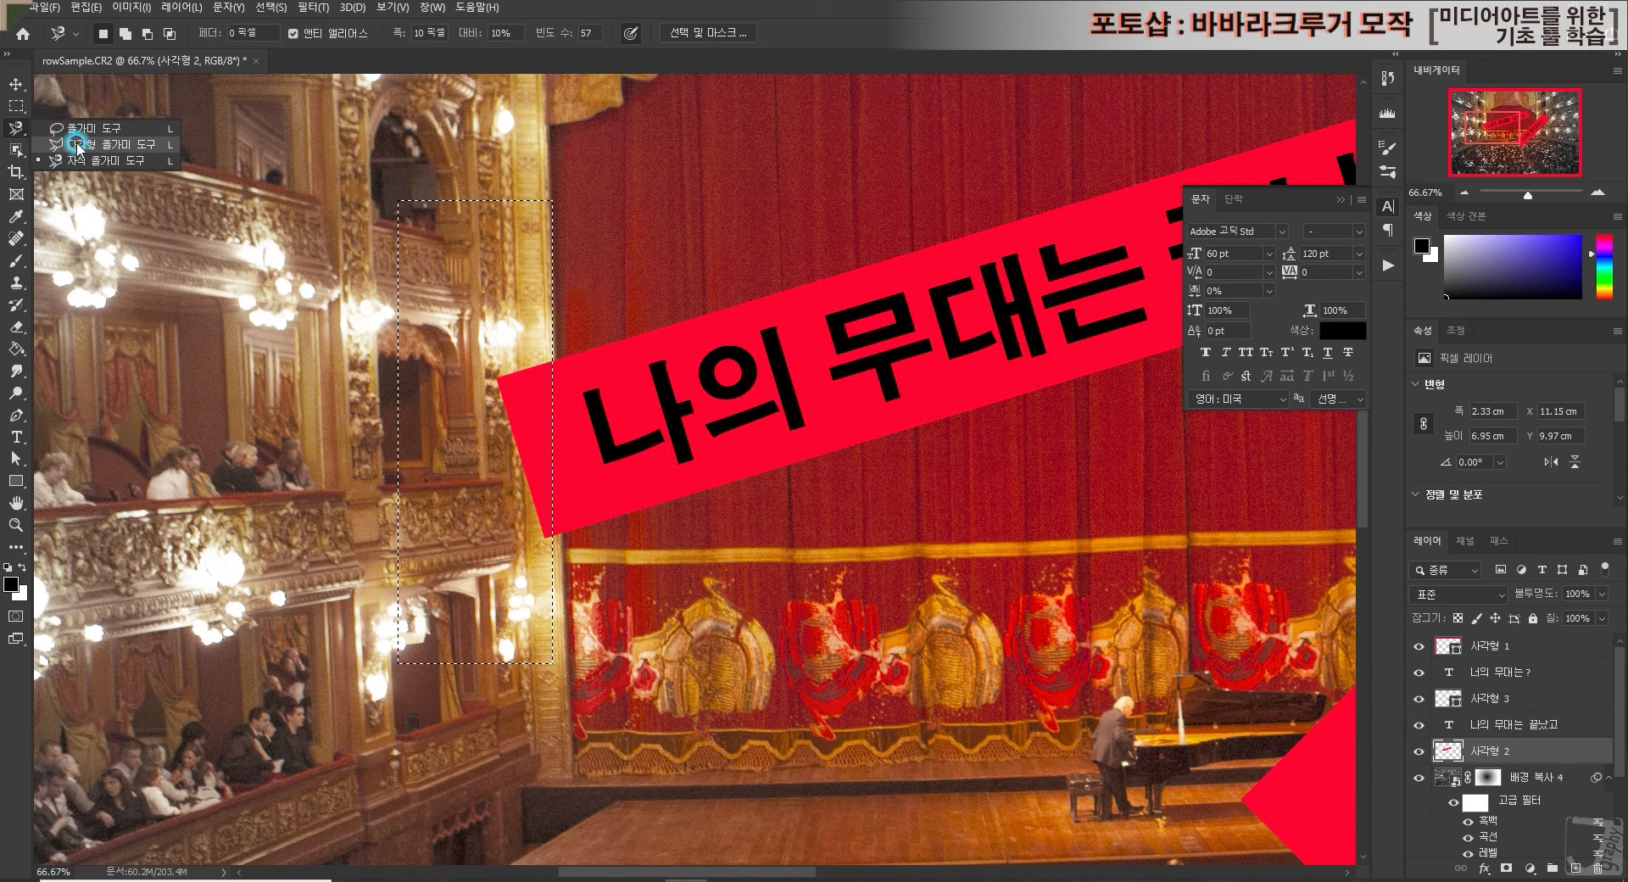
click(77, 145)
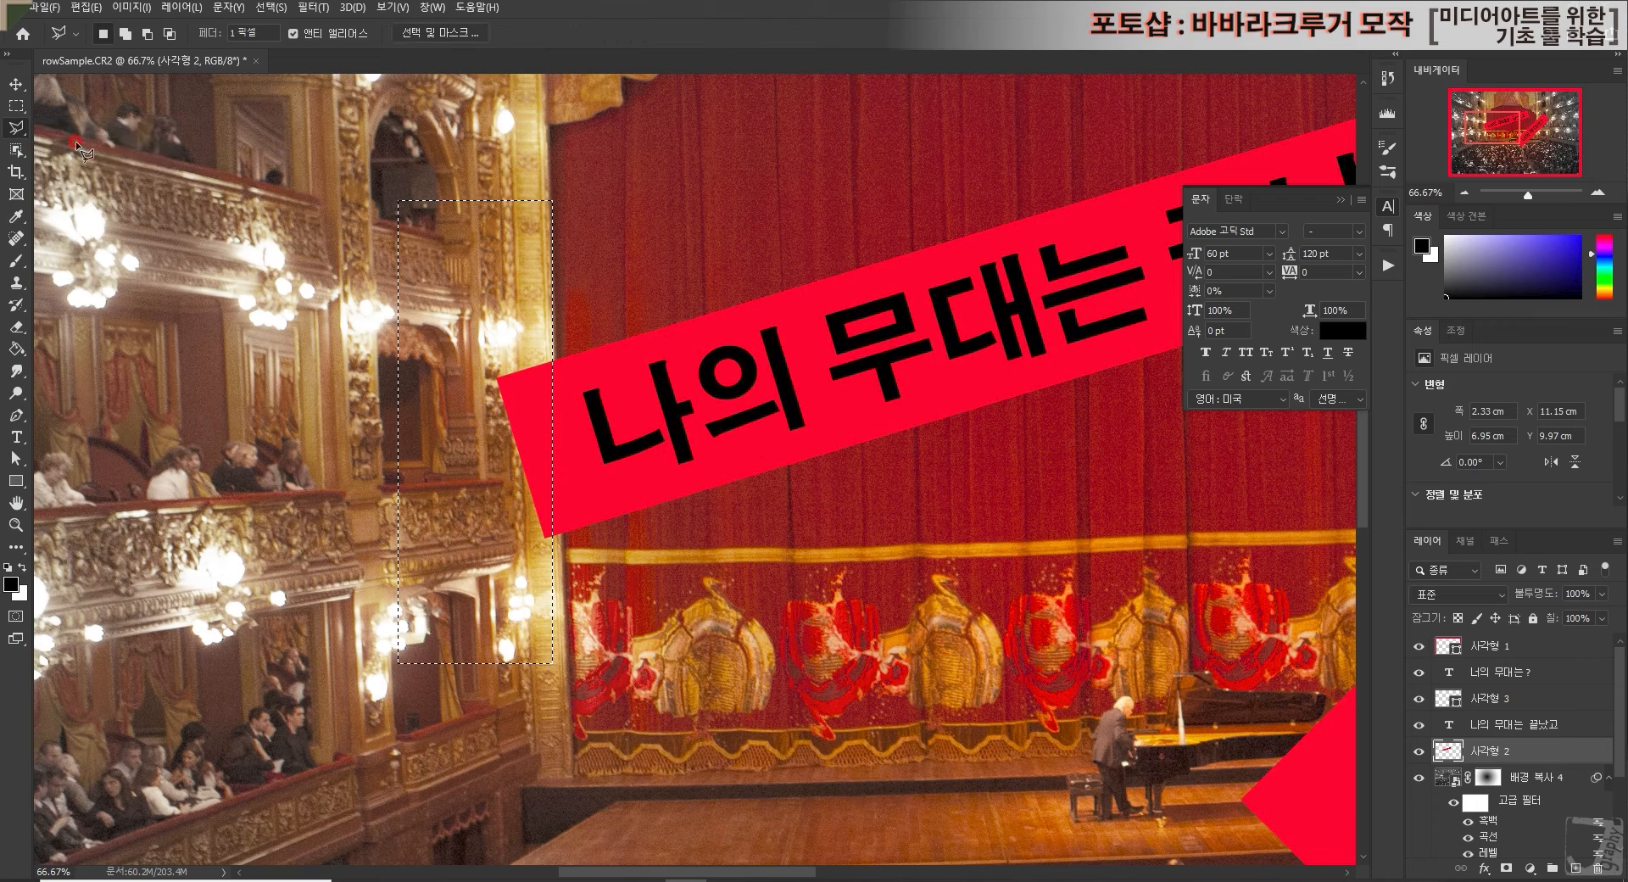
click(554, 341)
click(566, 611)
click(447, 581)
click(442, 280)
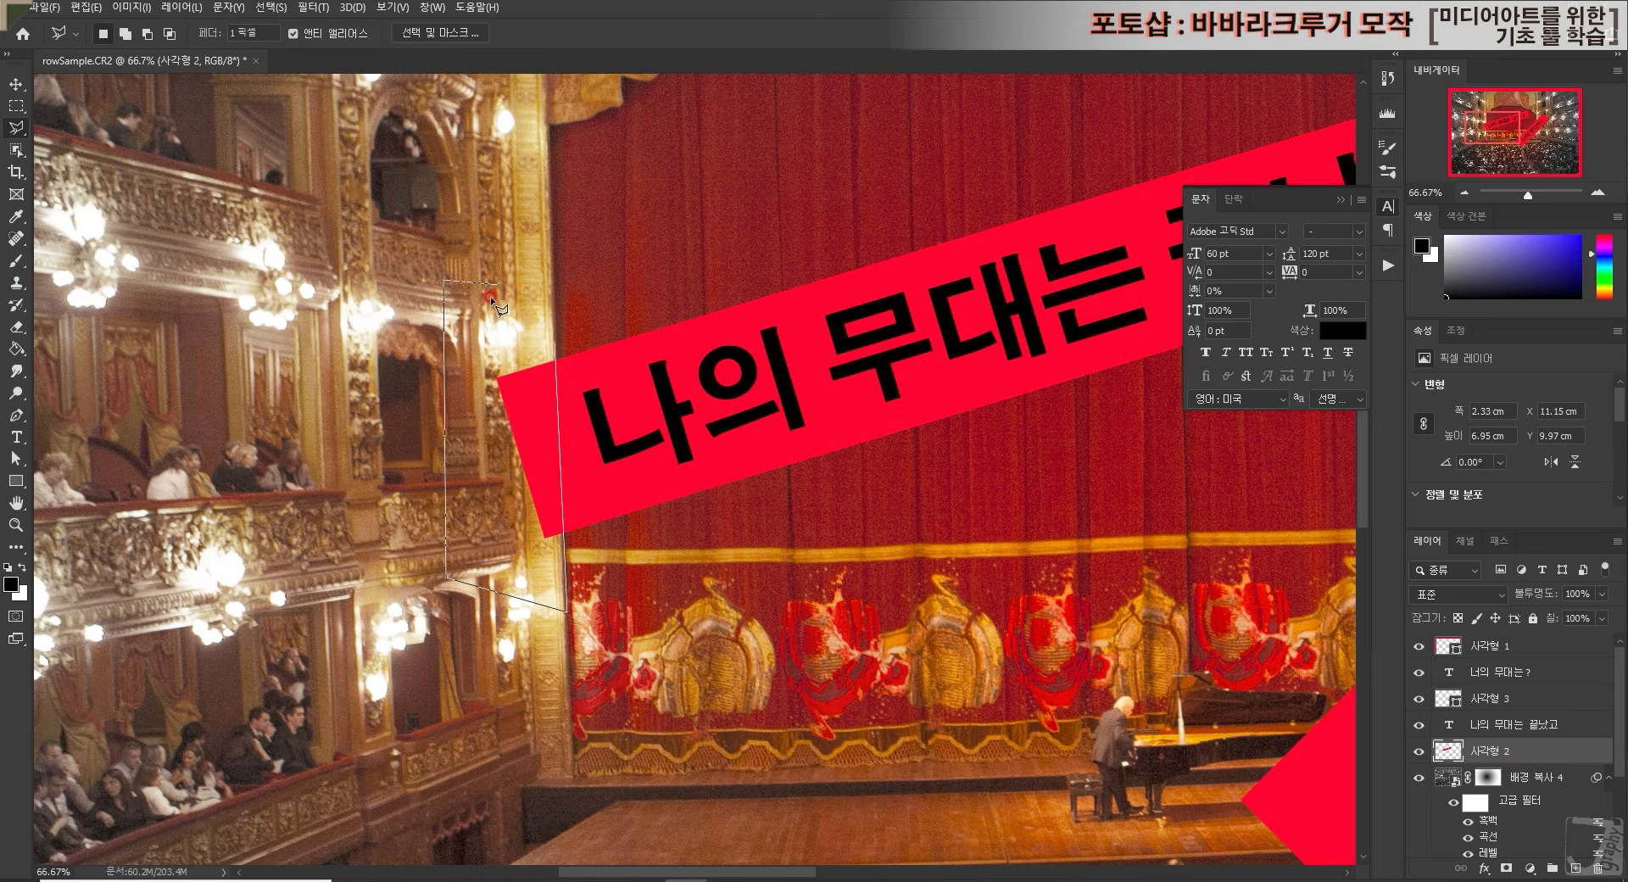
click(557, 344)
key(Delete)
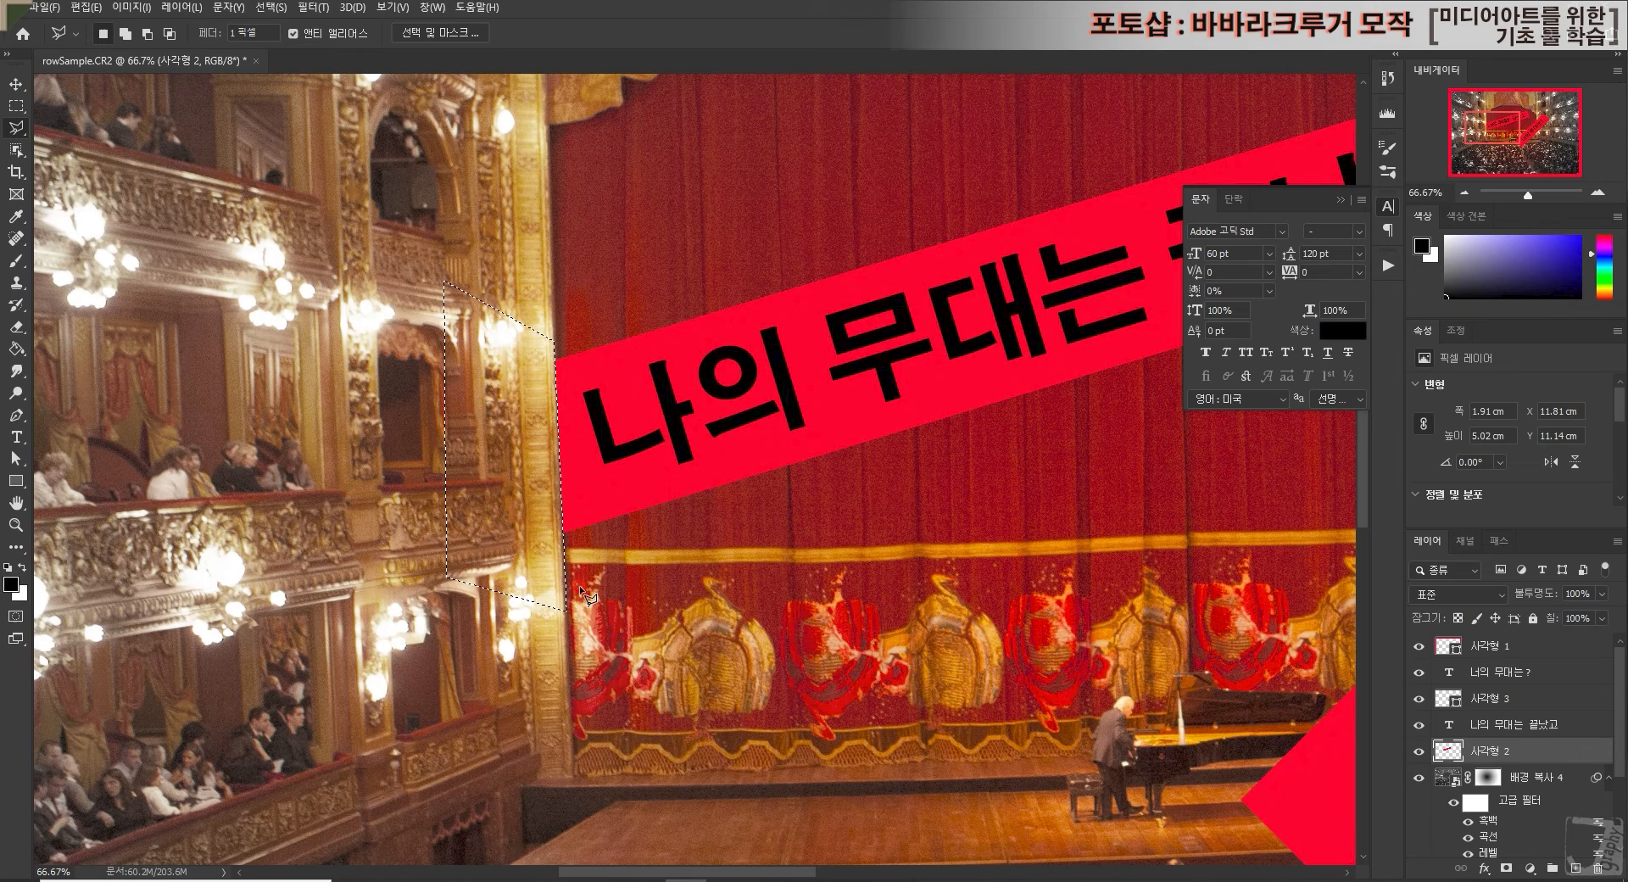
key(ctrl+z)
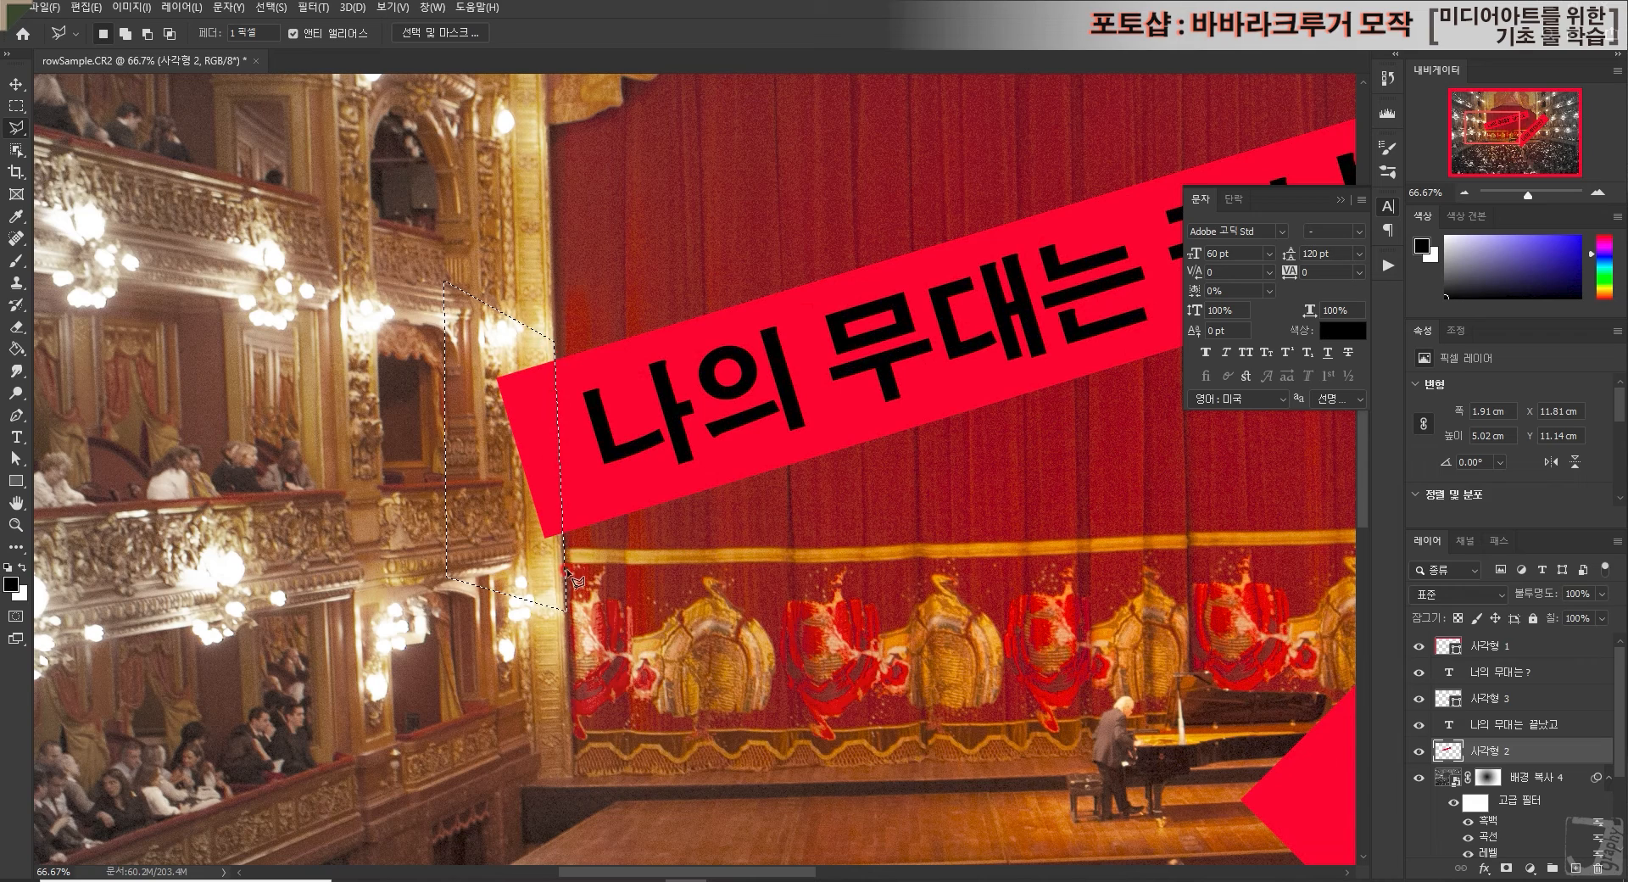
Step: Feather the selection around the upper bar's end by 10 pixels, delete the selected part and deselect
right_click(514, 348)
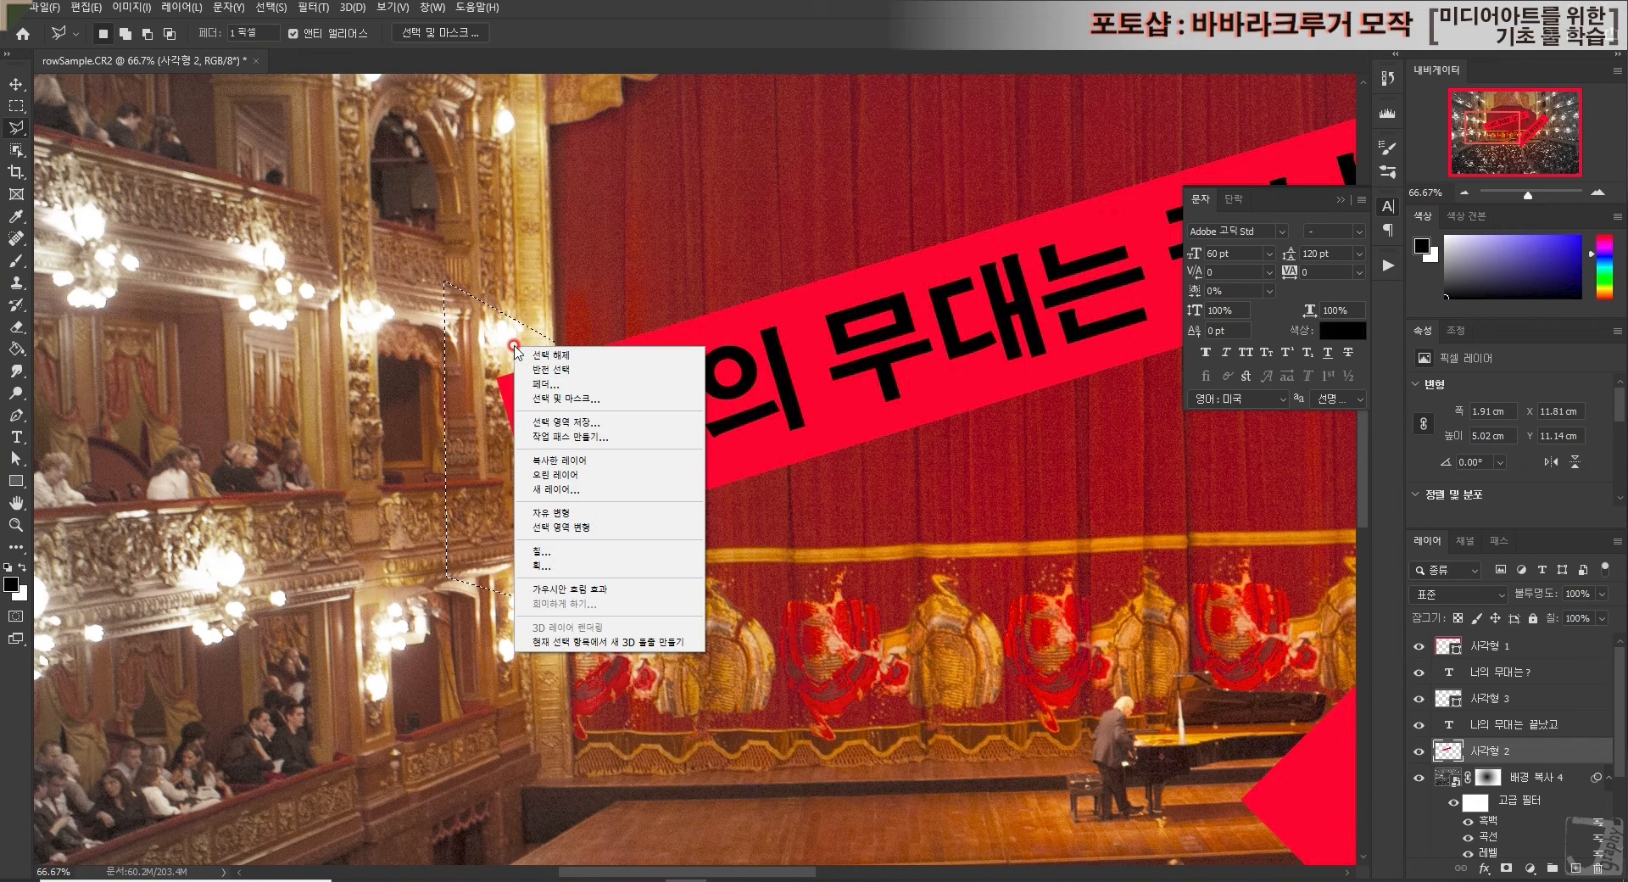
click(553, 383)
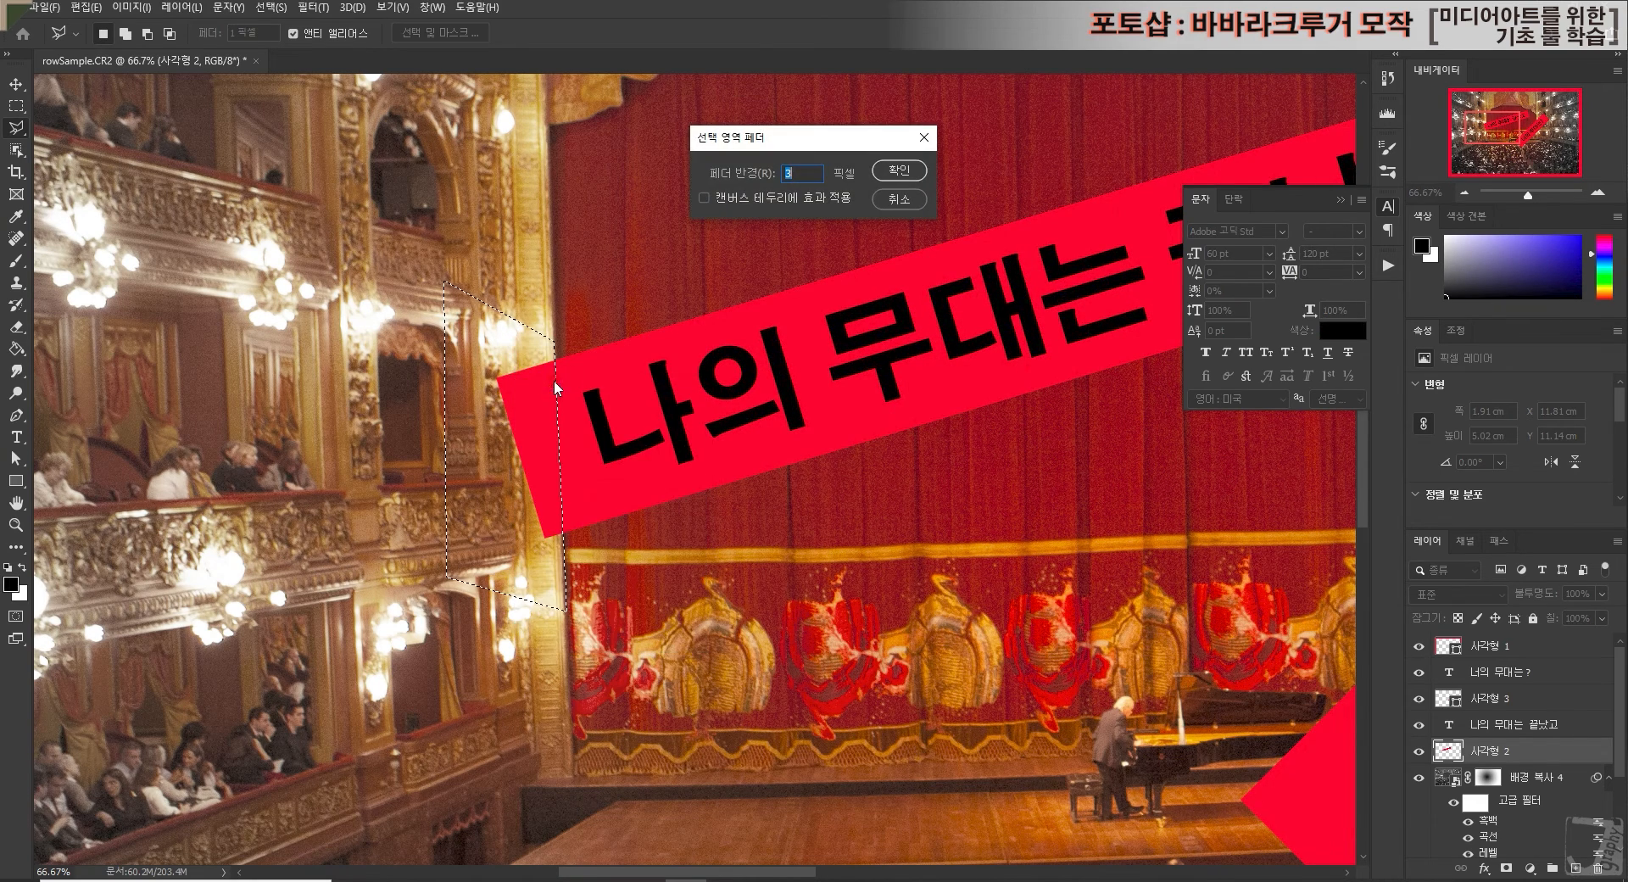
drag(787, 175, 825, 175)
text(6)
drag(802, 178, 757, 169)
text(10)
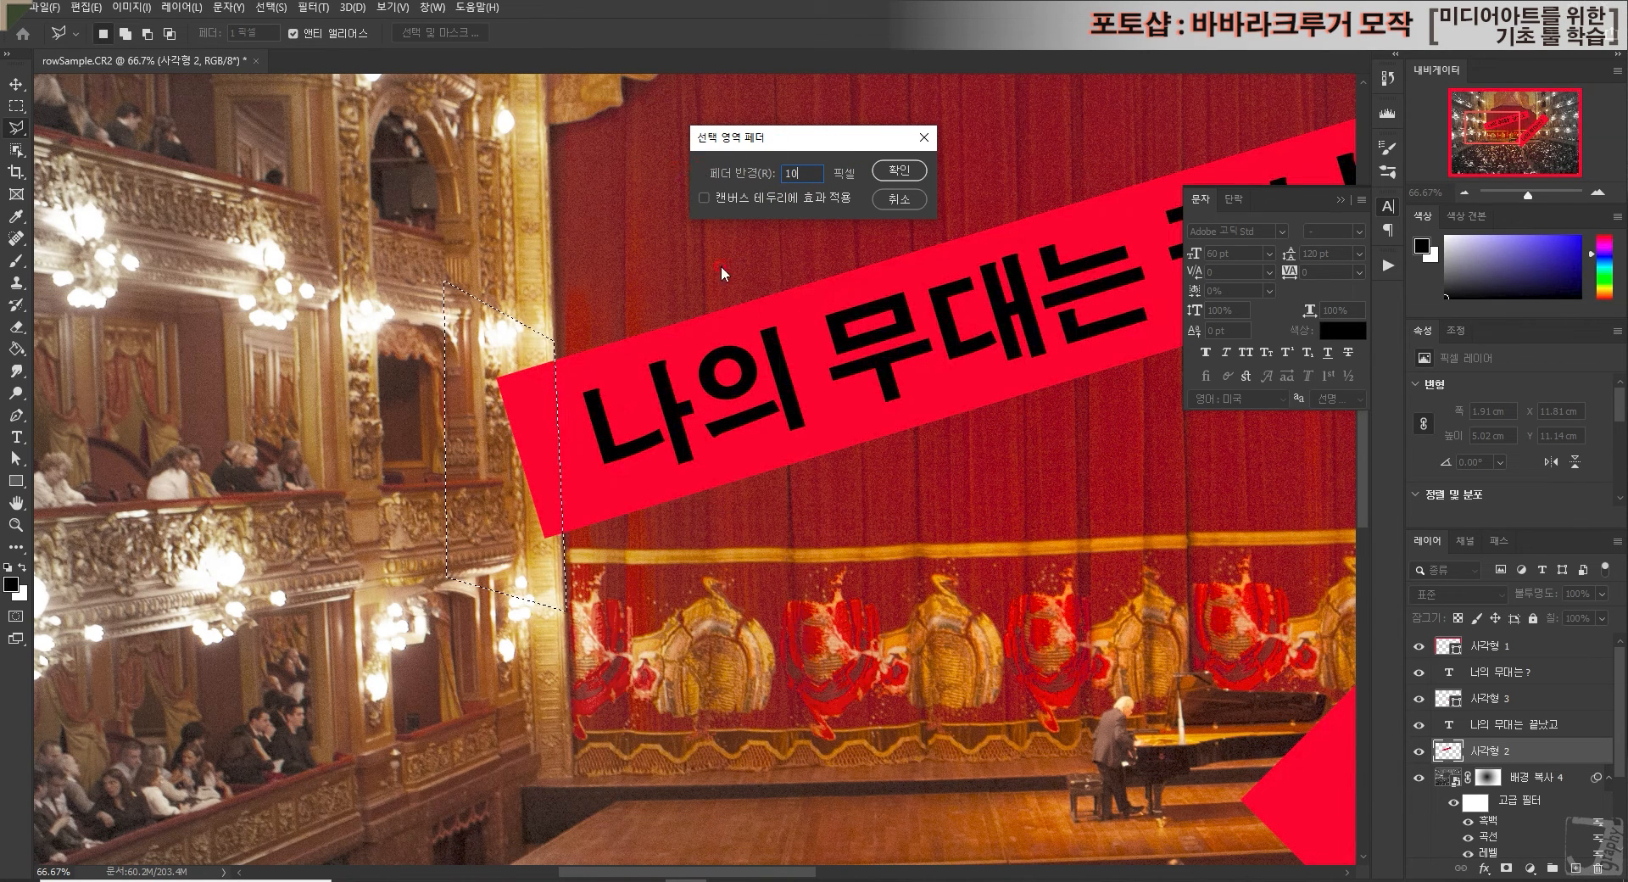
click(902, 173)
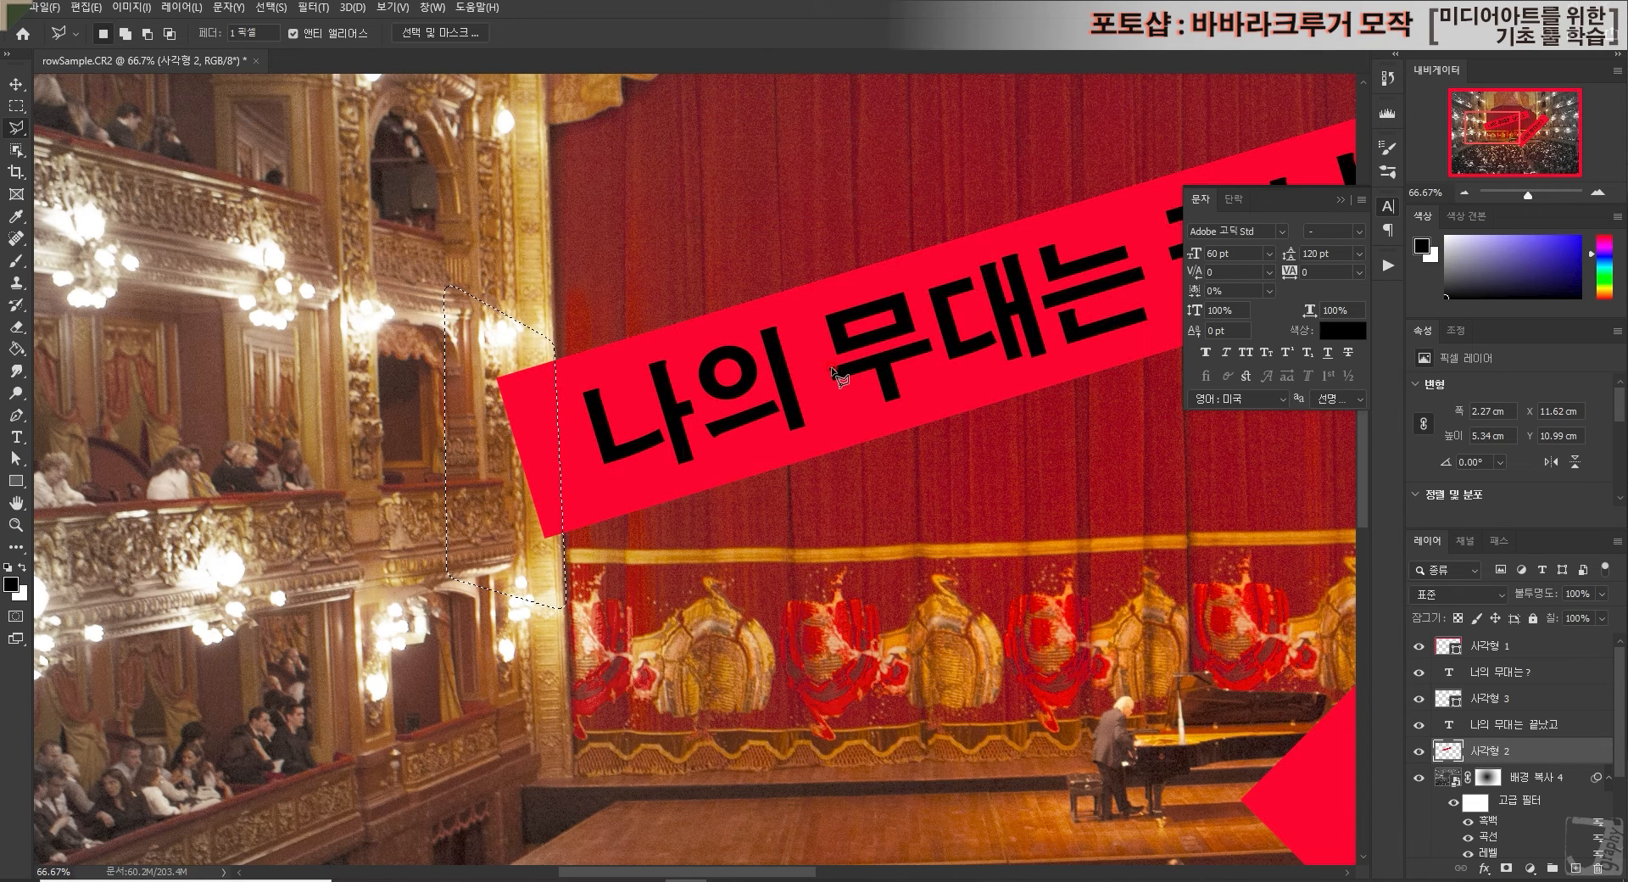
key(Delete)
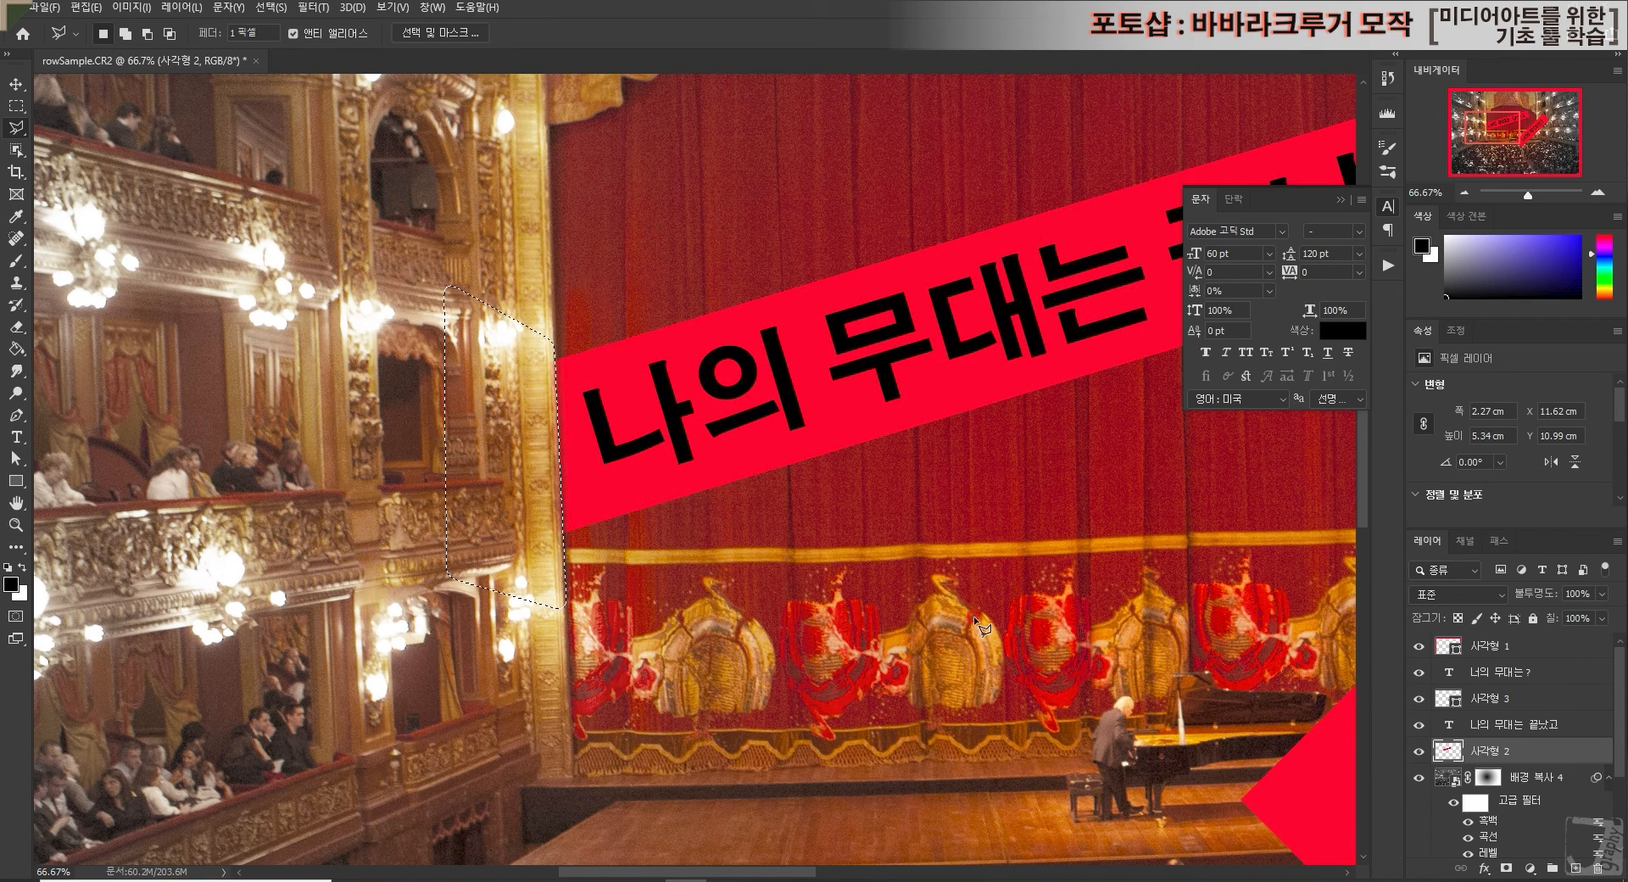
key(ctrl+d)
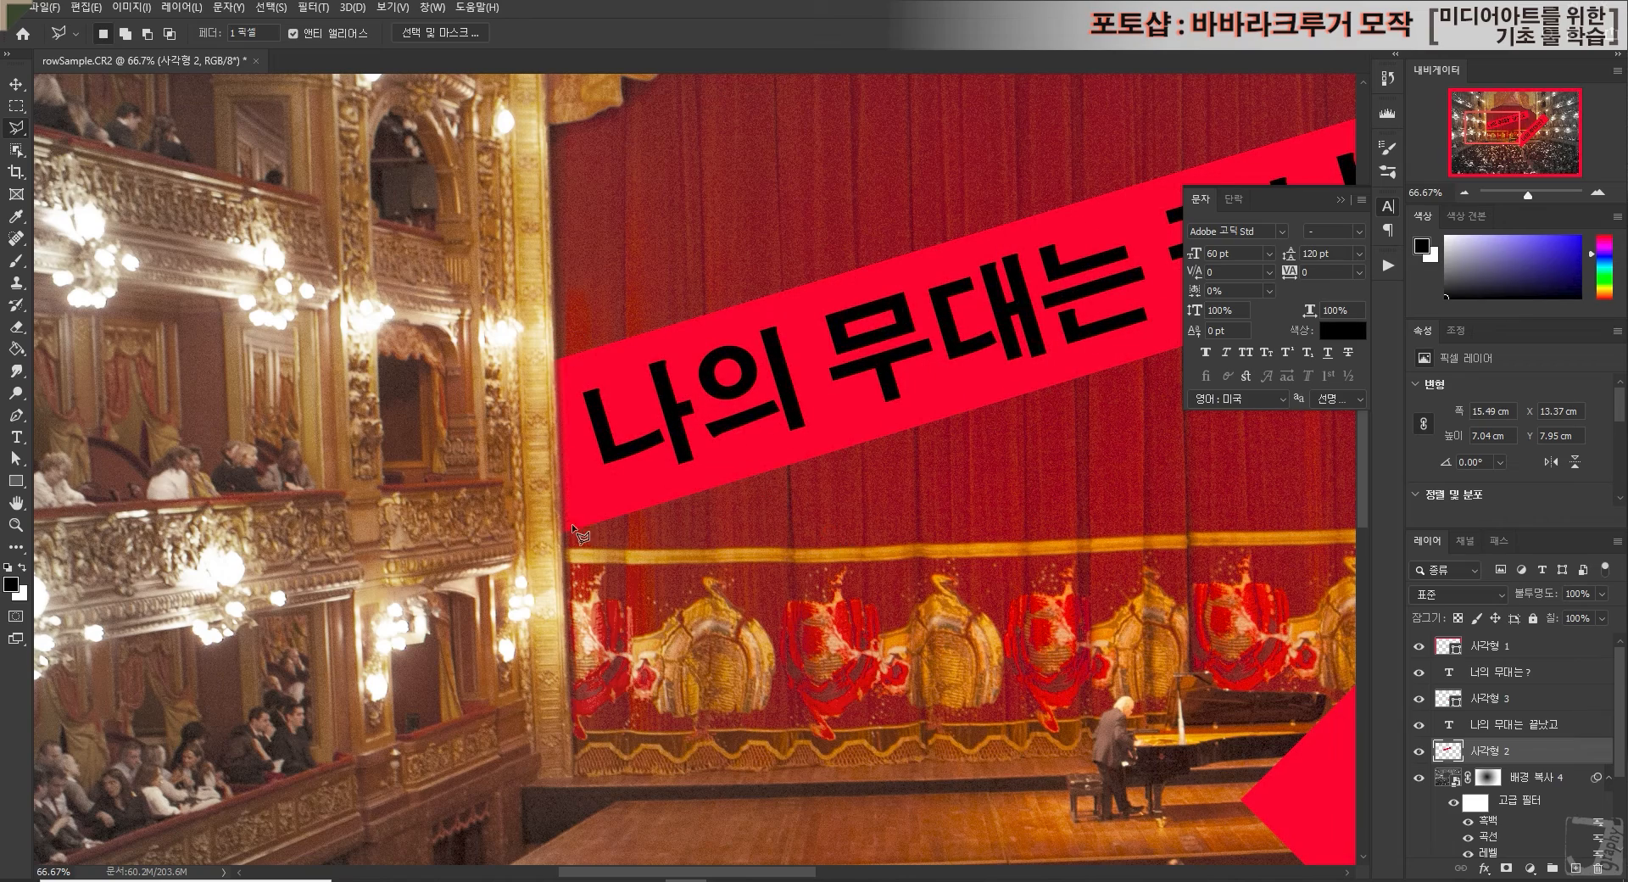
Step: Rasterize the 사각형 3 shape layer behind the text "너의 무대는?"
drag(1490, 133, 1518, 142)
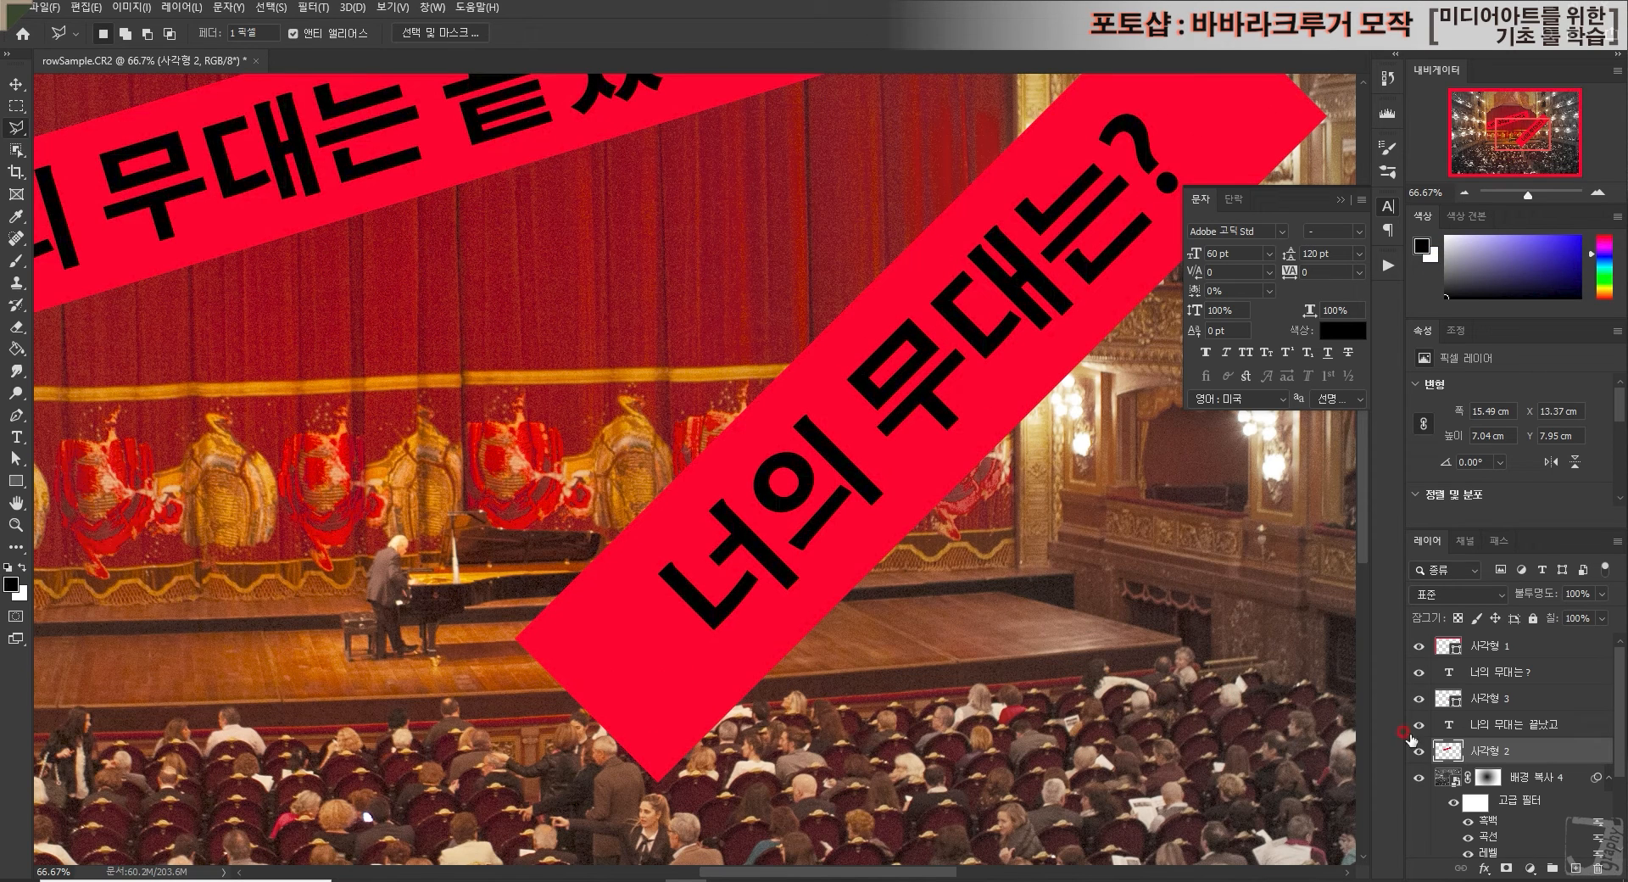
click(1511, 700)
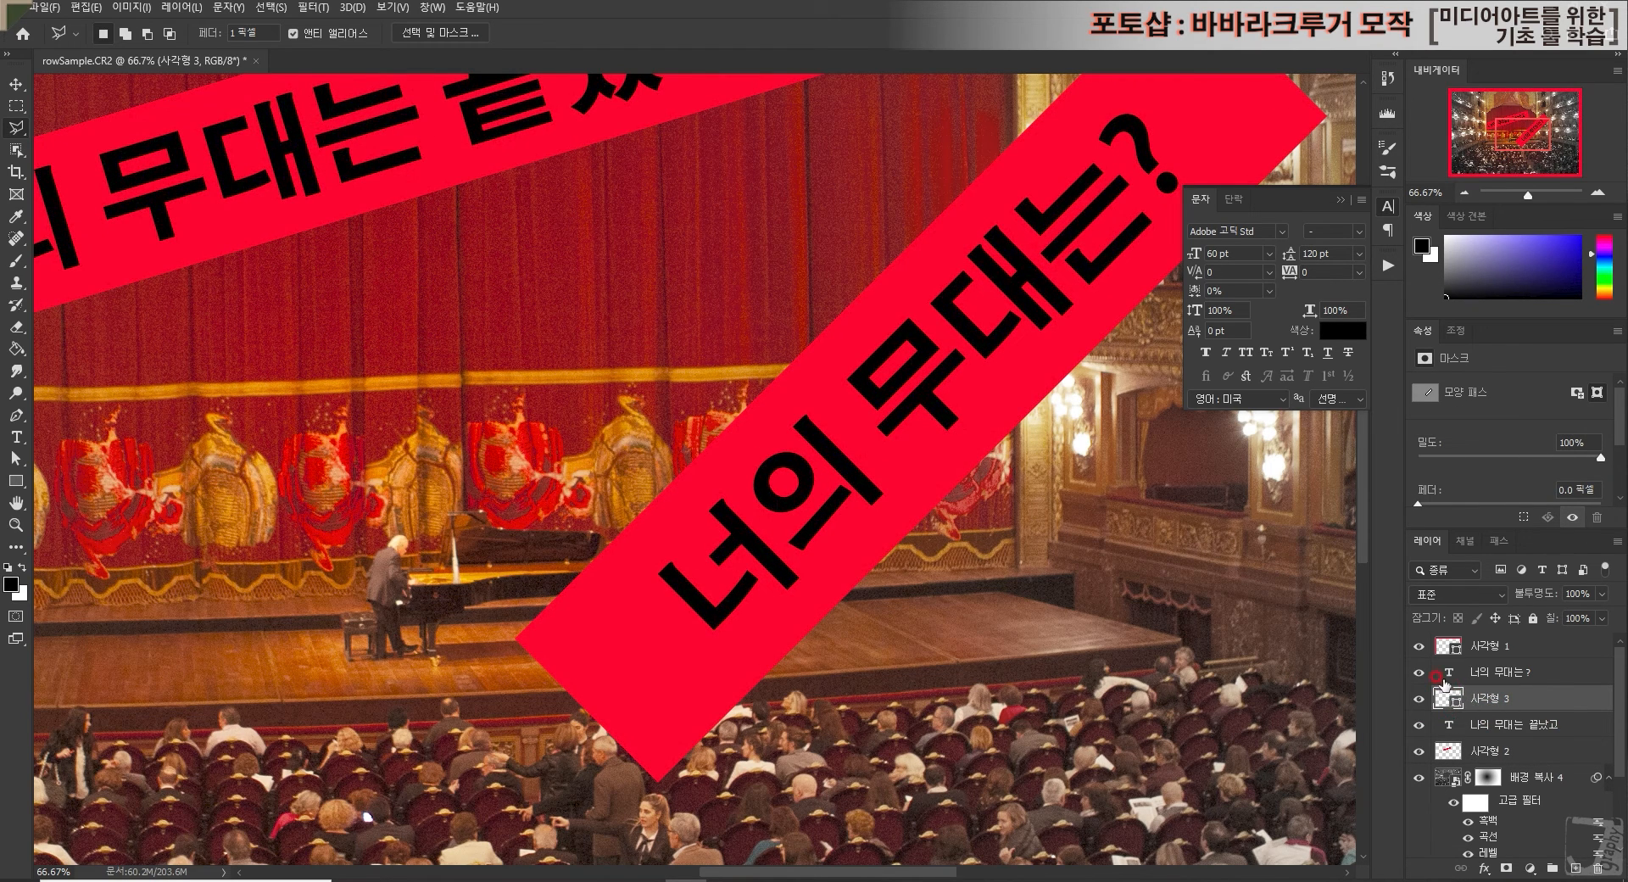
right_click(1483, 701)
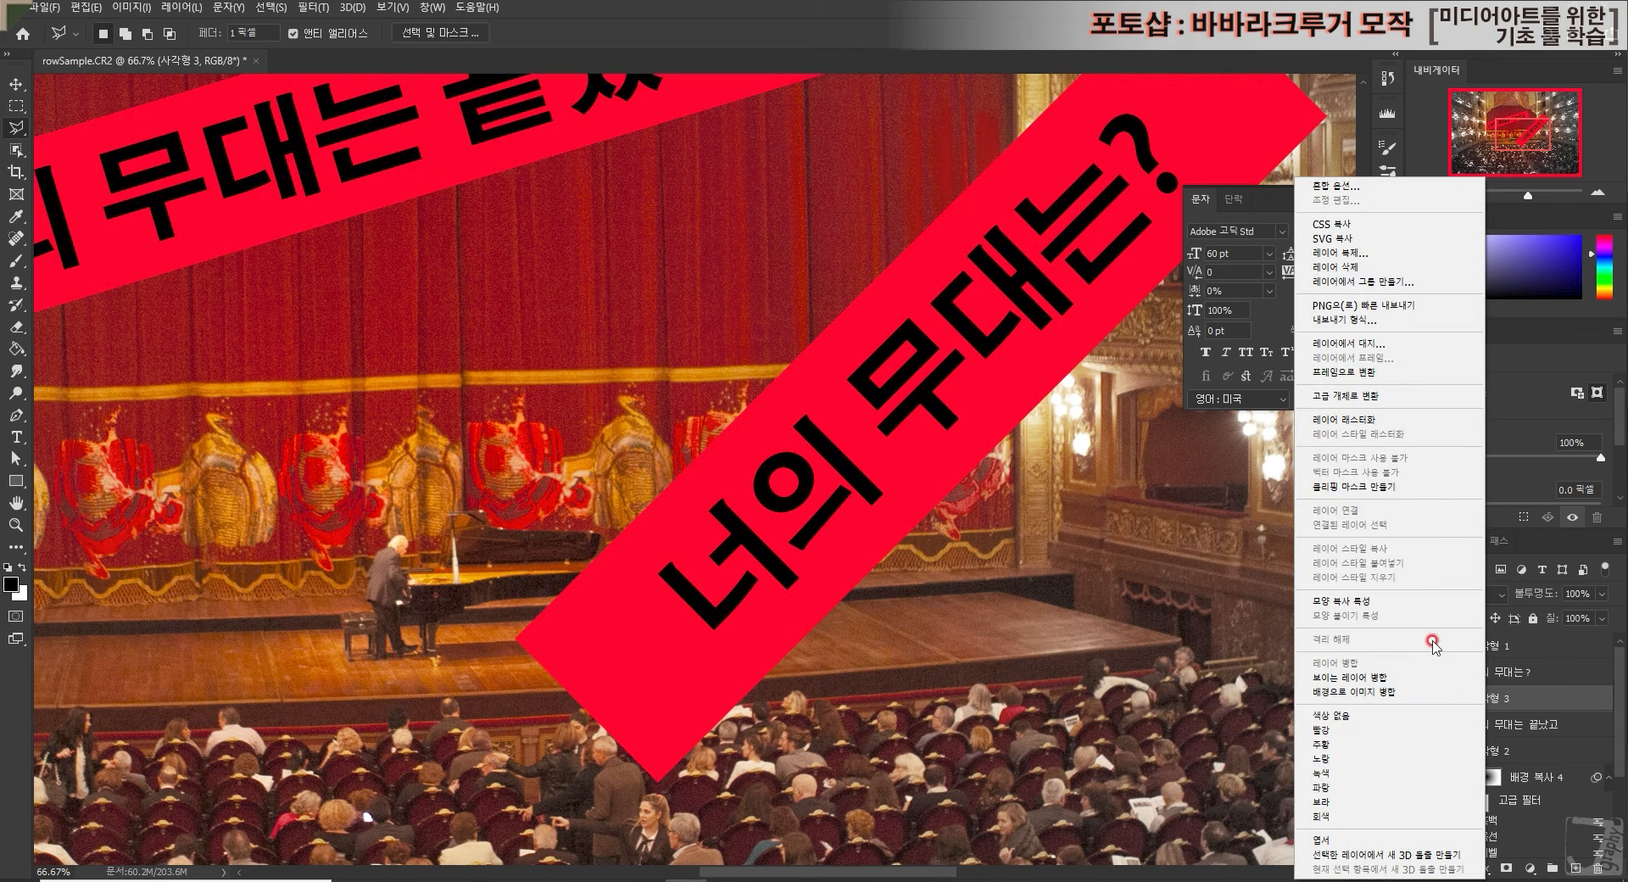
click(1410, 421)
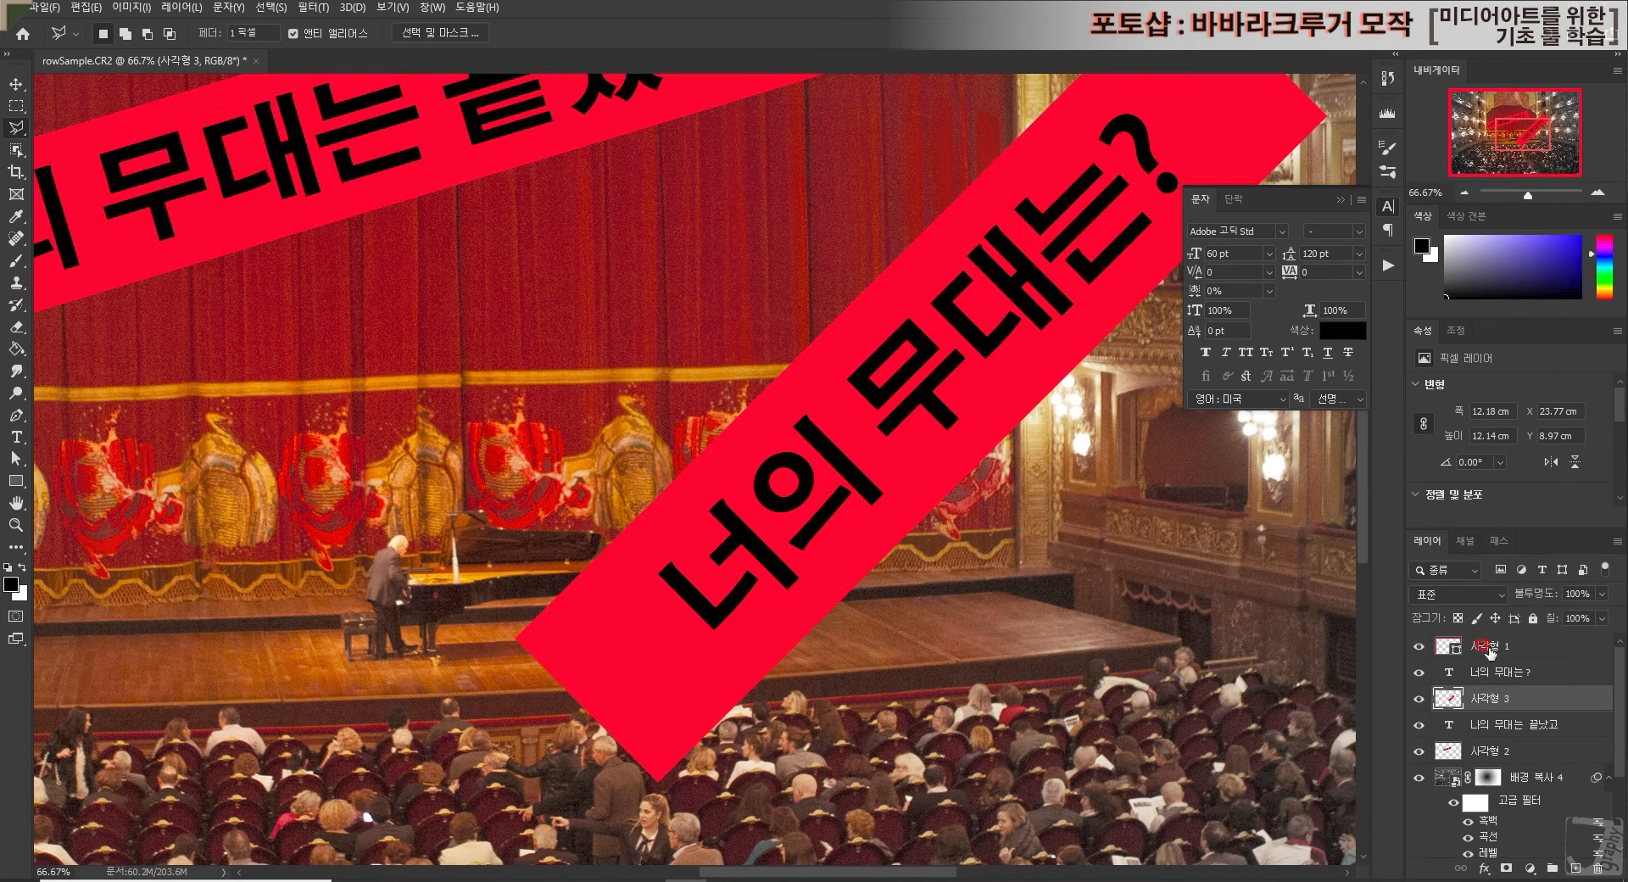
Step: Cut off the lower red bar's end that covers the audience, using a Polygonal Lasso selection feathered by 10 pixels, and deselect
click(534, 672)
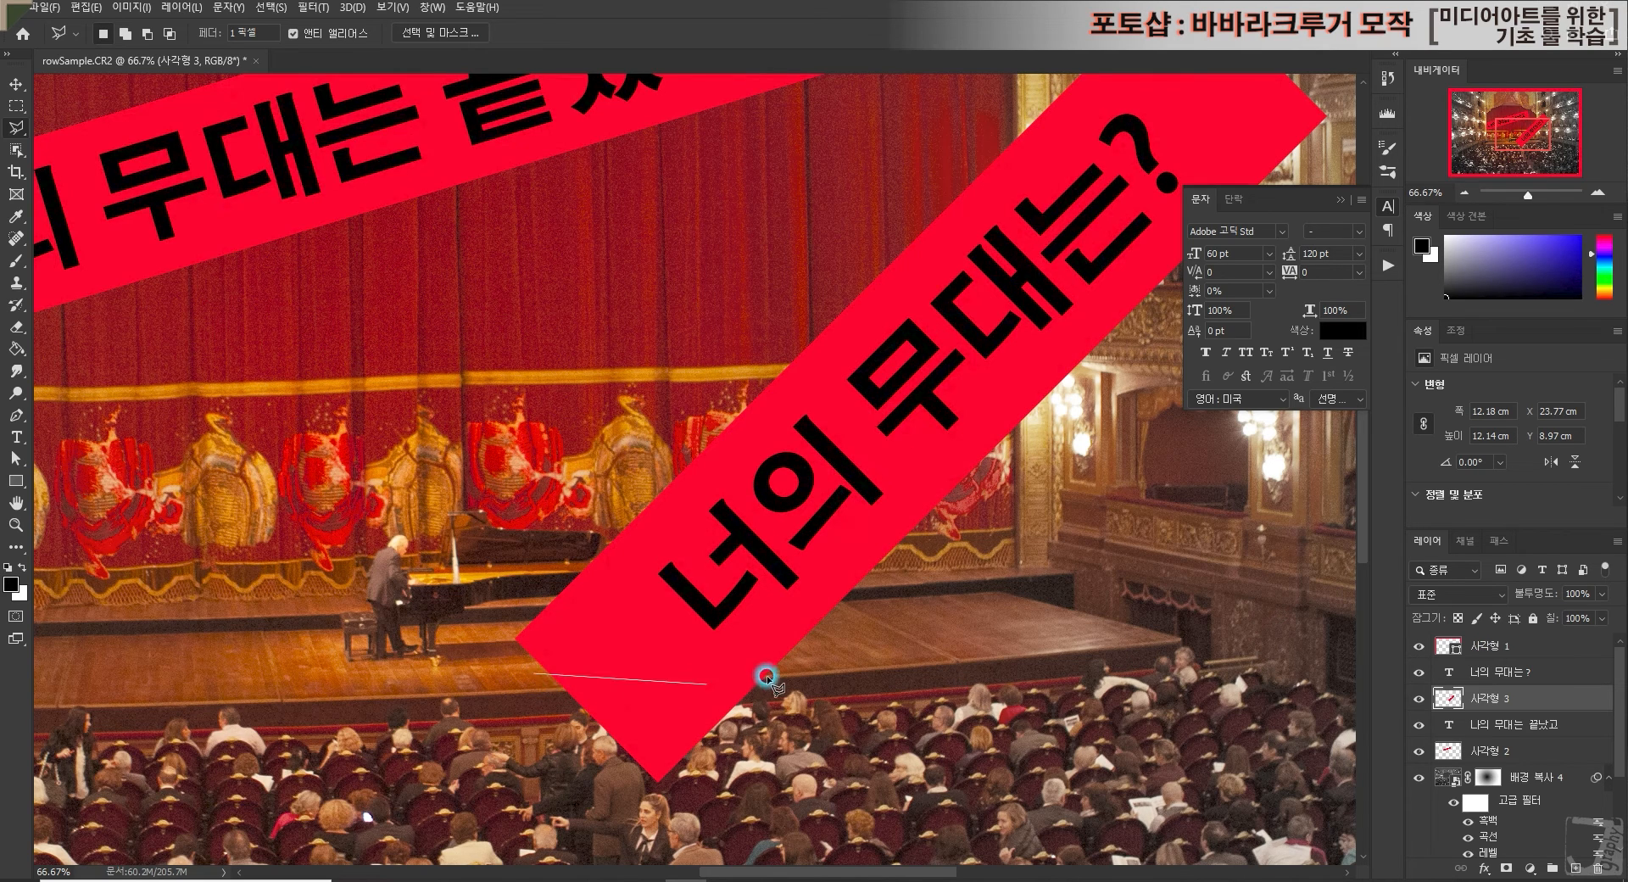
click(815, 655)
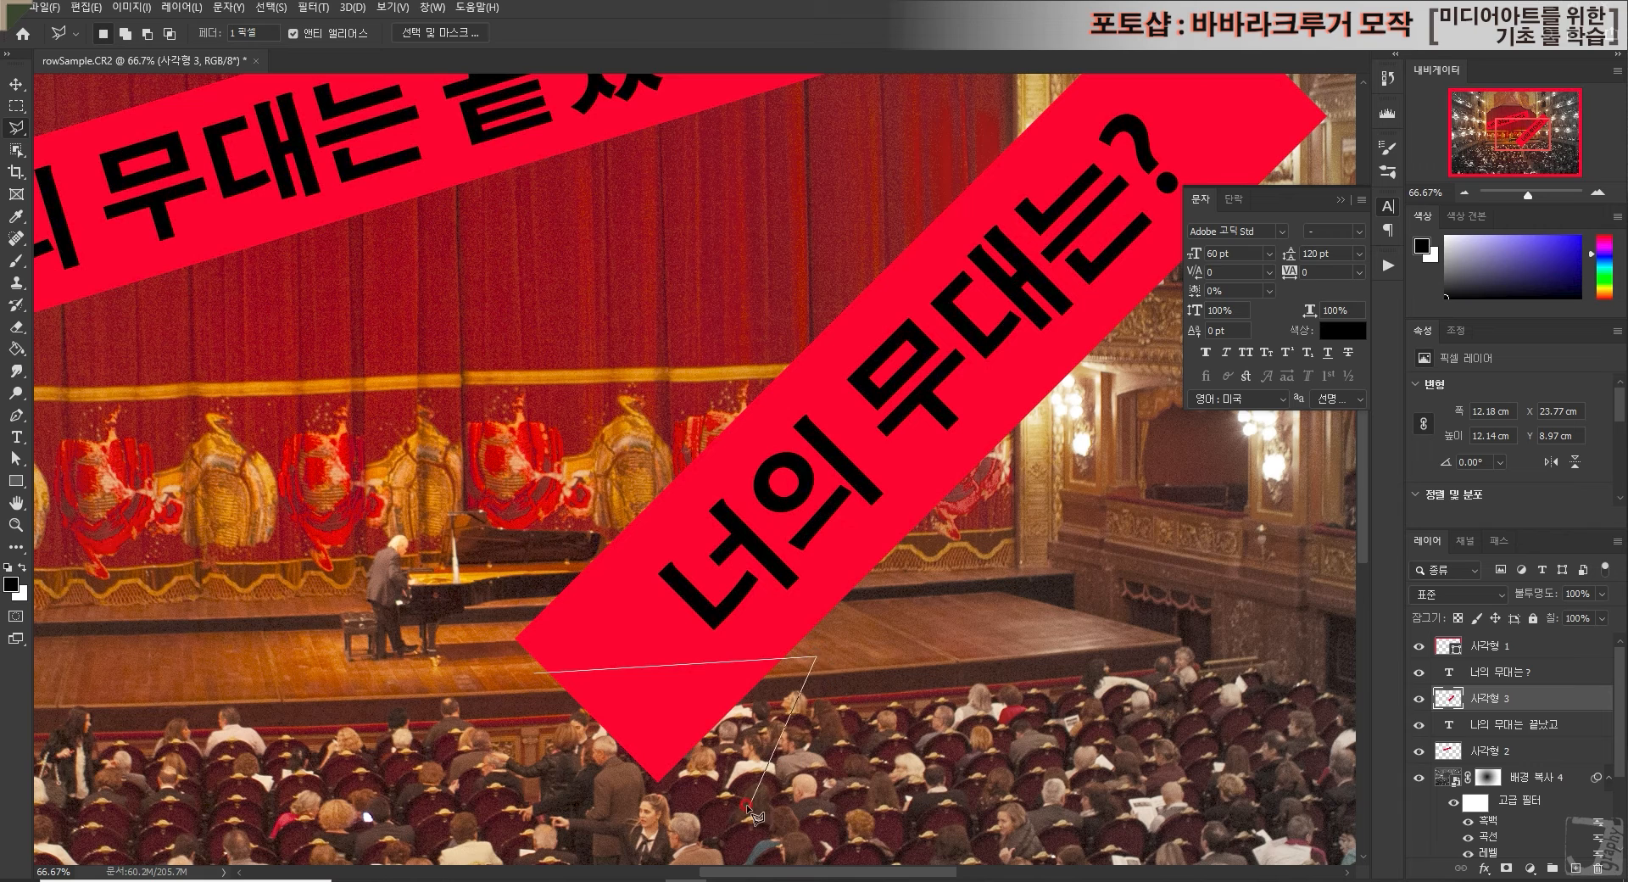
click(746, 805)
click(585, 818)
double_click(450, 702)
right_click(674, 692)
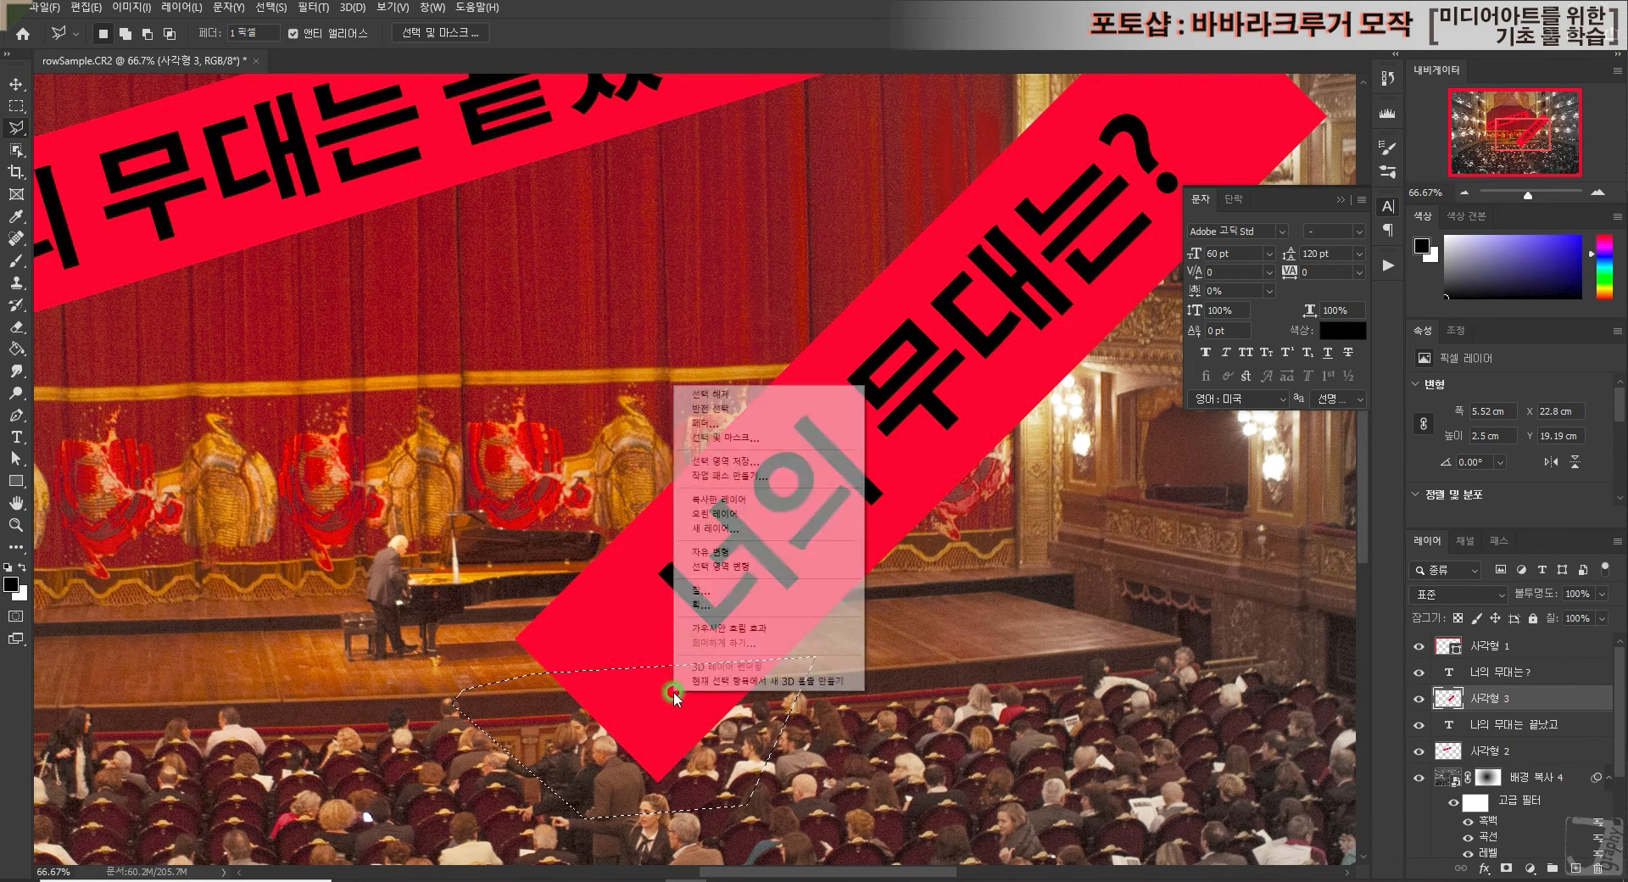
click(749, 423)
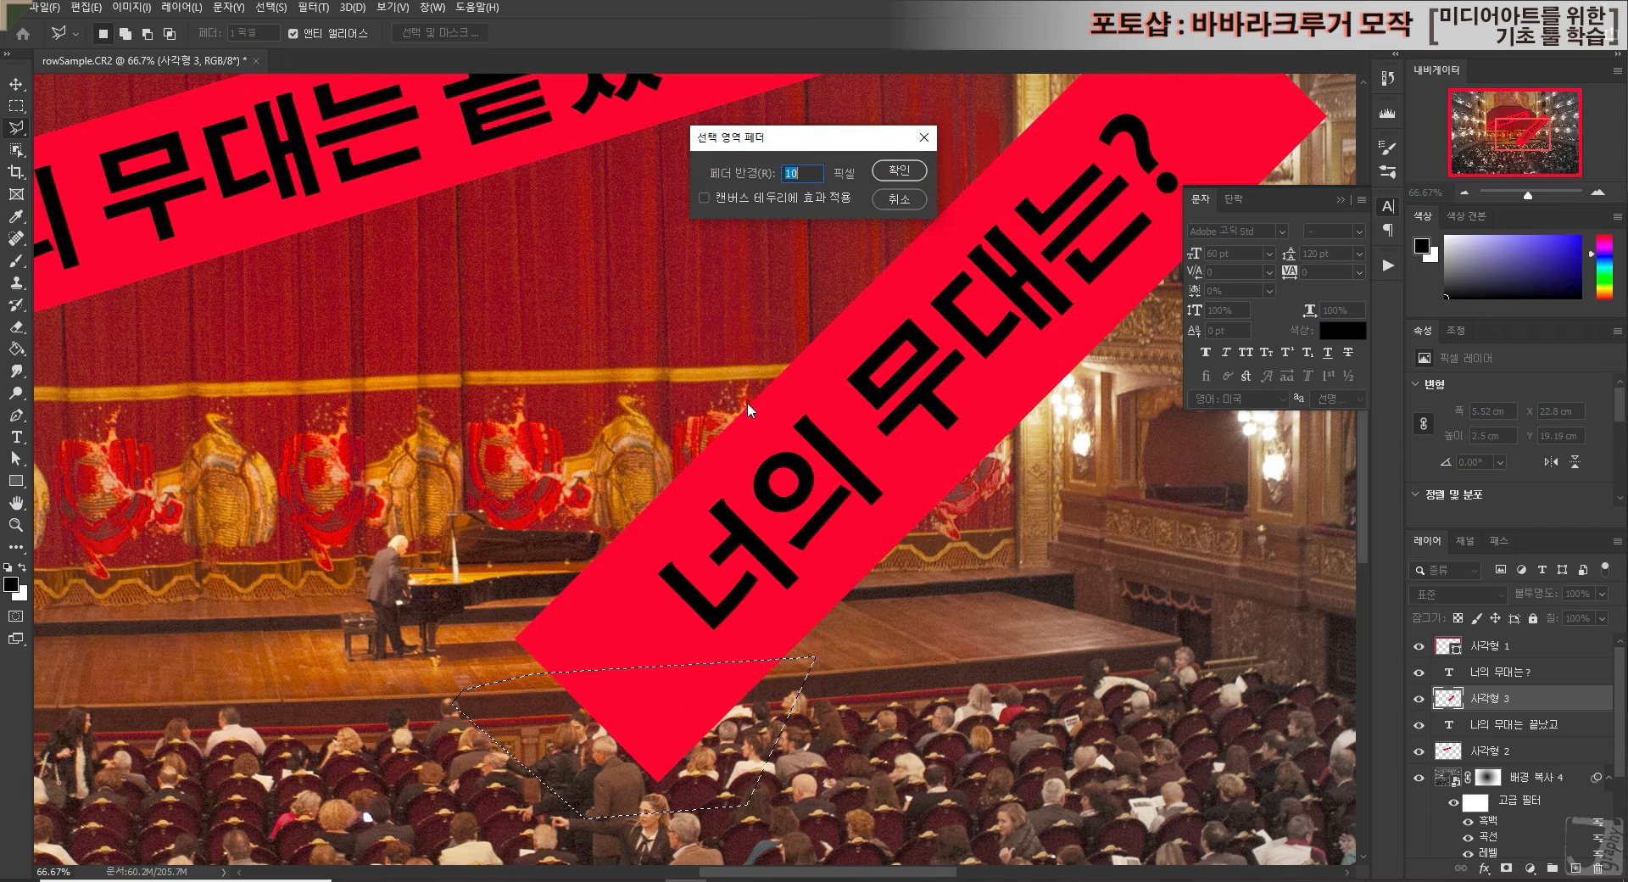
click(882, 172)
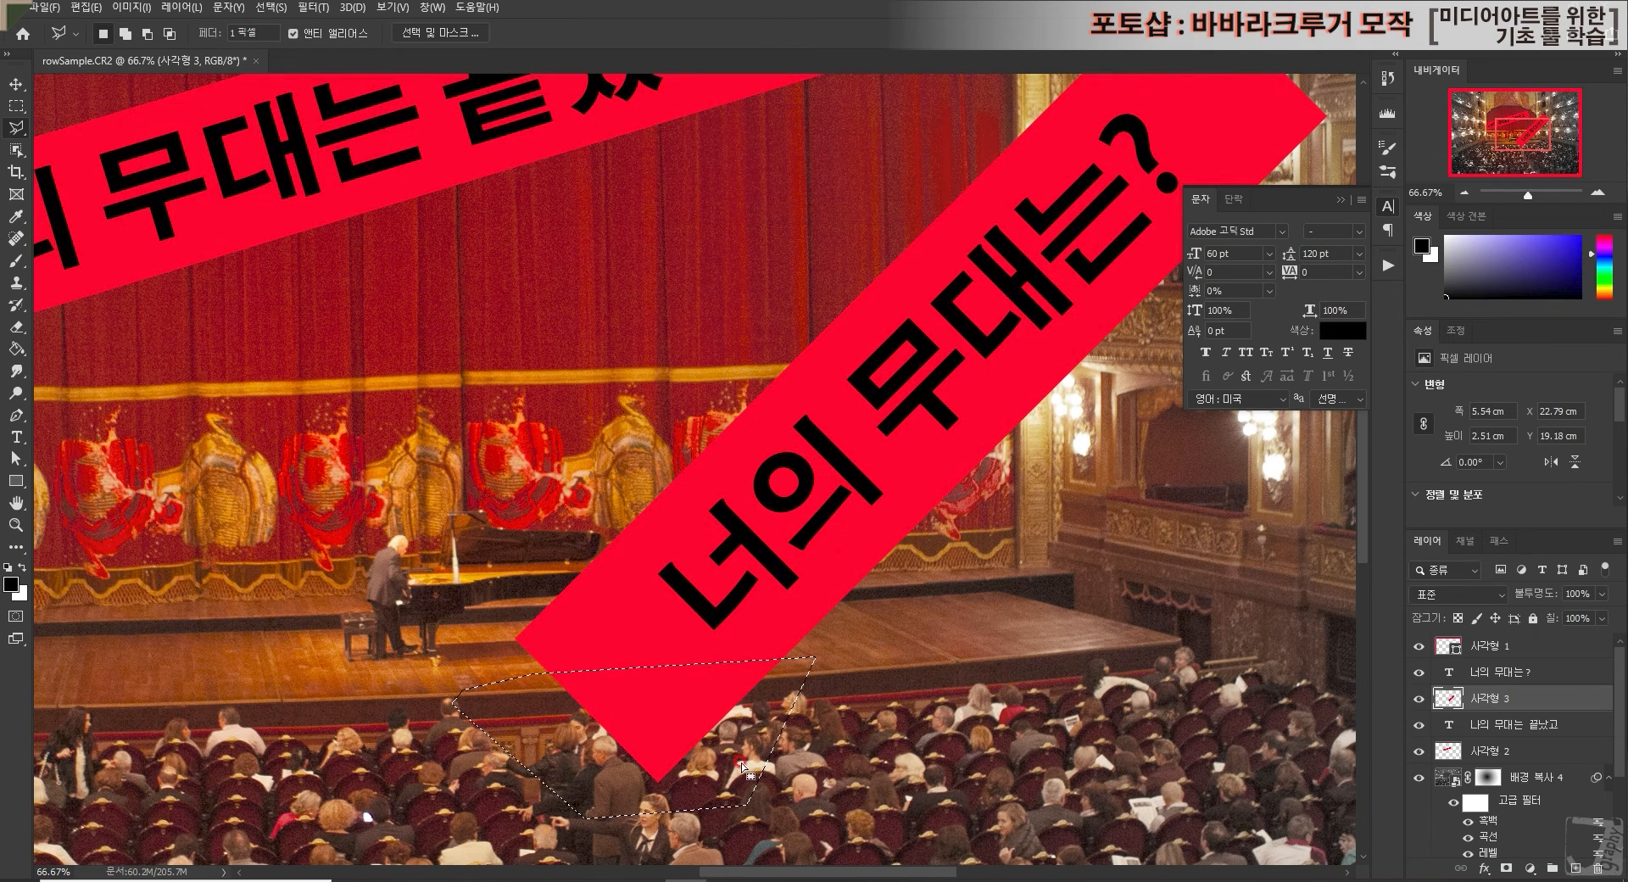
key(Delete)
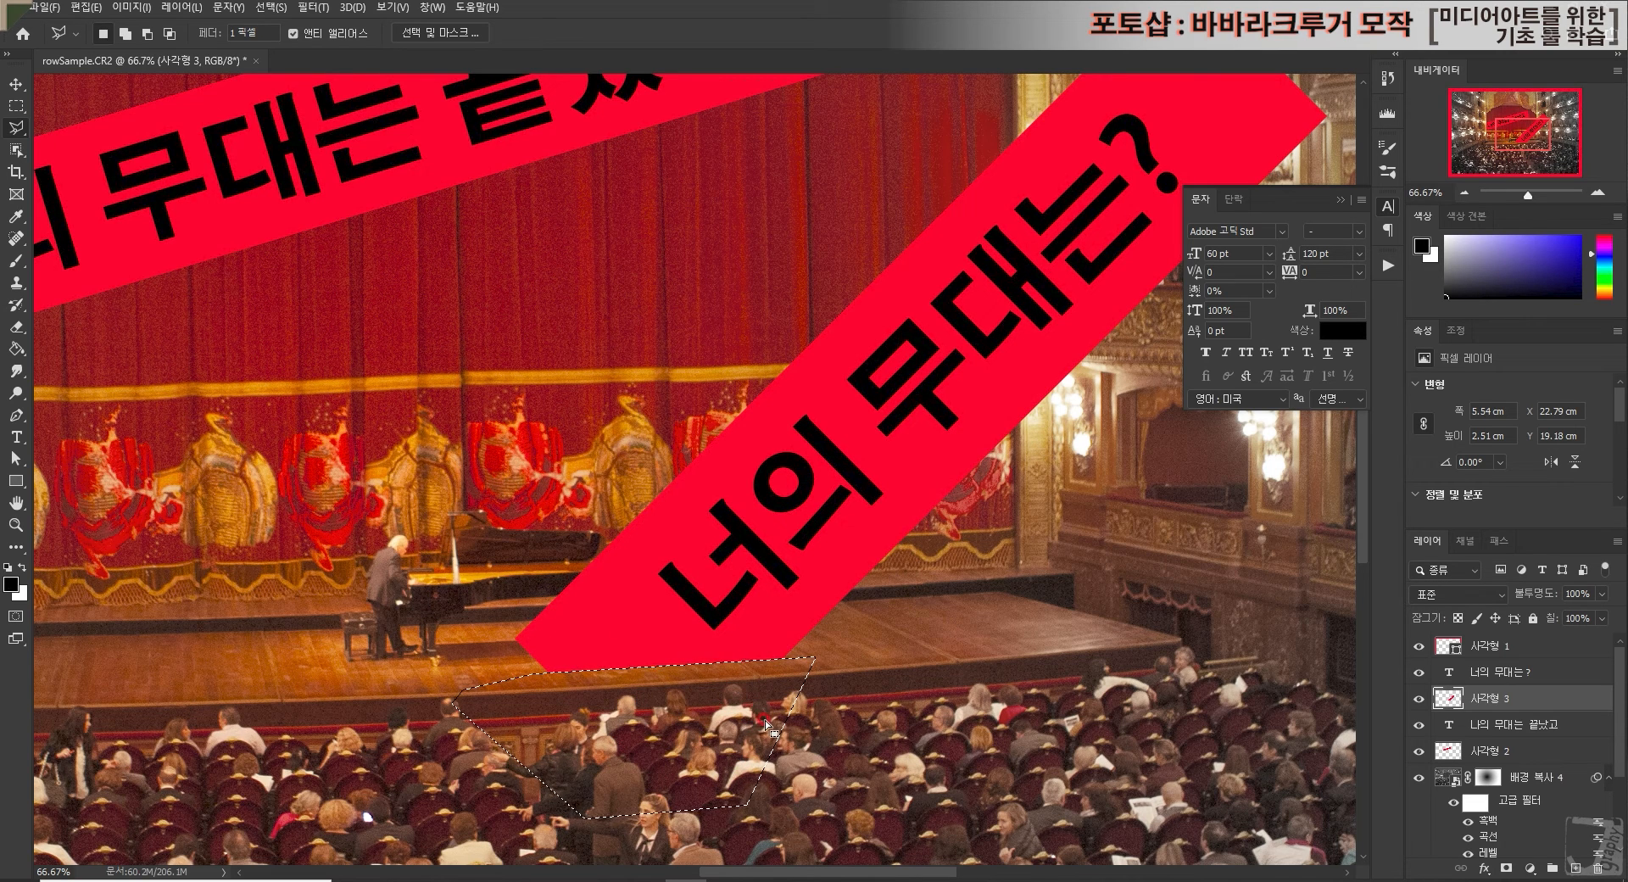
key(ctrl+d)
click(1457, 193)
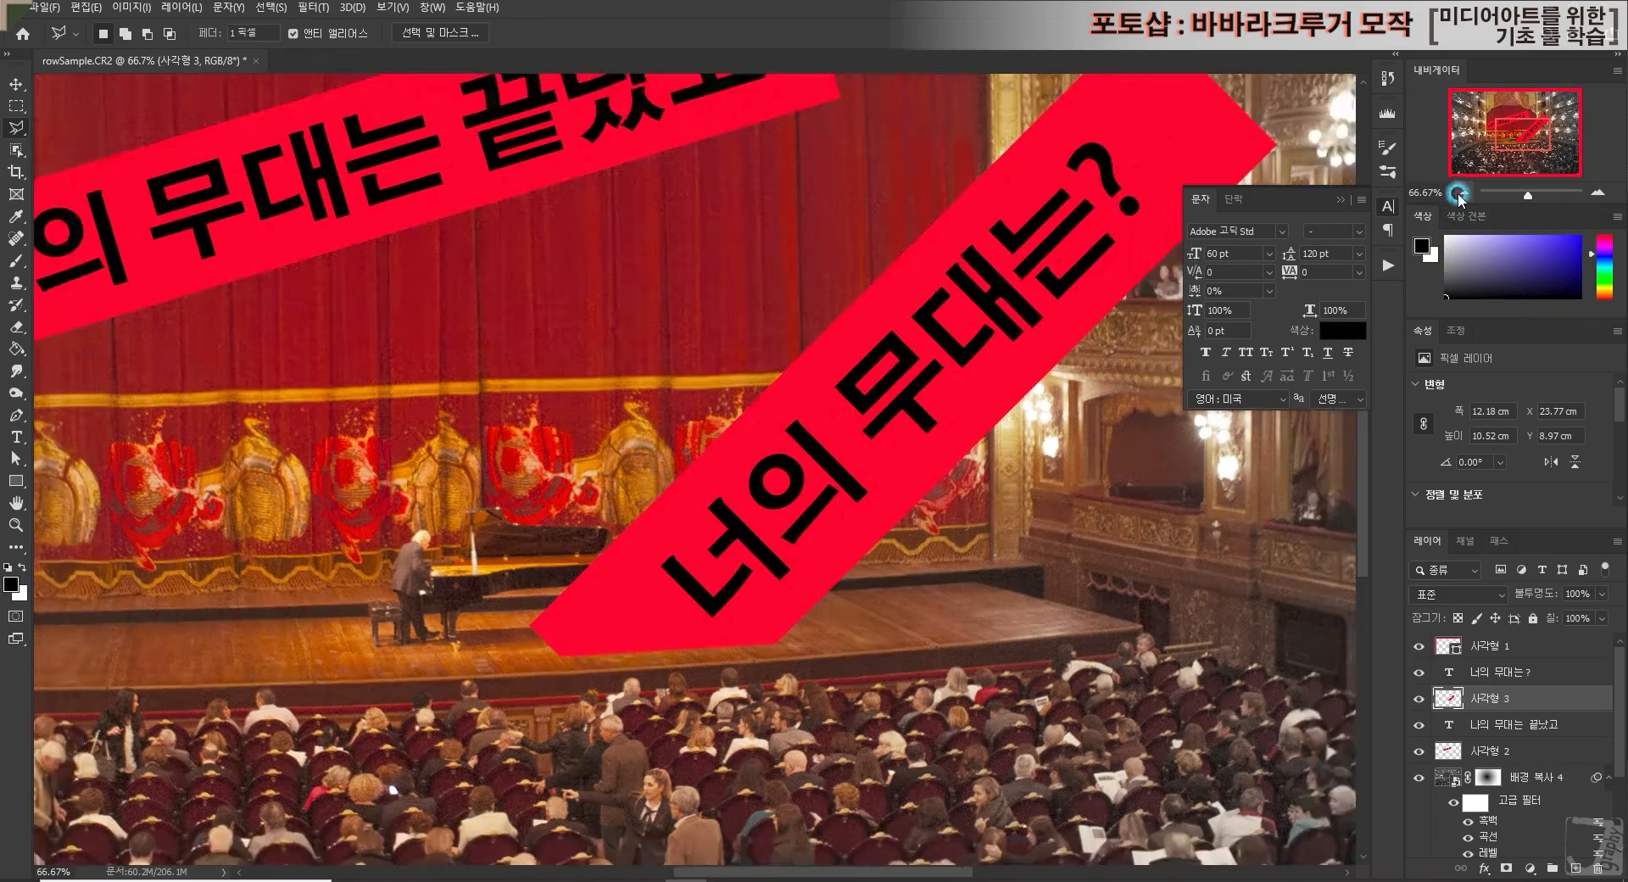
Step: Enlarge the lower red bar together with its text "너의 무대는?" and shift both slightly to the right
click(1387, 211)
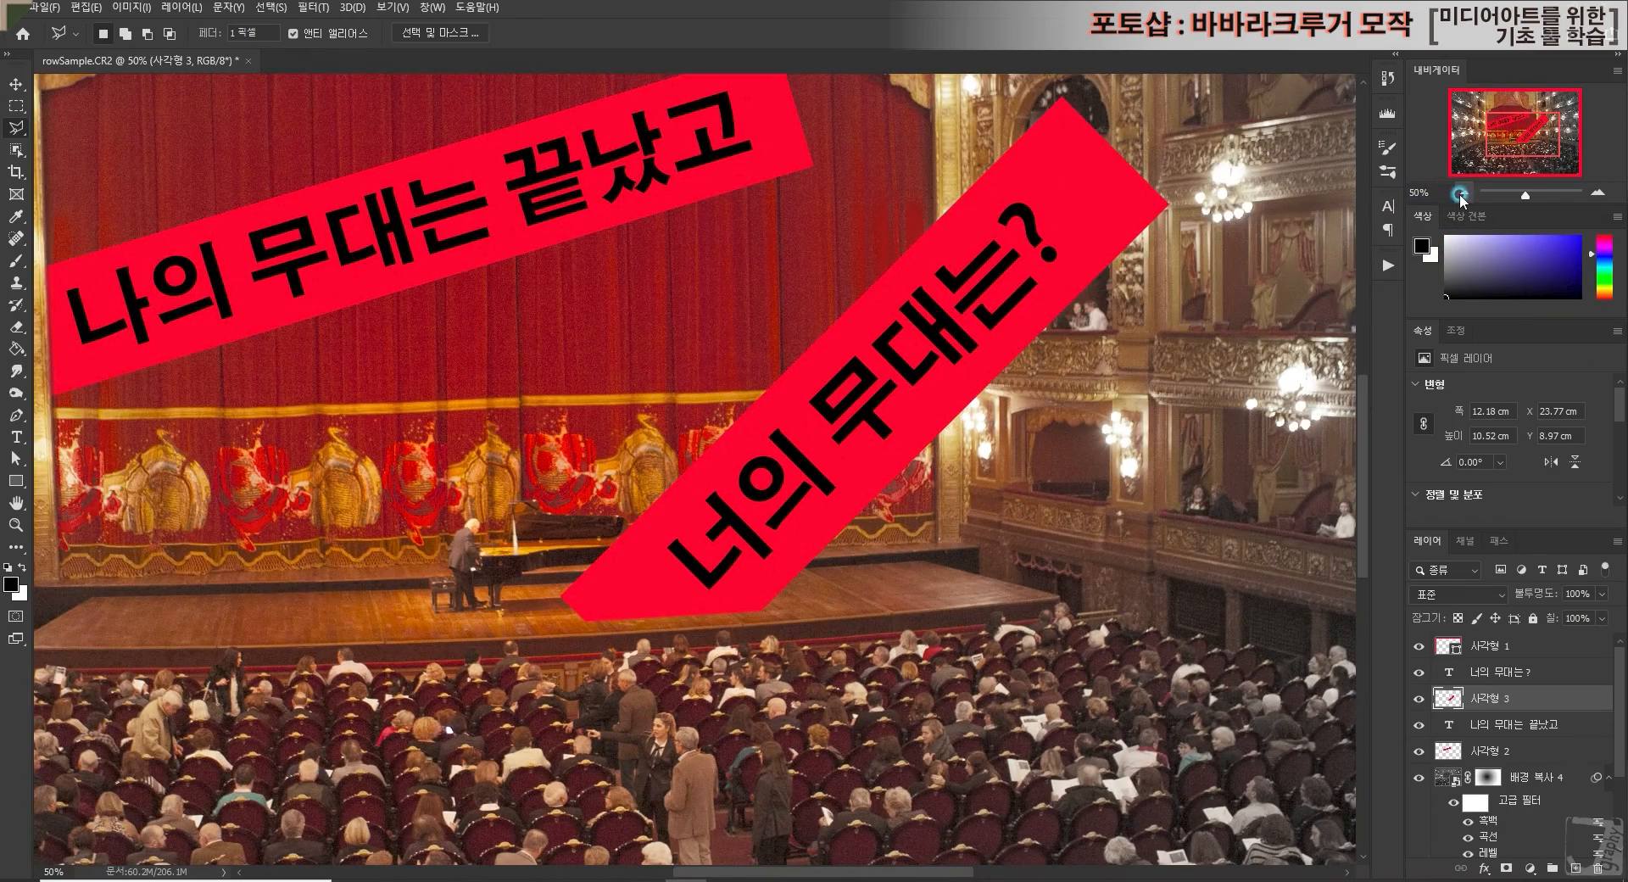
click(1458, 194)
click(1458, 193)
drag(1499, 152, 1477, 133)
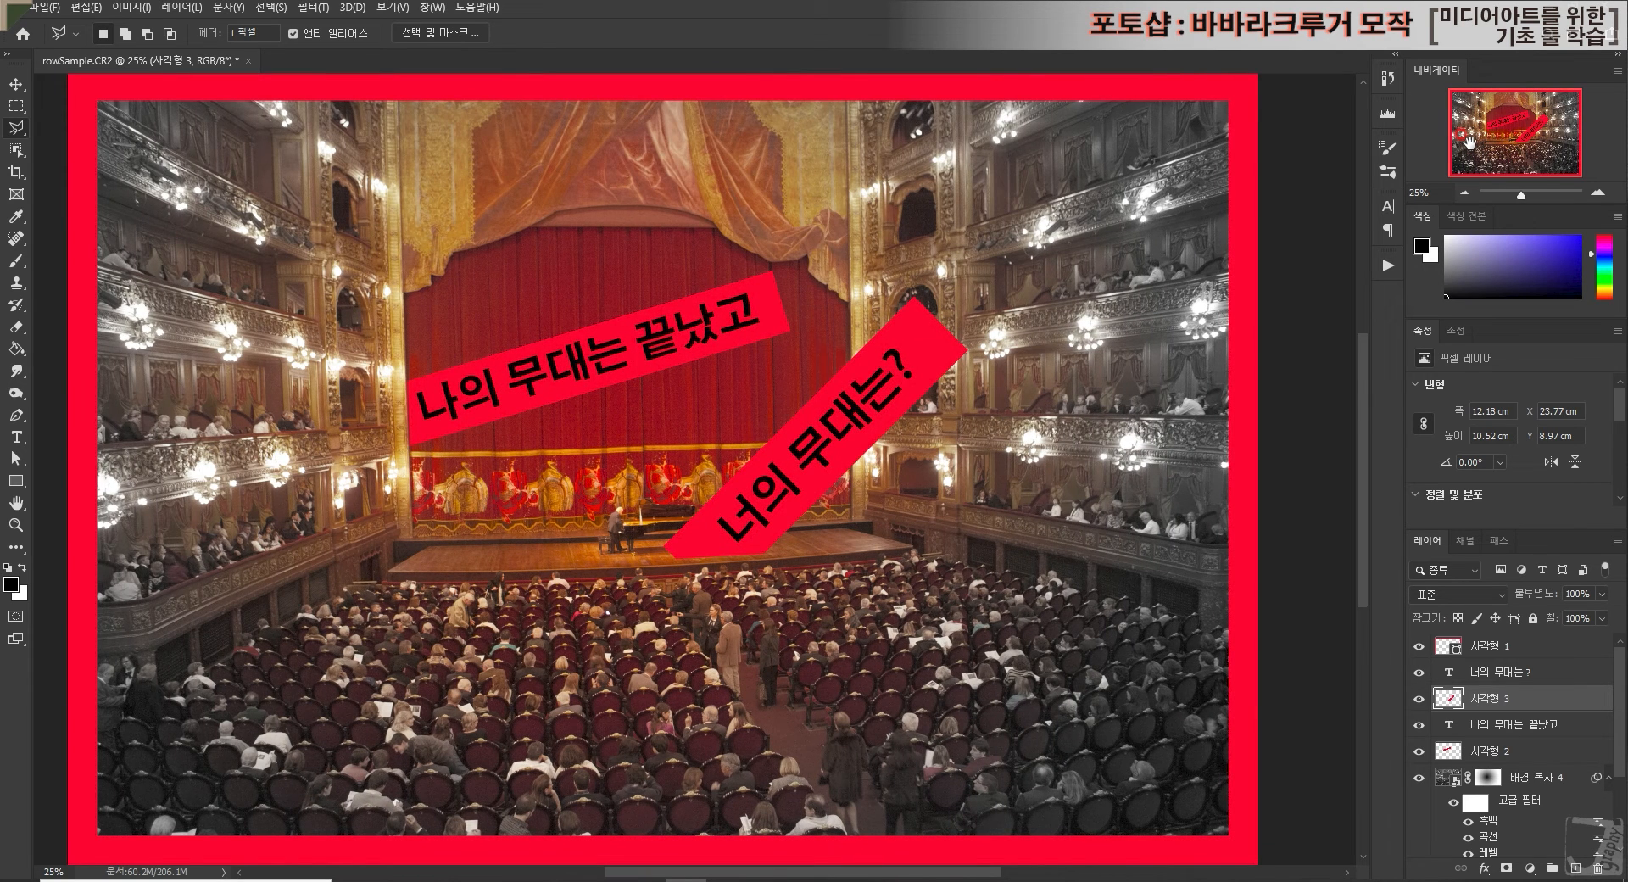
key(v)
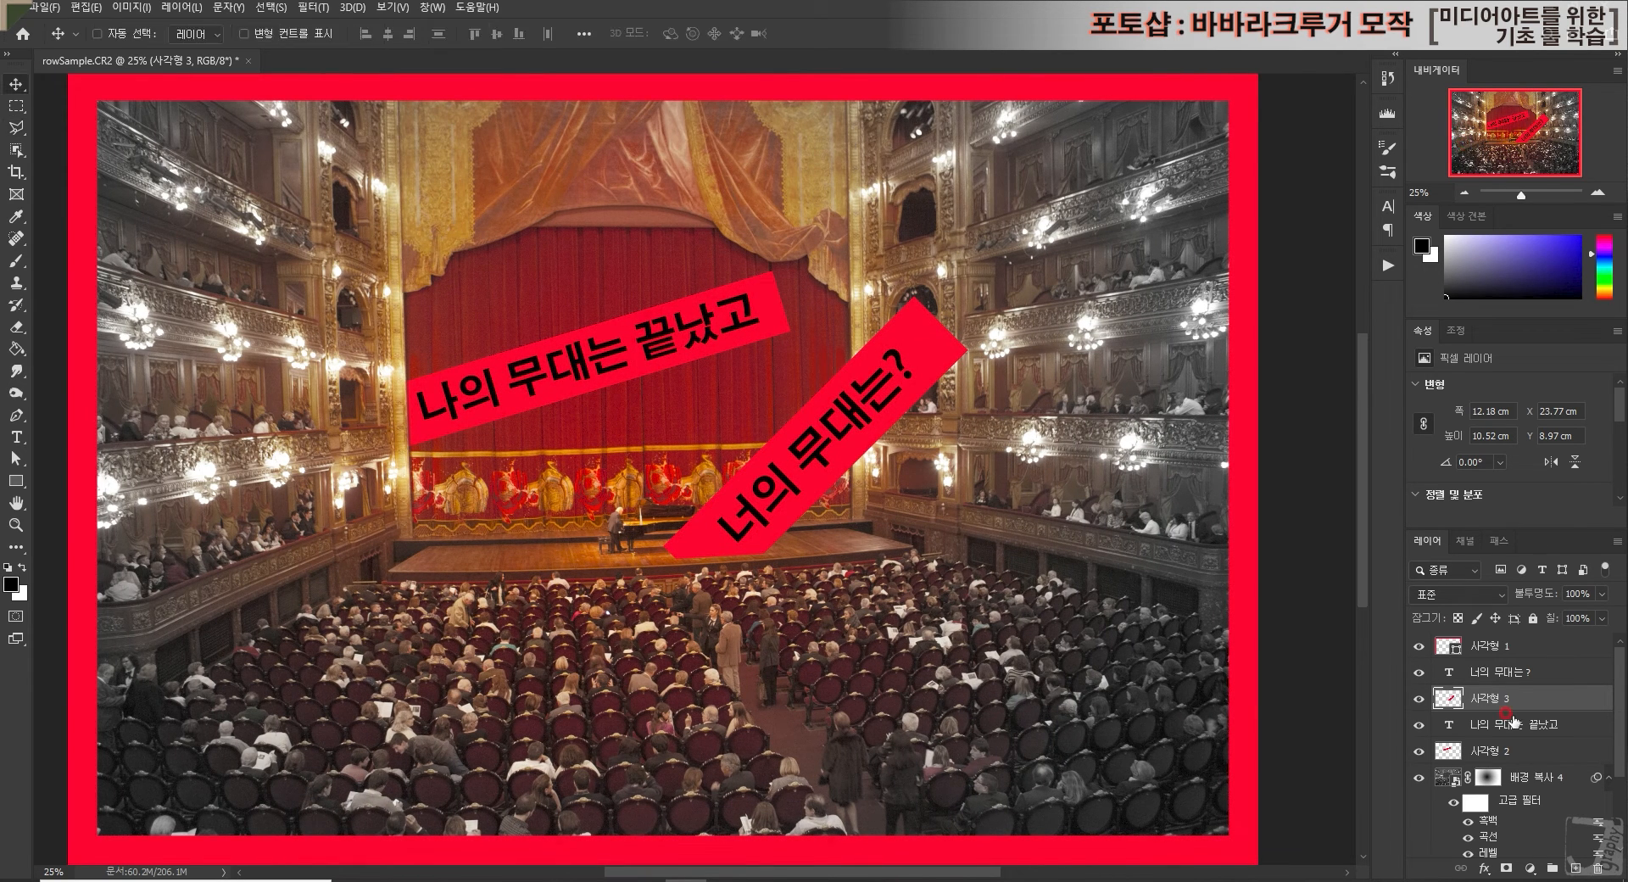
ctrl+click(1507, 672)
key(ctrl+t)
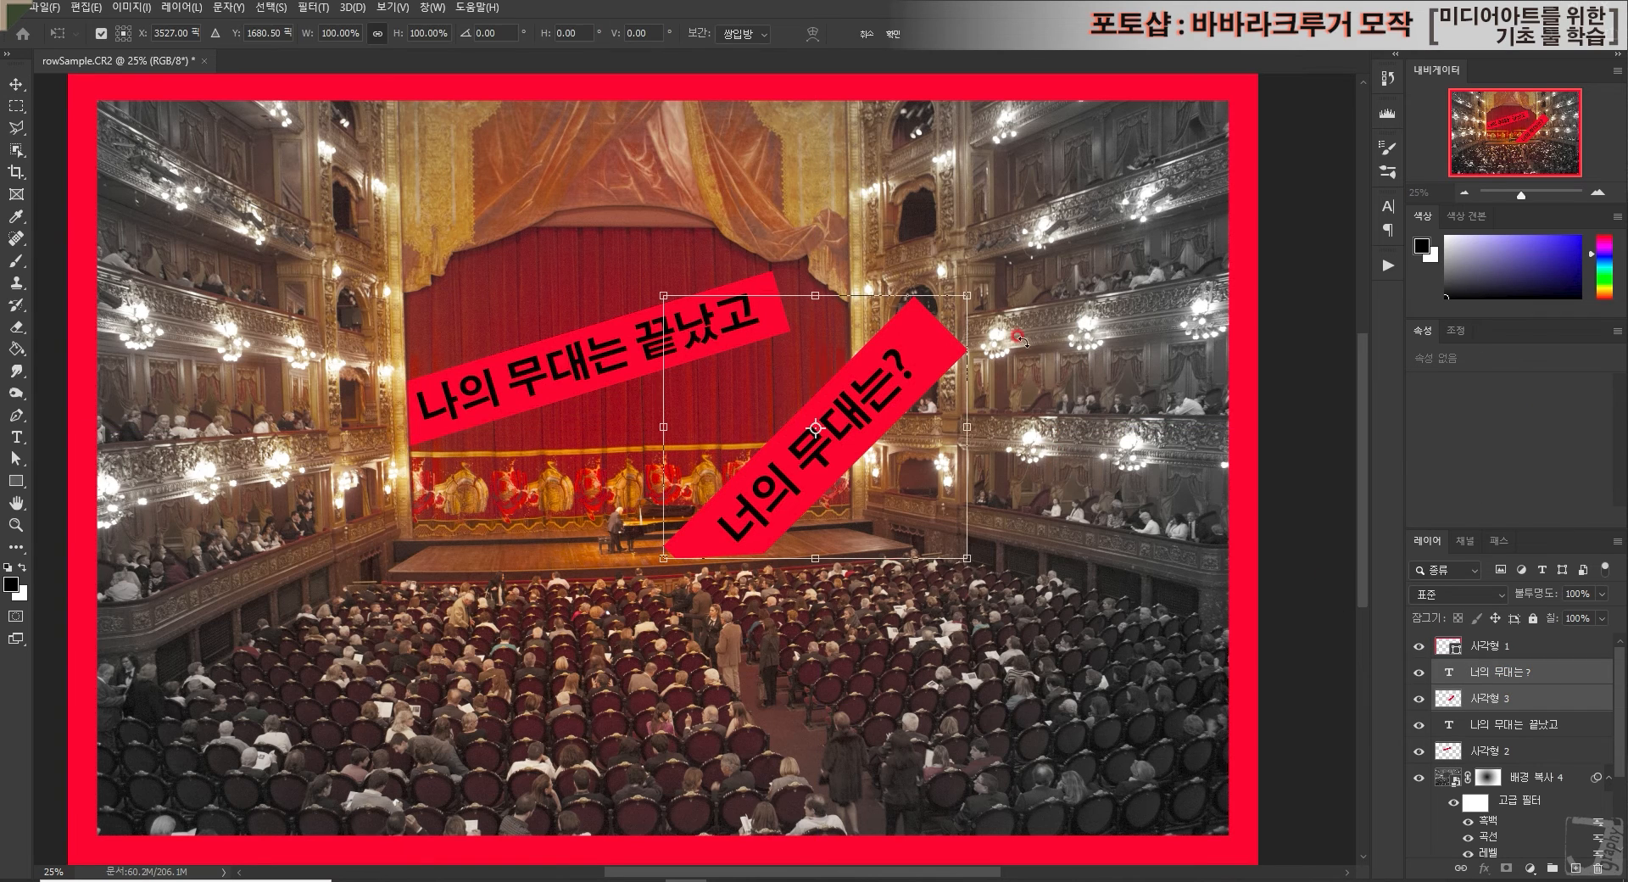
drag(969, 295, 1026, 259)
key(Return)
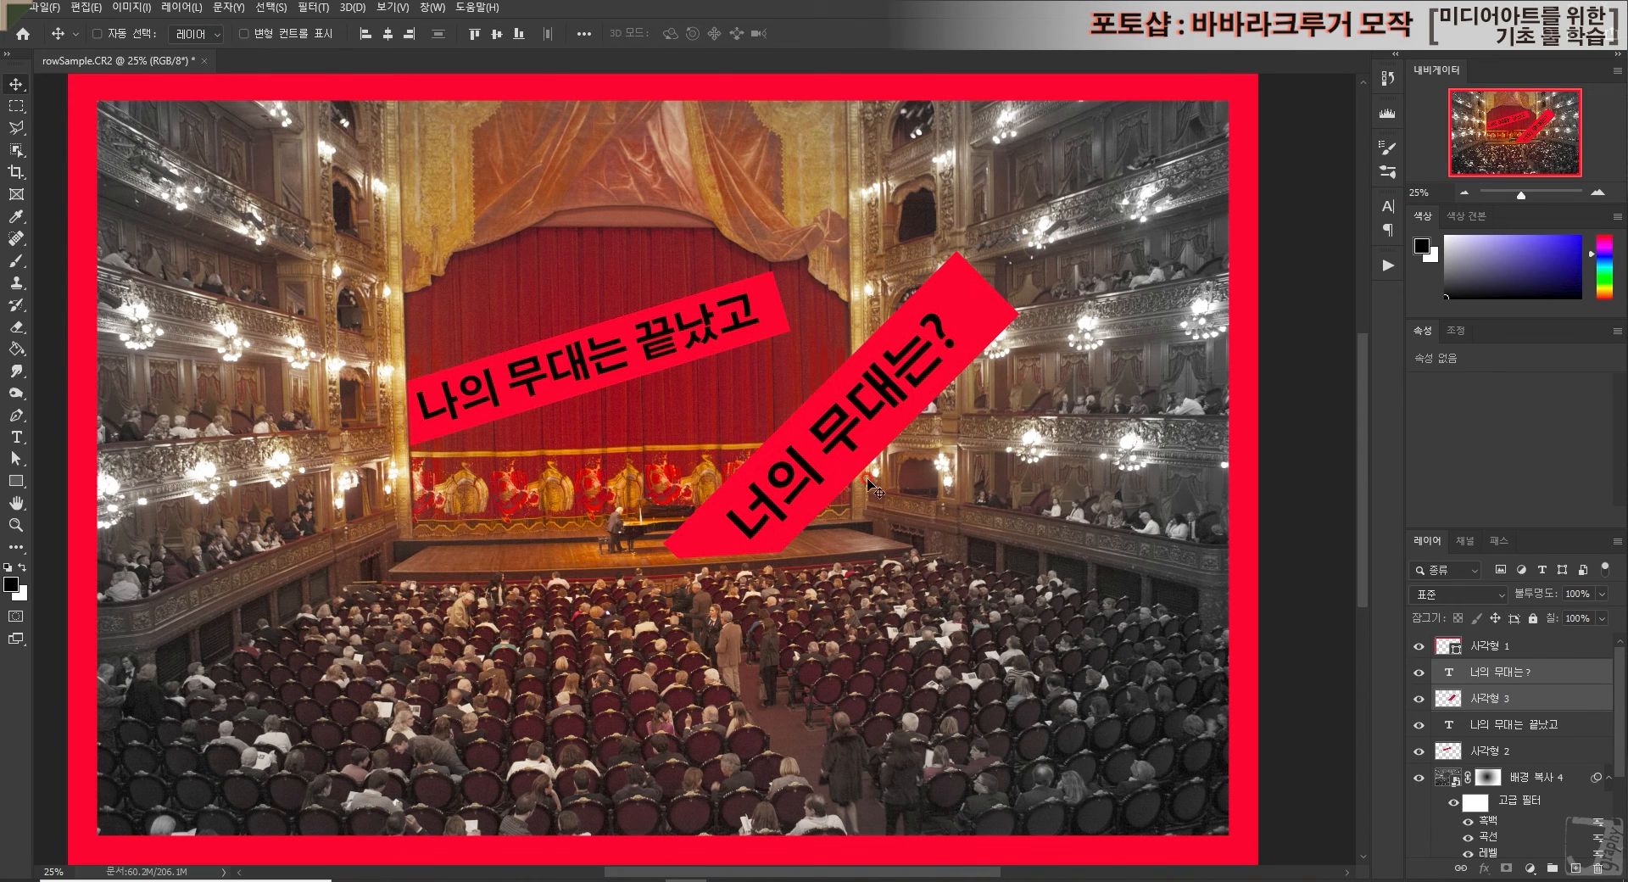
drag(814, 502, 832, 504)
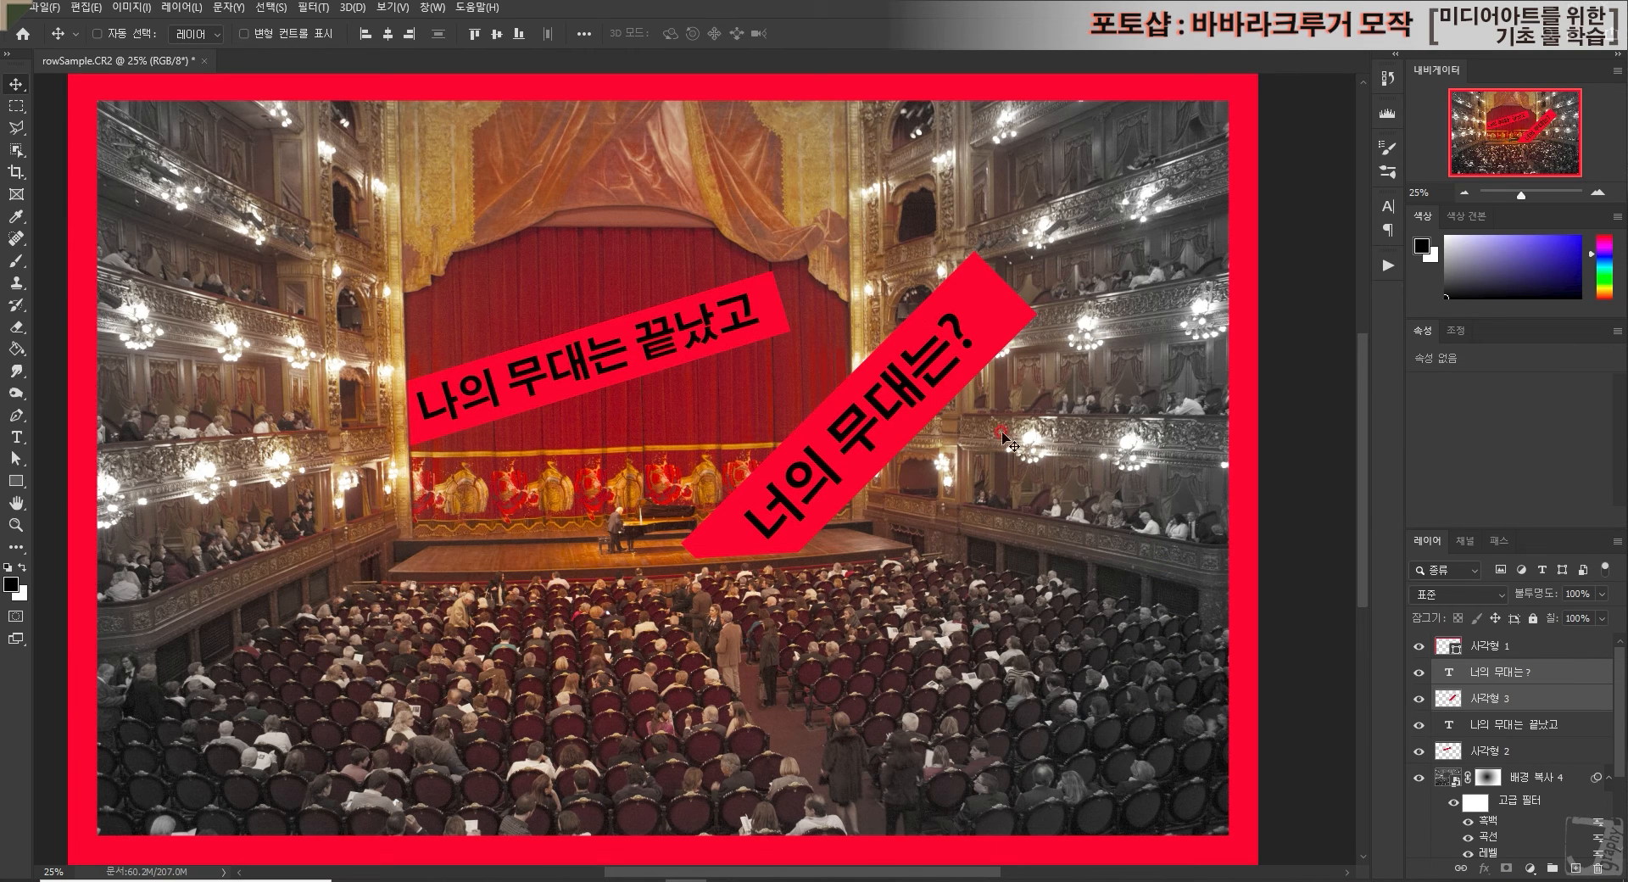
Step: Save the layered document as rowSample in Photoshop (PSD) format in the root of the DATA (G:) drive
click(1466, 194)
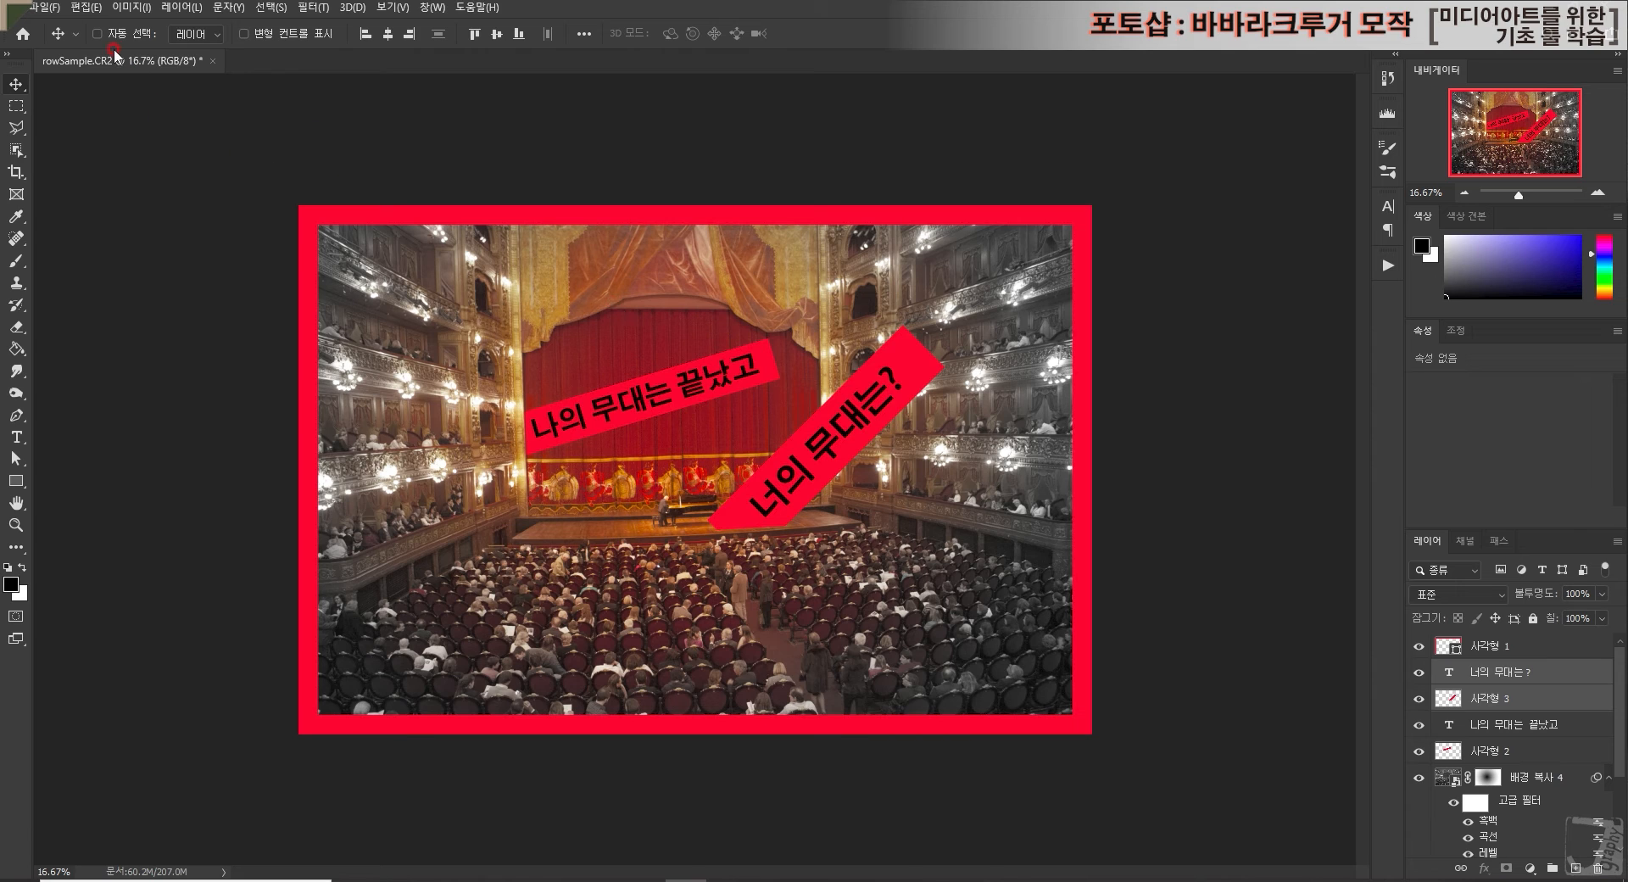
click(48, 8)
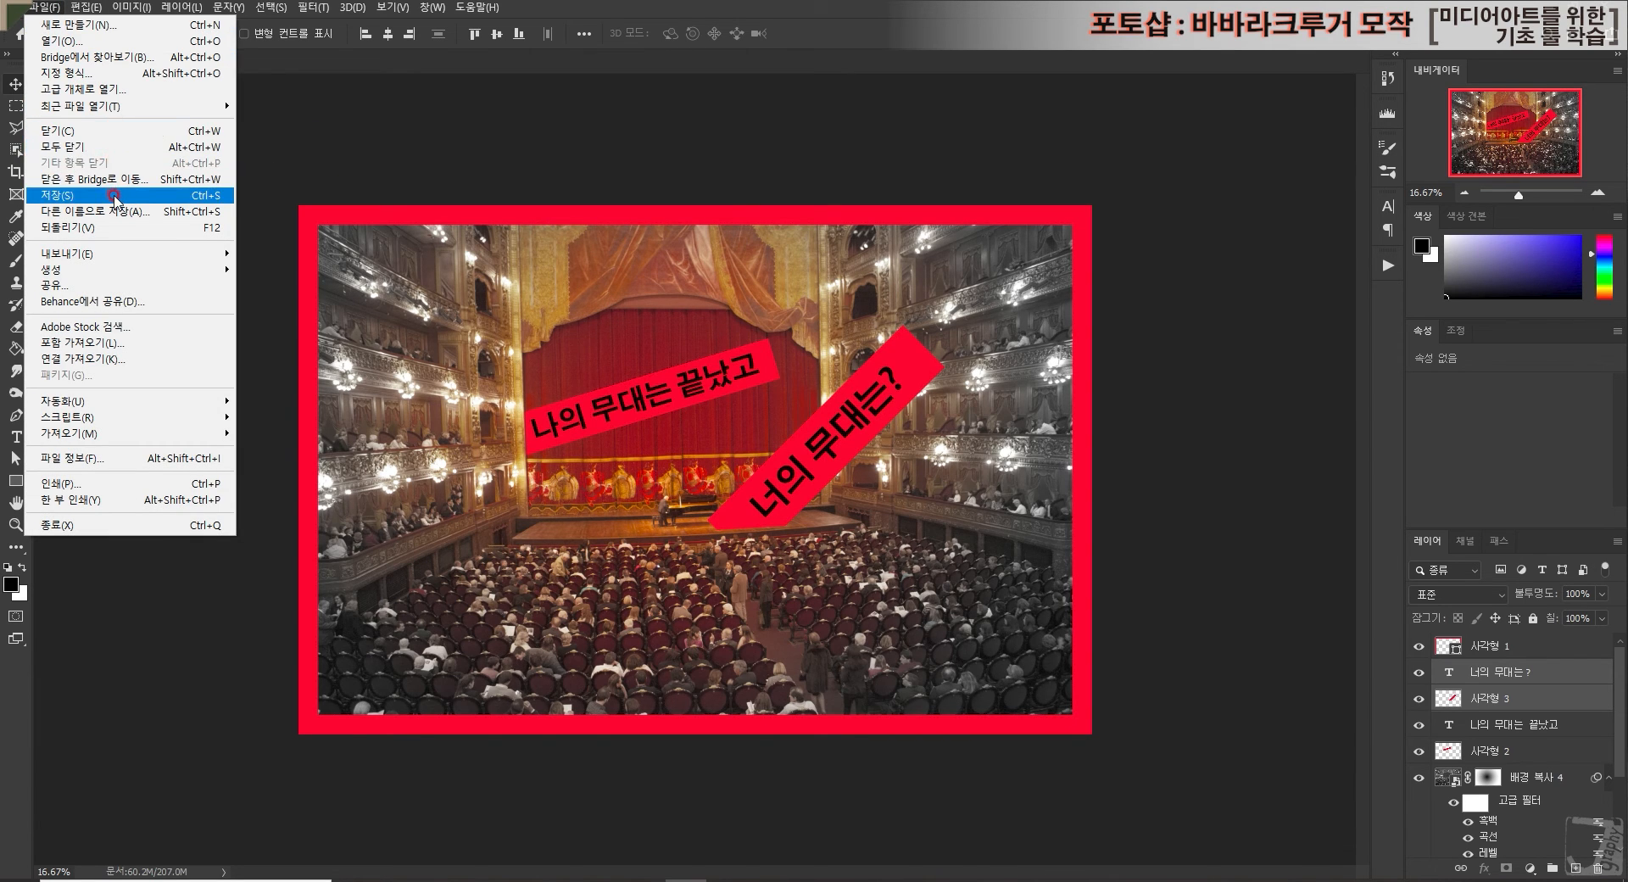
click(123, 199)
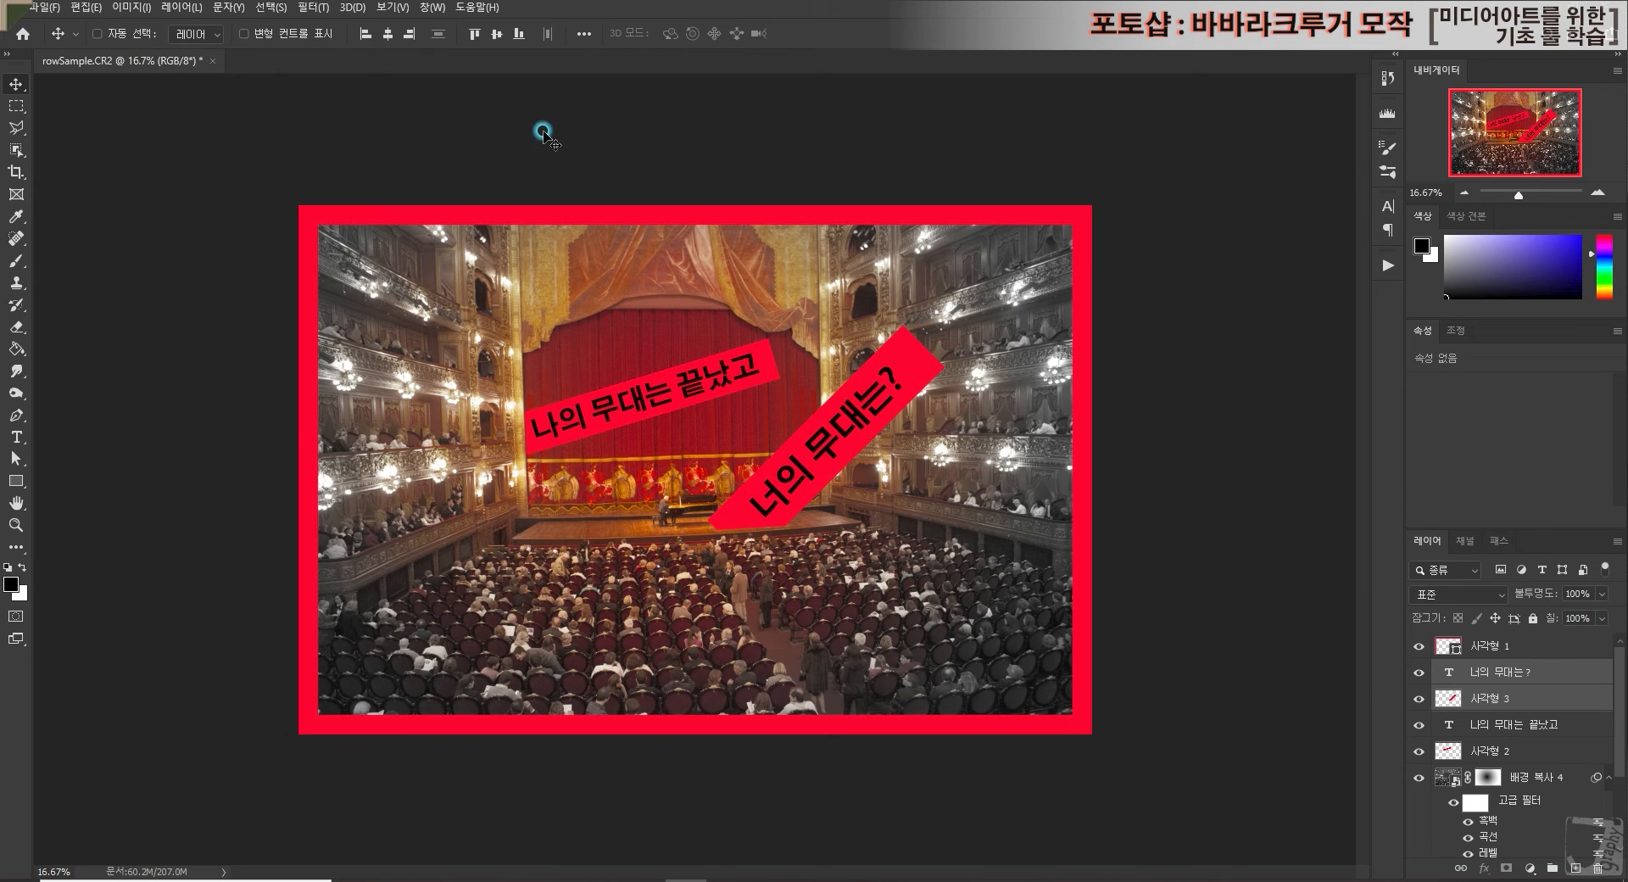
click(44, 9)
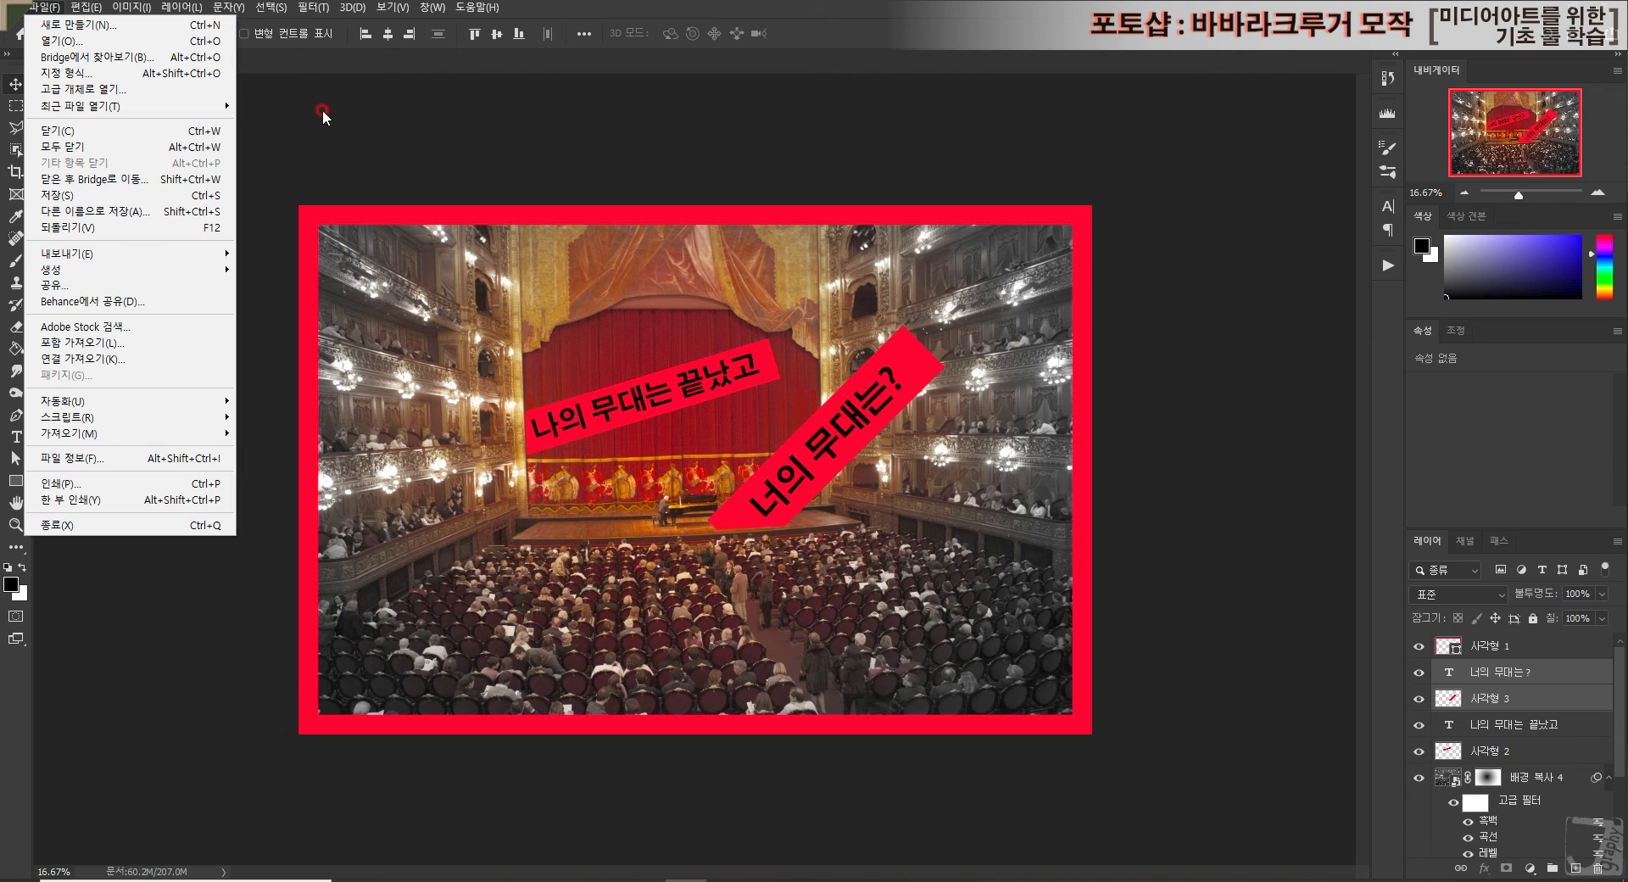
click(189, 194)
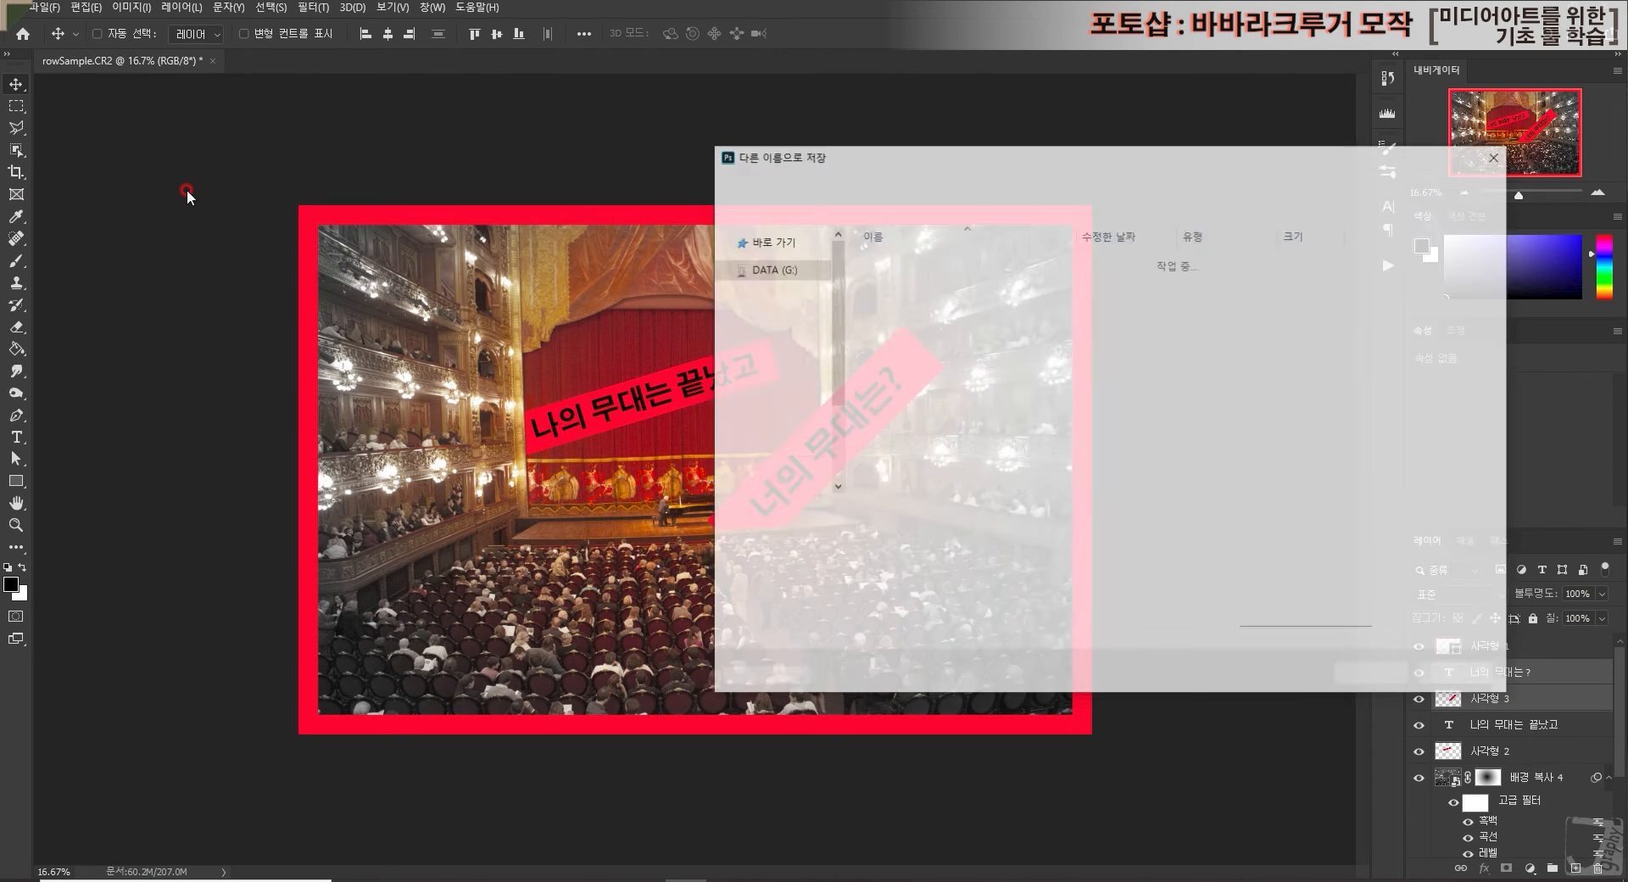
click(834, 458)
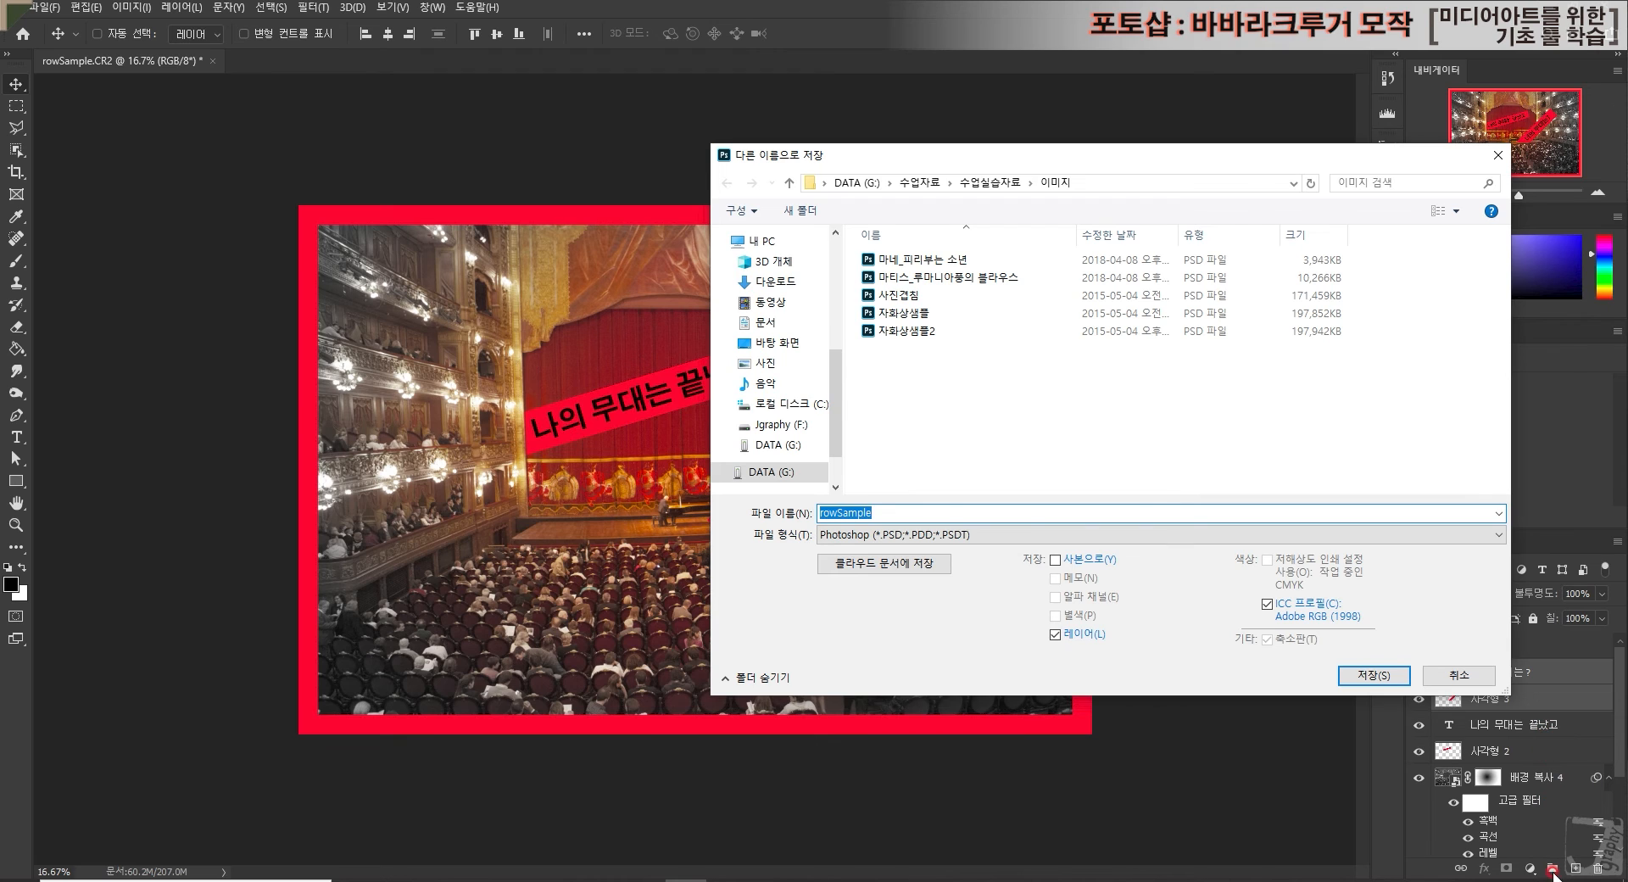
click(952, 536)
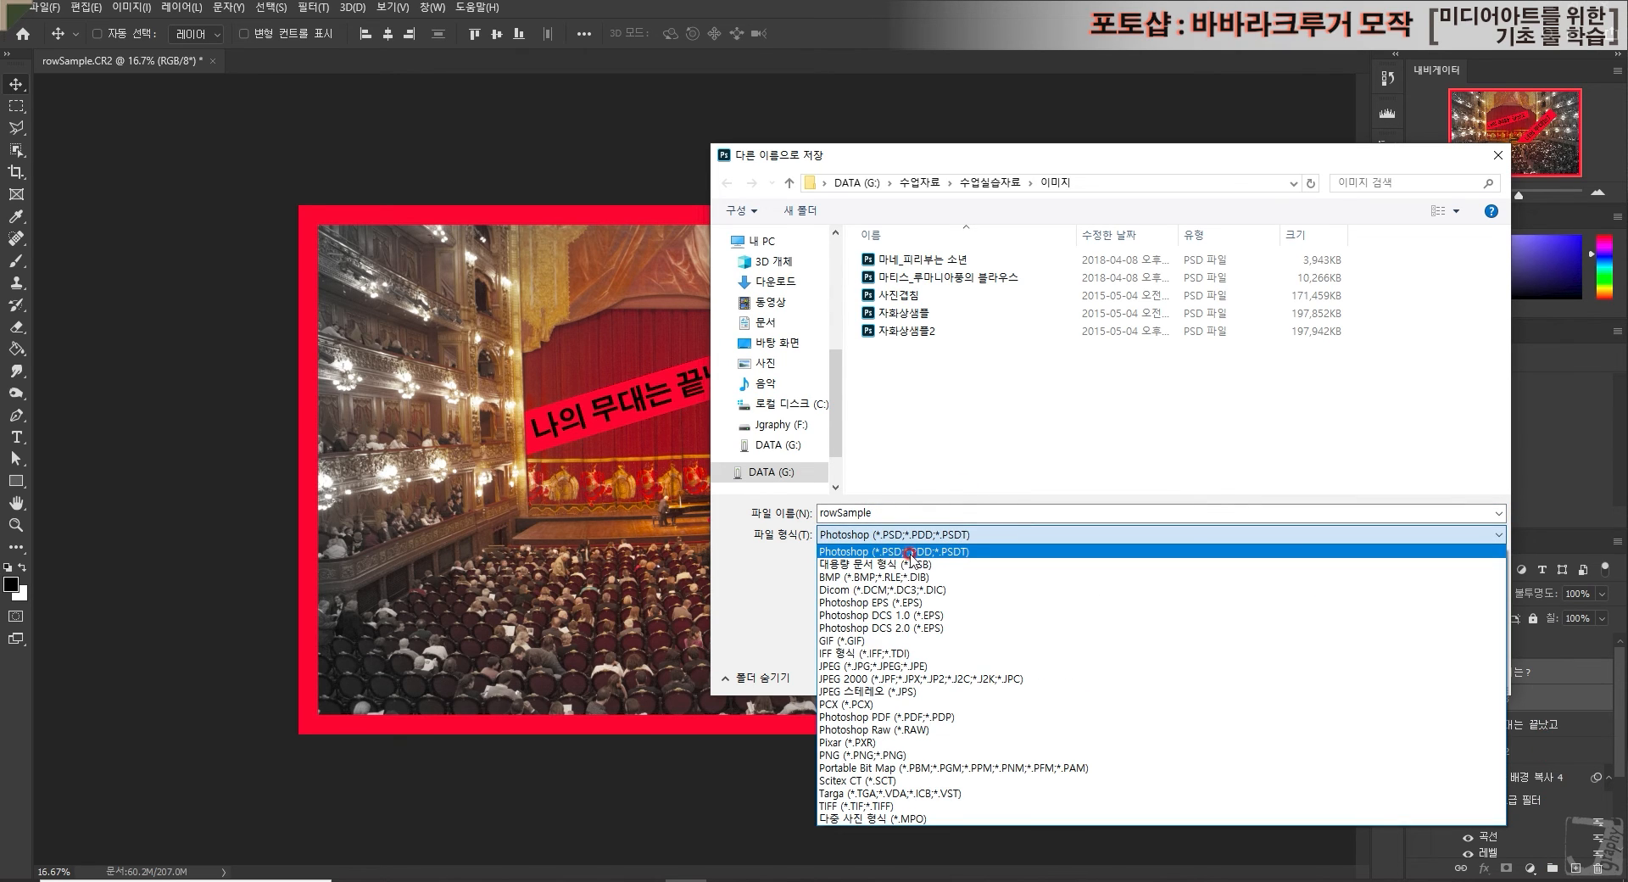
click(1002, 536)
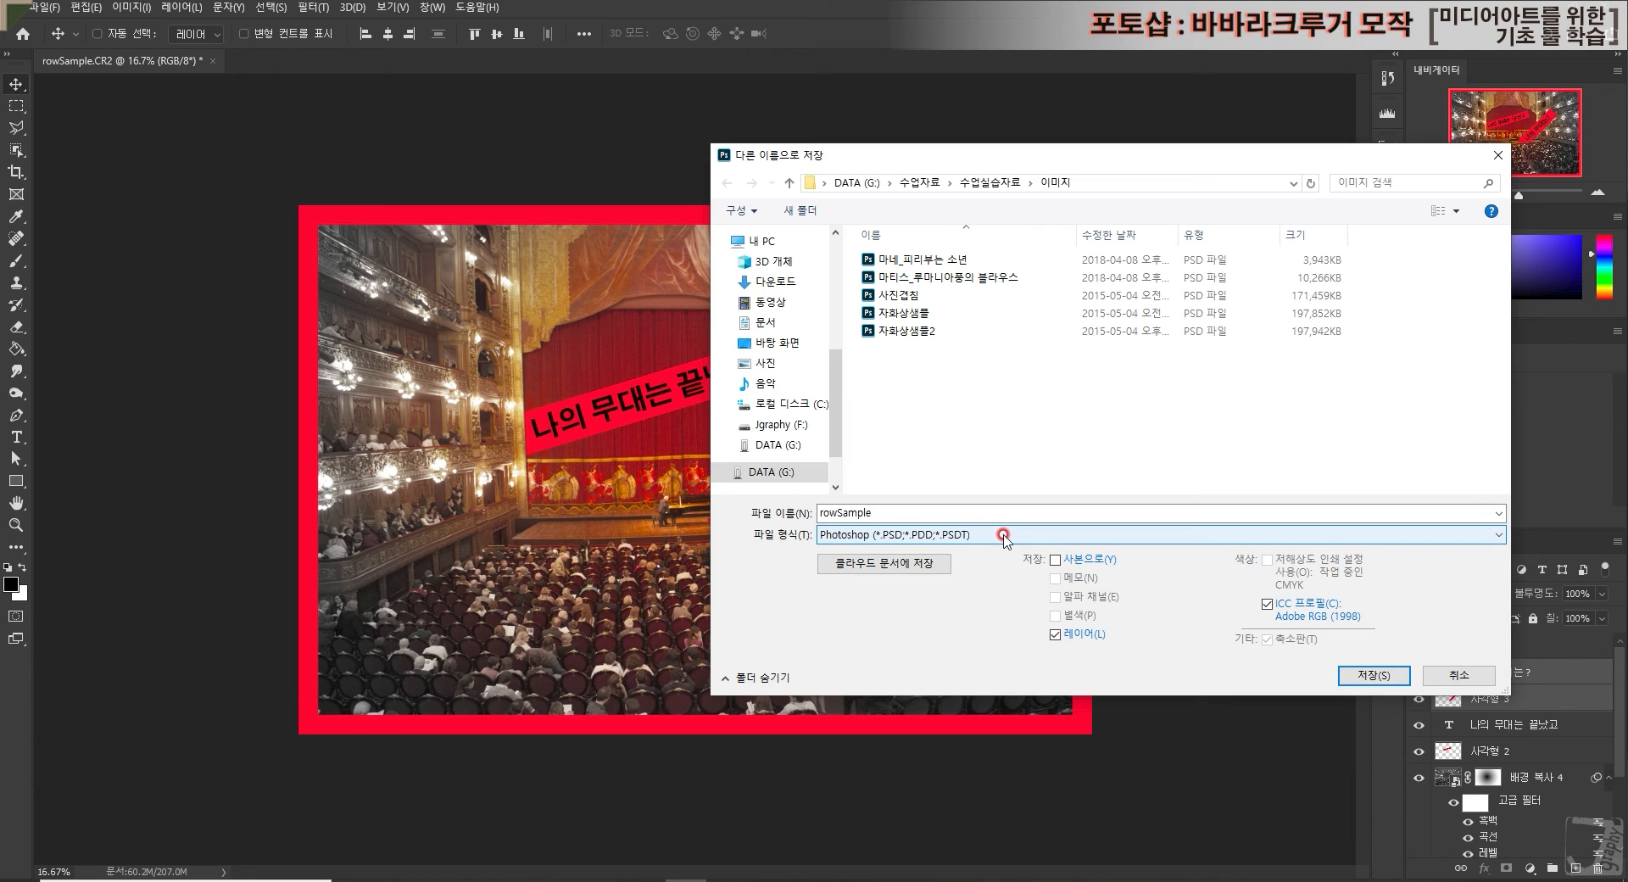
click(918, 183)
click(854, 182)
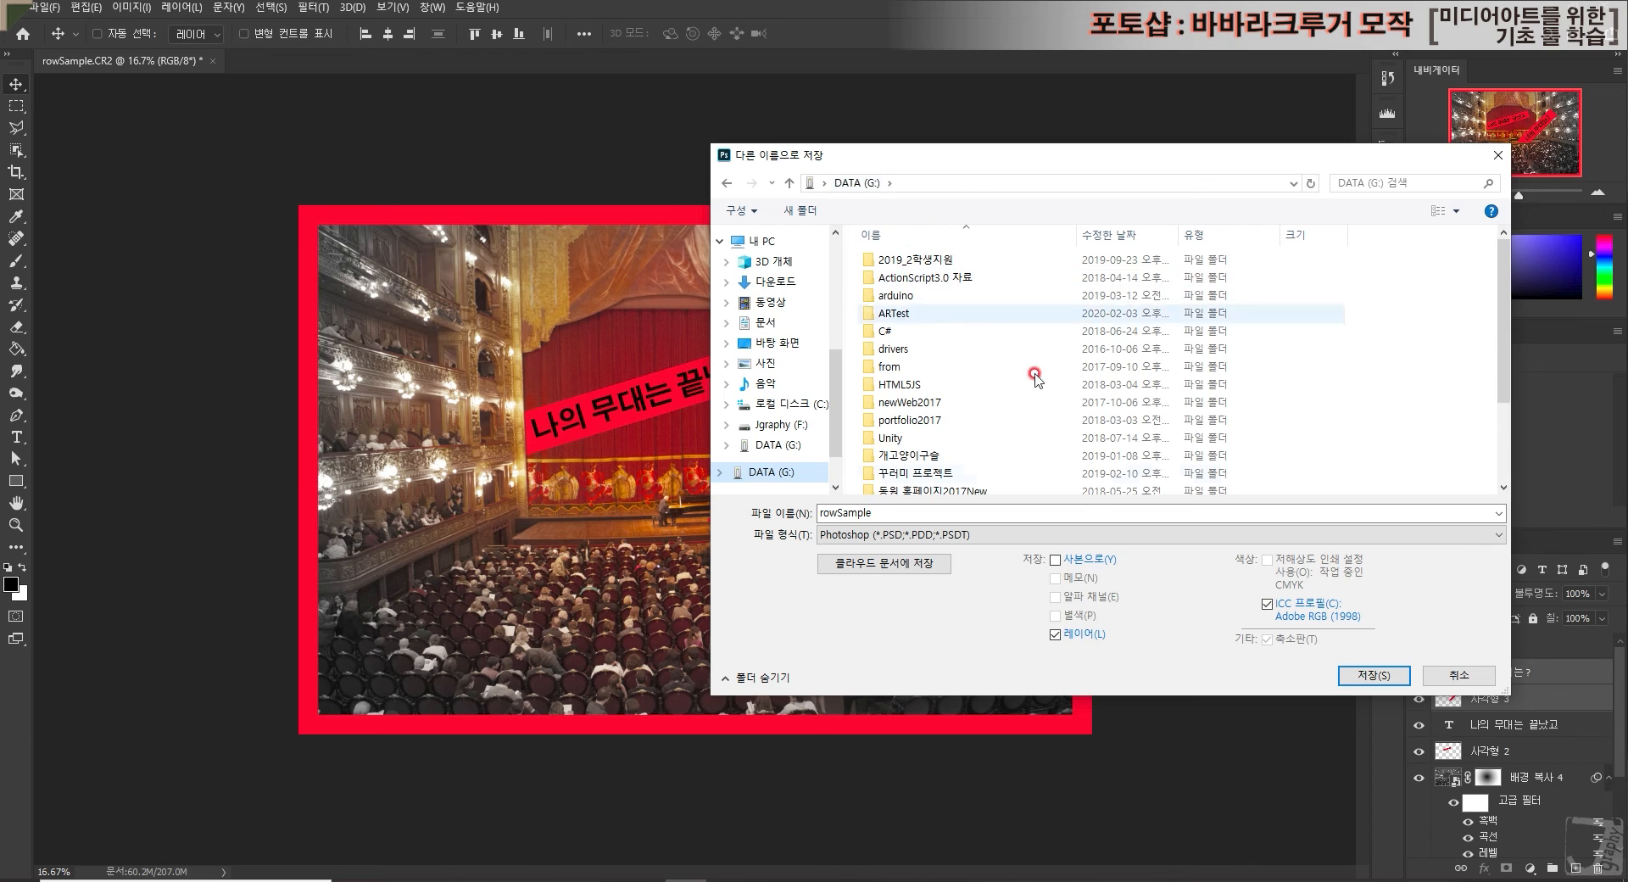
scroll(1172, 435, down, 2)
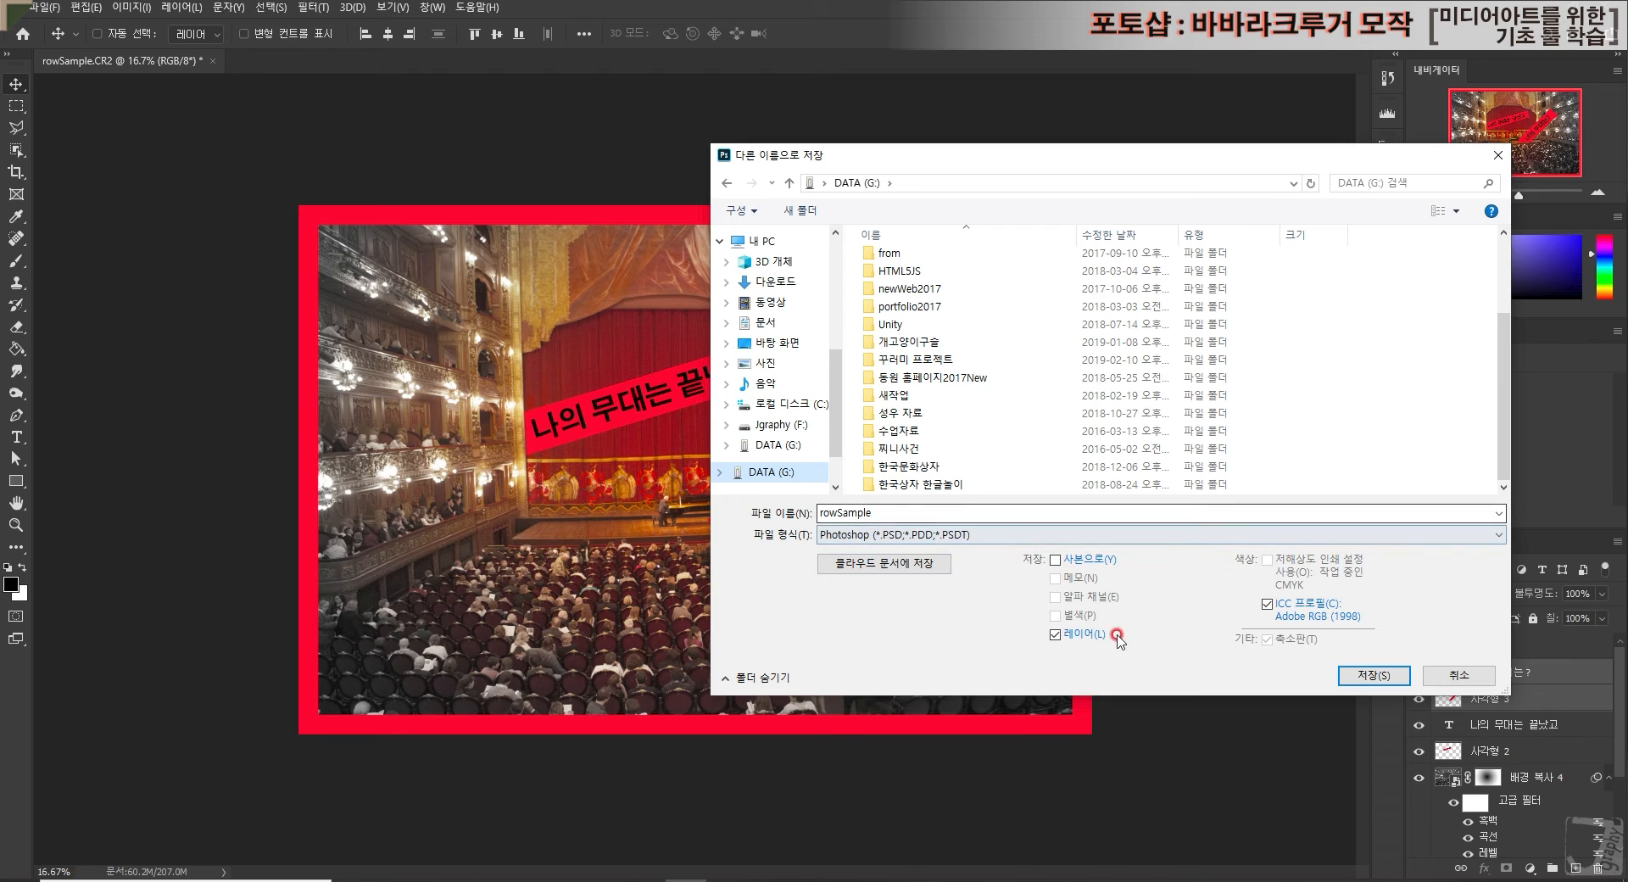
click(1380, 675)
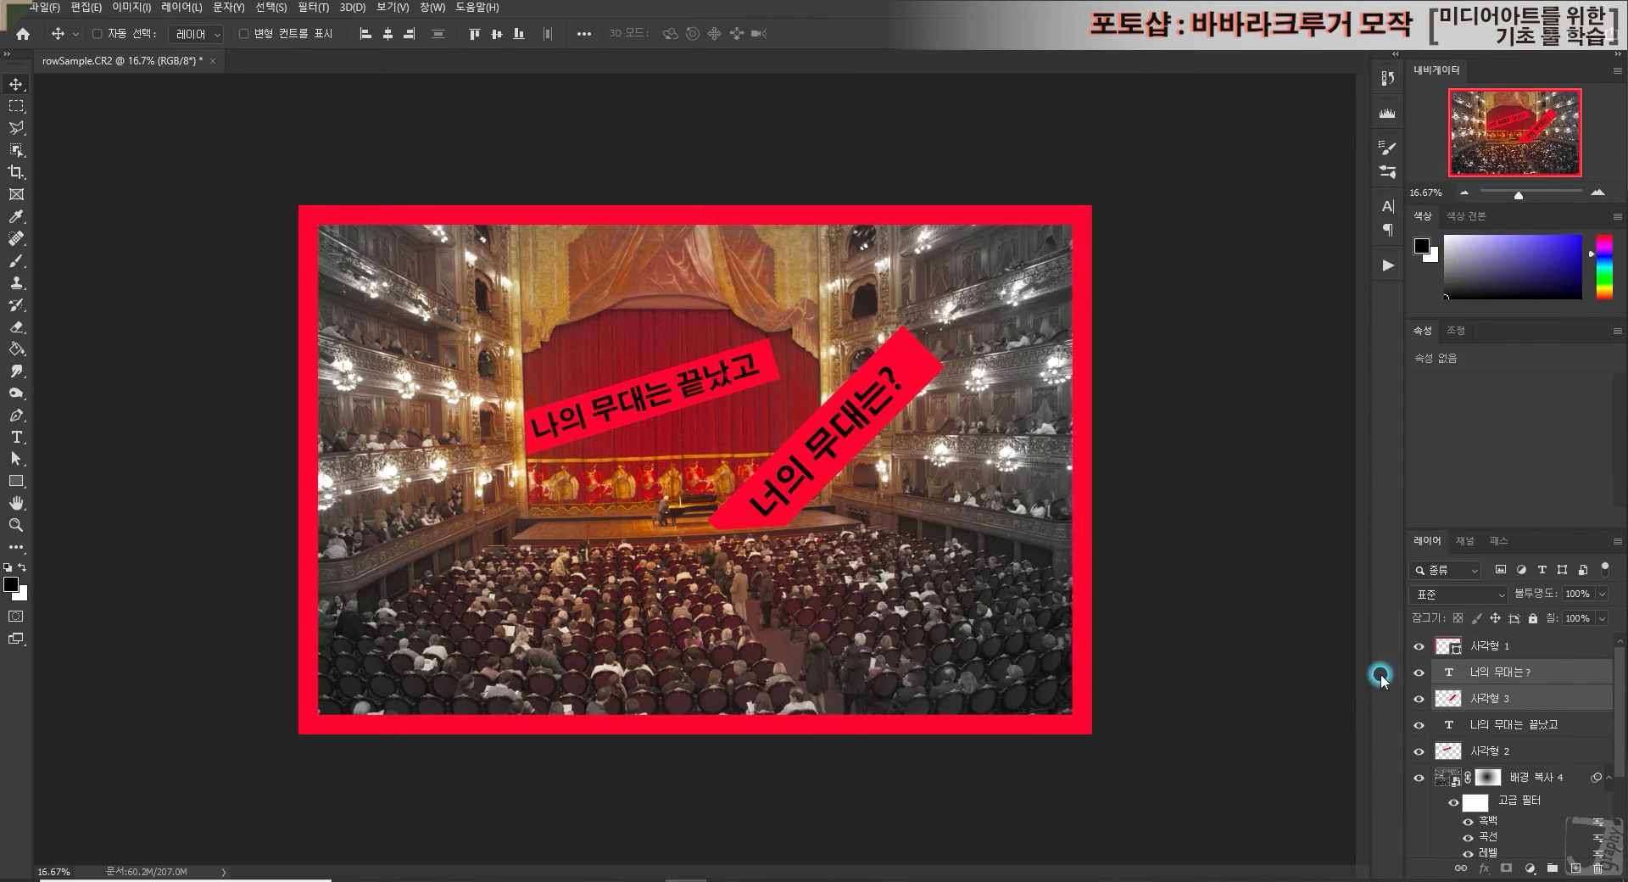
click(1044, 274)
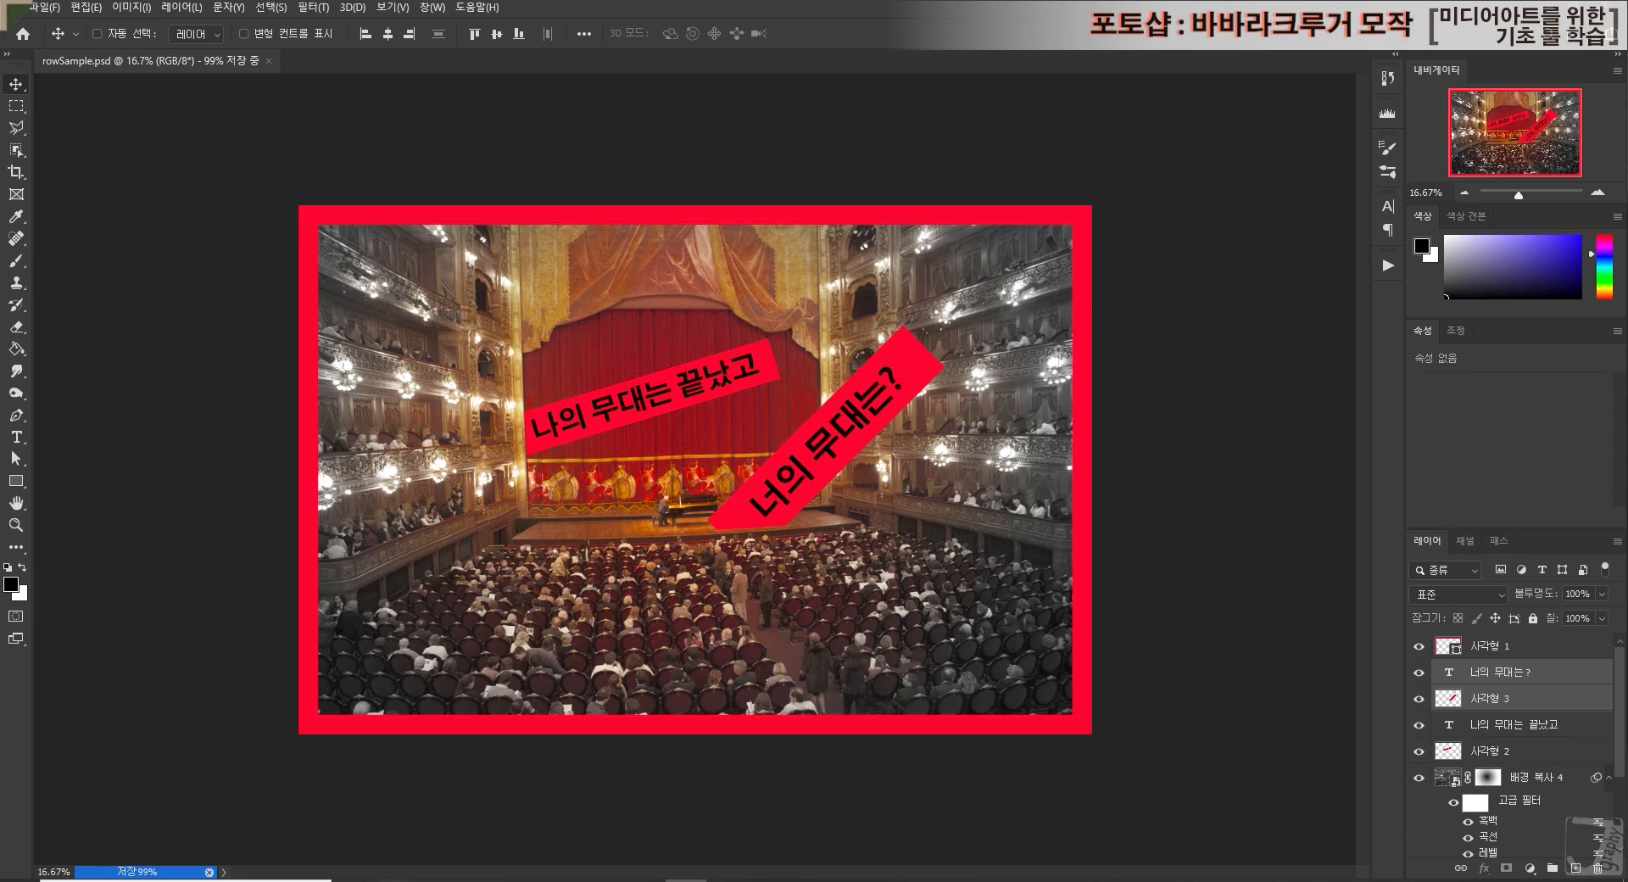
Step: Switch to File Explorer, check the saved rowSample PSD file on DATA (G:), and return to Photoshop
mouse_move(453, 842)
click(339, 780)
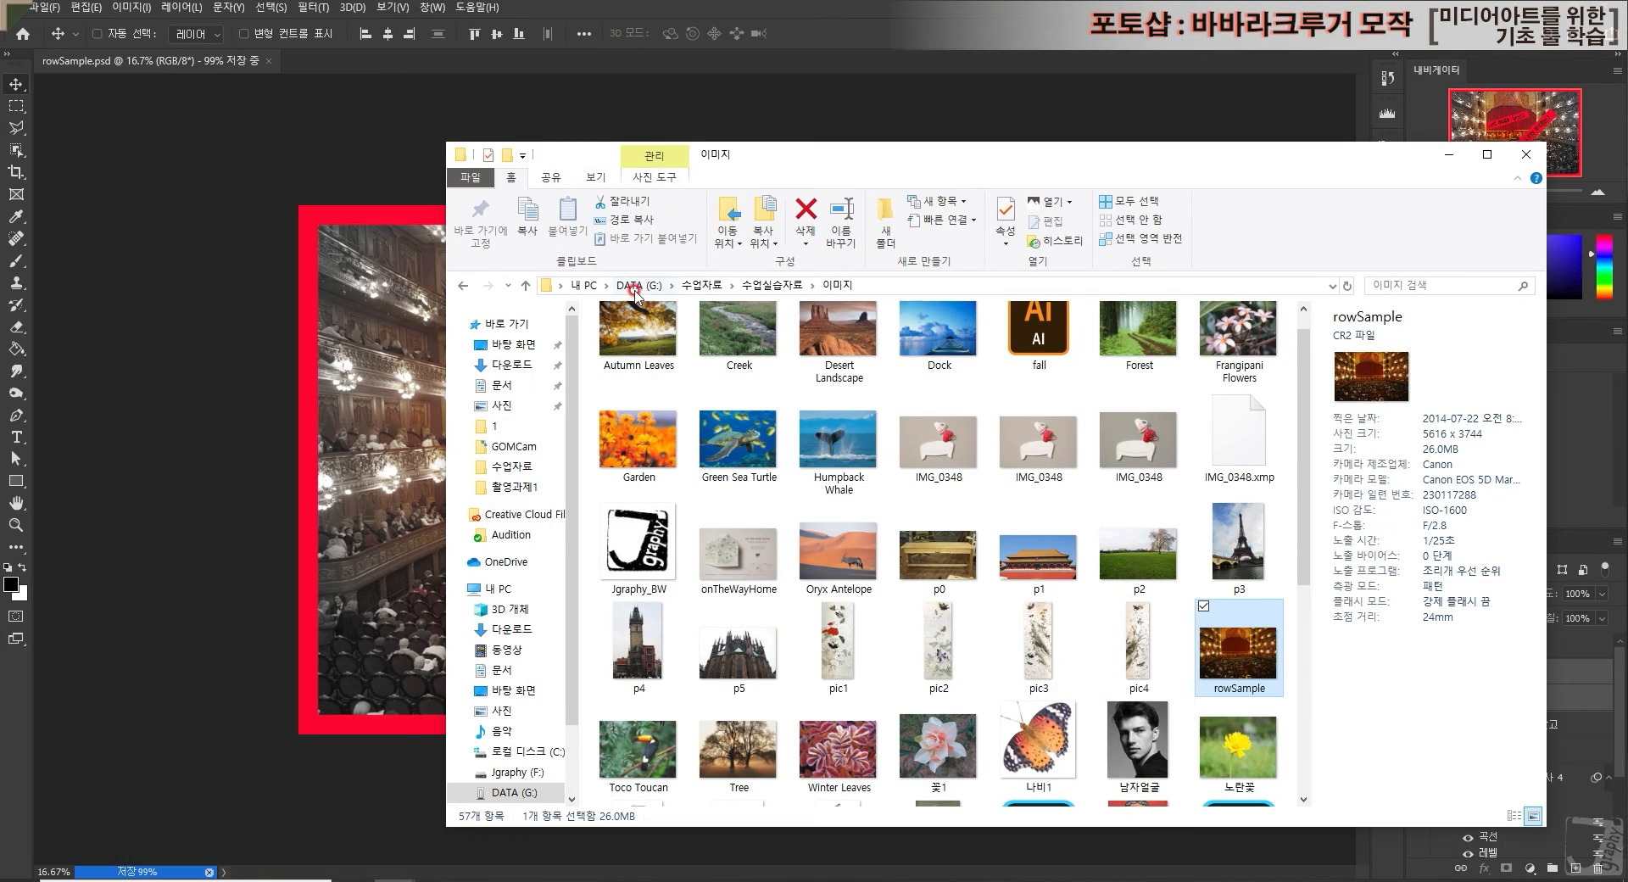
click(634, 287)
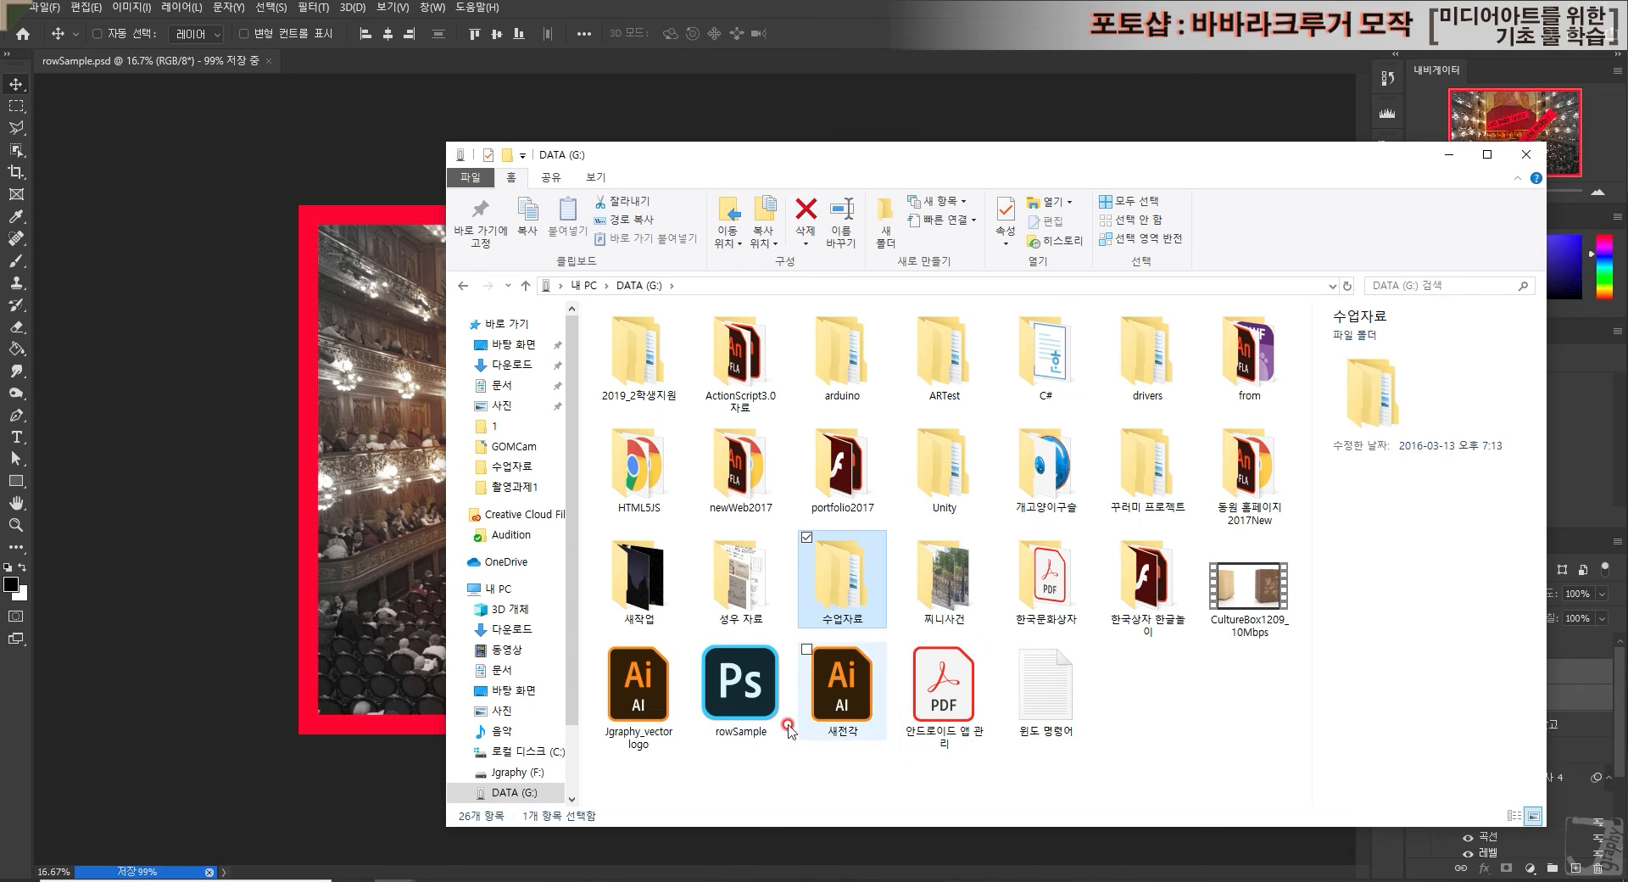
click(781, 723)
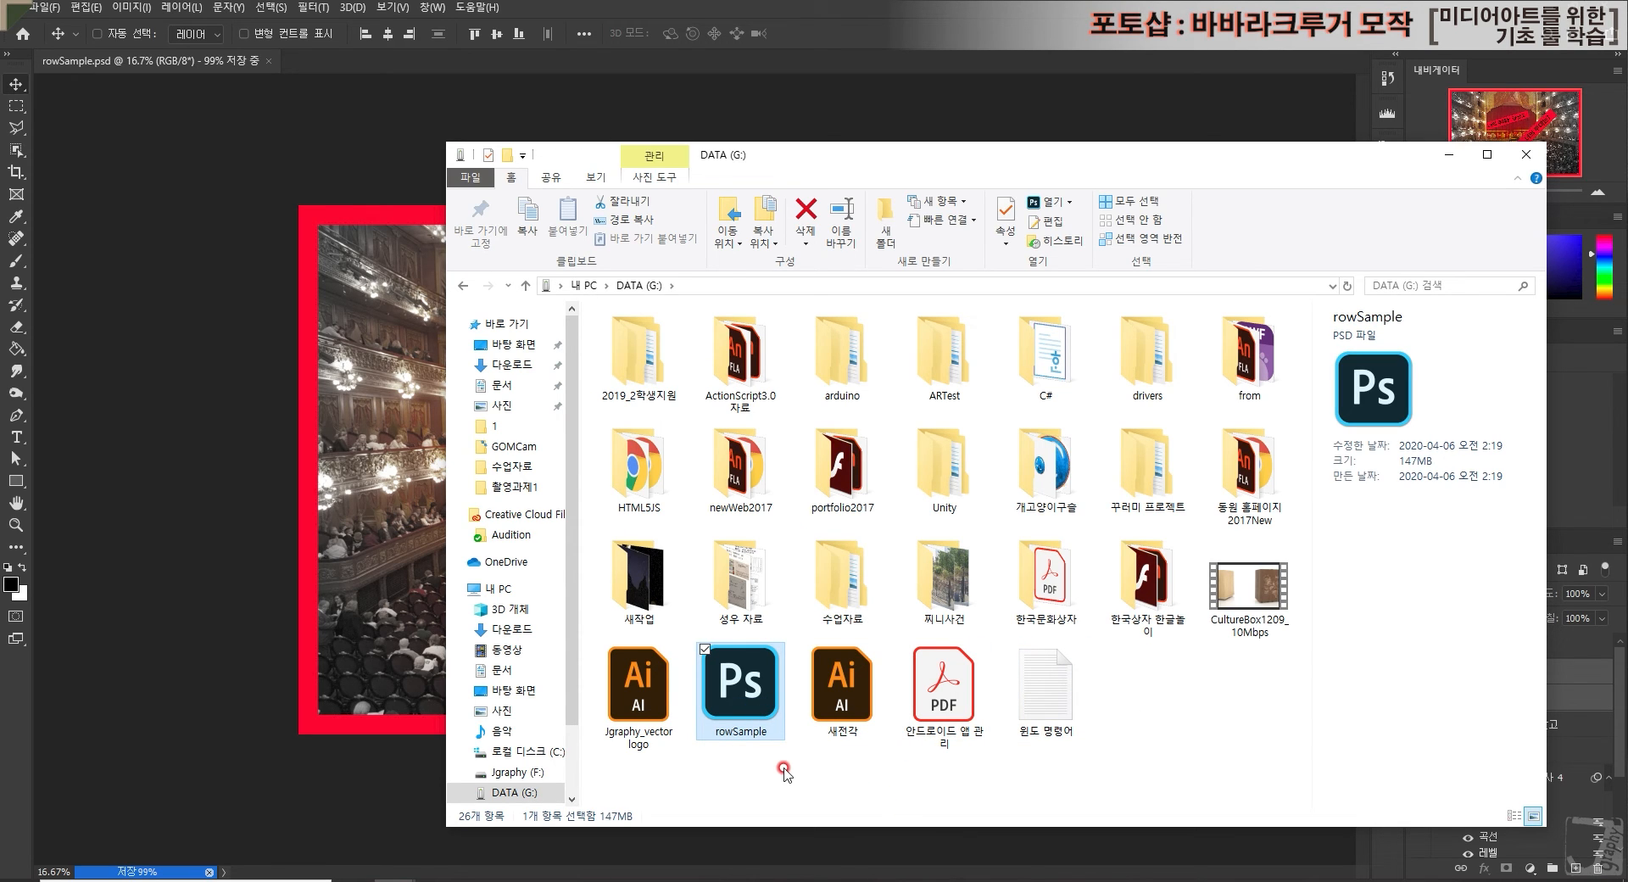
click(740, 89)
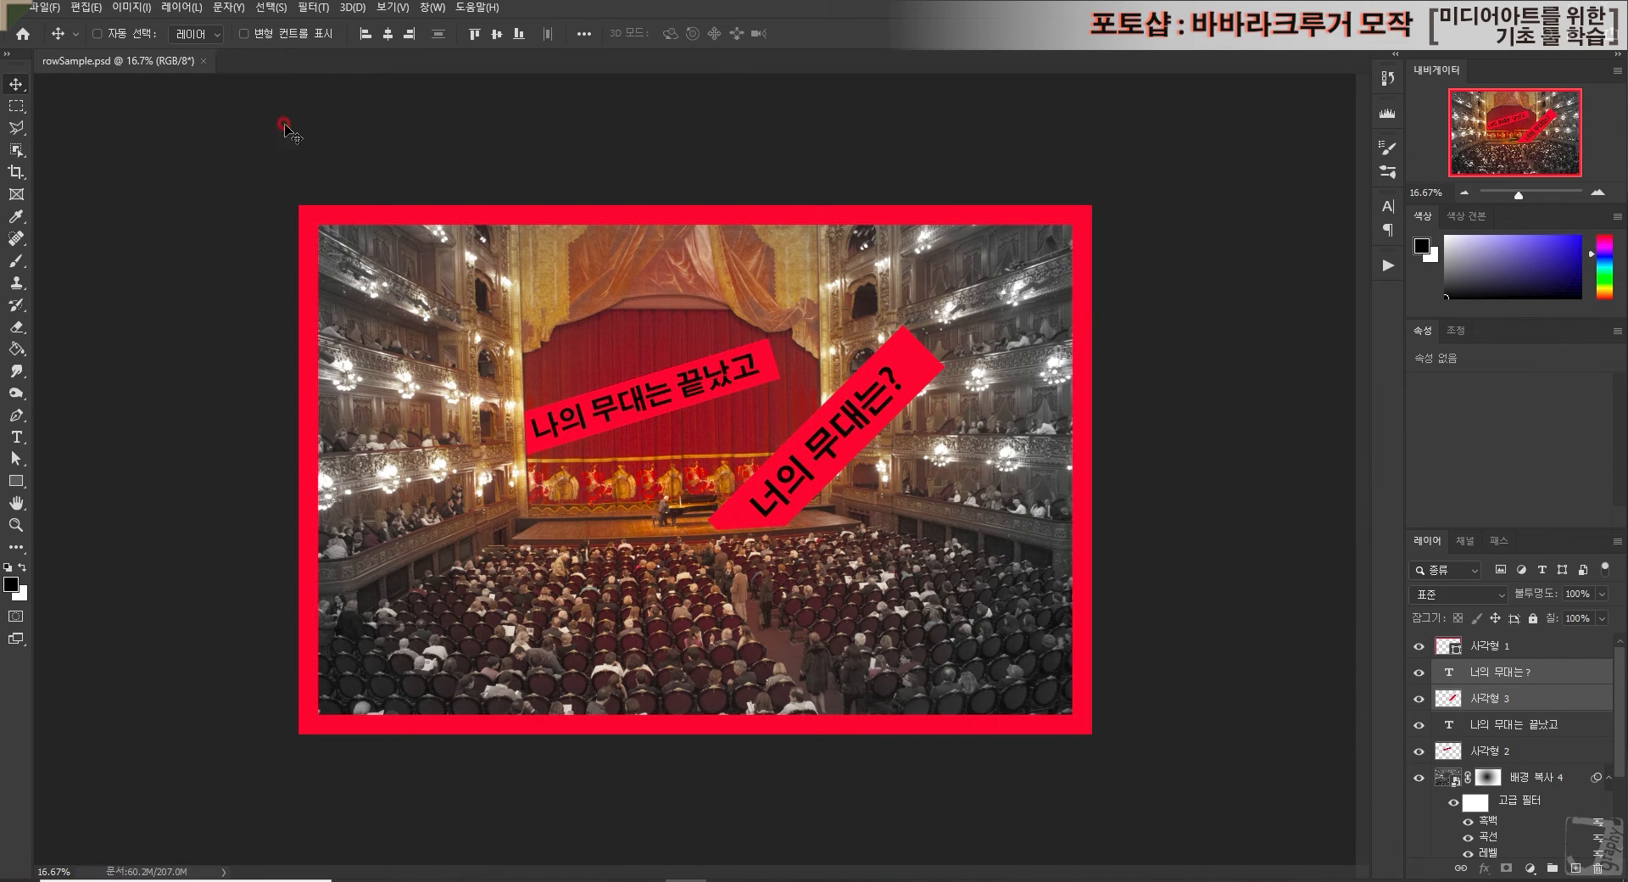
Step: Close the document and reopen rowSample.psd from the recent files
mouse_move(1620, 723)
mouse_down()
mouse_move(1622, 816)
mouse_move(1621, 721)
mouse_up()
click(202, 62)
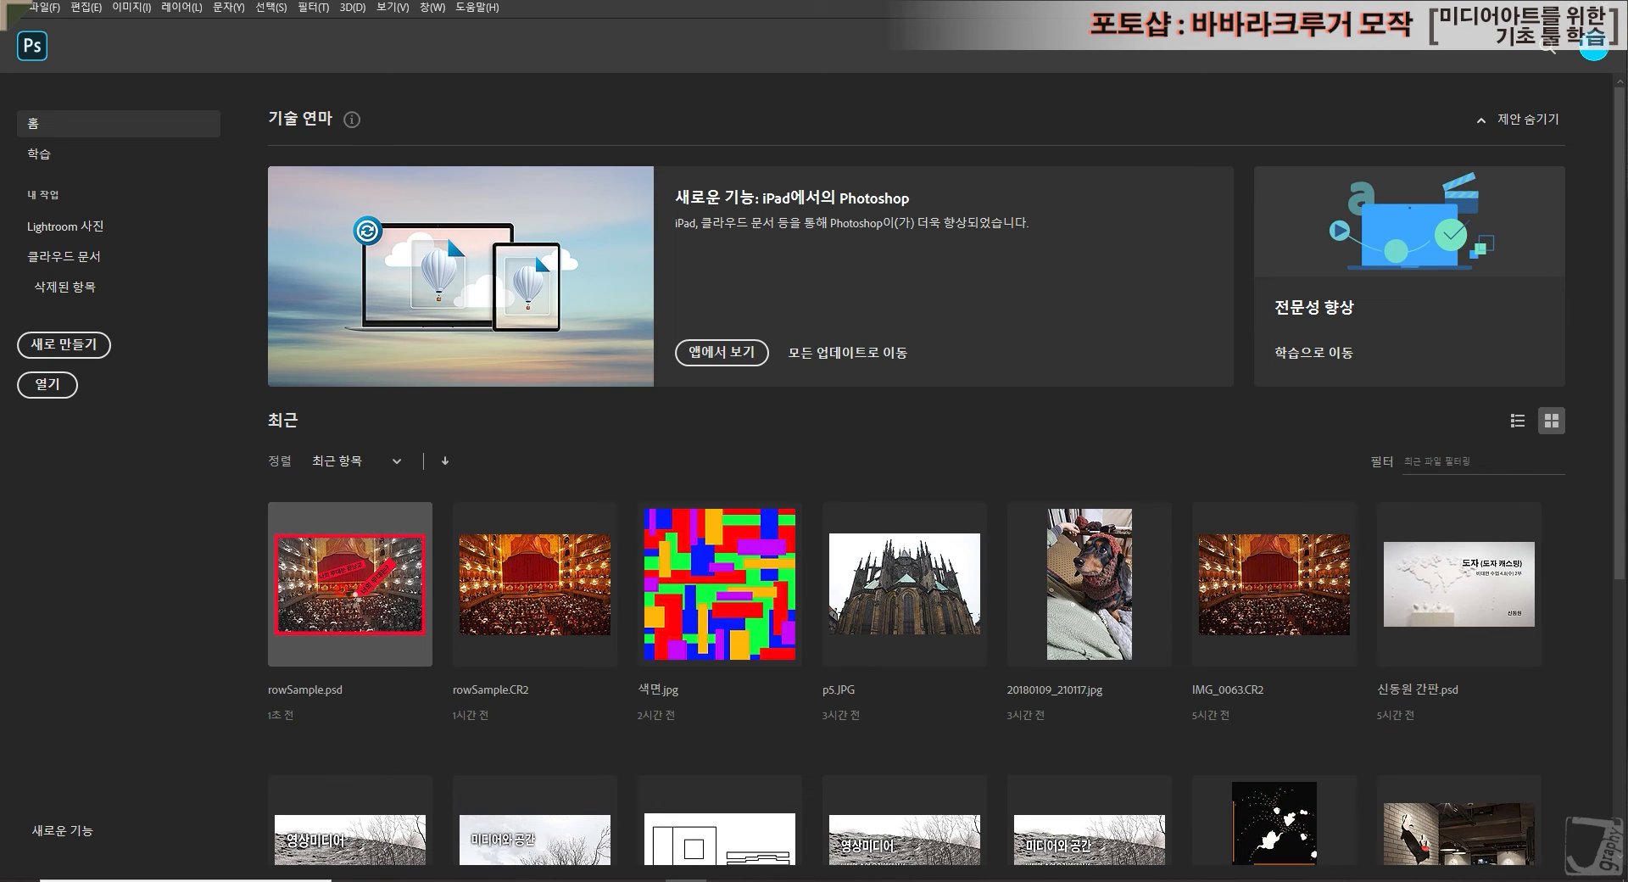
click(347, 598)
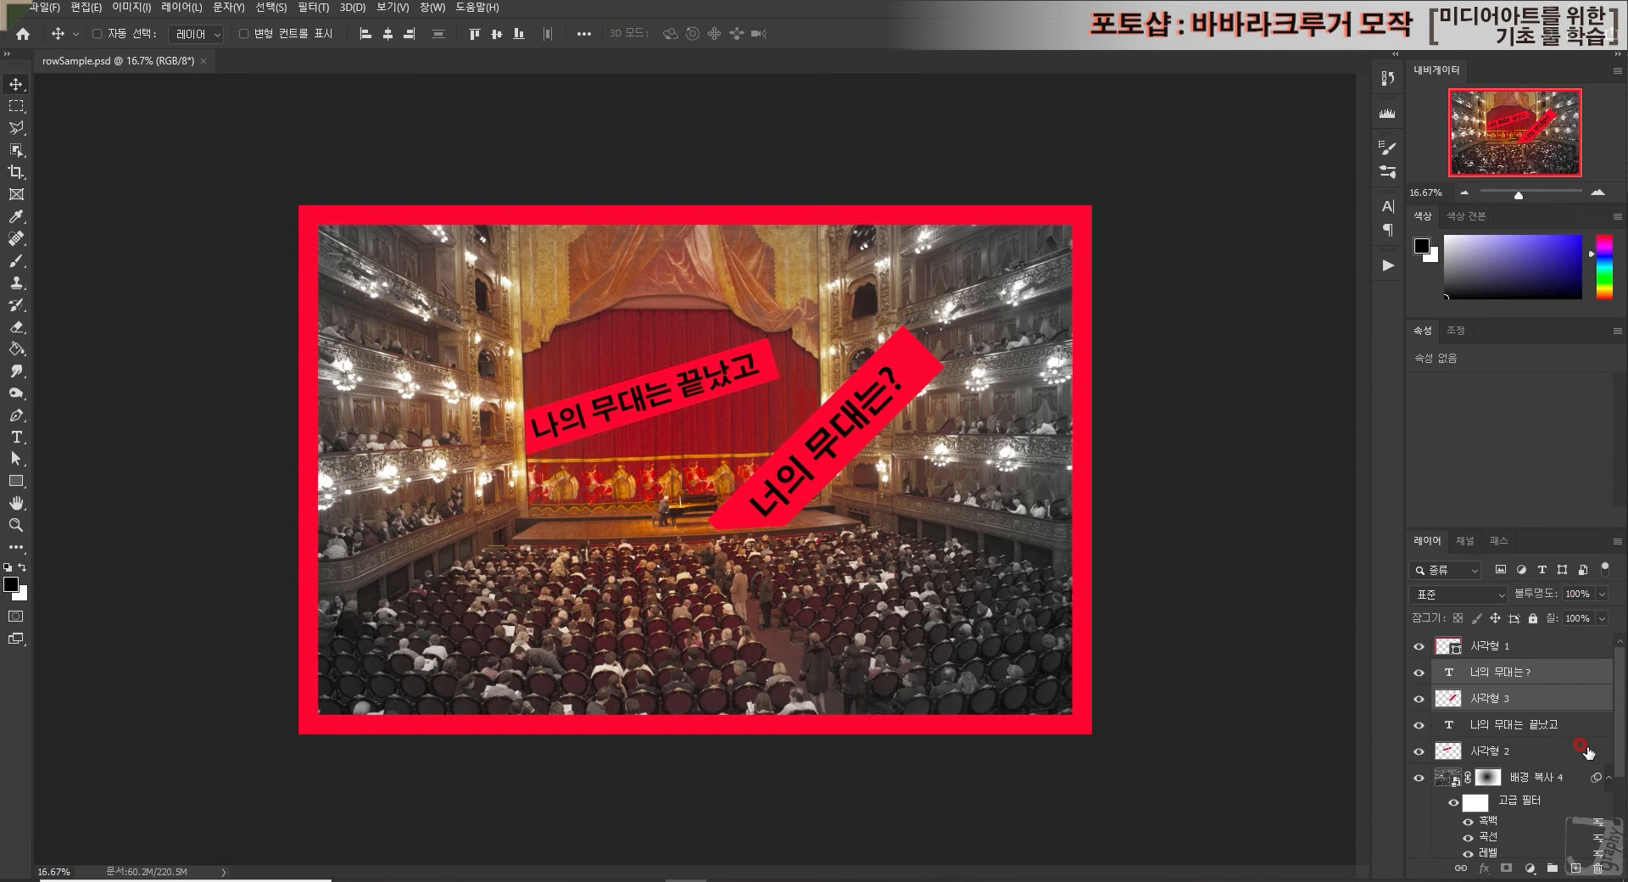
Step: Save a copy named rowSample in JPEG format on the DATA (G:) drive
click(46, 10)
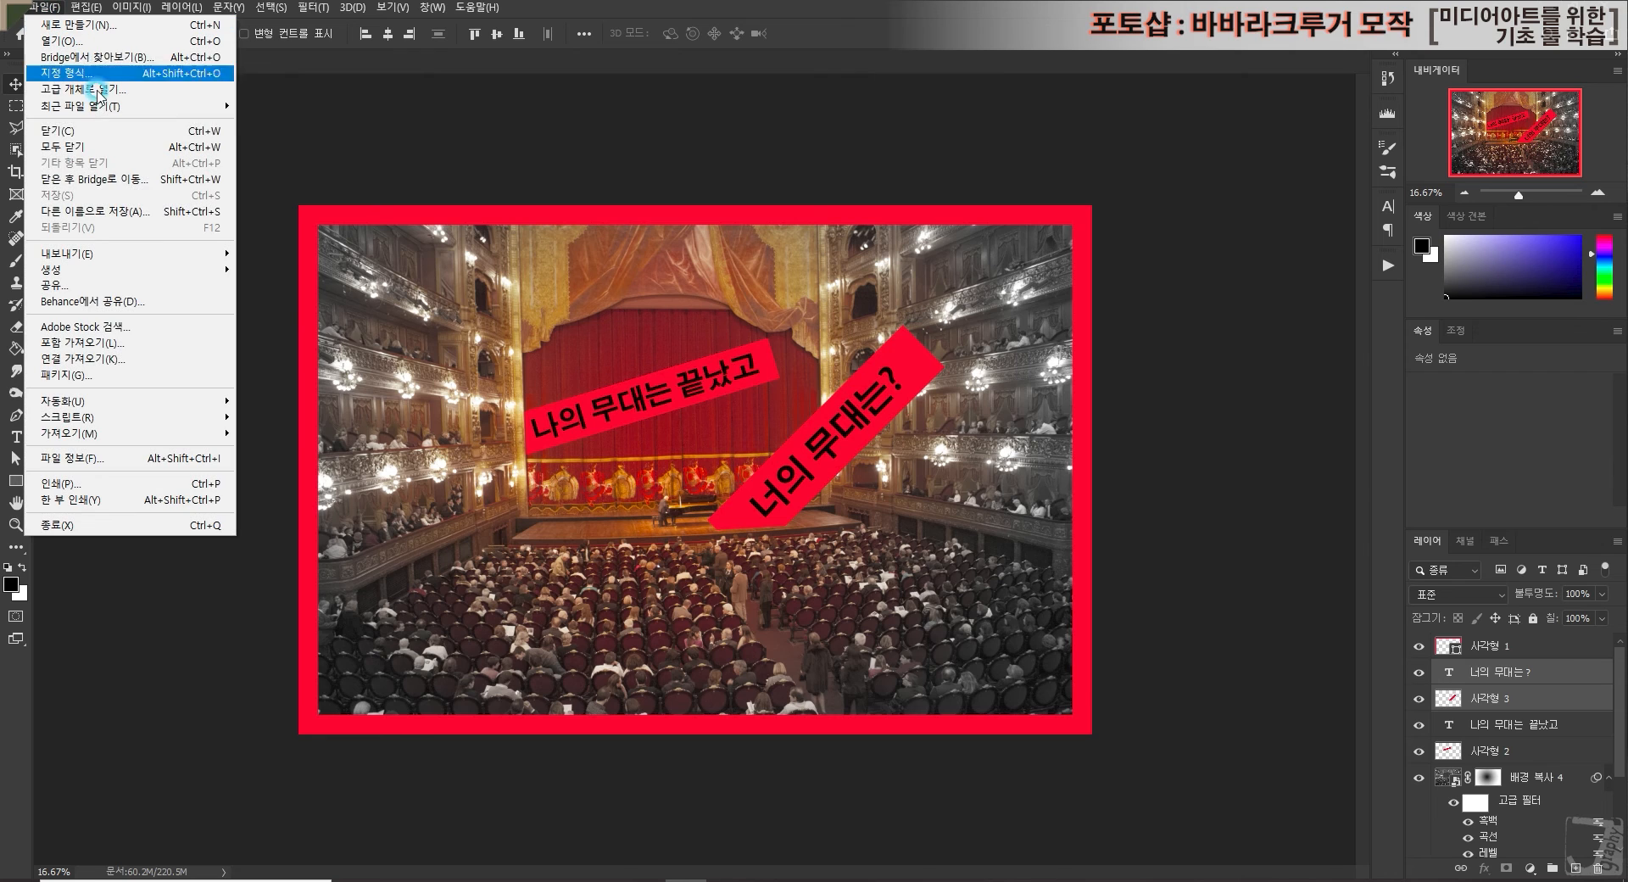
click(170, 211)
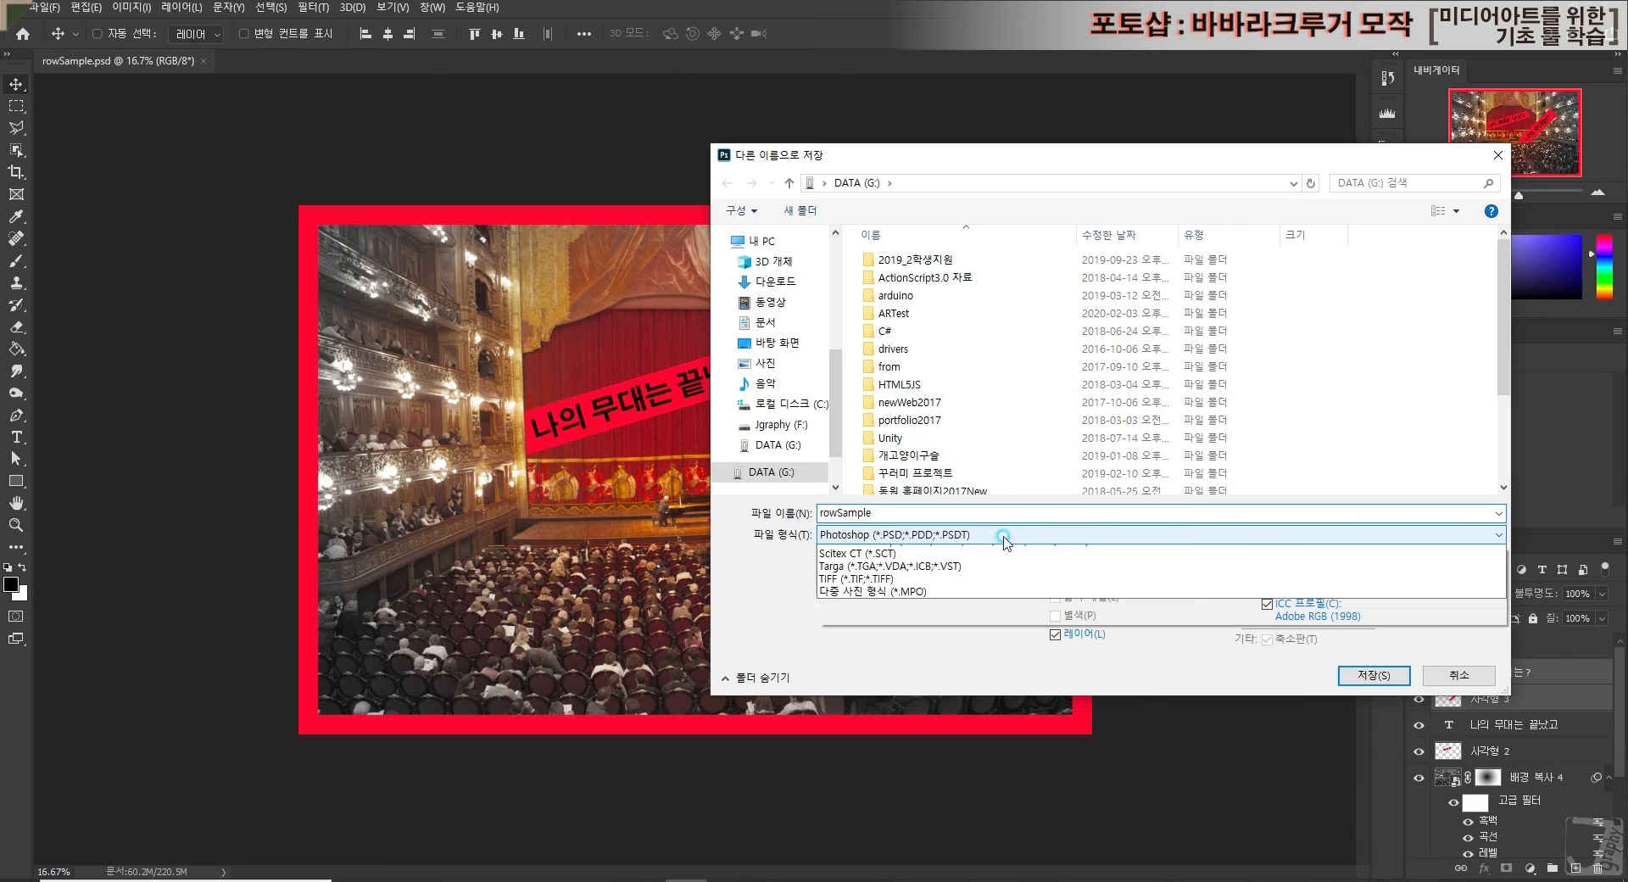
click(1014, 536)
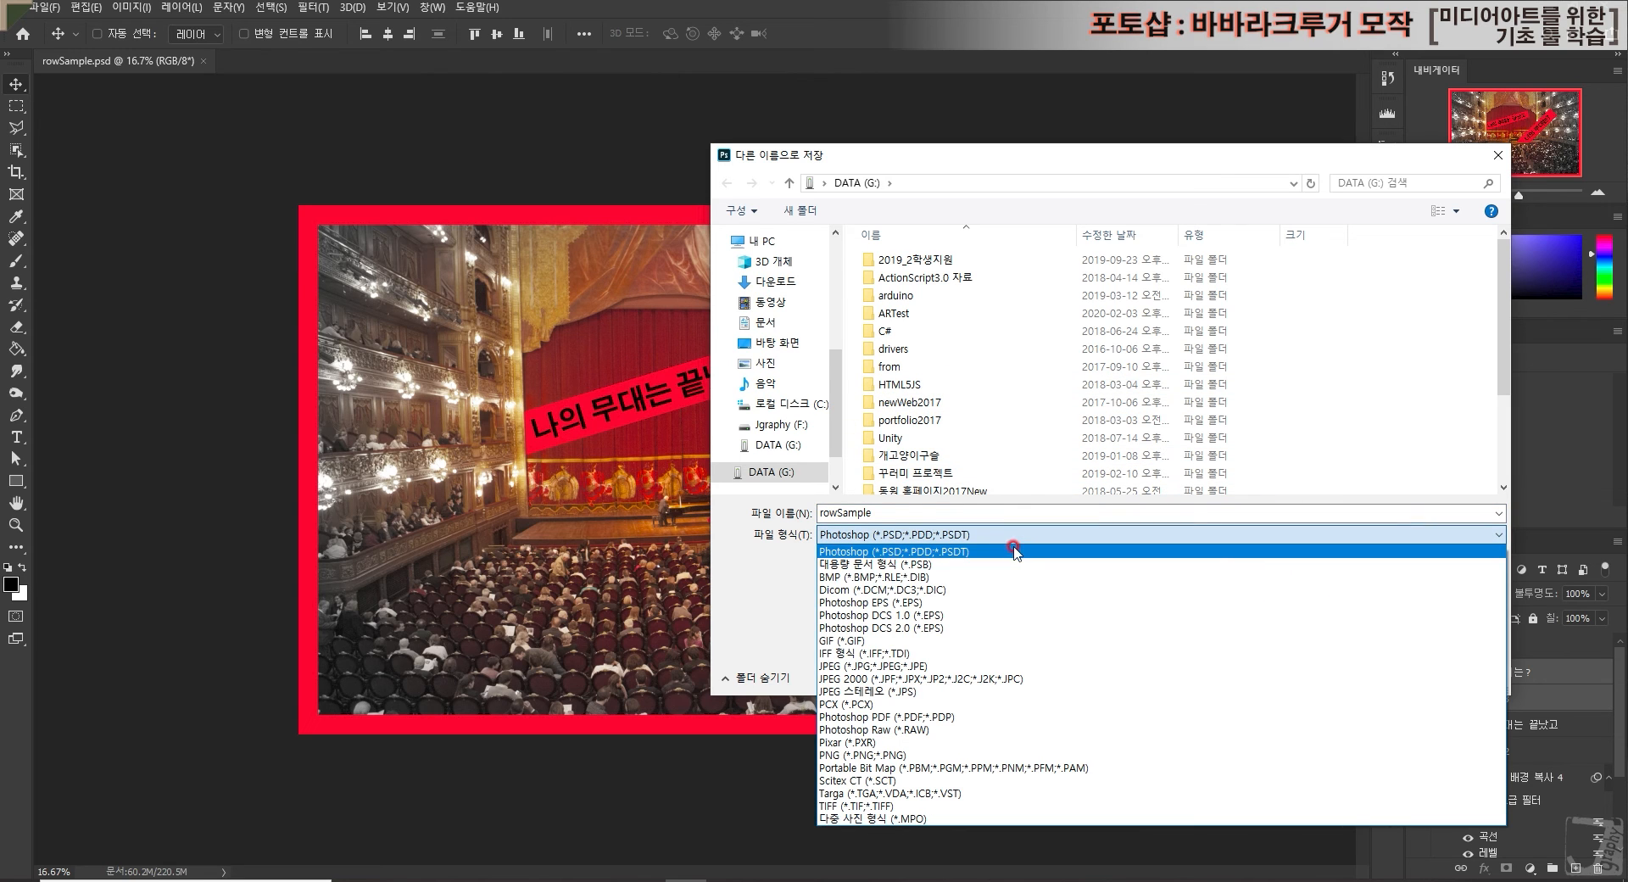
click(986, 668)
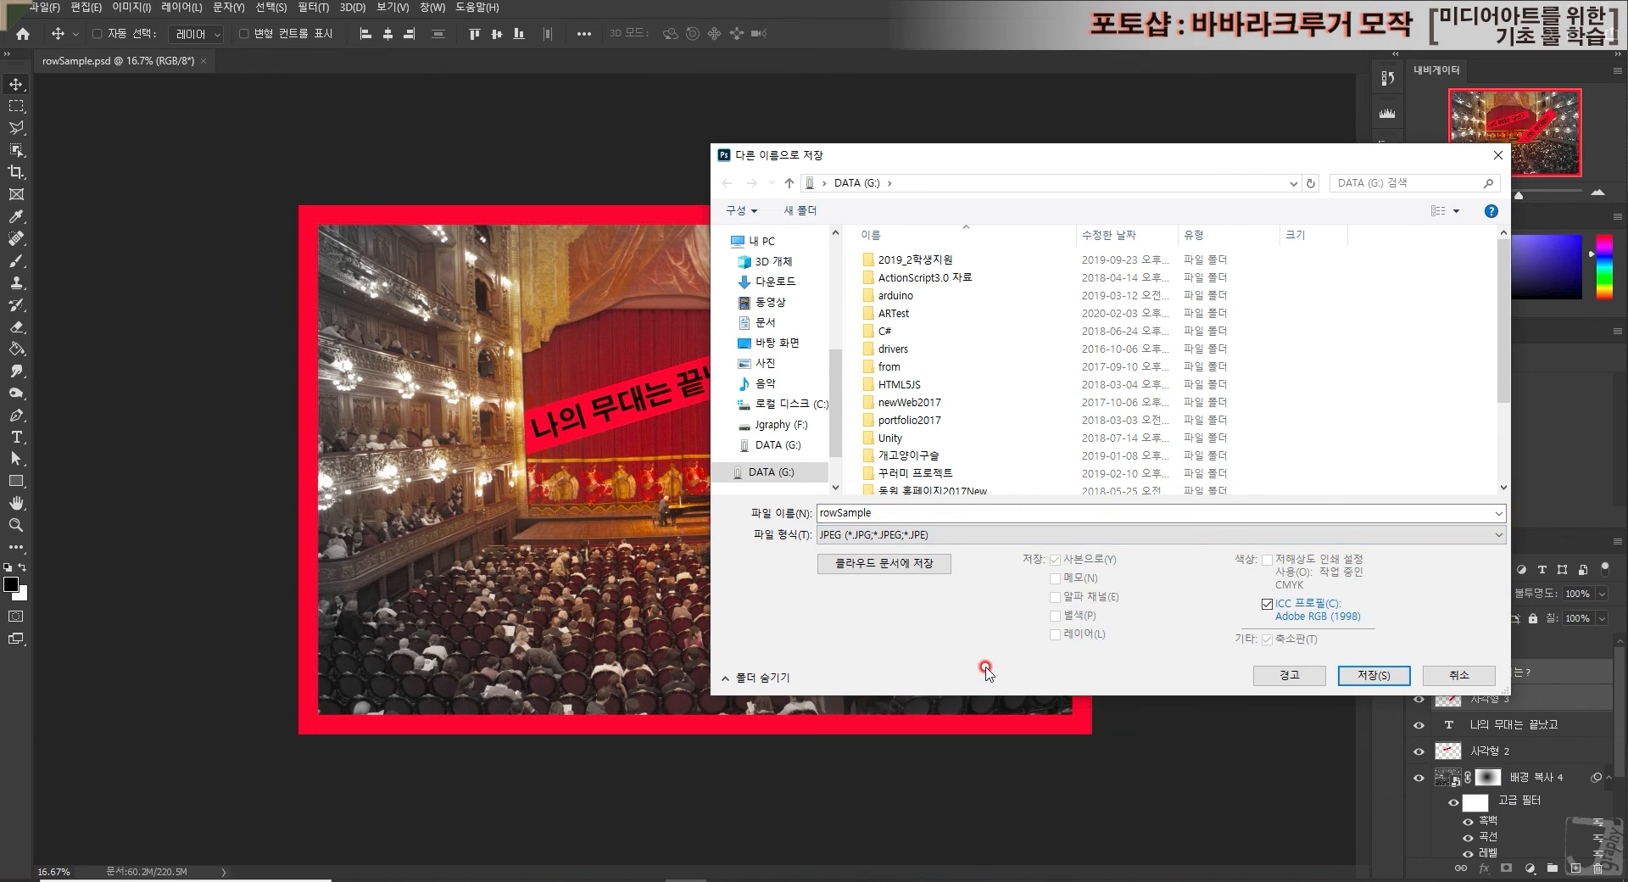
click(1374, 676)
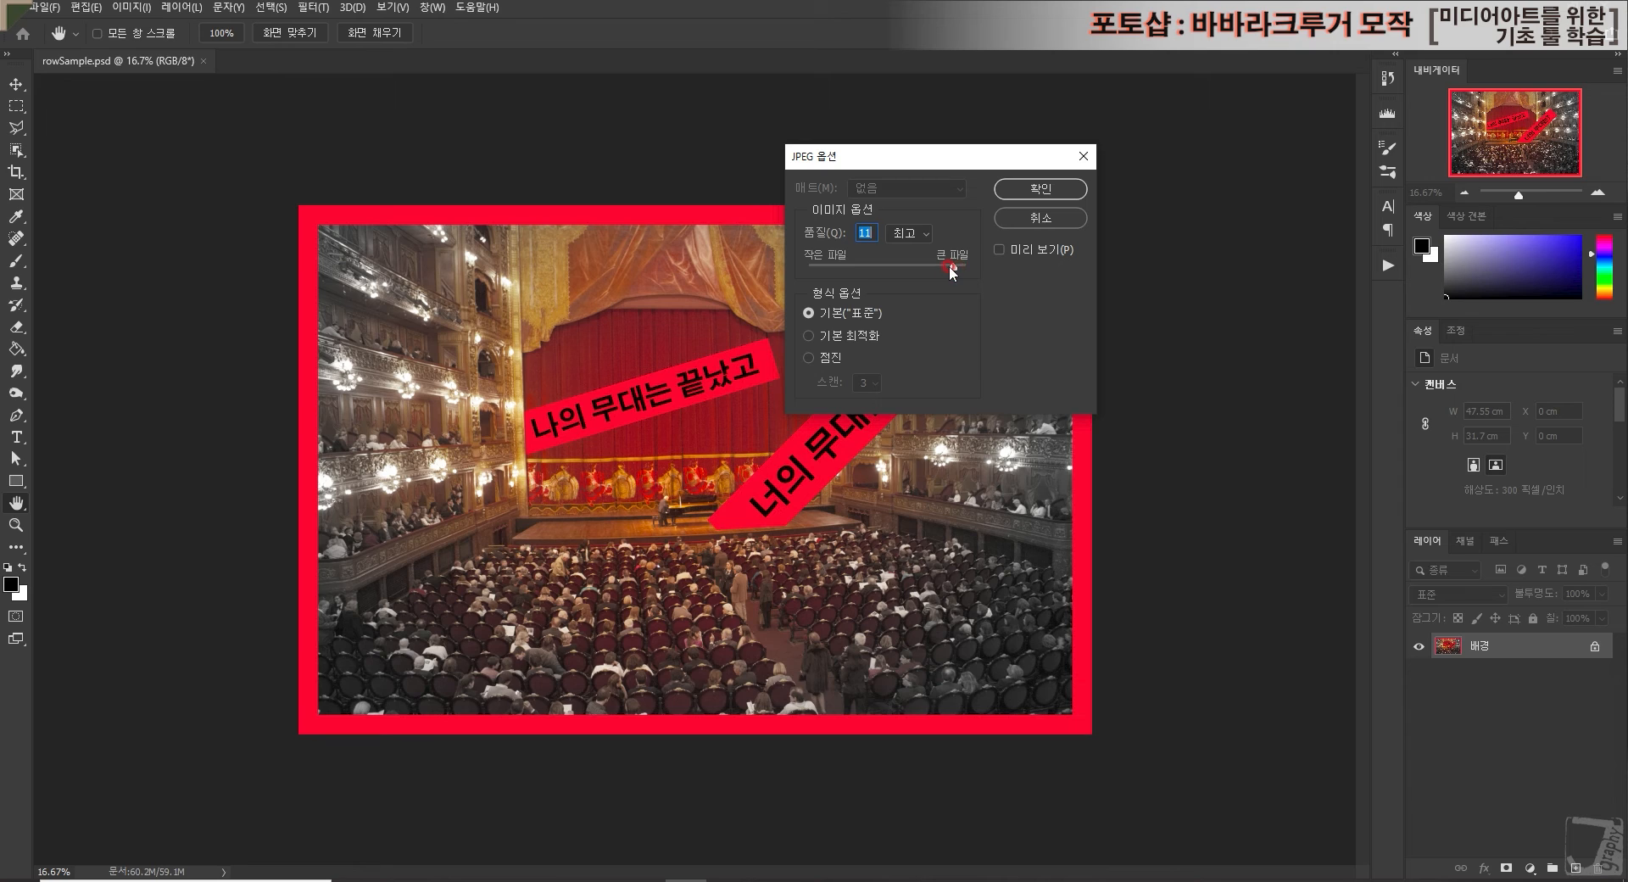
Step: Try smaller and larger file settings for the JPEG quality, and confirm the export with the 기본("표준") format option
drag(940, 155, 893, 136)
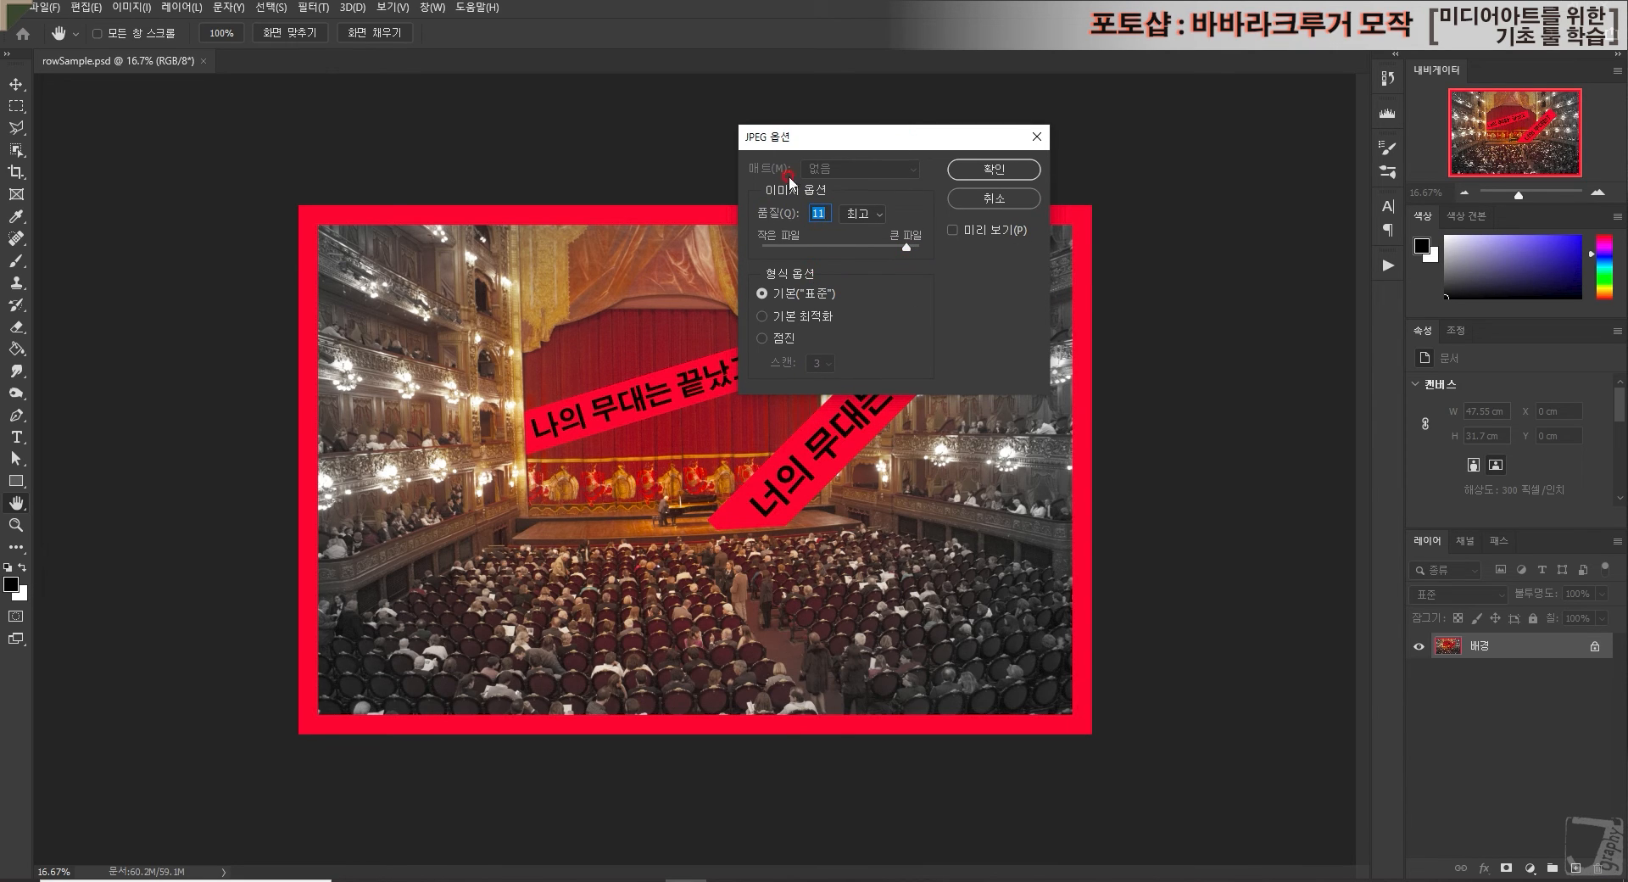
drag(906, 251, 829, 252)
drag(933, 264, 815, 273)
drag(796, 266, 800, 273)
drag(794, 251, 928, 298)
drag(919, 250, 884, 251)
drag(881, 240, 828, 253)
drag(830, 252, 870, 252)
drag(897, 256, 897, 256)
click(983, 168)
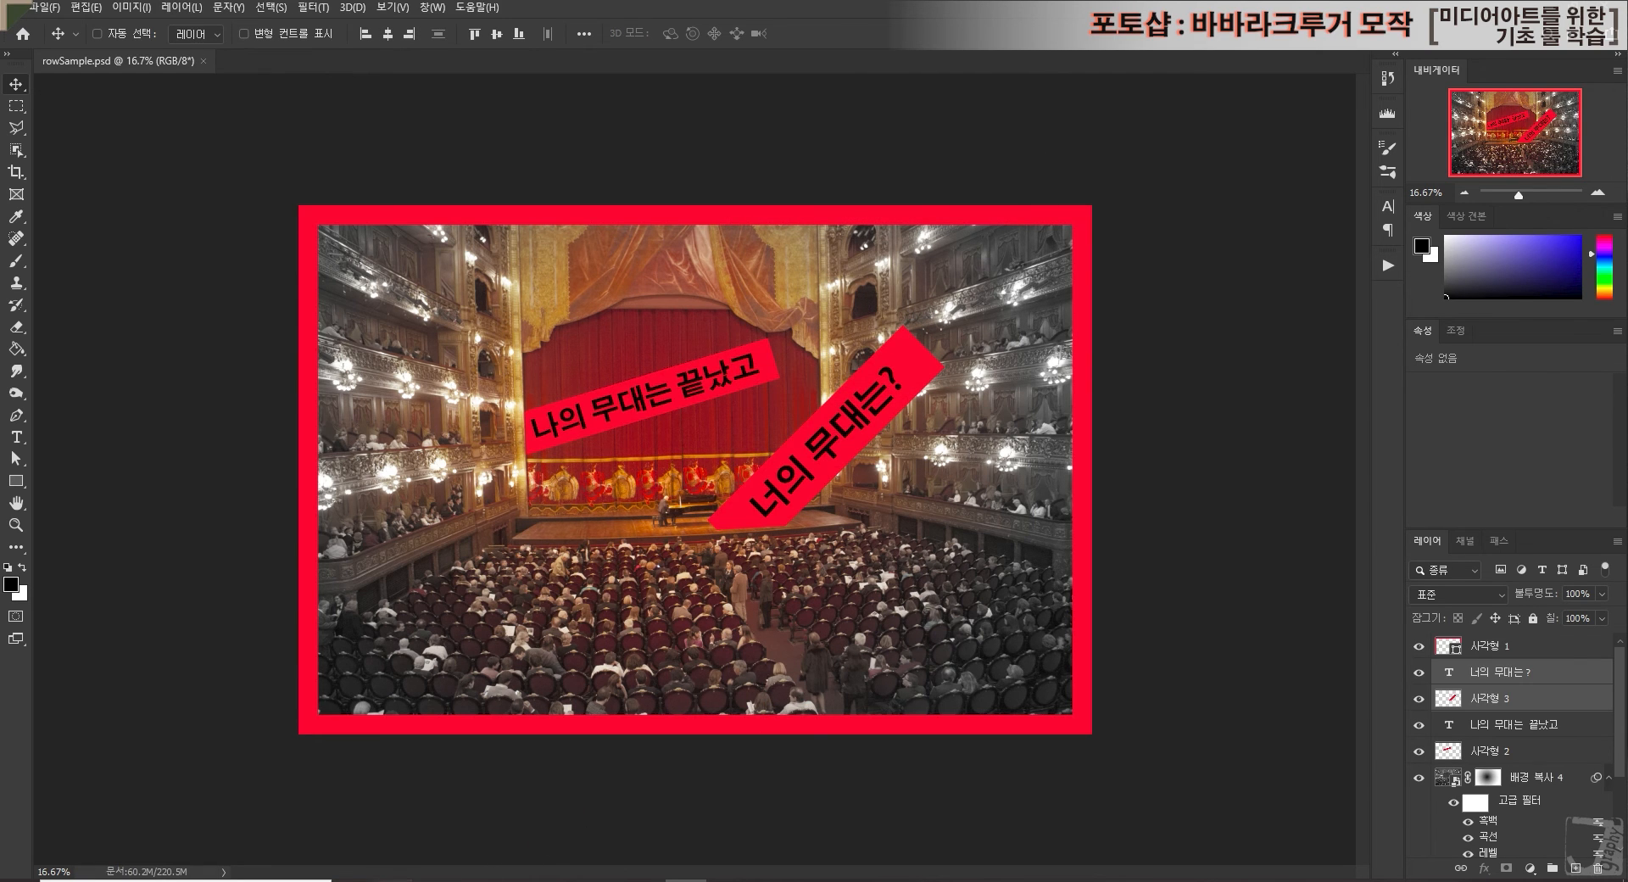
Step: Switch to File Explorer, view the exported rowSample.jpg, and compare its file details with those of the rowSample PSD
click(326, 768)
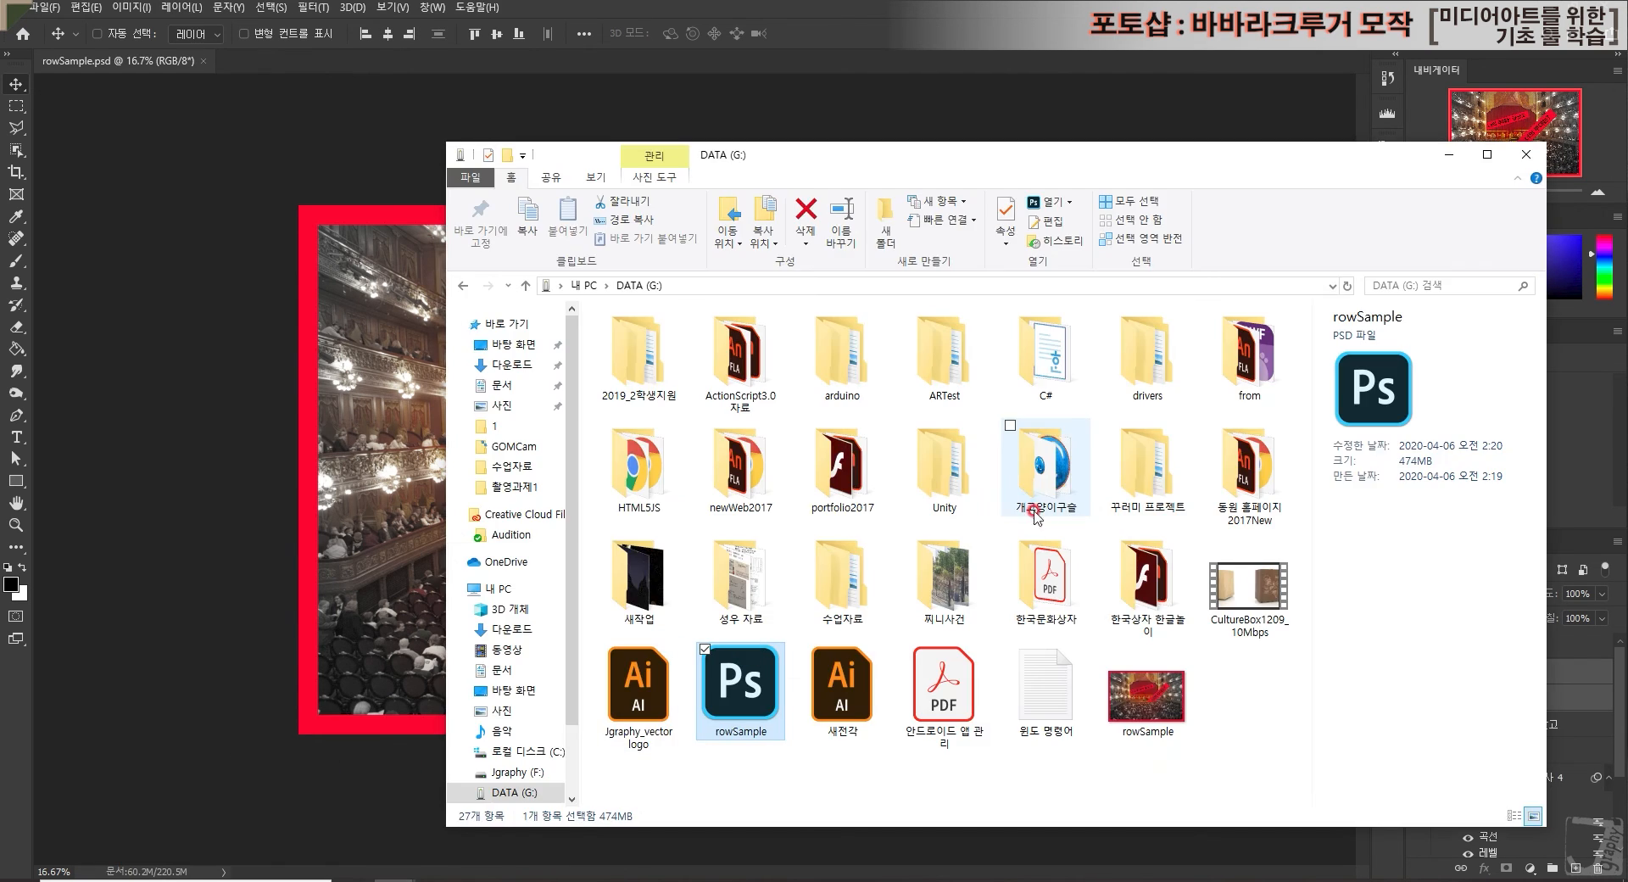
click(1153, 712)
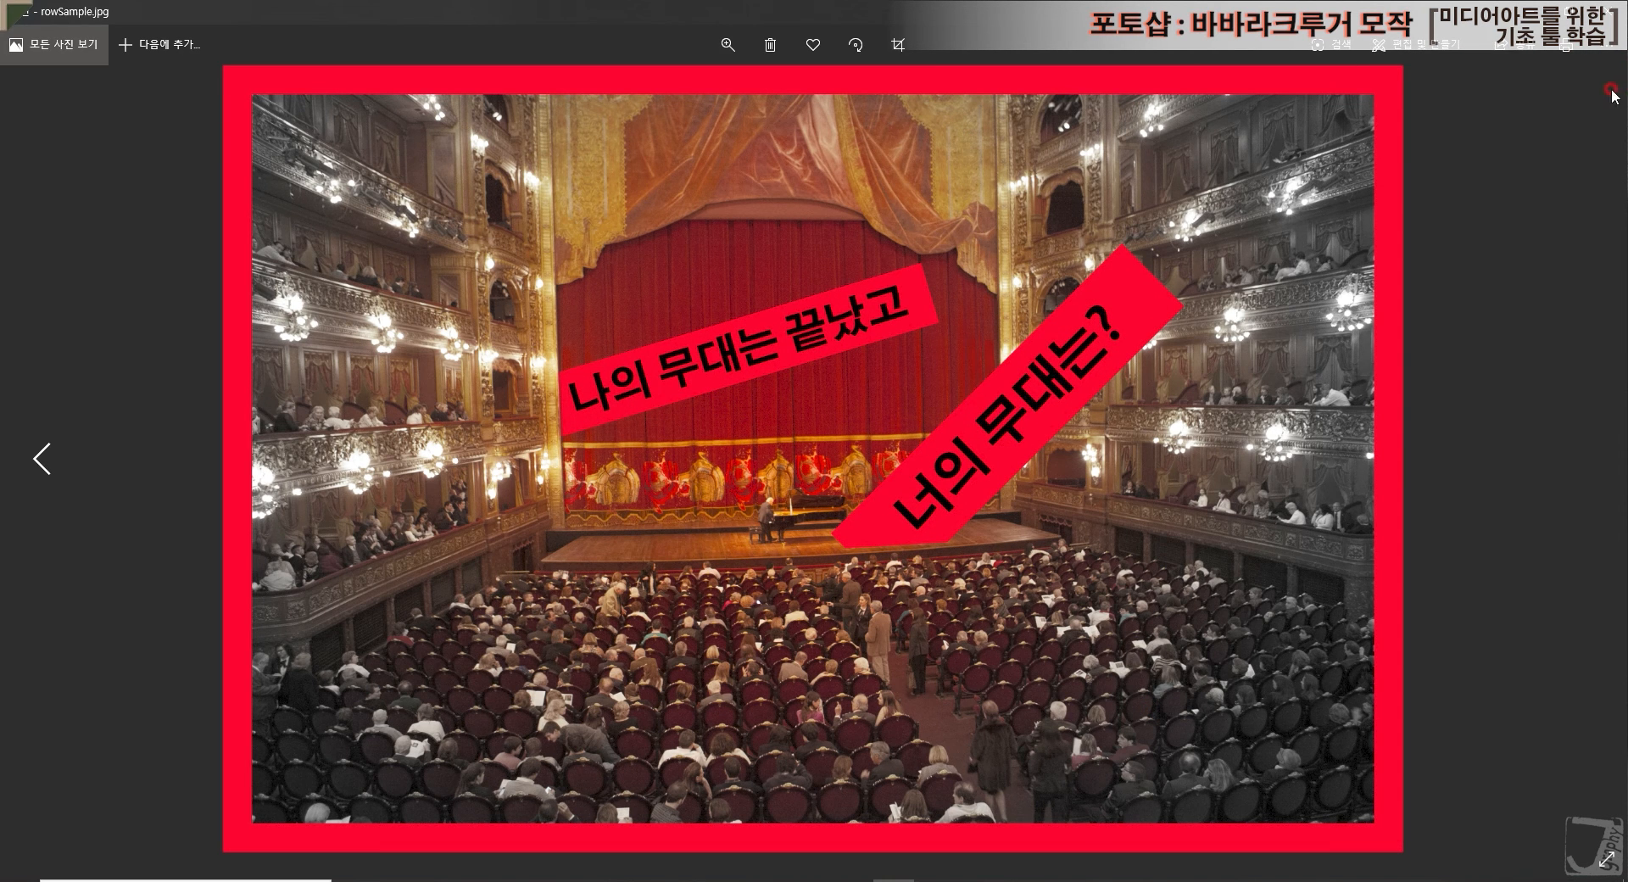
click(1604, 11)
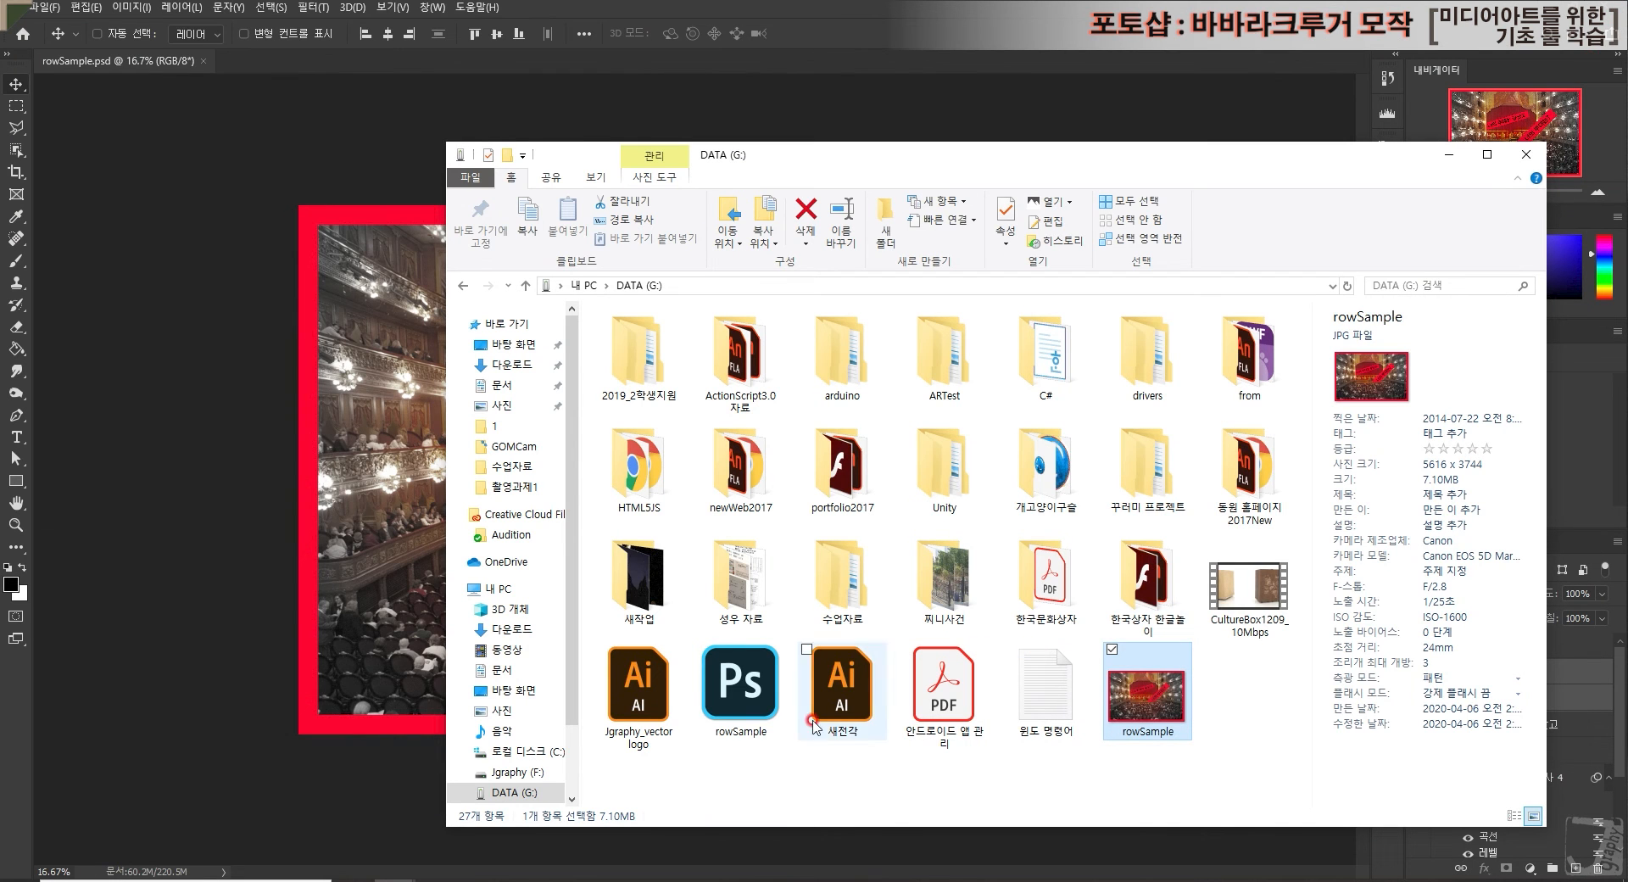
click(744, 712)
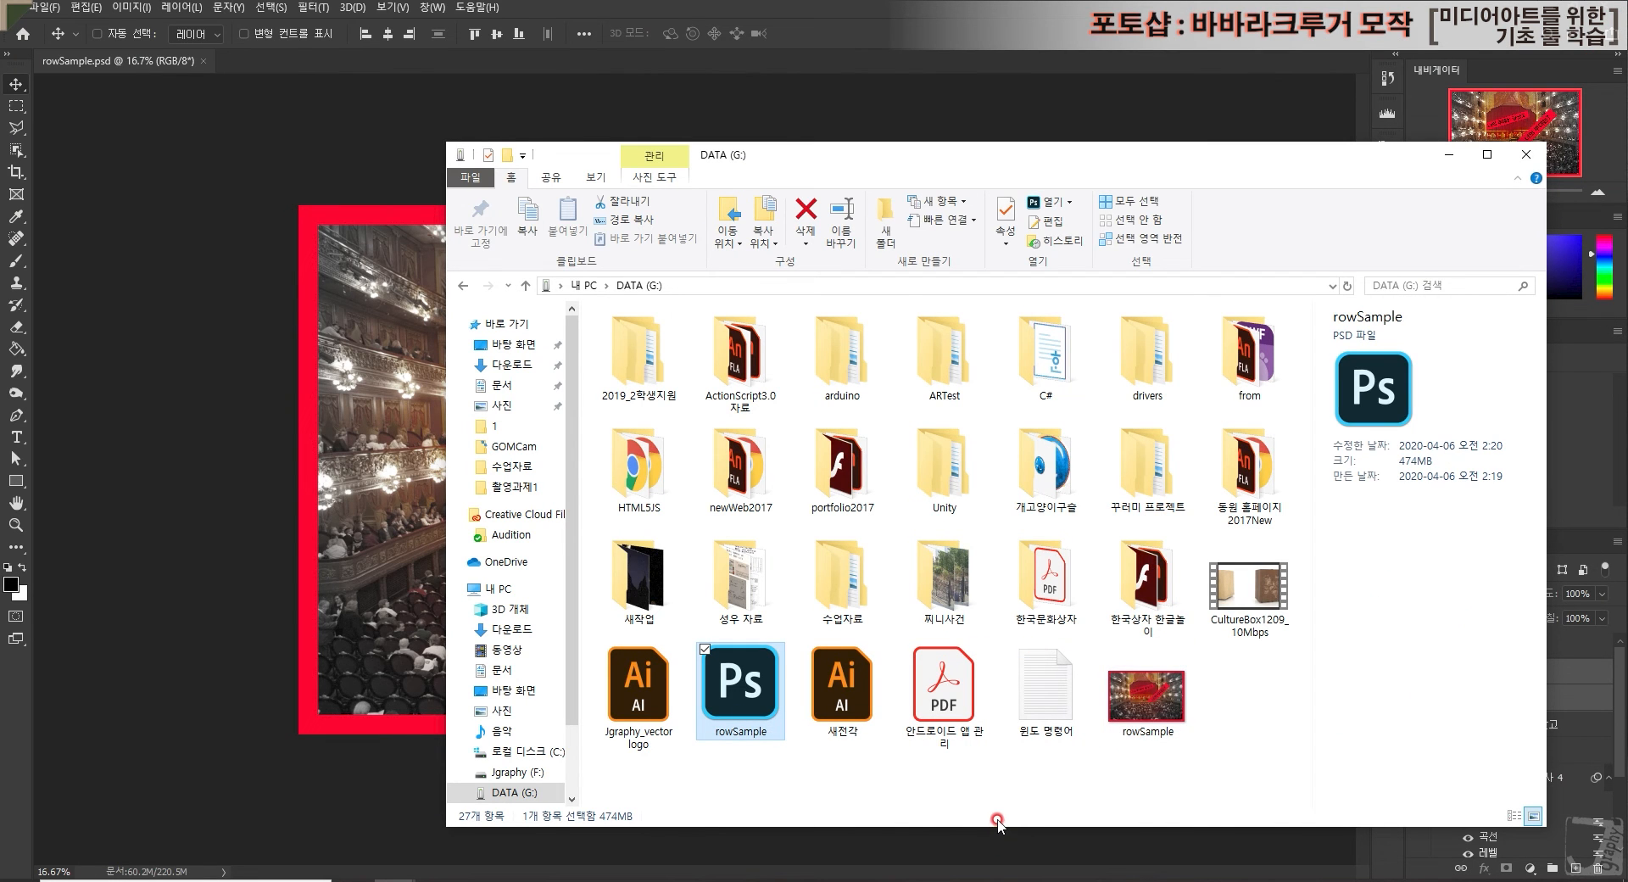
Step: Return to Photoshop from the rowSample.jpg details and set up saving rowSample in TIFF format on the DATA (G:) drive
click(1150, 708)
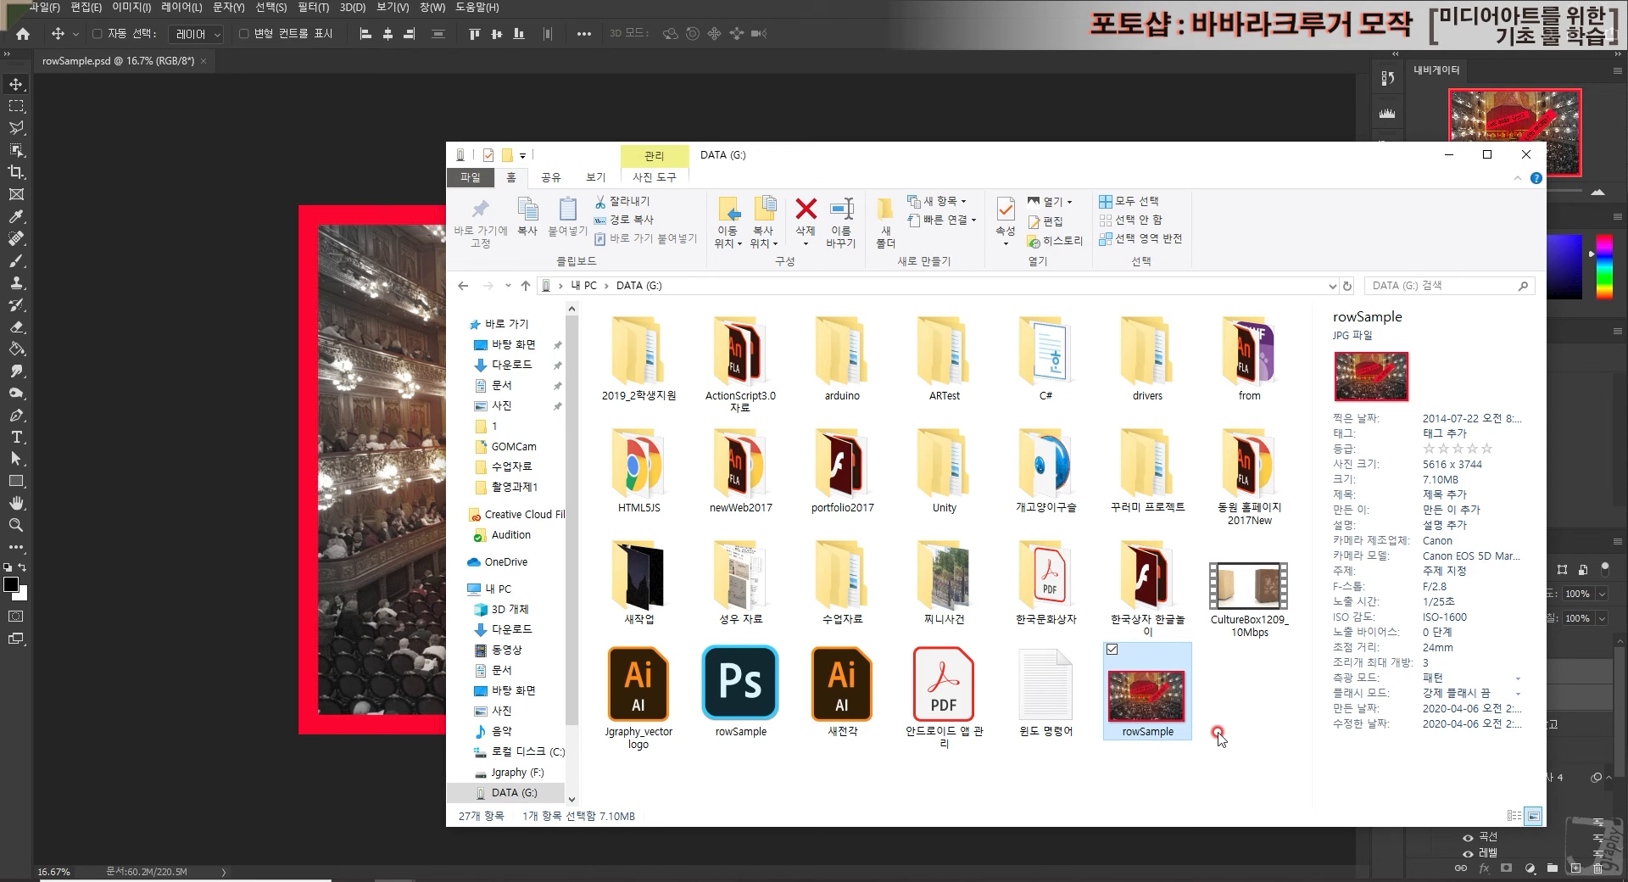
click(119, 136)
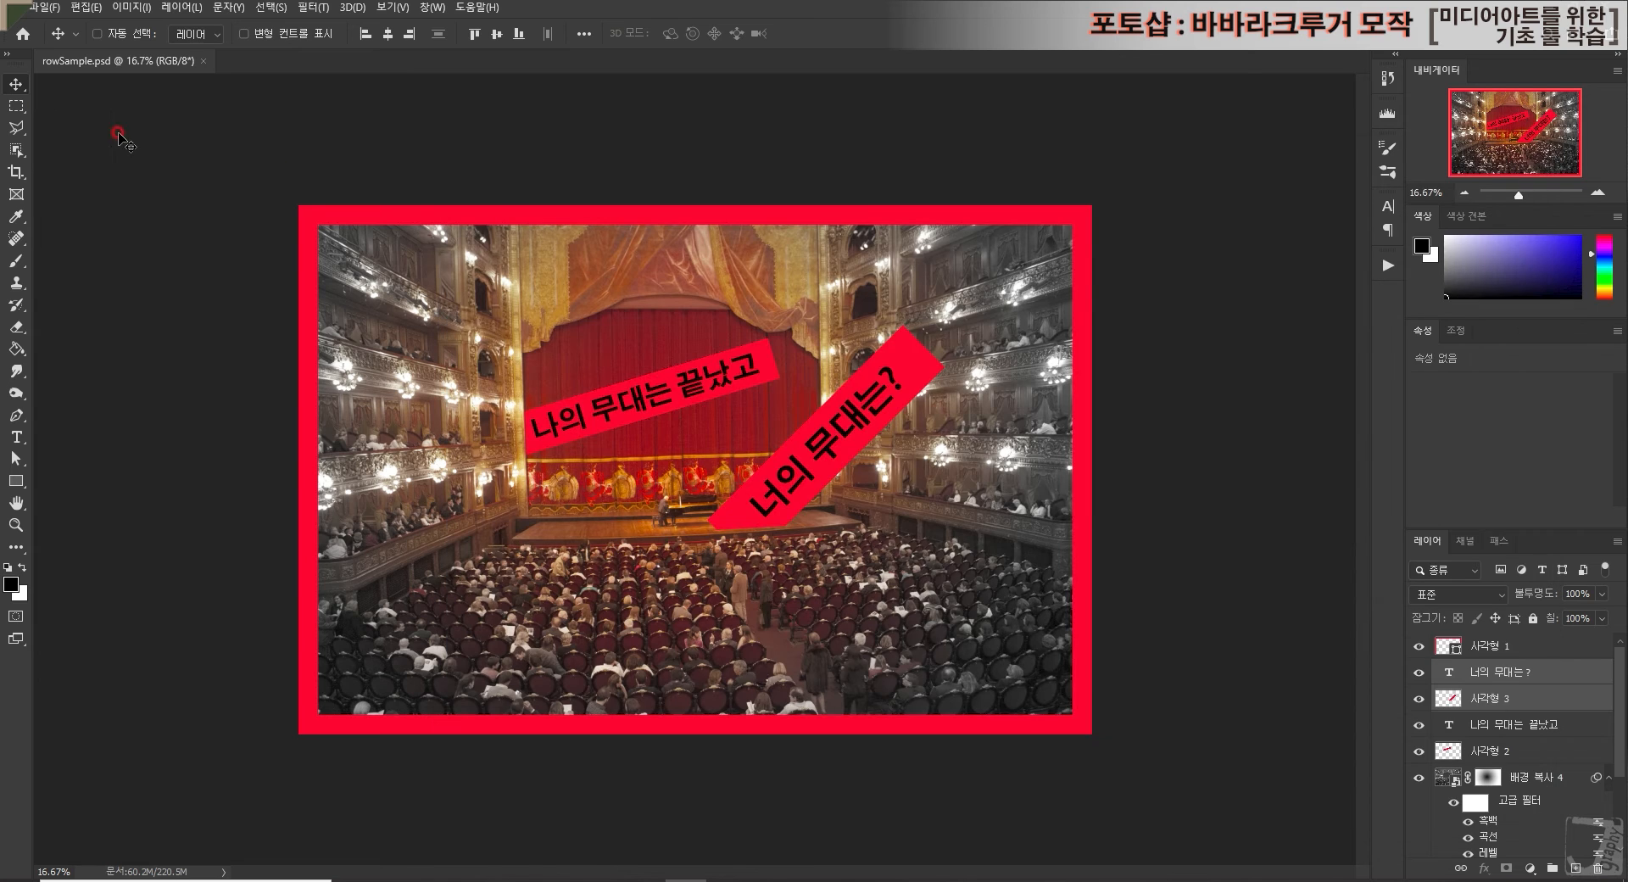
click(45, 9)
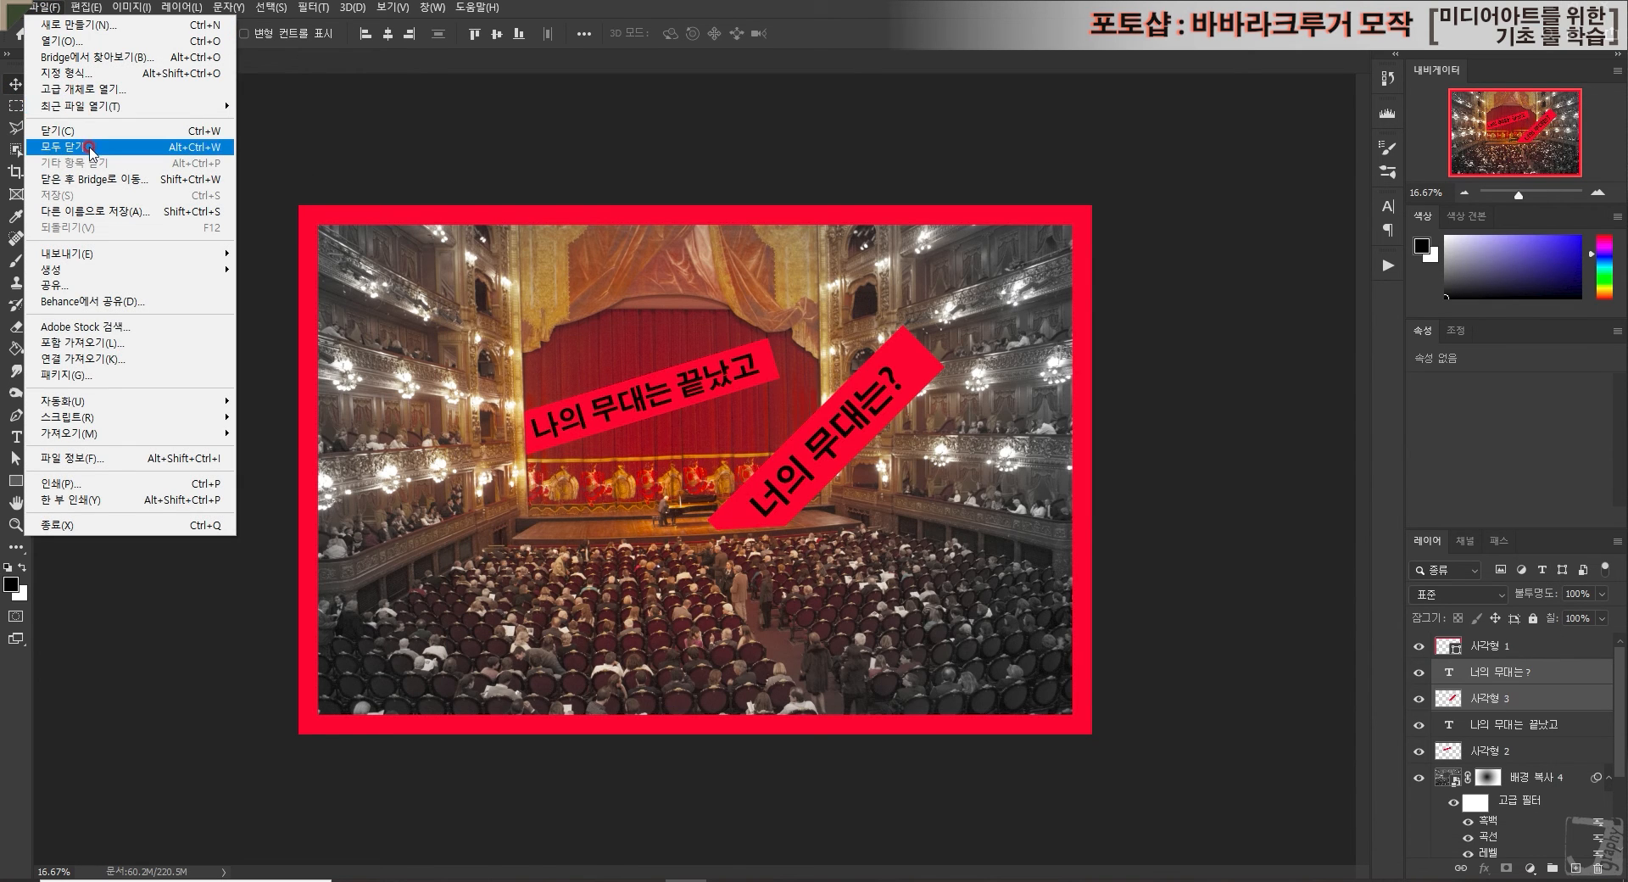
click(164, 211)
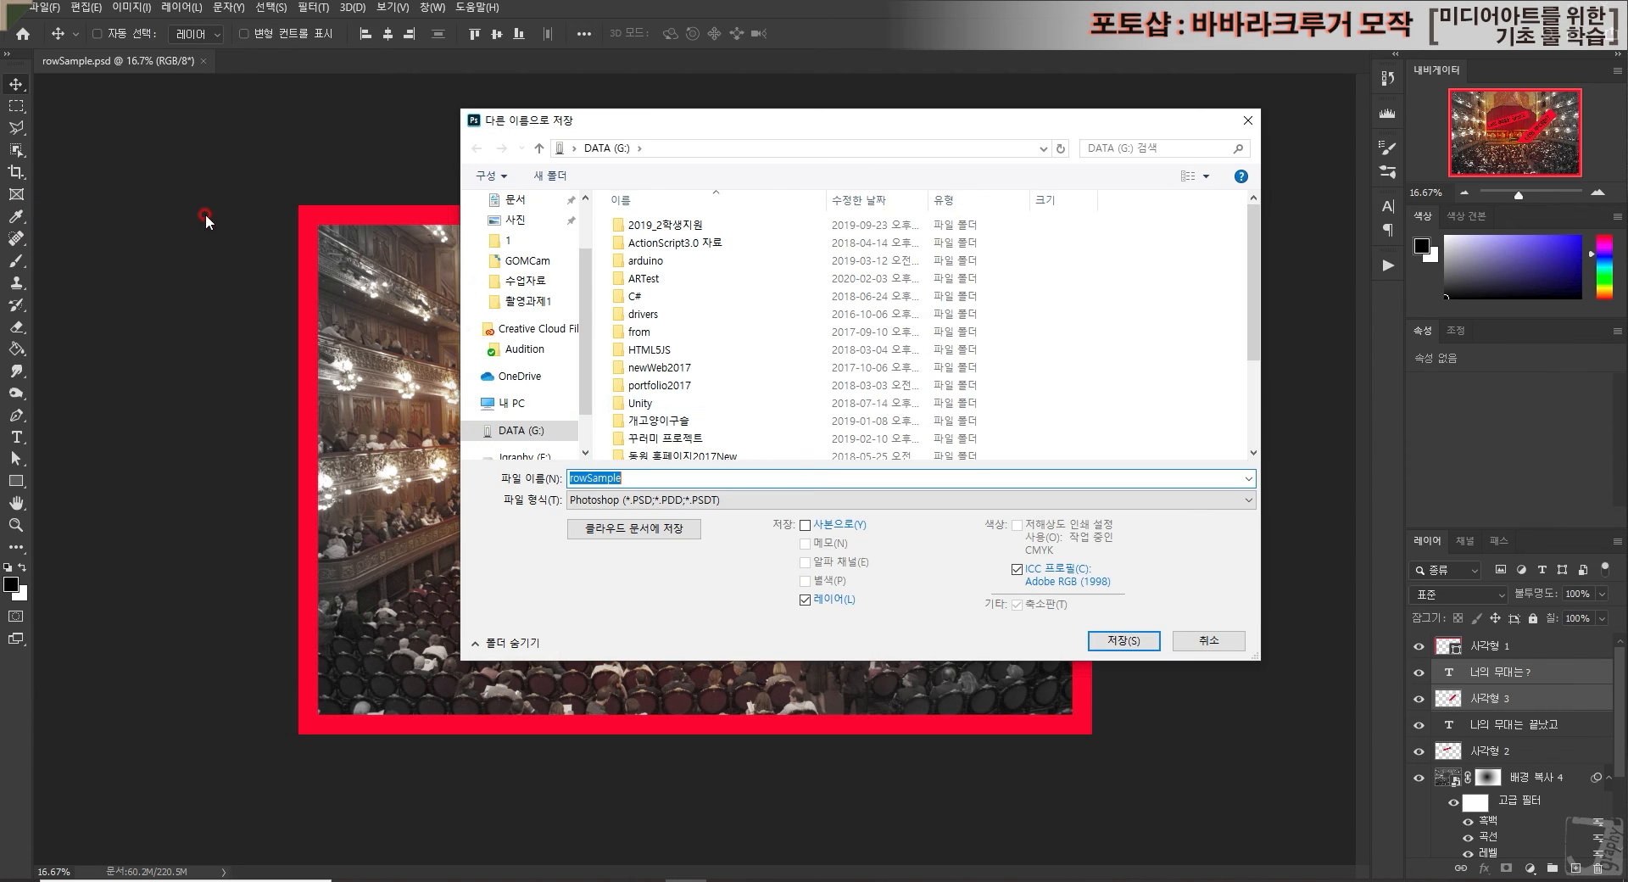
click(750, 499)
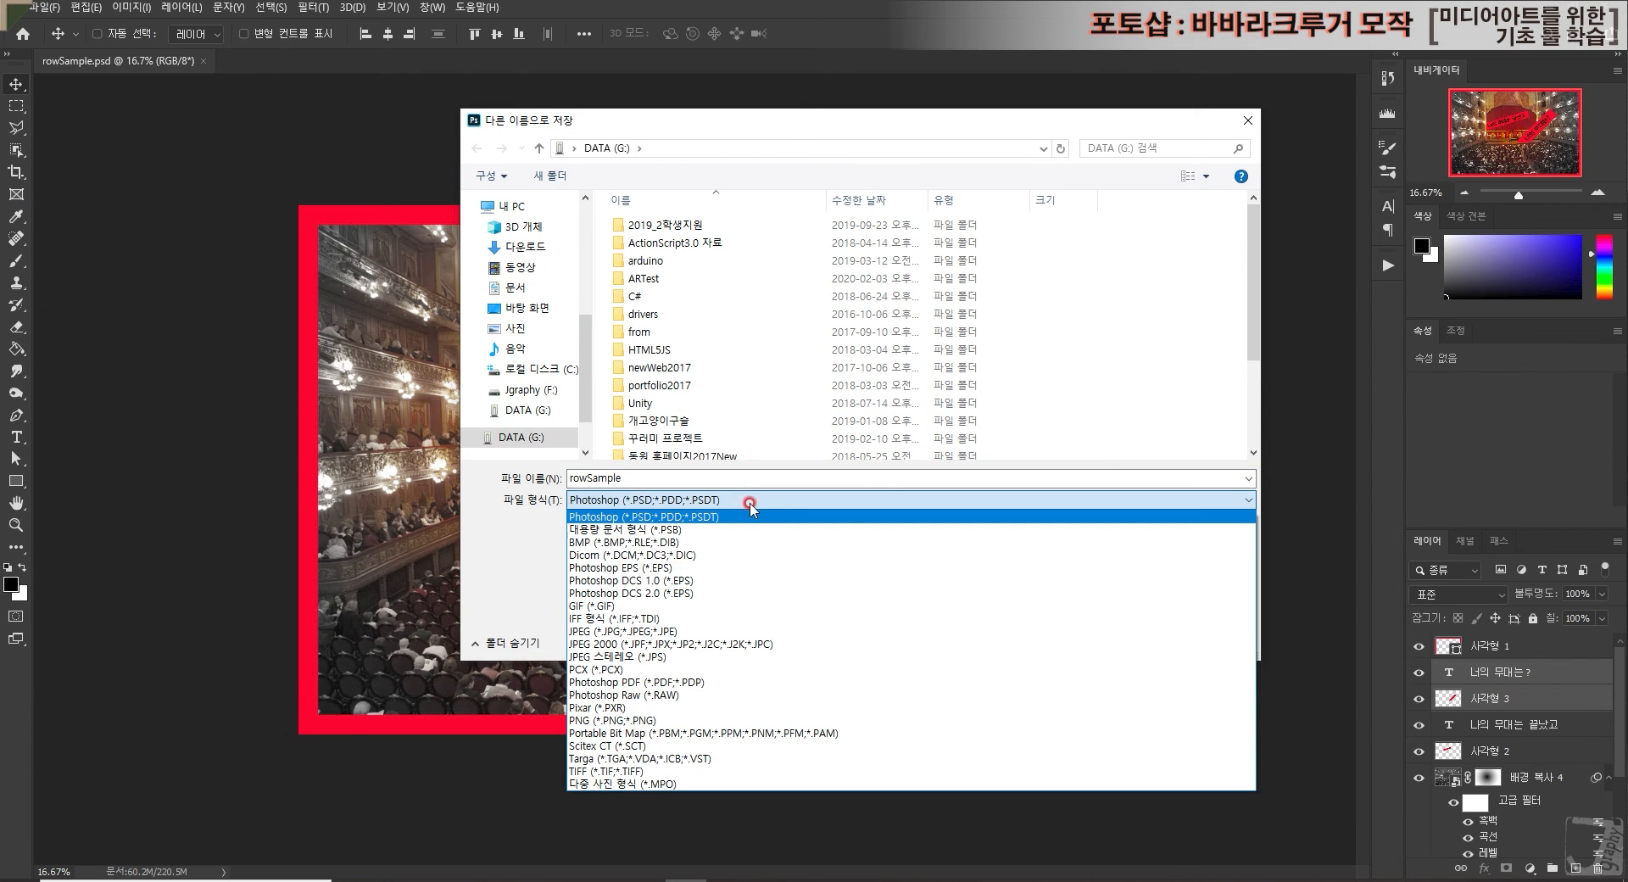
click(777, 771)
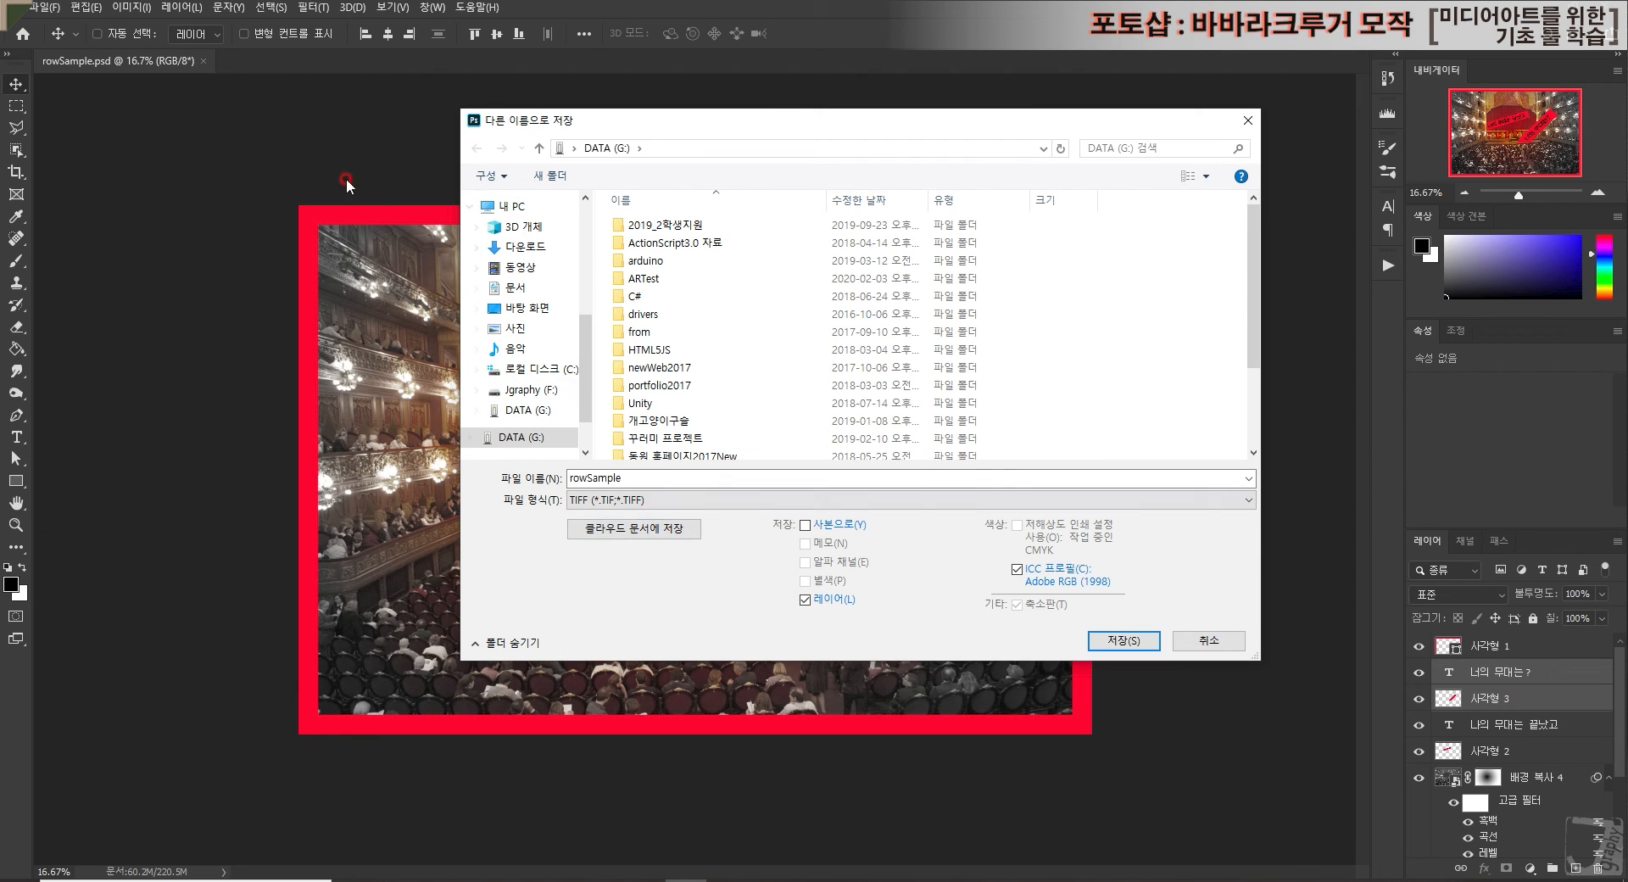
Step: Switch to File Explorer, compare the file details of the rowSample PSD and JPG, and return to Photoshop's save dialog
click(394, 880)
click(333, 772)
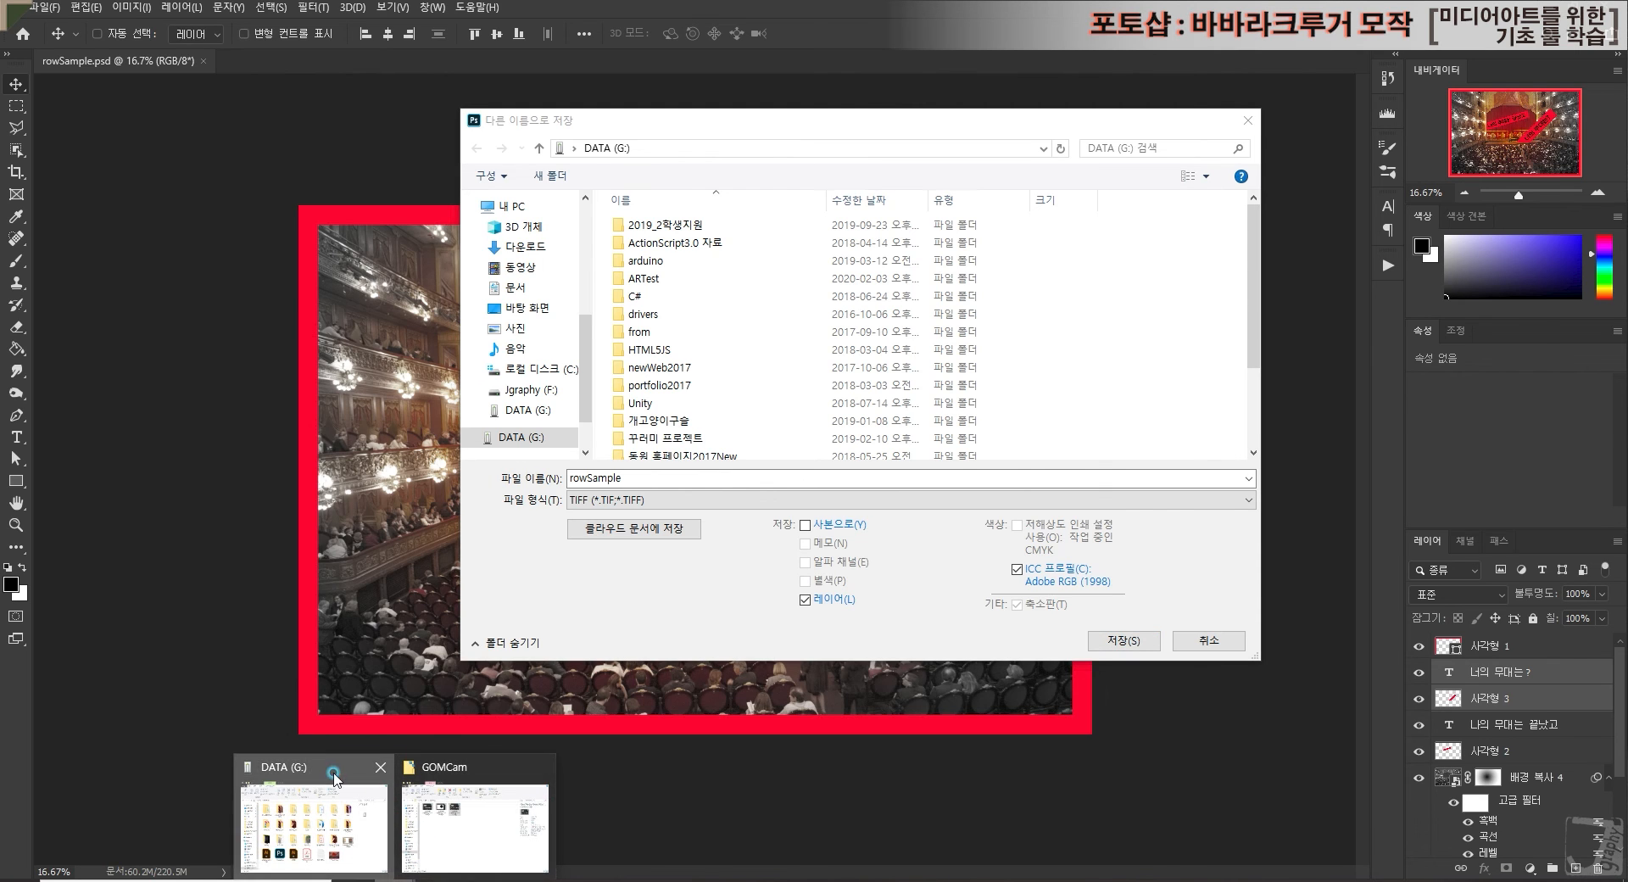
click(742, 720)
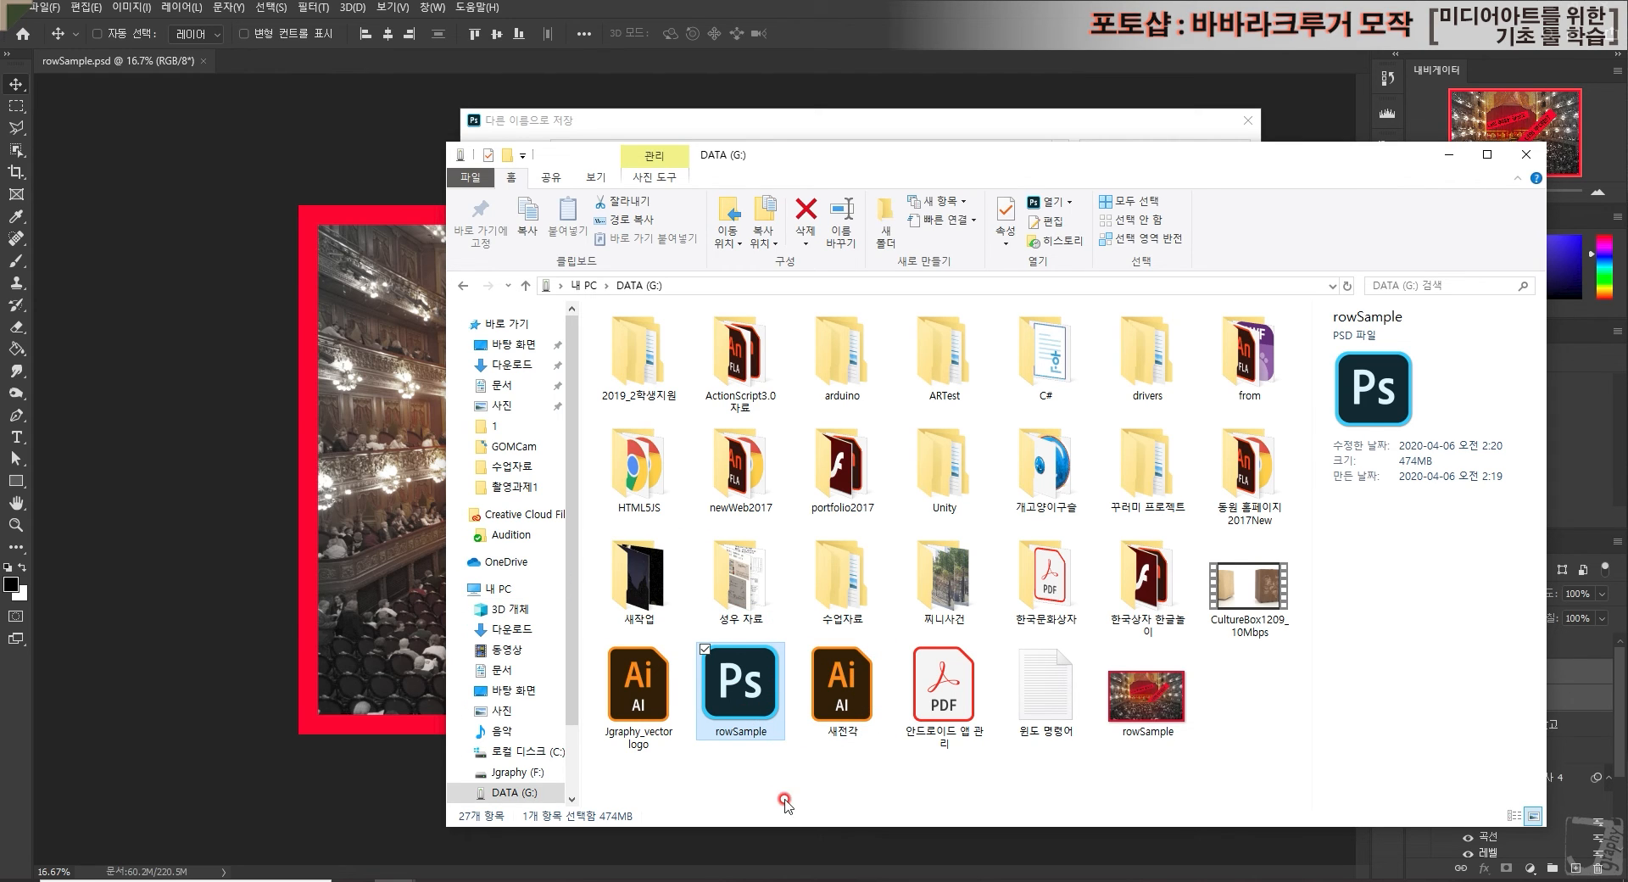
drag(768, 770, 749, 685)
click(1149, 703)
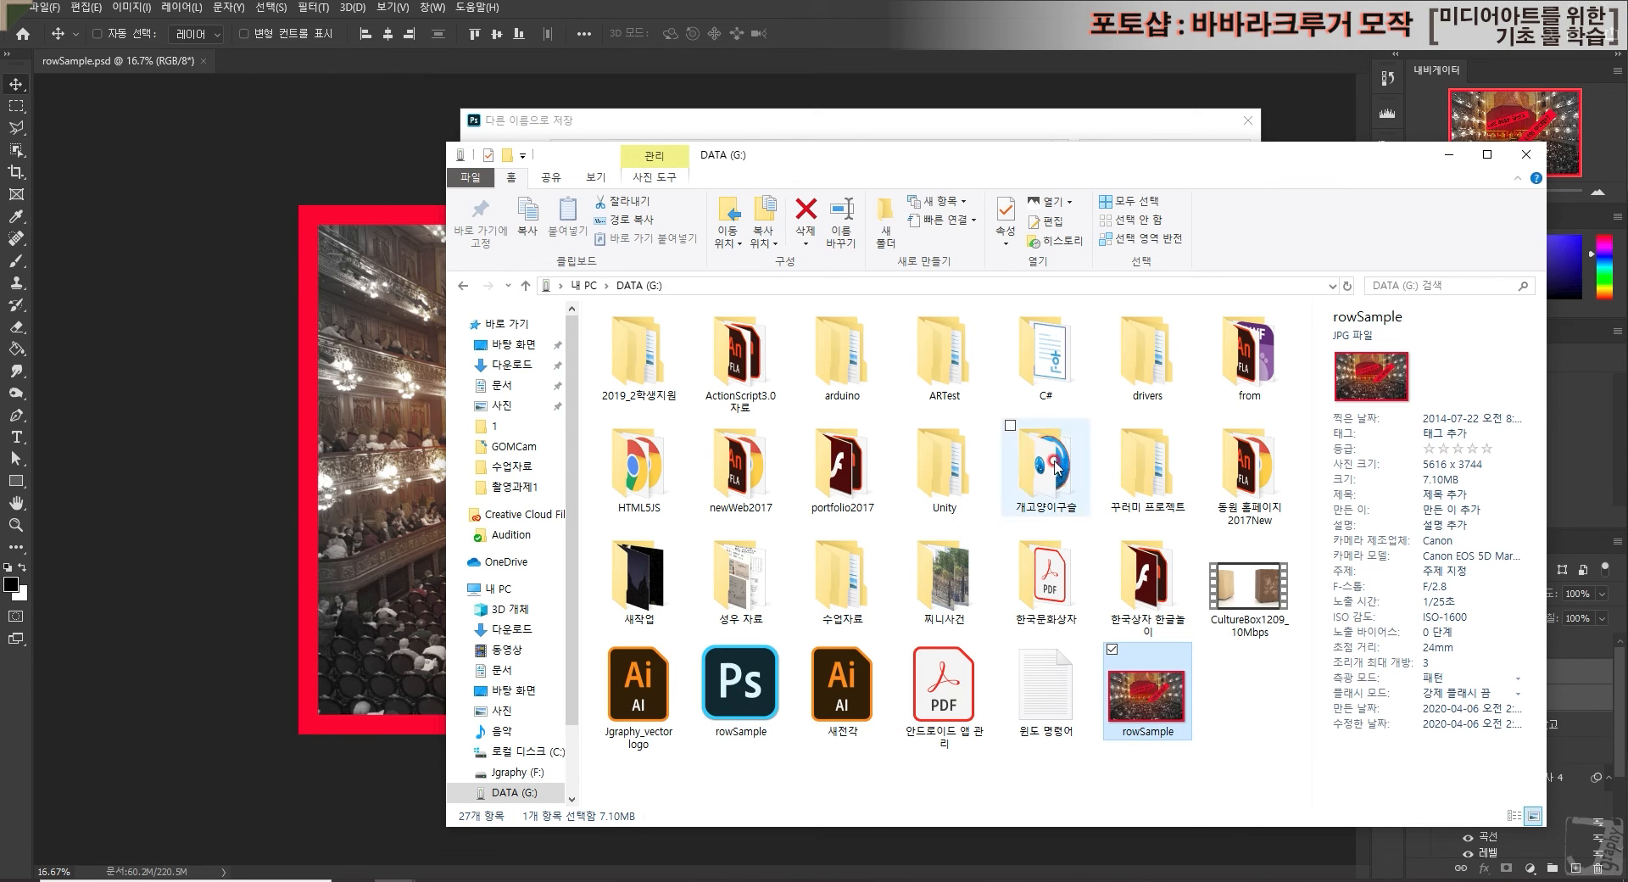
click(910, 793)
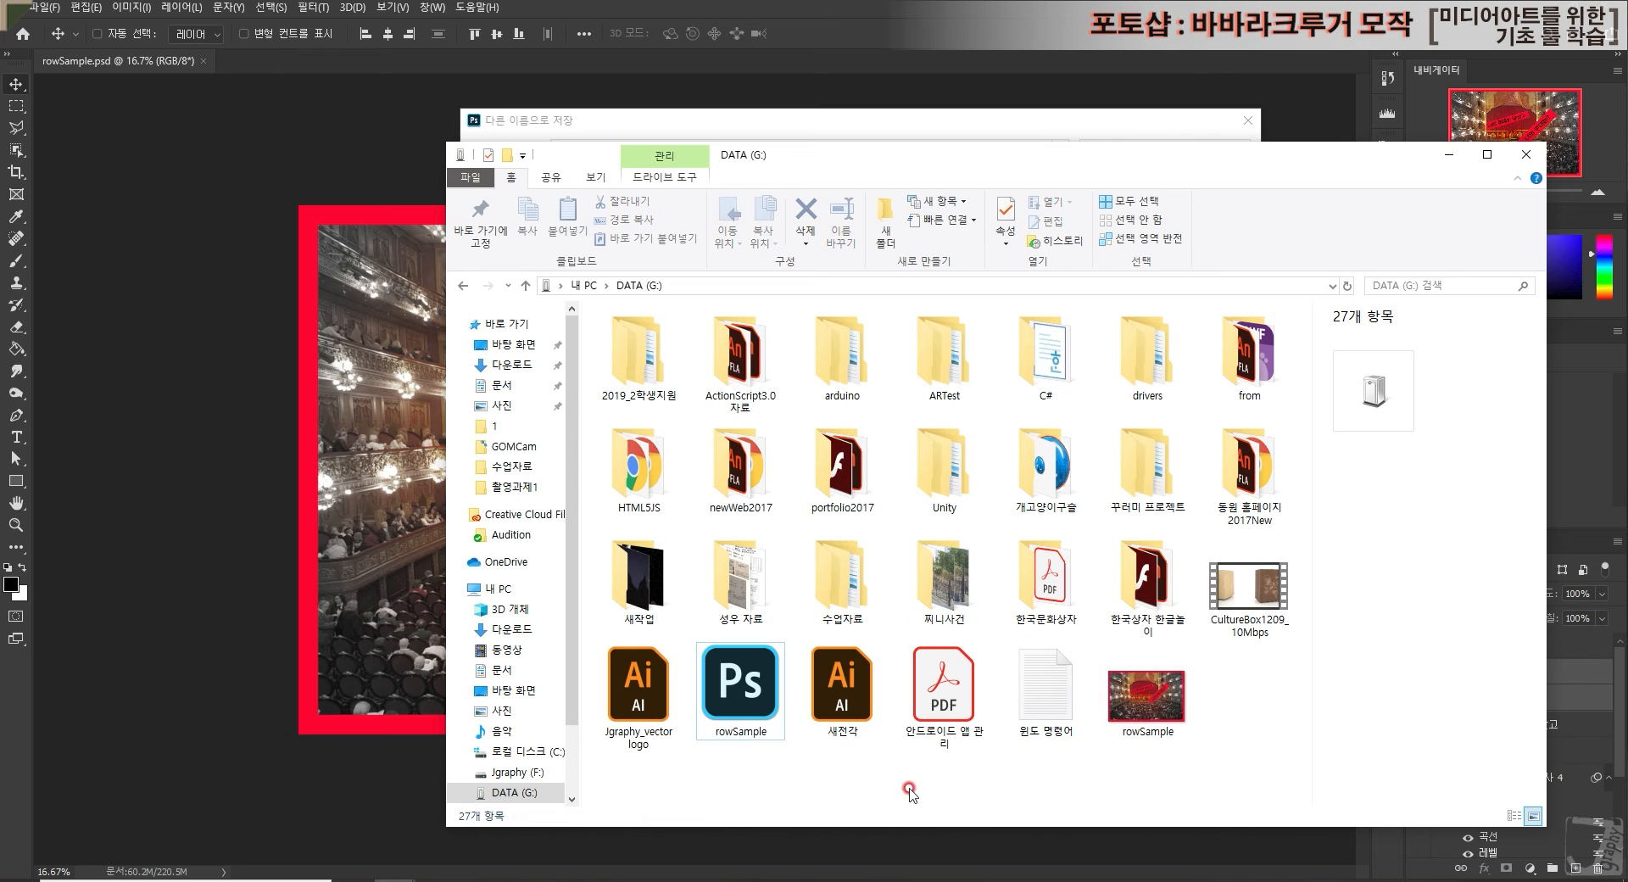
click(759, 689)
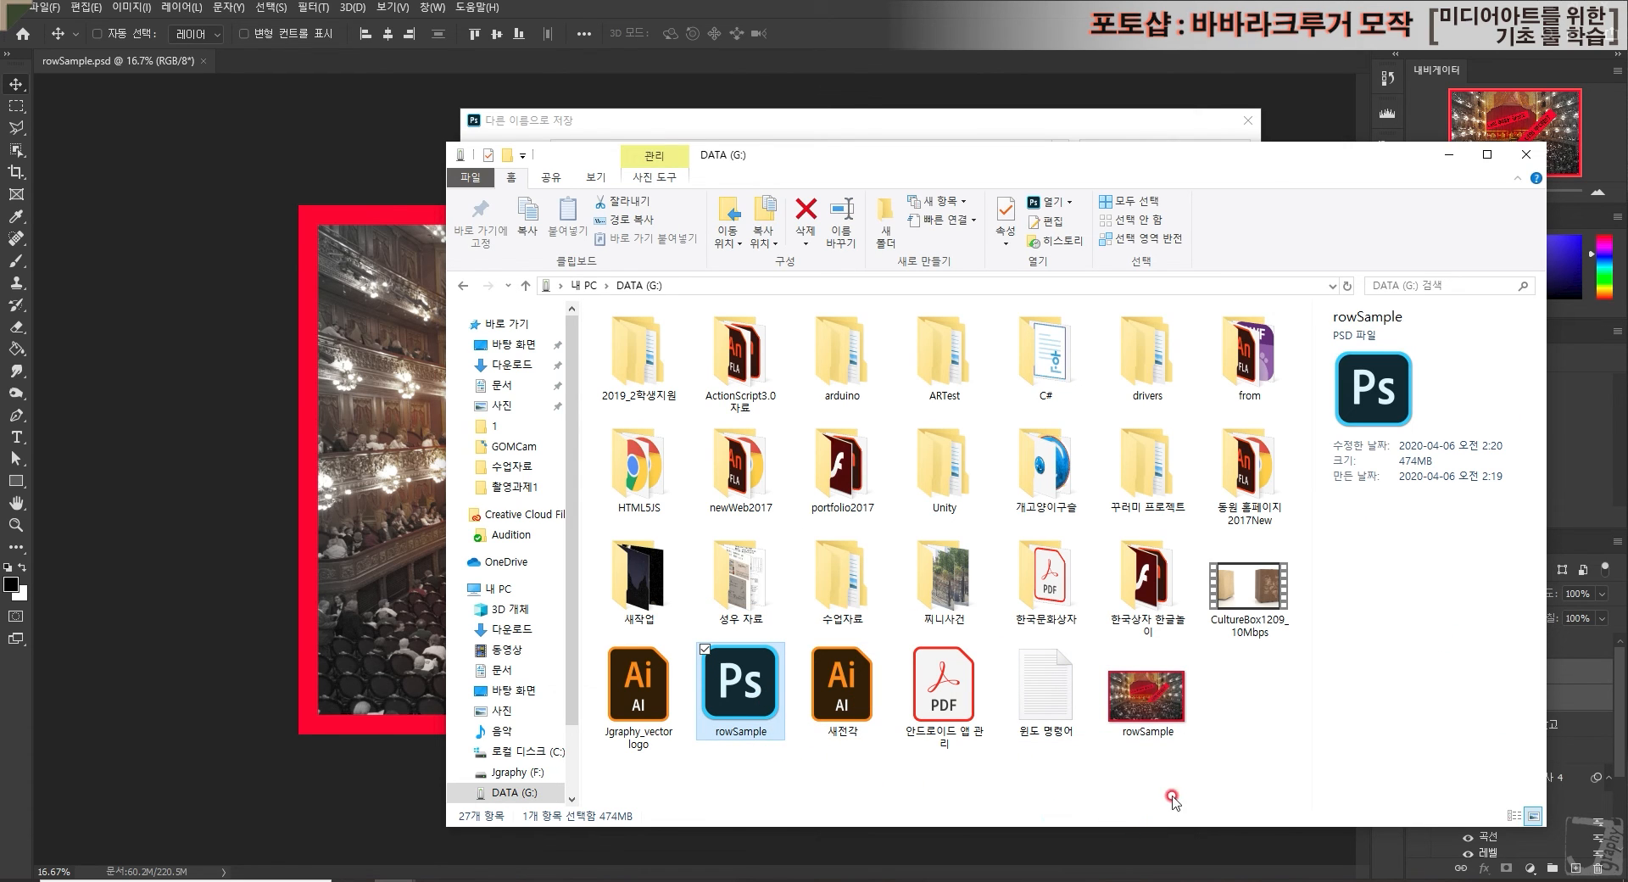
click(1180, 741)
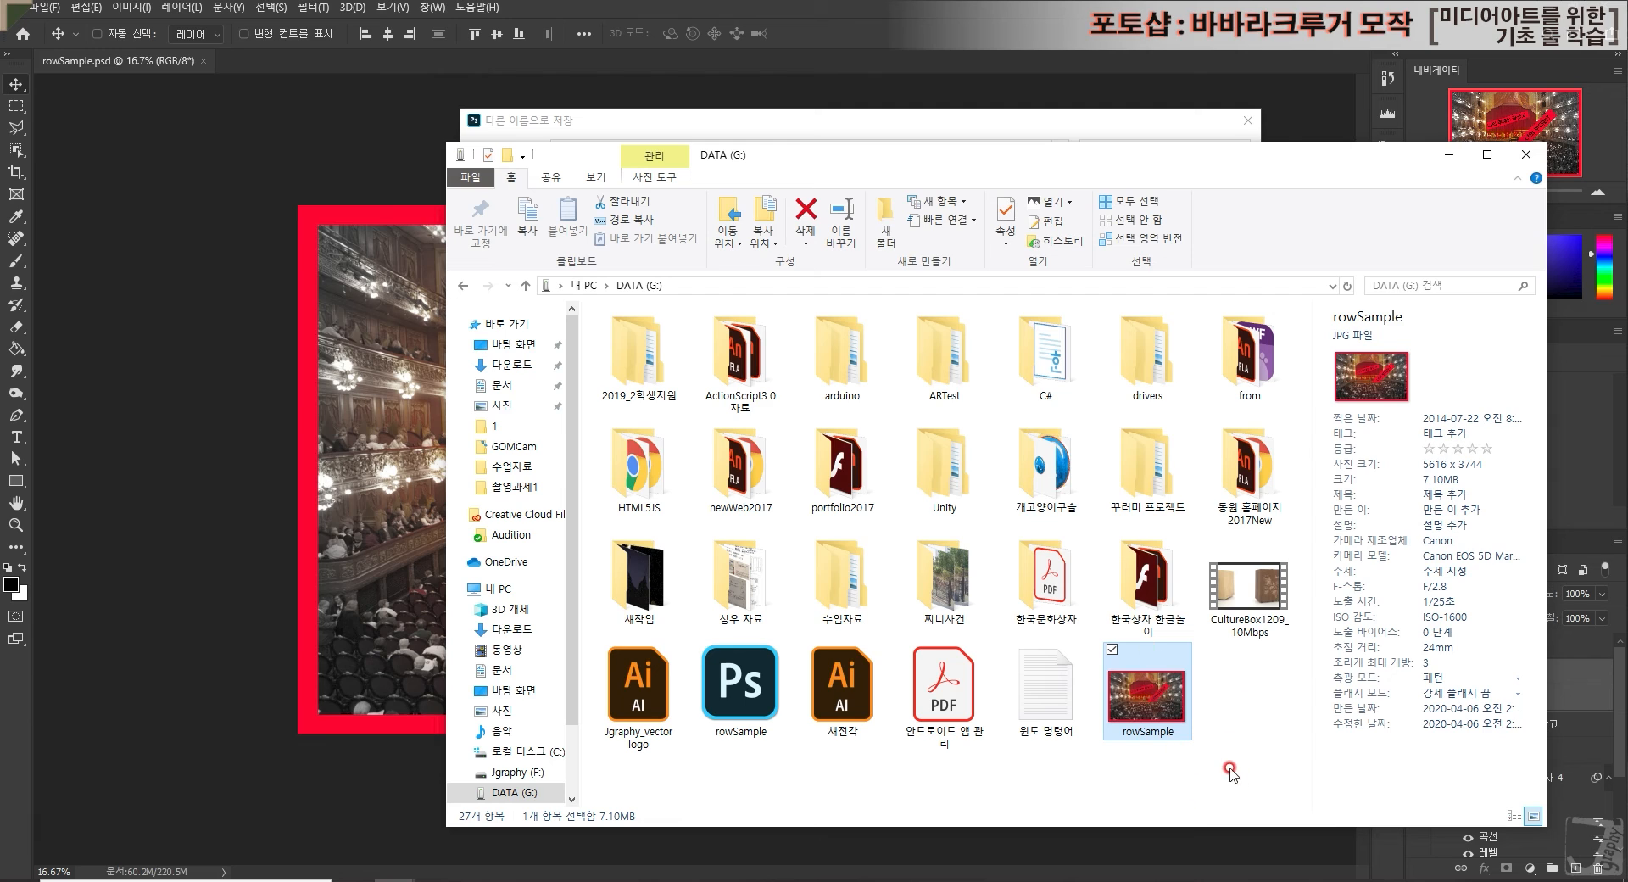
click(874, 109)
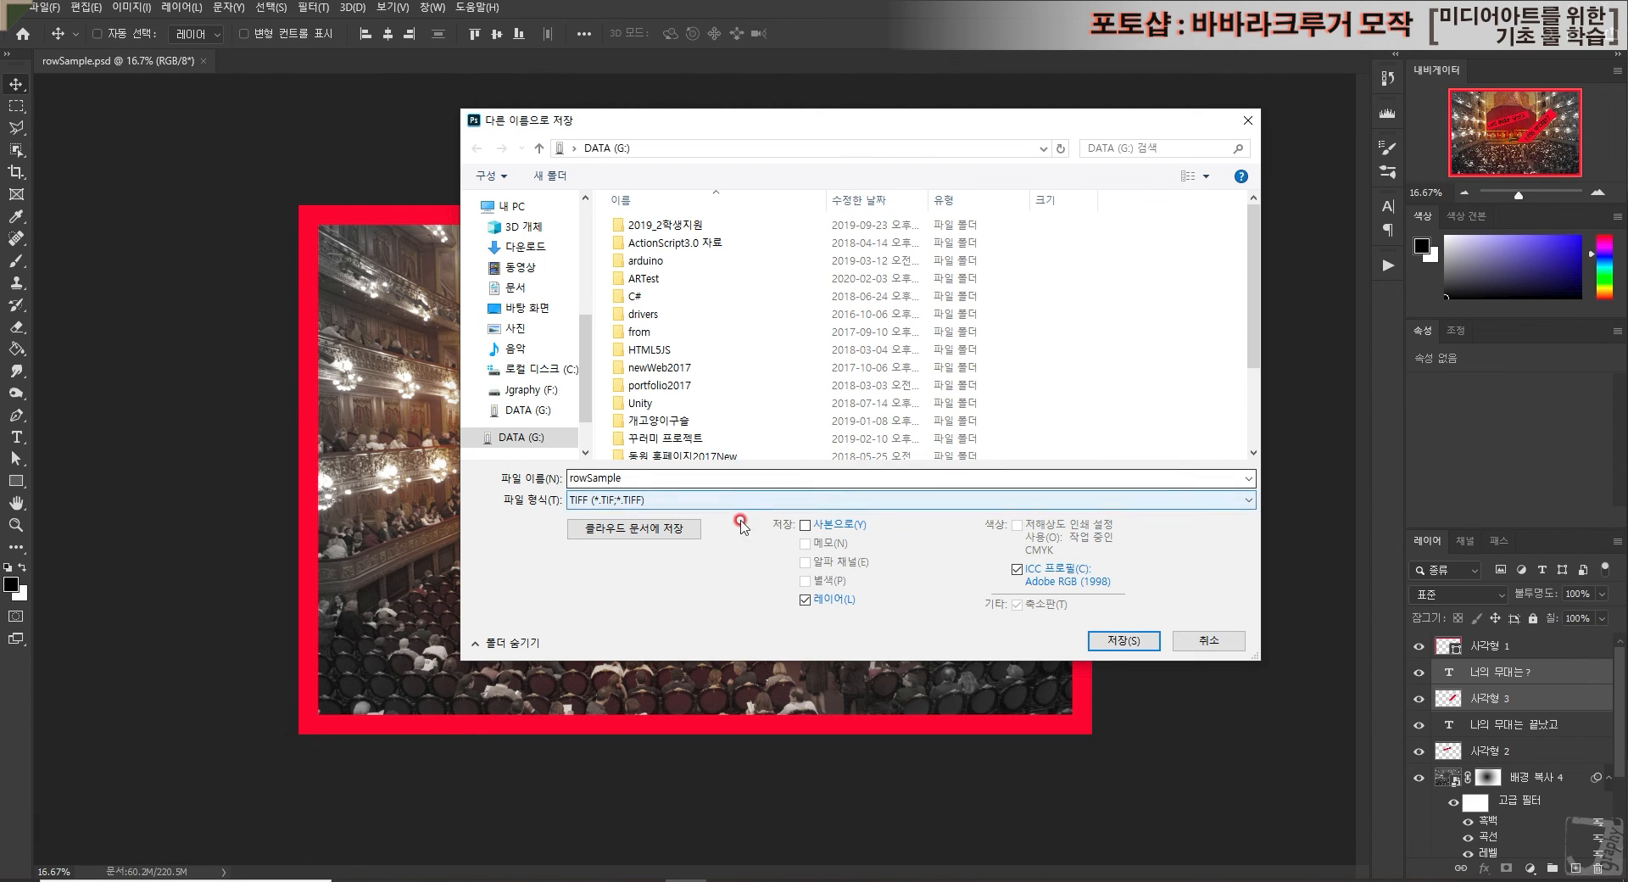
Step: Save the TIFF with layers included, no image compression, IBM PC byte order and RLE layer compression
click(1115, 639)
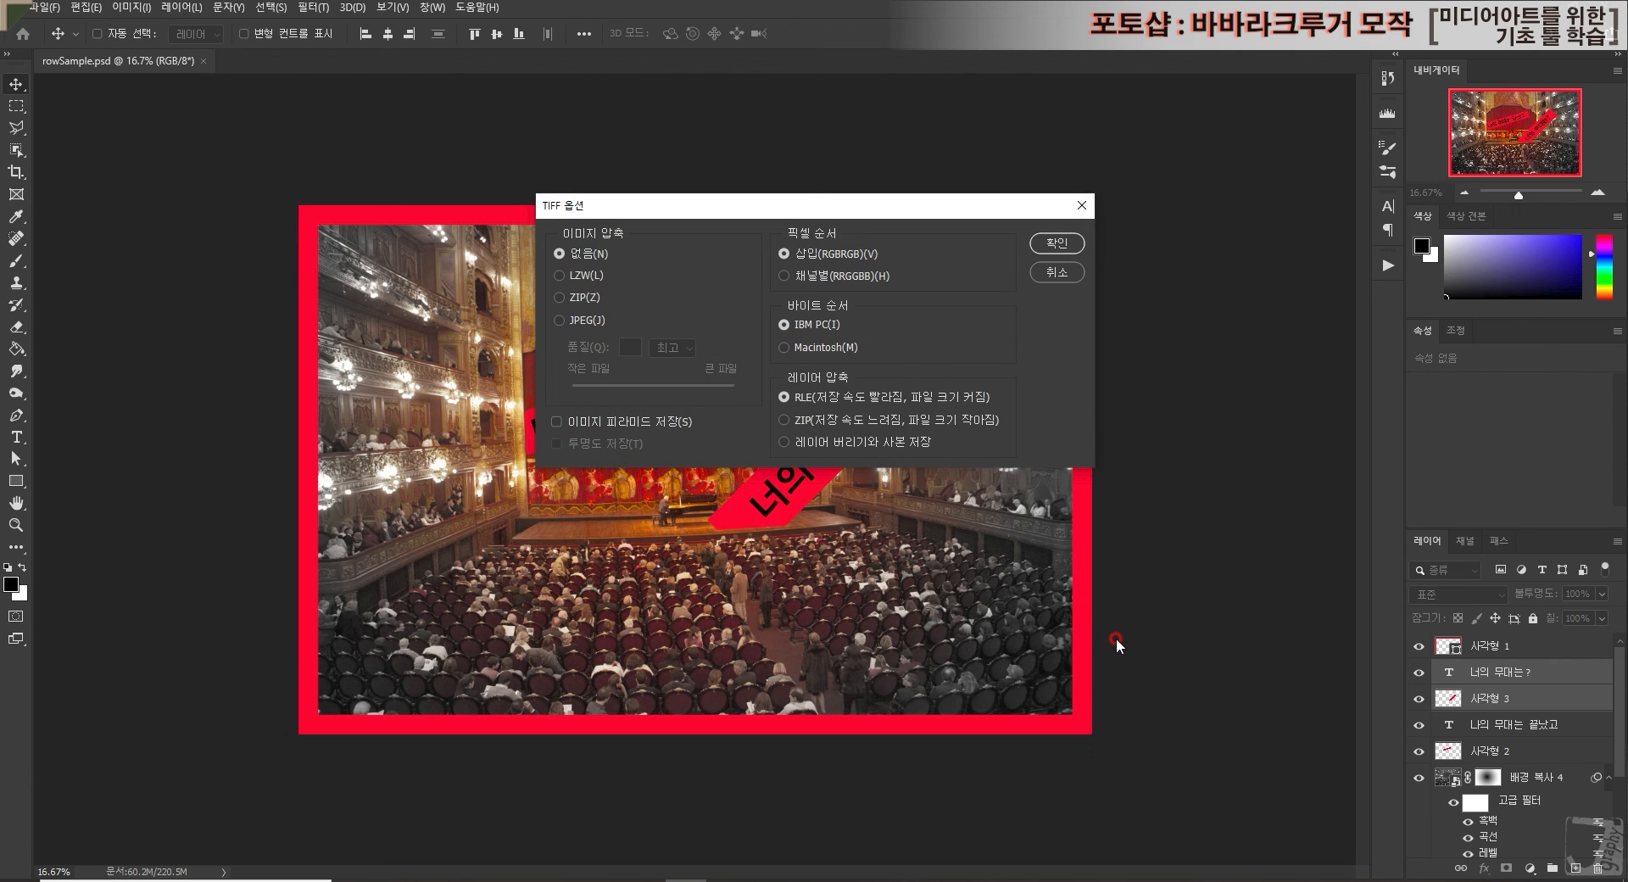
click(1075, 247)
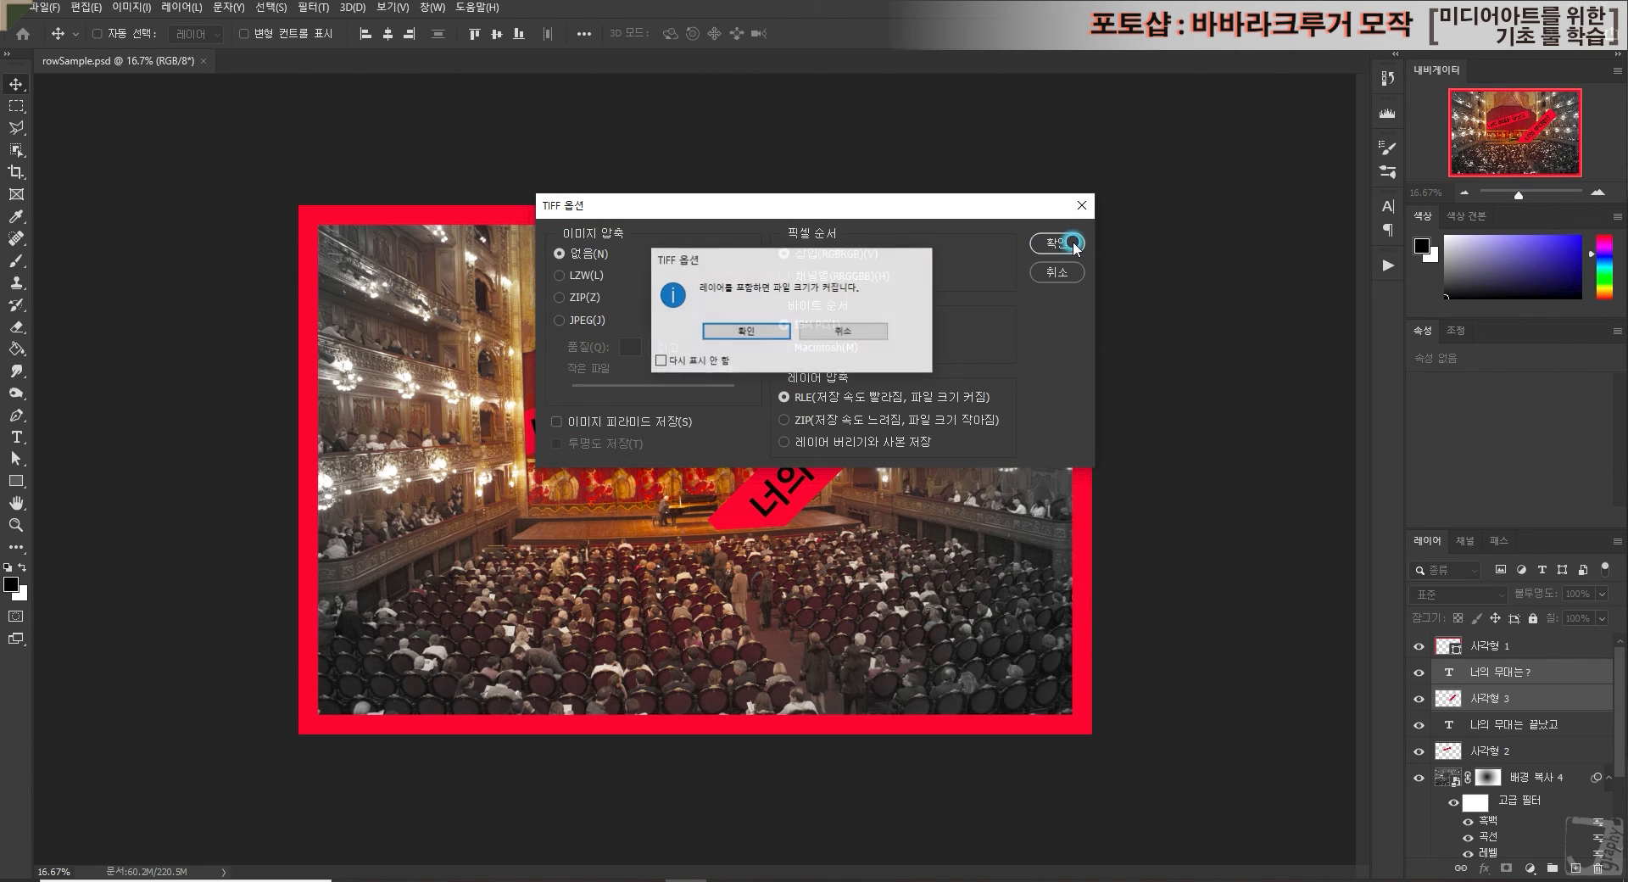
click(742, 329)
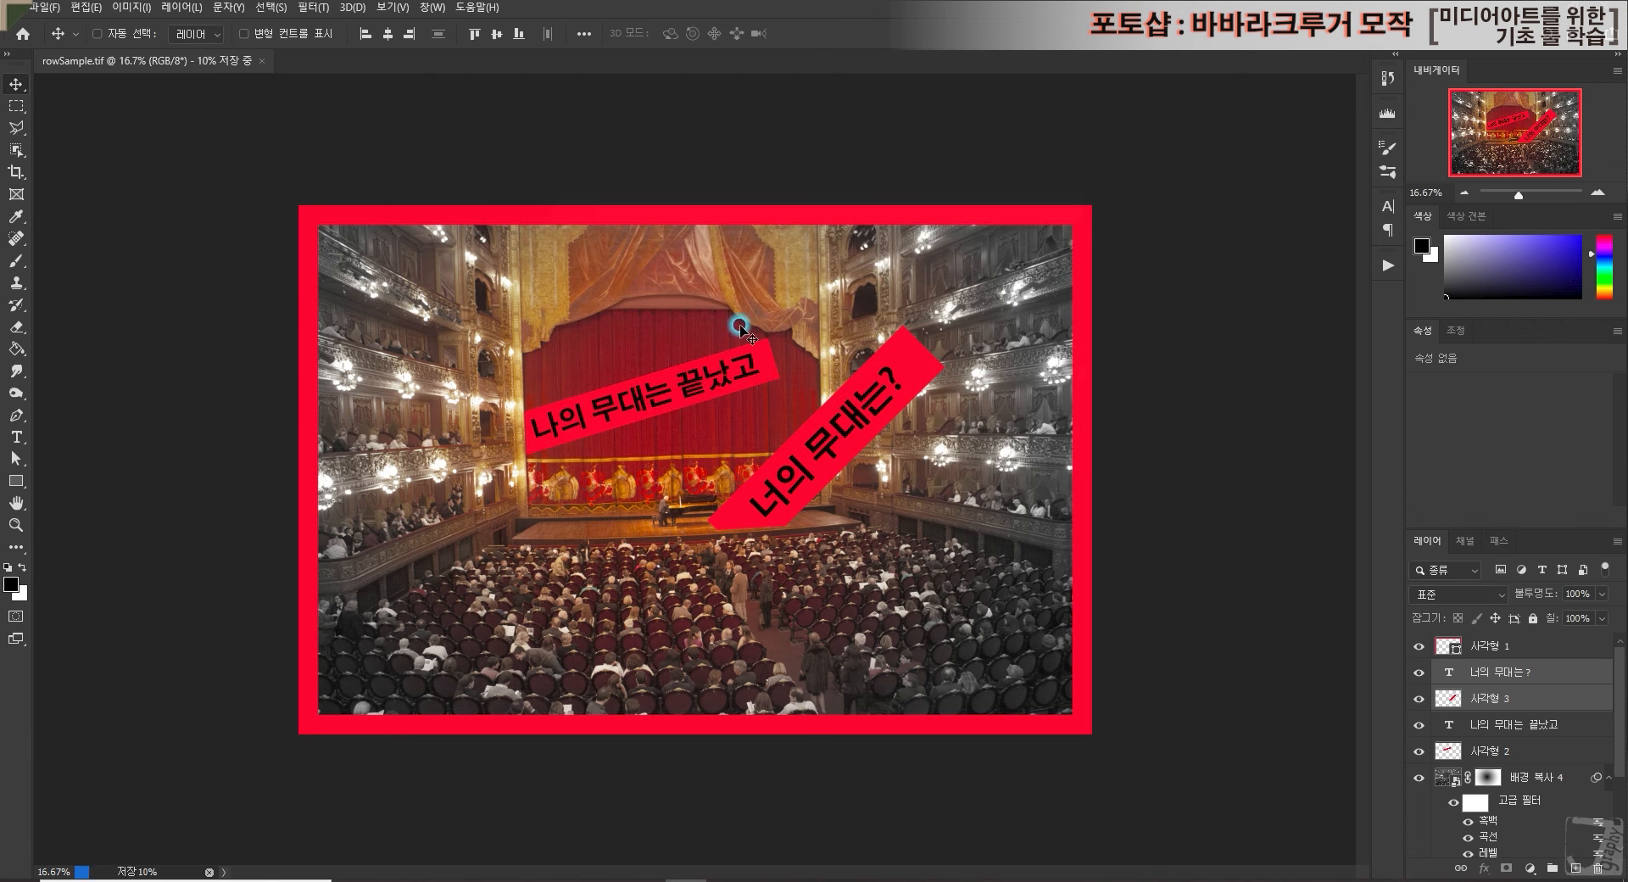
Step: Switch to File Explorer and compare the file details of the rowSample PSD and TIF versions on the DATA (G:) drive
click(420, 762)
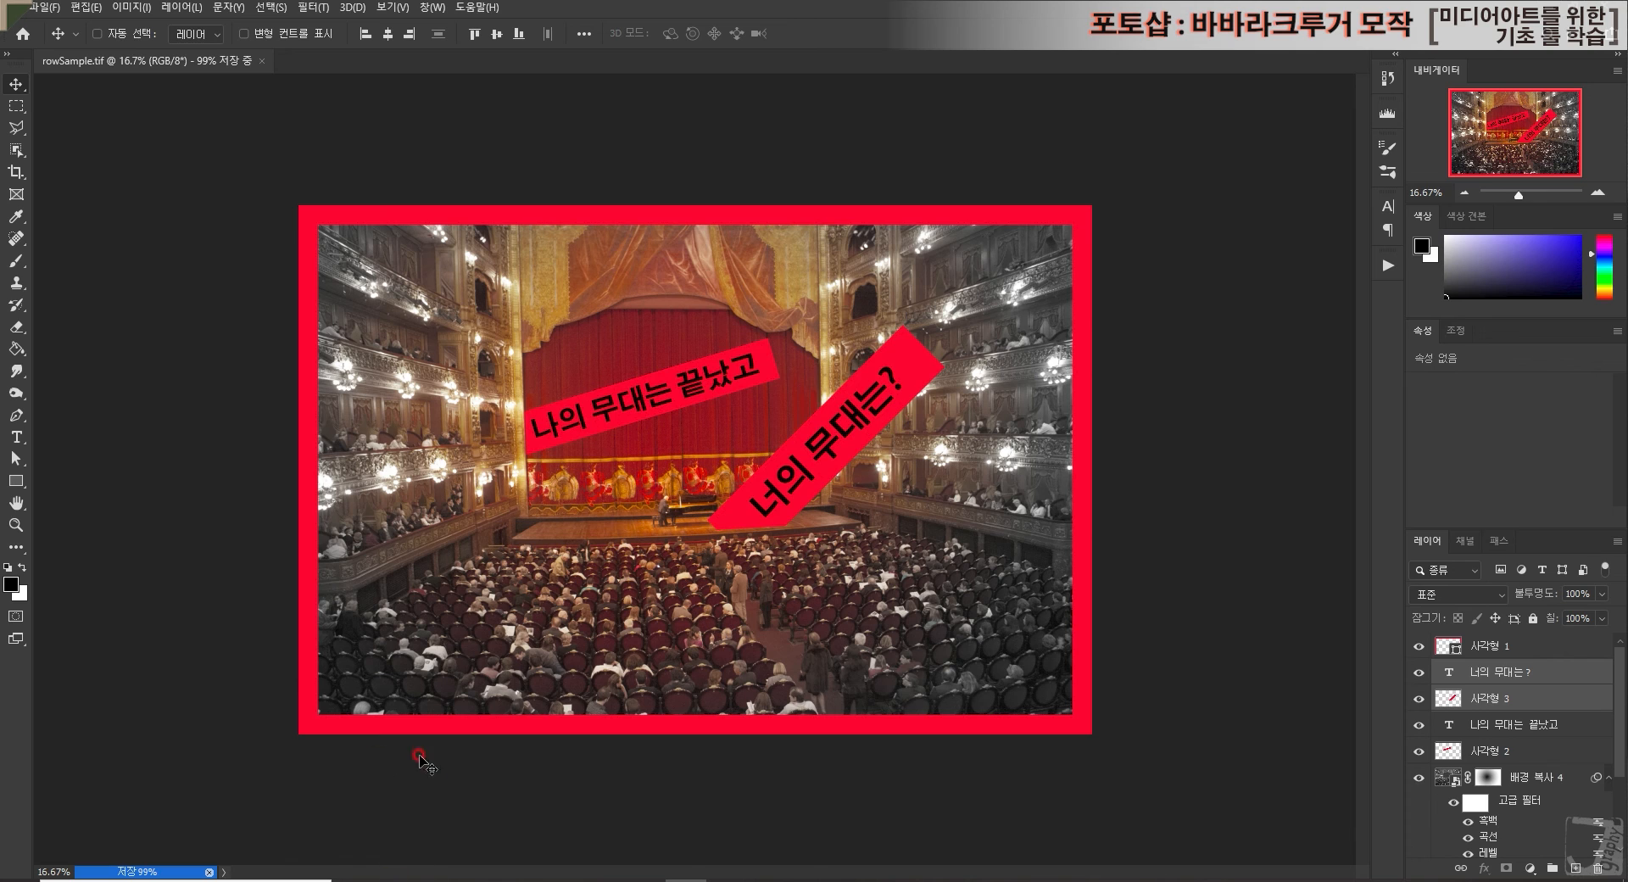
click(462, 809)
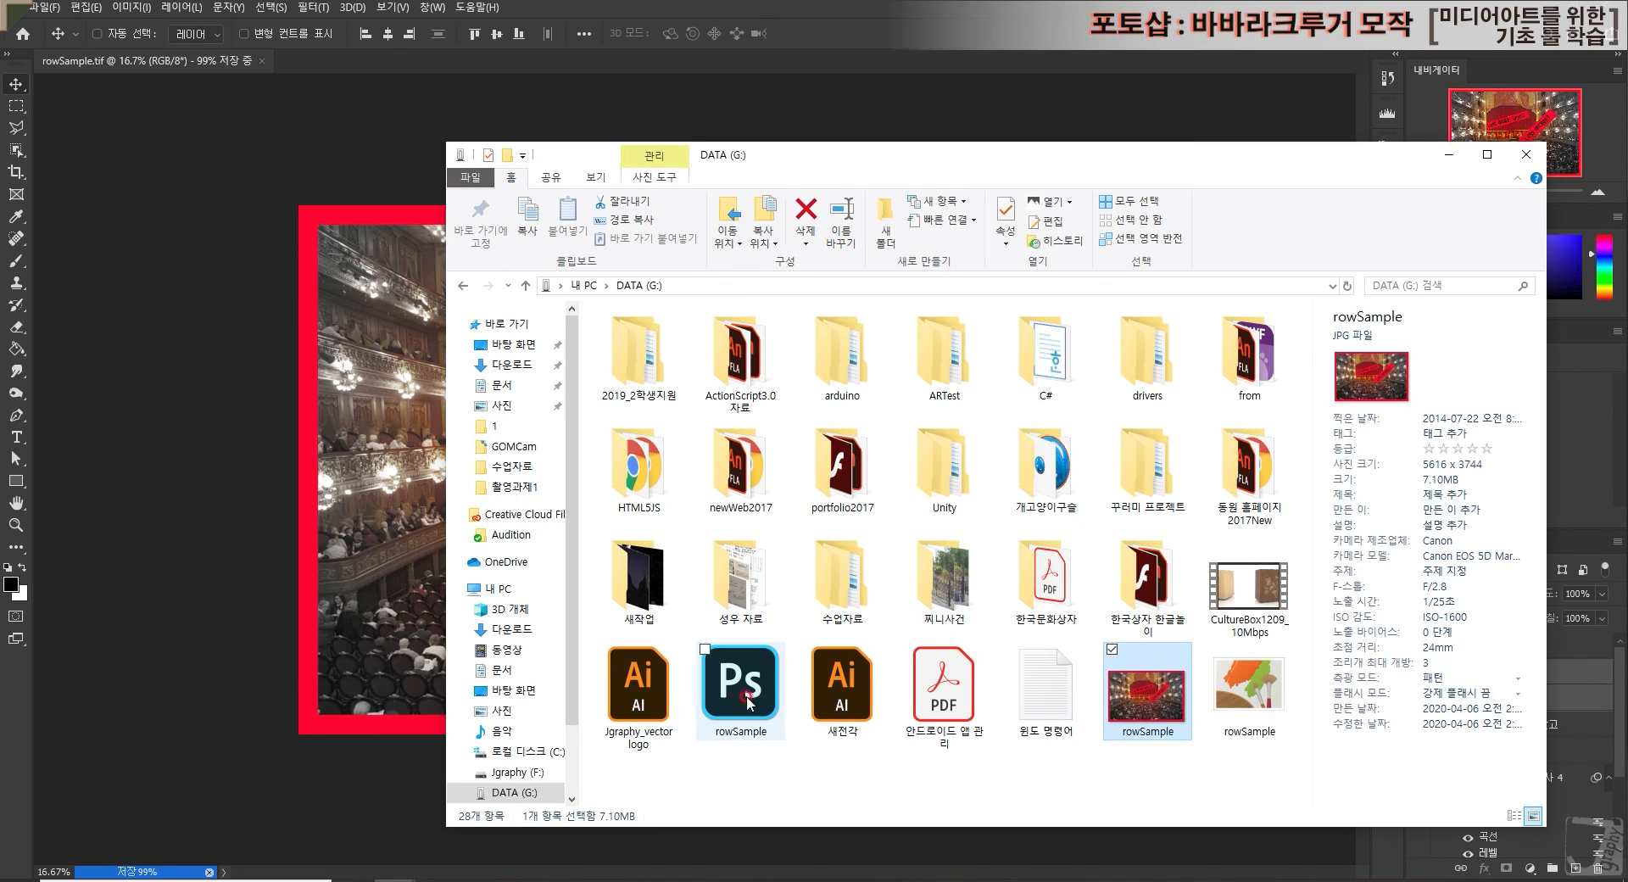
click(1117, 712)
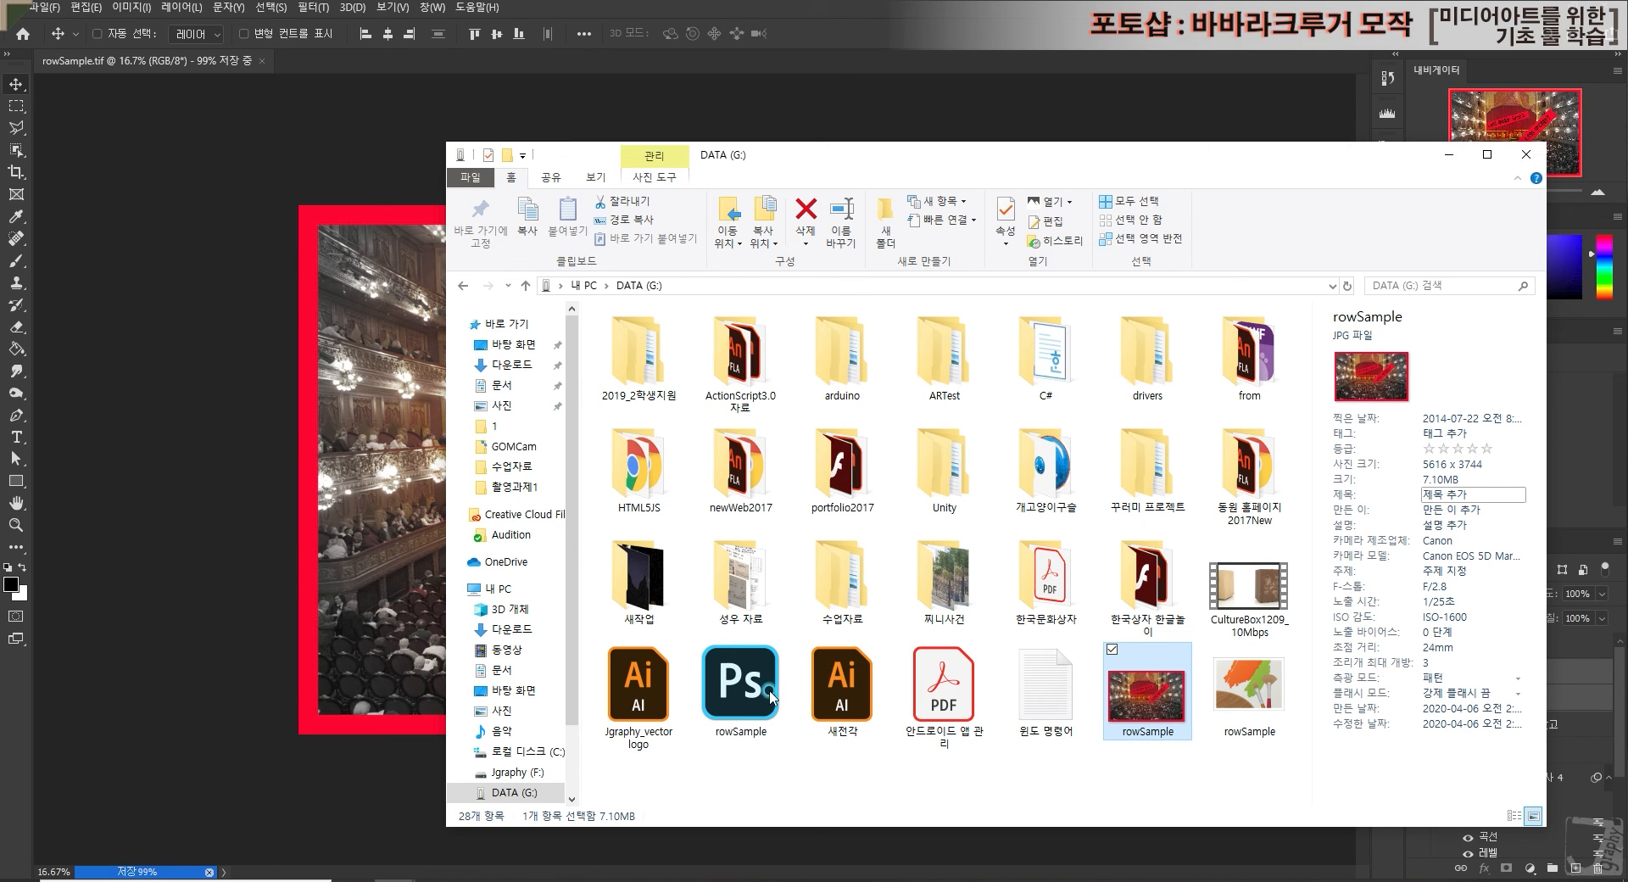
click(743, 719)
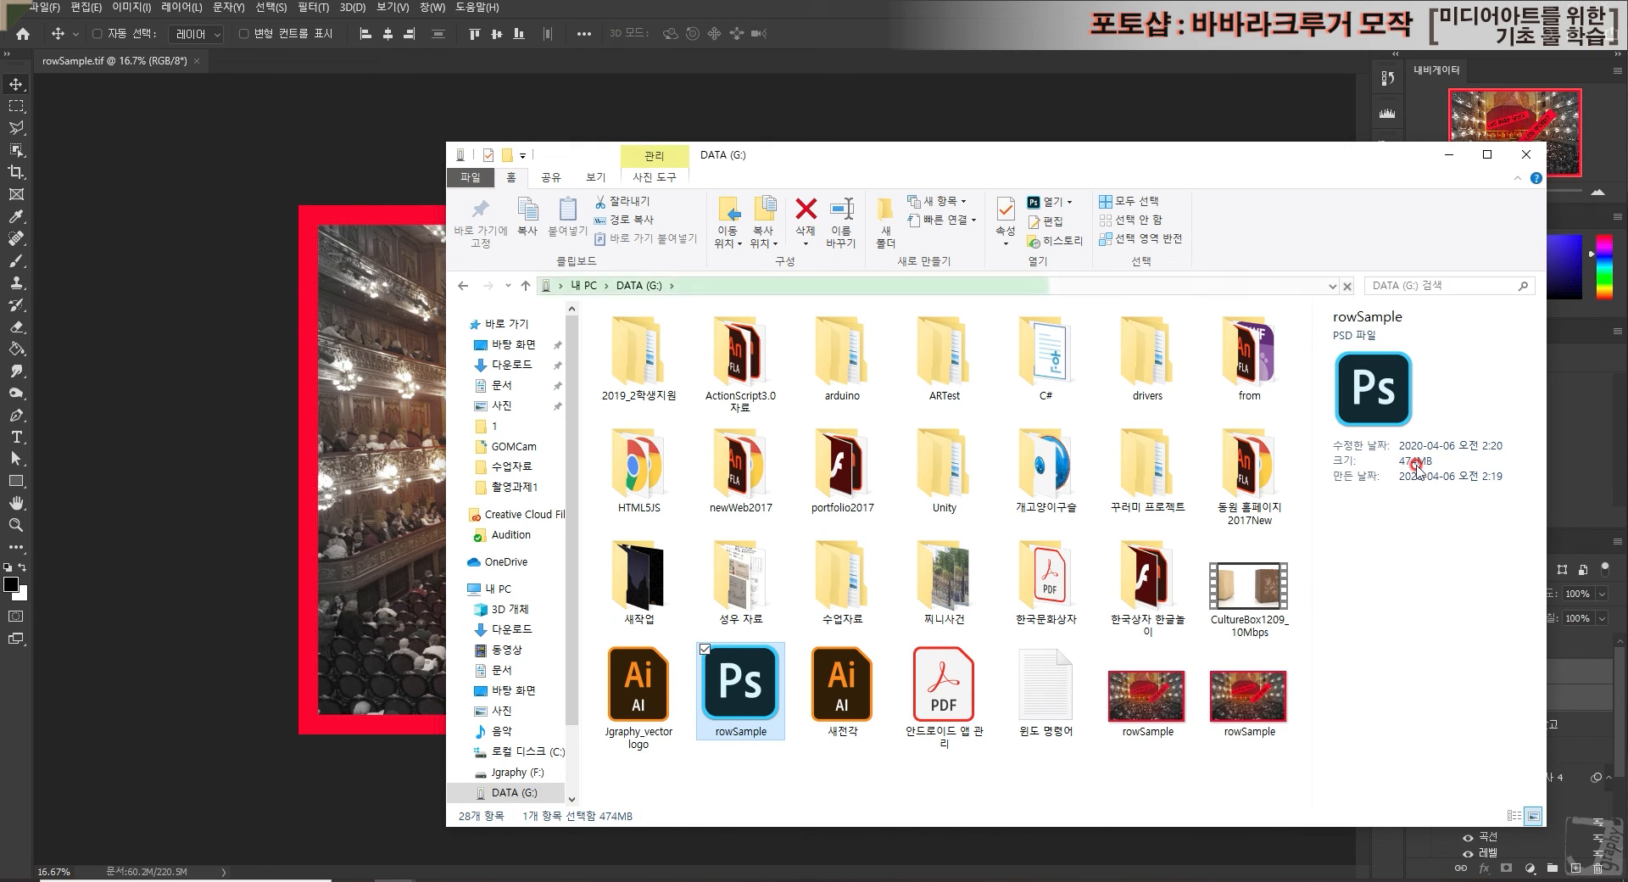
click(1254, 699)
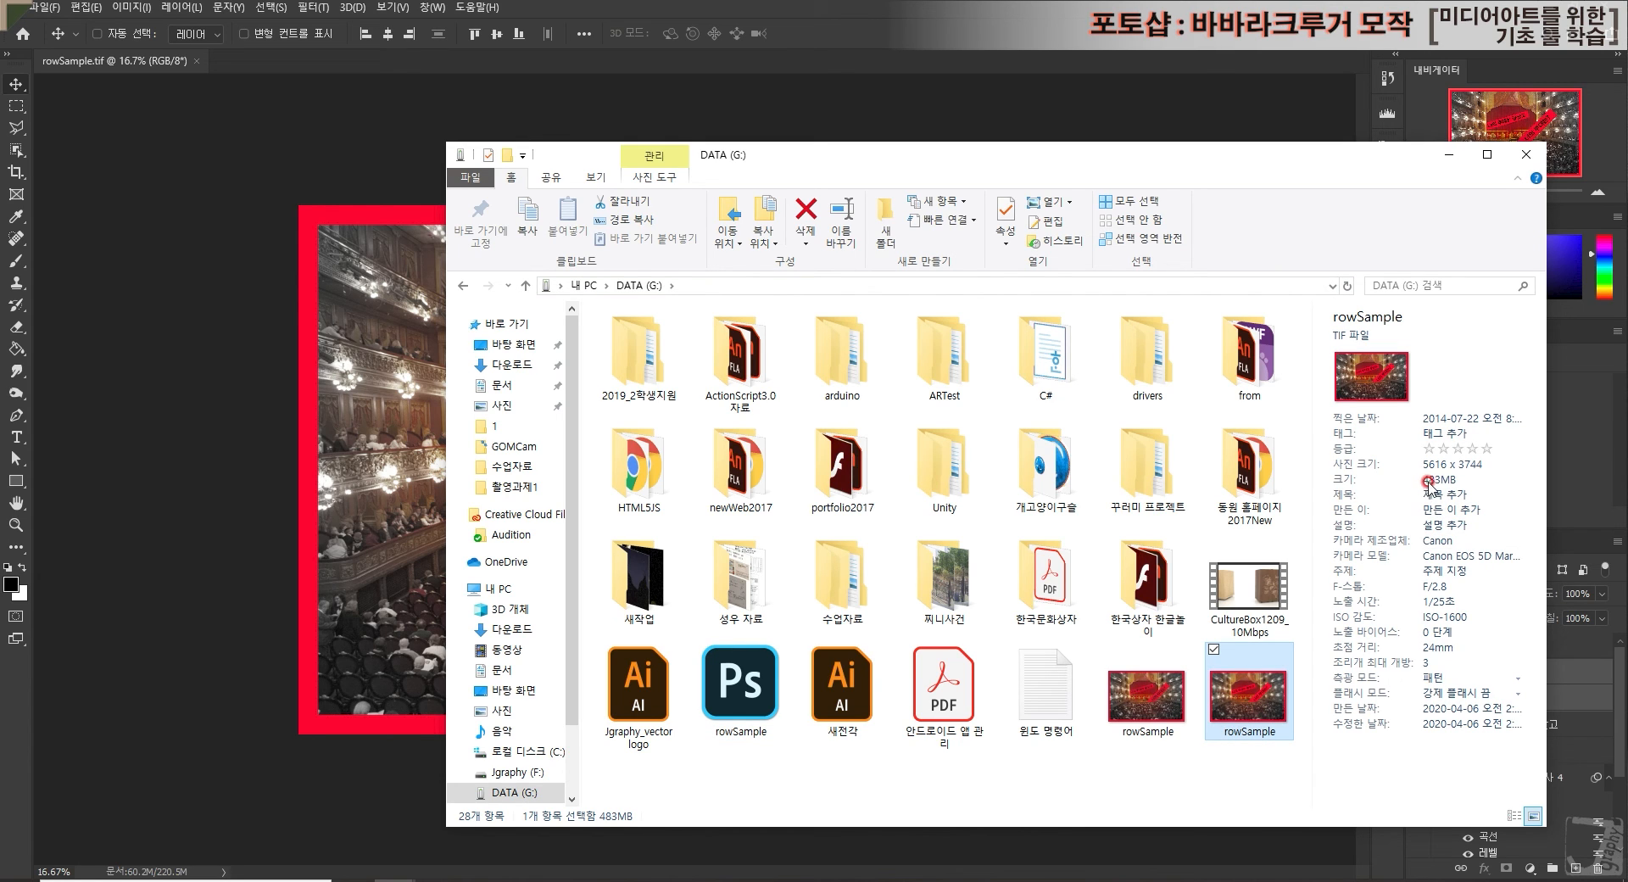
click(1257, 756)
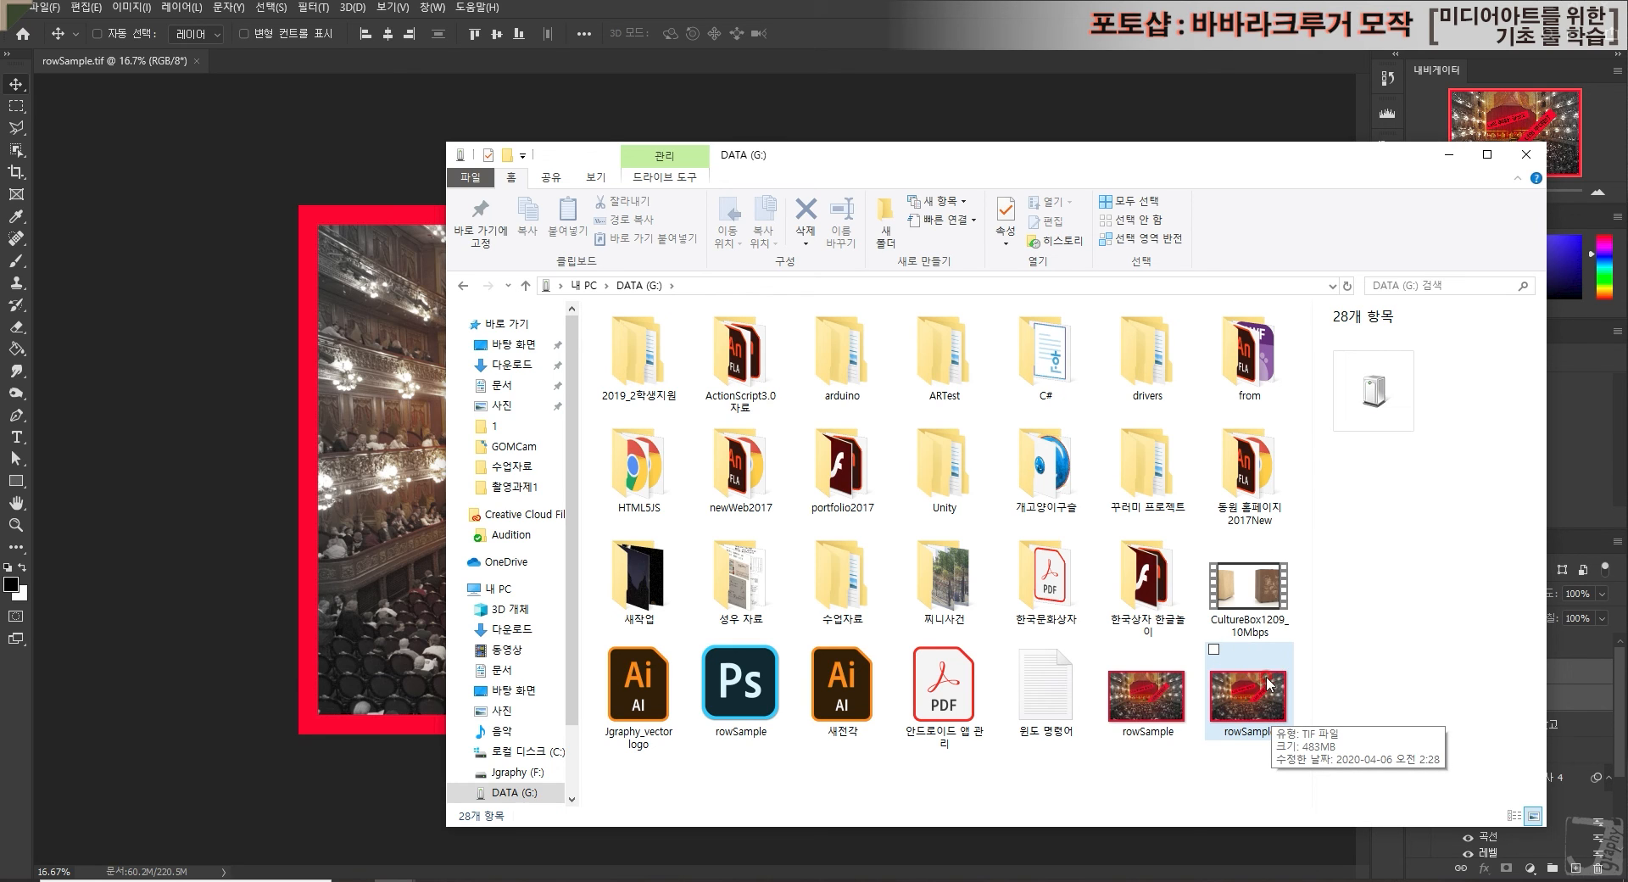
Step: View rowSample.tif in Windows 사진 뷰어 and close the viewer
click(1257, 719)
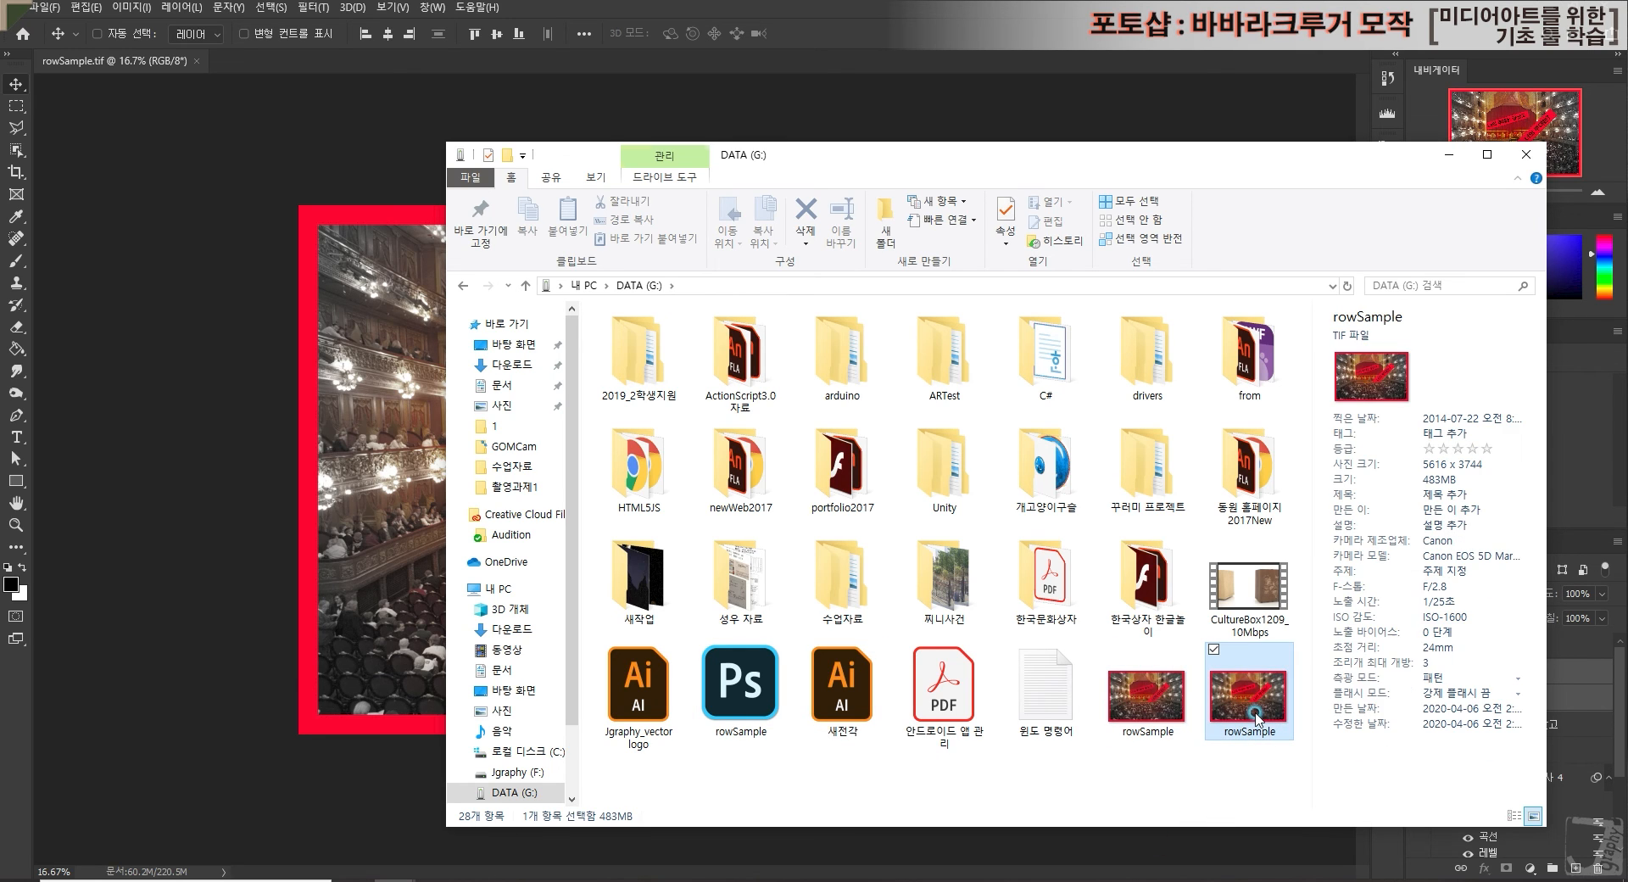
double_click(1259, 736)
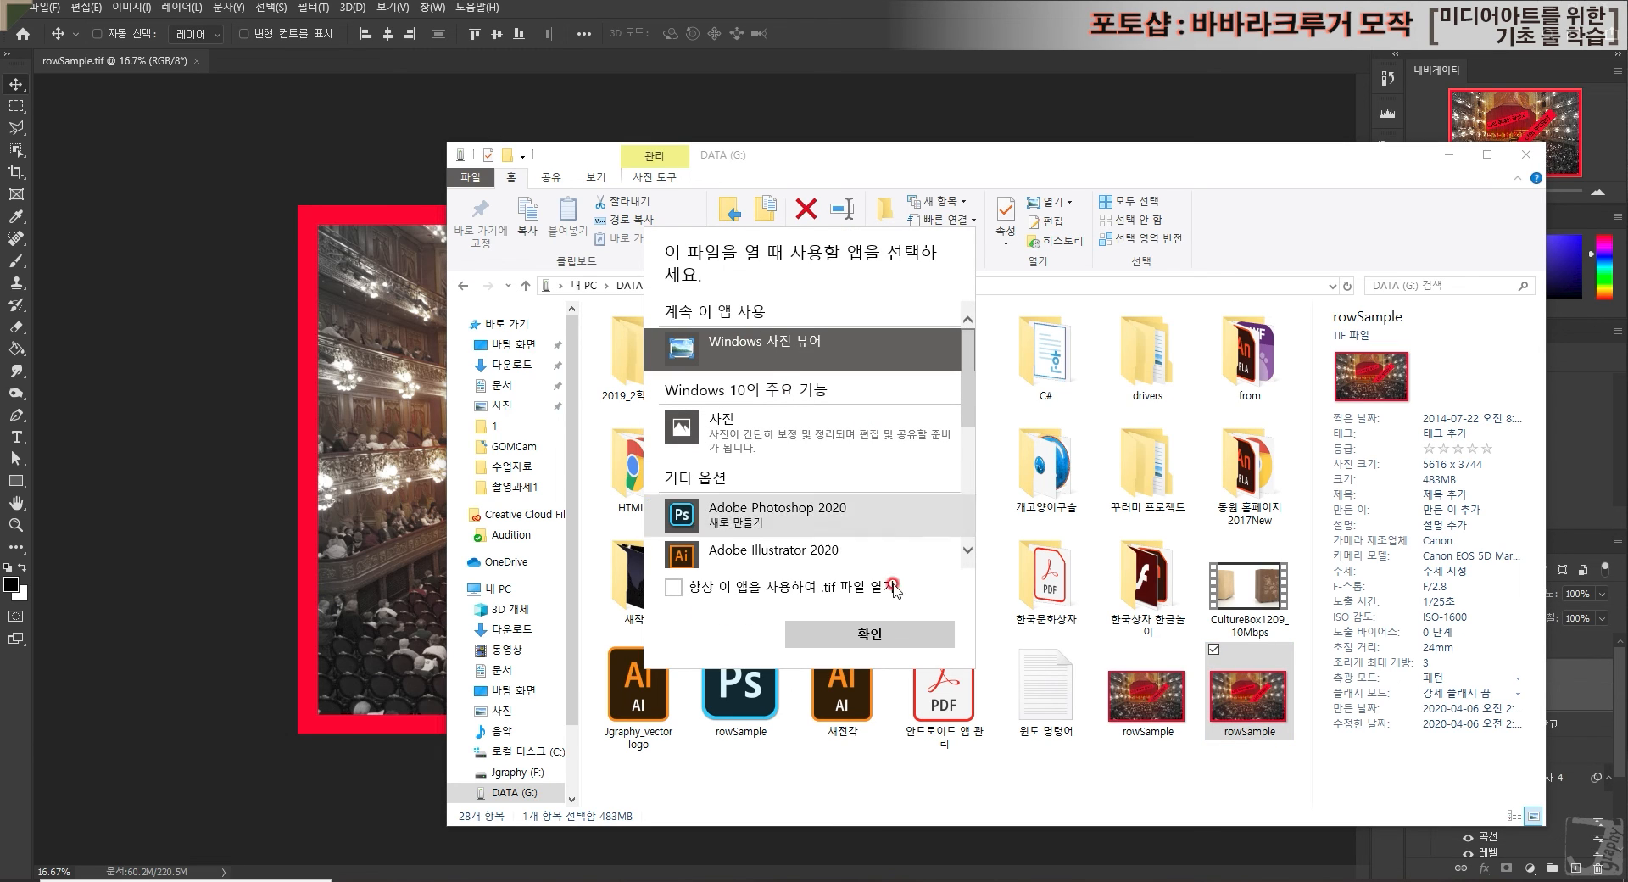
click(901, 646)
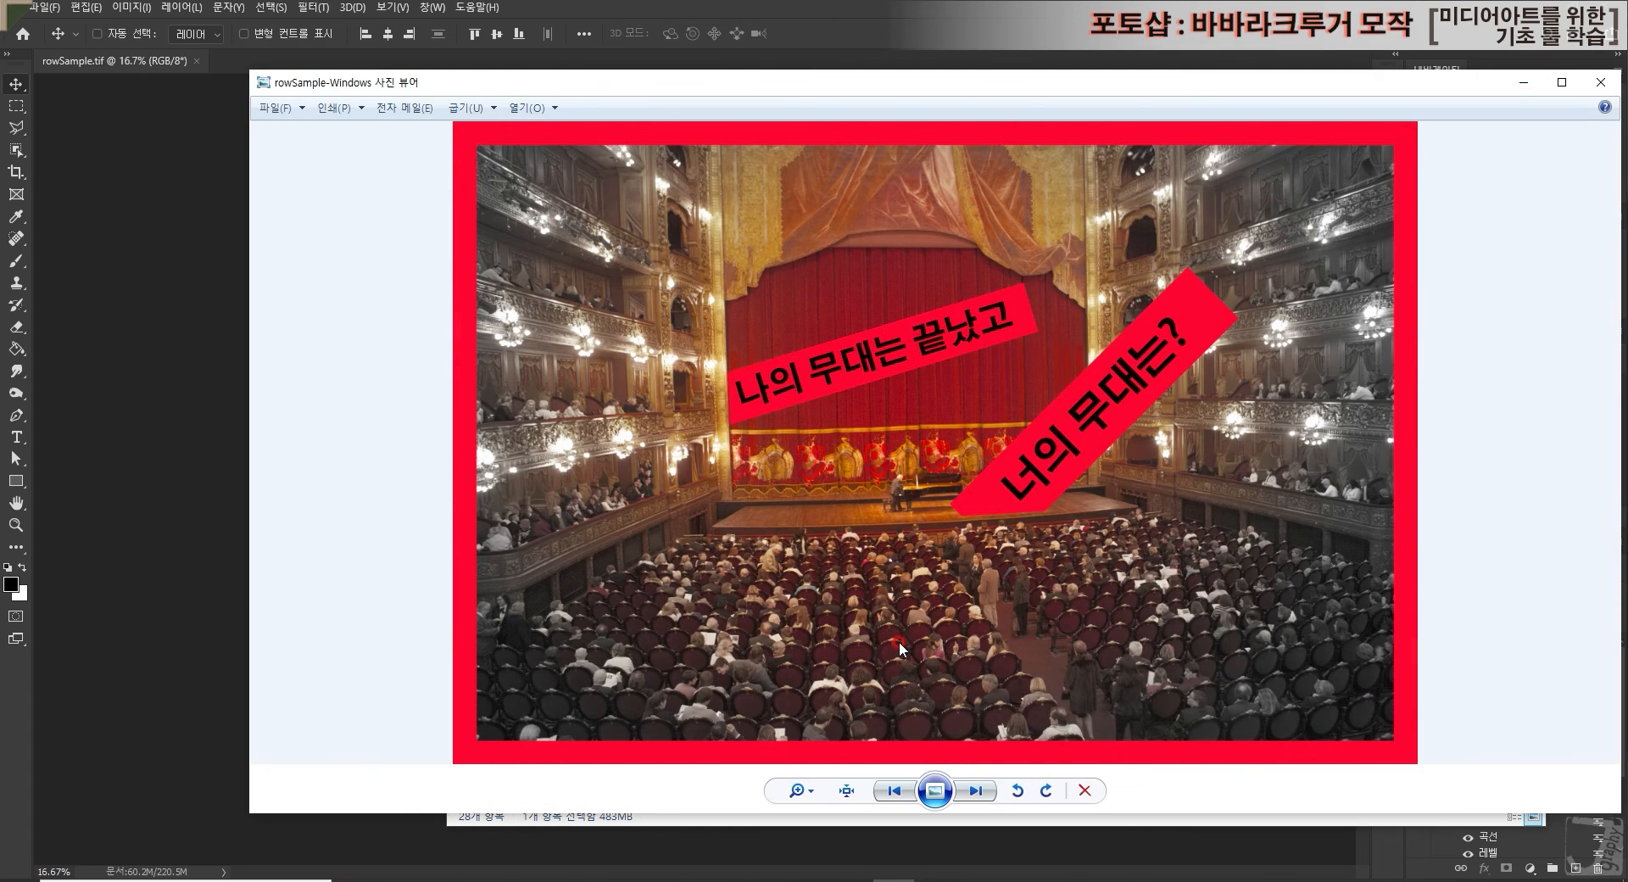
click(1601, 83)
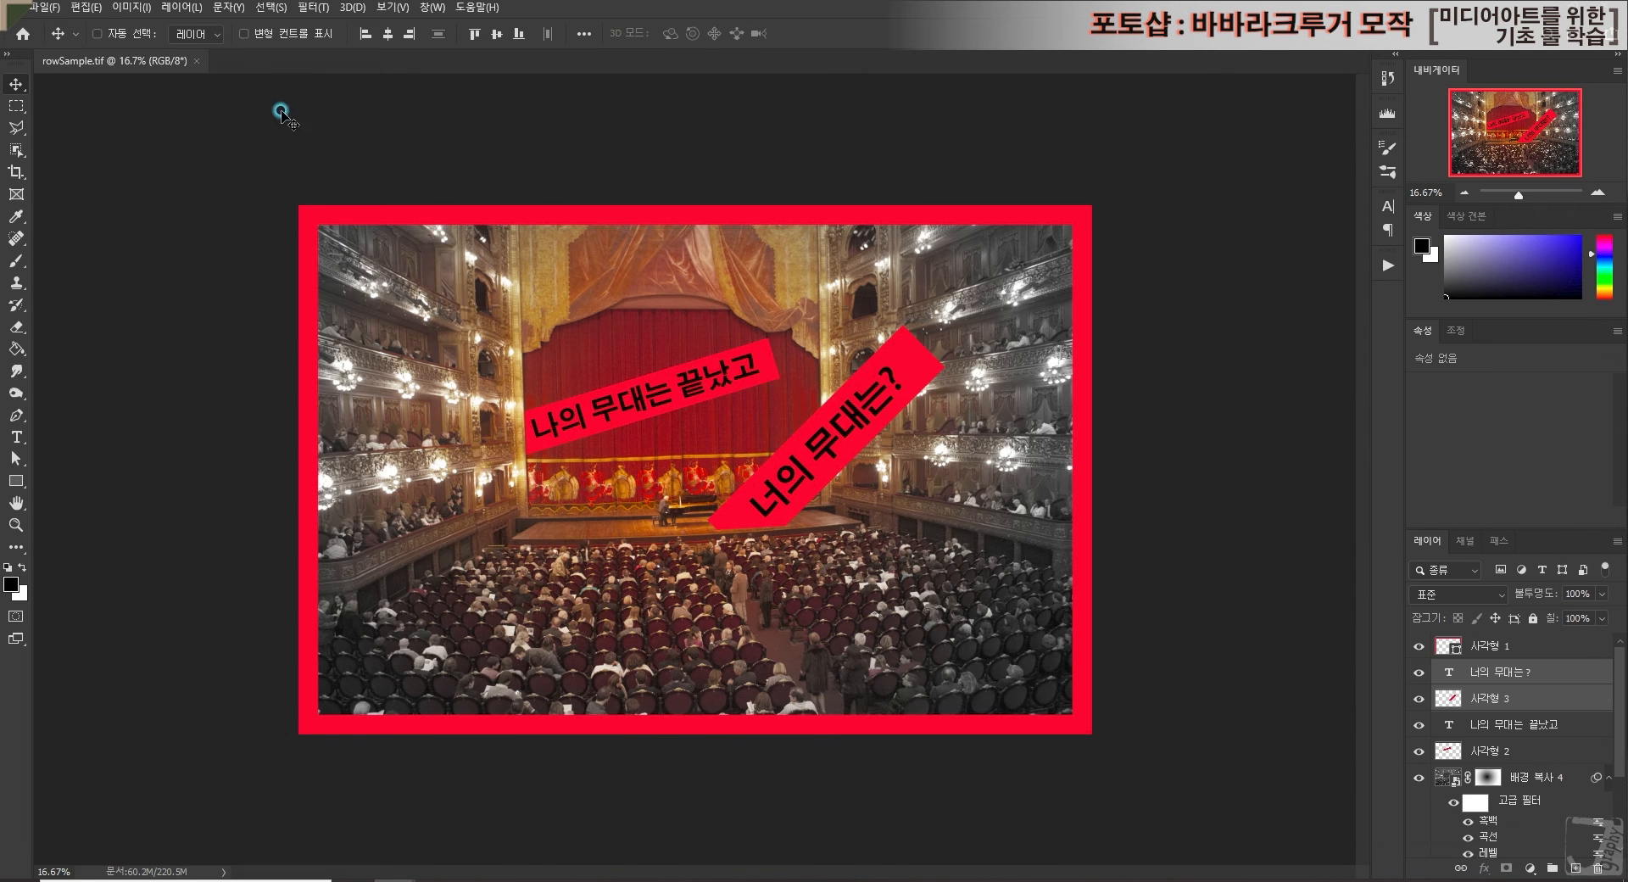
Step: Close the document in Photoshop and reopen rowSample.tif from the DATA (G:) folder in File Explorer
click(283, 110)
click(199, 60)
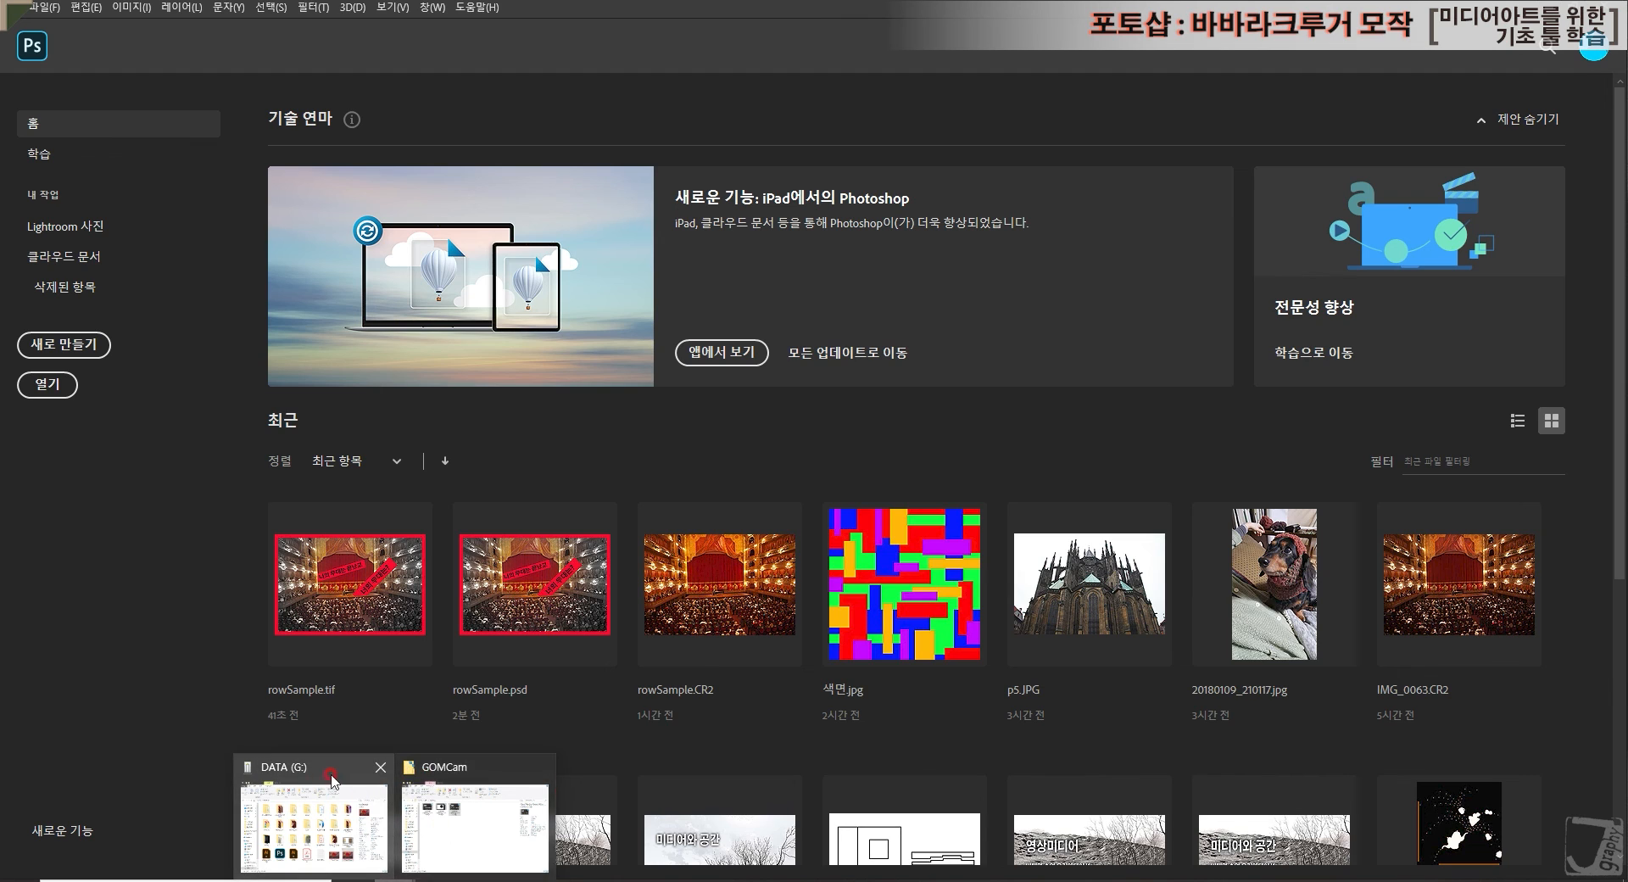
click(365, 801)
drag(1263, 700, 182, 598)
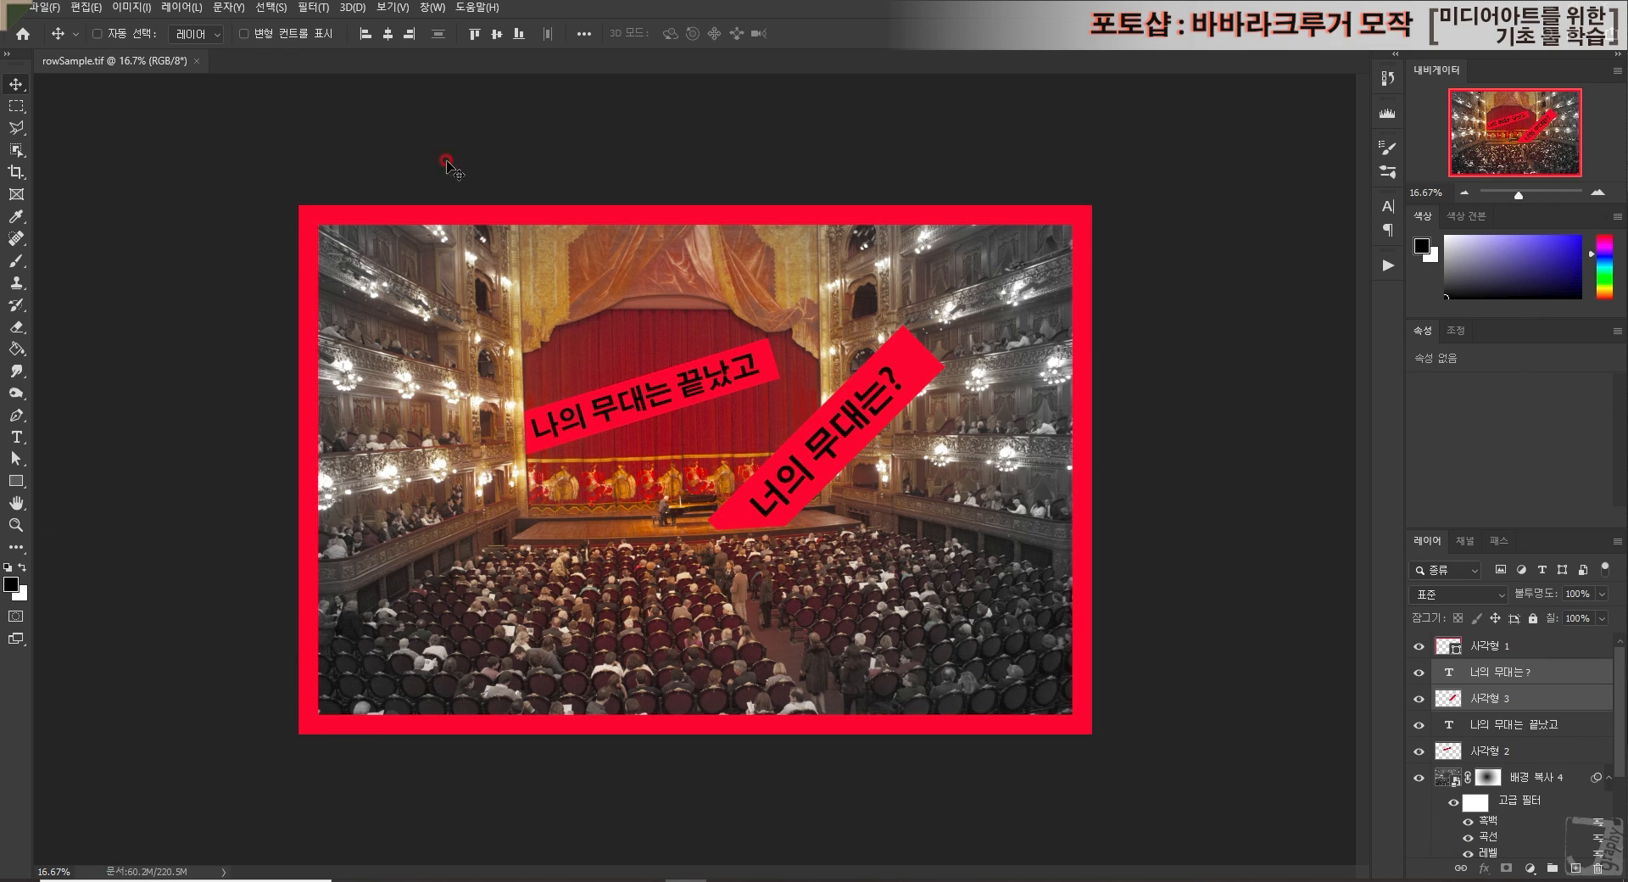
Step: Flatten all layers of rowSample.tif into a single background layer
mouse_move(1617, 695)
mouse_down()
mouse_move(1621, 820)
mouse_move(1620, 706)
mouse_up()
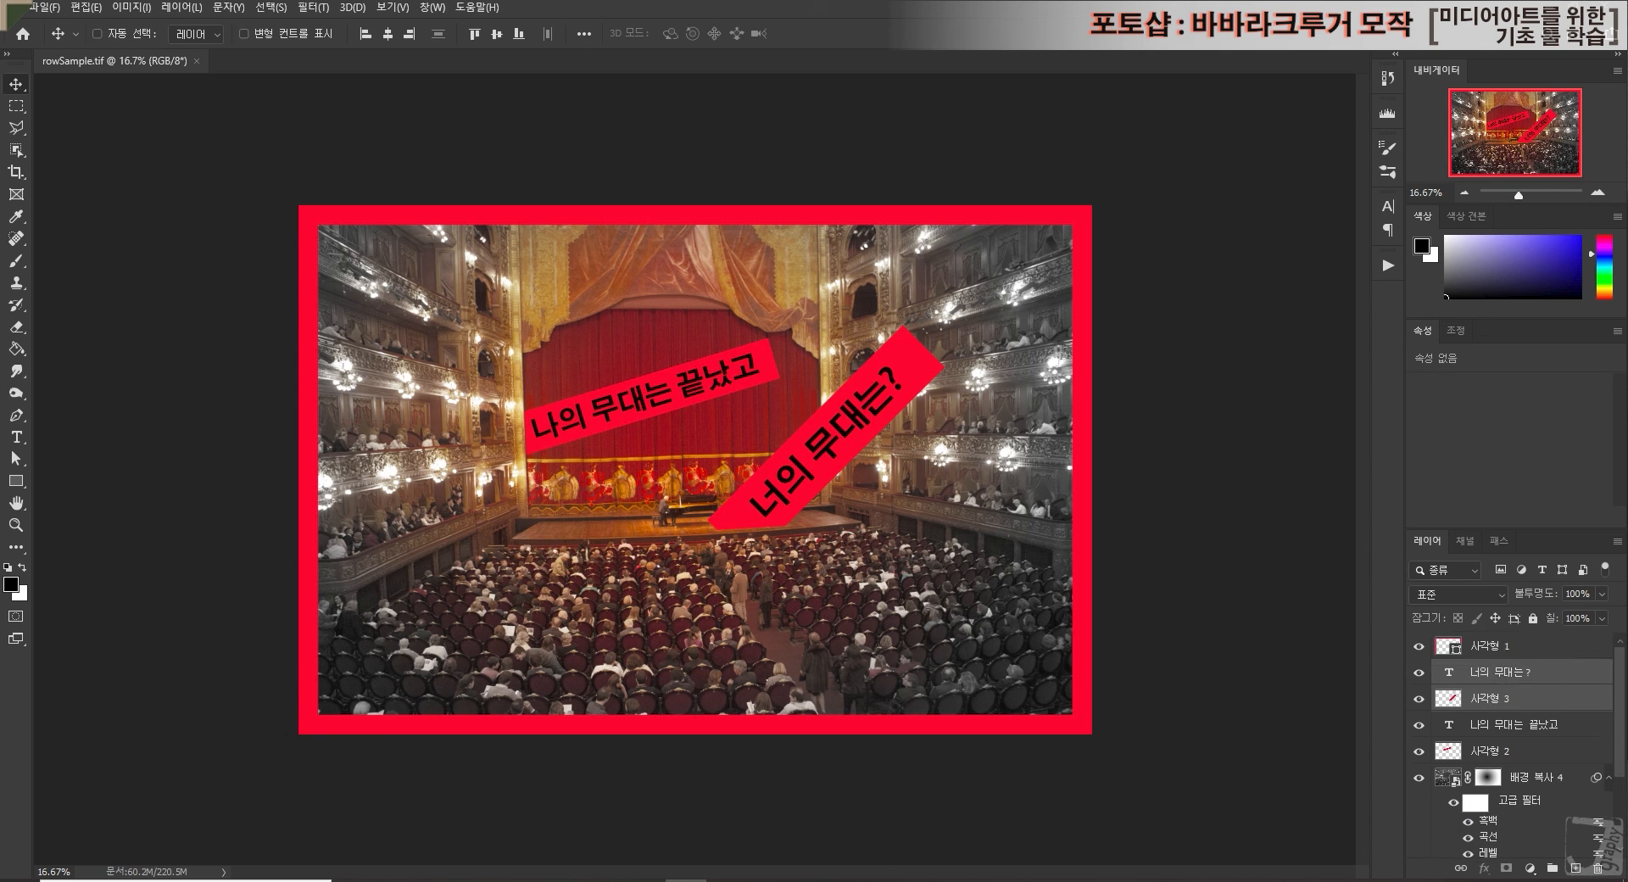
right_click(1507, 646)
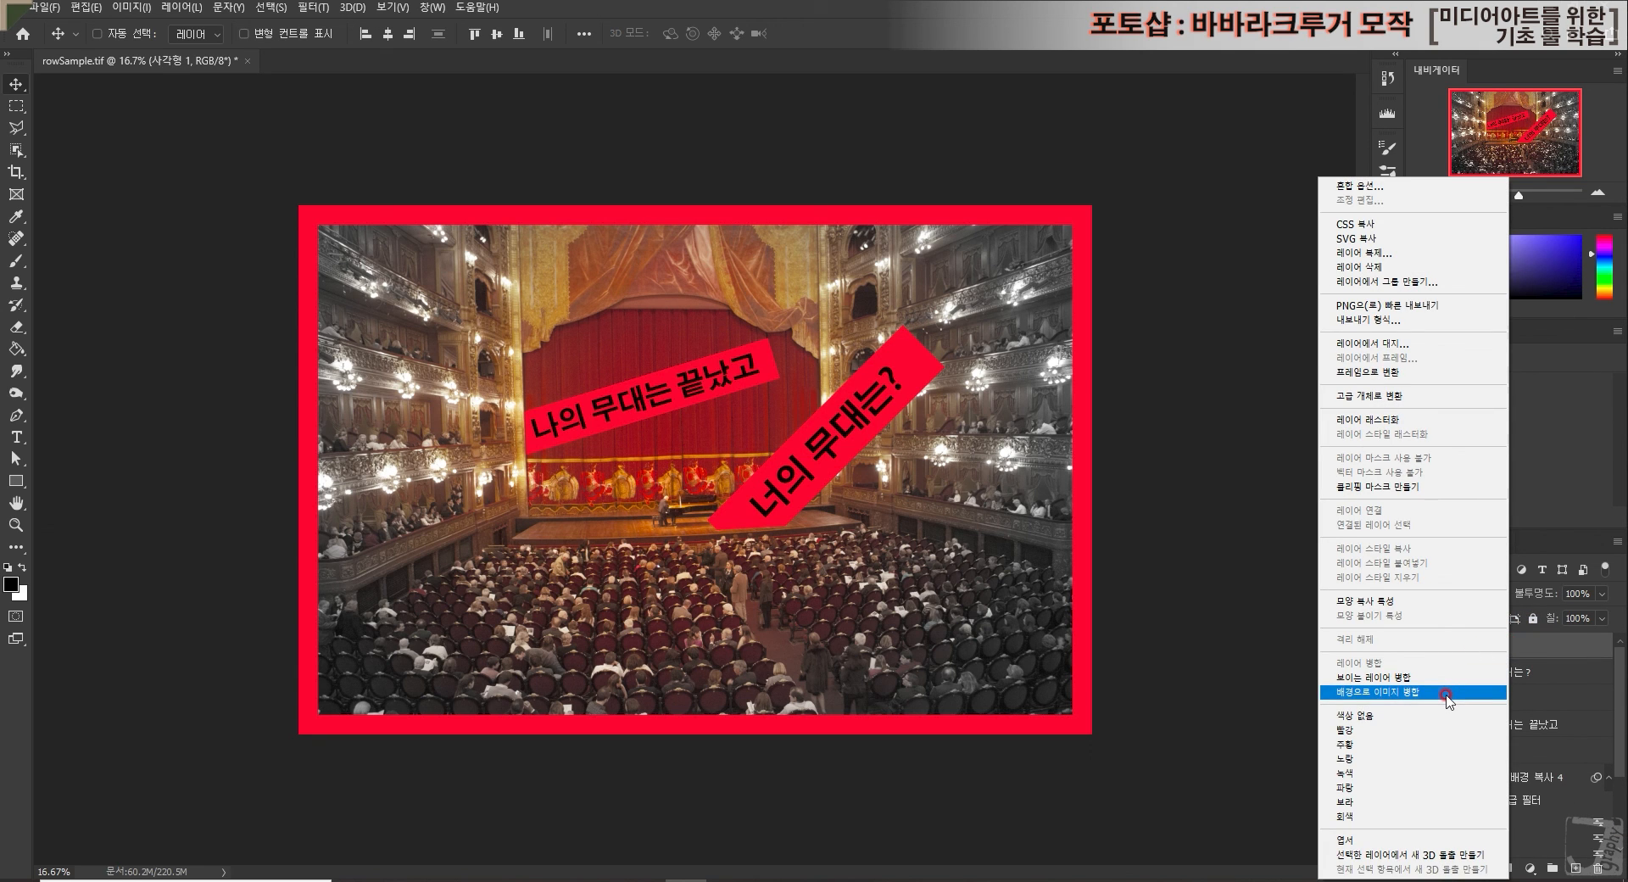
click(1412, 691)
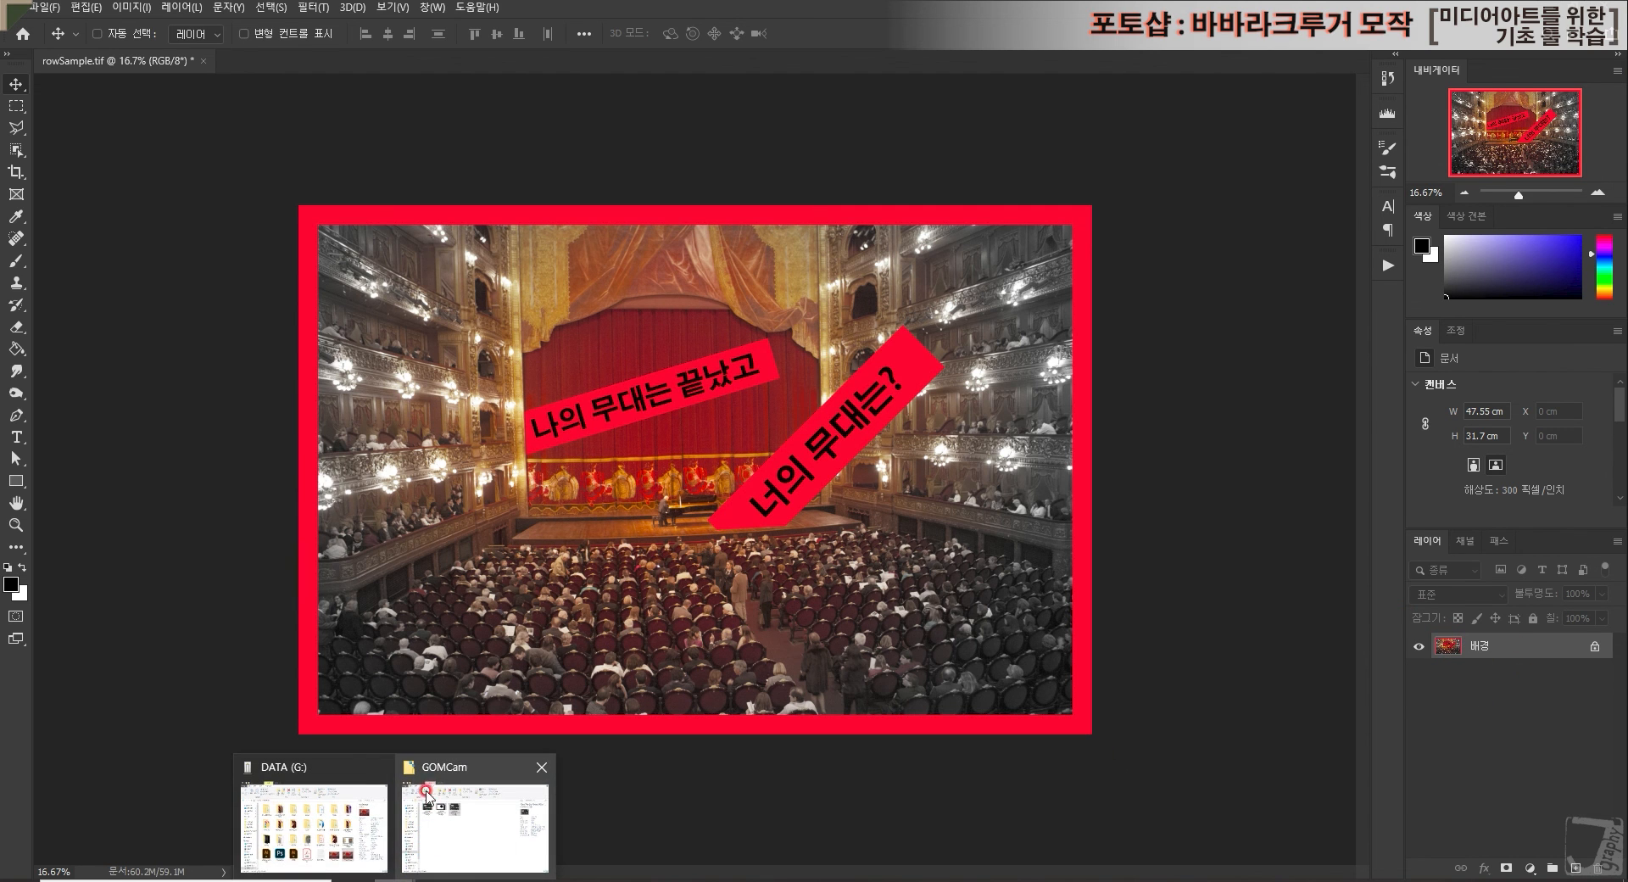
Step: Open rowSample.jpg from the DATA (G:) folder in Photoshop and compare its layers with those of the flattened rowSample.tif
click(475, 814)
click(1146, 697)
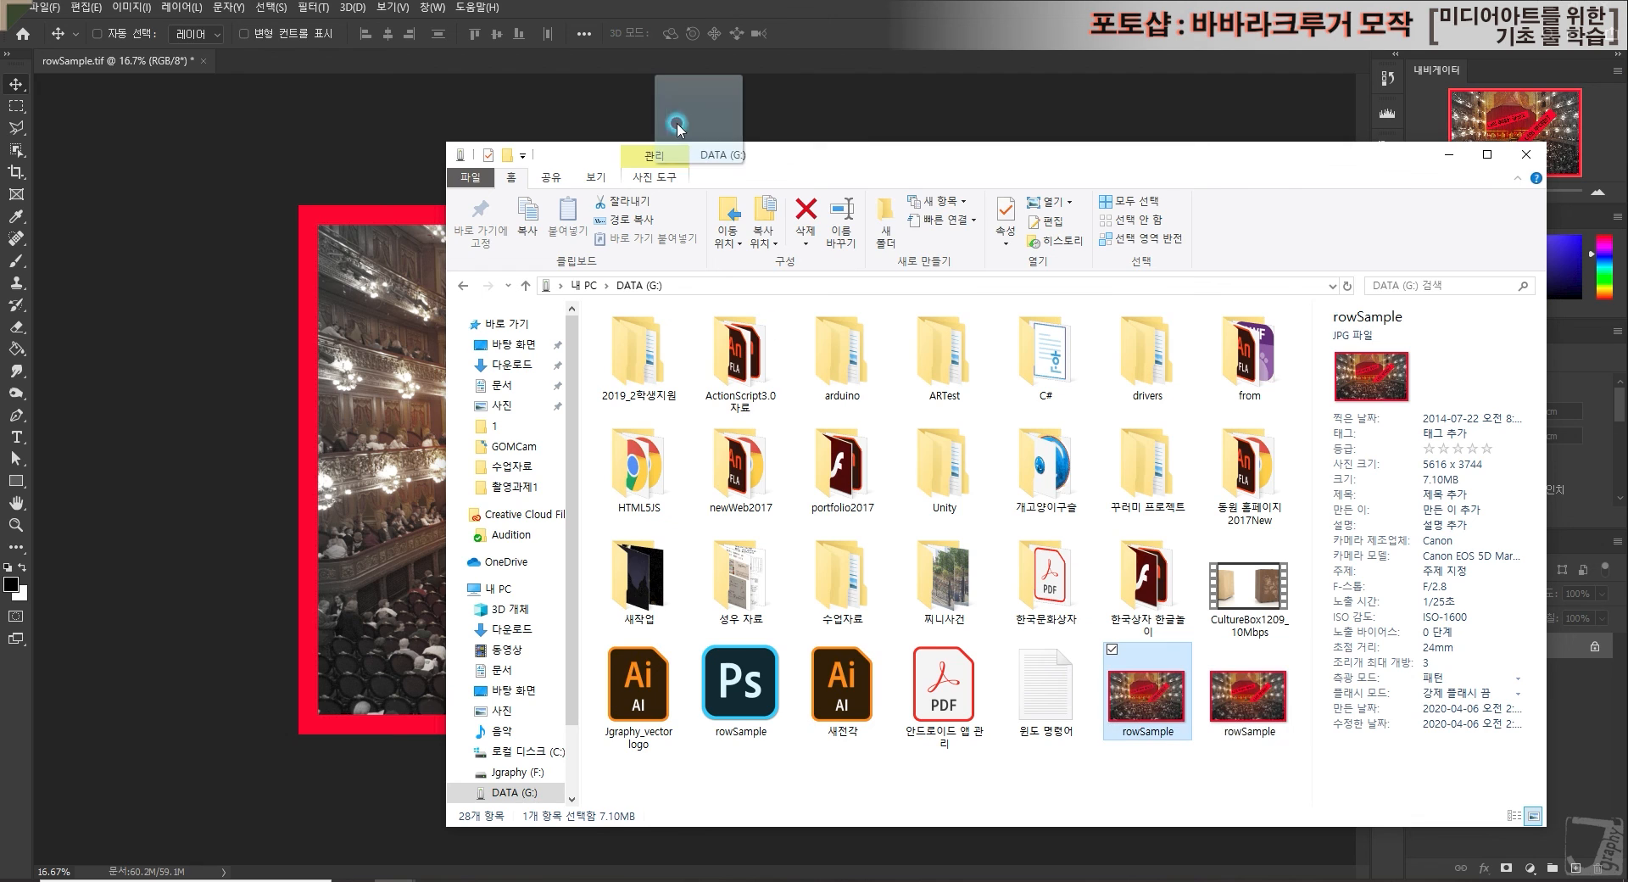
click(652, 65)
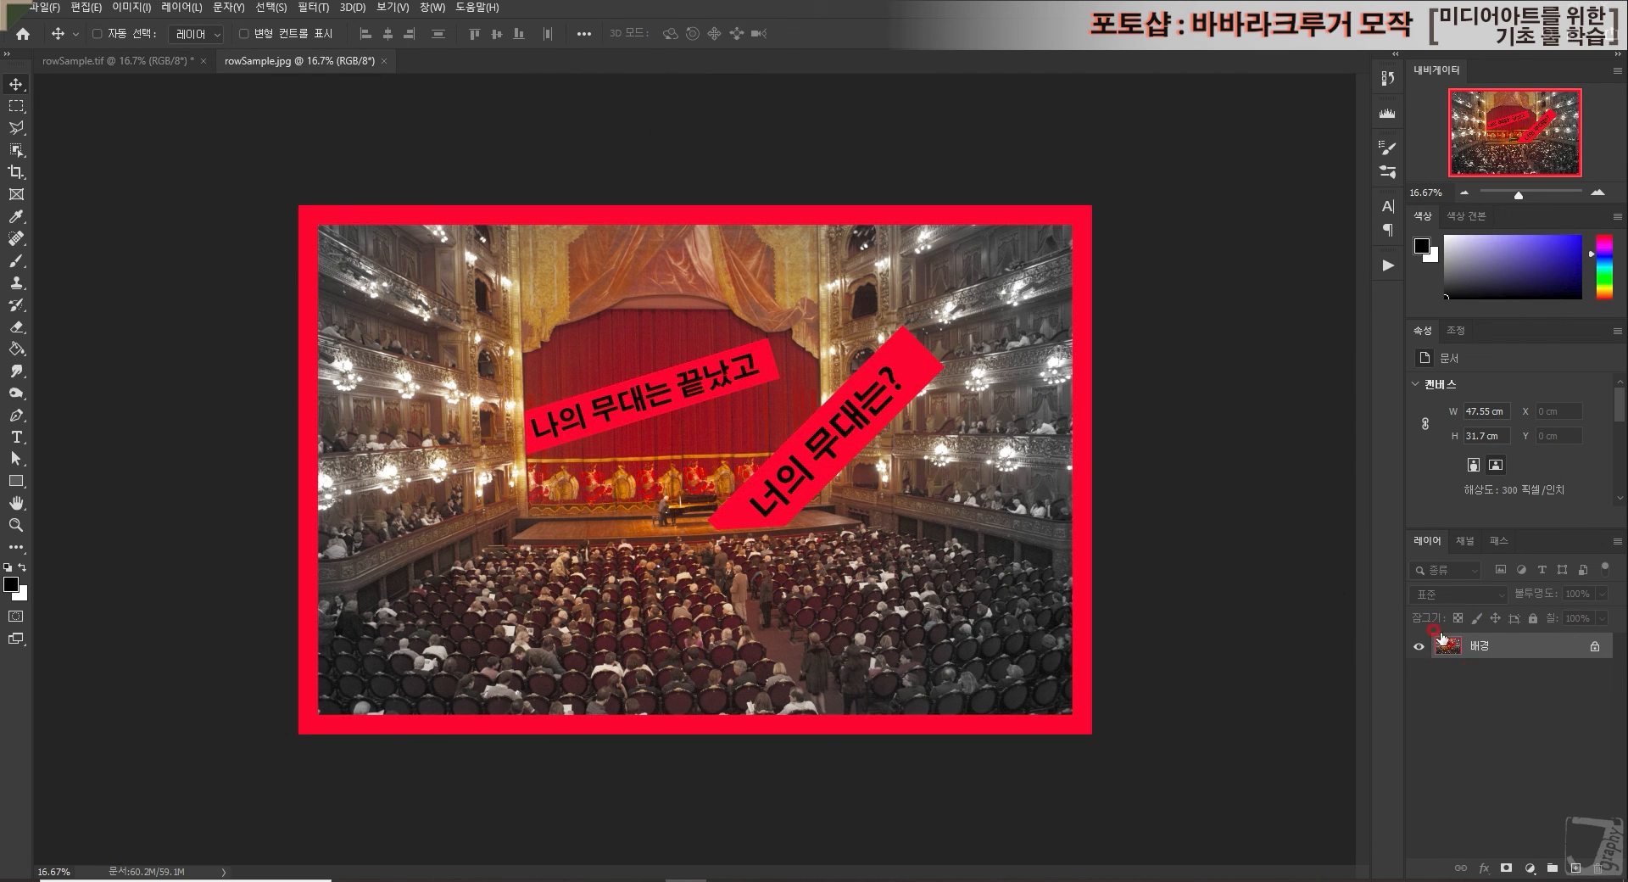
click(119, 61)
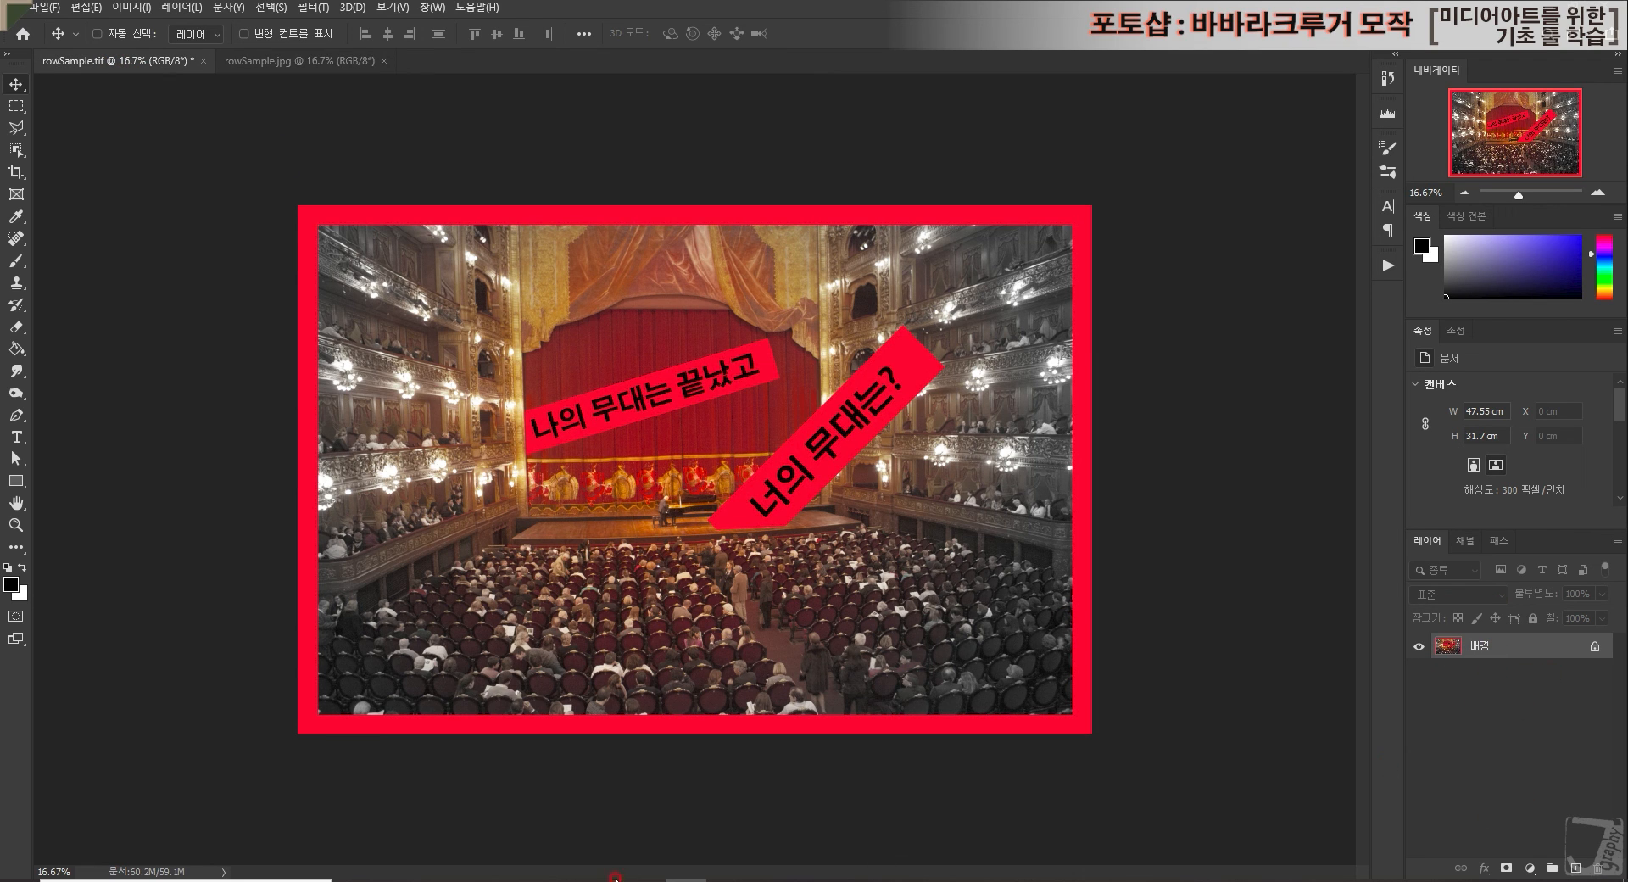
mouse_move(314, 878)
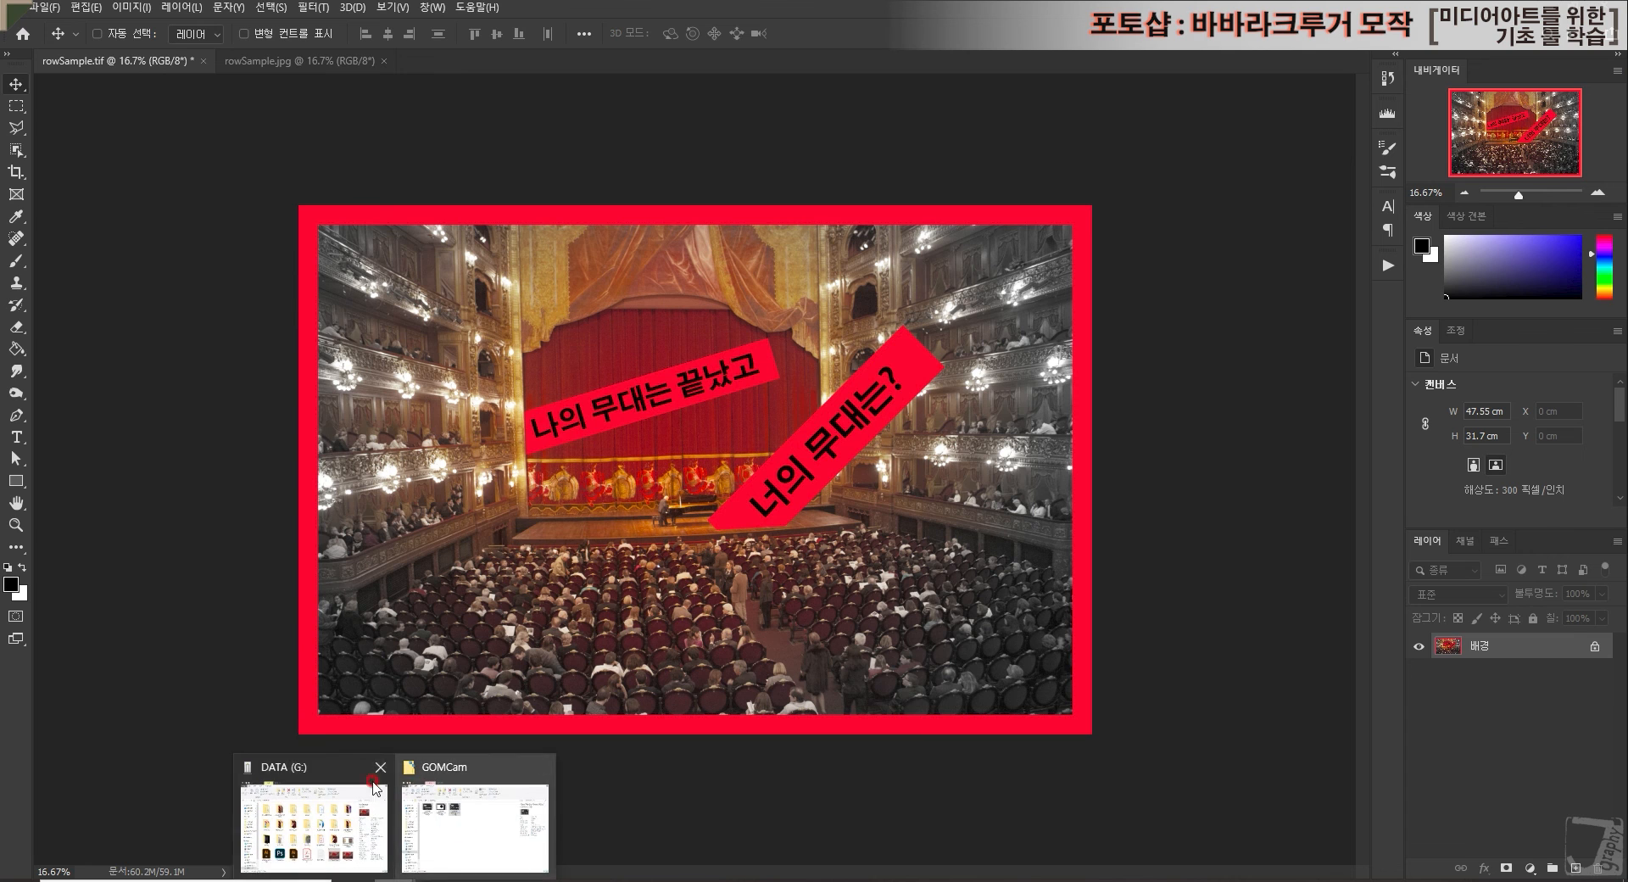
Step: Open rowSample.psd from the DATA (G:) folder as a separate document in Photoshop
click(308, 770)
drag(763, 725, 810, 59)
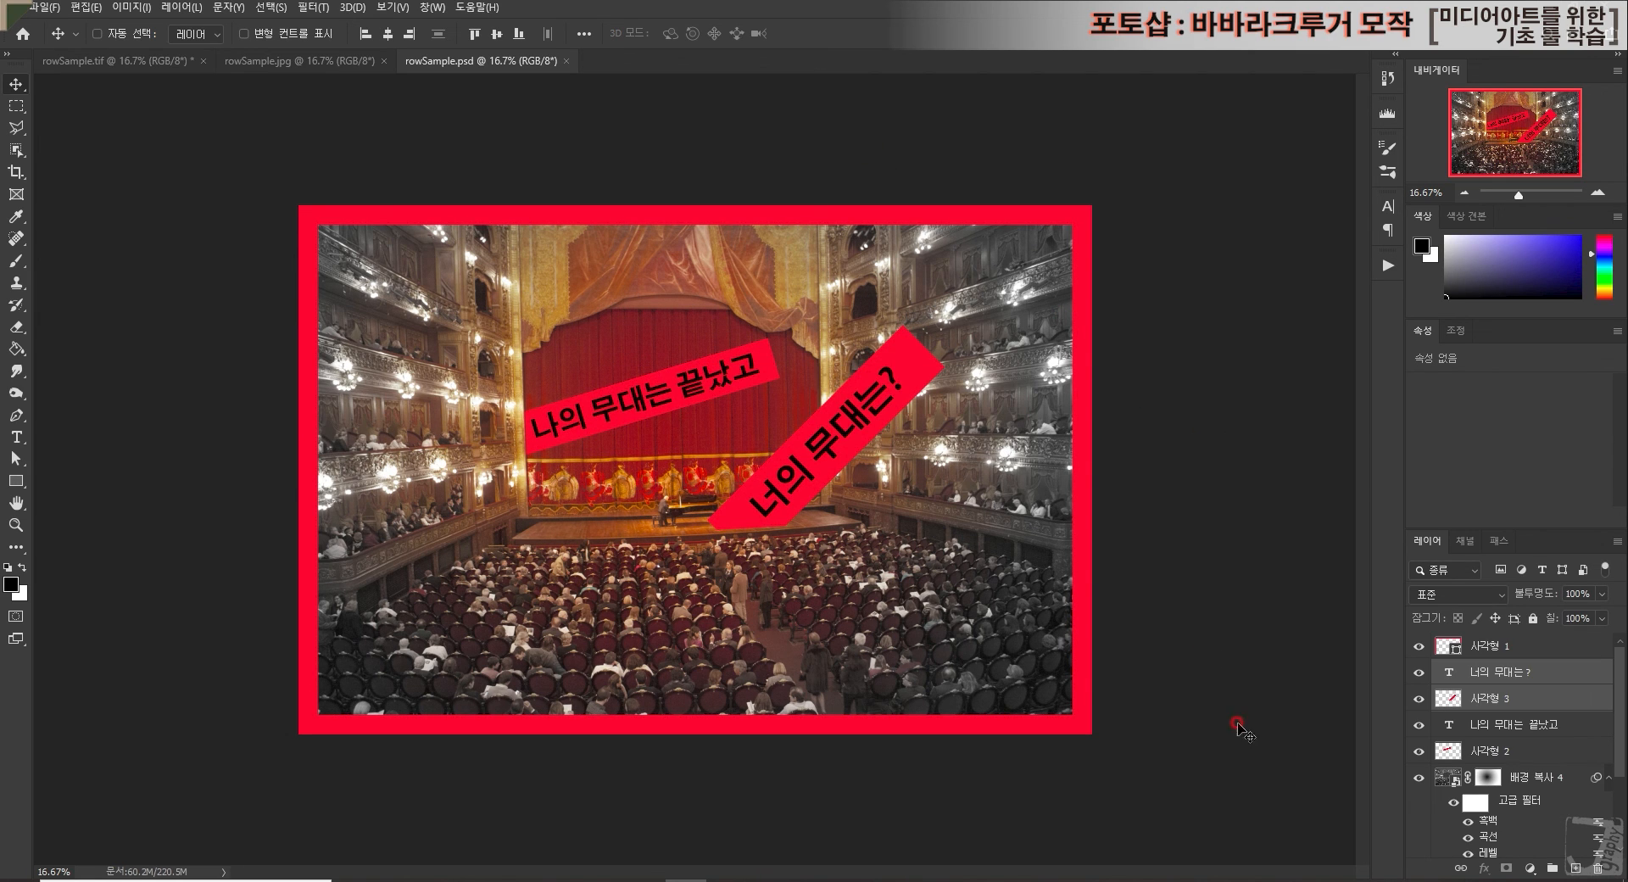
Step: Compare the image and layer structure of the open rowSample.tif, rowSample.jpg and rowSample.psd documents, ending on rowSample.psd
click(116, 62)
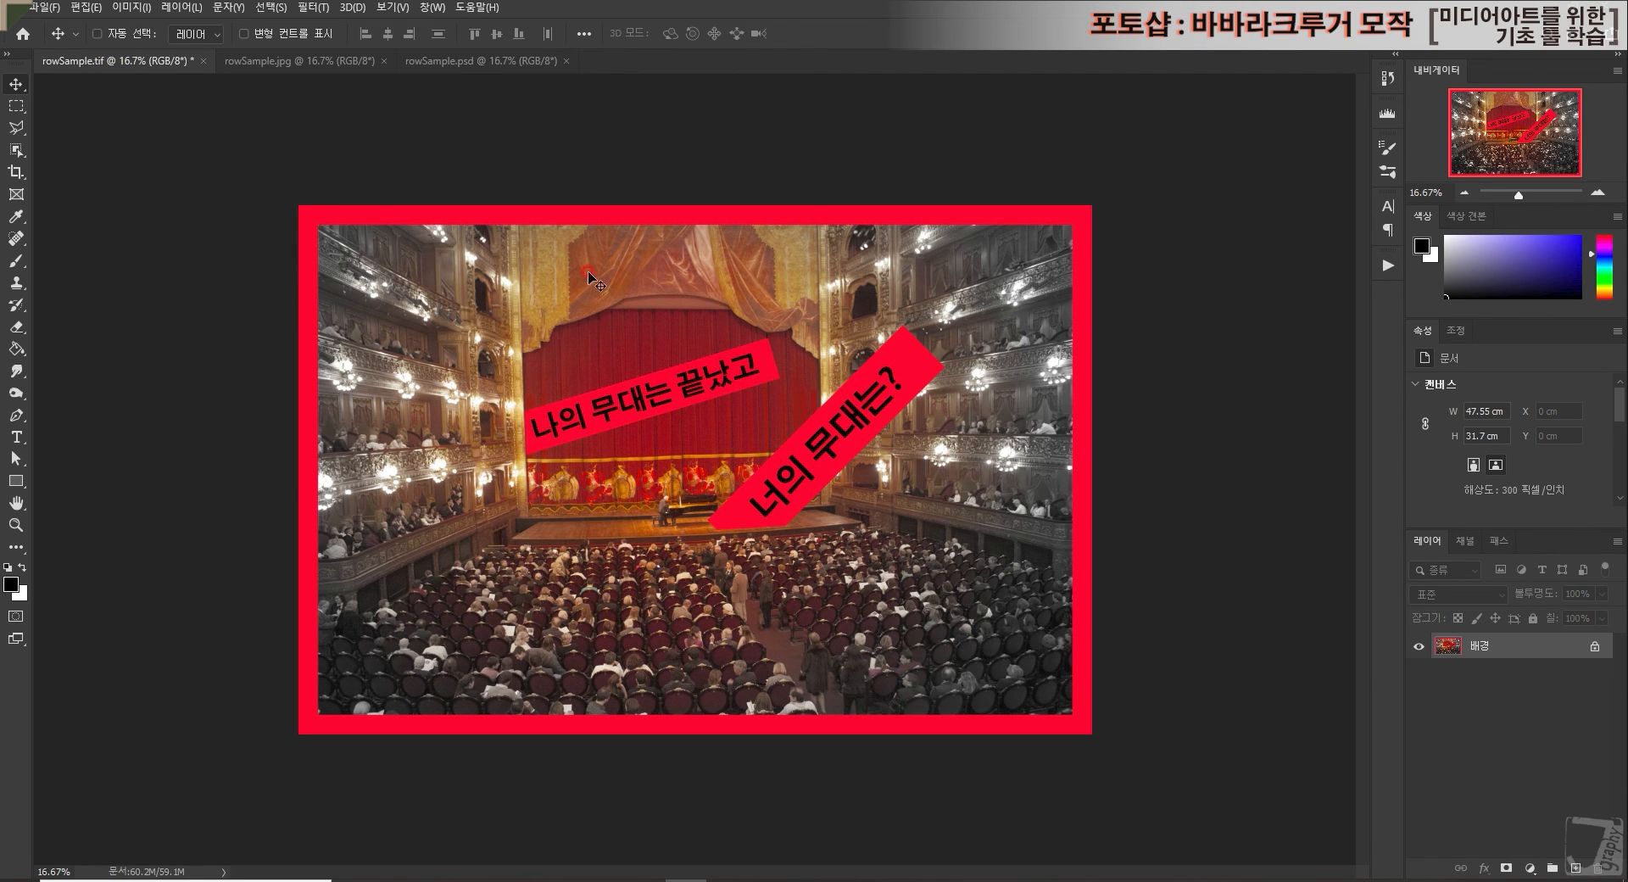
click(258, 58)
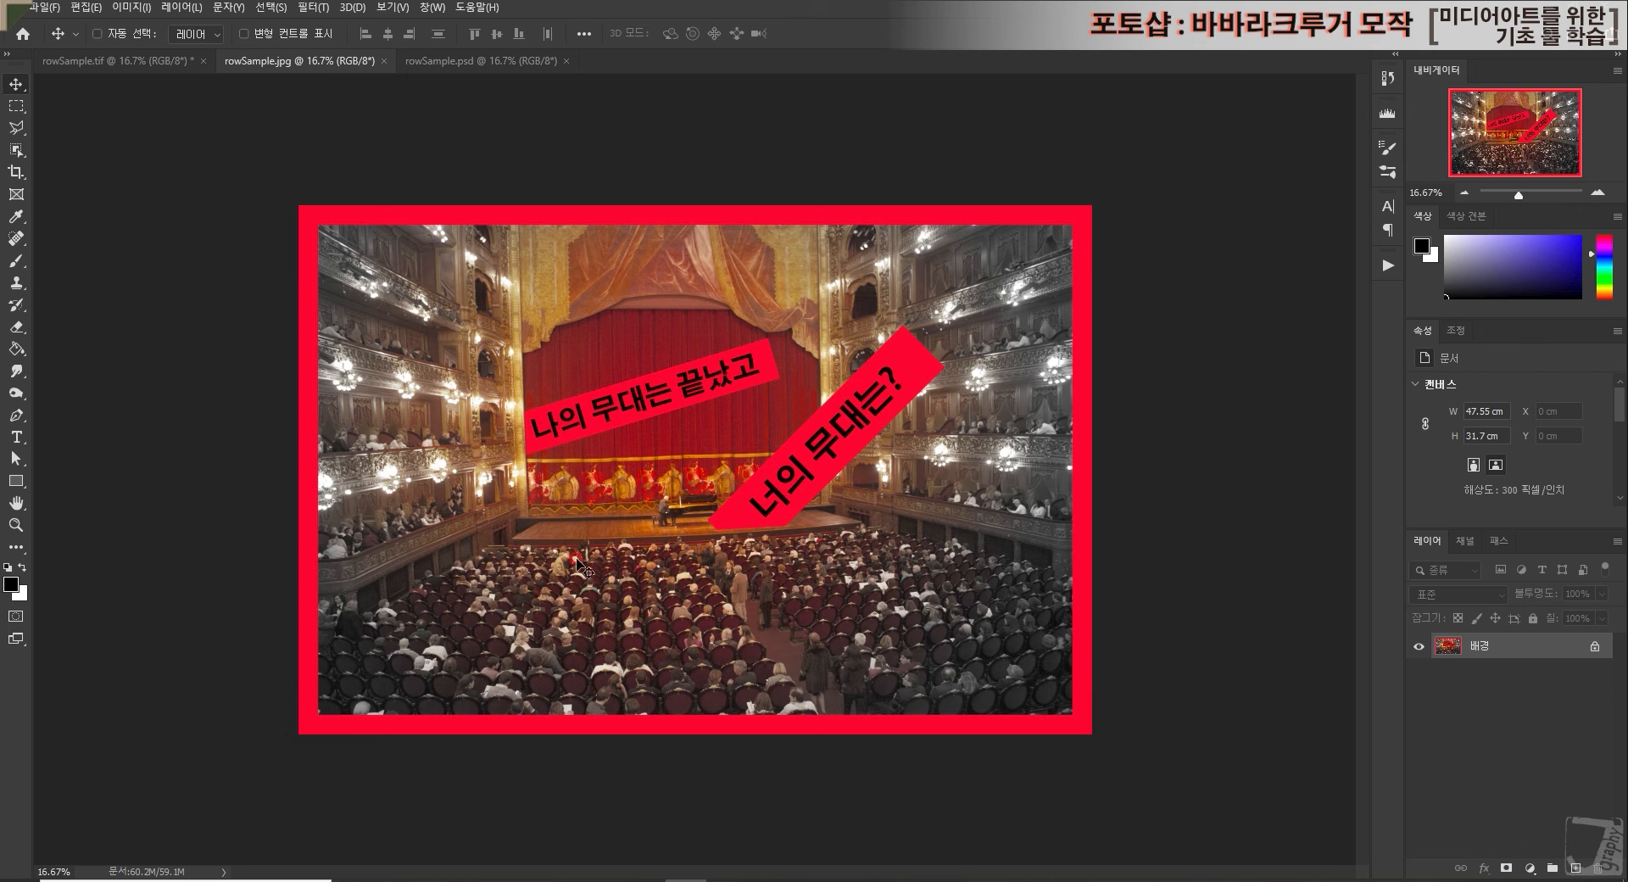
click(462, 71)
click(311, 68)
click(163, 68)
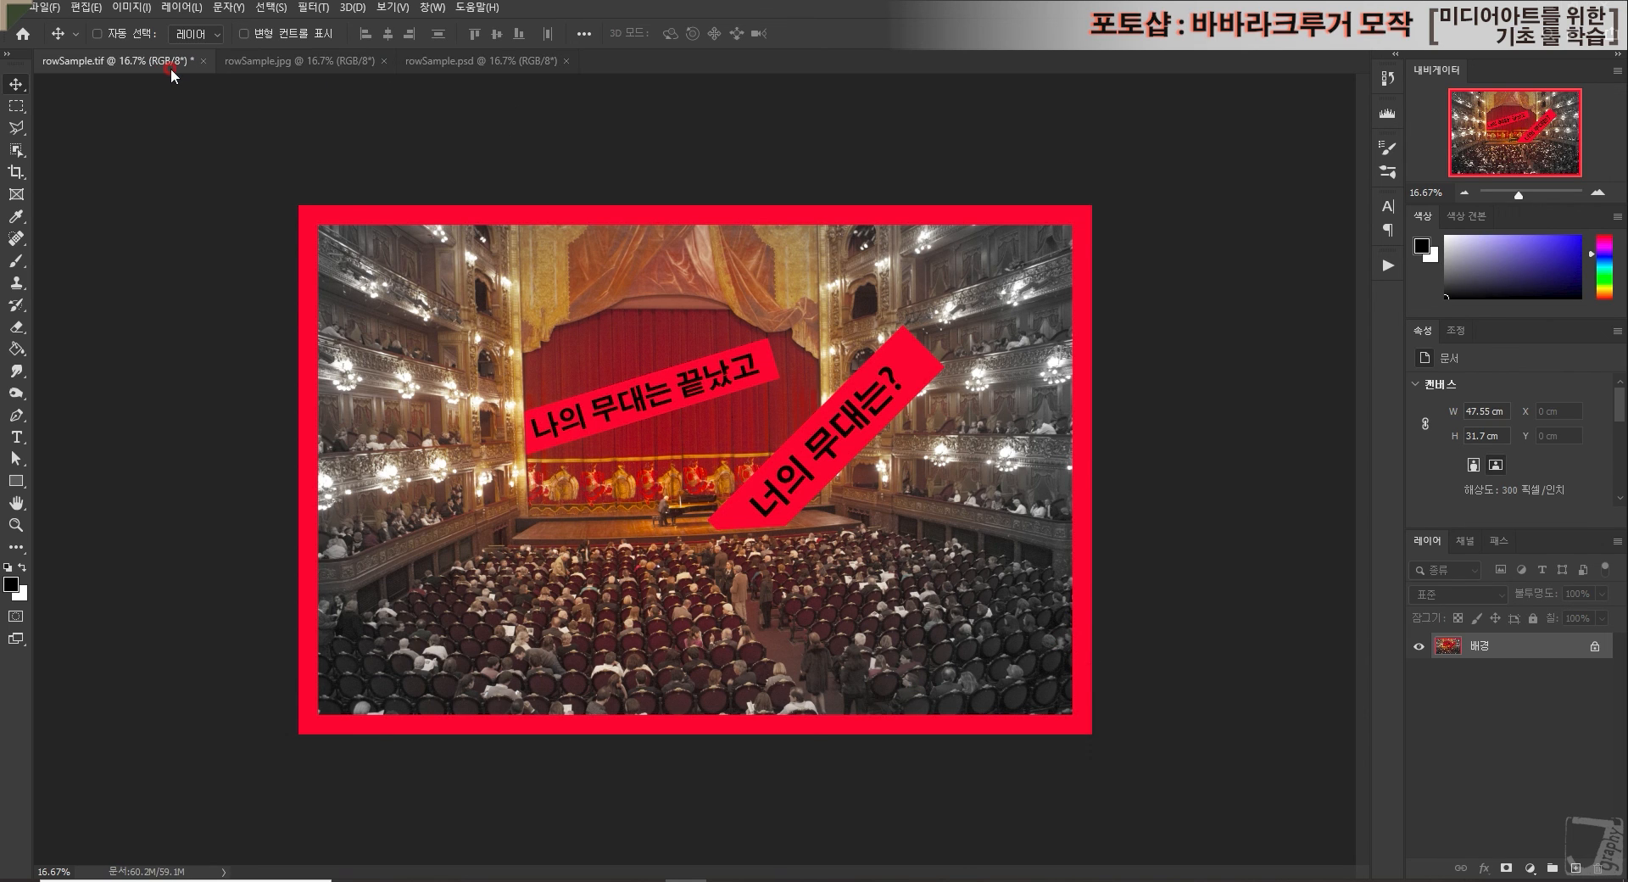
click(490, 61)
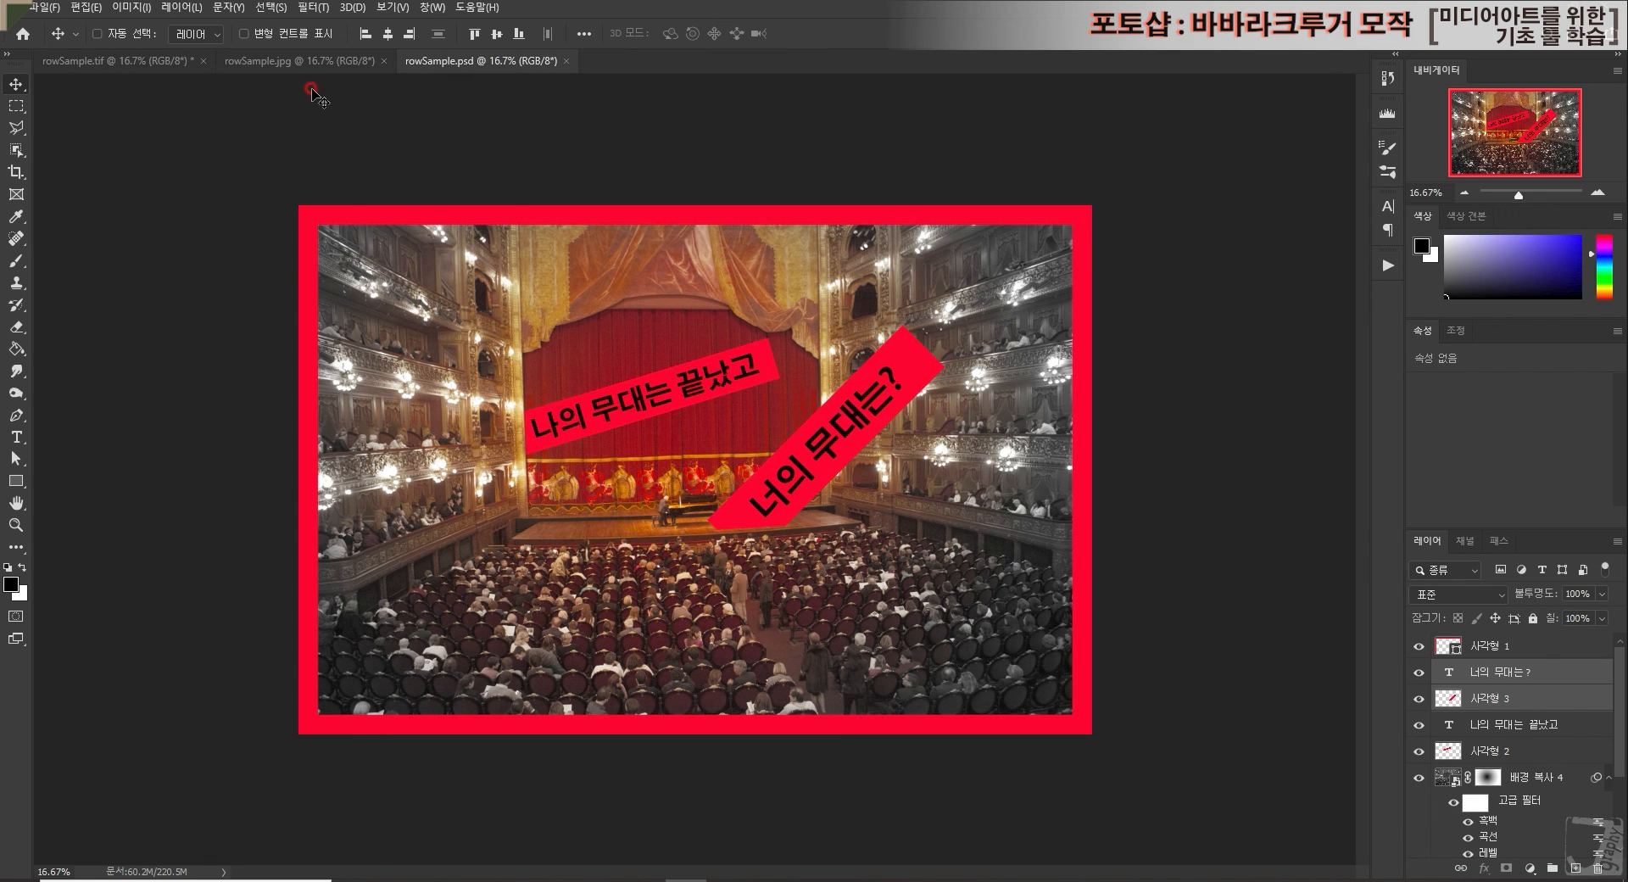
click(109, 63)
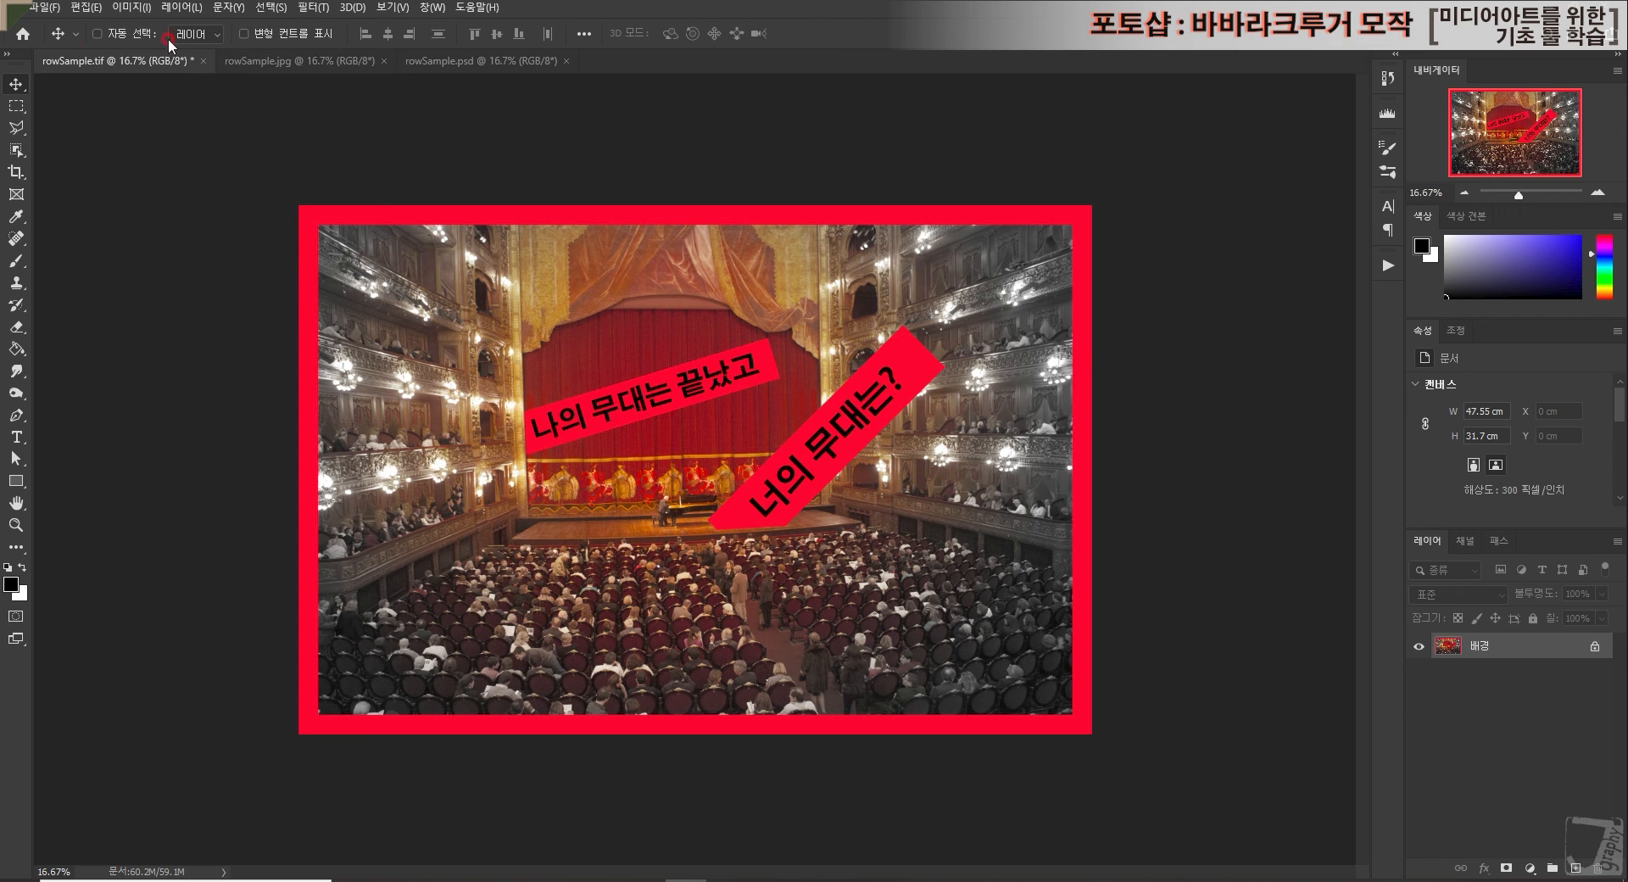
click(492, 59)
click(348, 61)
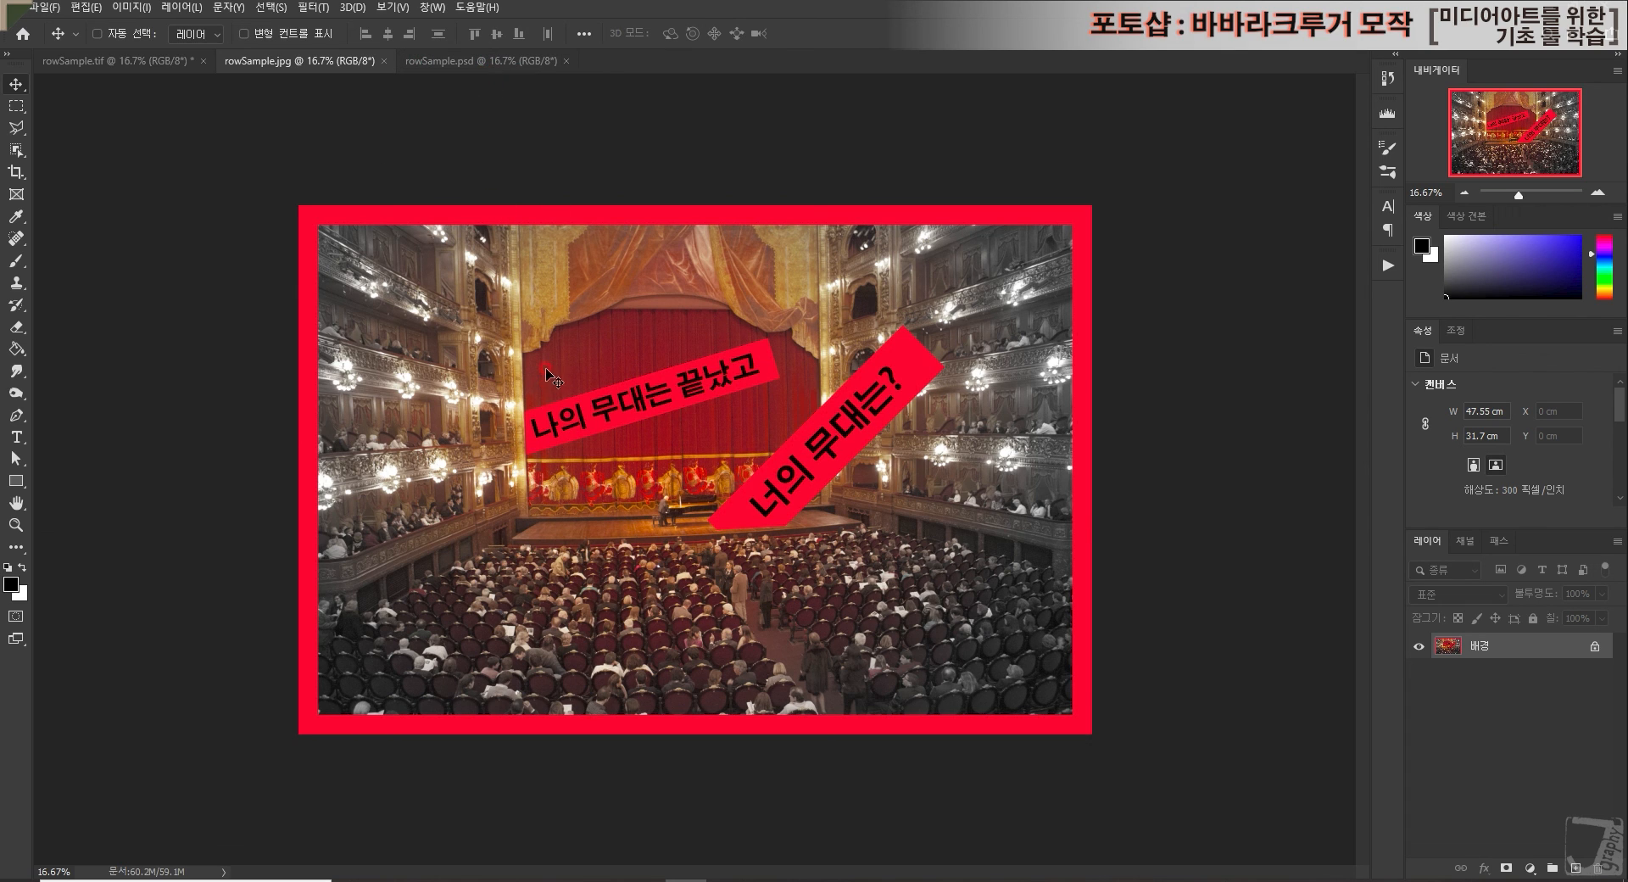
click(469, 66)
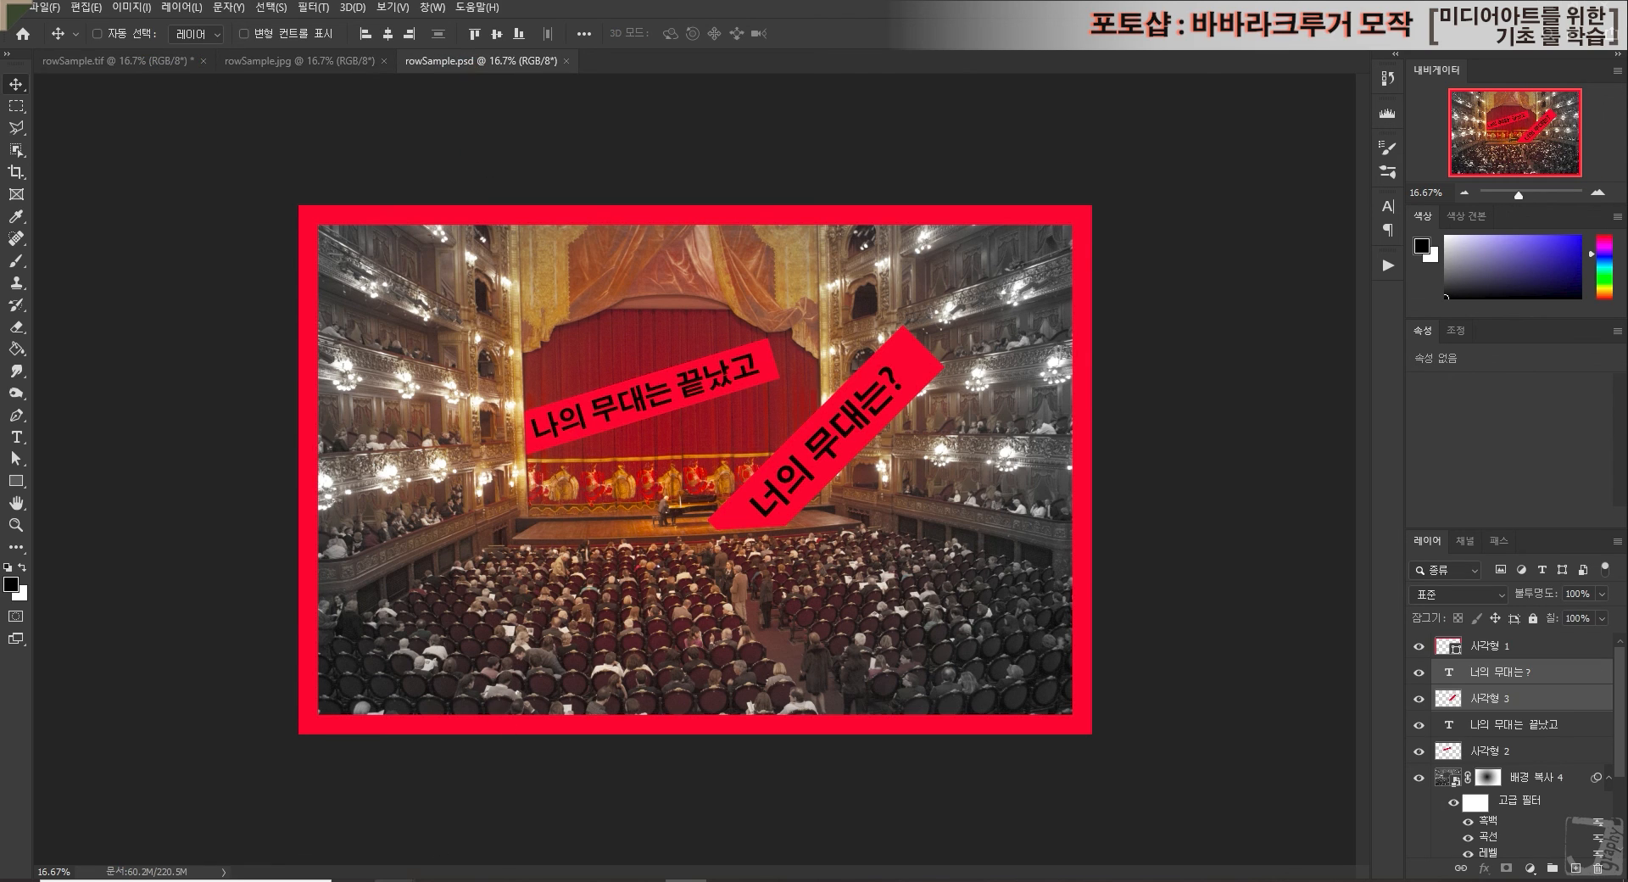
mouse_move(394, 879)
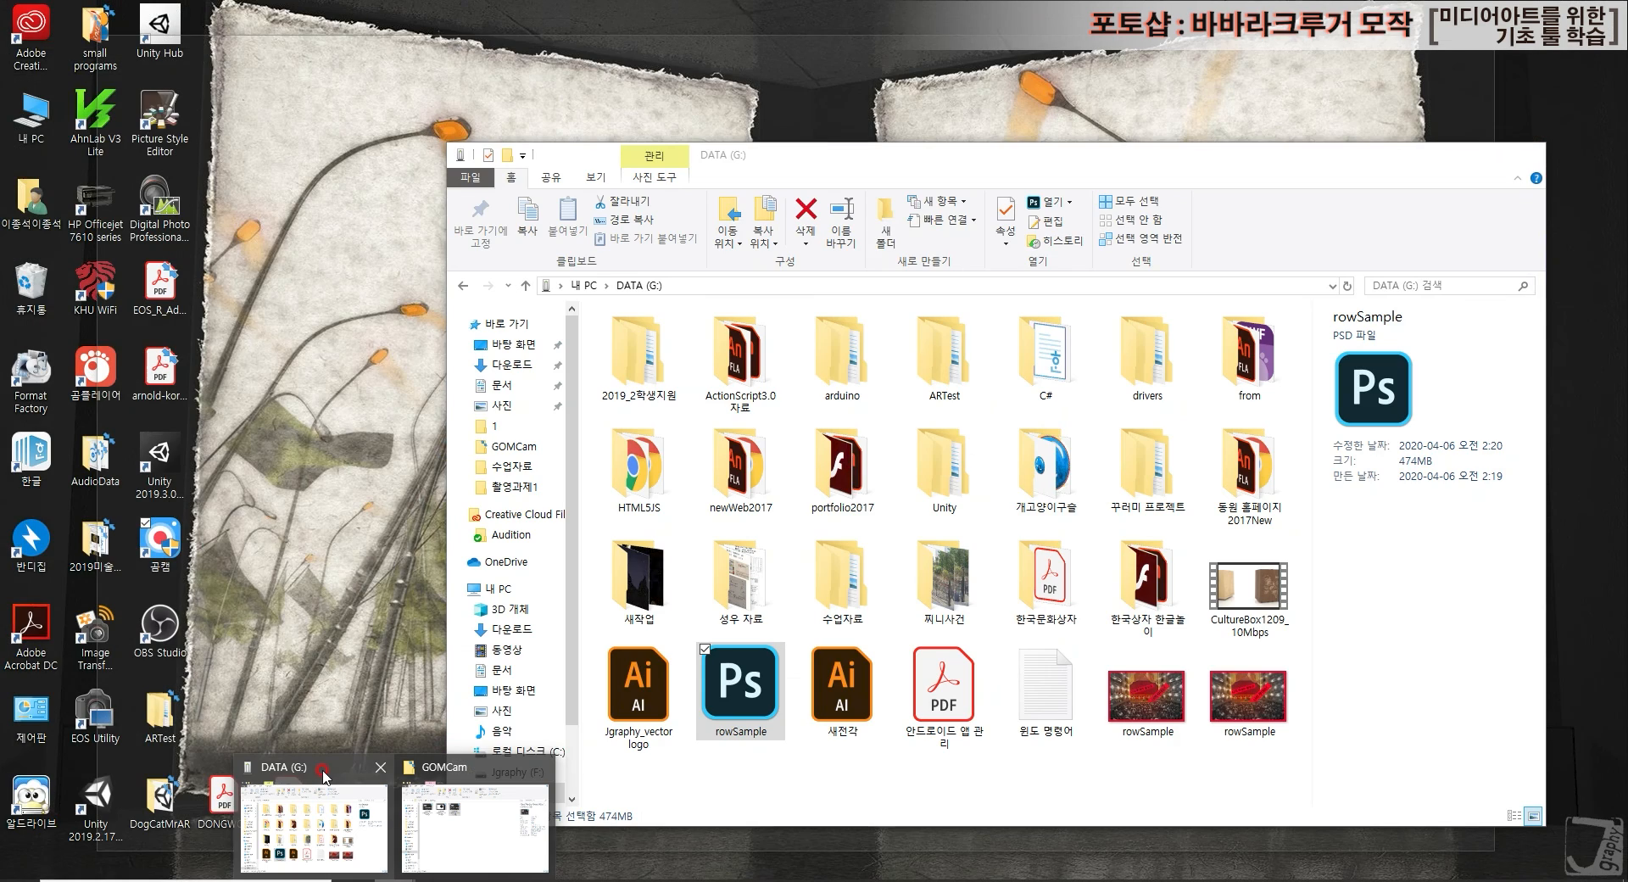
click(324, 775)
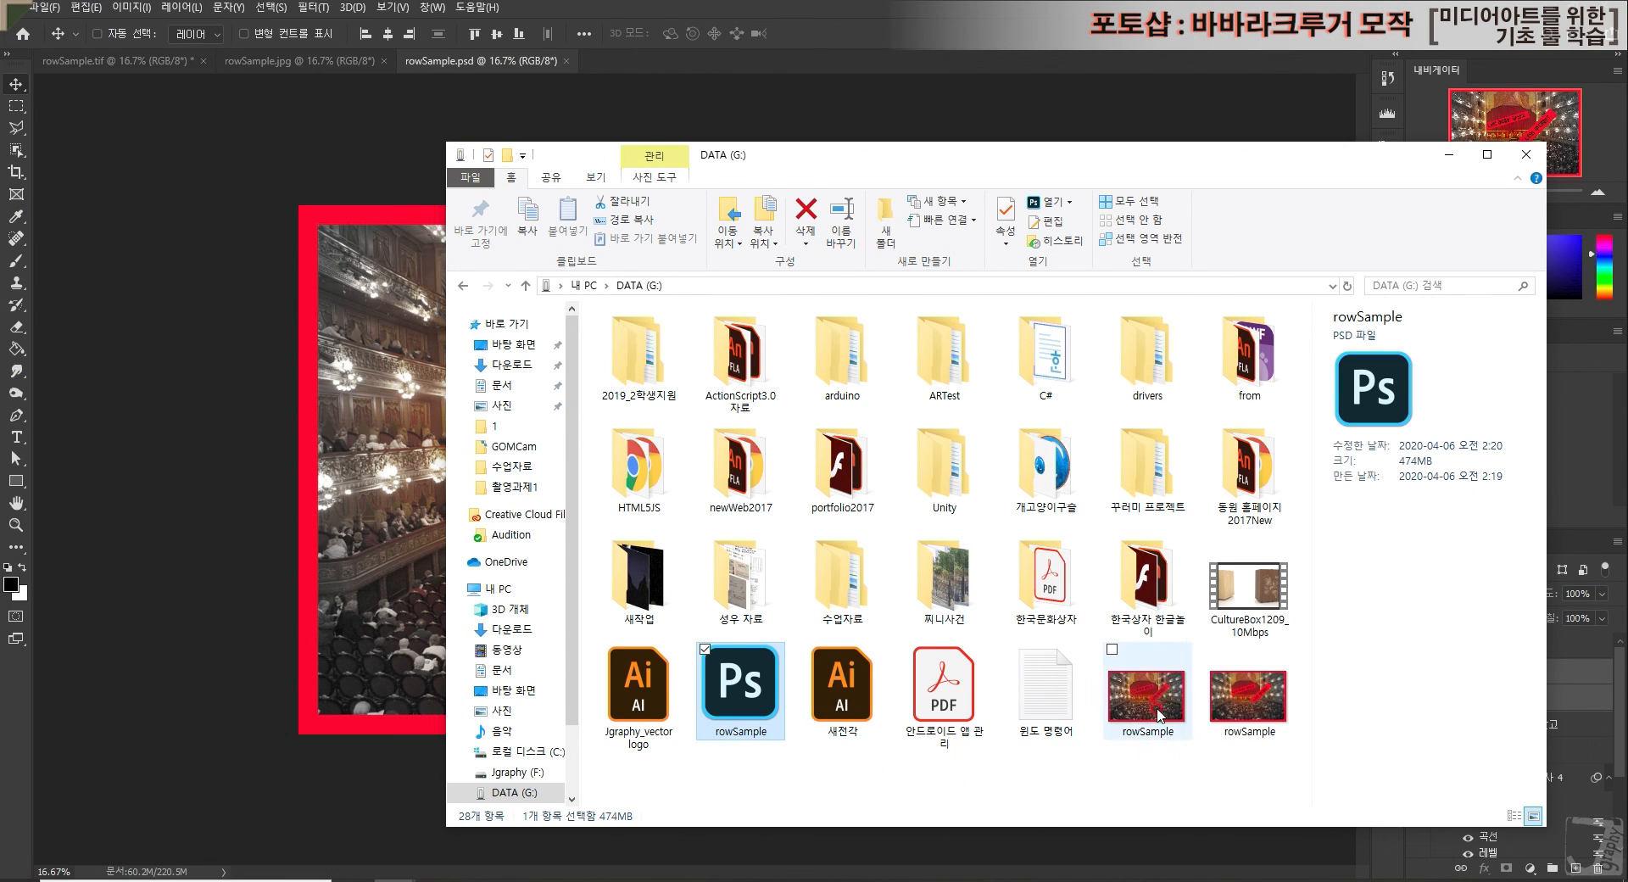
click(1144, 679)
drag(1144, 679, 308, 474)
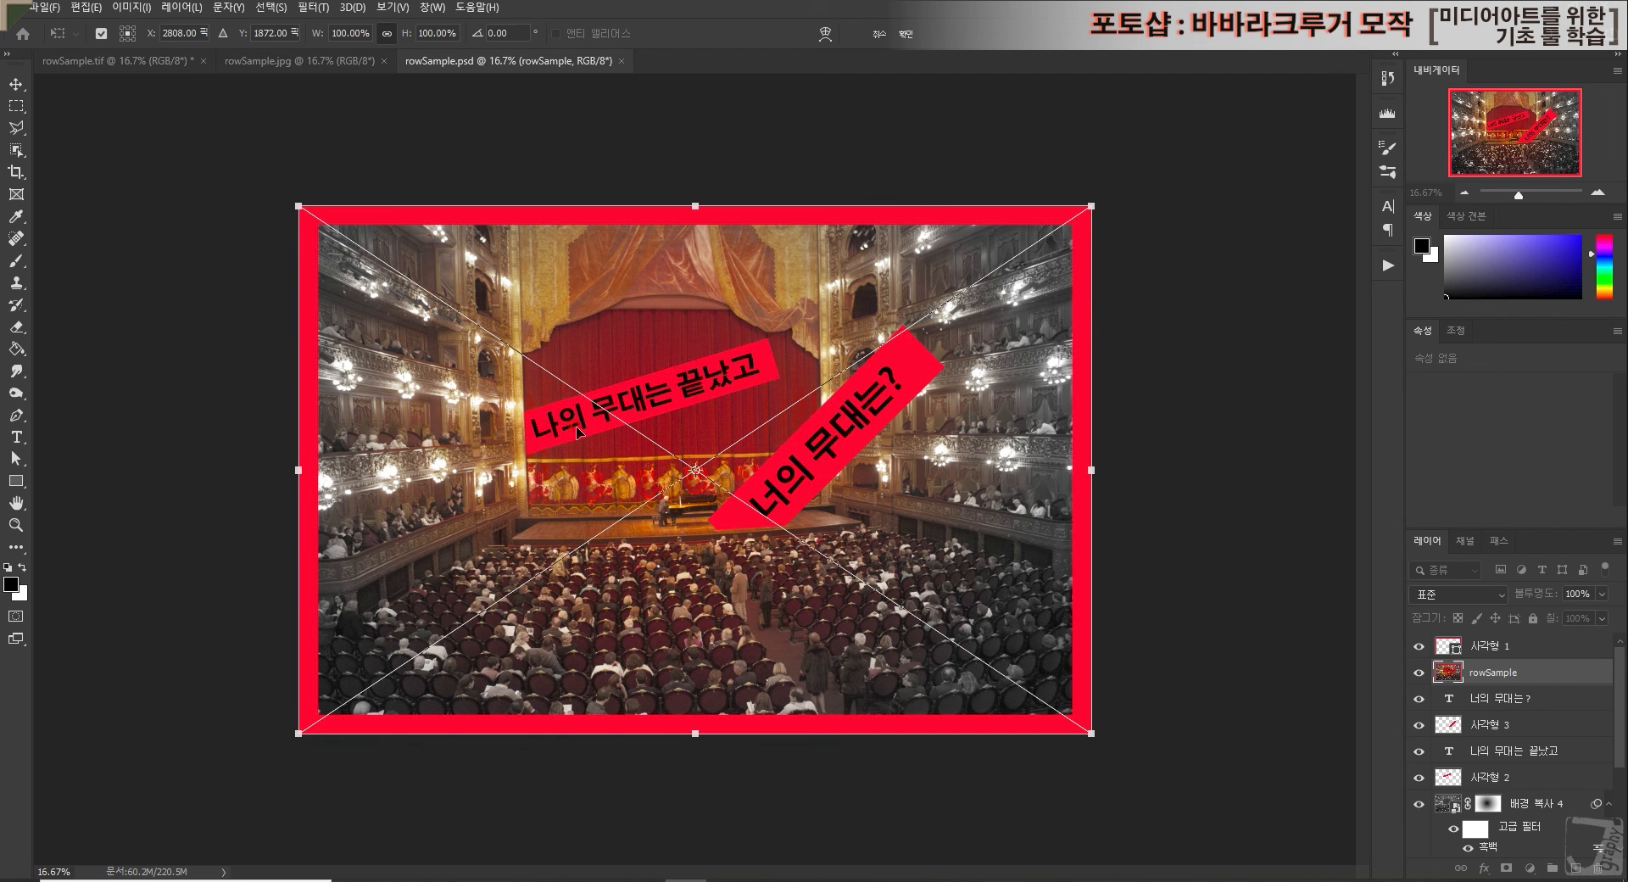
key(Escape)
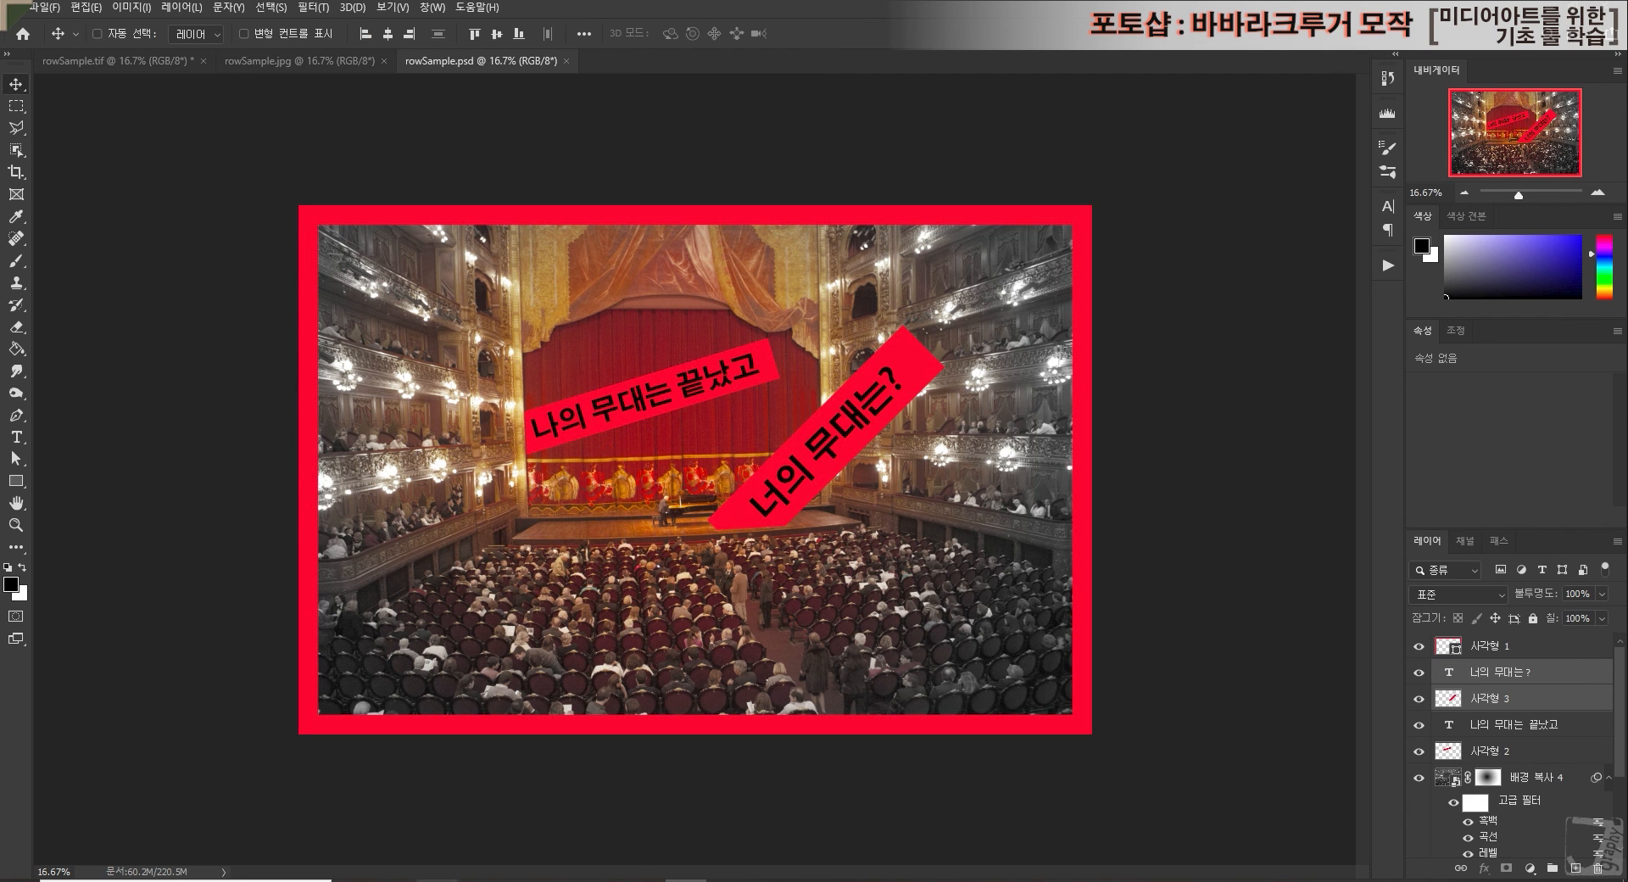
Step: Open rowSample.jpg from the DATA (G:) folder as its own document instead of placing it, and return to rowSample.psd
mouse_move(395, 879)
click(319, 776)
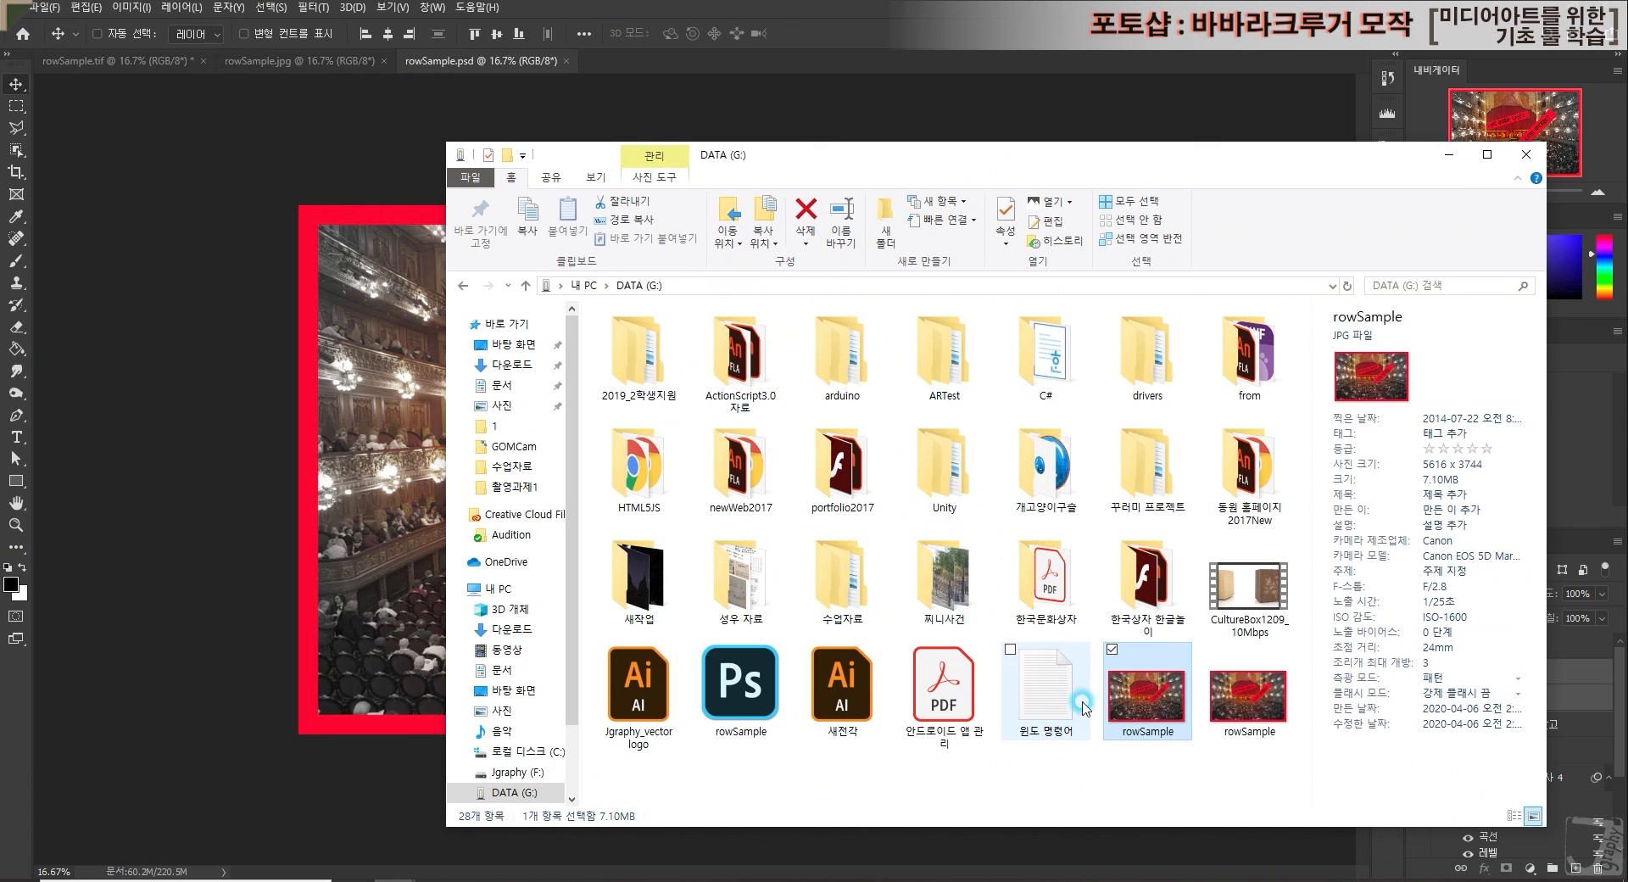
drag(1153, 697, 663, 58)
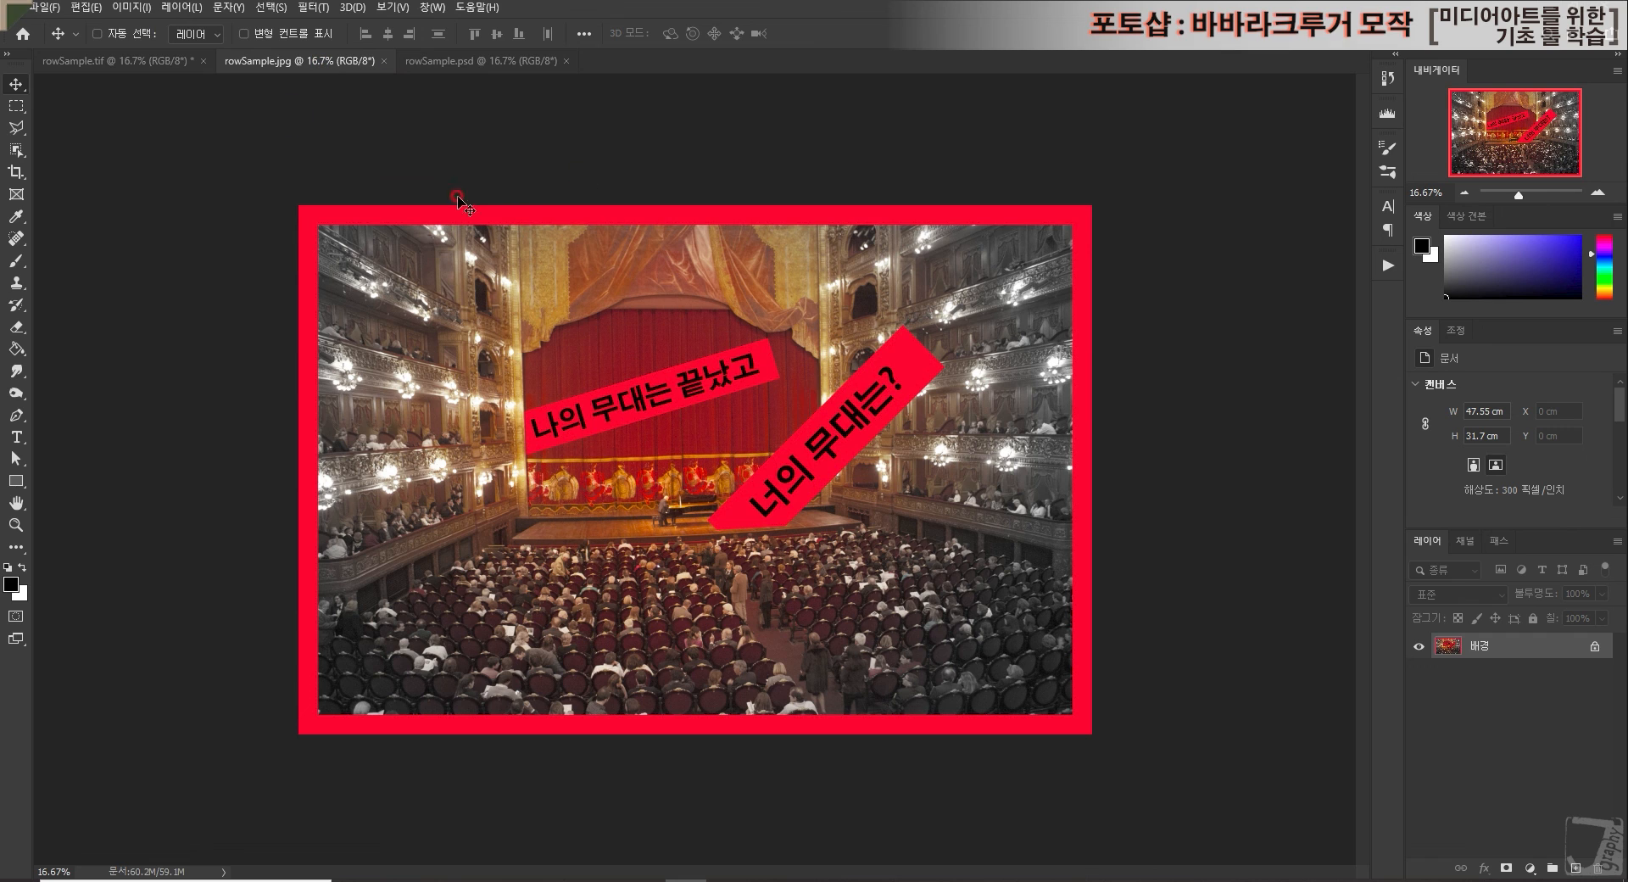
click(456, 62)
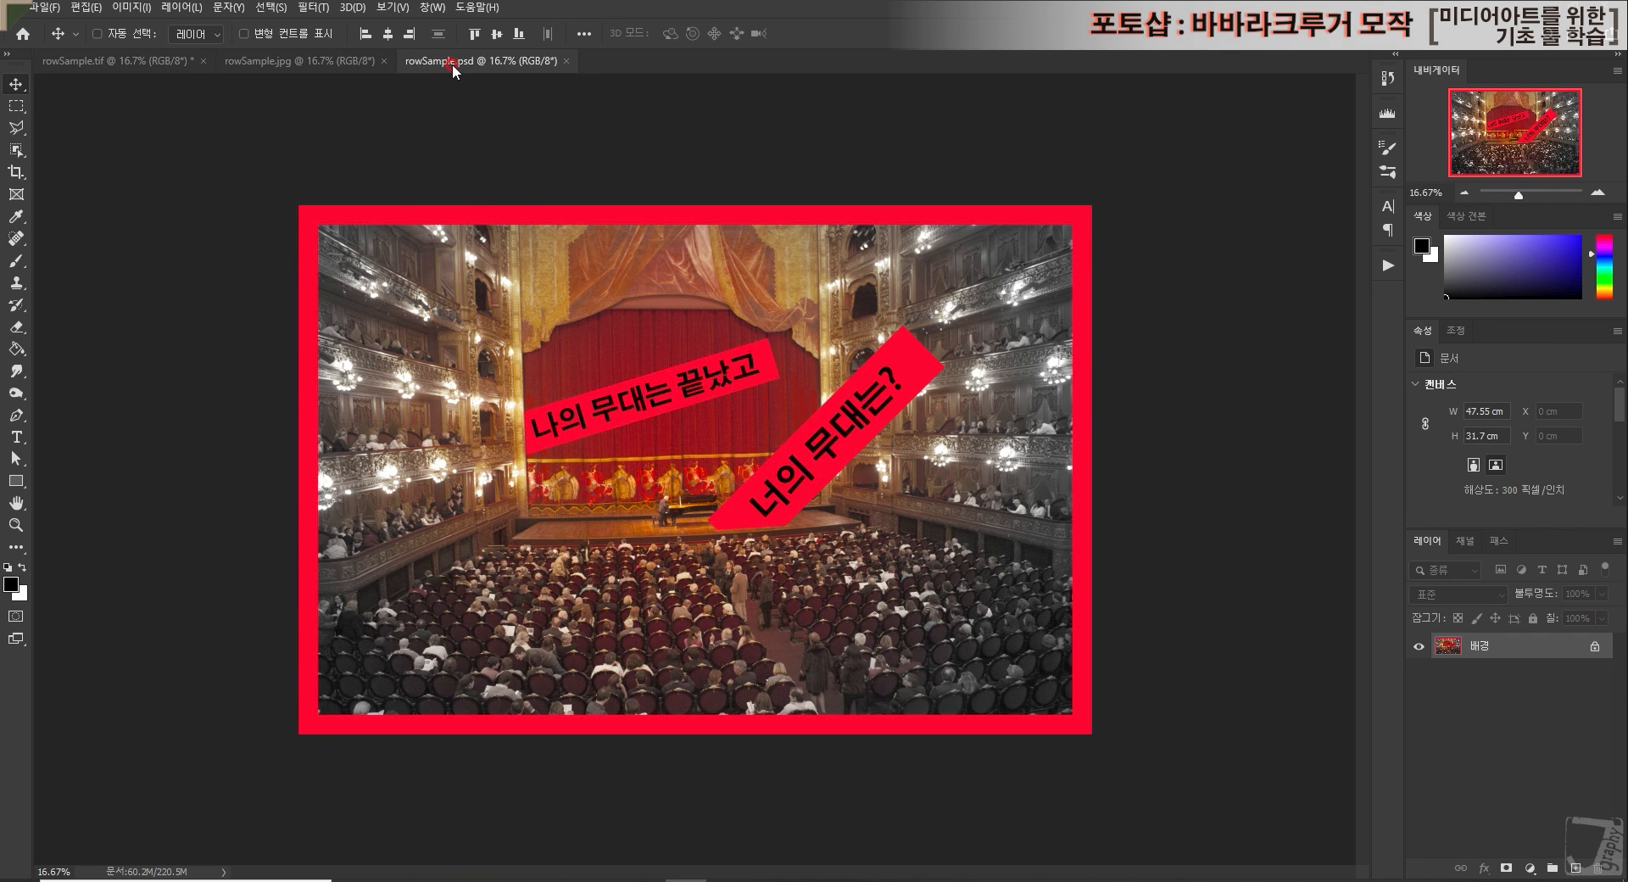